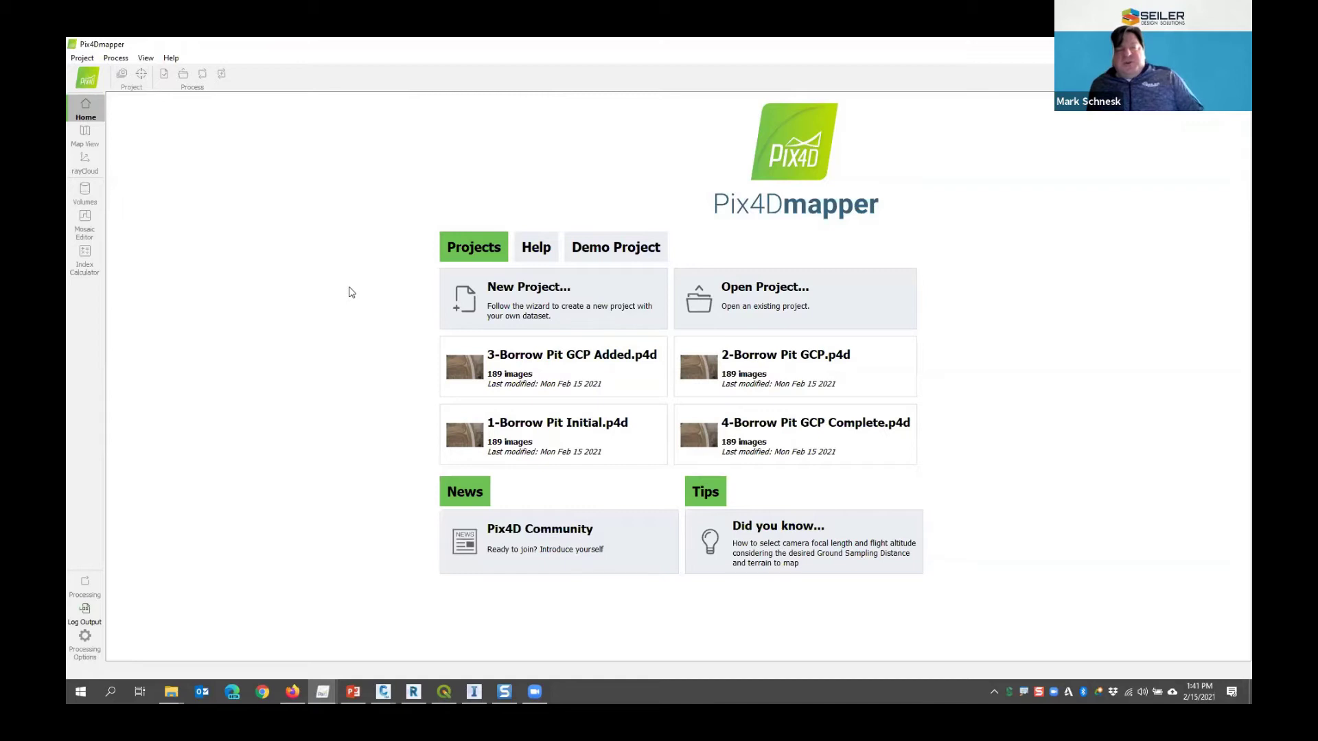
Start a new project and set its location to the USA Workshop folder on the Desktop
left_click(552, 302)
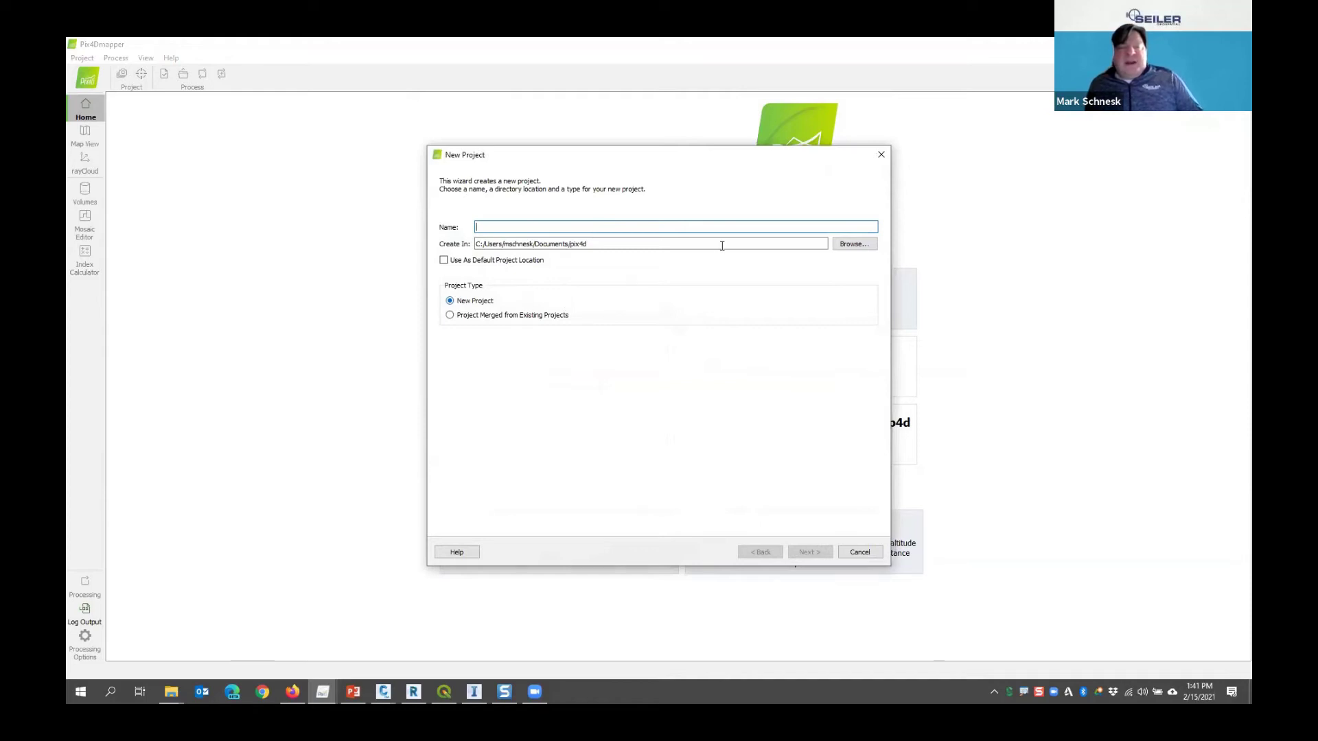
left_click(781, 245)
left_click(855, 243)
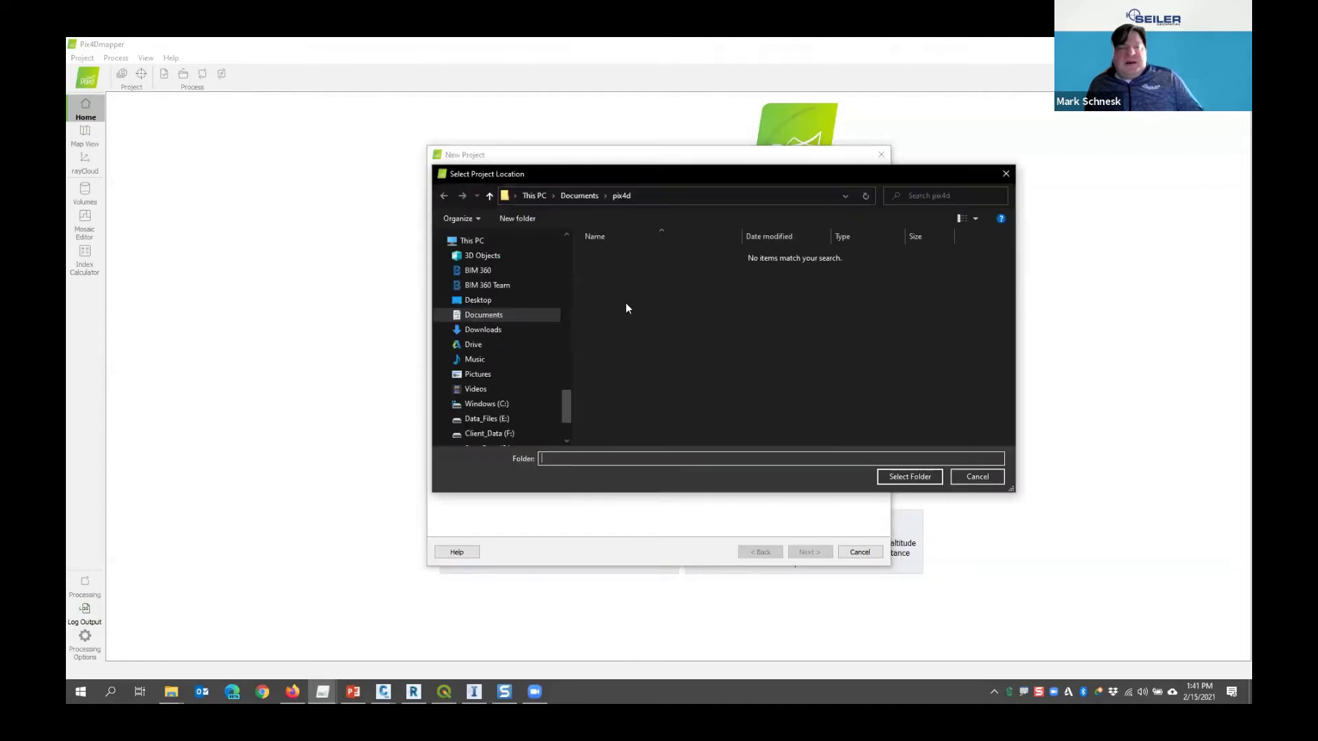
left_click(493, 302)
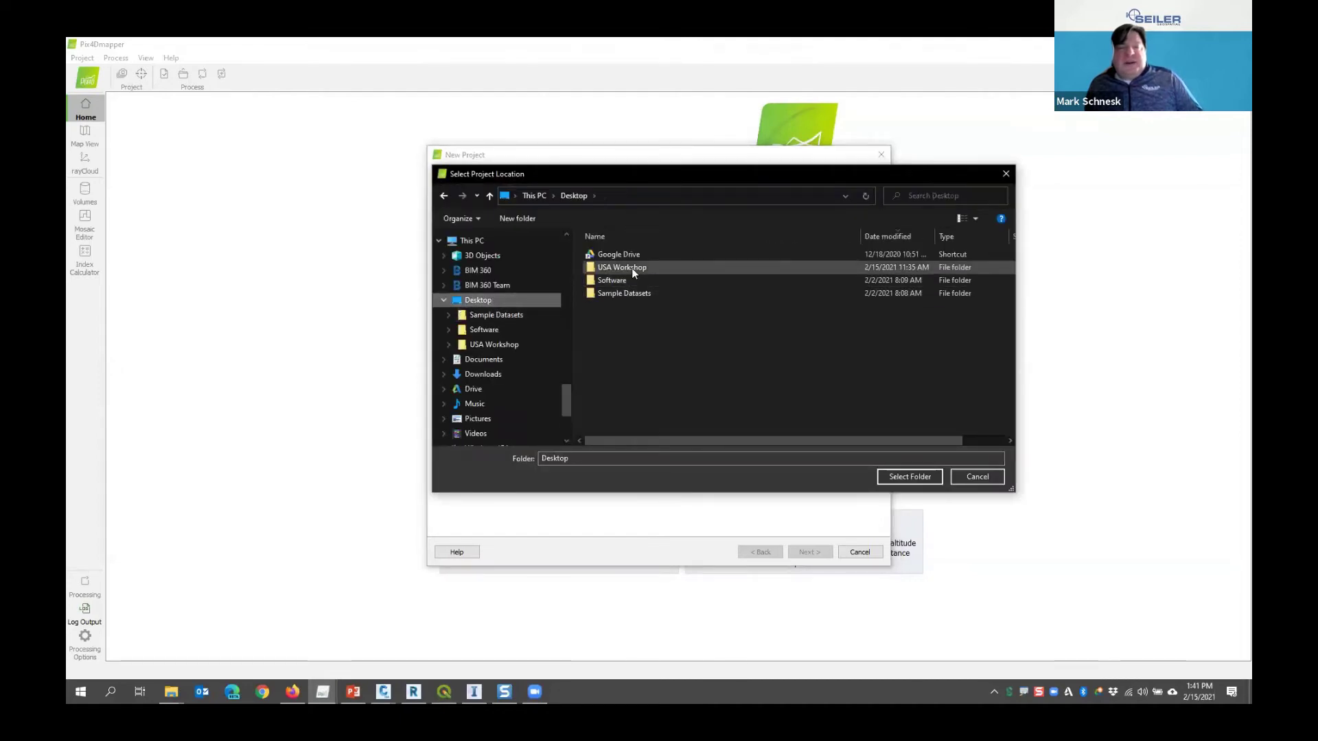
double_click(631, 268)
left_click(910, 477)
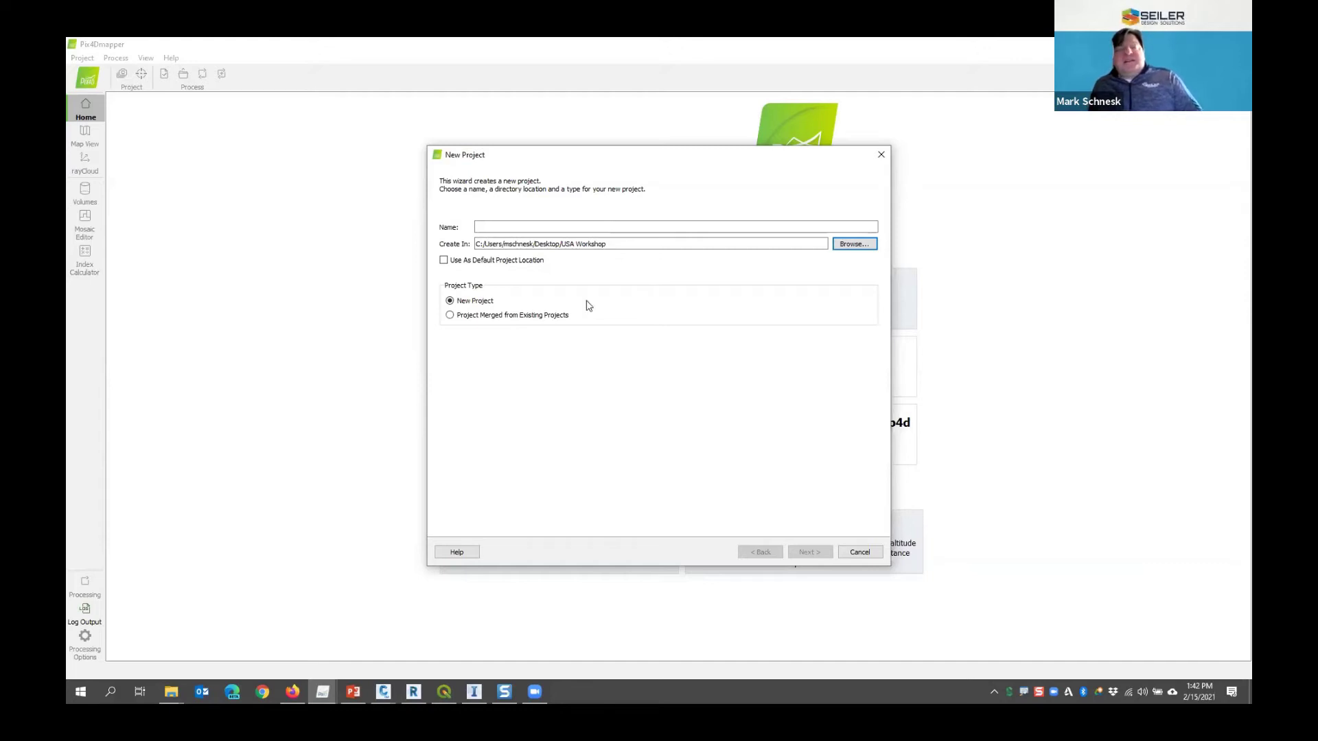
Name the new project "Borrow pit live" and proceed to the image selection
left_click(585, 229)
type("B")
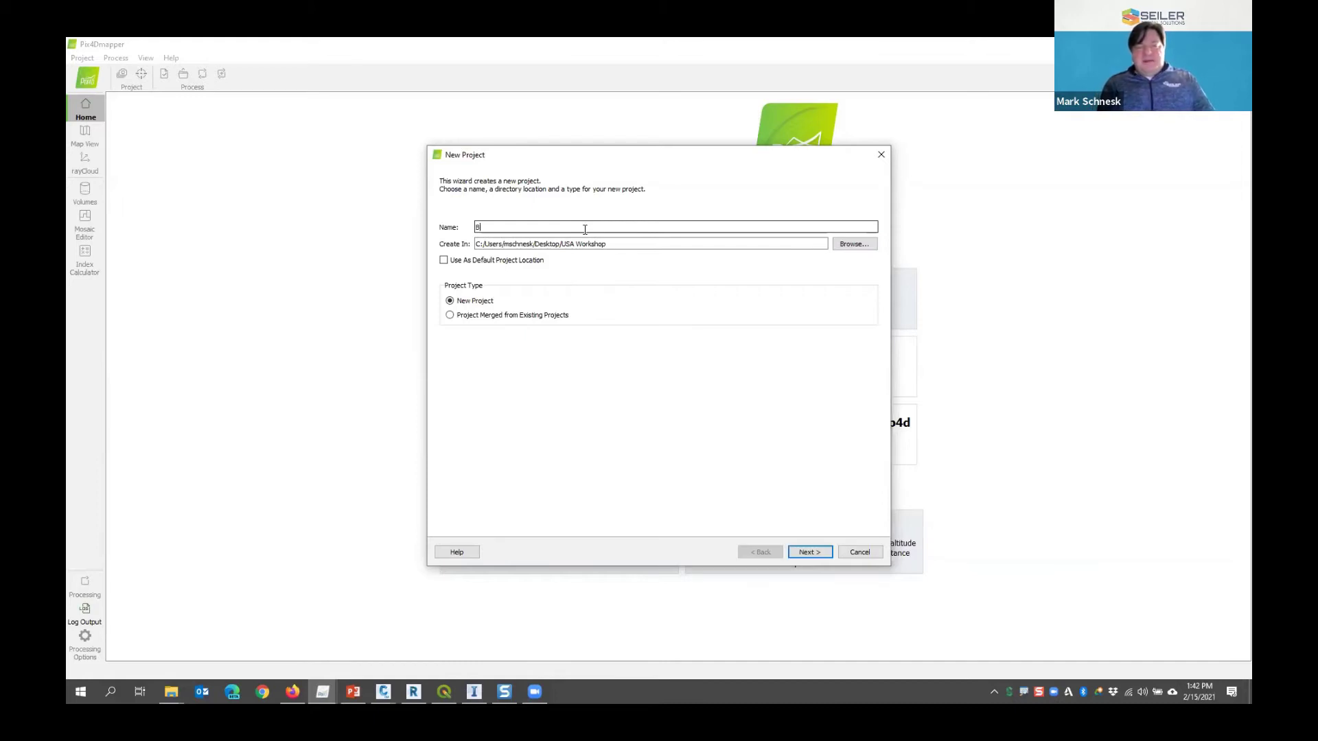
type("o")
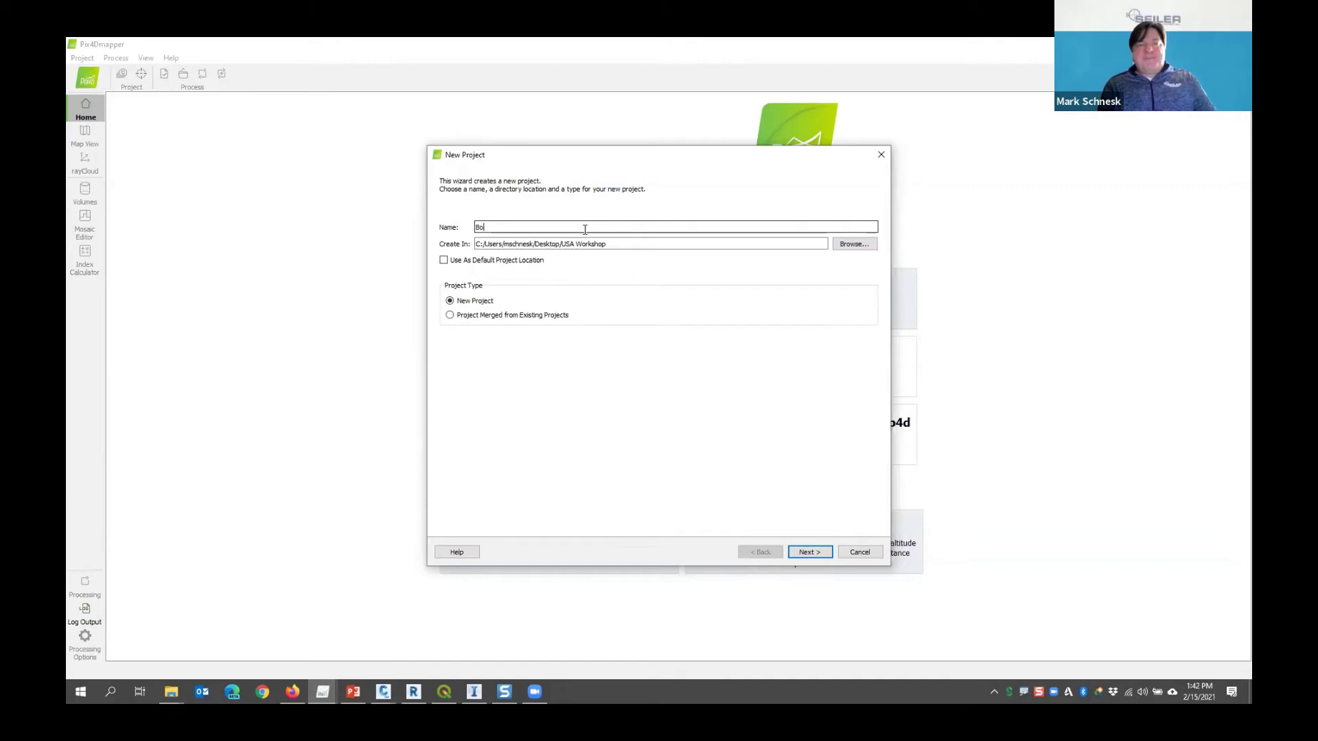
type("rrow pit ")
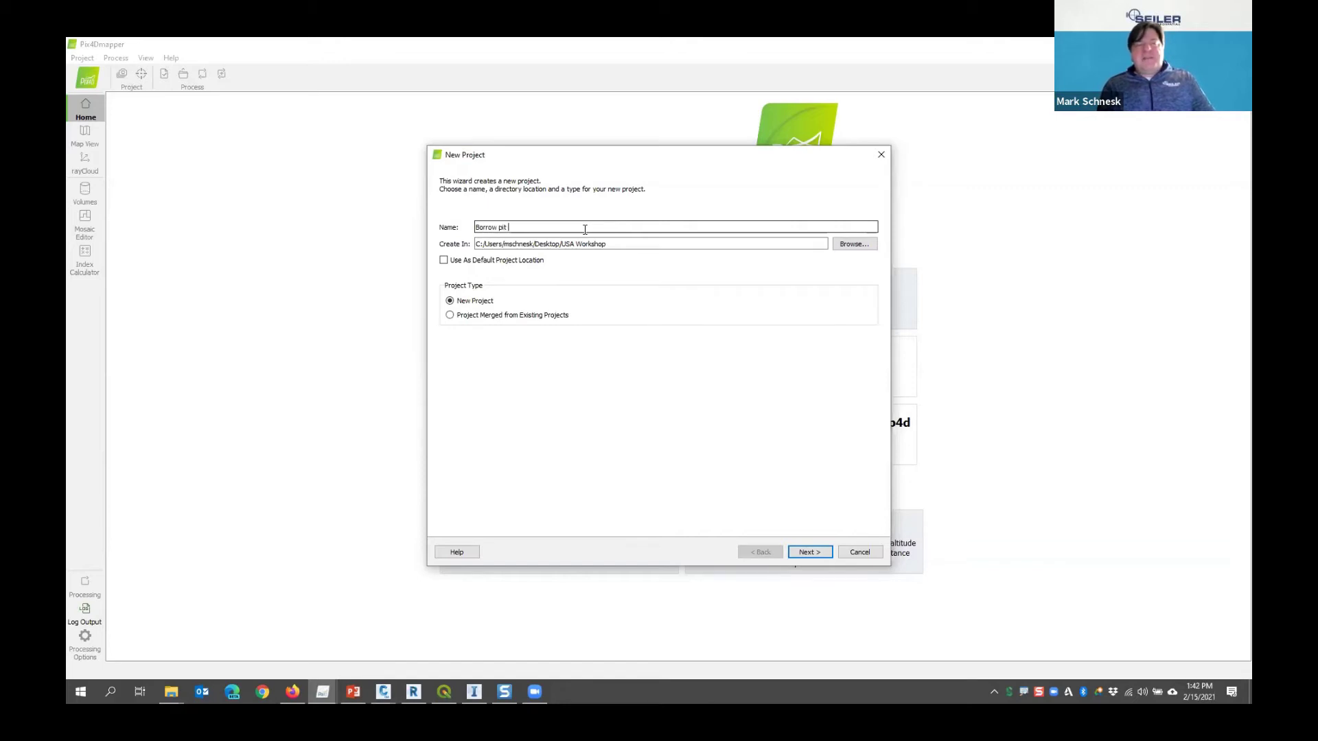
type("live")
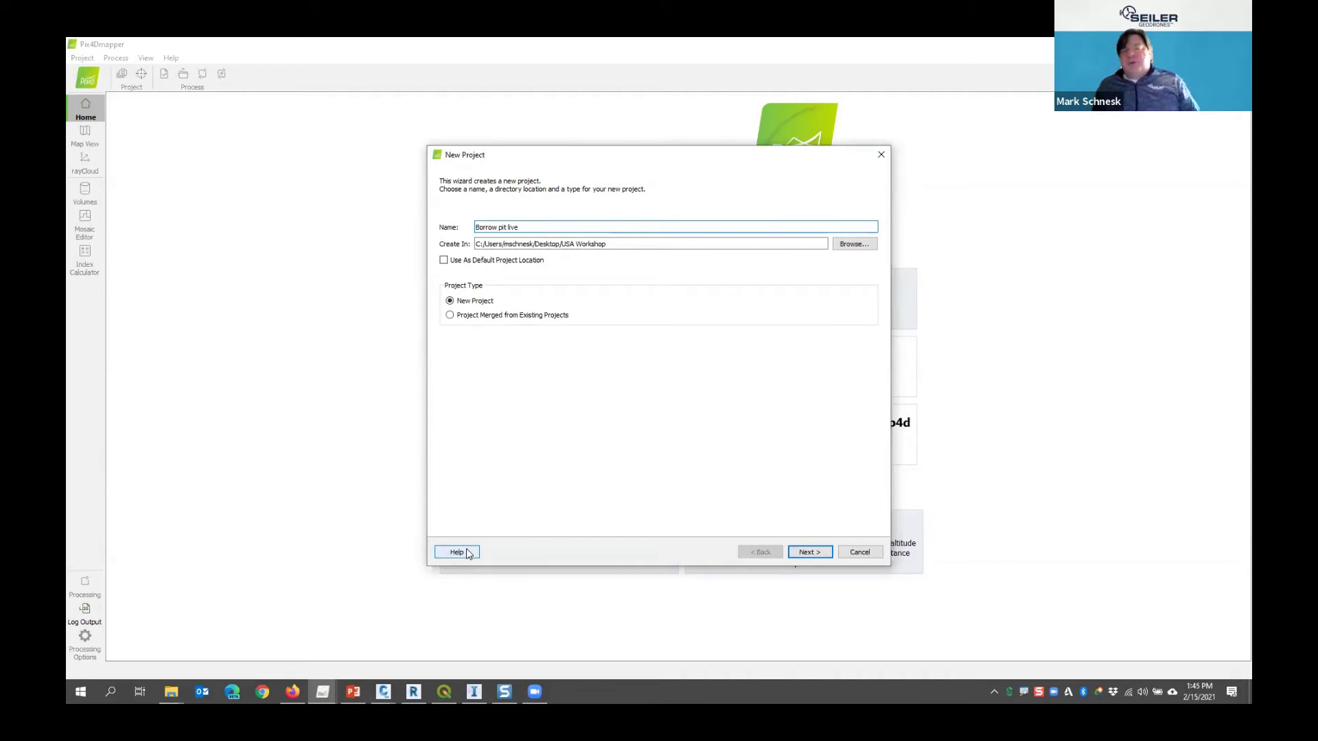
left_click(816, 552)
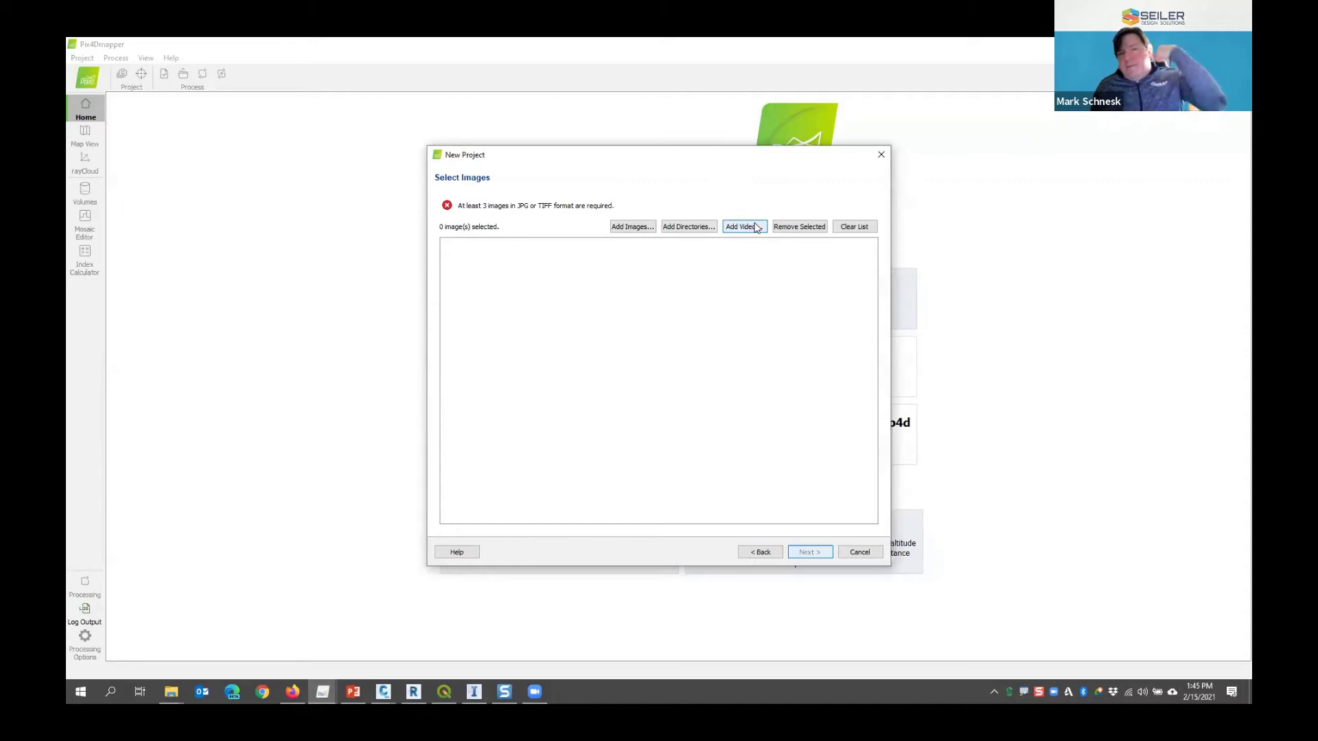
Browse the Data Files folder for project images, and switch to PowerPoint to view the "Importing data" slide
left_click(610, 231)
double_click(623, 357)
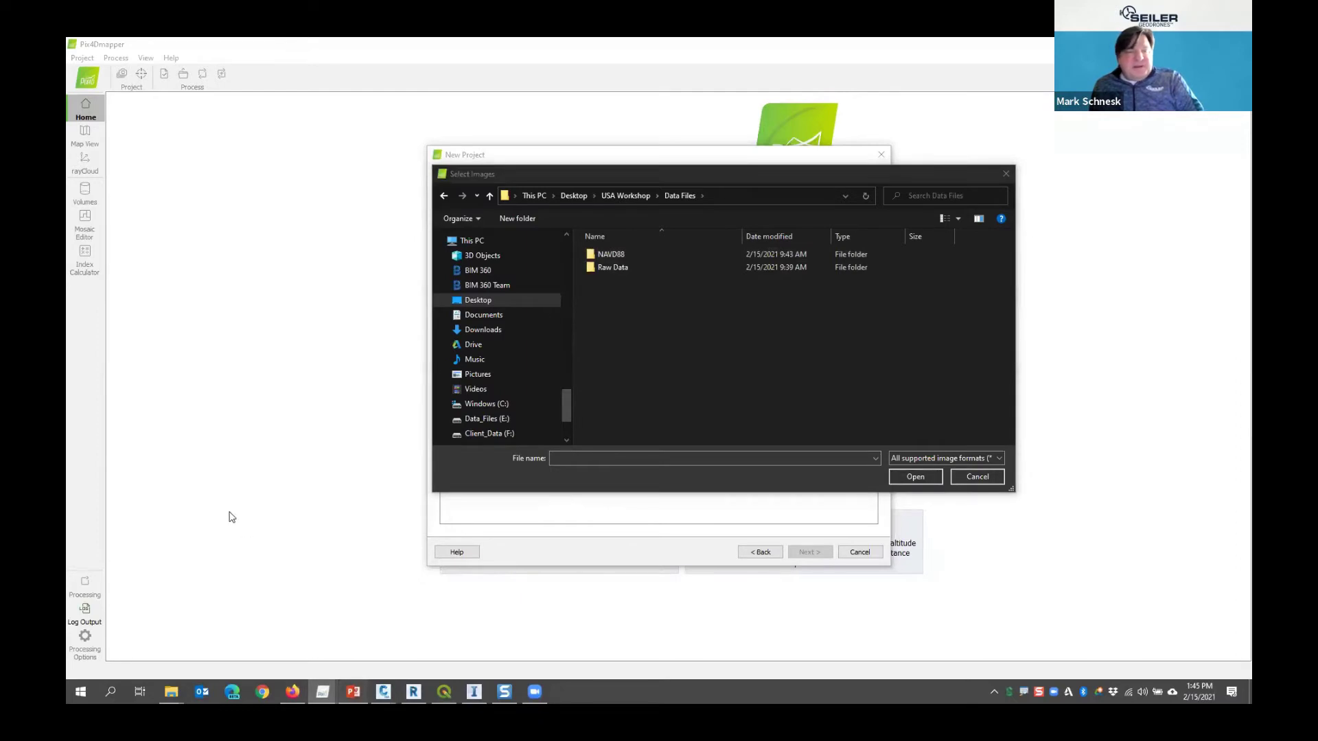
key("alt+Tab")
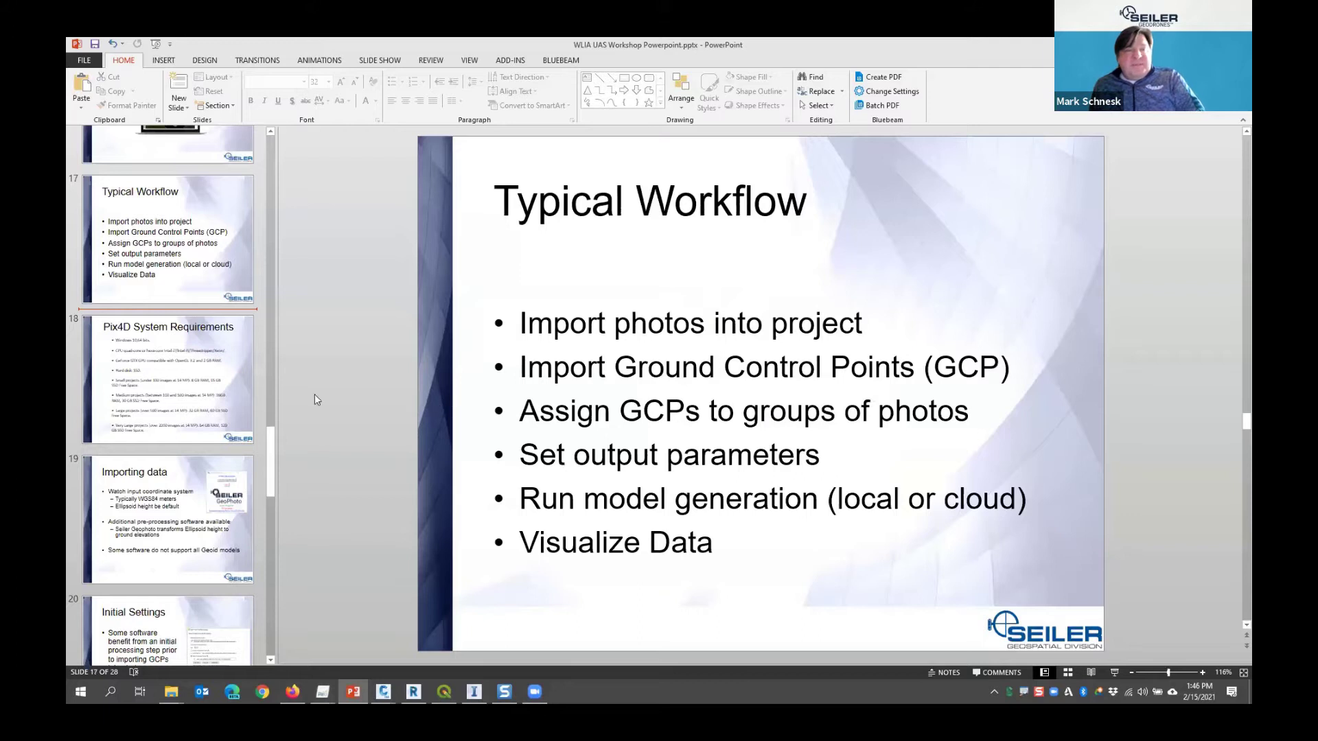
scroll(315, 394, "down", 2)
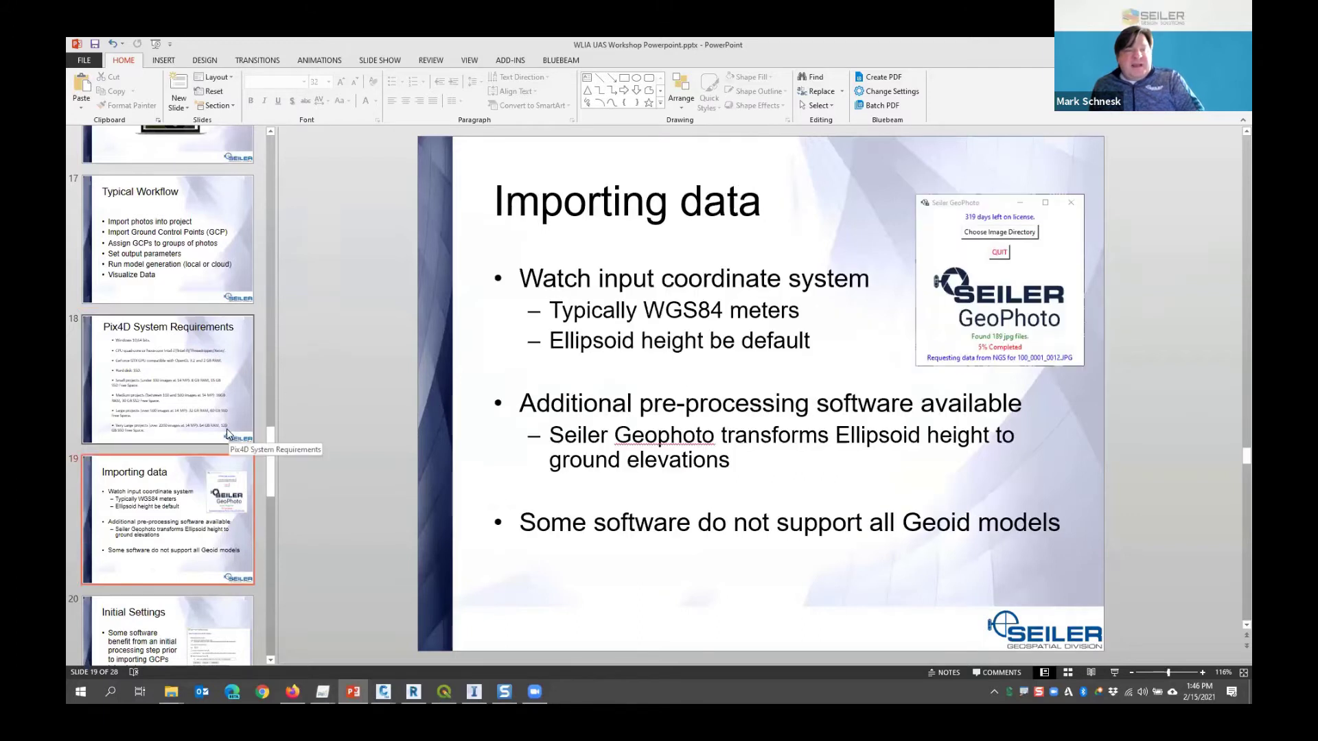
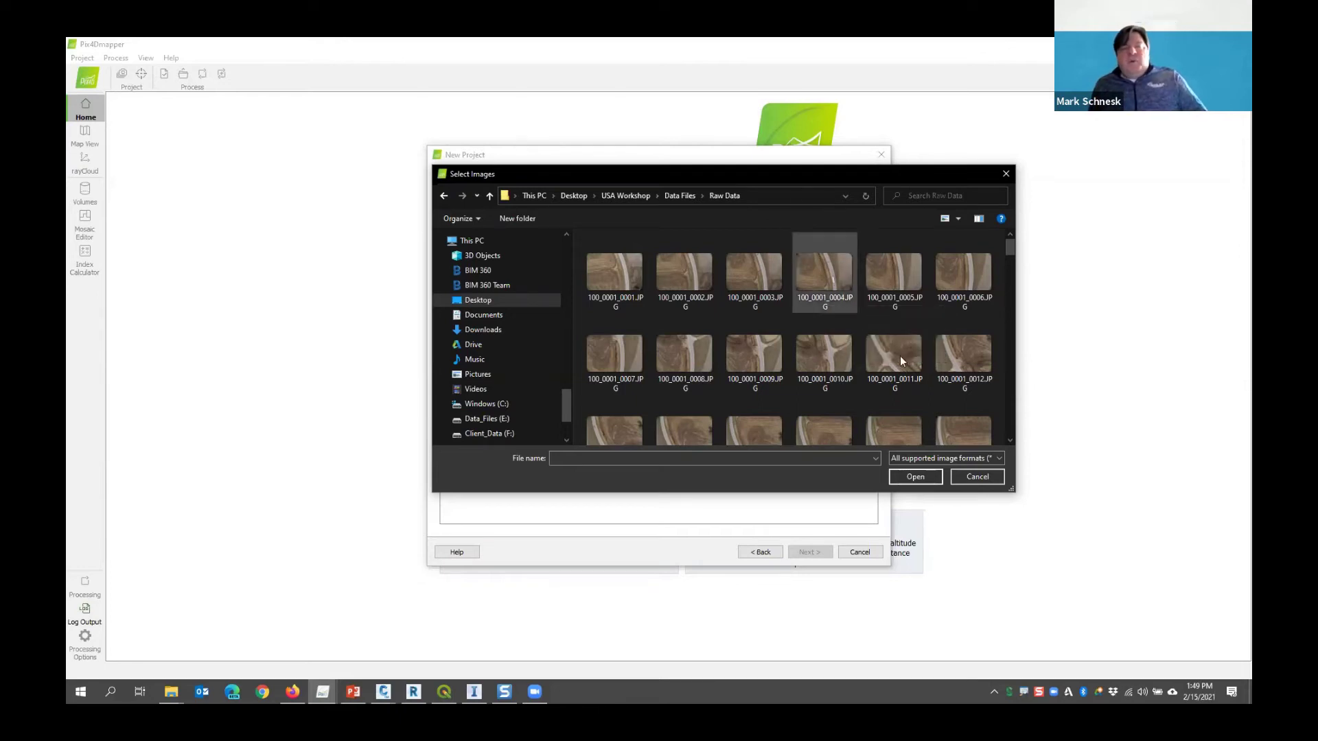
left_click(978, 477)
left_click(635, 228)
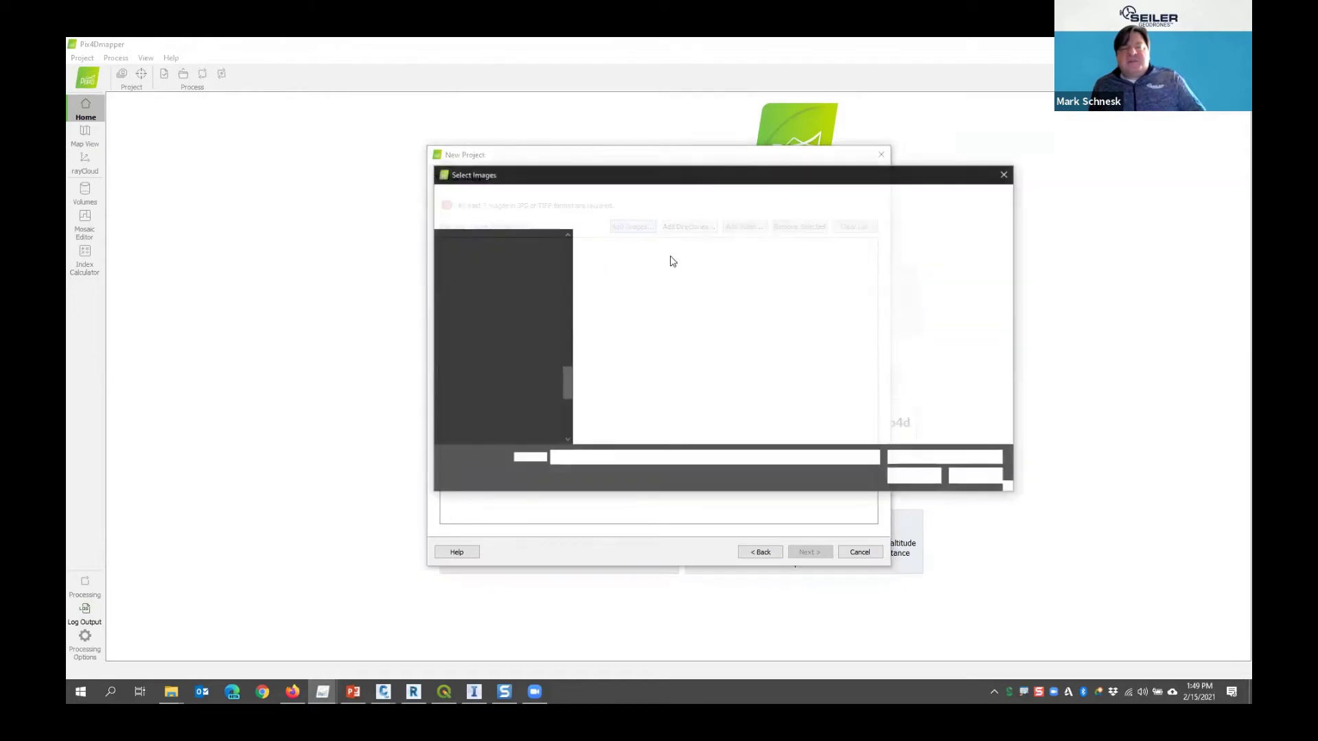
double_click(606, 358)
double_click(612, 254)
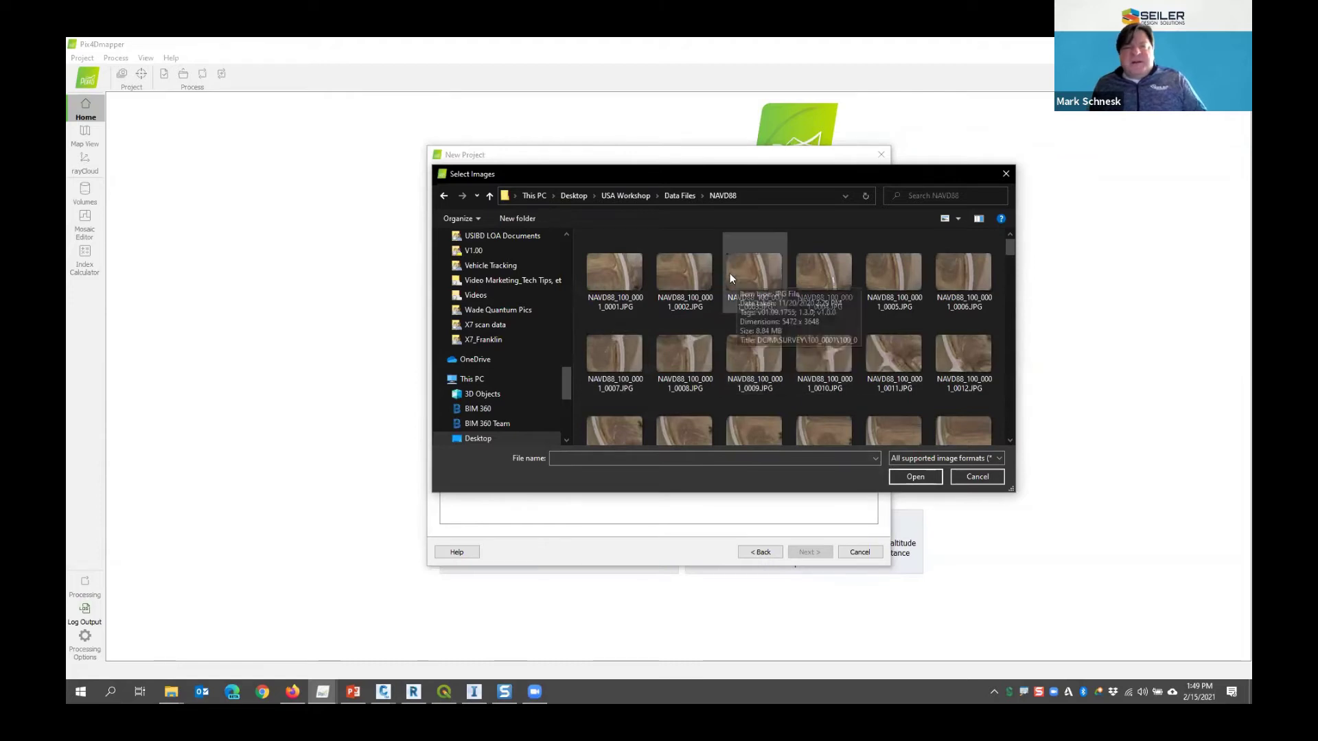
left_click(684, 273)
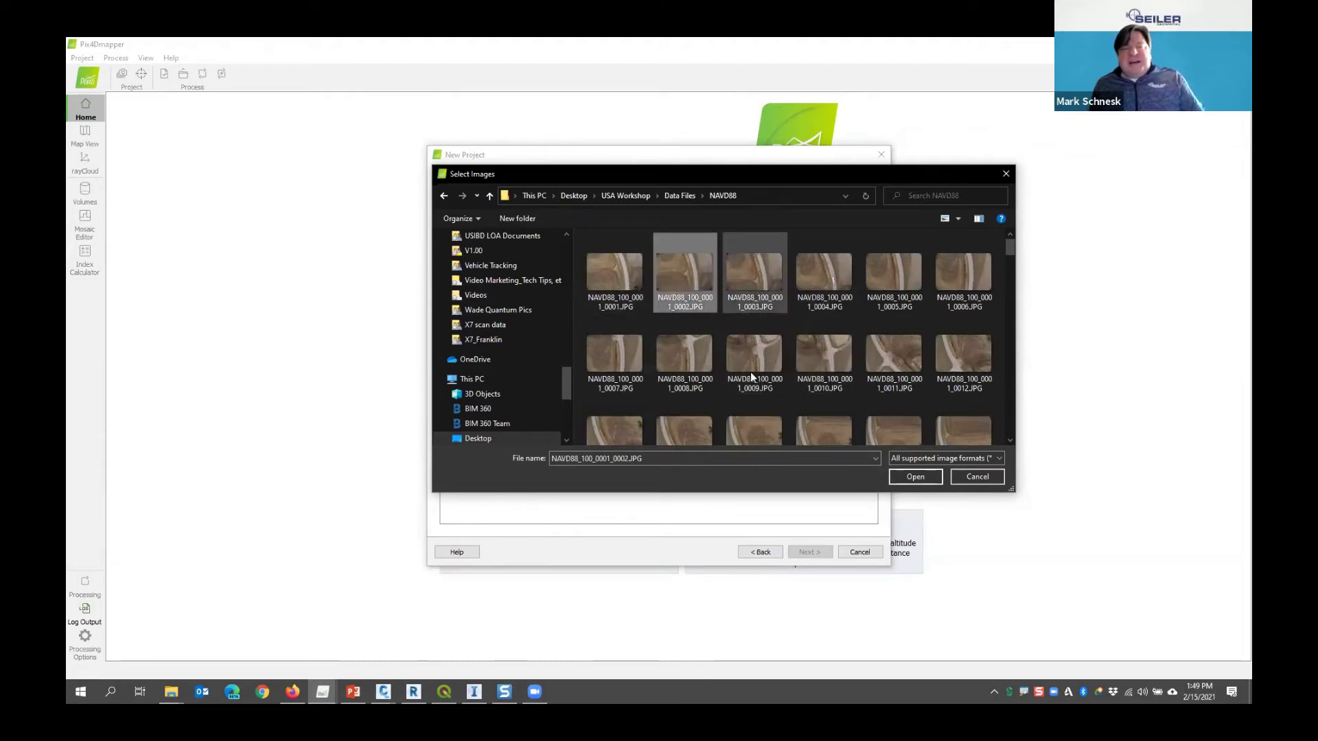
scroll(784, 381, "down", 10)
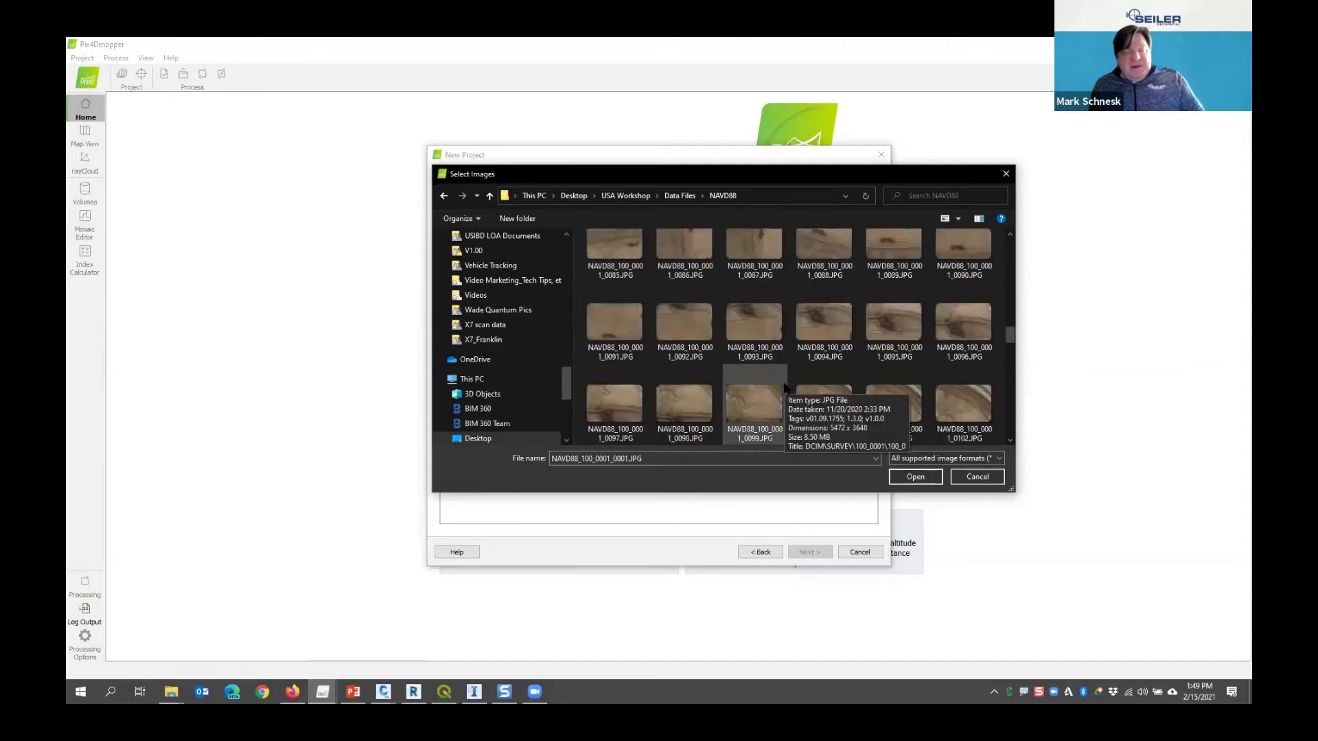
scroll(785, 383, "down", 10)
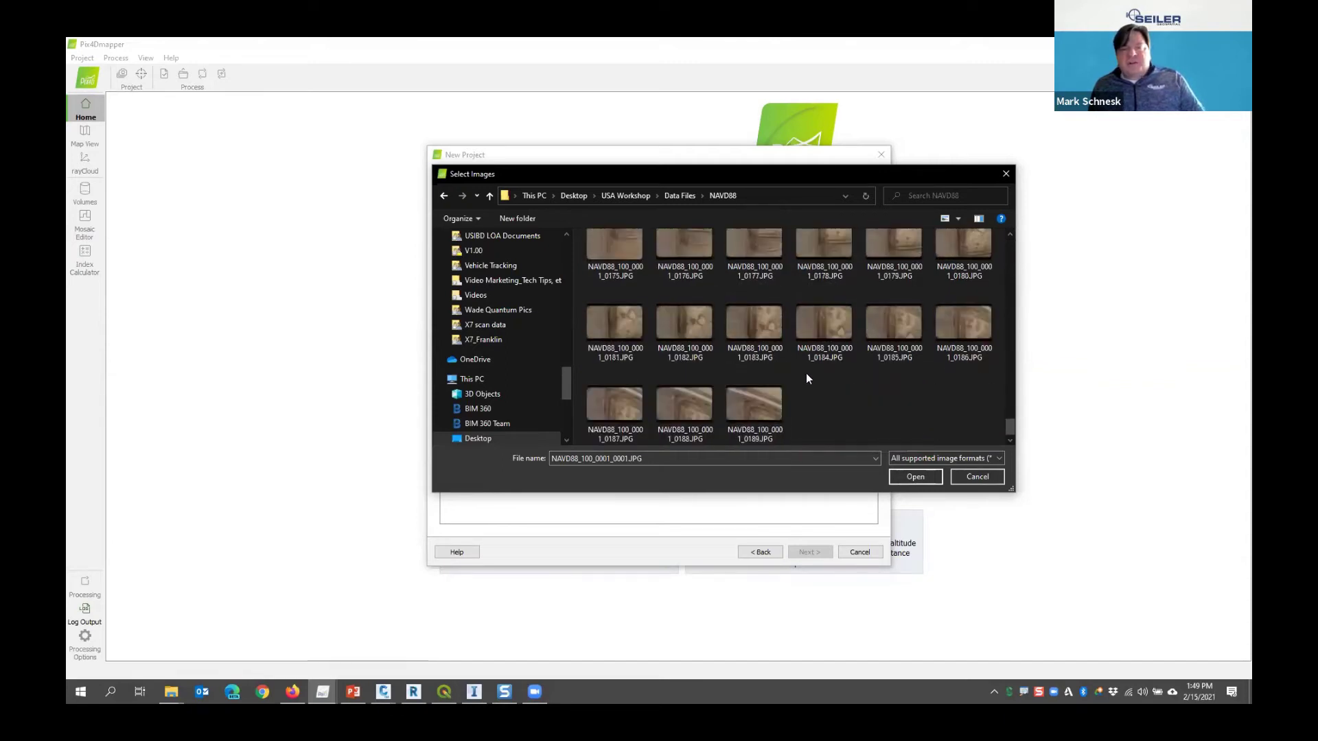
left_click(764, 405, "shift")
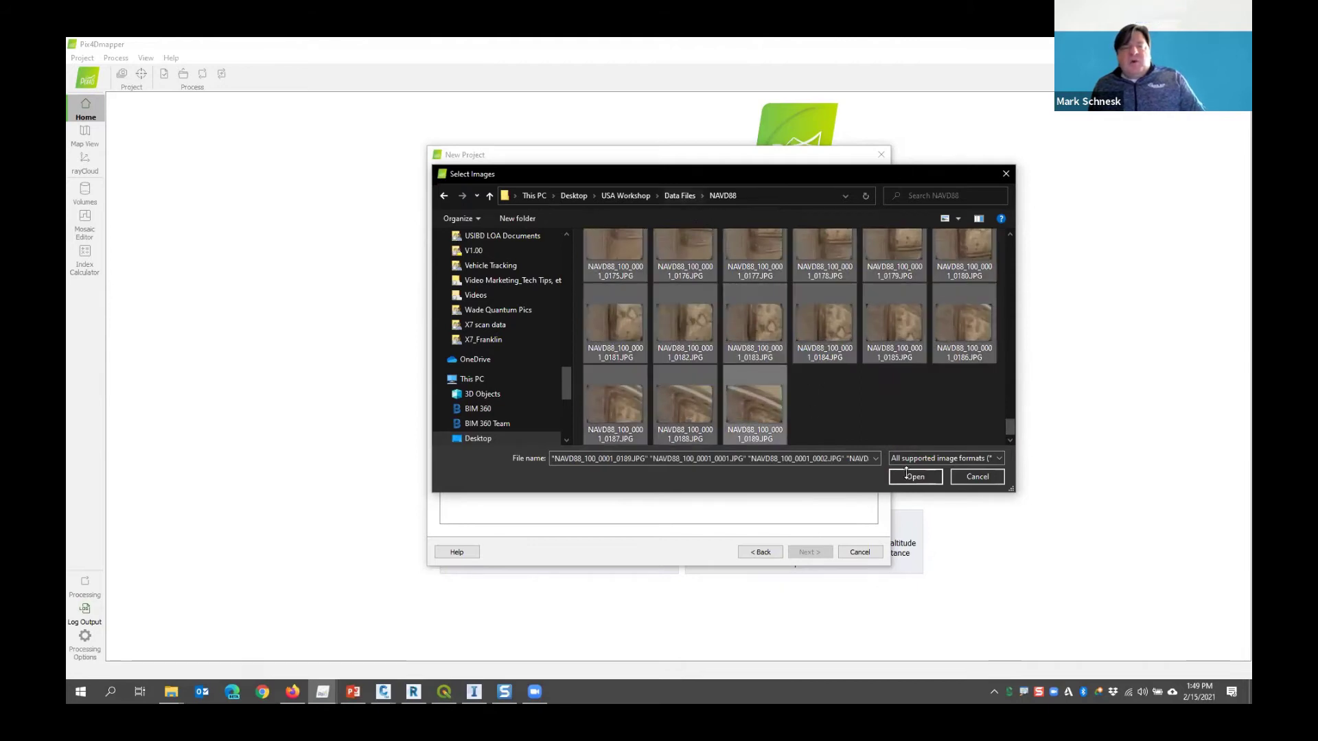
left_click(989, 476)
Add the whole NAVD88 image directory to the project, check the image list and proceed to the image properties
left_click(694, 228)
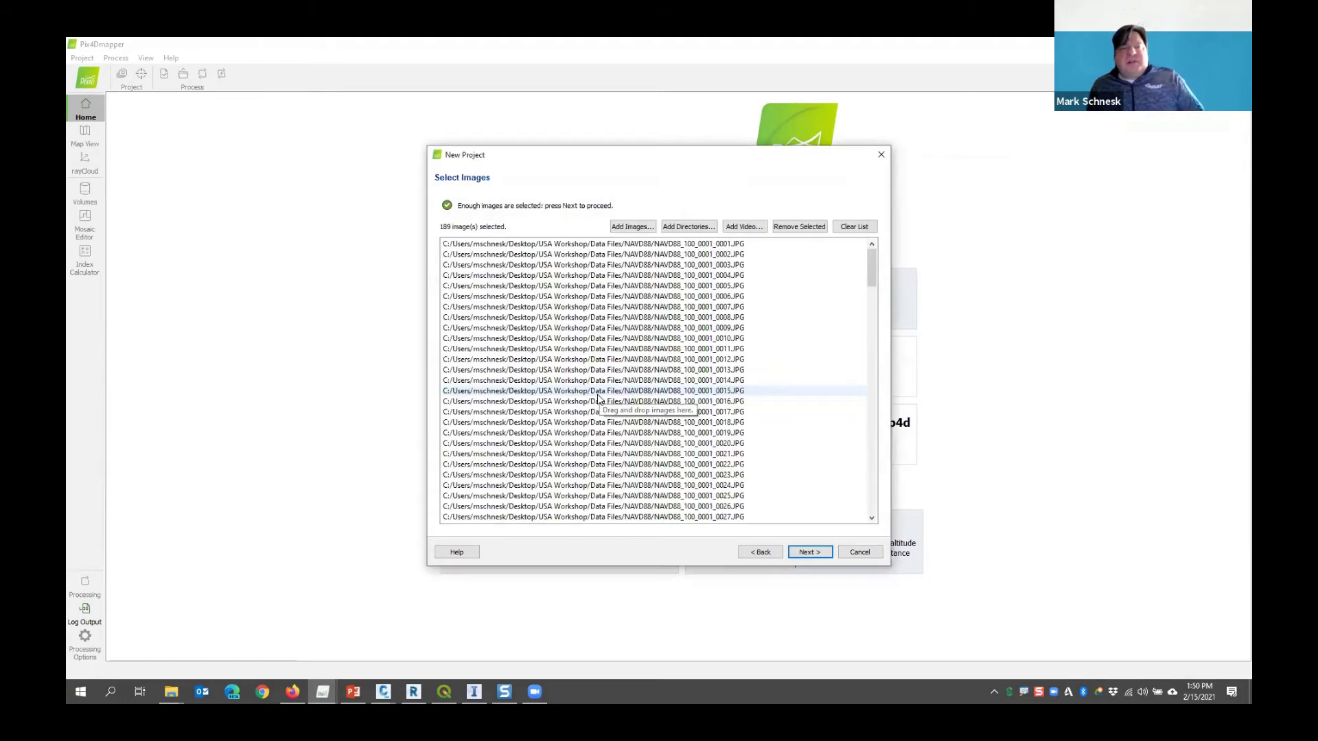
scroll(680, 378, "down", 20)
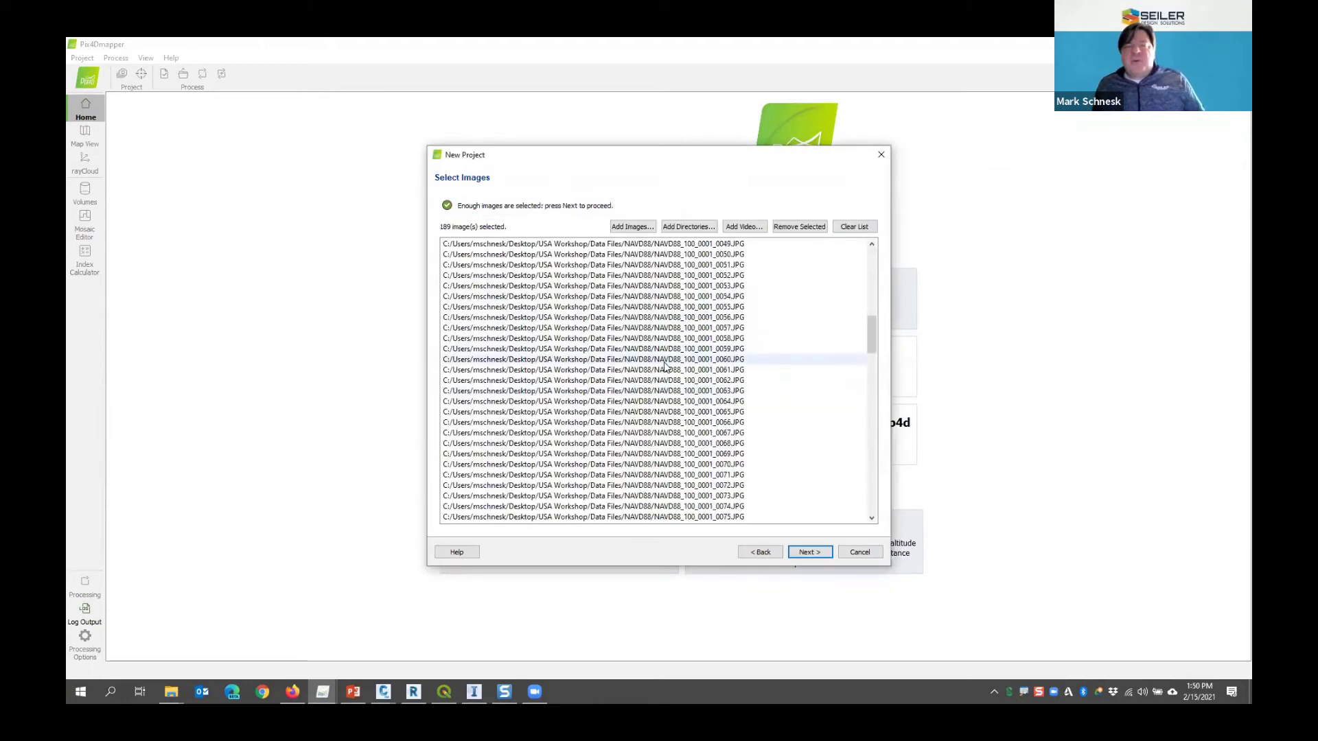
scroll(679, 378, "down", 20)
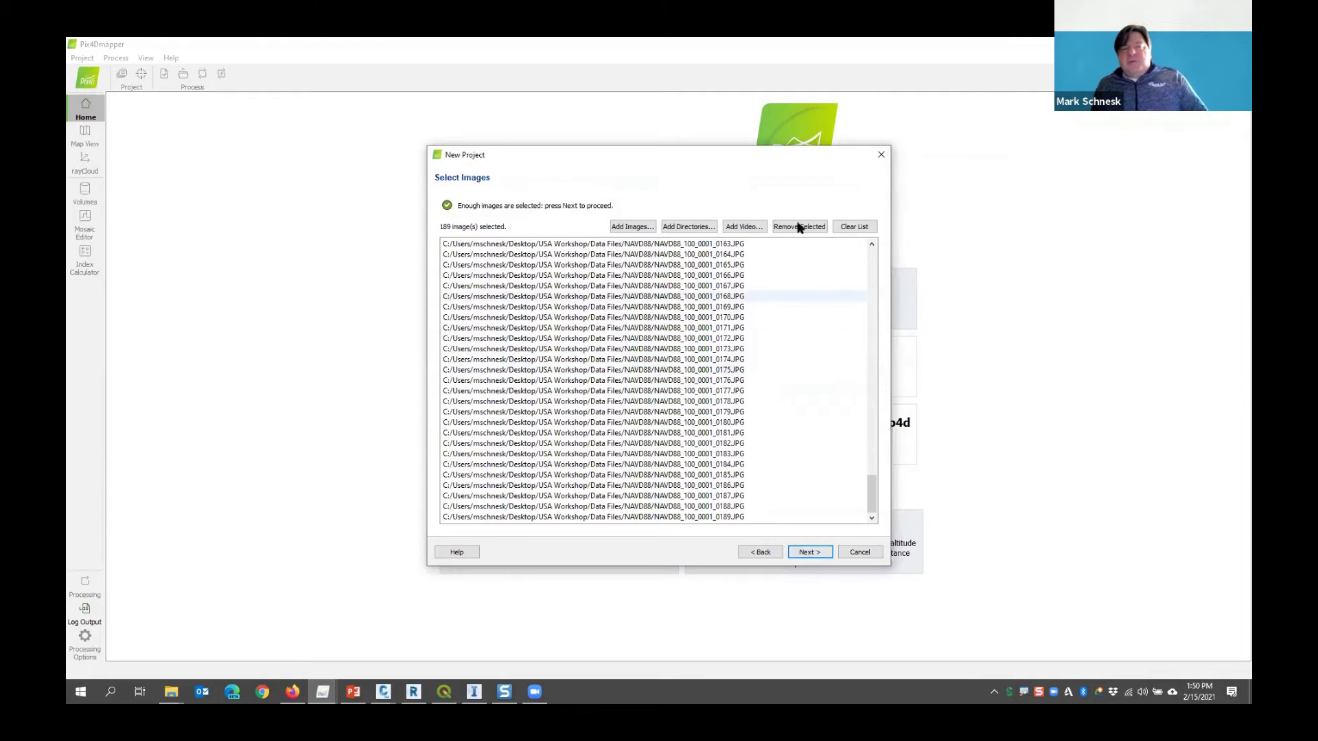
left_click(592, 338)
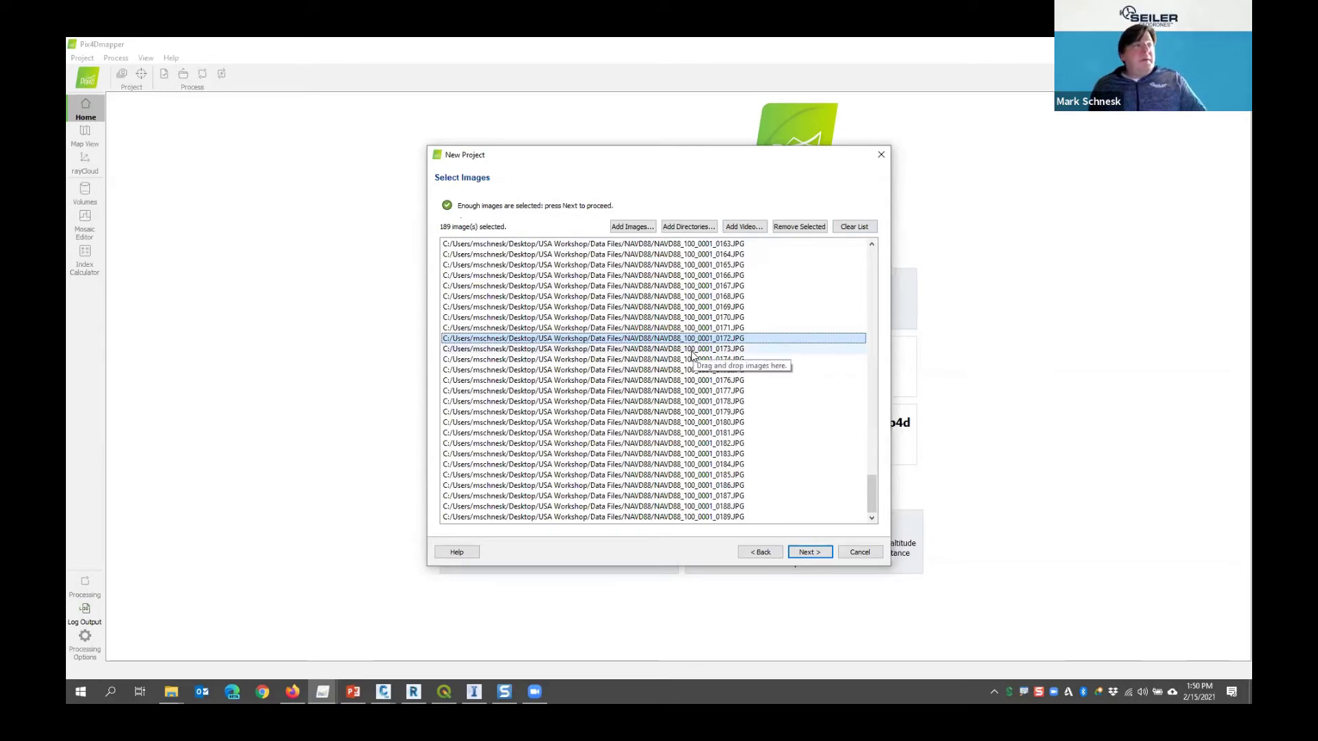
left_click(818, 554)
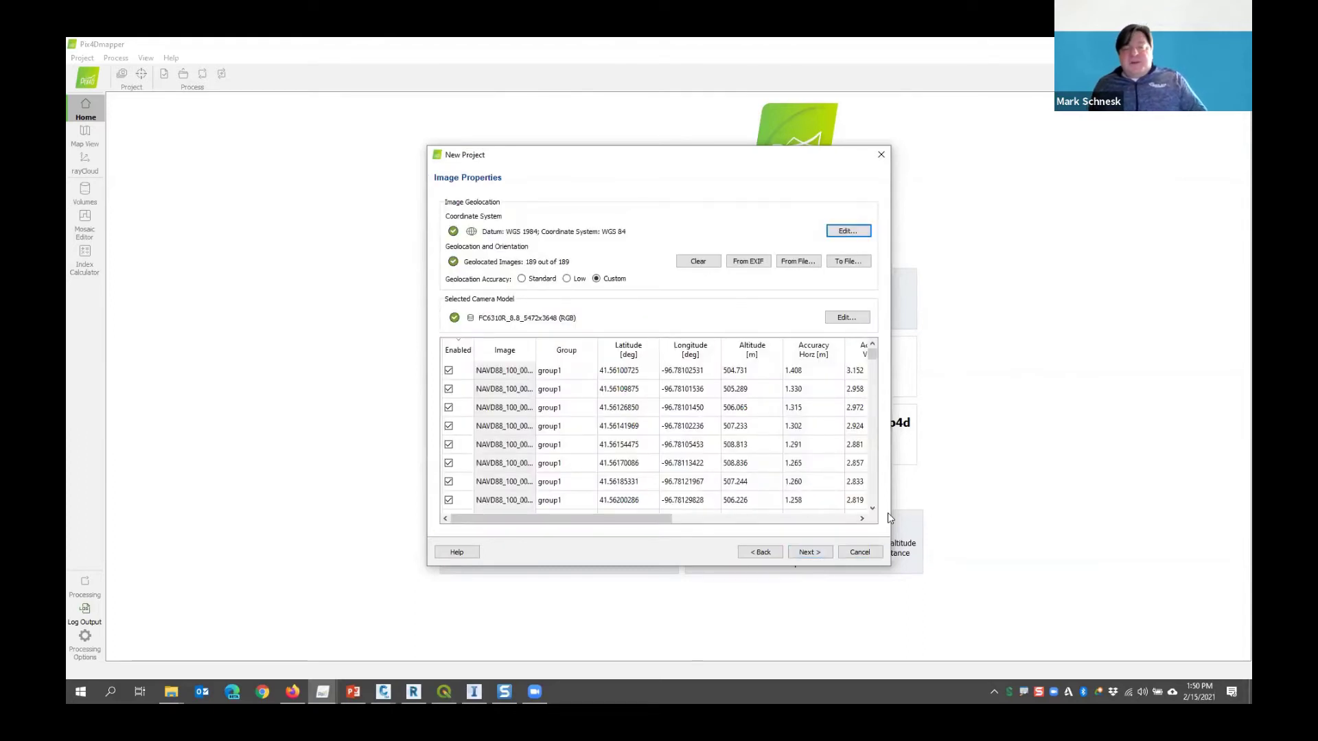
Enlarge and reposition the New Project dialog so that all columns and more rows of the image table fit
left_click_drag(891, 513, 1115, 537)
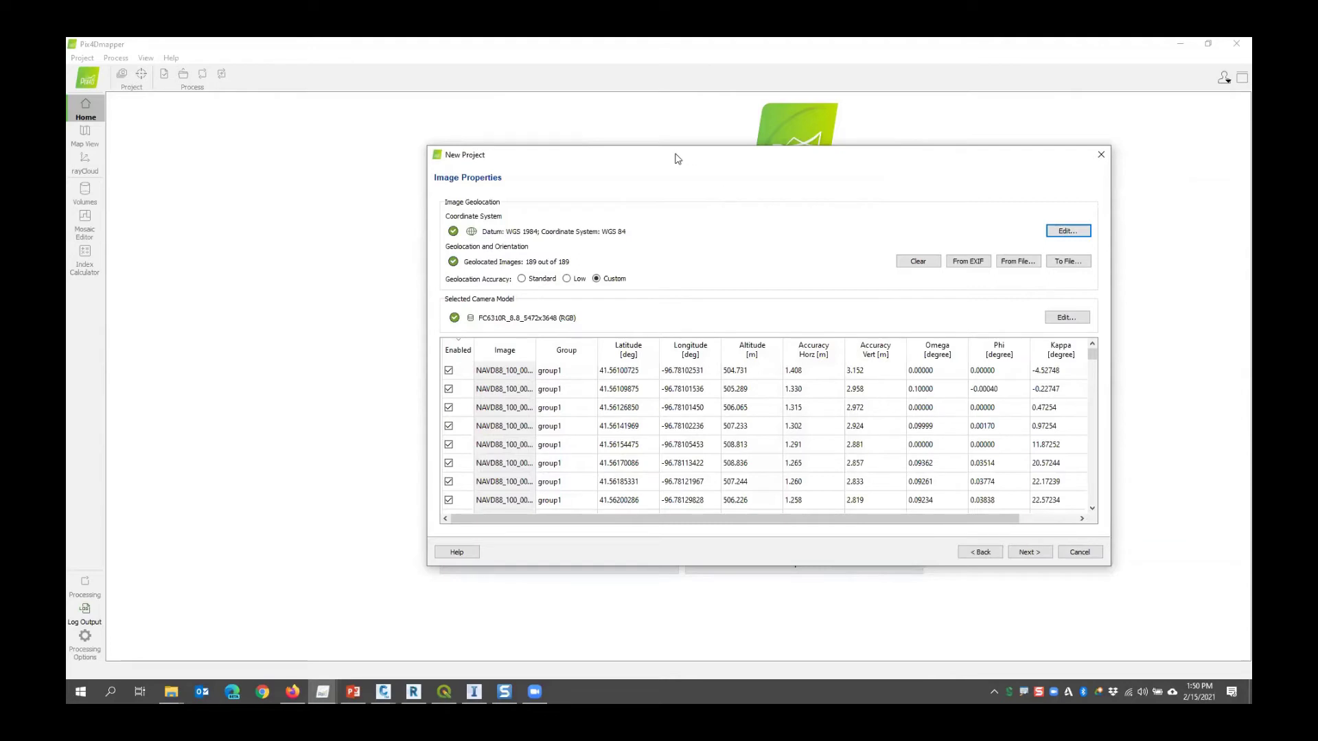
left_click_drag(677, 158, 471, 116)
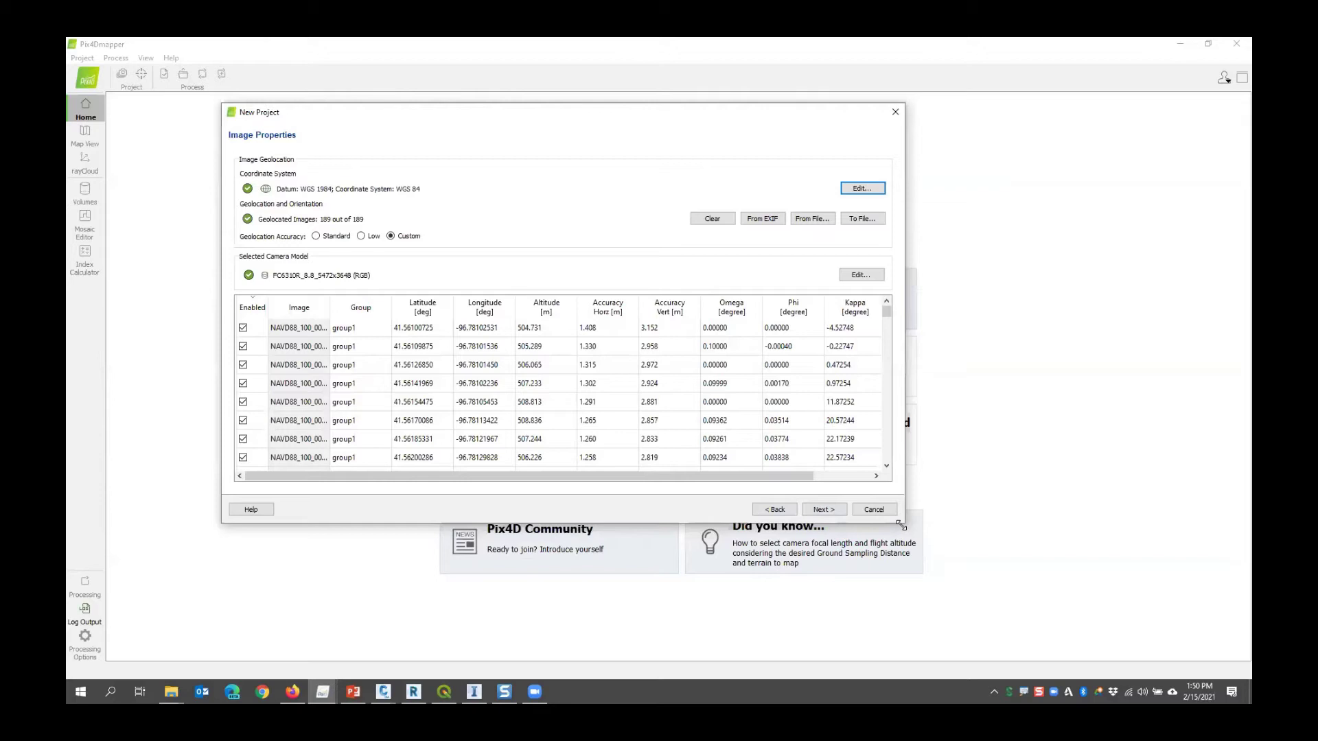
left_click_drag(901, 525, 958, 631)
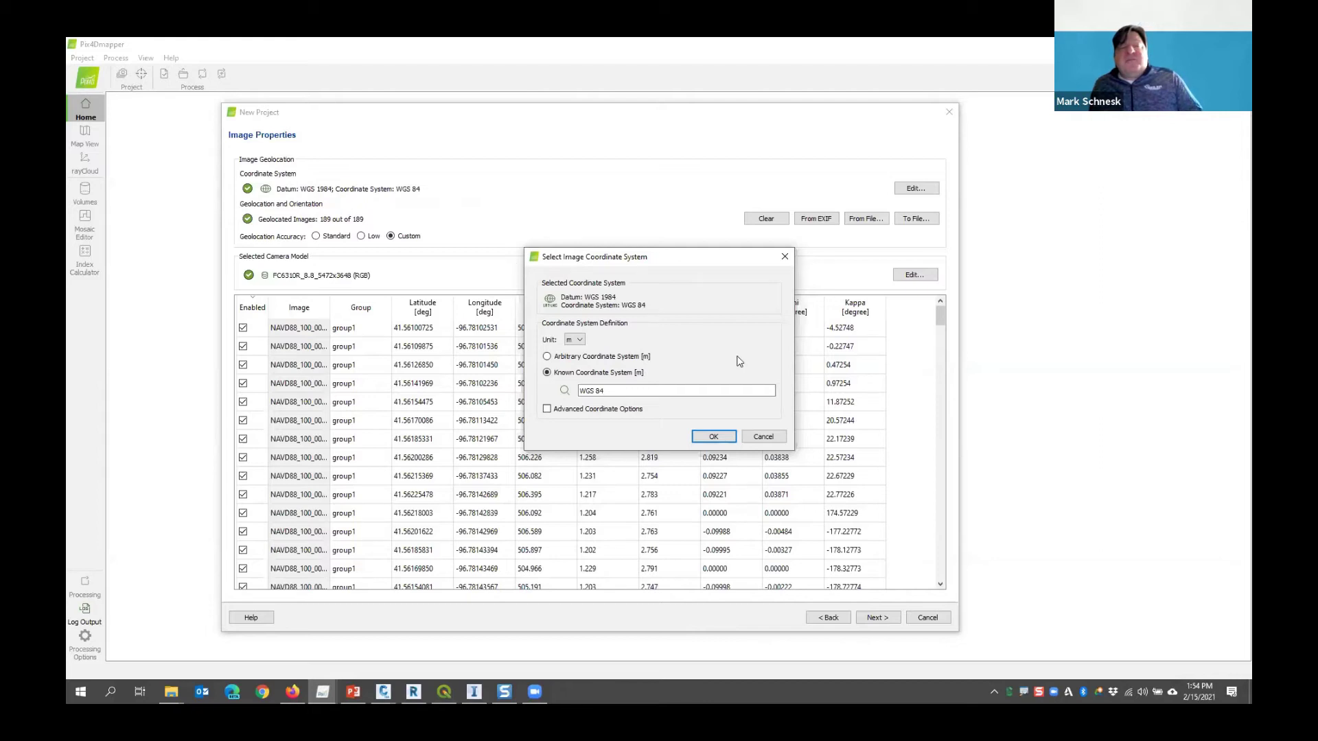
Examine the image coordinate system settings and the available geolocation file formats without changing them
left_click(761, 437)
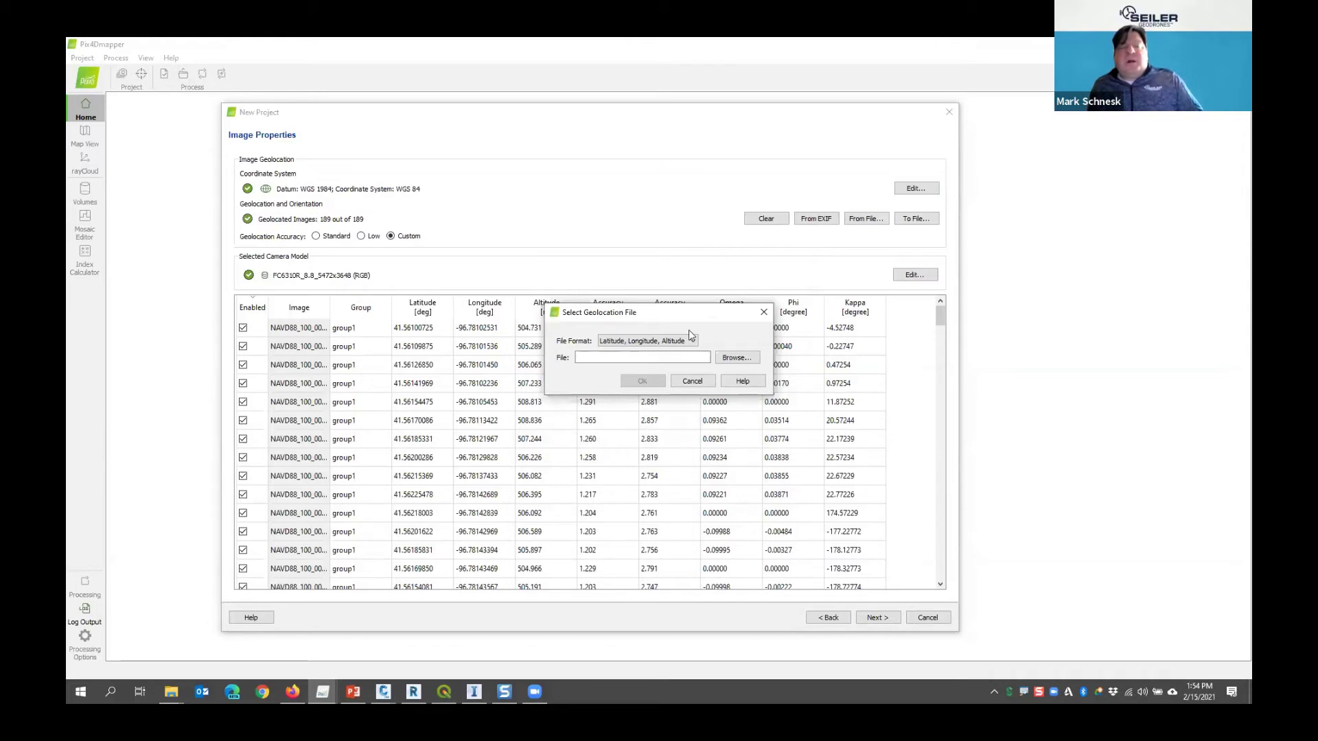
left_click(680, 348)
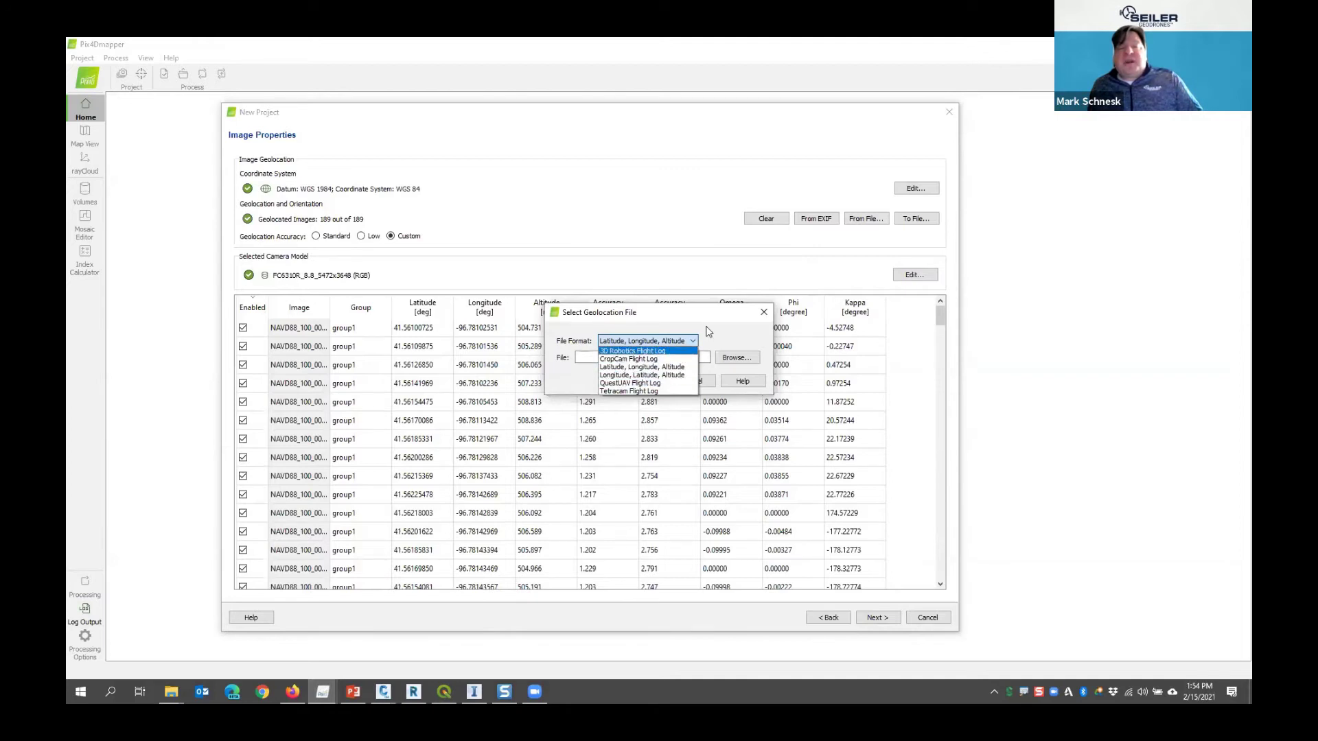
left_click(699, 392)
left_click(694, 383)
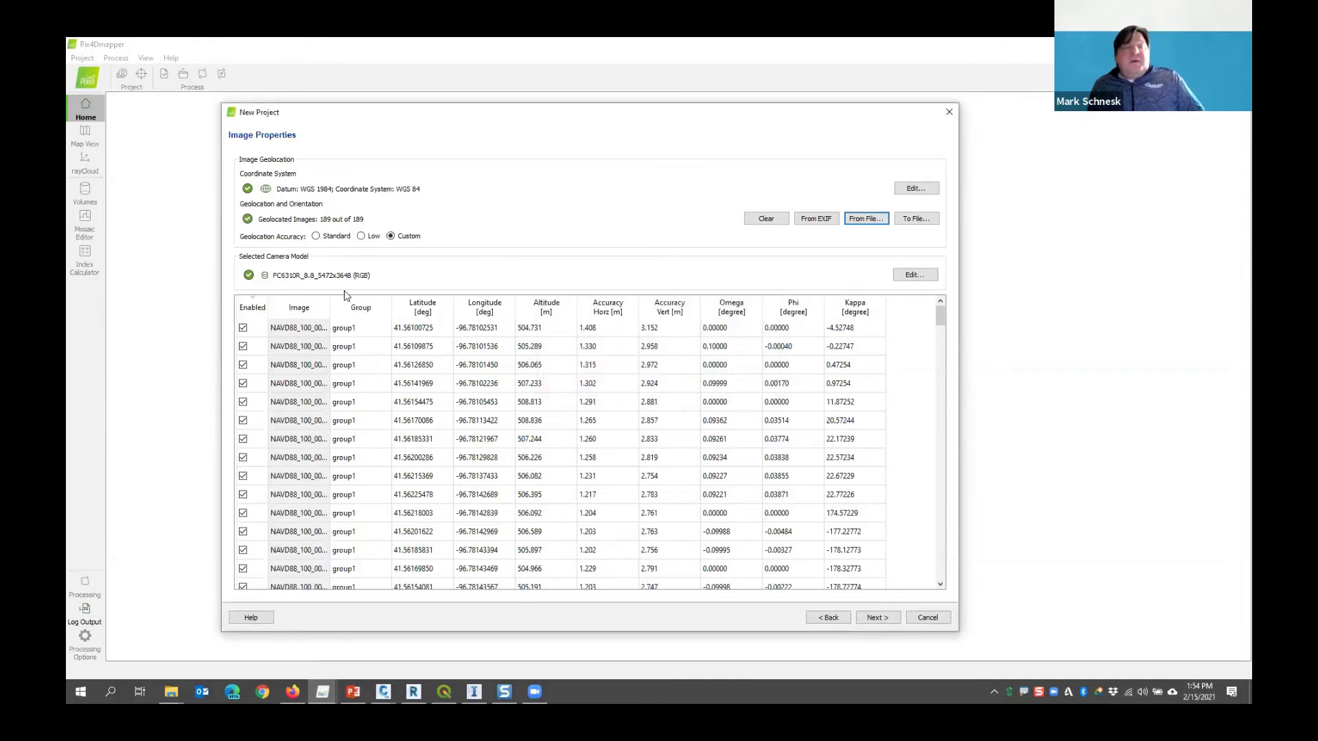
Widen the Image column of the image properties table and look through the image rows
scroll(307, 345, "down", 4)
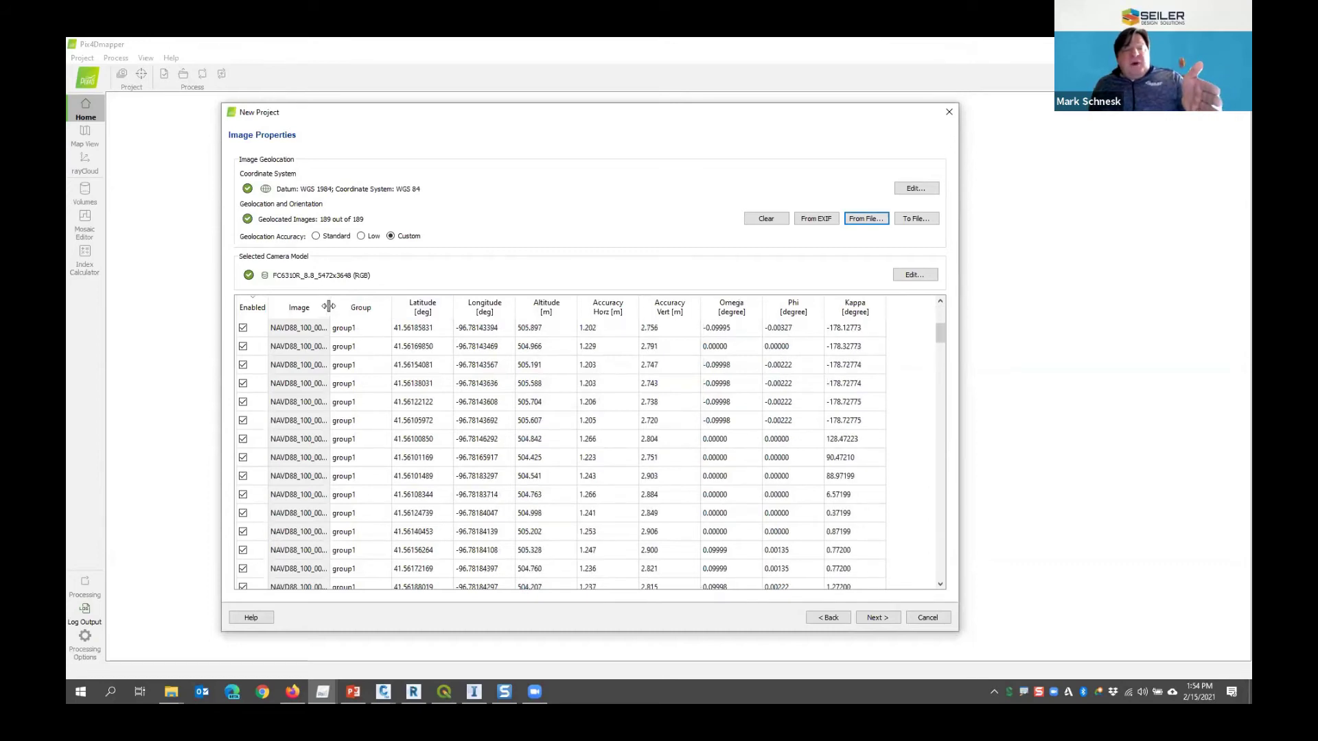
left_click_drag(349, 308, 371, 308)
scroll(385, 332, "down", 2)
left_click(388, 330)
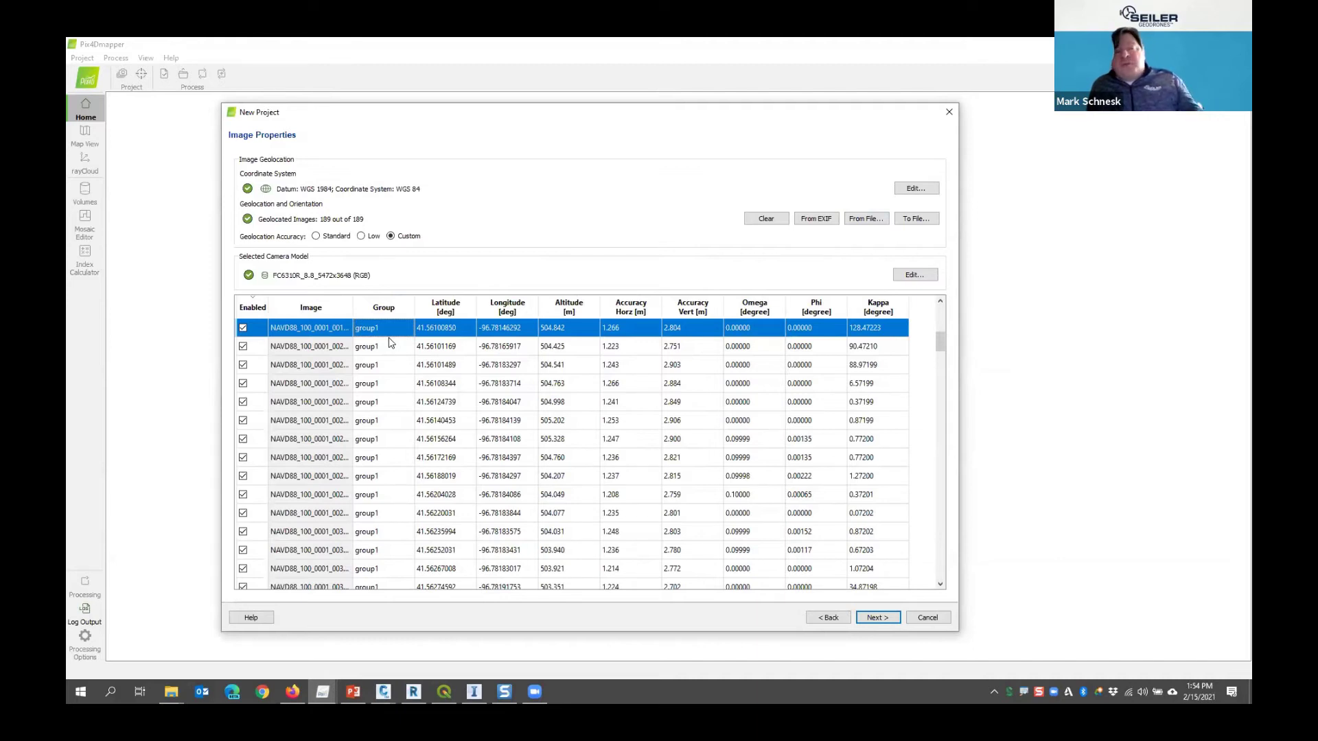
scroll(388, 342, "down", 12)
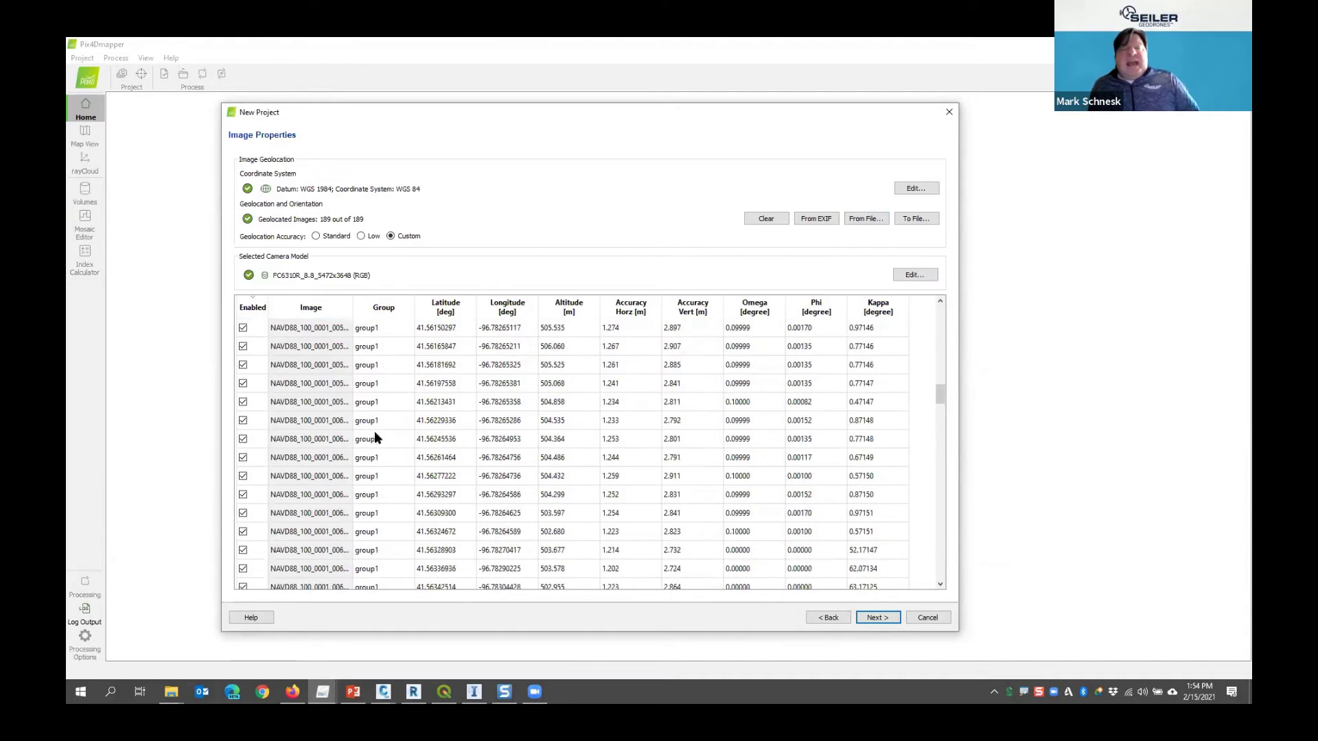
Examine the group assignment of an individual image in the image properties table
left_click(376, 491)
left_click(378, 493)
left_click_drag(367, 494, 396, 494)
left_click(409, 494)
left_click(362, 495)
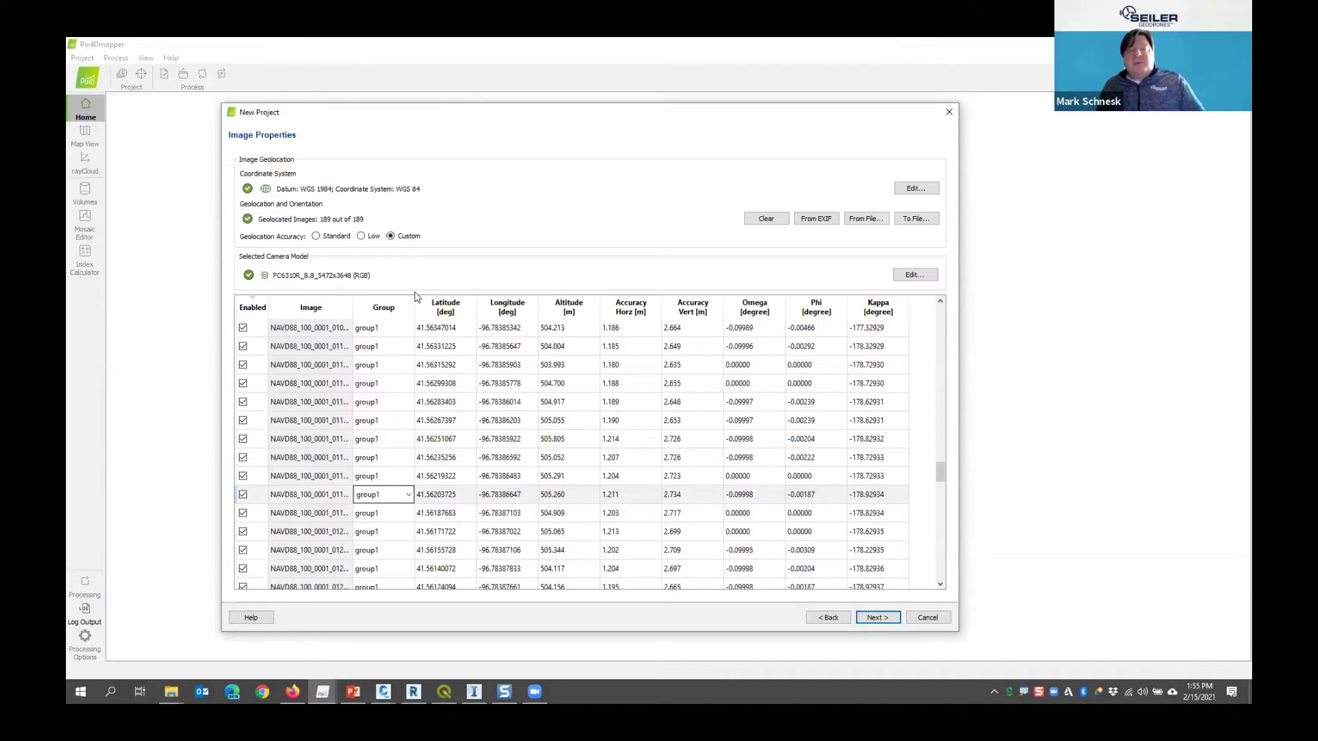
left_click(397, 382)
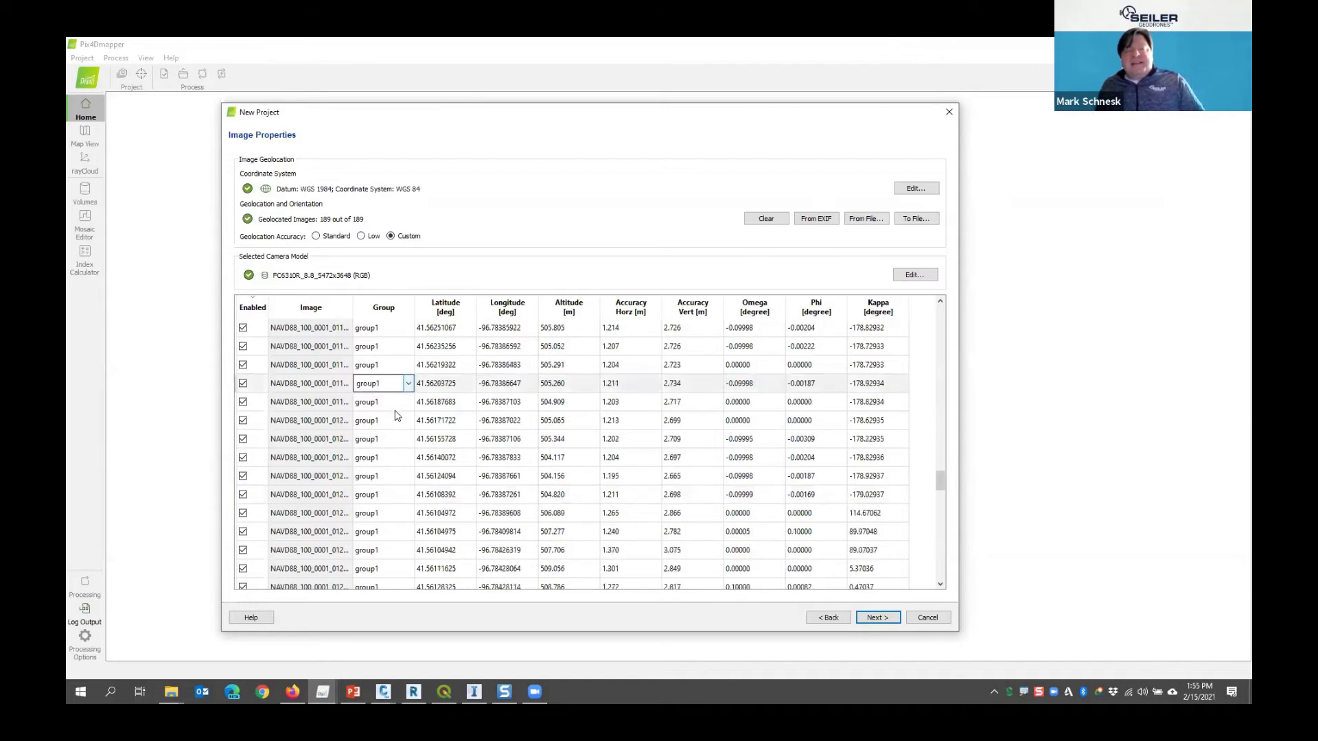
Look through the image properties table to examine the geolocation, accuracy and orientation values of the images
scroll(394, 453, "down", 12)
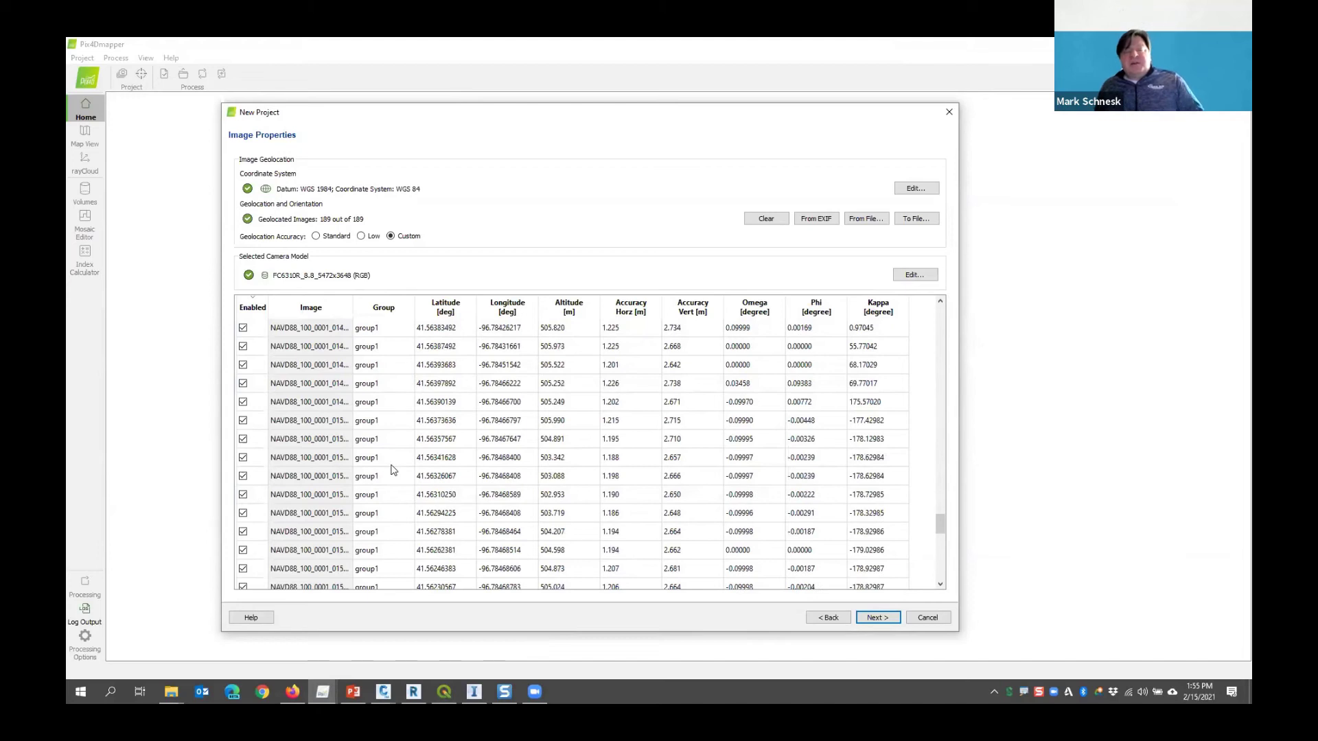
scroll(393, 469, "down", 10)
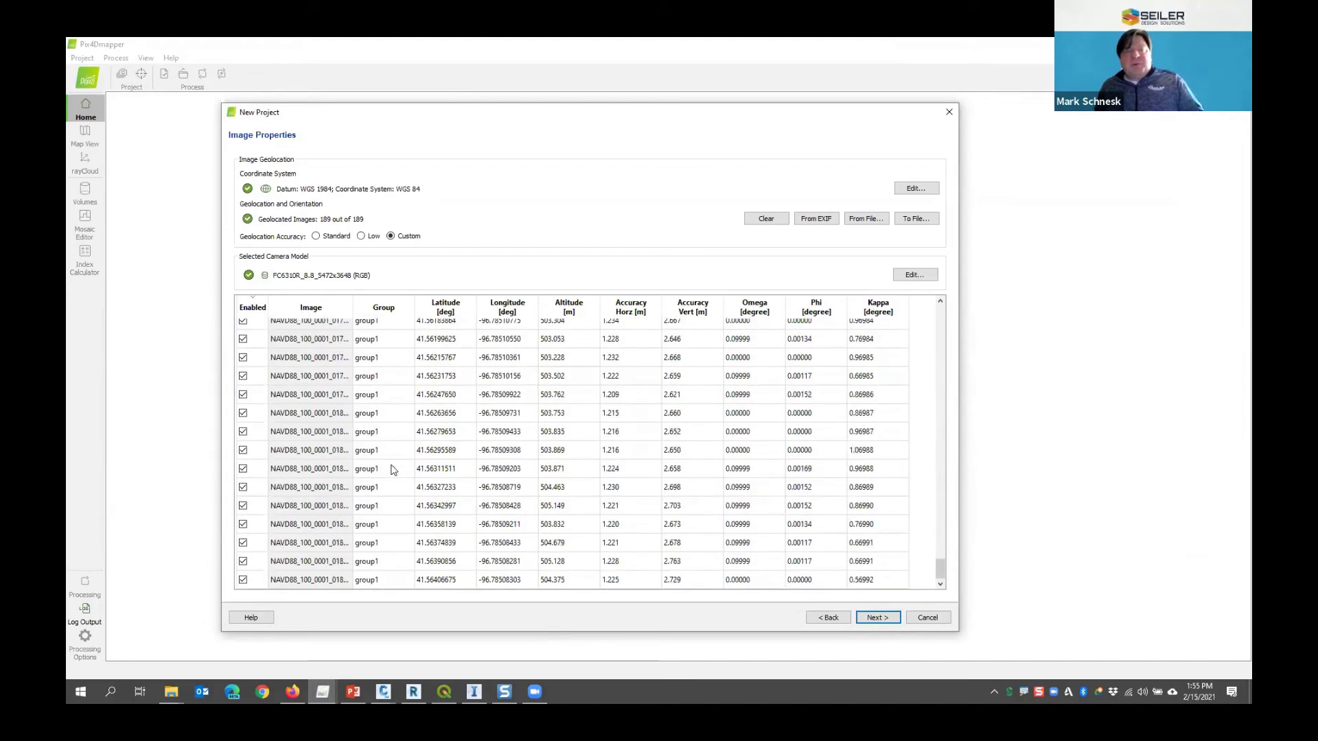
scroll(394, 469, "up", 17)
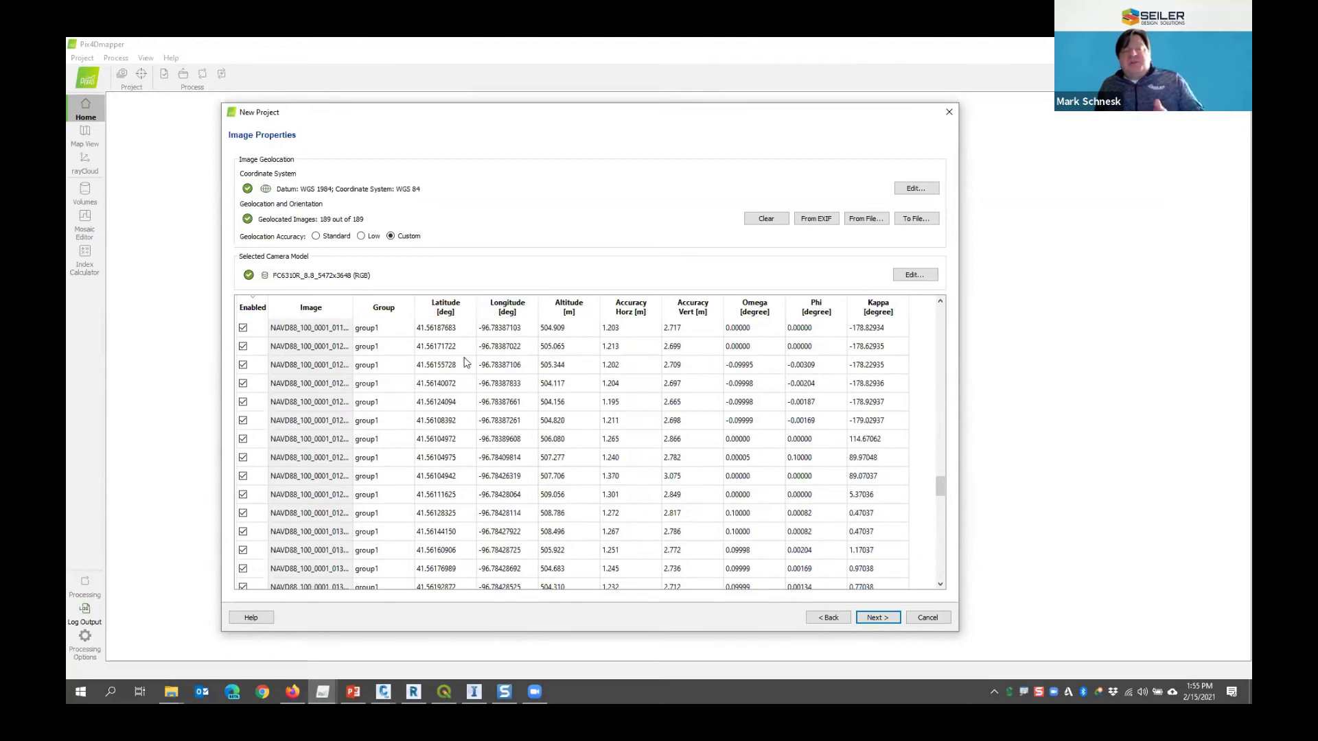
scroll(879, 471, "down", 15)
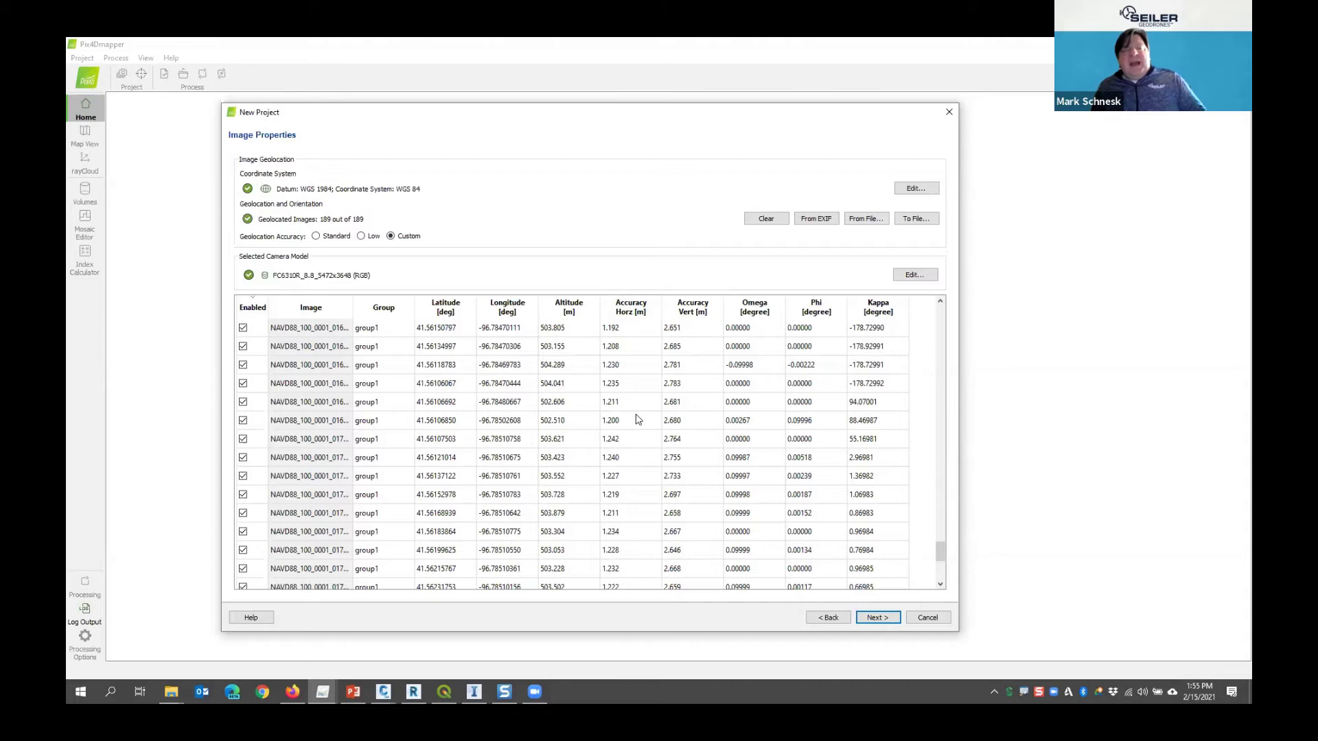
scroll(637, 419, "up", 20)
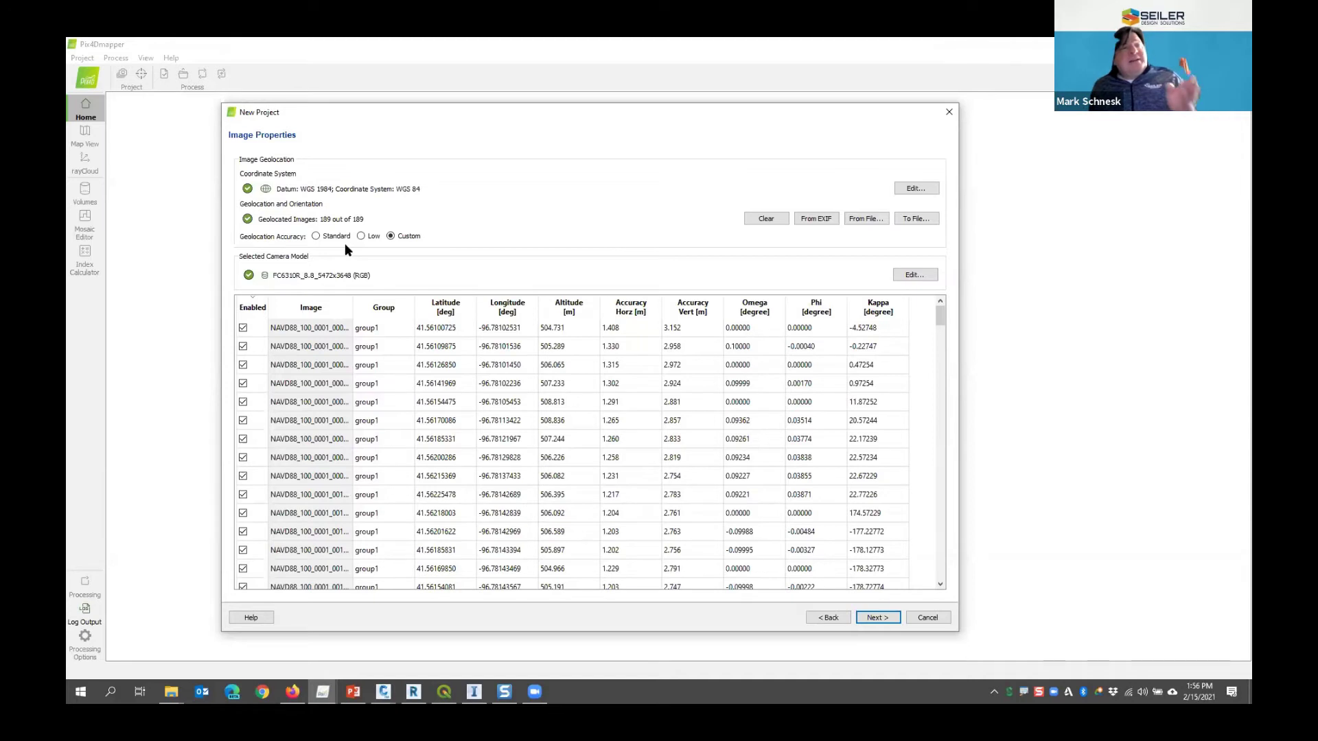
Examine the horizontal accuracy of the first image and compare the accuracy and orientation columns through the last image
double_click(637, 332)
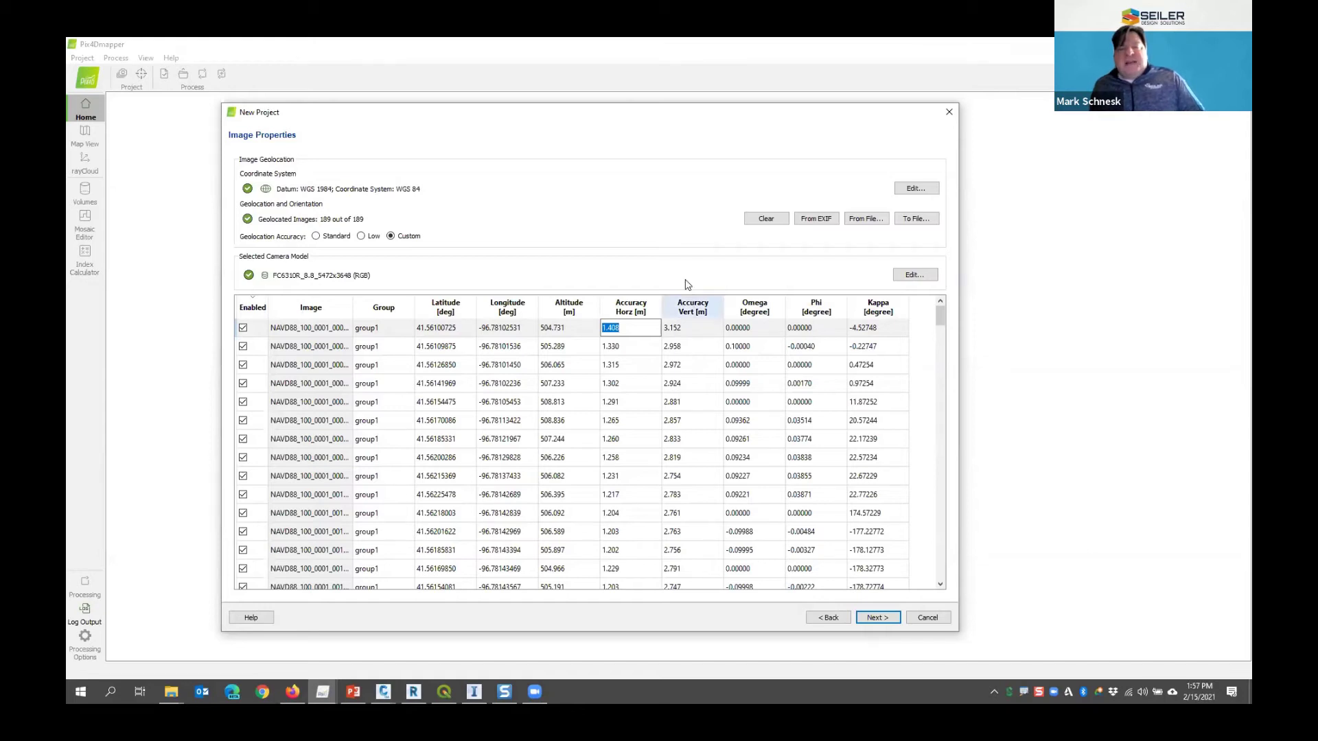
left_click(750, 311)
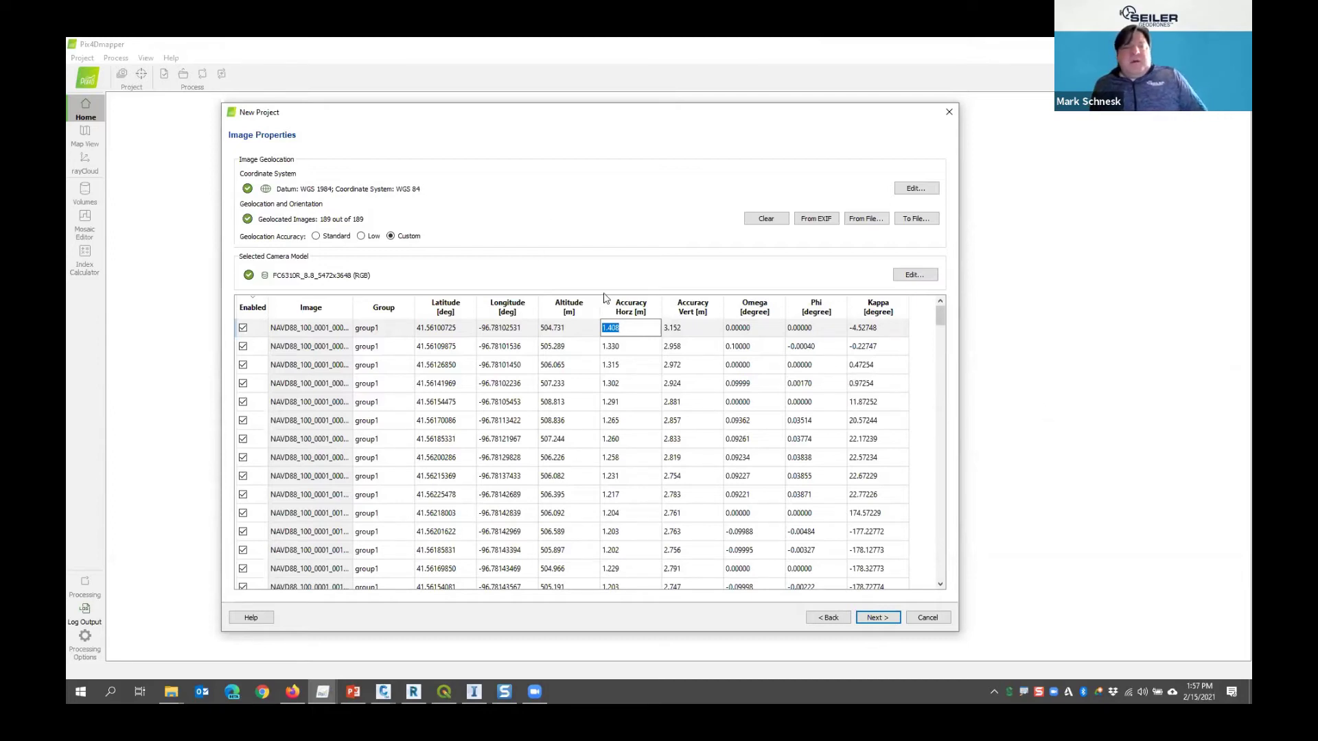
scroll(566, 392, "down", 4)
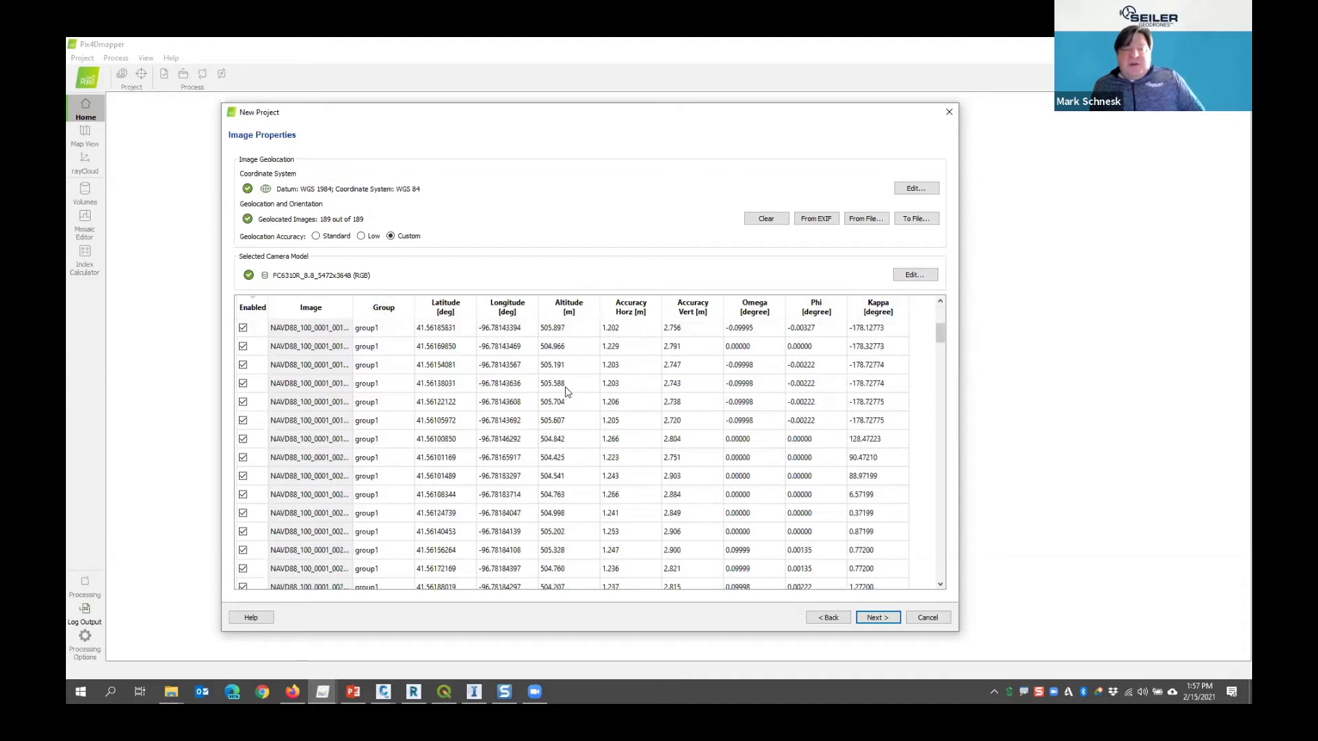
scroll(632, 460, "down", 20)
scroll(641, 464, "down", 15)
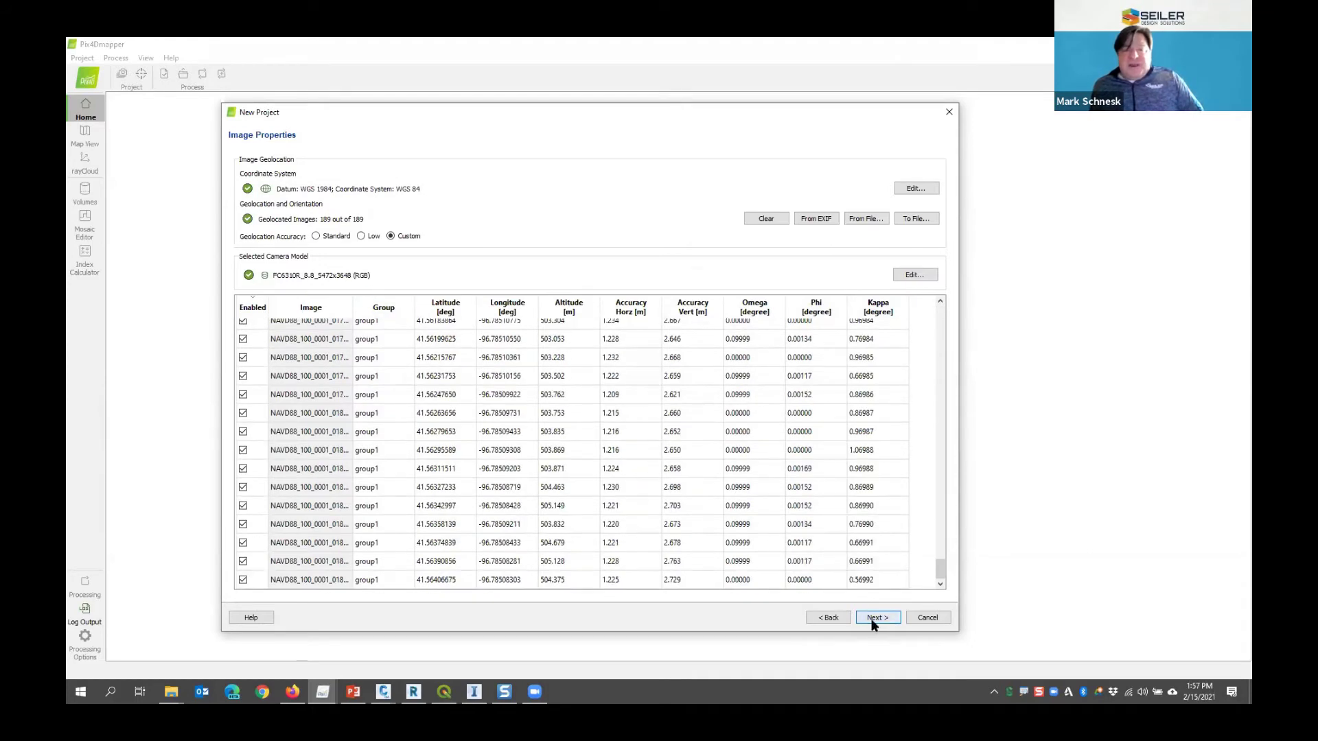
Set the output coordinate system to feet with the known system NAD_1983_StatePlane_Nebraska_FIPS_2600_Feet (deprecated) and enable the advanced coordinate options
left_click(873, 621)
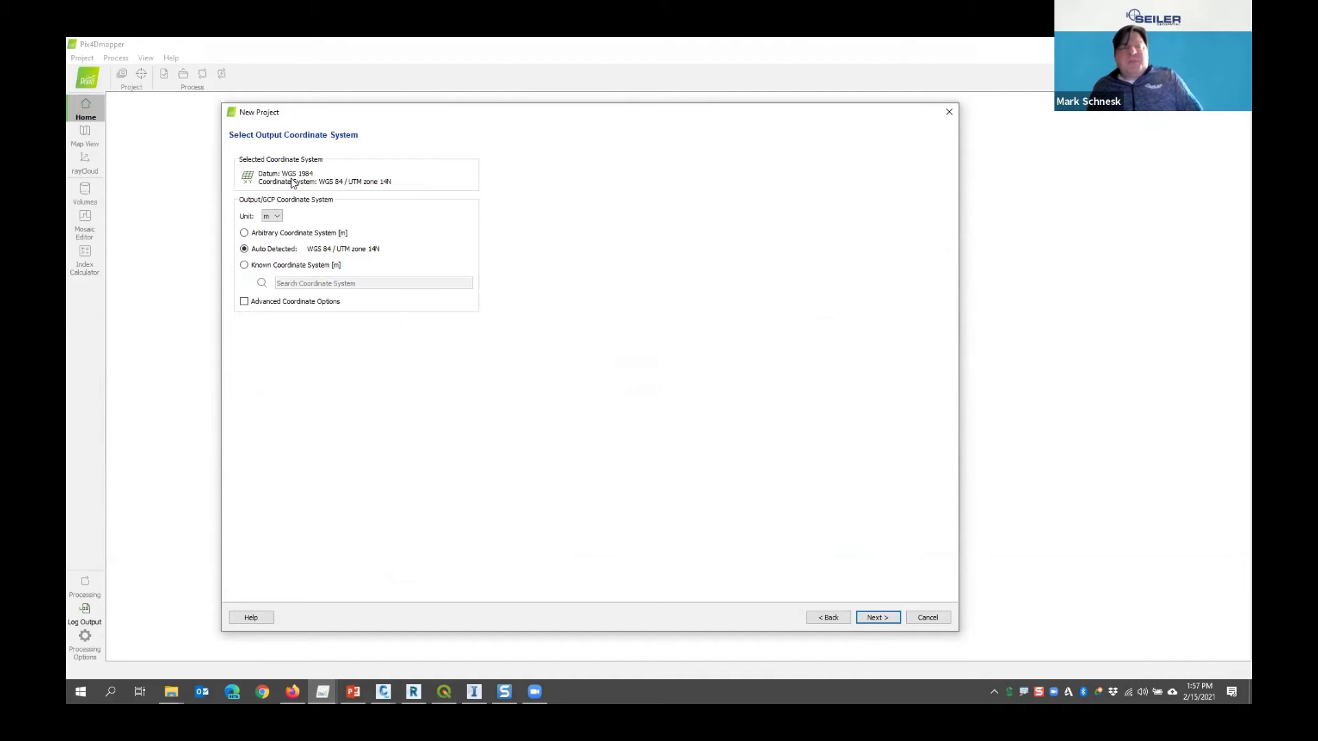
left_click(273, 217)
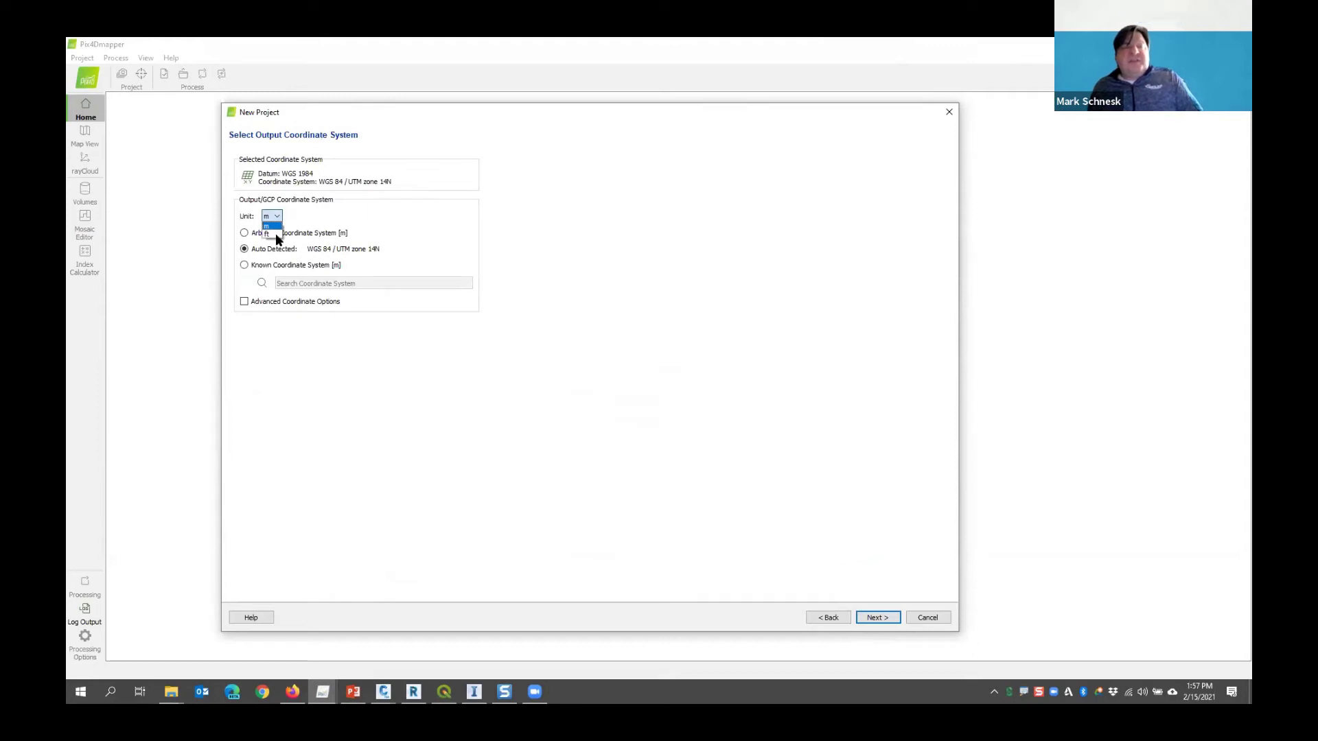
left_click(276, 236)
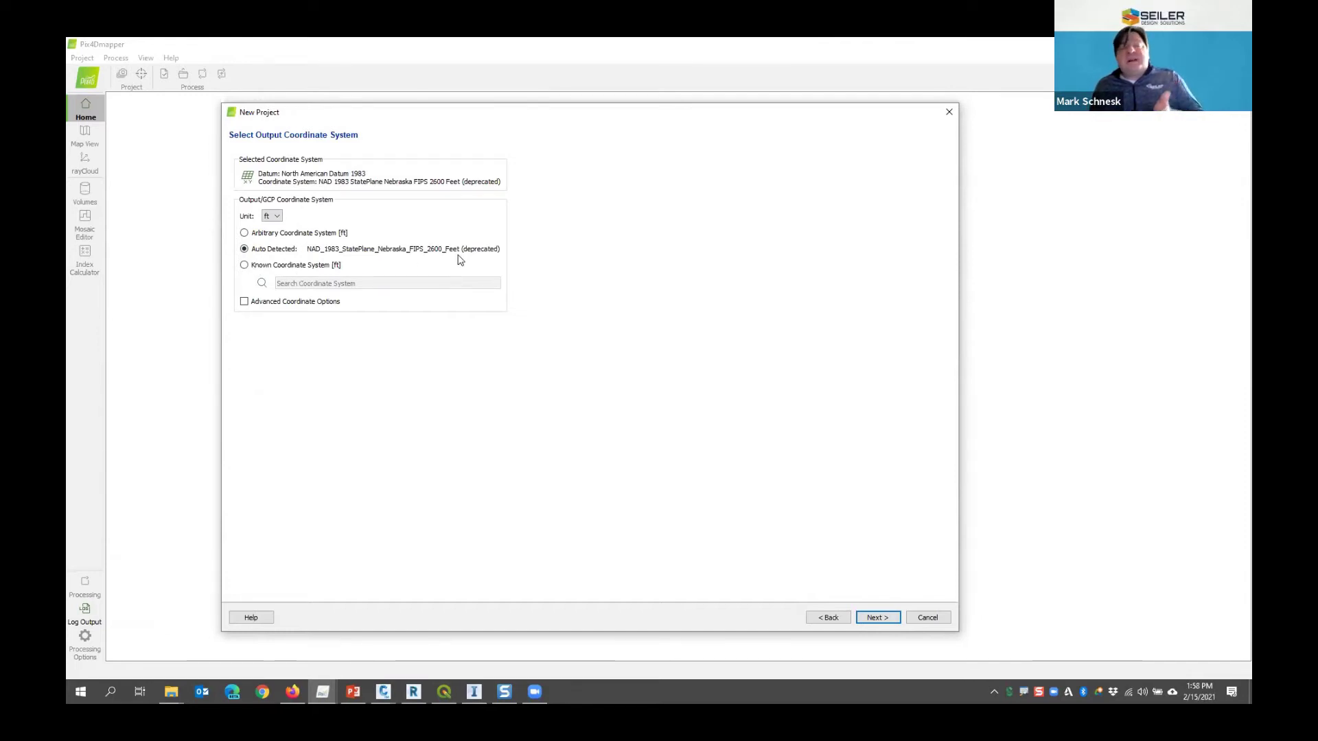
left_click(245, 265)
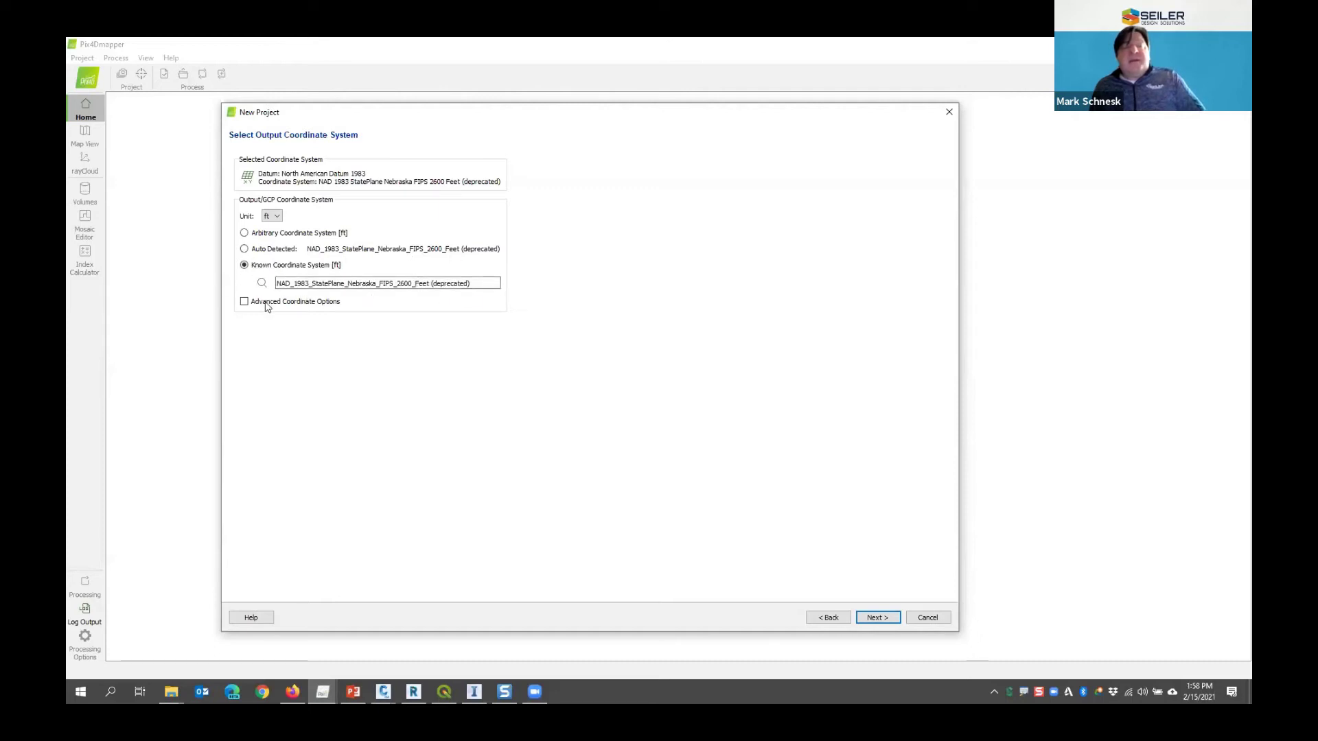
left_click(243, 301)
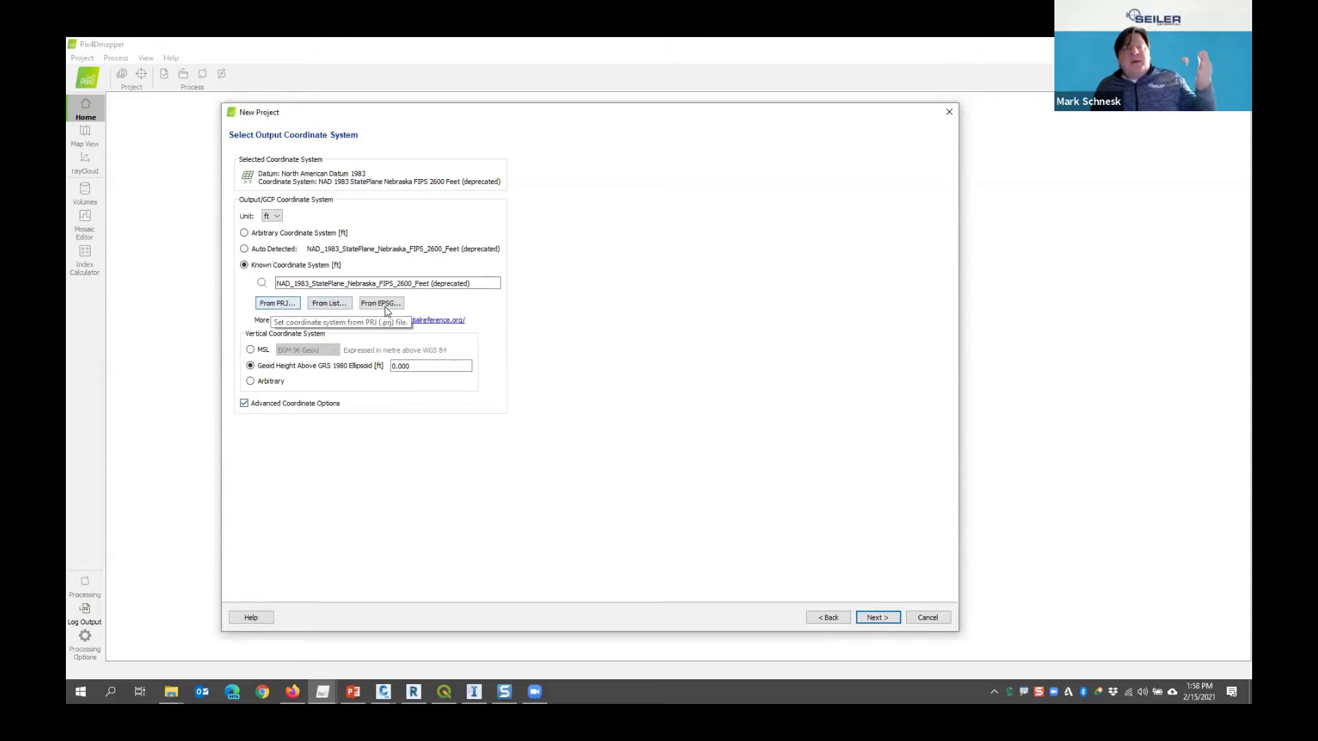
Browse the coordinate systems listed under North American Datum 1983 and NAD83 National Spatial Reference System 2011 without applying one
left_click(328, 303)
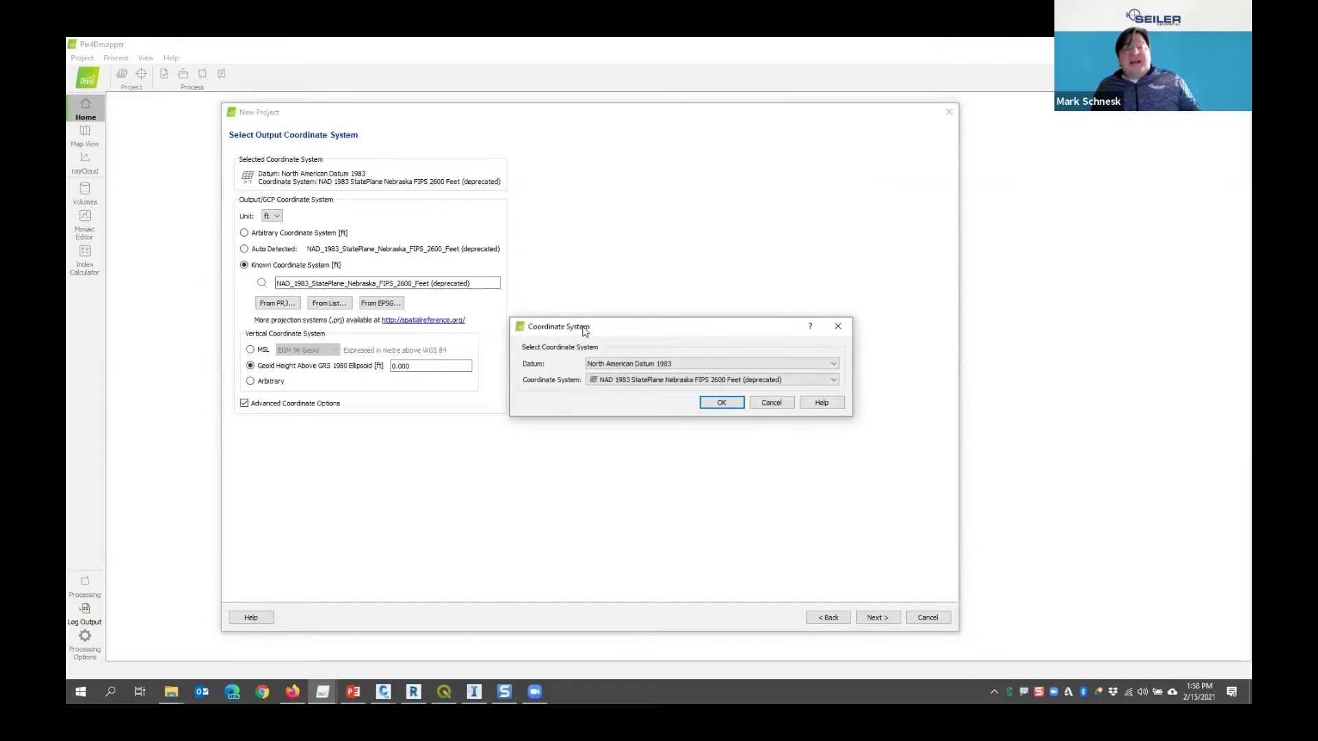
left_click_drag(585, 328, 518, 171)
left_click(620, 221)
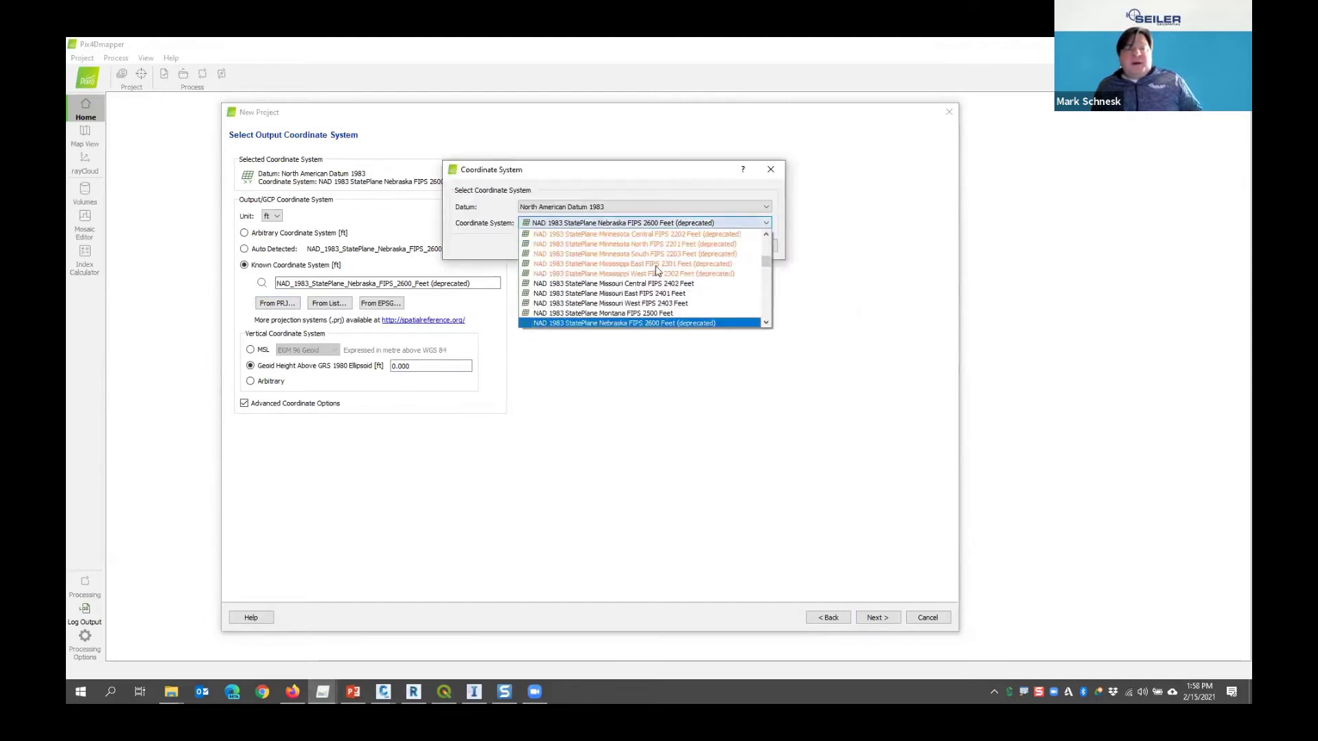
scroll(657, 275, "down", 10)
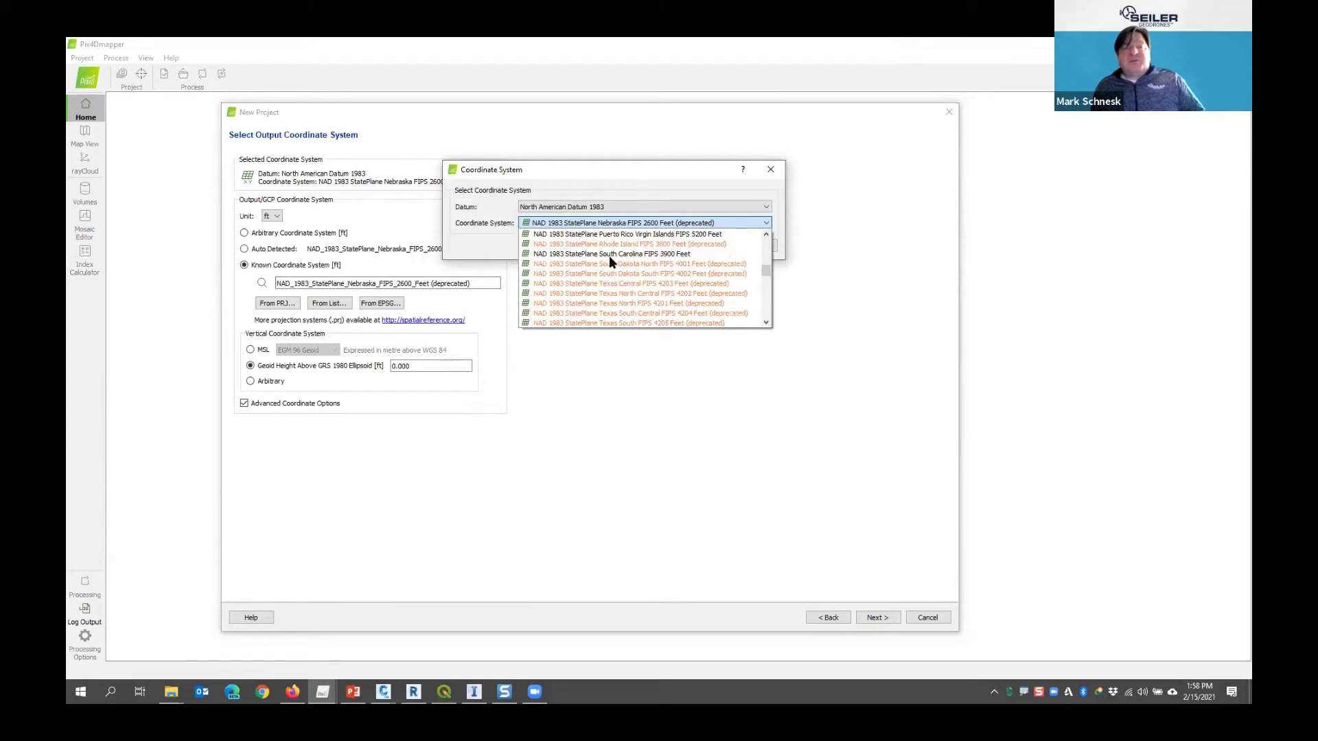
left_click(611, 206)
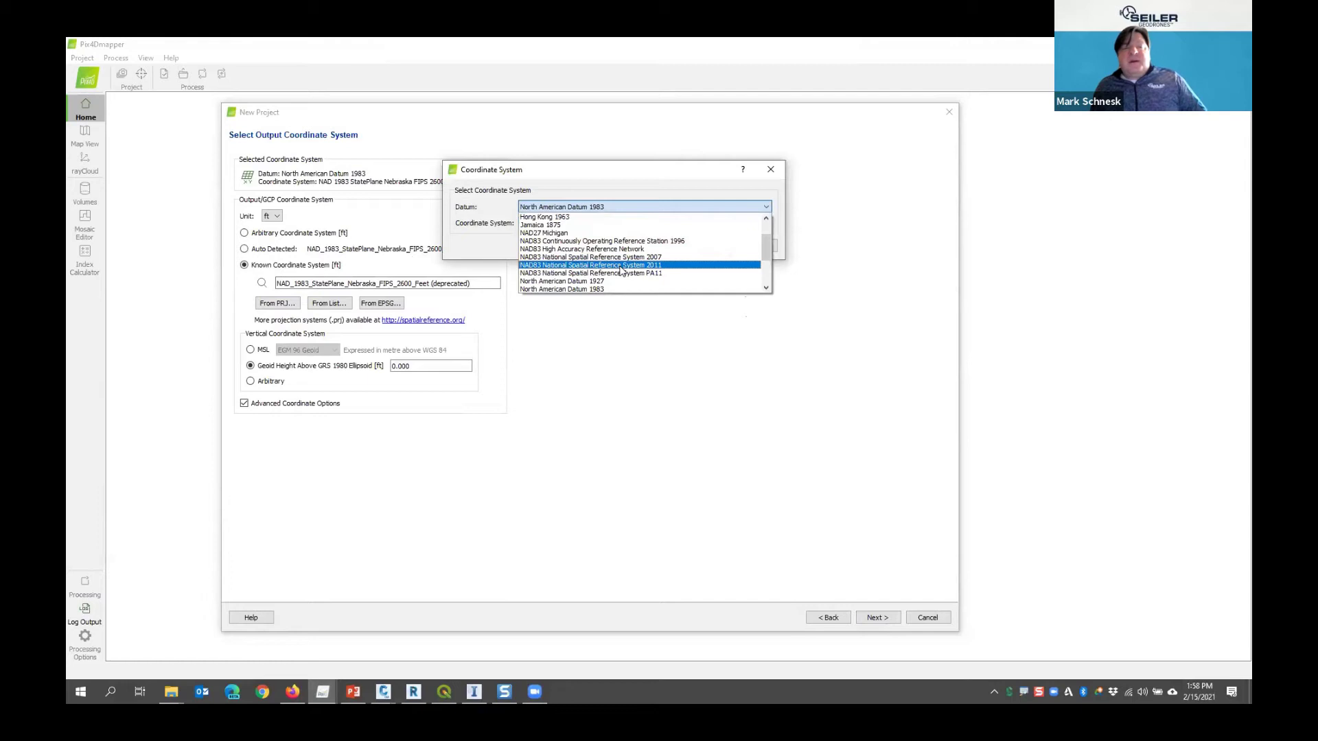
left_click(621, 266)
left_click(625, 228)
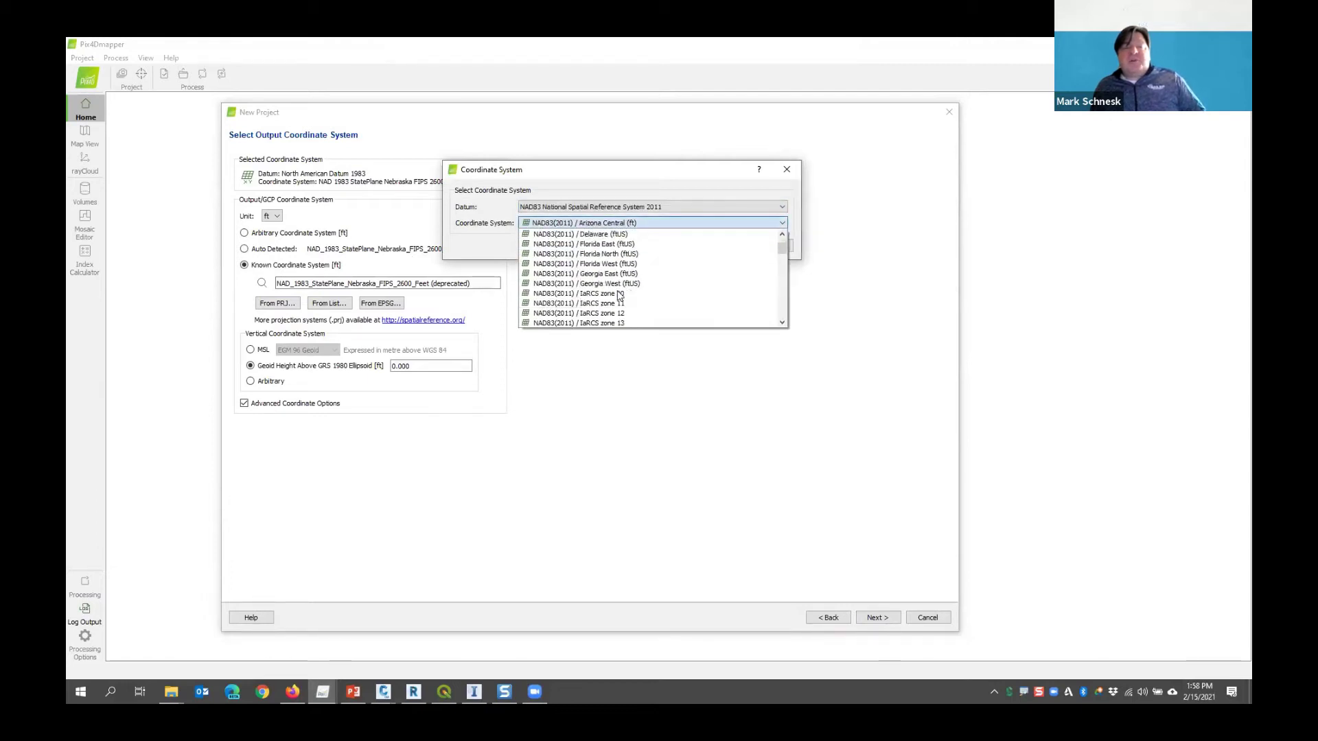
scroll(618, 288, "down", 20)
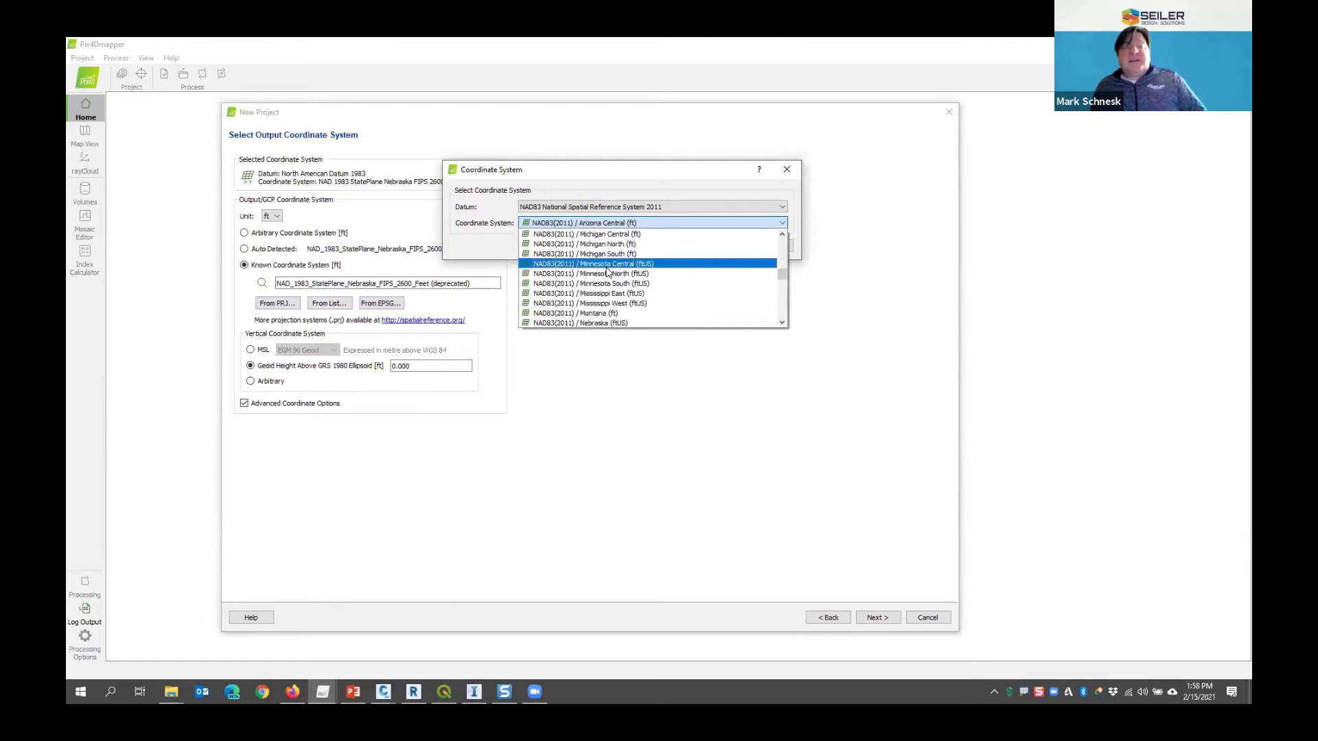
scroll(607, 281, "down", 20)
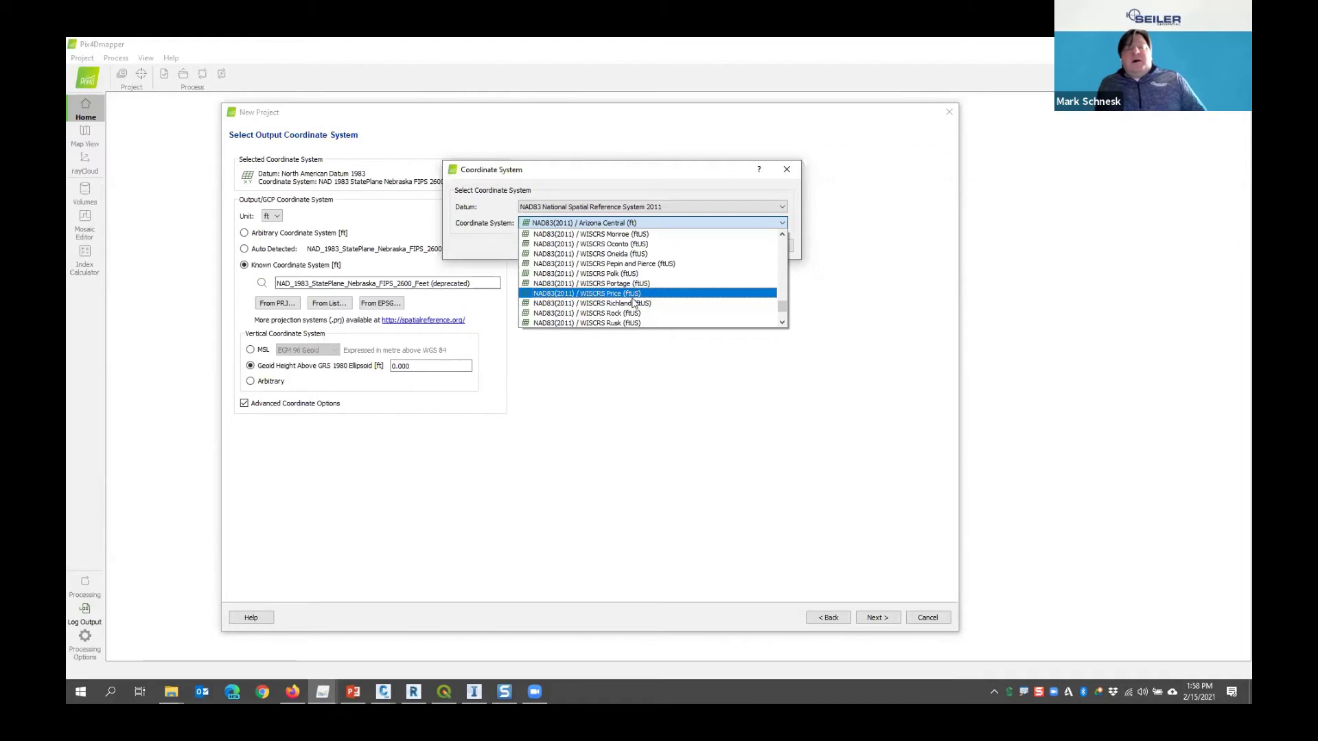
left_click(523, 186)
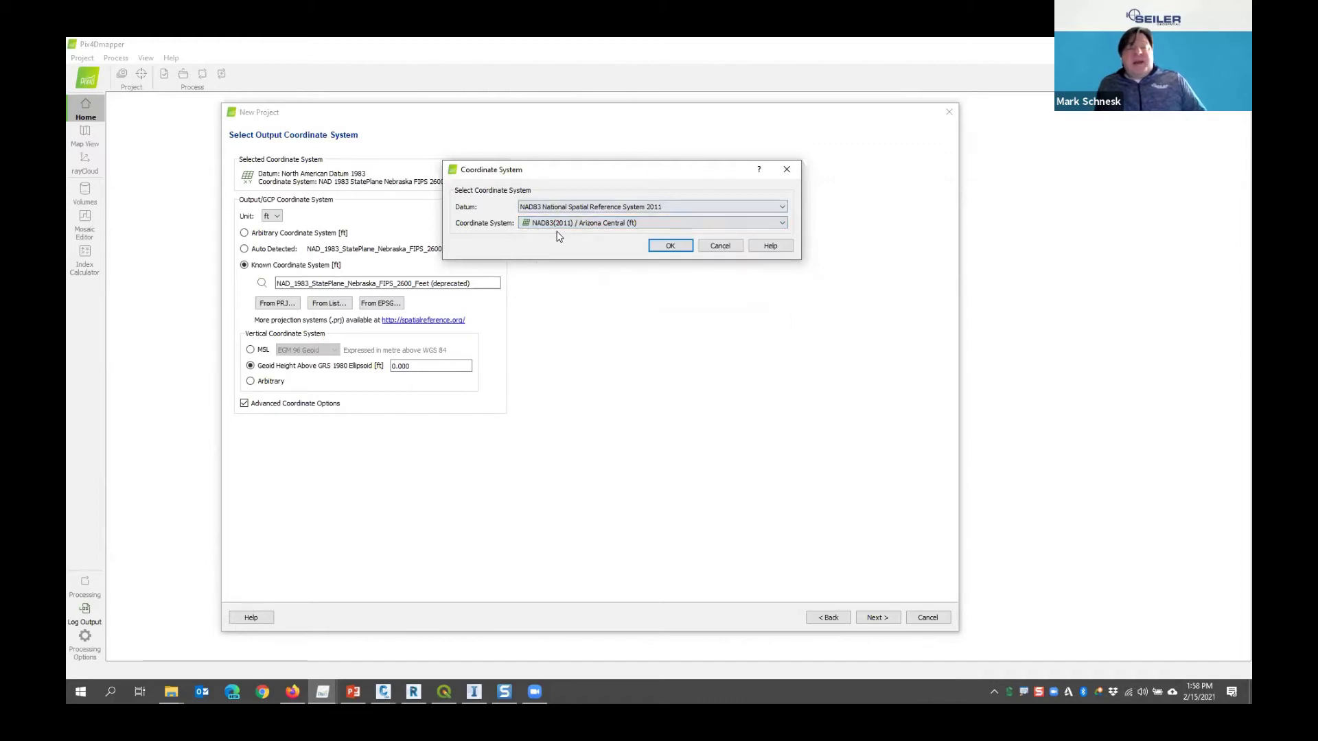
left_click(717, 247)
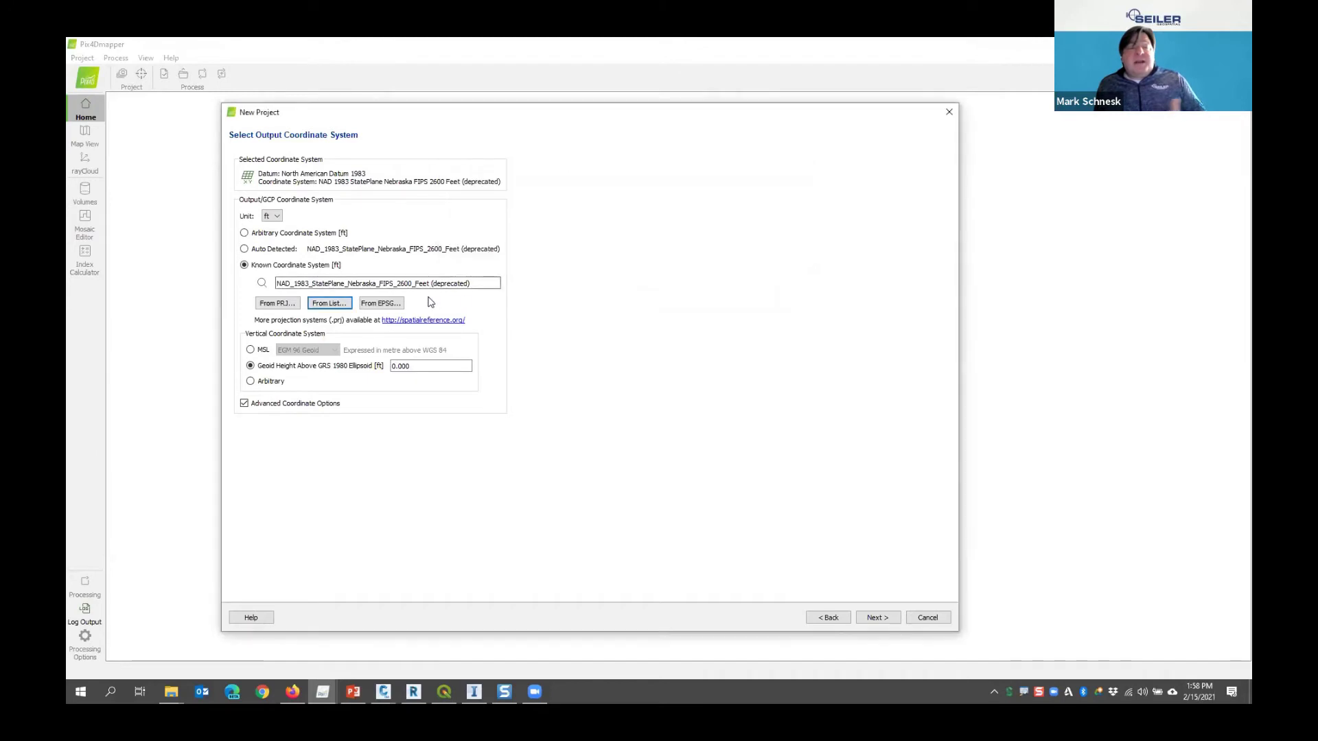
Switch the vertical coordinate system to MSL and examine the available geoid models
left_click(250, 350)
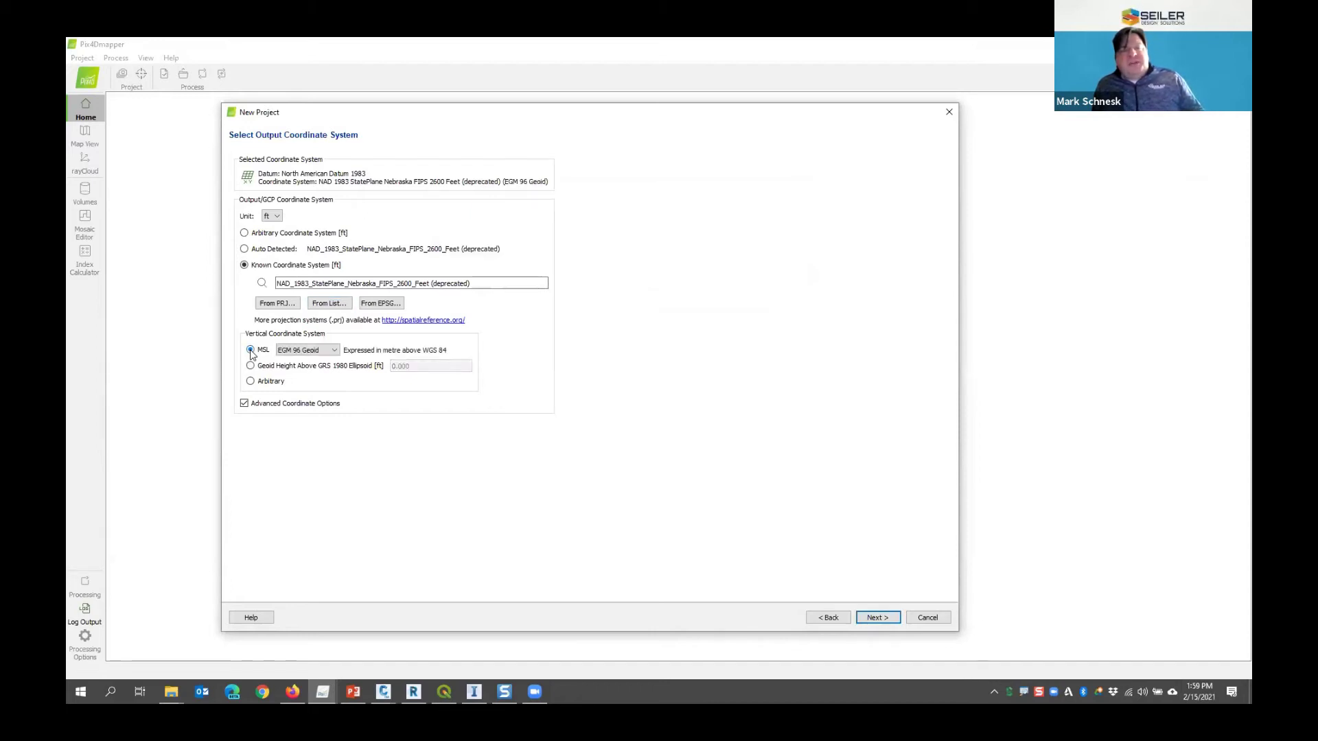
left_click(290, 352)
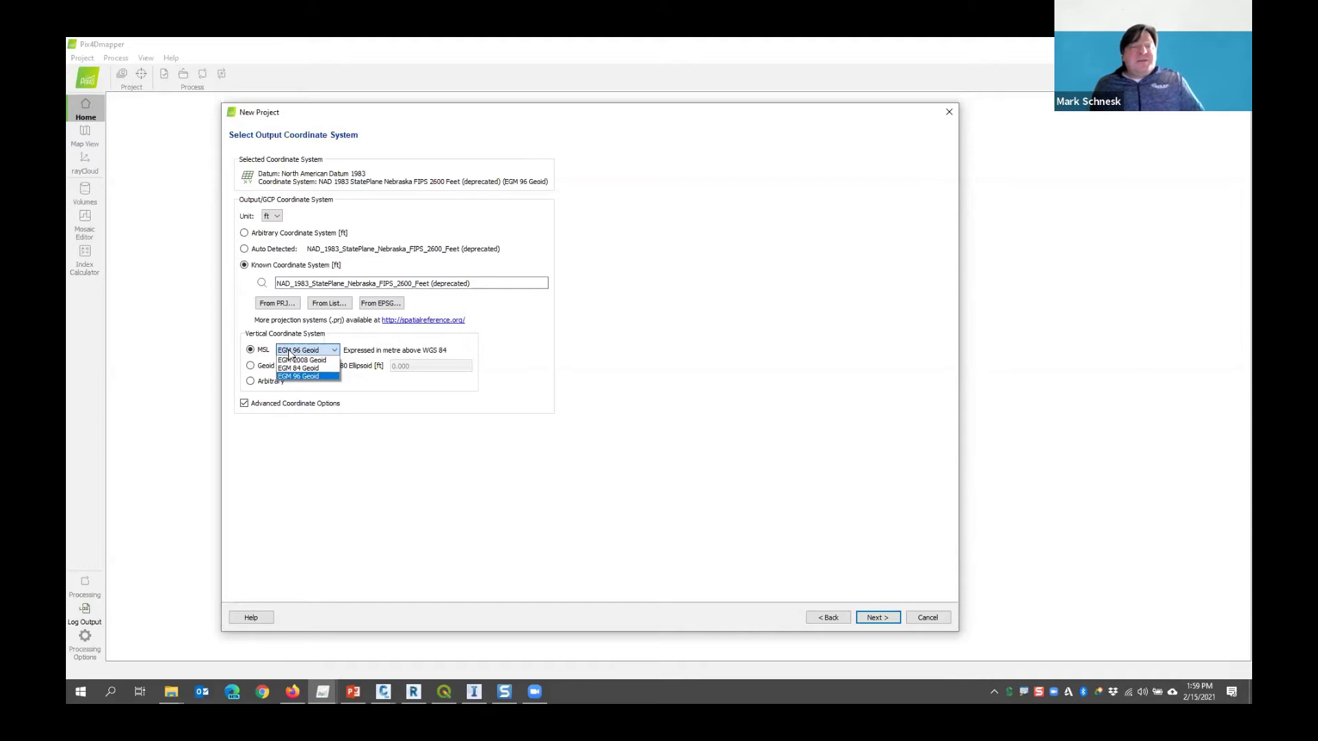
left_click(549, 361)
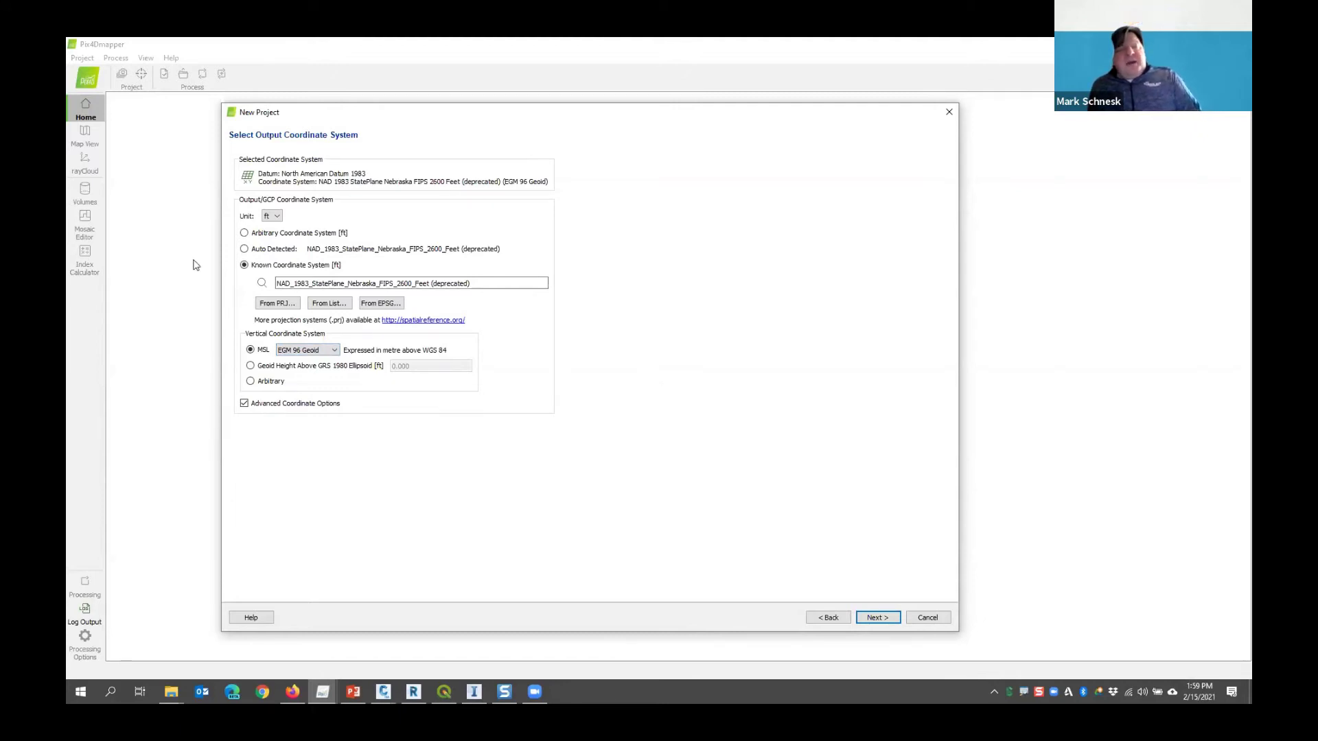
Set the vertical coordinate system to Geoid Height Above GRS 1980 Ellipsoid at 0.000 ft and accept the output coordinate system
left_click(249, 365)
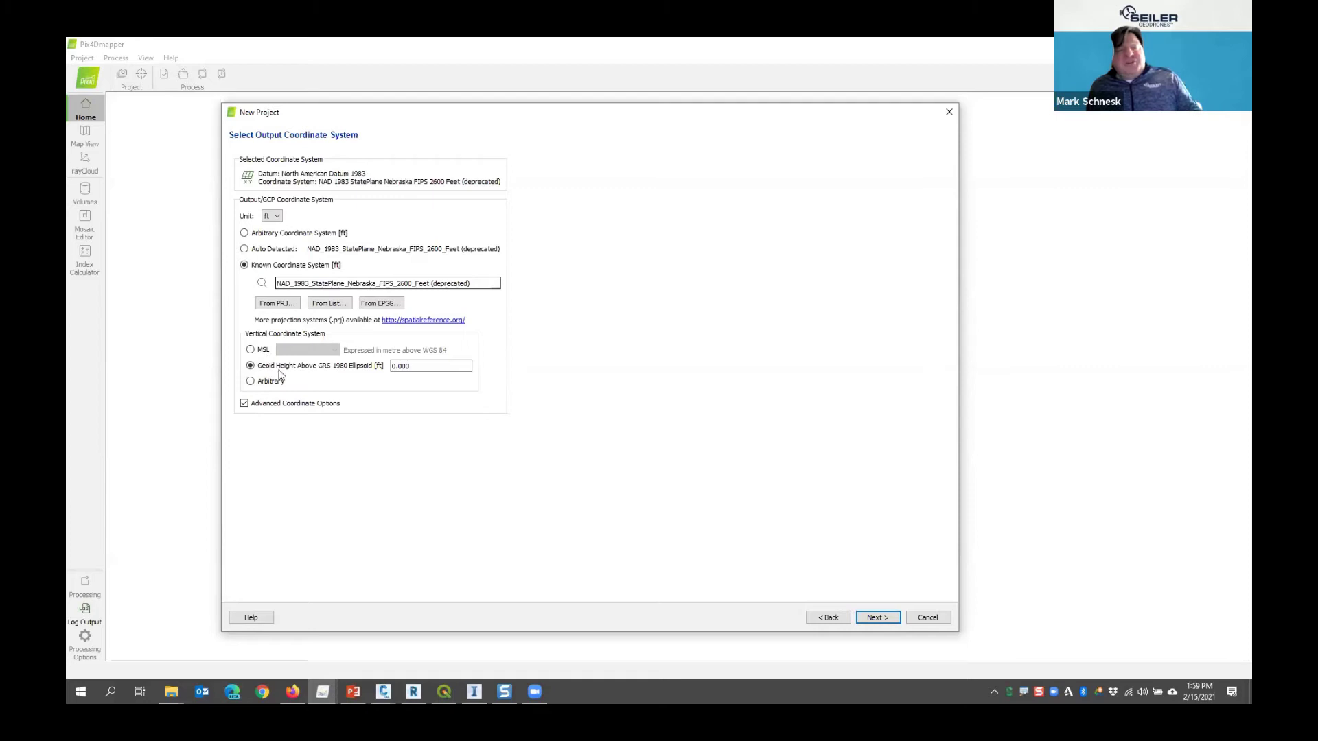
left_click_drag(417, 366, 372, 378)
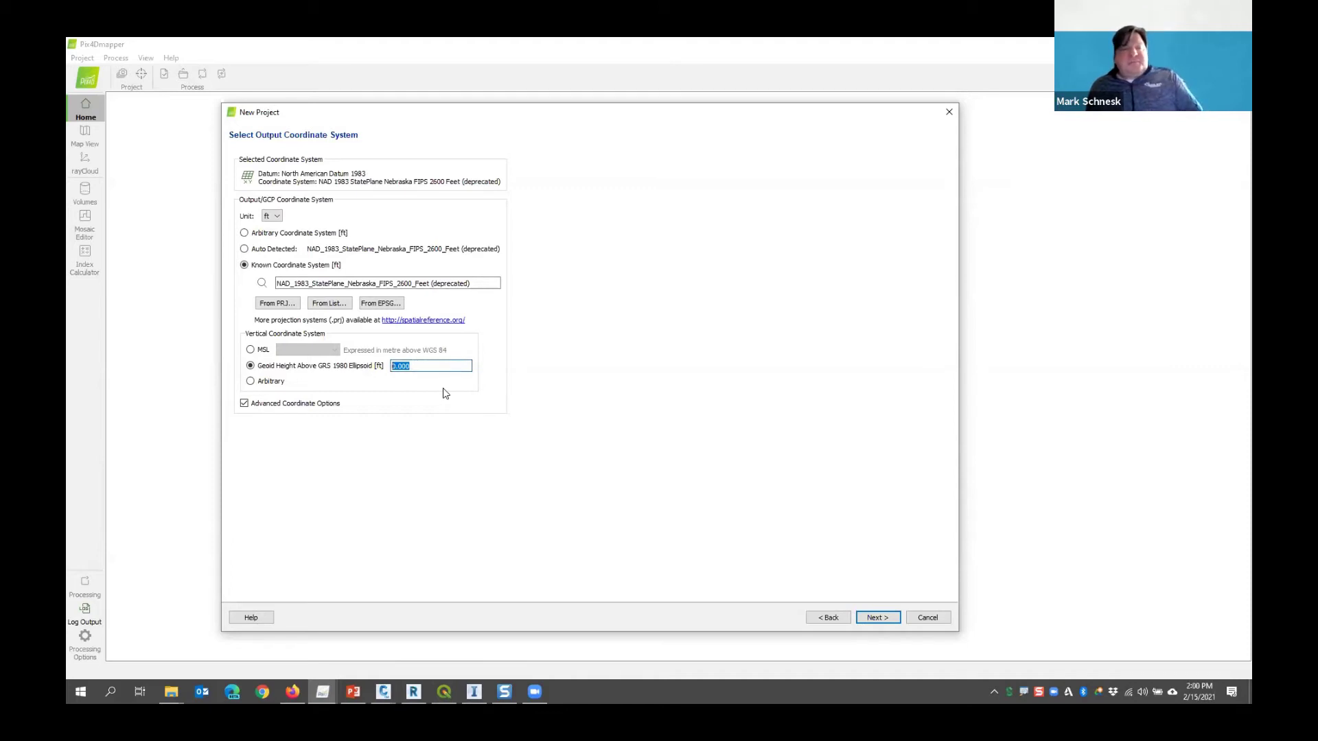
left_click(881, 623)
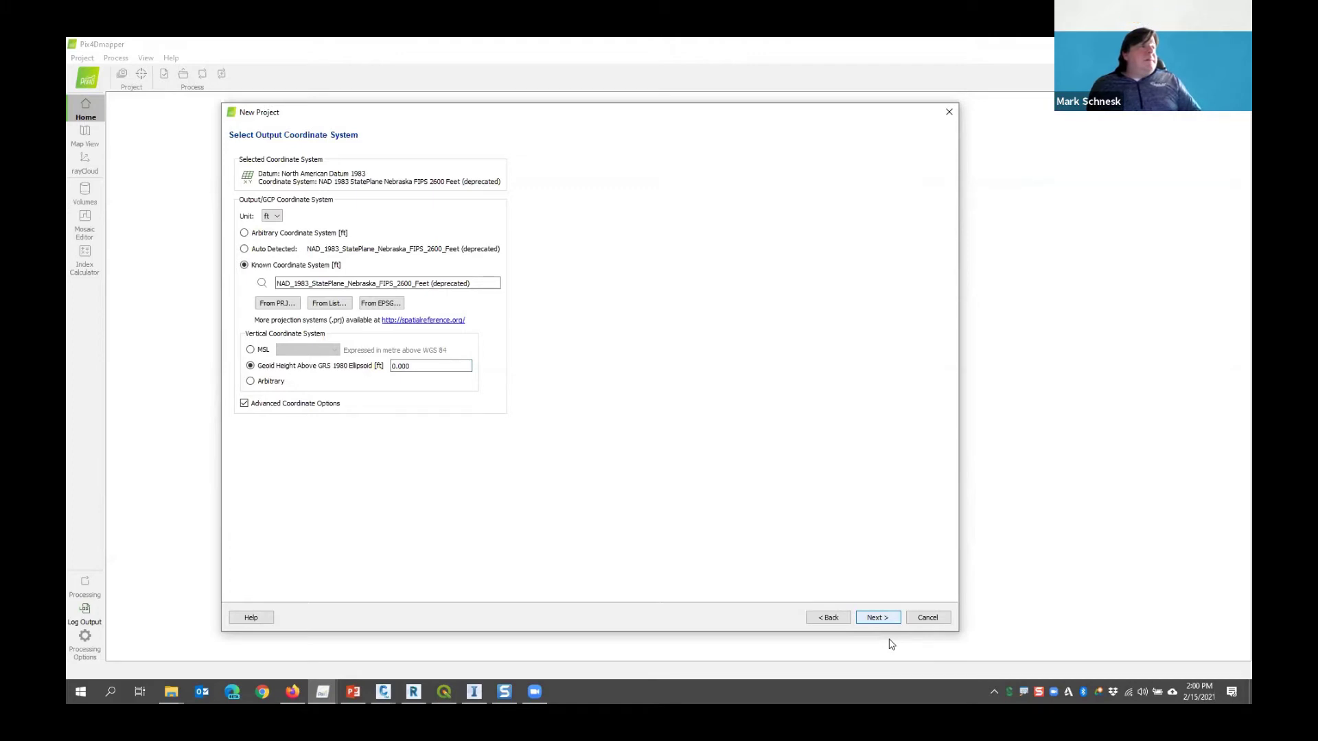
key("Return")
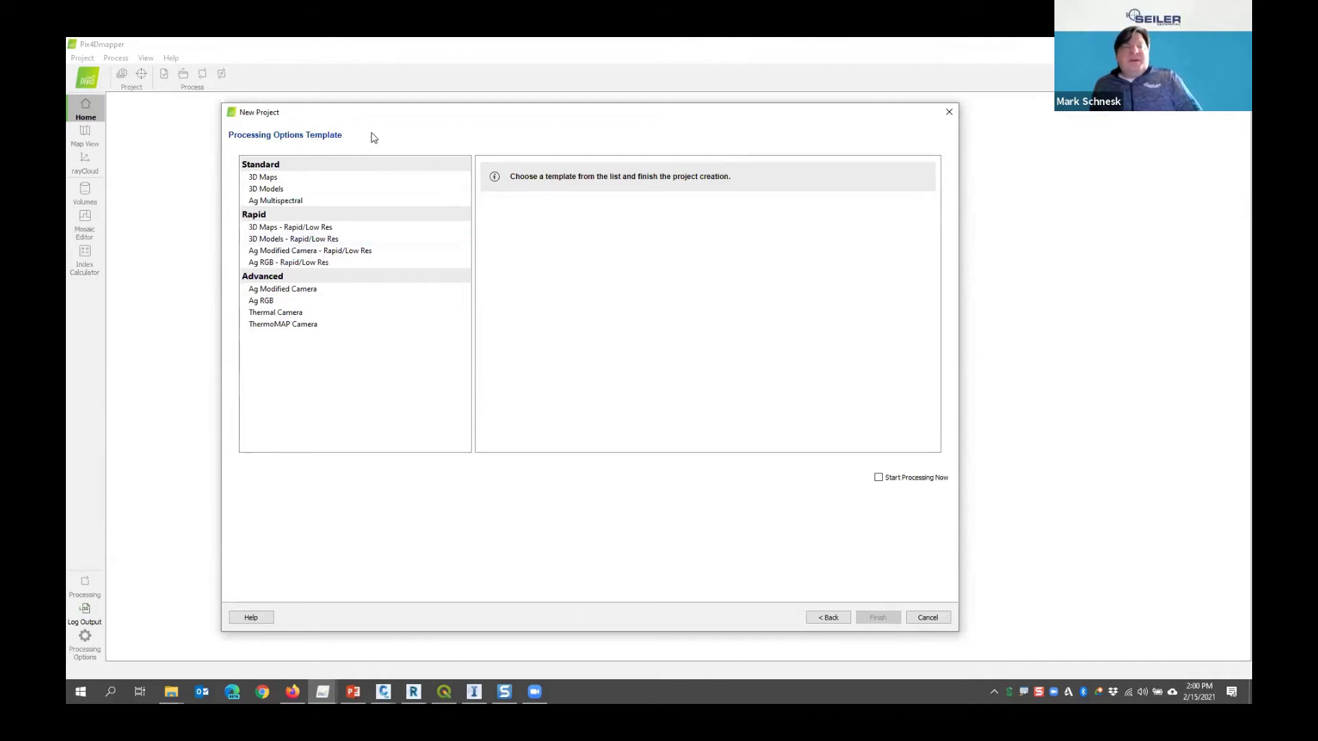
Compare the 3D Maps, 3D Models, Ag Multispectral, Ag Modified Camera and ThermoMAP Camera processing templates, including their outputs
left_click(266, 179)
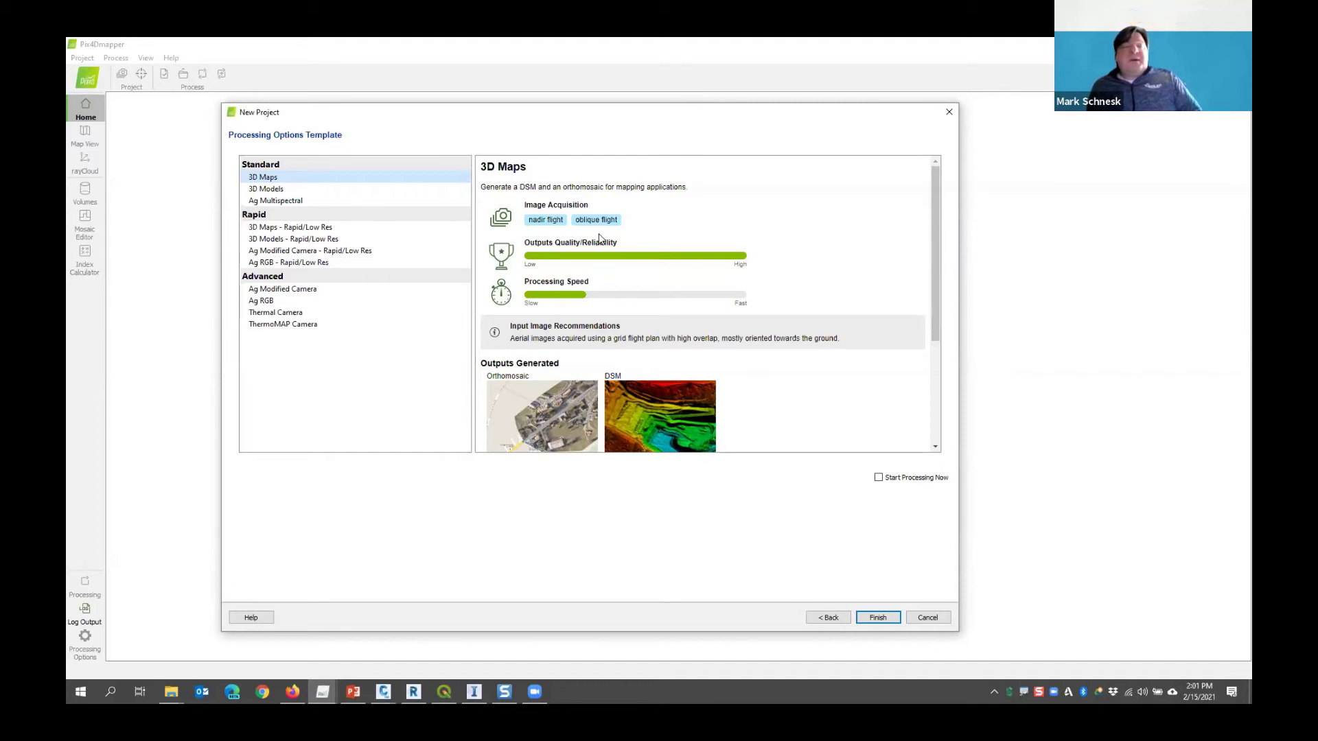
left_click(269, 192)
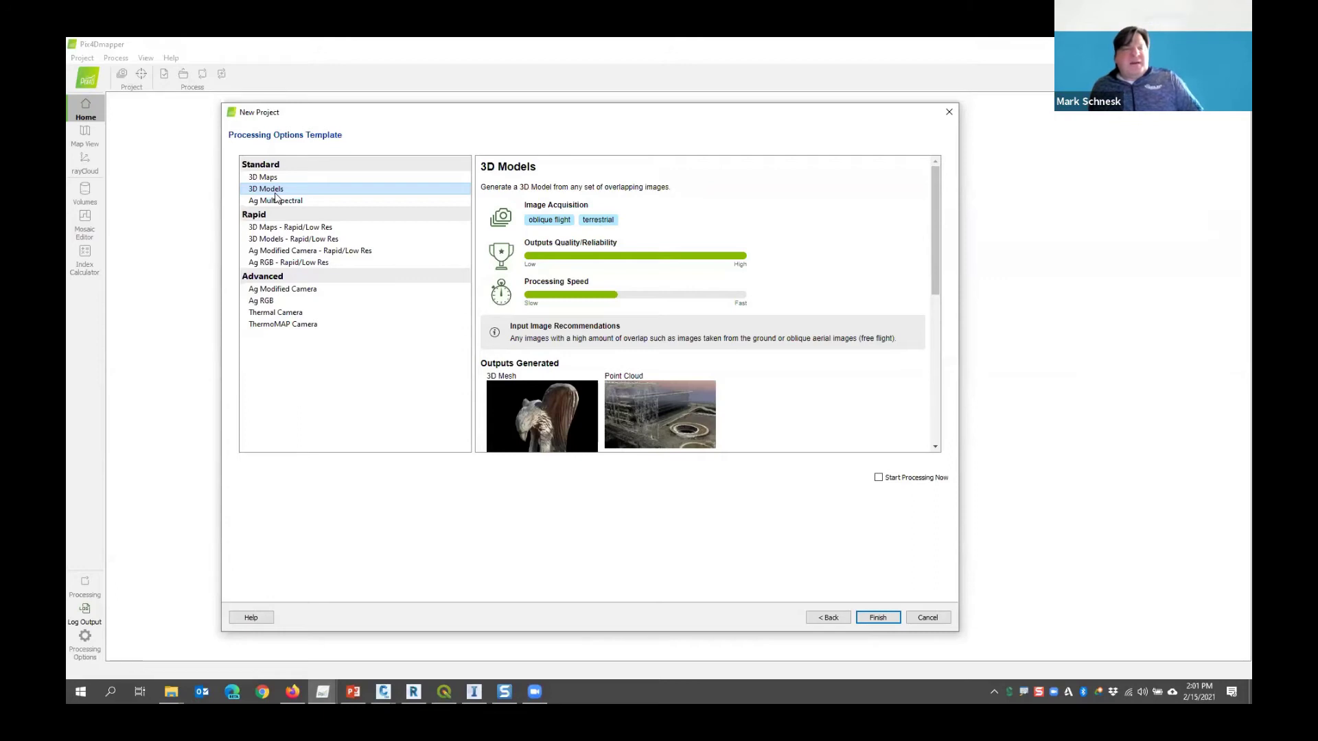
left_click(252, 200)
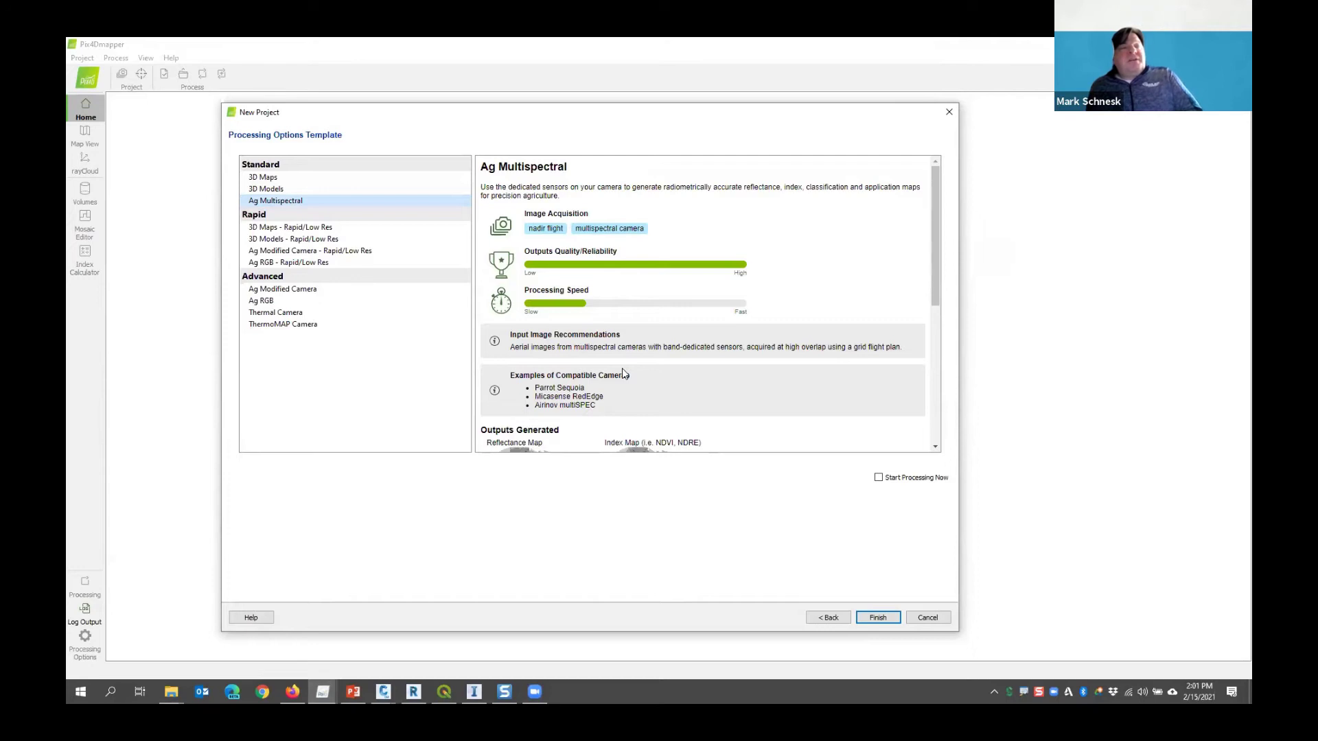
scroll(623, 372, "down", 3)
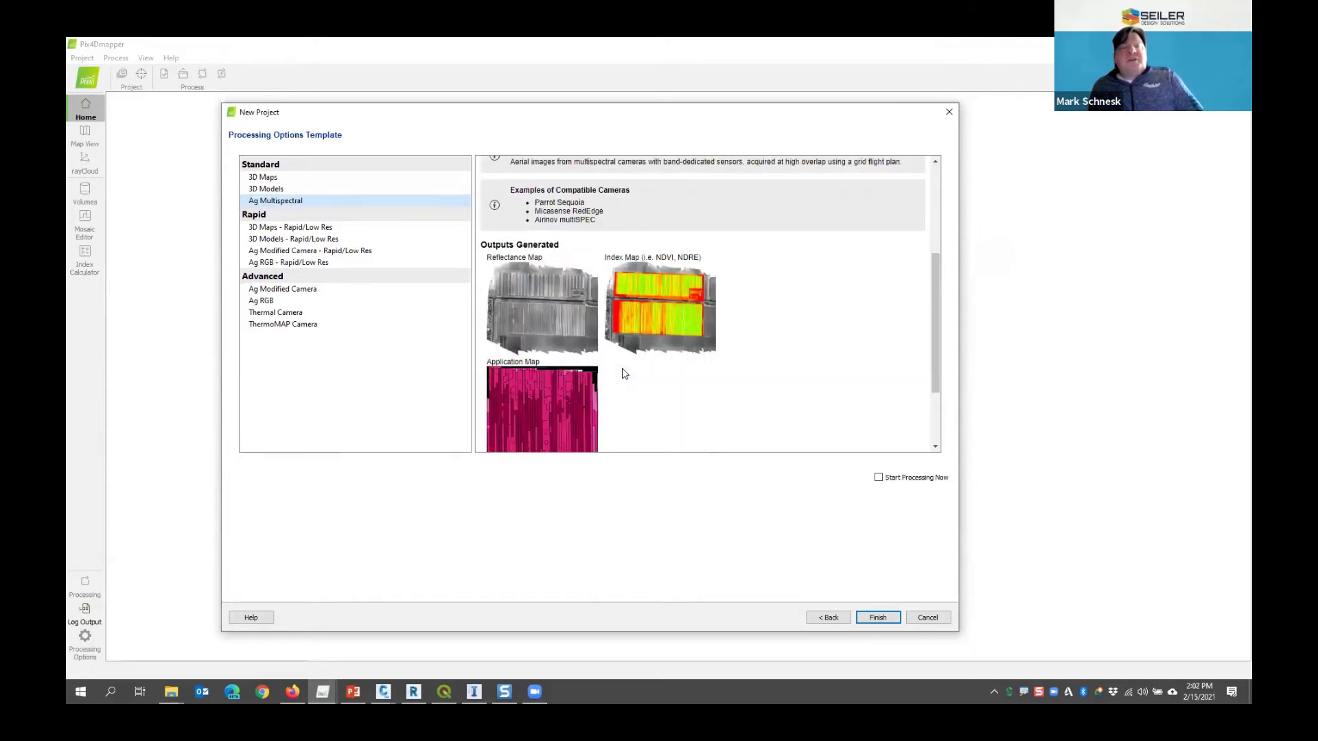
left_click(306, 251)
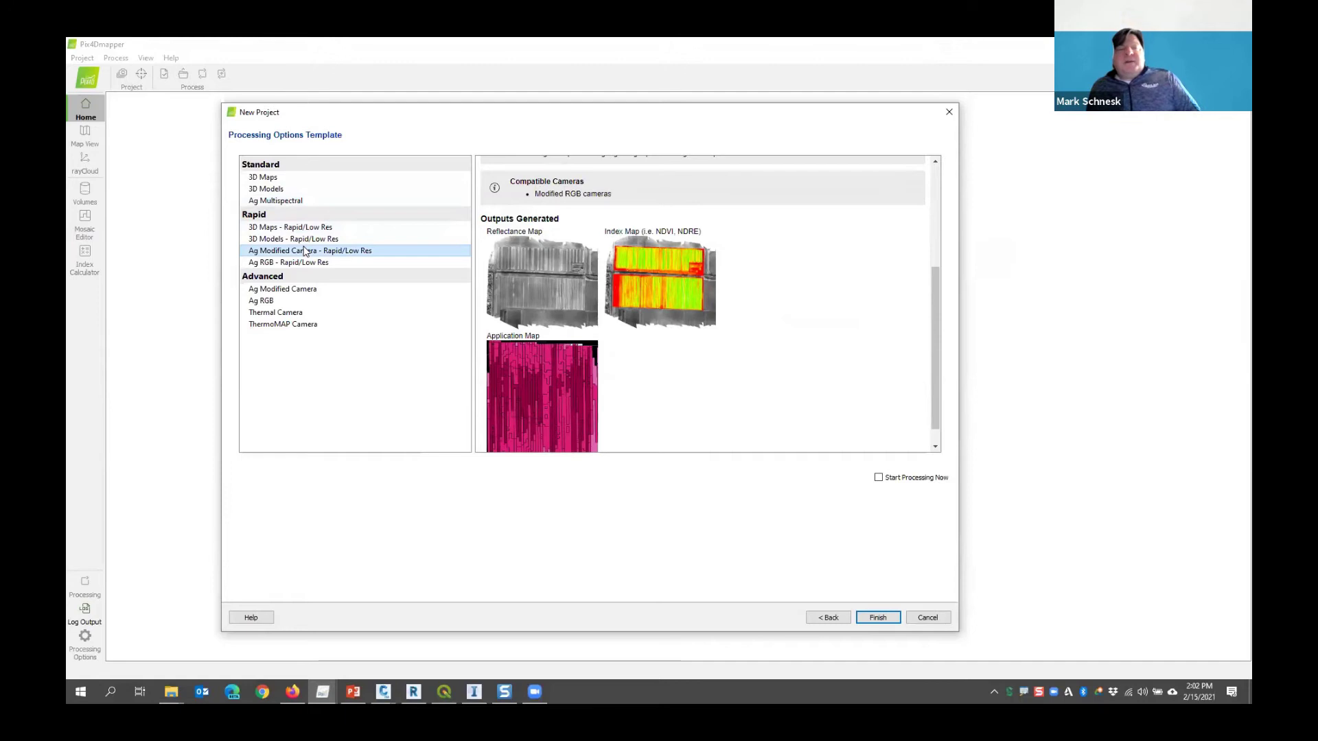
left_click(286, 289)
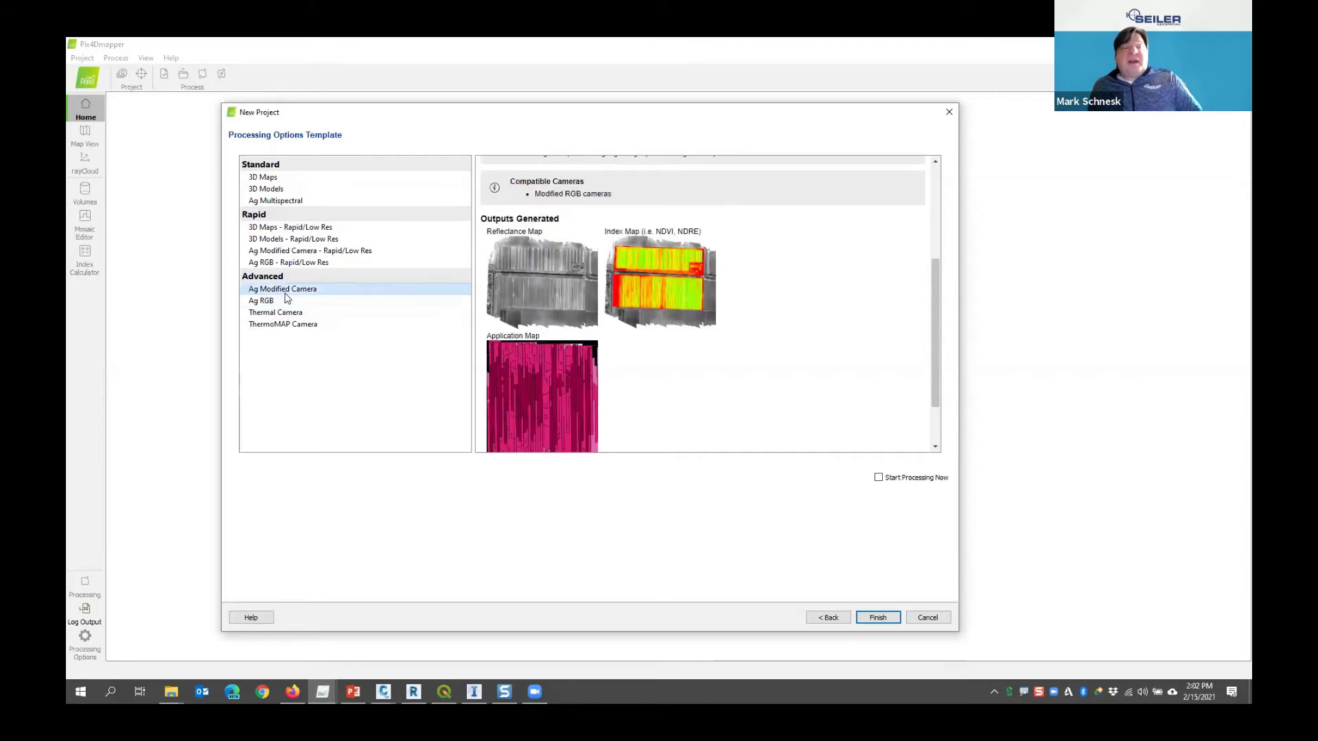
left_click(282, 324)
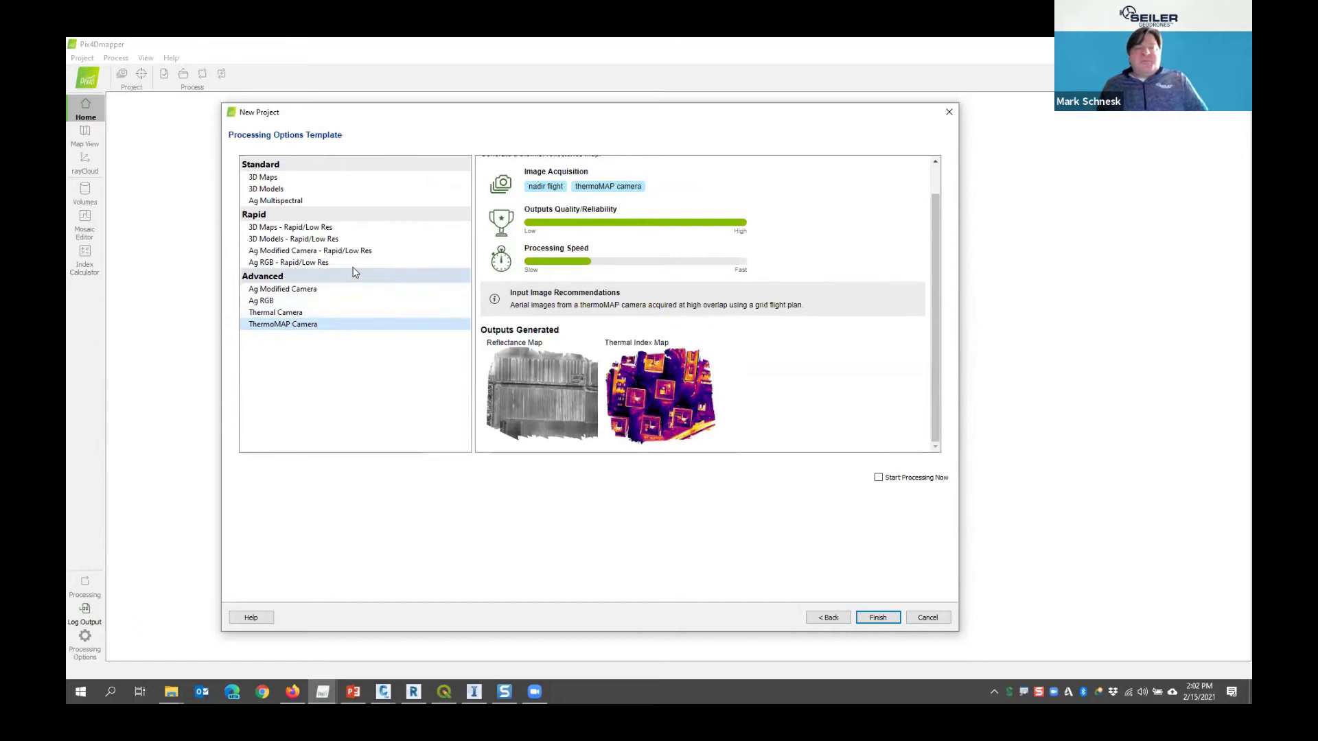
Choose the standard 3D Maps processing template and finish creating the project without starting processing
left_click(273, 180)
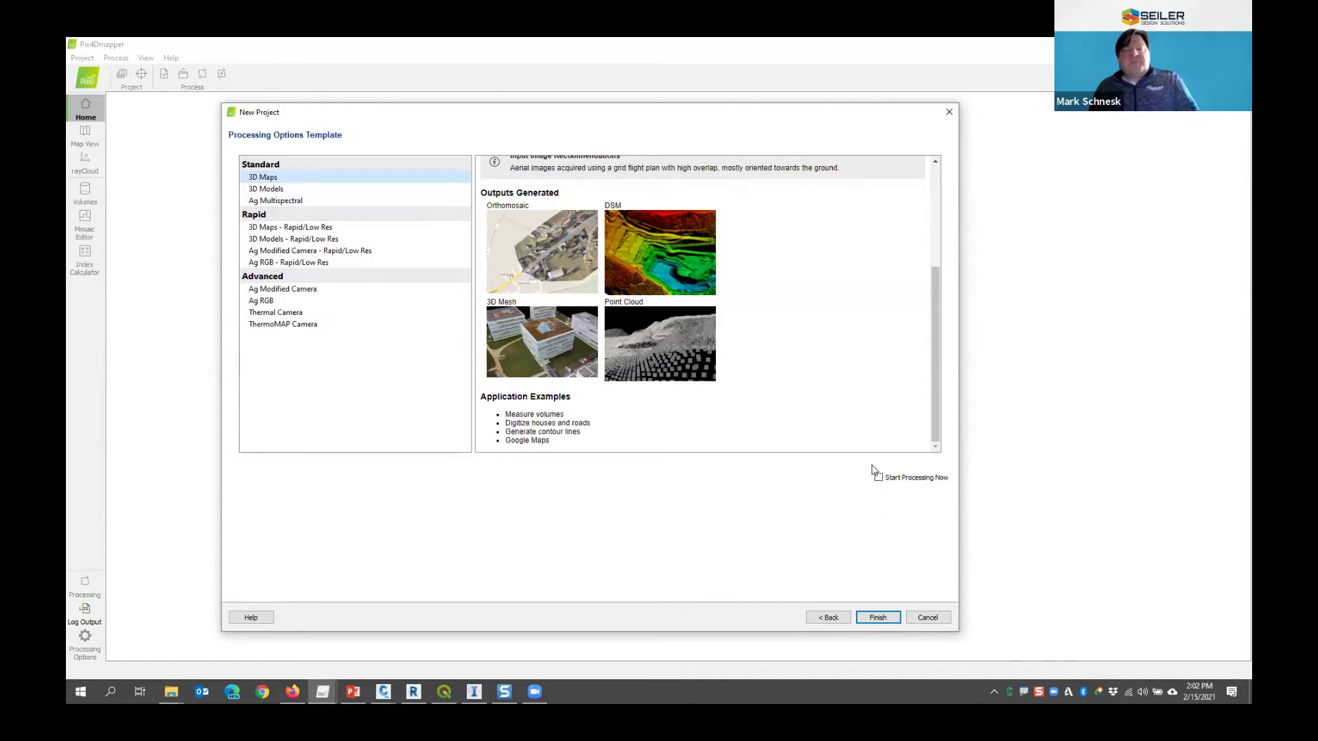
left_click(881, 618)
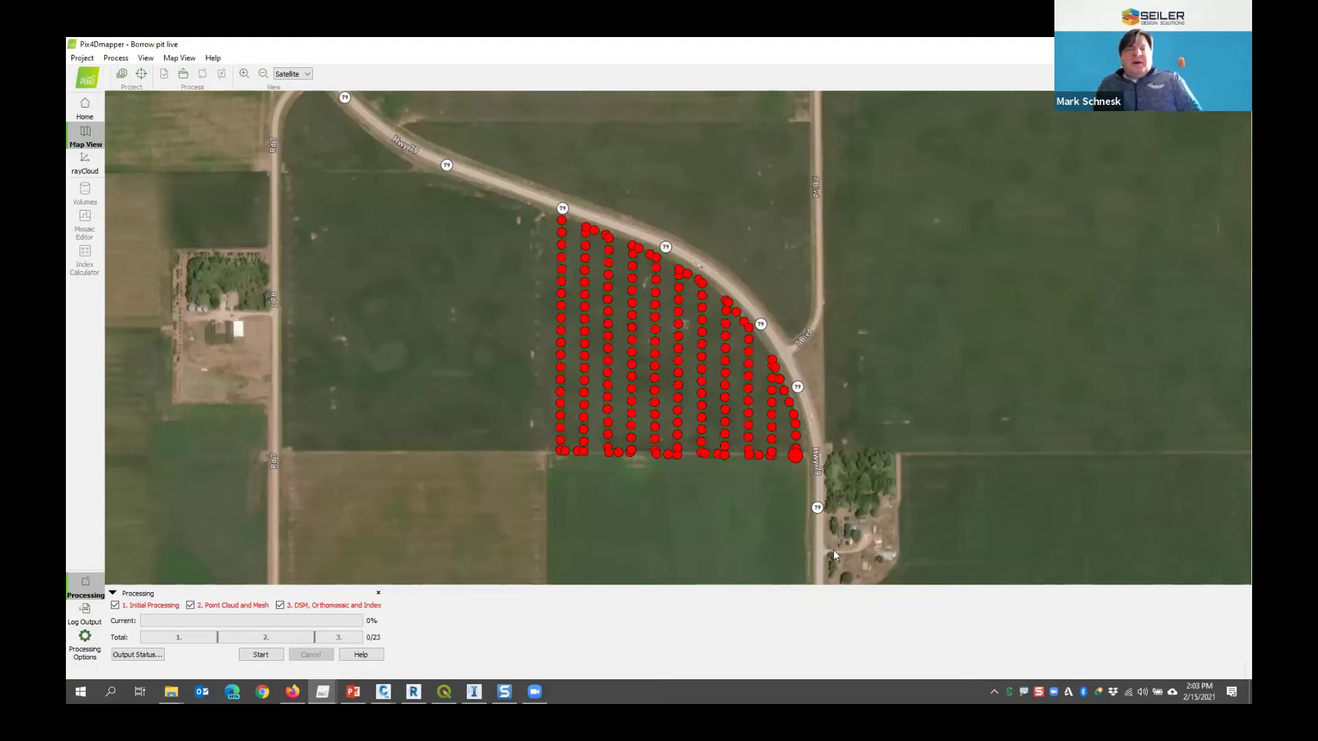
Inspect the geolocated image positions along the flight lines, visit the home screen and return to the map
scroll(755, 457, "up", 5)
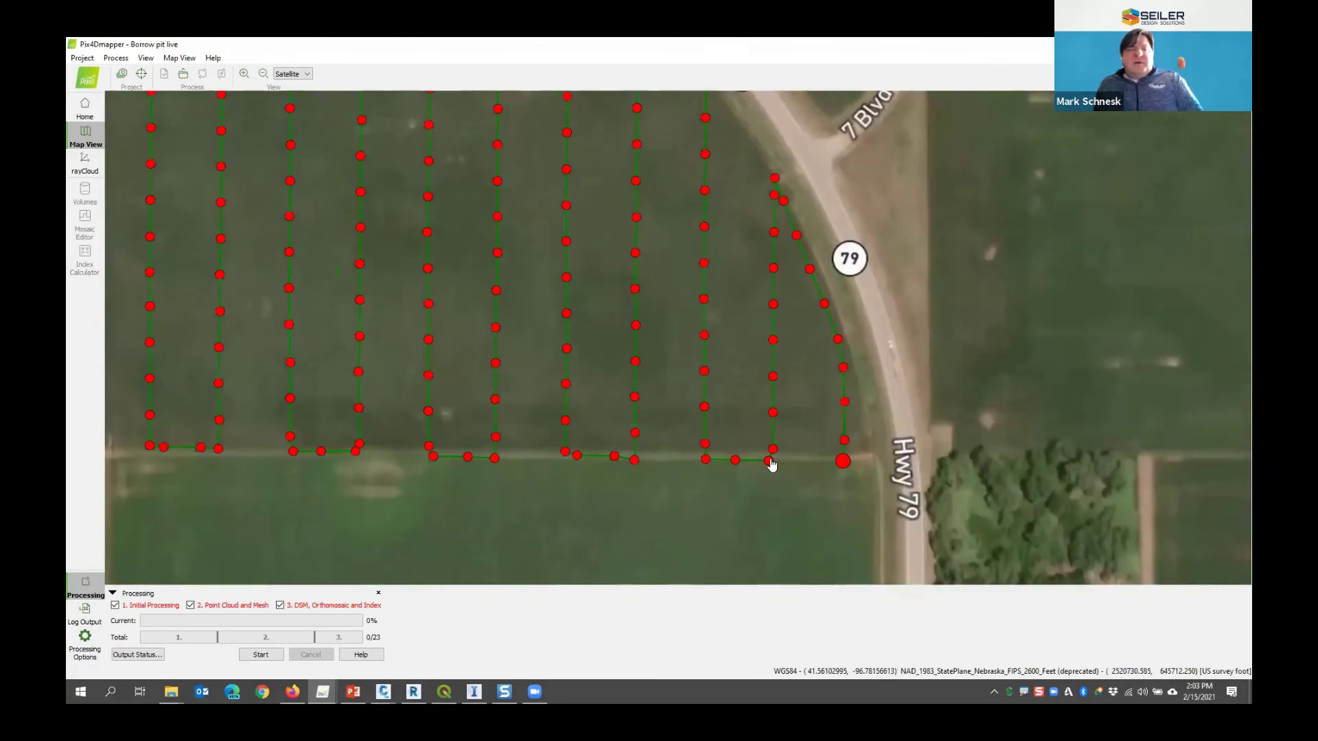
scroll(771, 465, "down", 5)
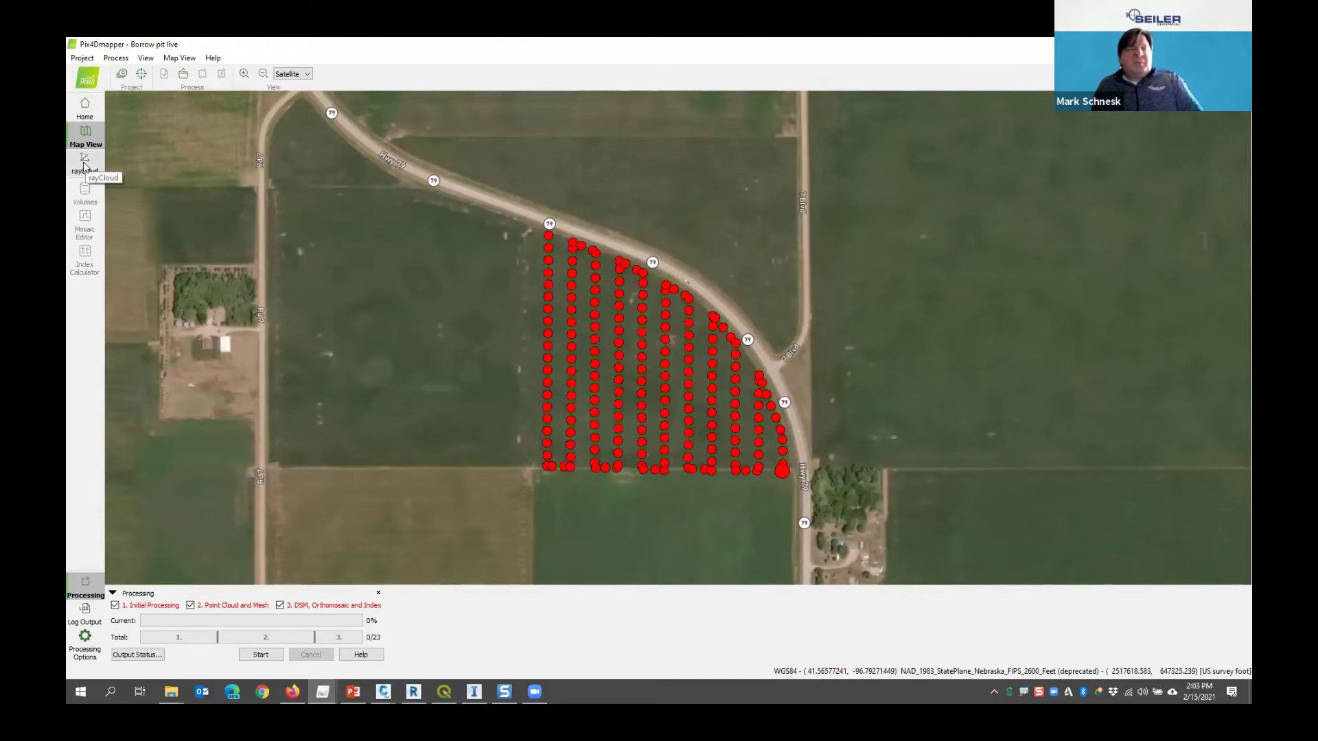
left_click(85, 106)
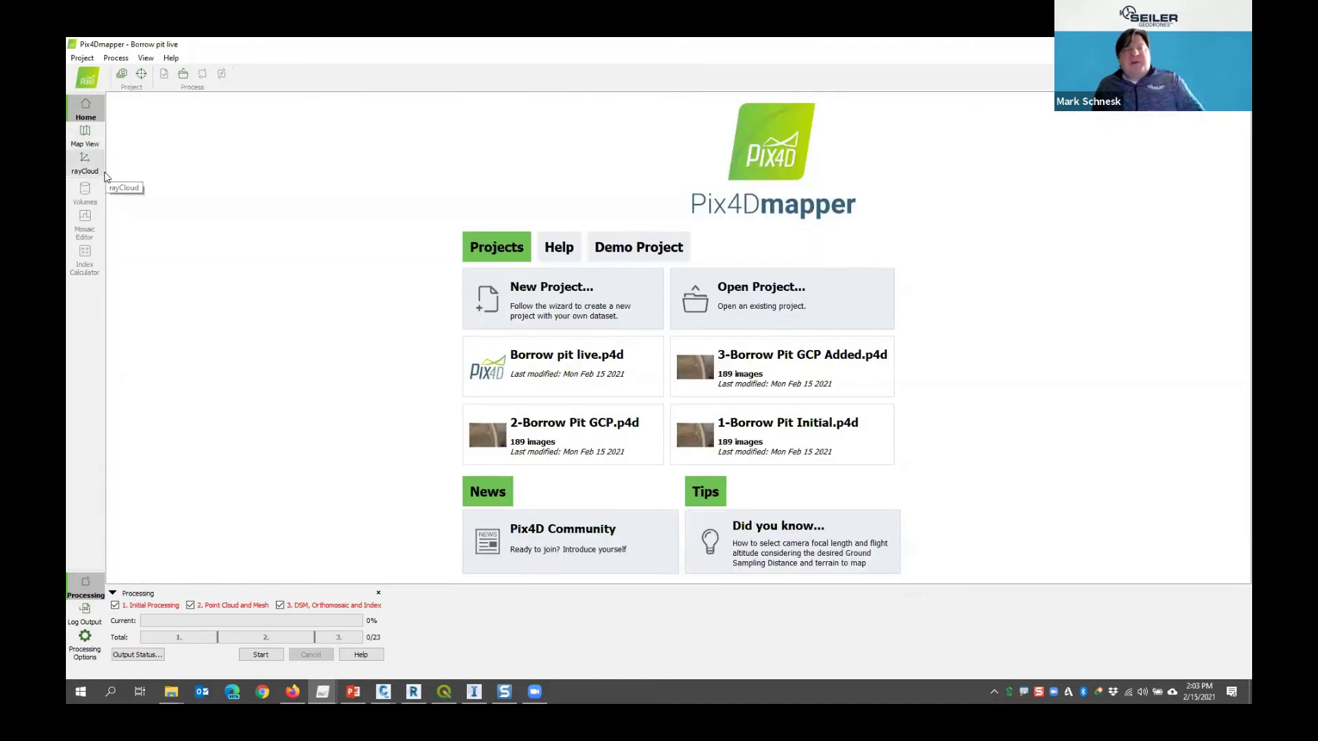
left_click(85, 136)
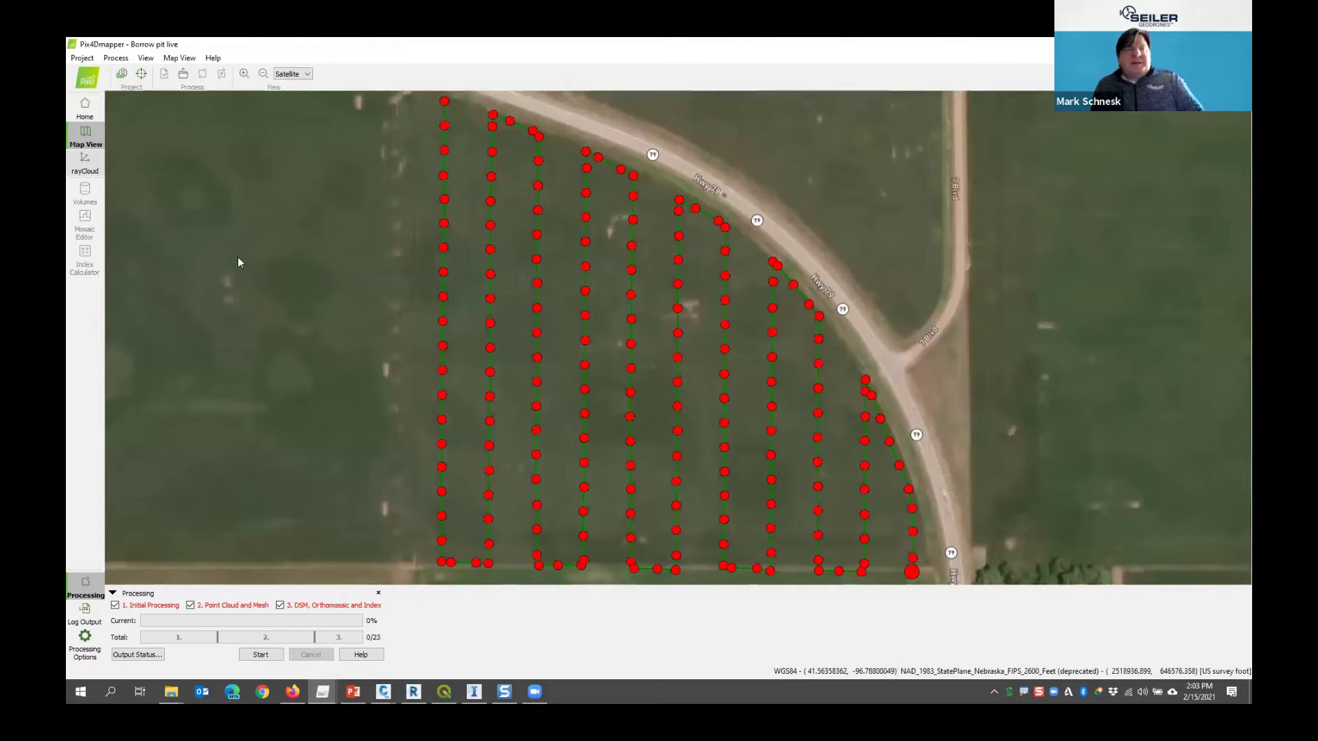
Review the image geolocation and camera properties, and close them together with the preview of NAVD88_100_0001_0185.JPG
left_click(121, 74)
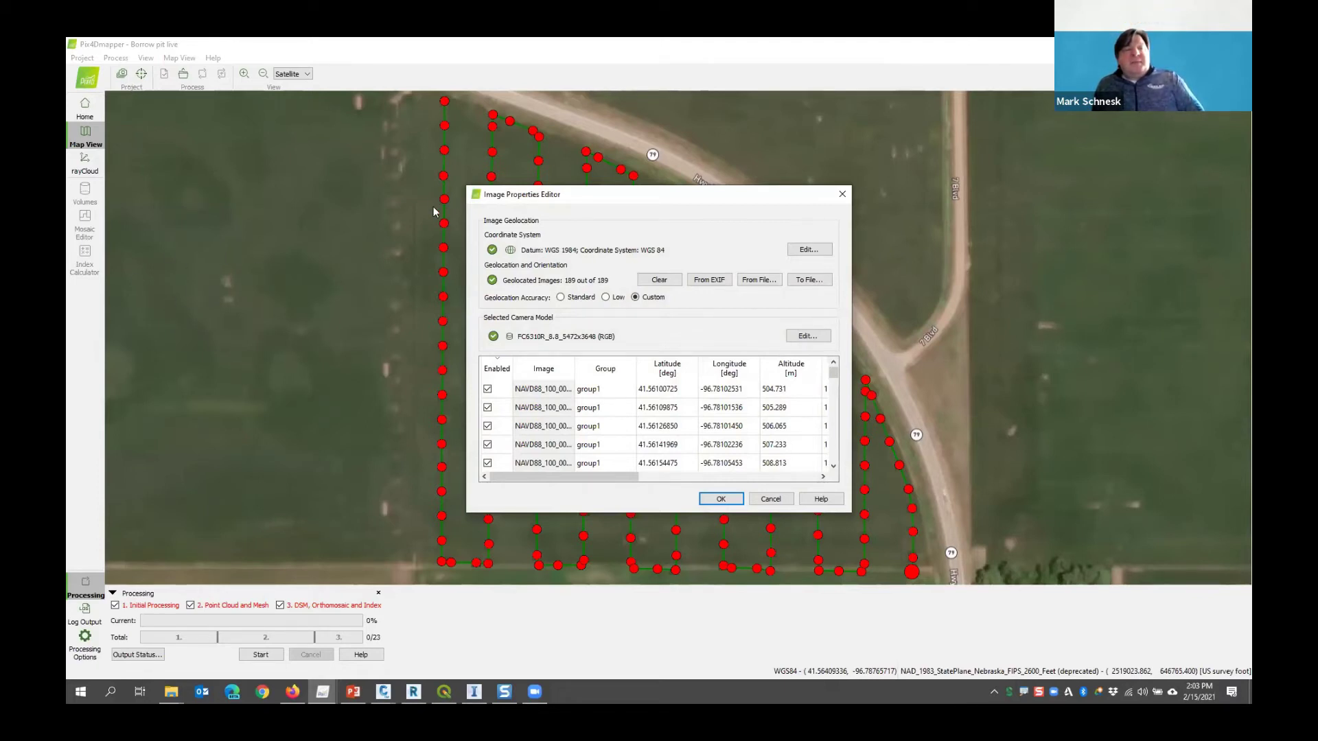
left_click(843, 194)
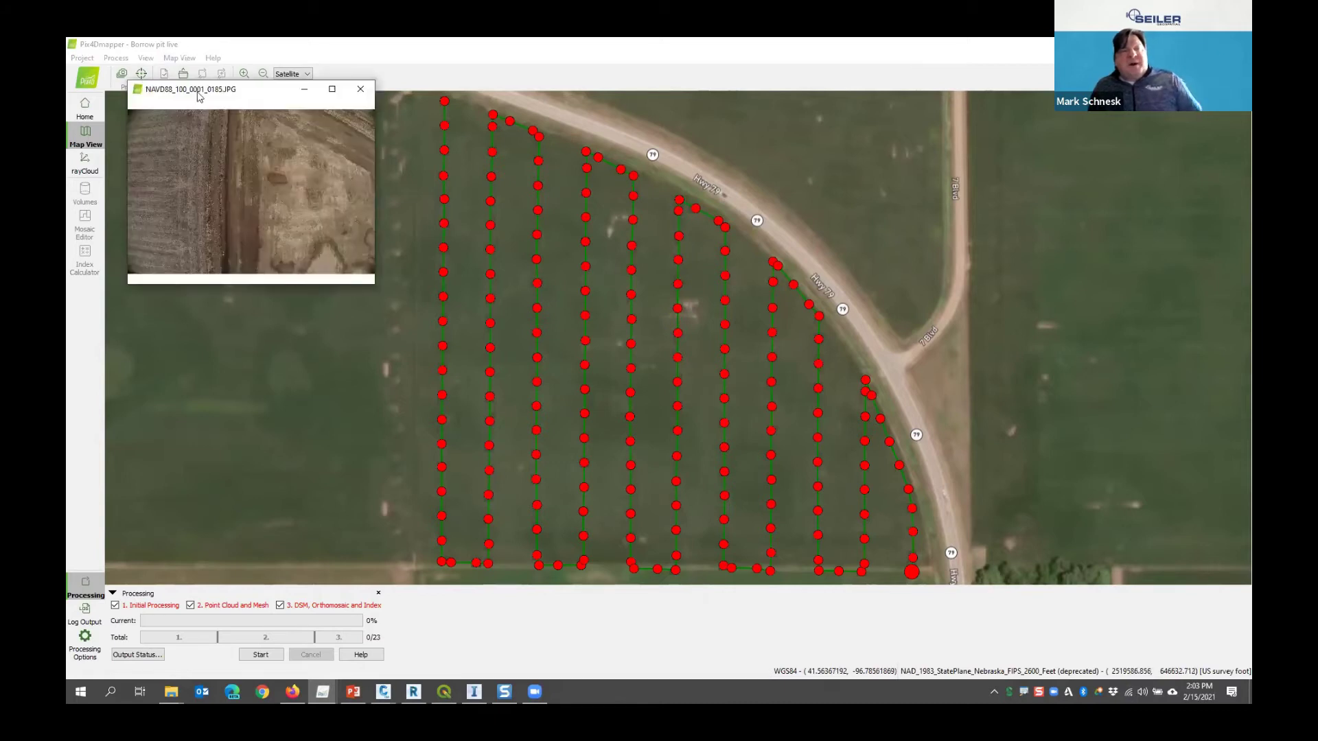
left_click(360, 89)
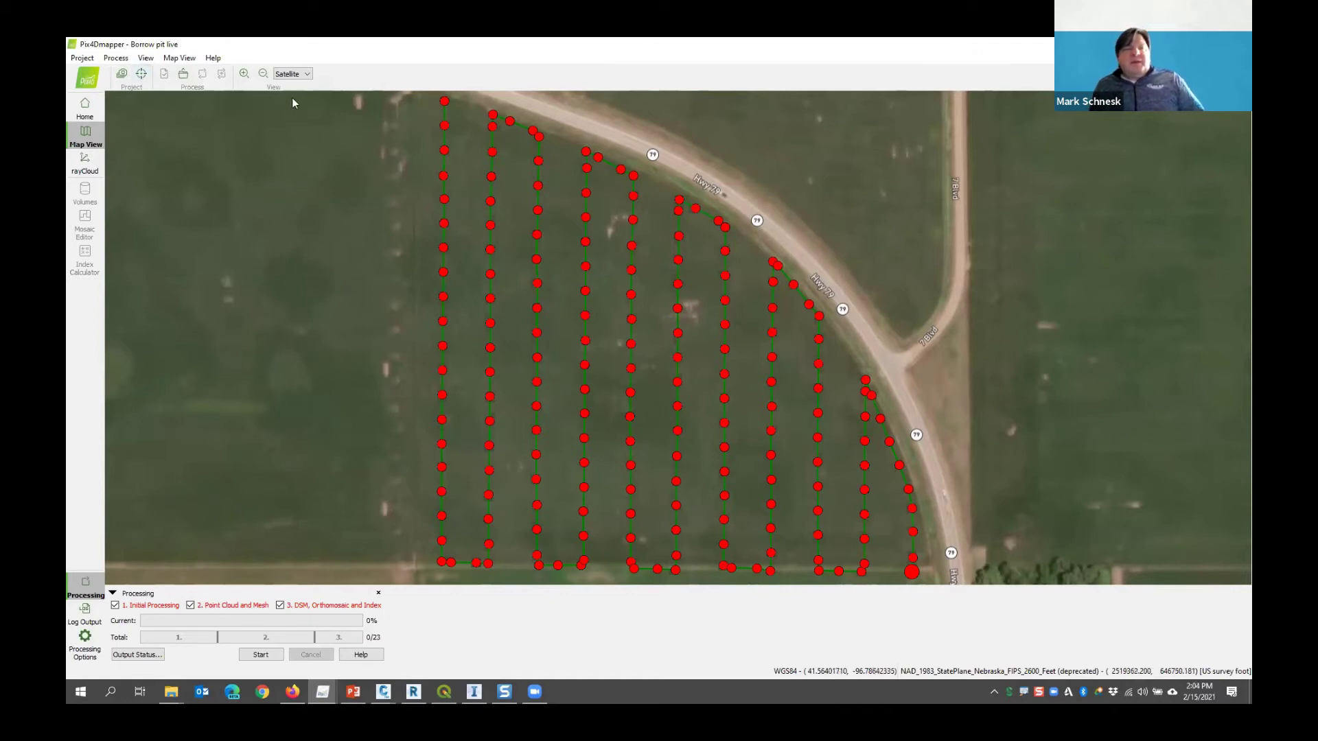
Try the Maps background for the flight area and return it to Satellite
left_click(294, 74)
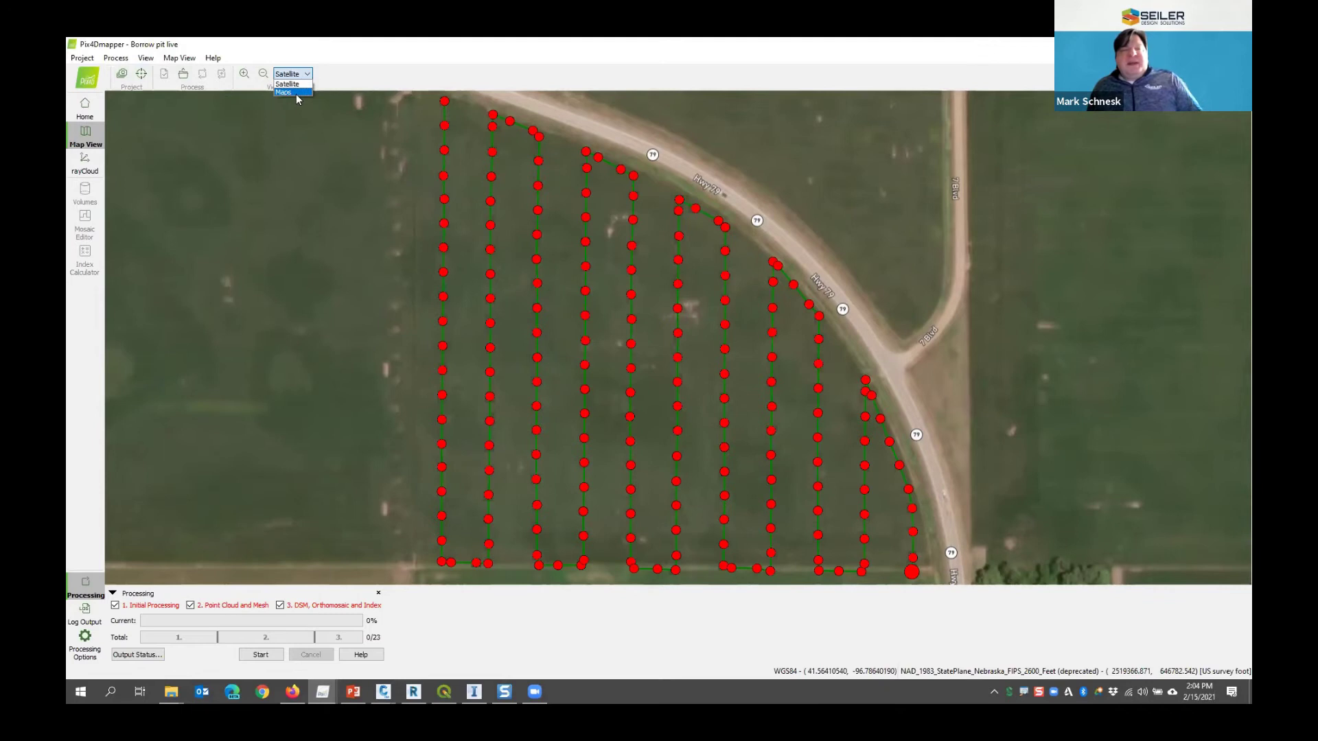
left_click(296, 93)
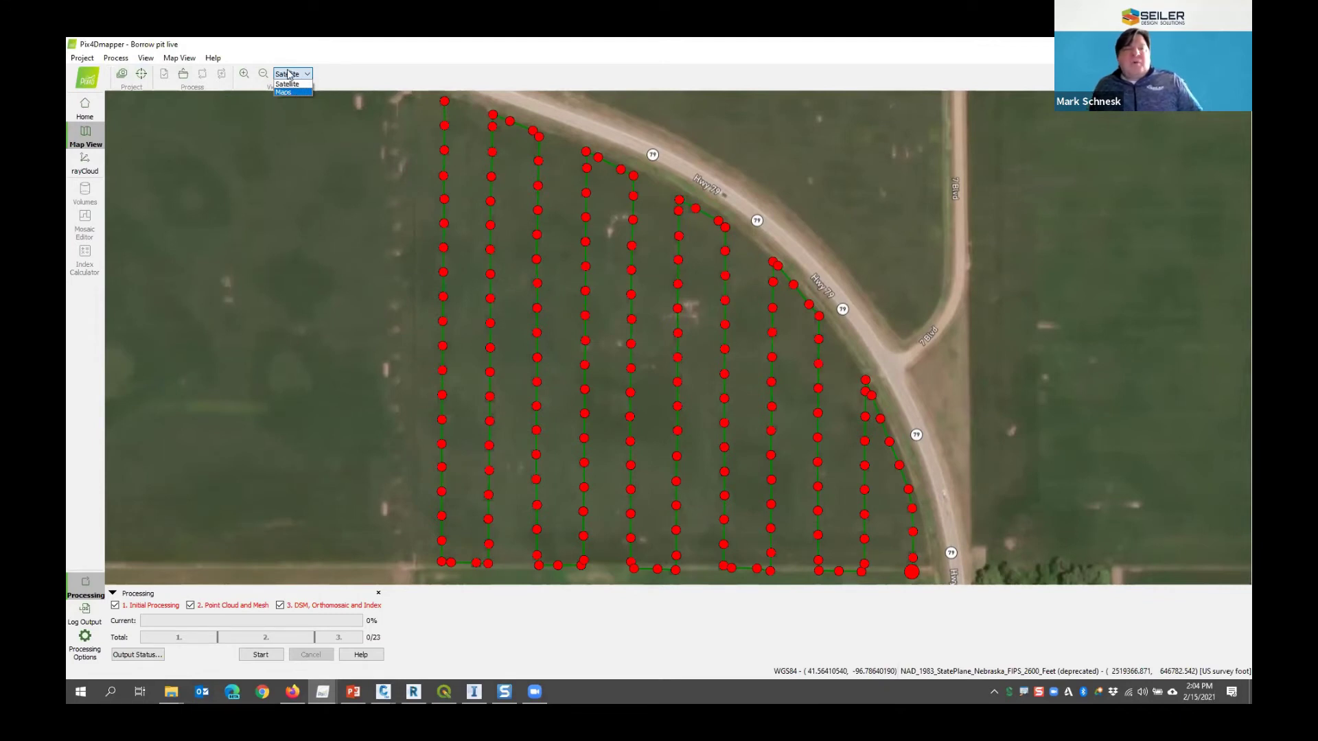
left_click(293, 73)
left_click(287, 84)
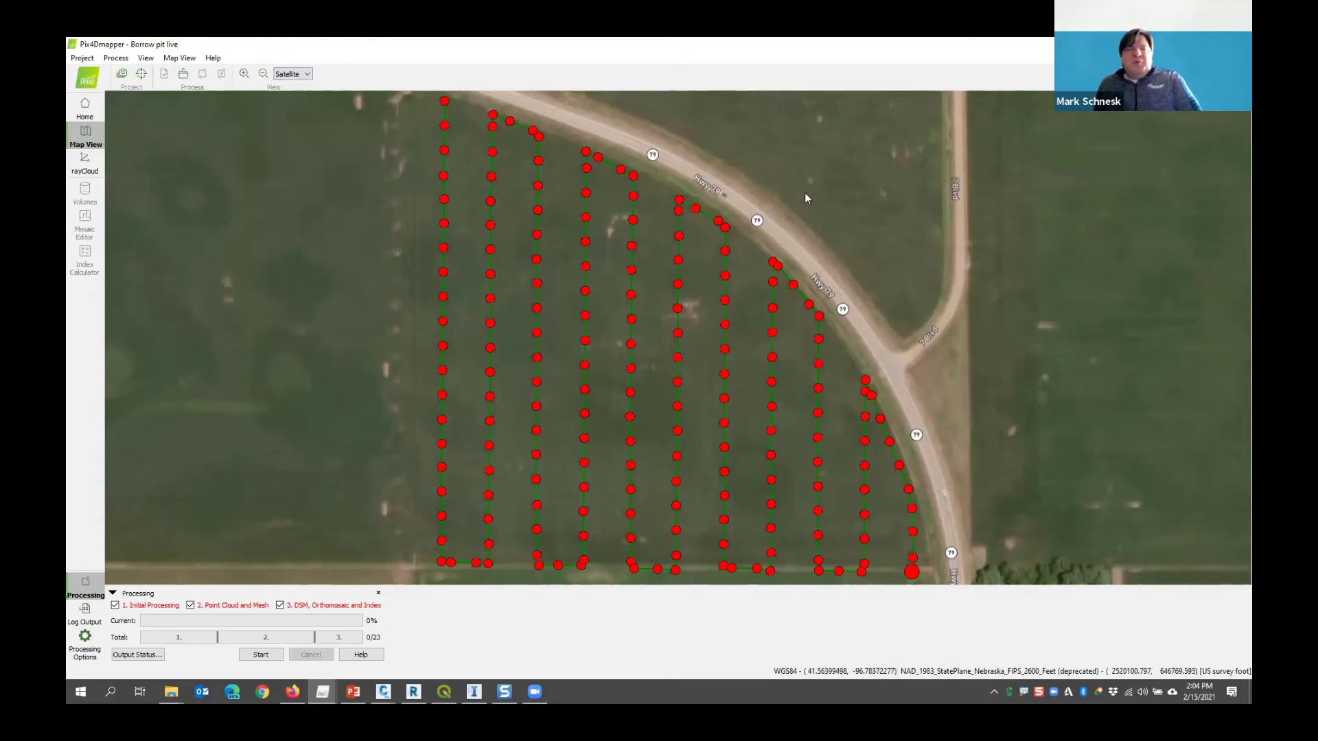
Examine where the flight area lies within the surrounding region and return to the flight lines
scroll(724, 182, "down", 4)
scroll(797, 297, "down", 6)
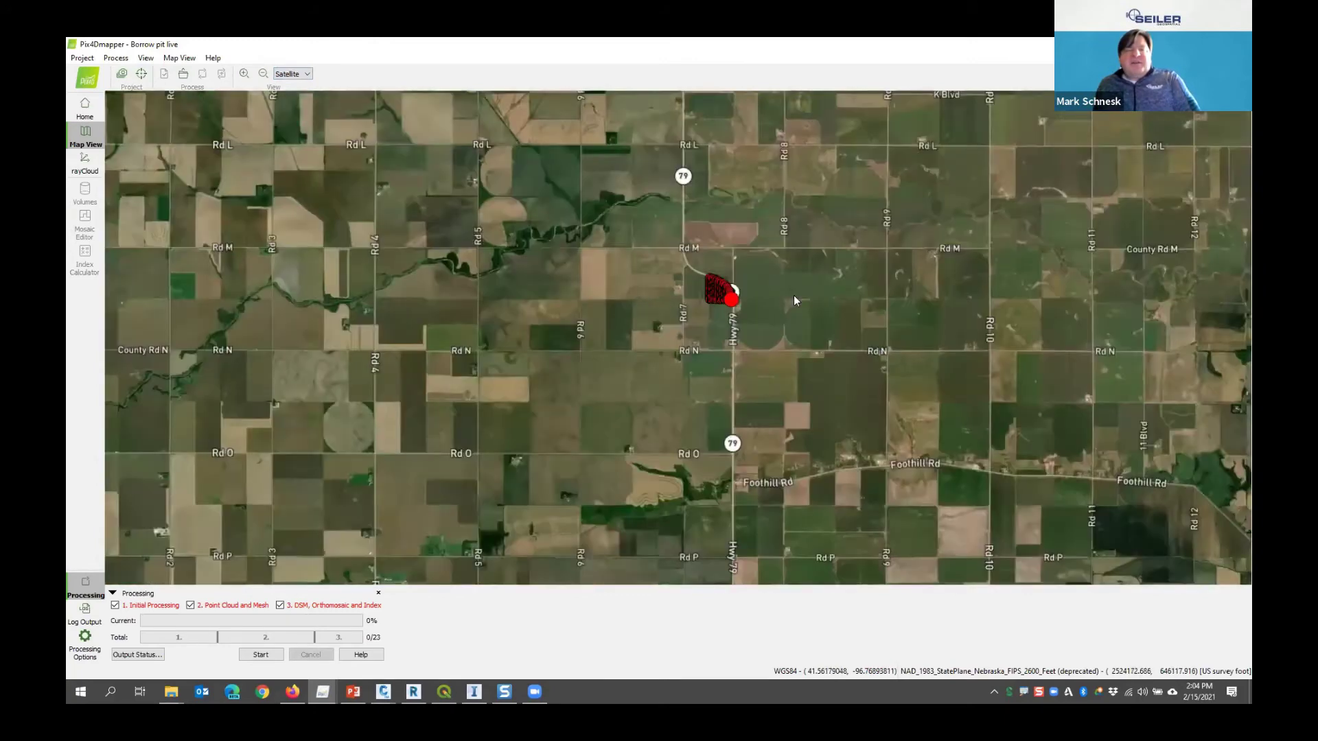
scroll(824, 321, "down", 3)
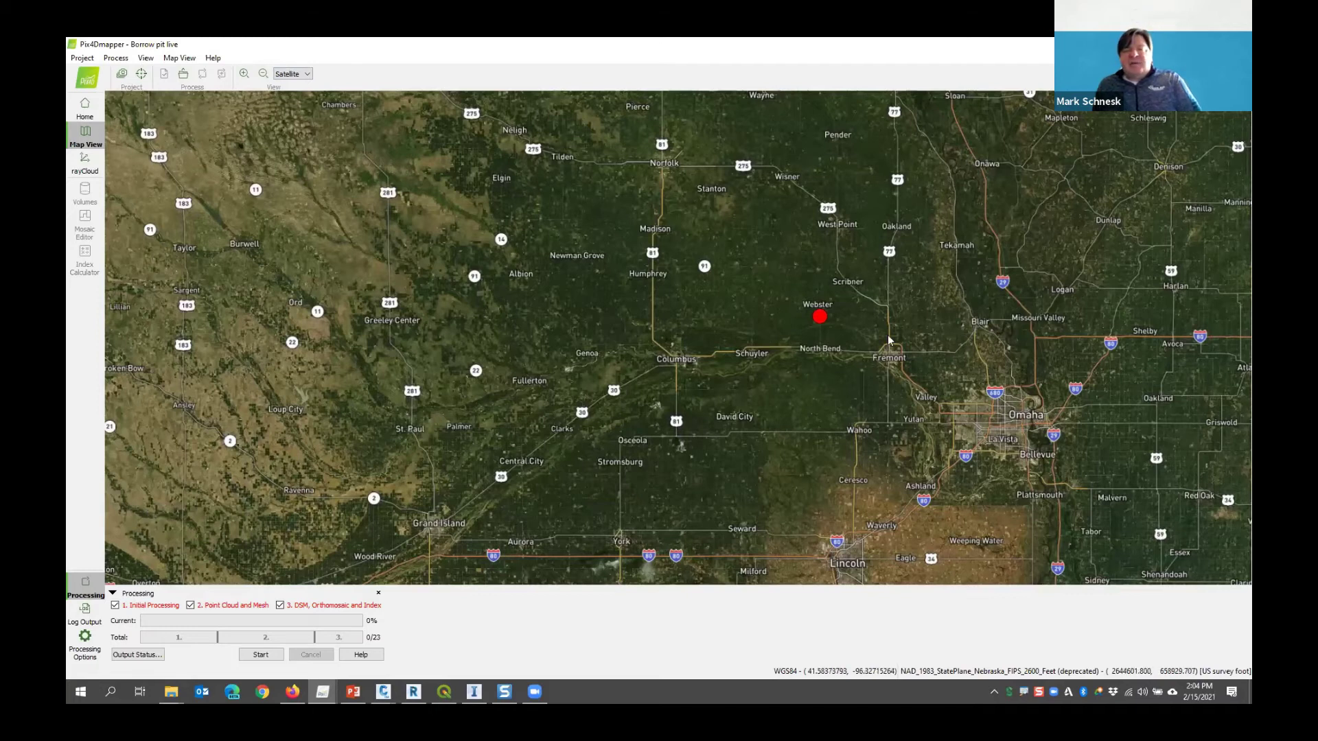
scroll(865, 317, "up", 3)
scroll(746, 319, "up", 6)
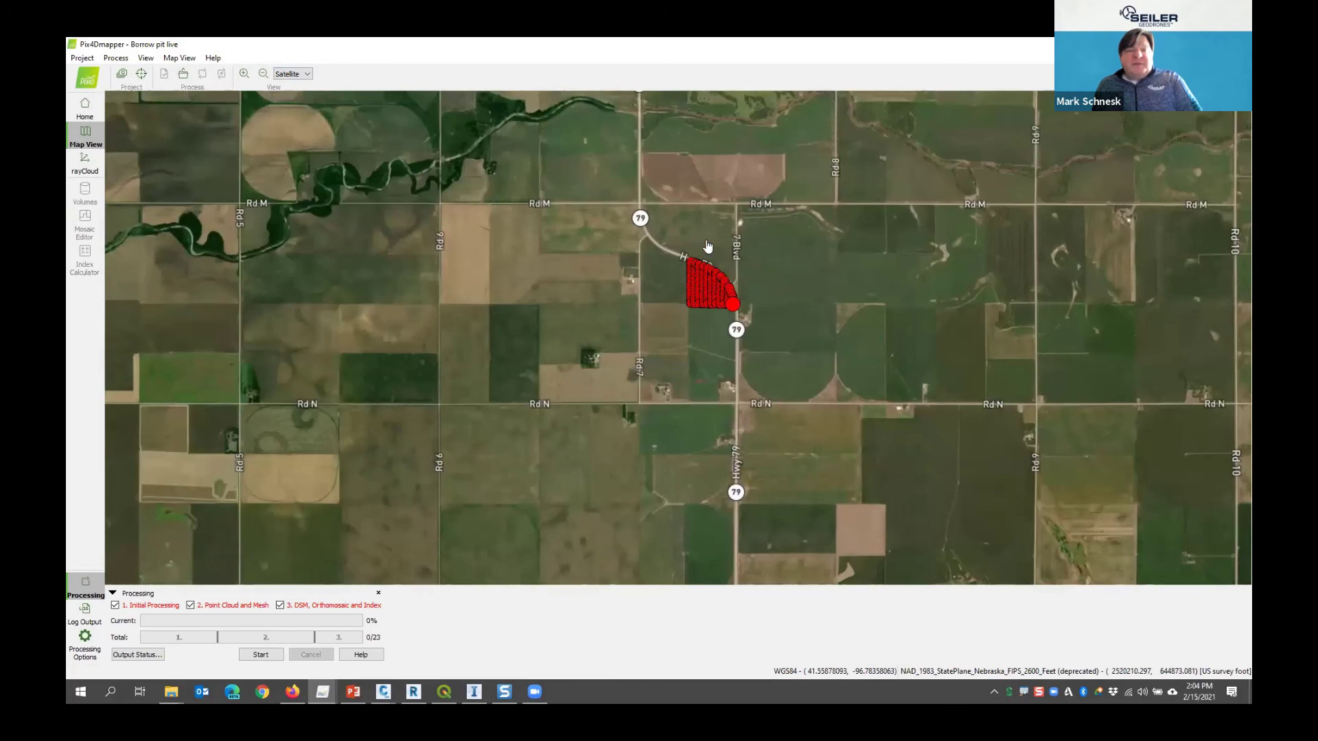
scroll(752, 269, "up", 5)
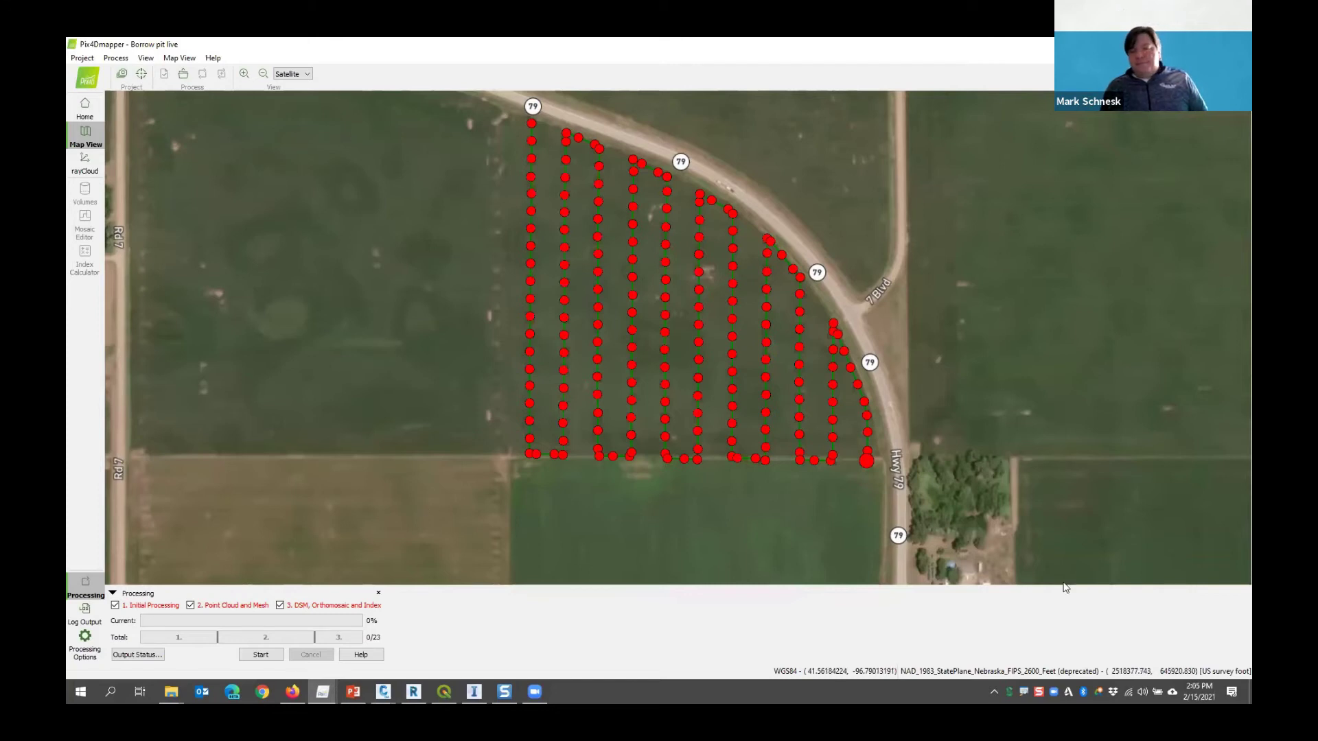
Switch to the ZoomIt options and set the break timer to 6 minutes
right_click(1024, 689)
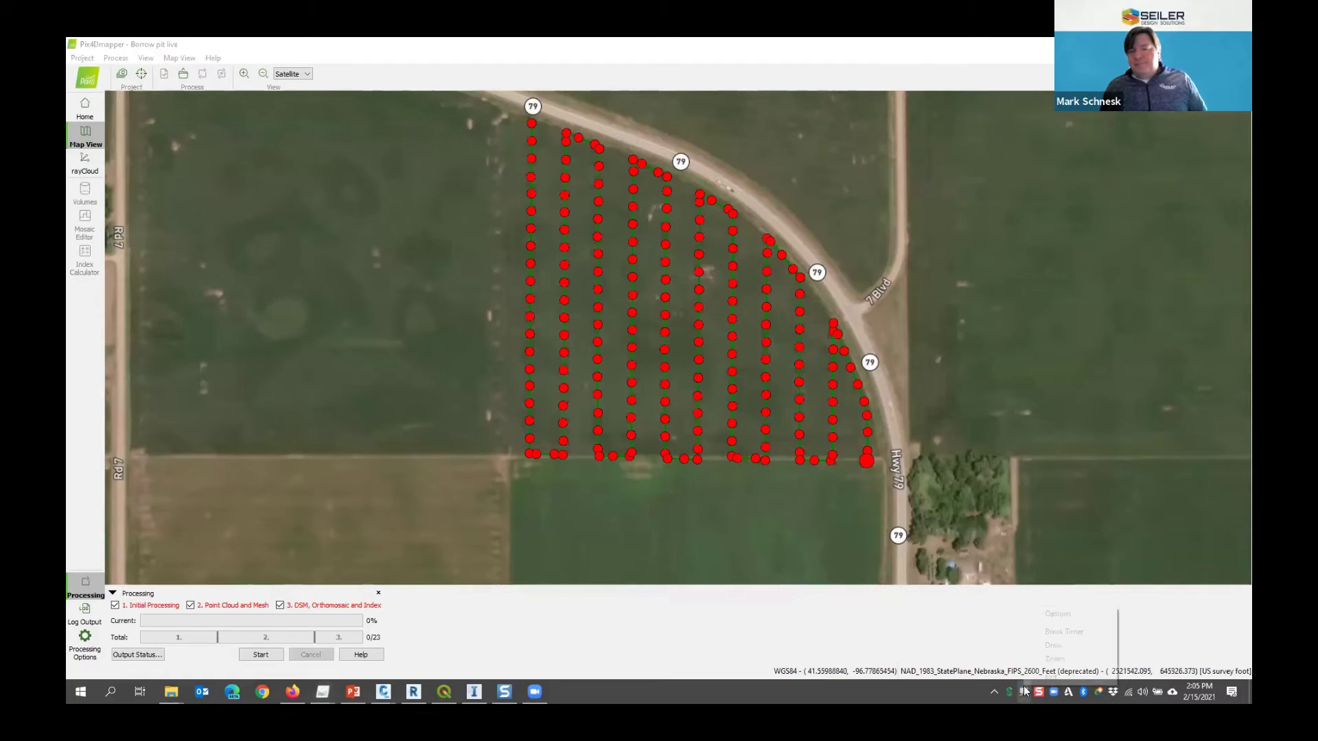
left_click(1057, 614)
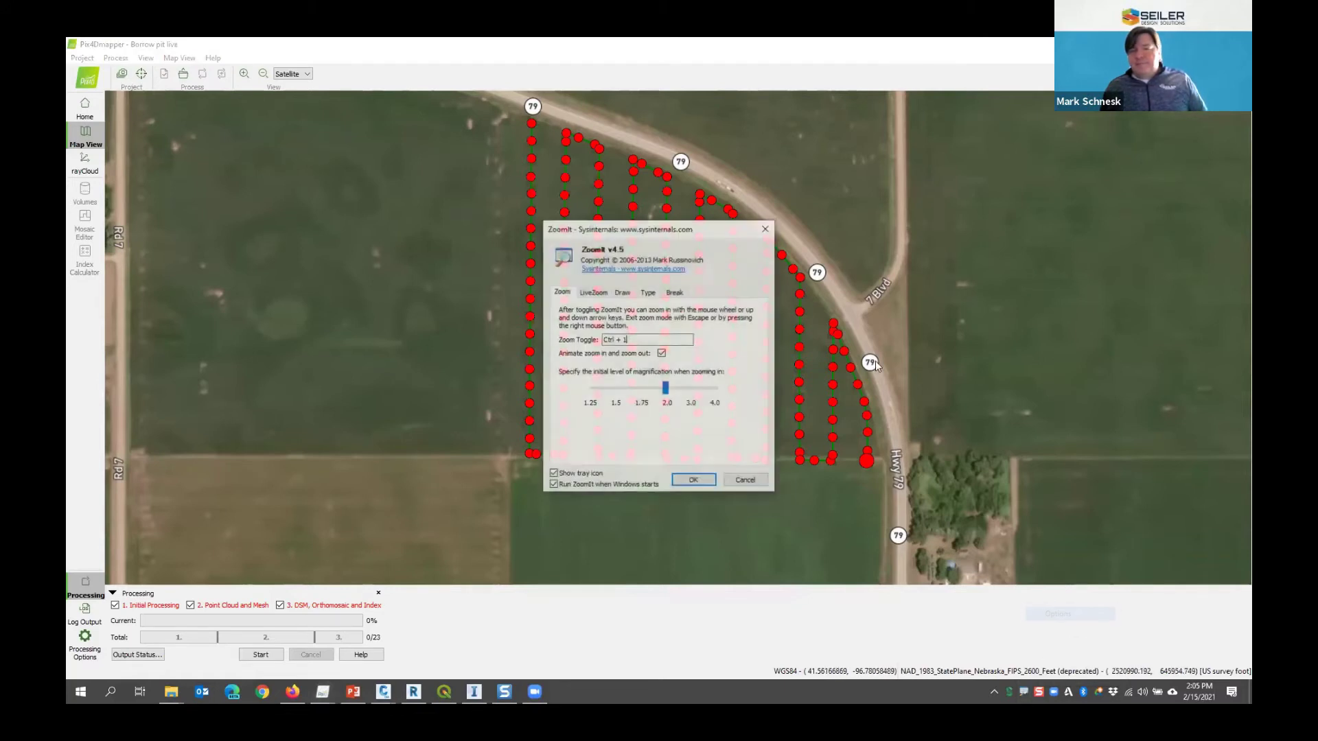
left_click(675, 292)
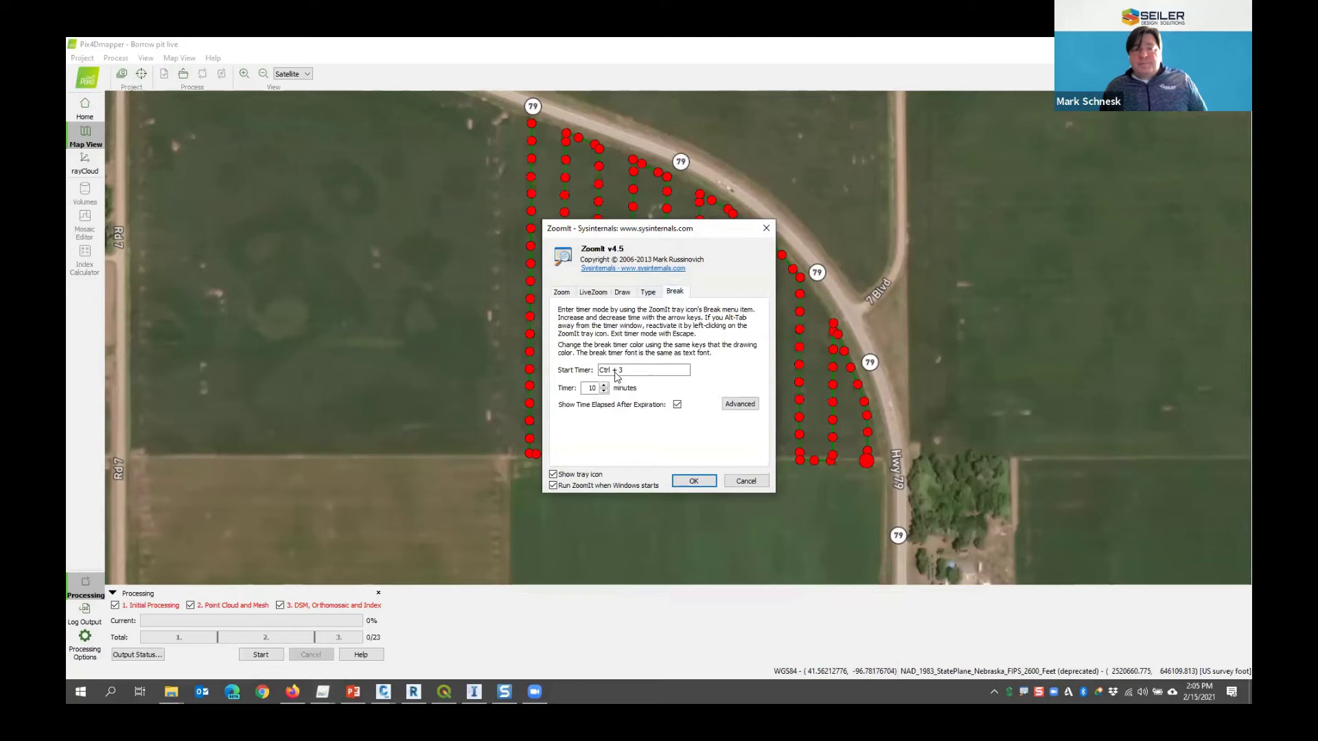
left_click(604, 391)
left_click(693, 481)
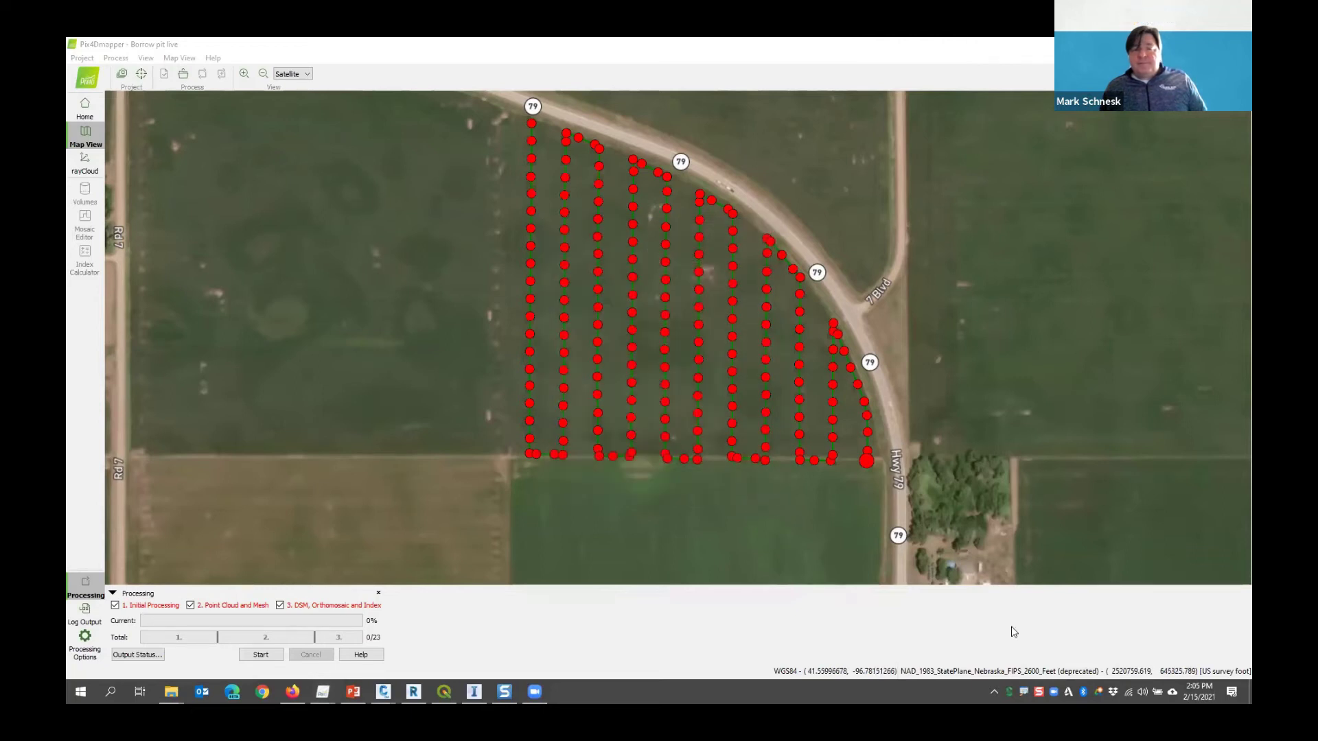
Start the ZoomIt break timer and exit it
right_click(1024, 692)
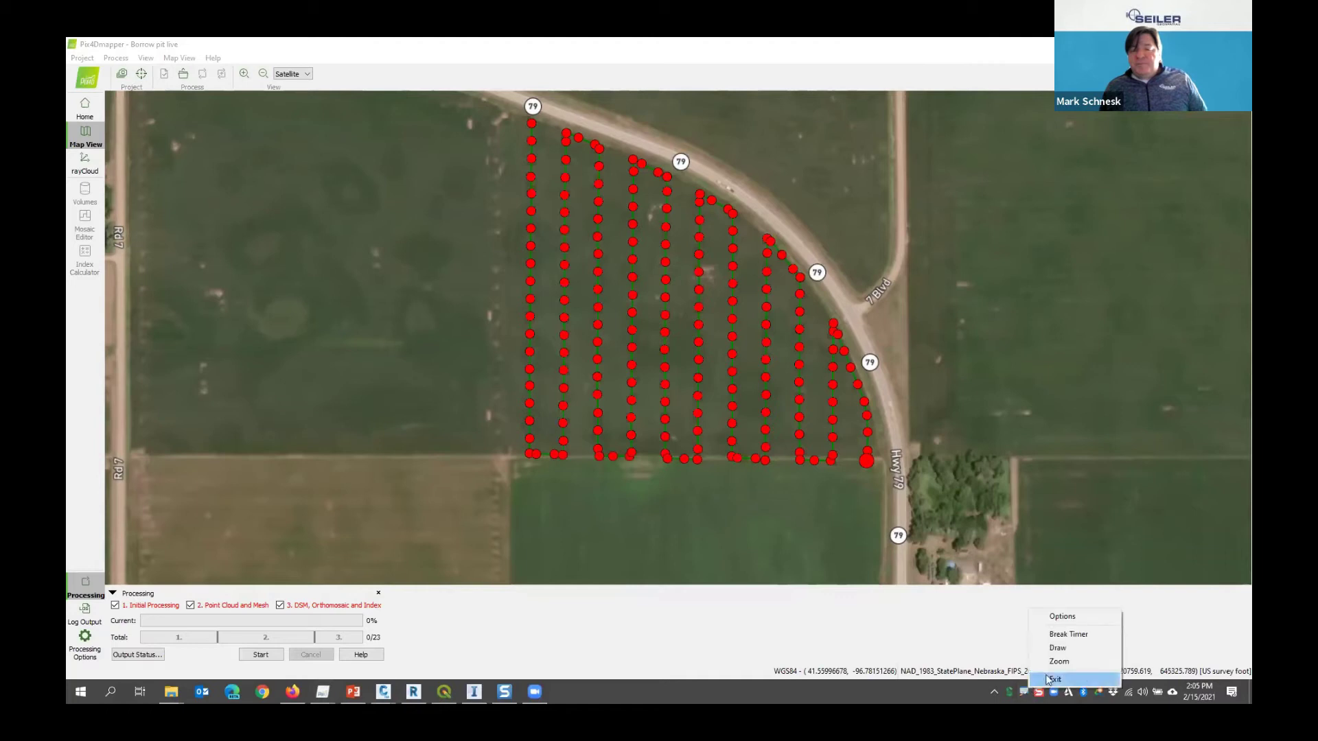
left_click(1065, 635)
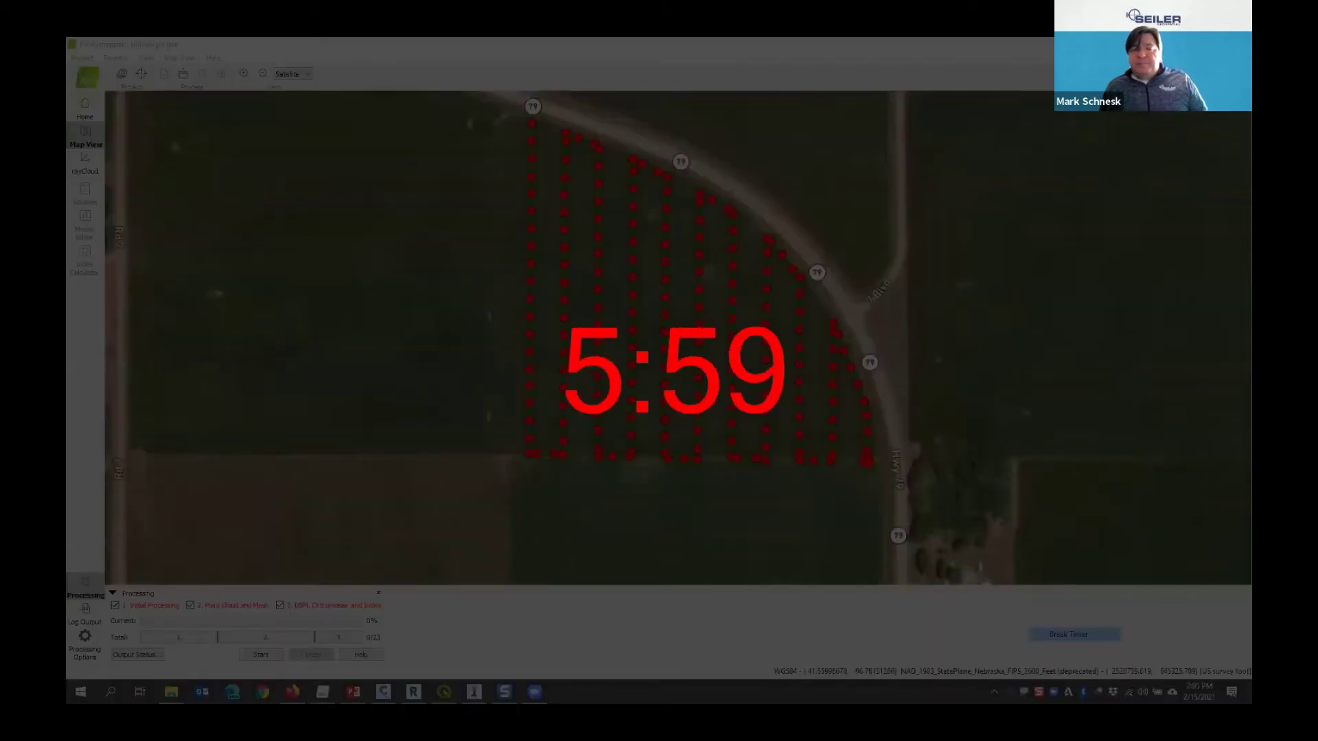
key("Escape")
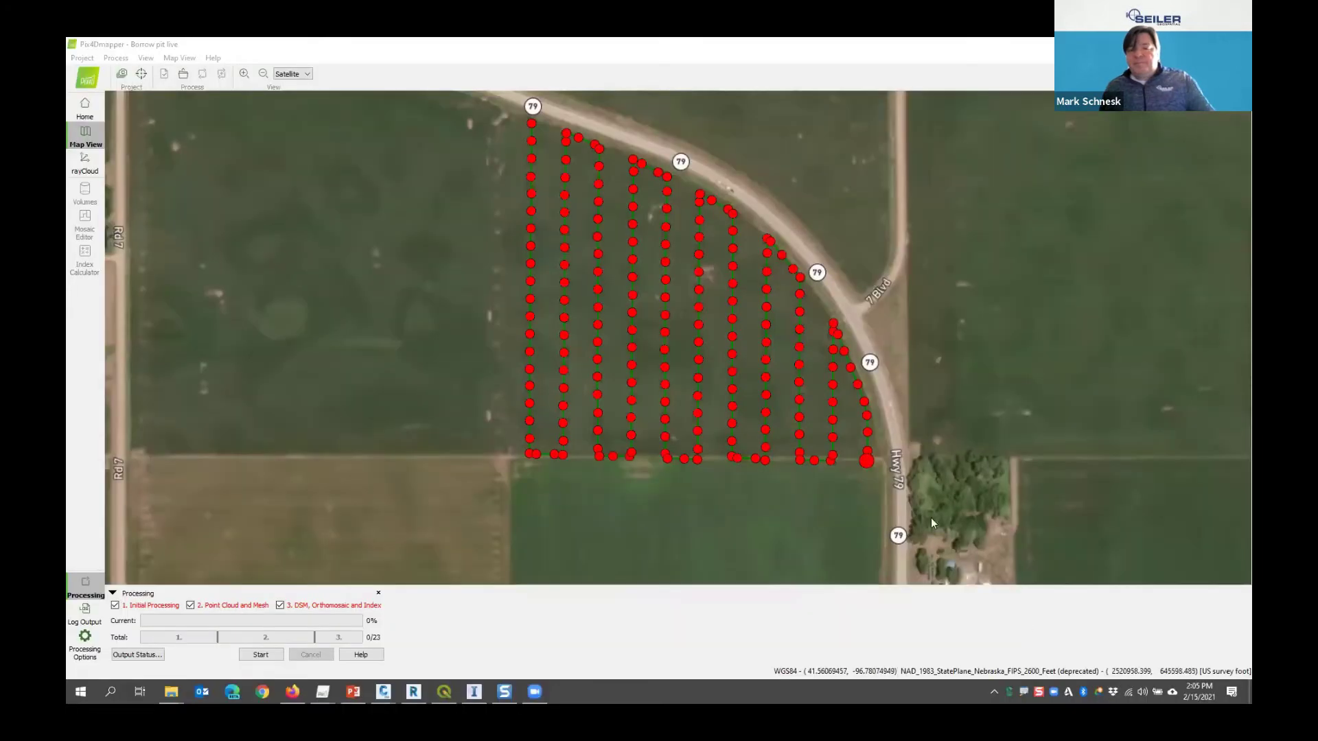
Set the ZoomIt break timer to 5 minutes and start the countdown
right_click(1023, 690)
left_click(1063, 612)
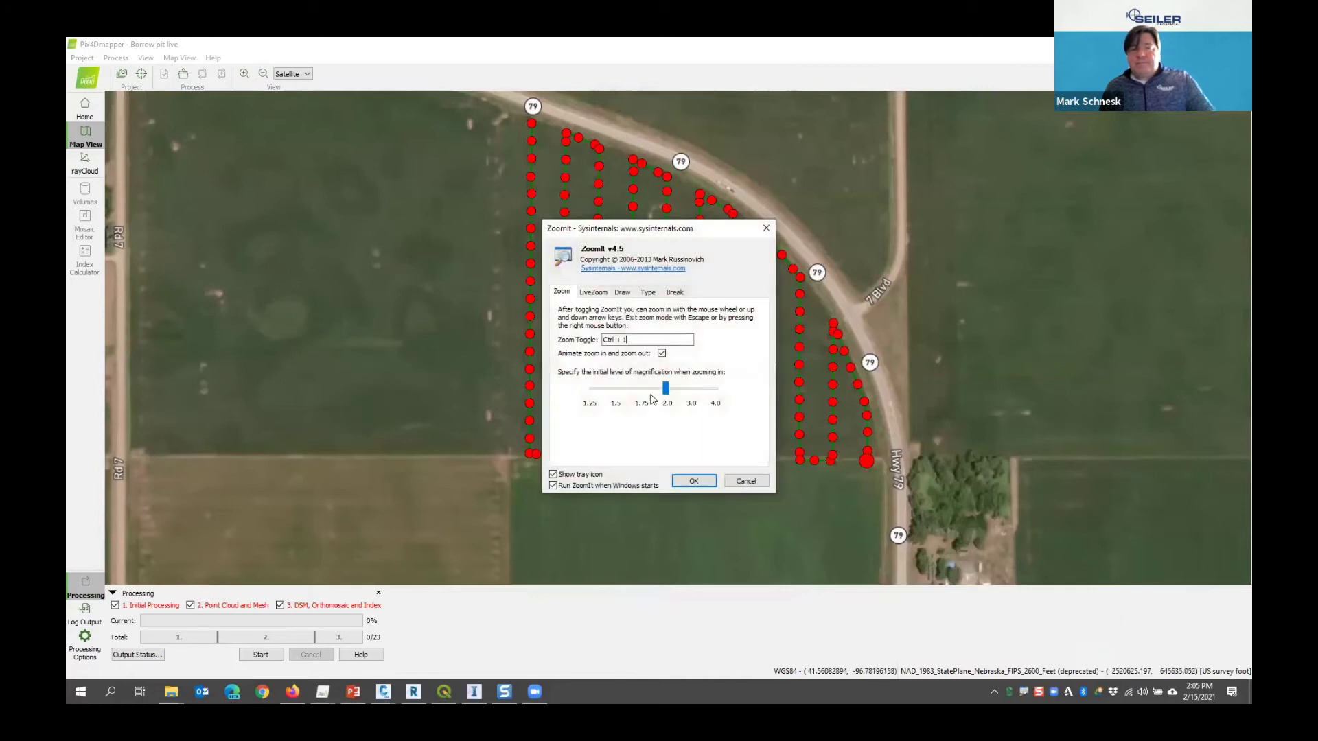
left_click(672, 293)
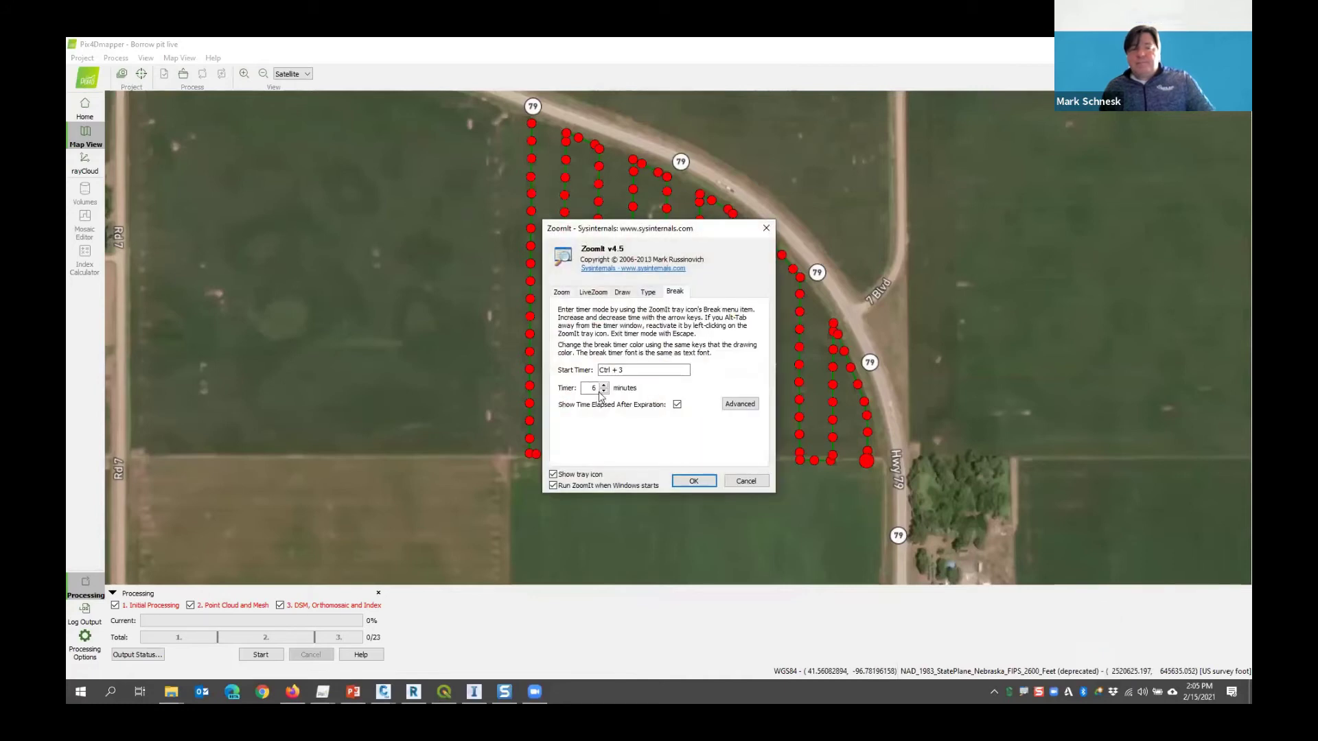
left_click(694, 480)
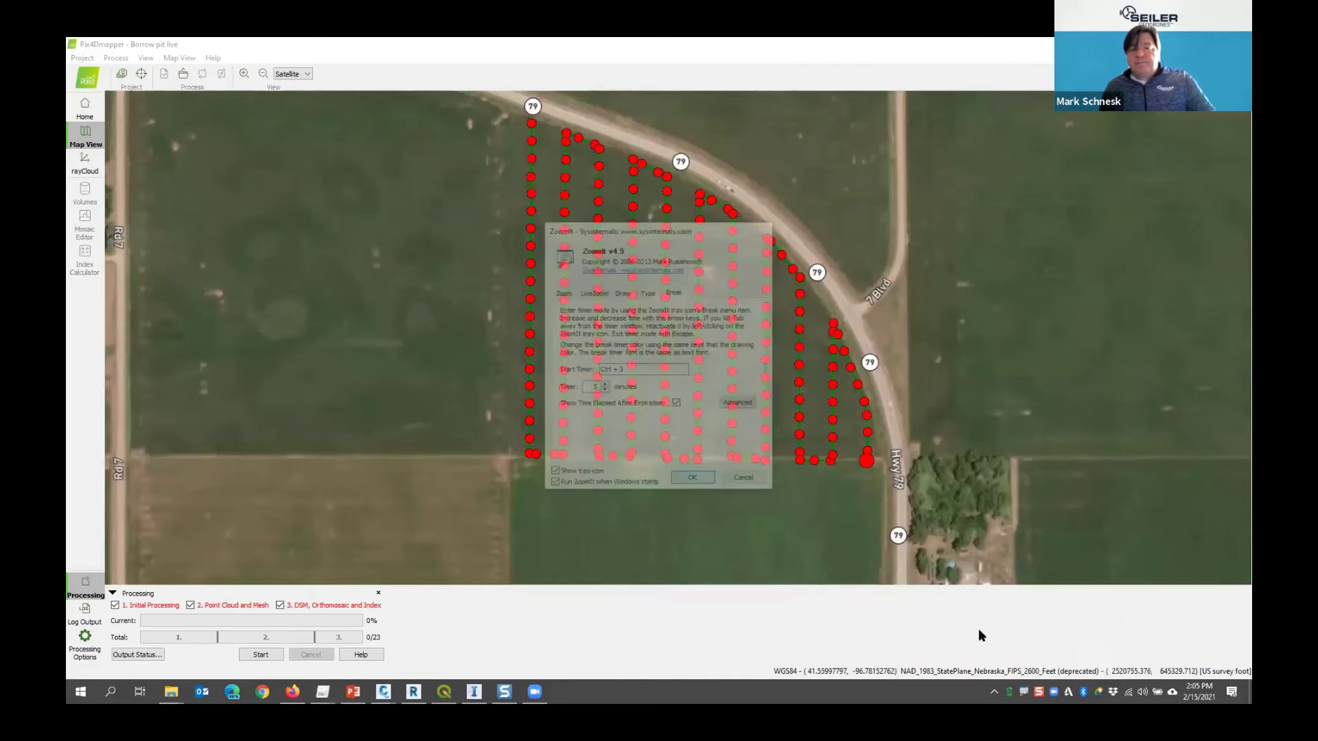
right_click(1023, 694)
left_click(1053, 642)
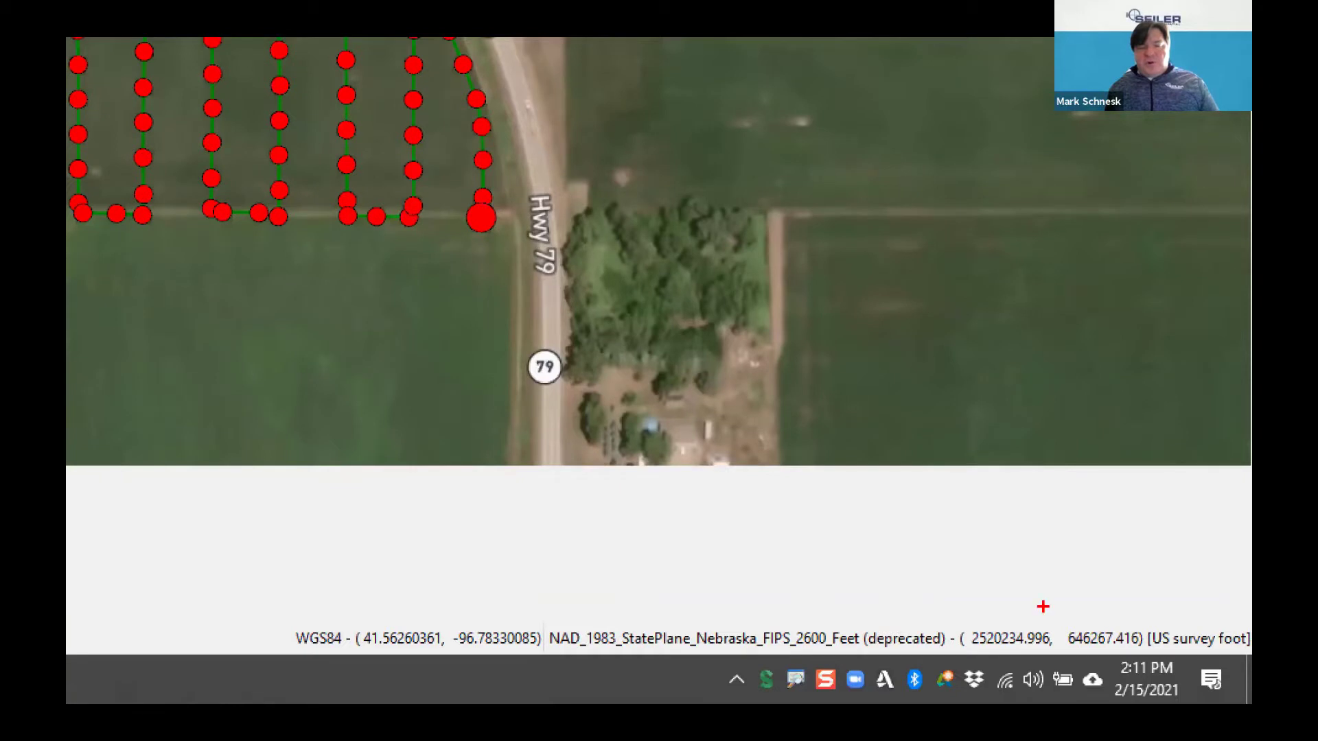
Draw a red freehand loop around the WGS84 and Nebraska State Plane coordinate readout on the magnified screen
left_click_drag(1094, 643, 718, 669)
mouse_move(184, 634)
left_mouse_down()
mouse_move(756, 671)
mouse_move(1247, 639)
mouse_move(1098, 573)
mouse_move(656, 559)
left_mouse_up()
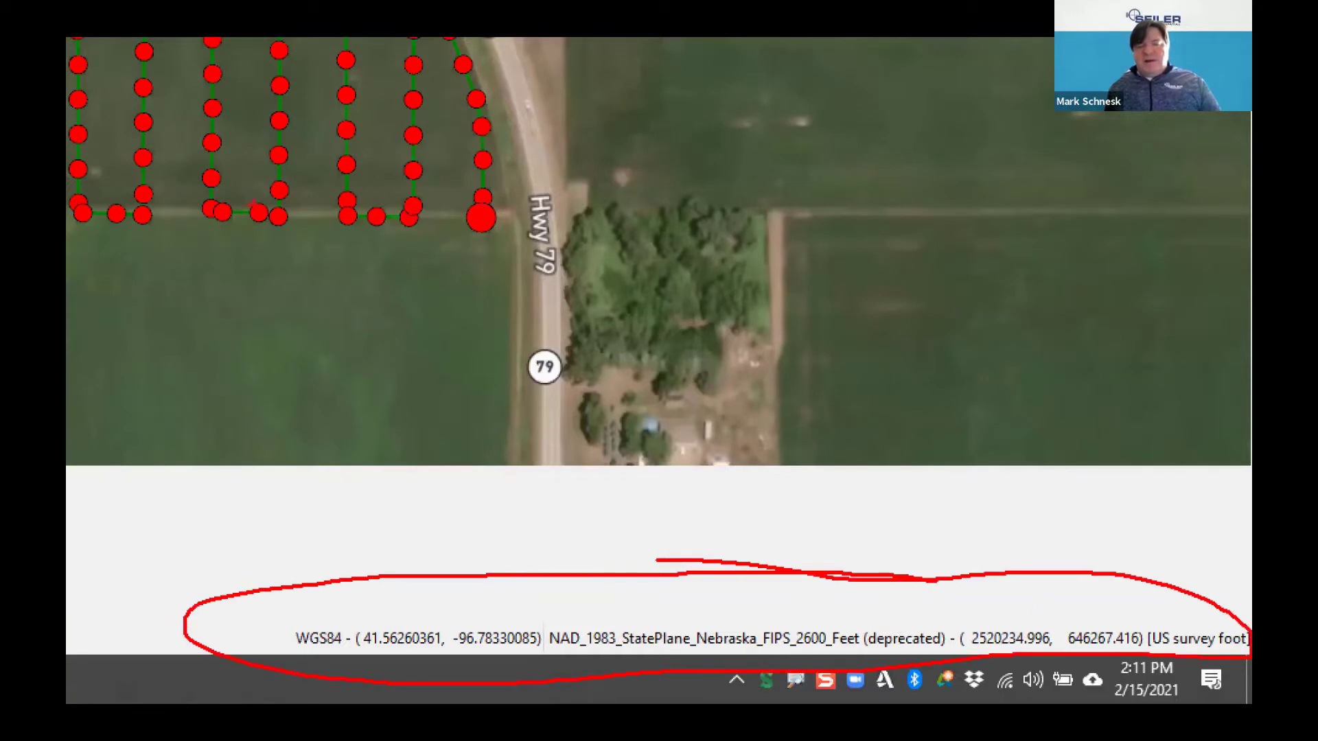
Exit the annotated screen magnification and show the log output with Info messages included
key("Escape")
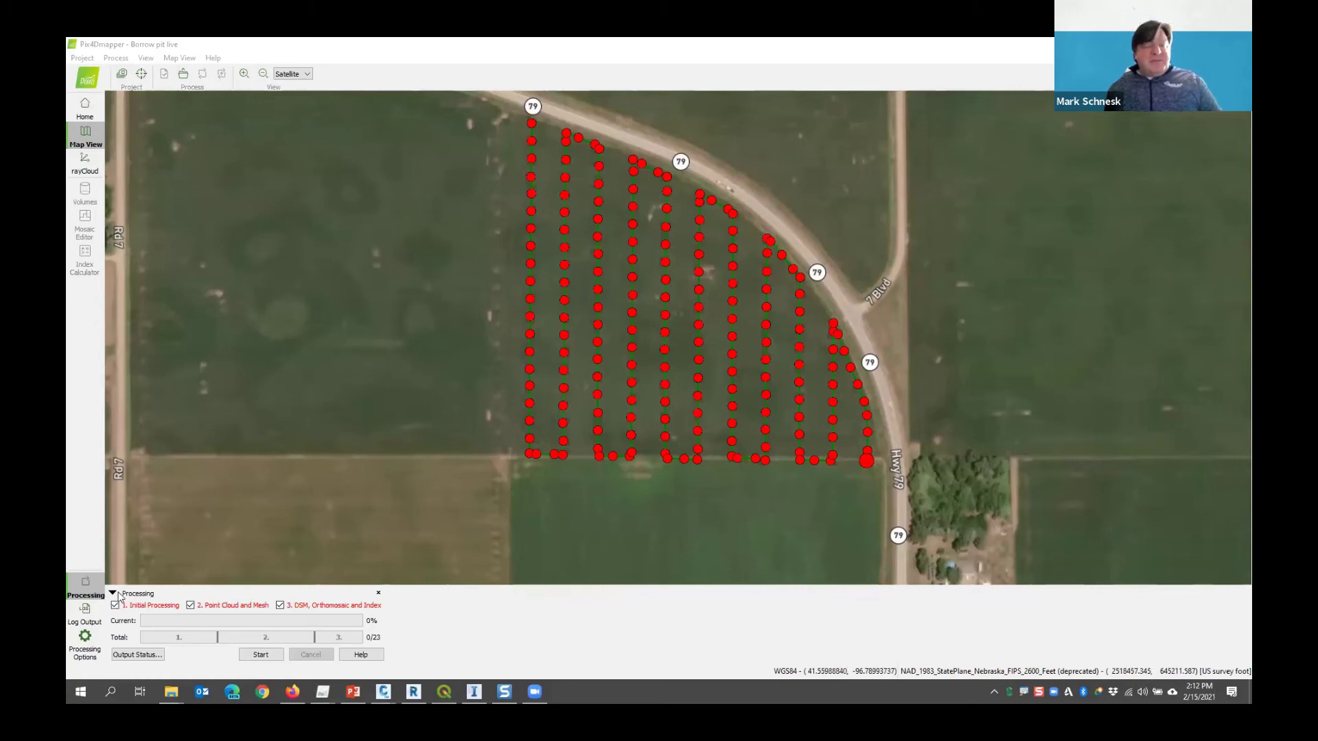
left_click(93, 615)
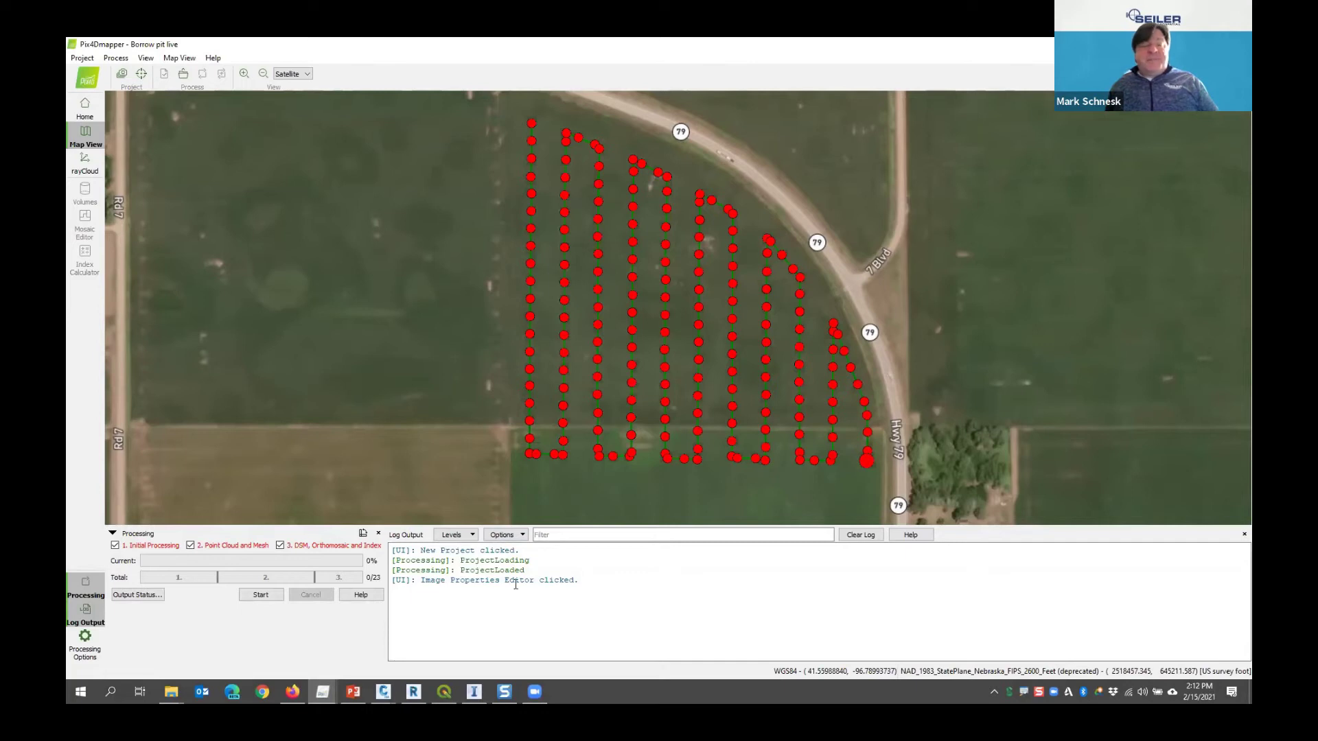
left_click(475, 535)
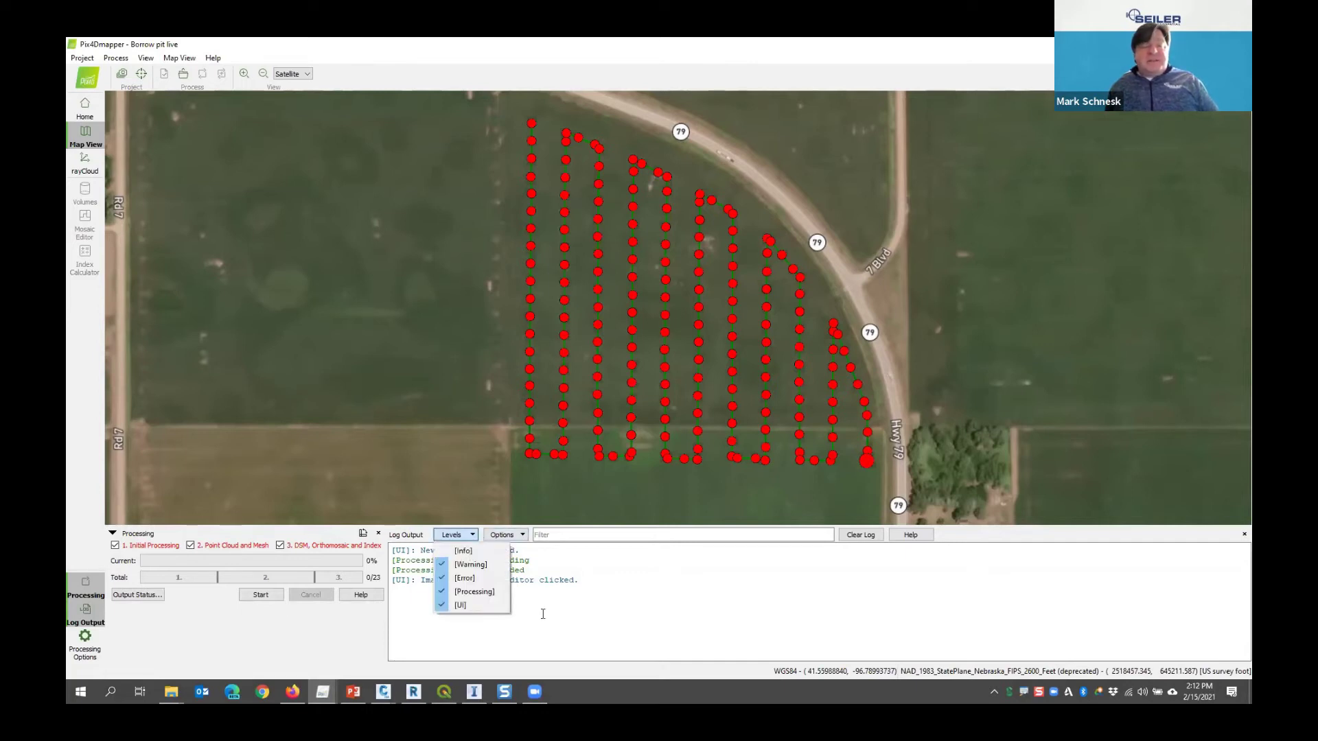
left_click(467, 551)
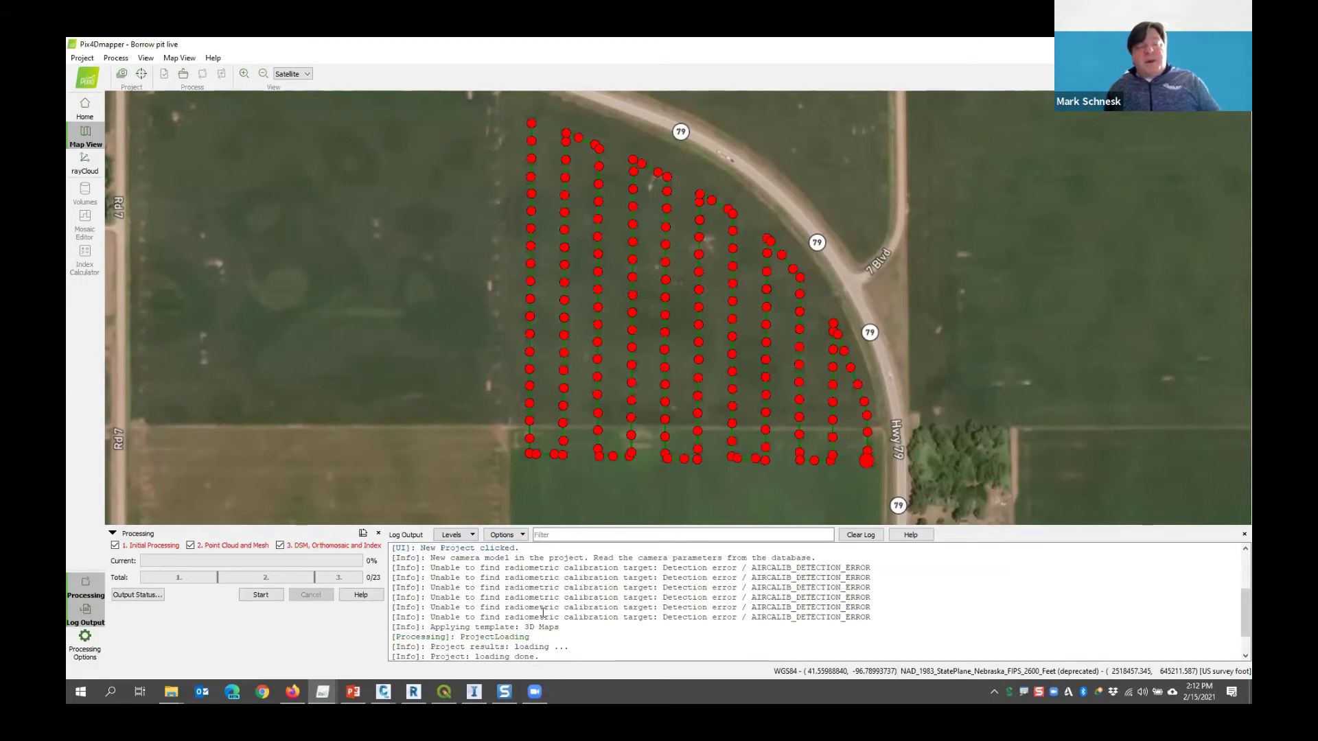
scroll(542, 613, "down", 1)
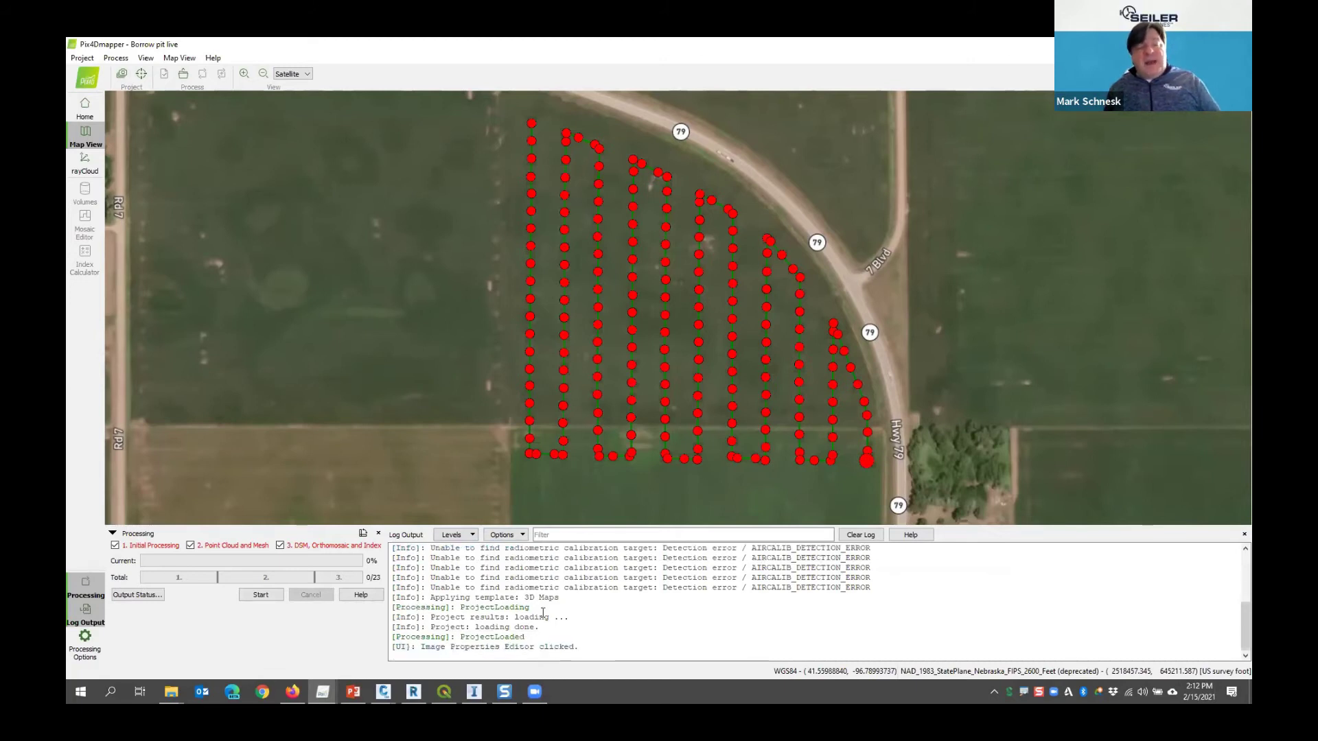
left_click(472, 535)
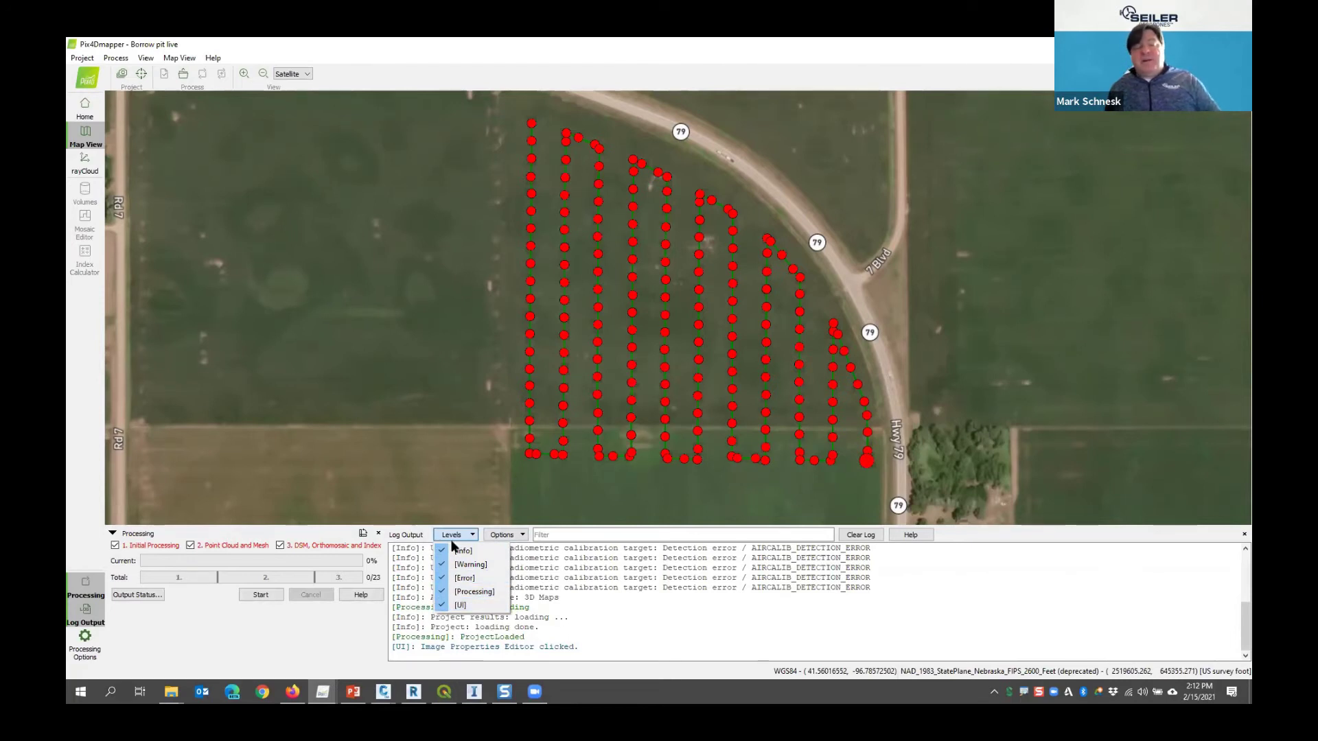
left_click(379, 529)
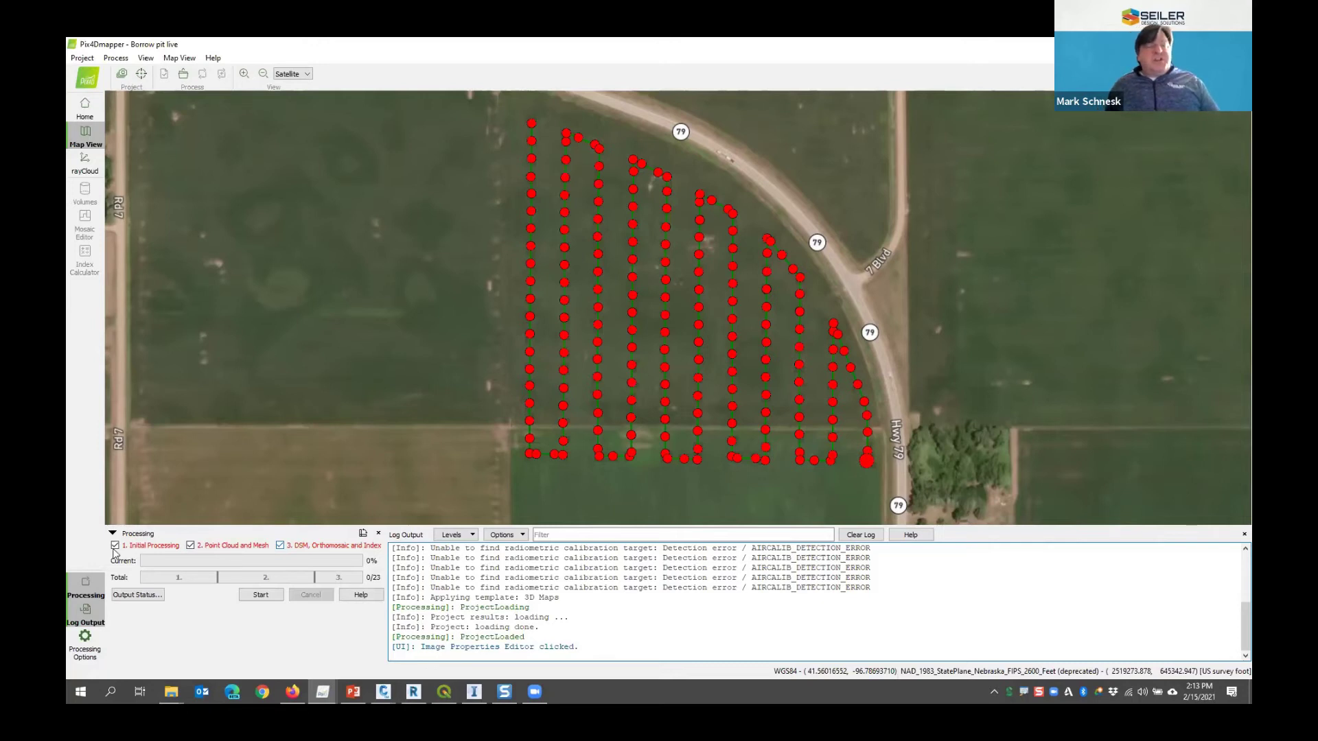
Exclude Point Cloud and Mesh and DSM, Orthomosaic and Index from the run, leaving only Initial Processing selected
left_click(267, 546)
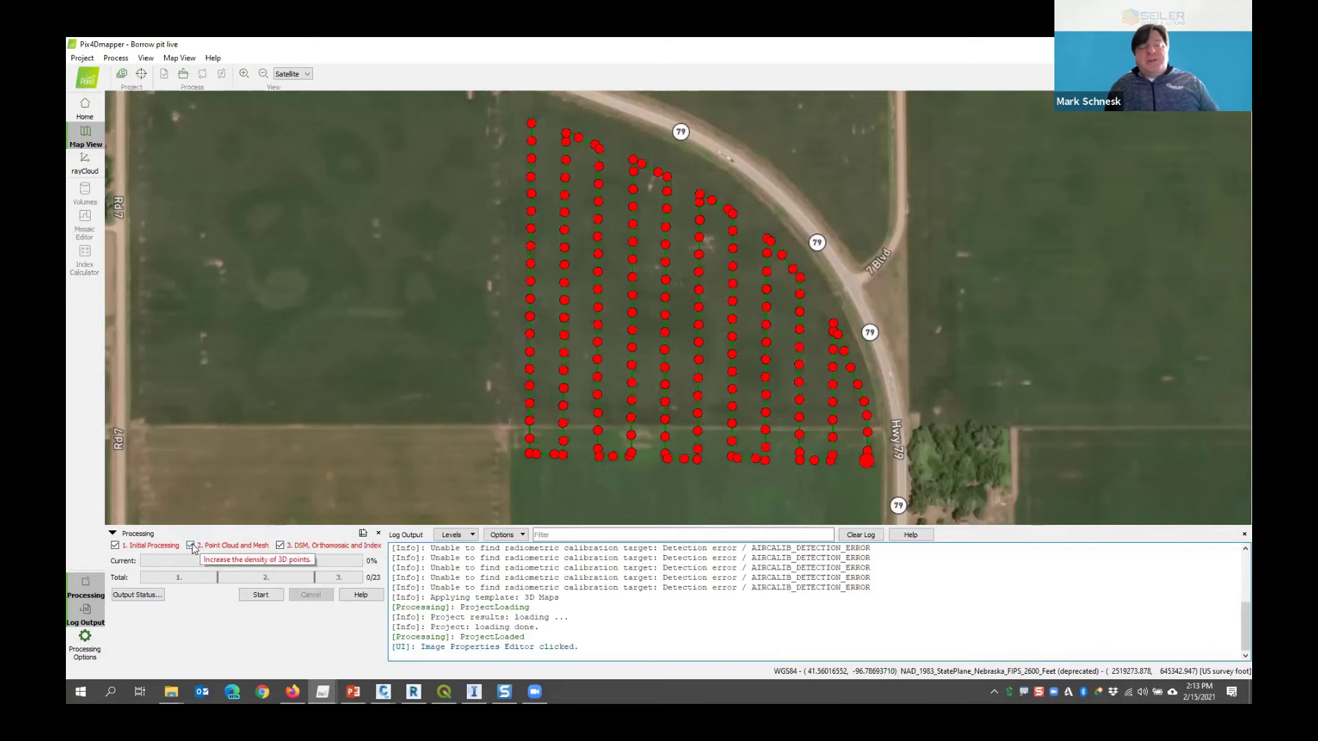
left_click(281, 546)
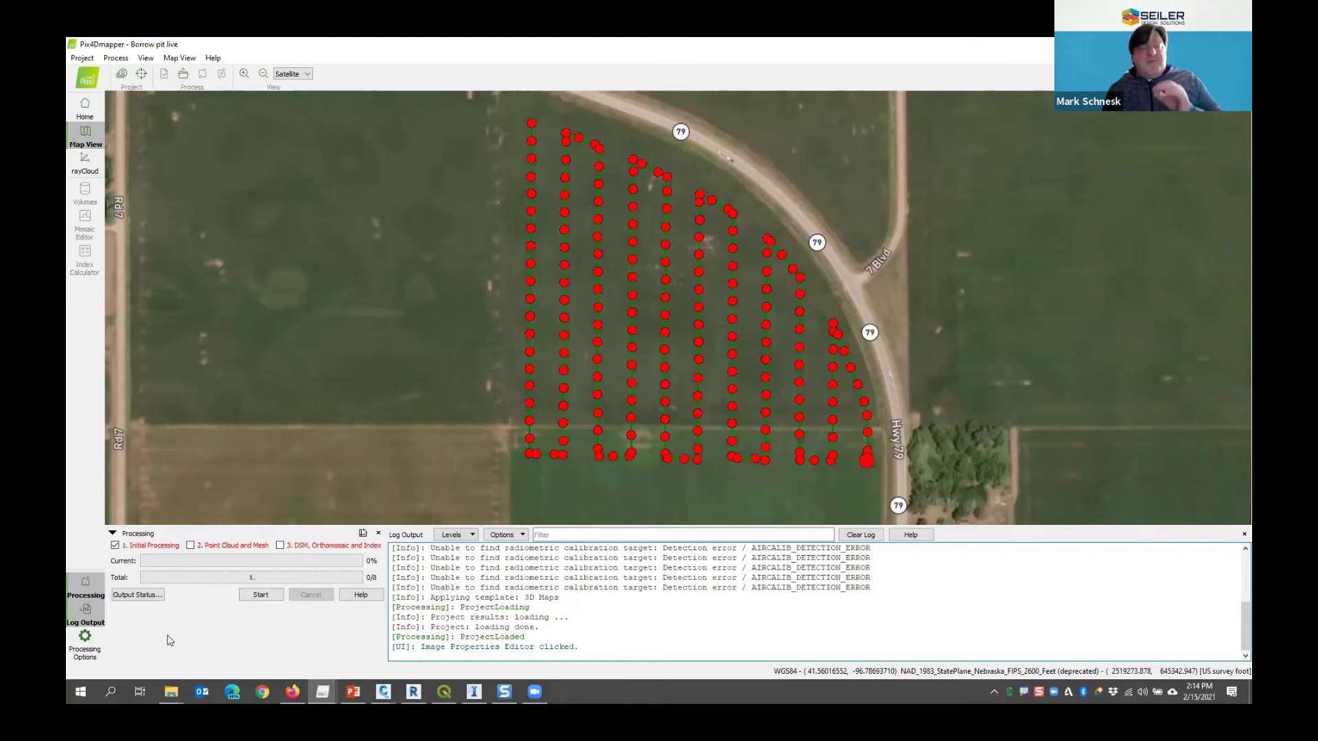
Open the Processing Options and look through the Initial Processing, Point Cloud and Mesh, and DSM, Orthomosaic and Index settings
left_click(85, 650)
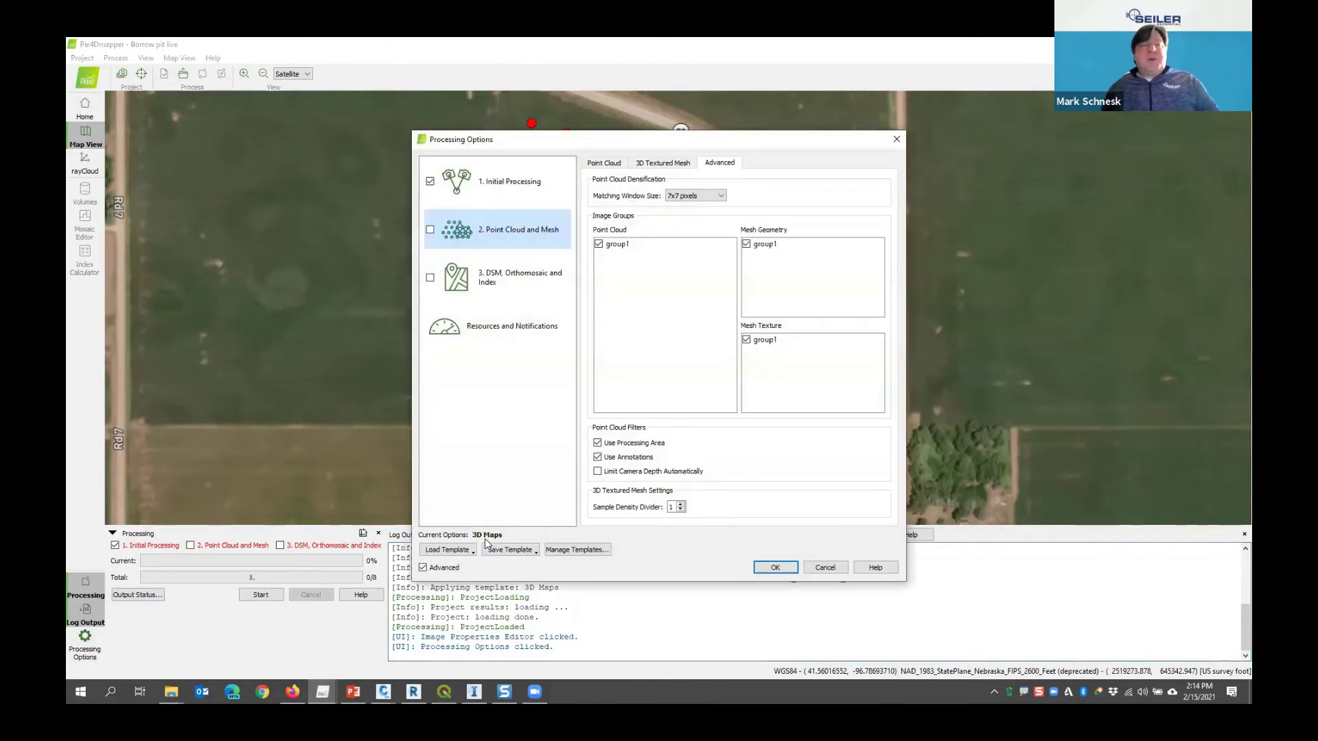
left_click(536, 197)
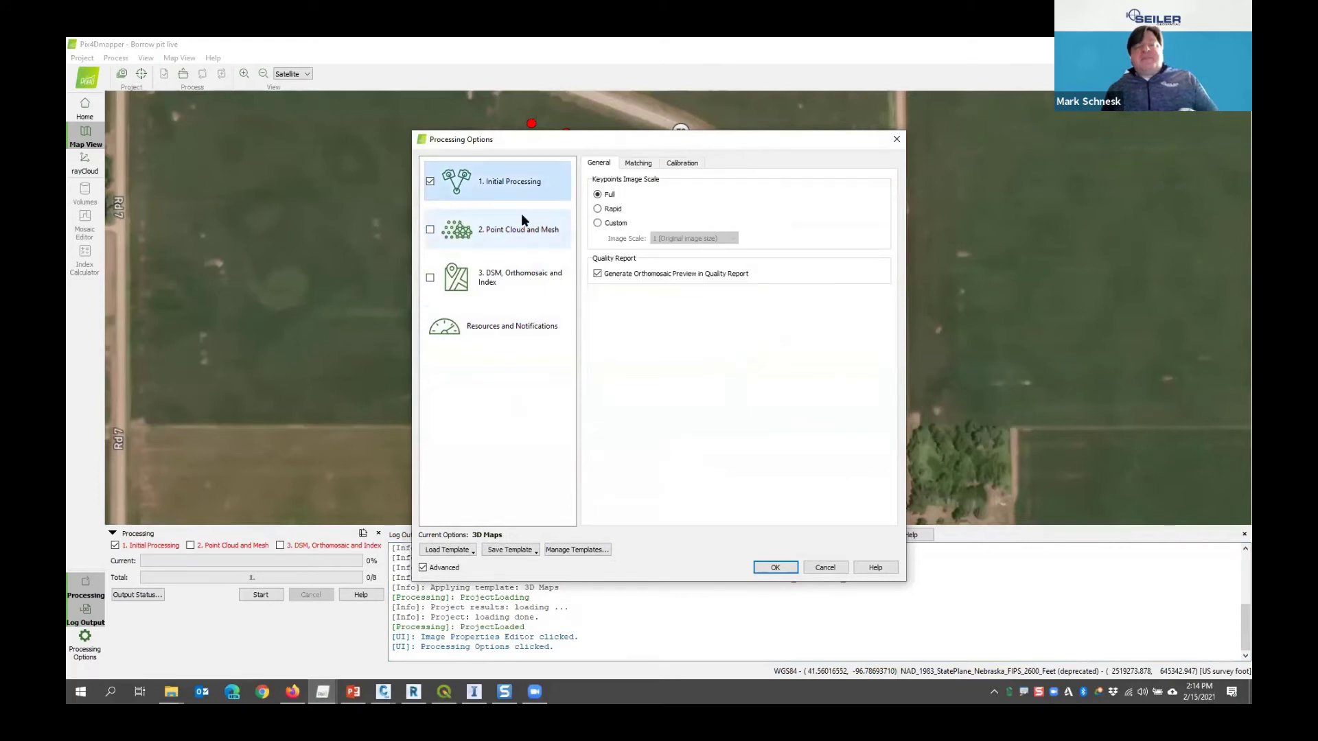
left_click(521, 223)
left_click(522, 272)
left_click(529, 191)
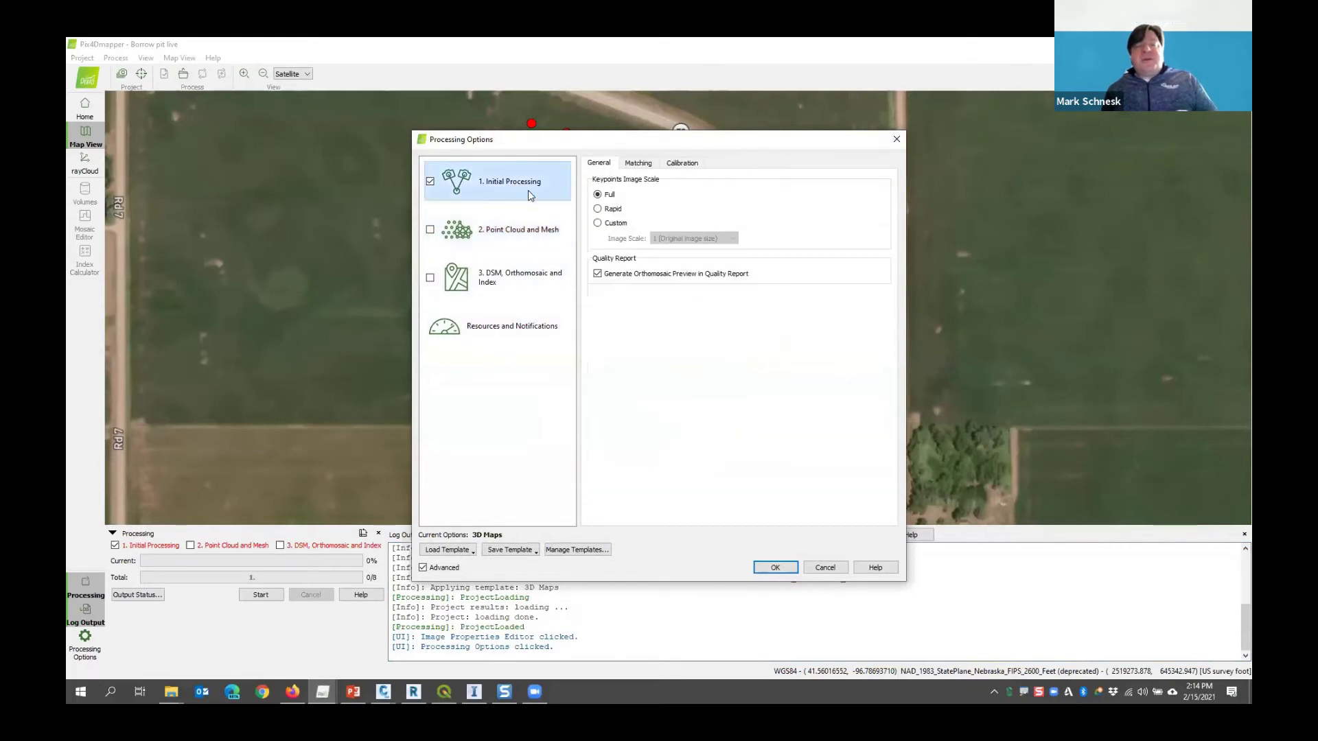
left_click(525, 228)
left_click(523, 277)
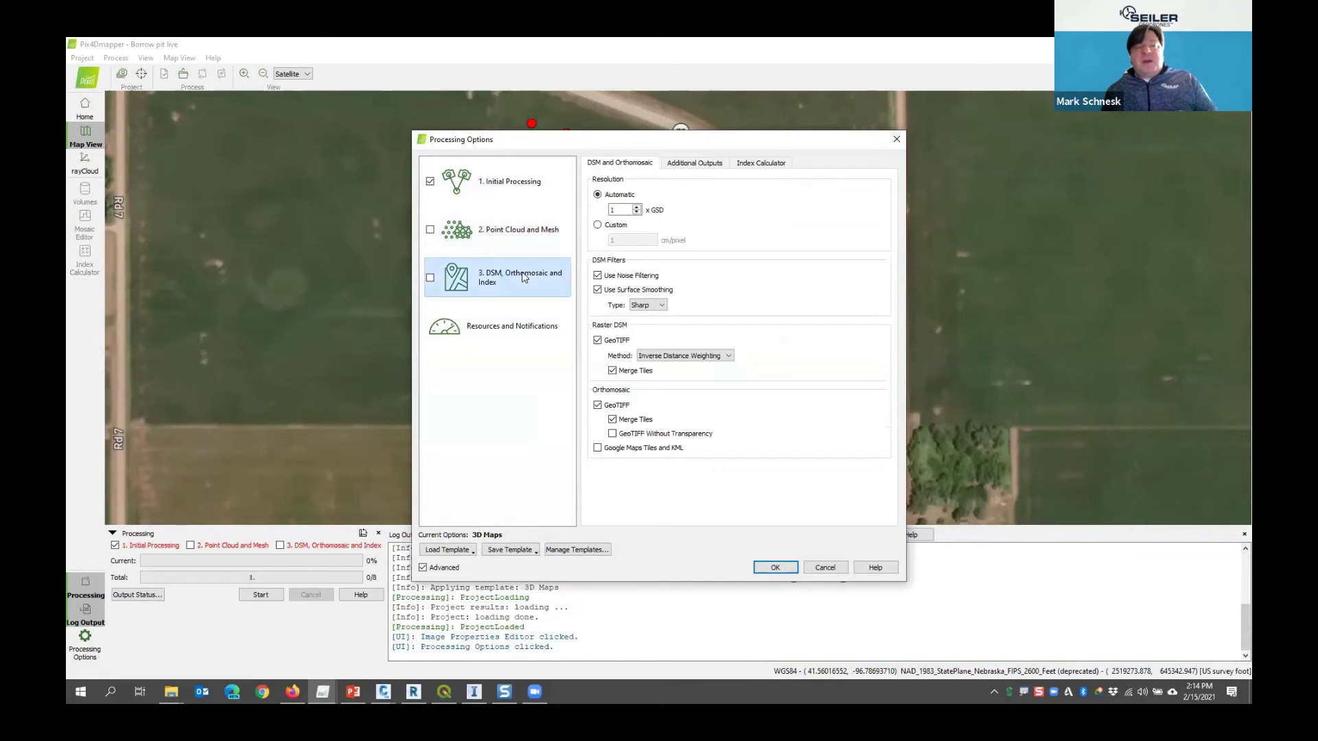
left_click(520, 195)
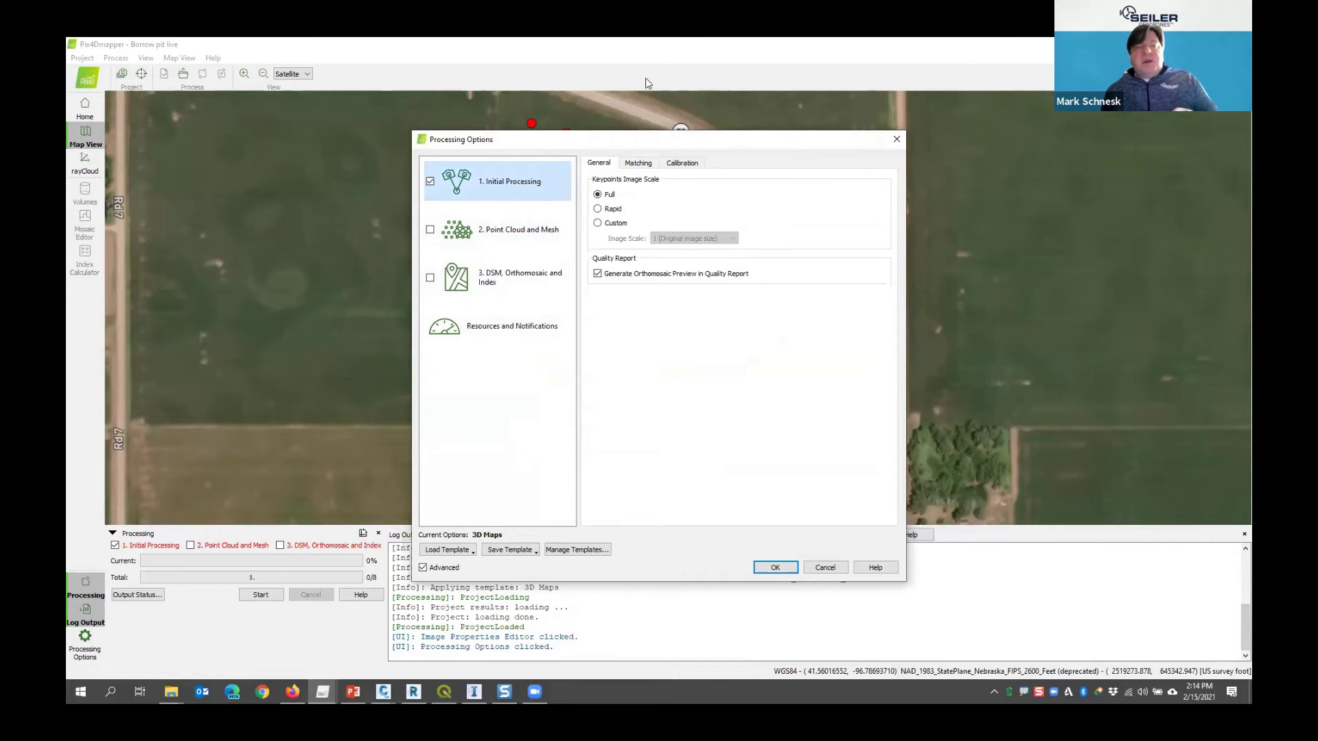
Compare the Initial Processing options with and without advanced settings, and review the advanced settings of the other two processing stages
left_click_drag(645, 139, 586, 79)
left_click(363, 507)
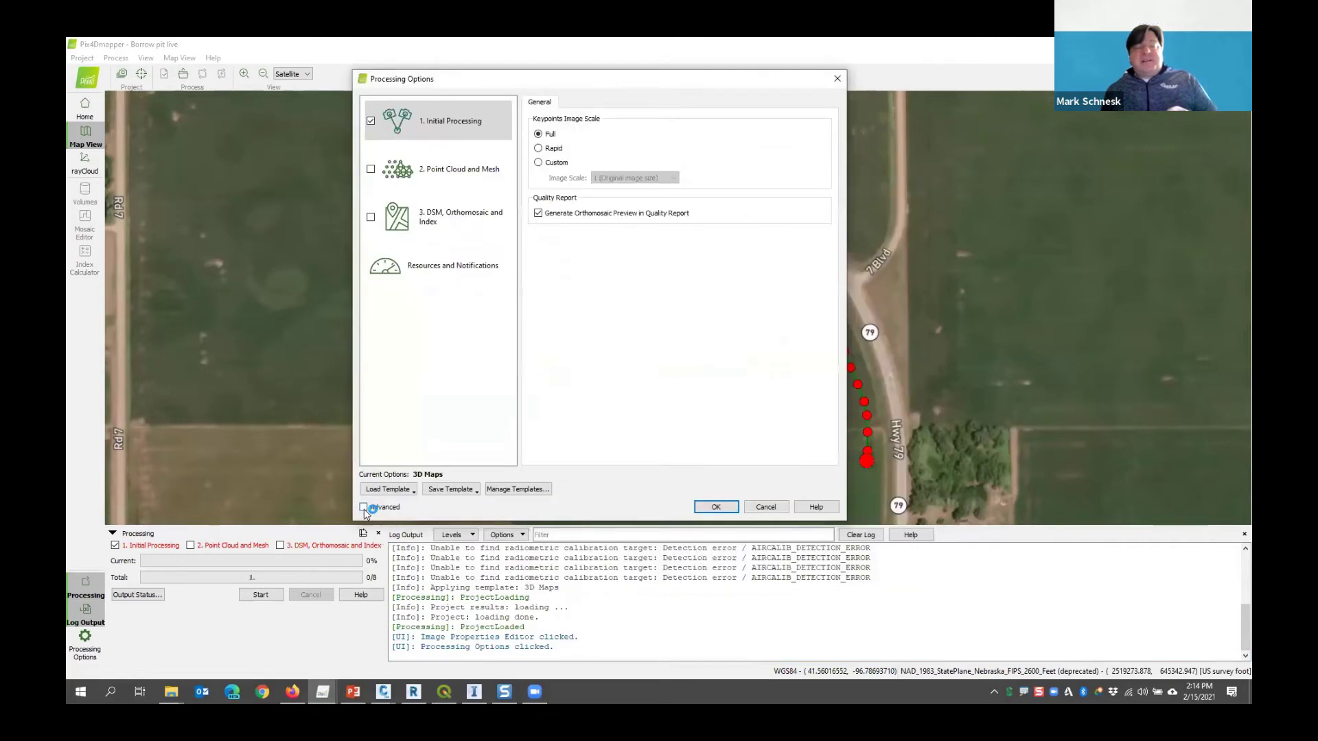
left_click(364, 507)
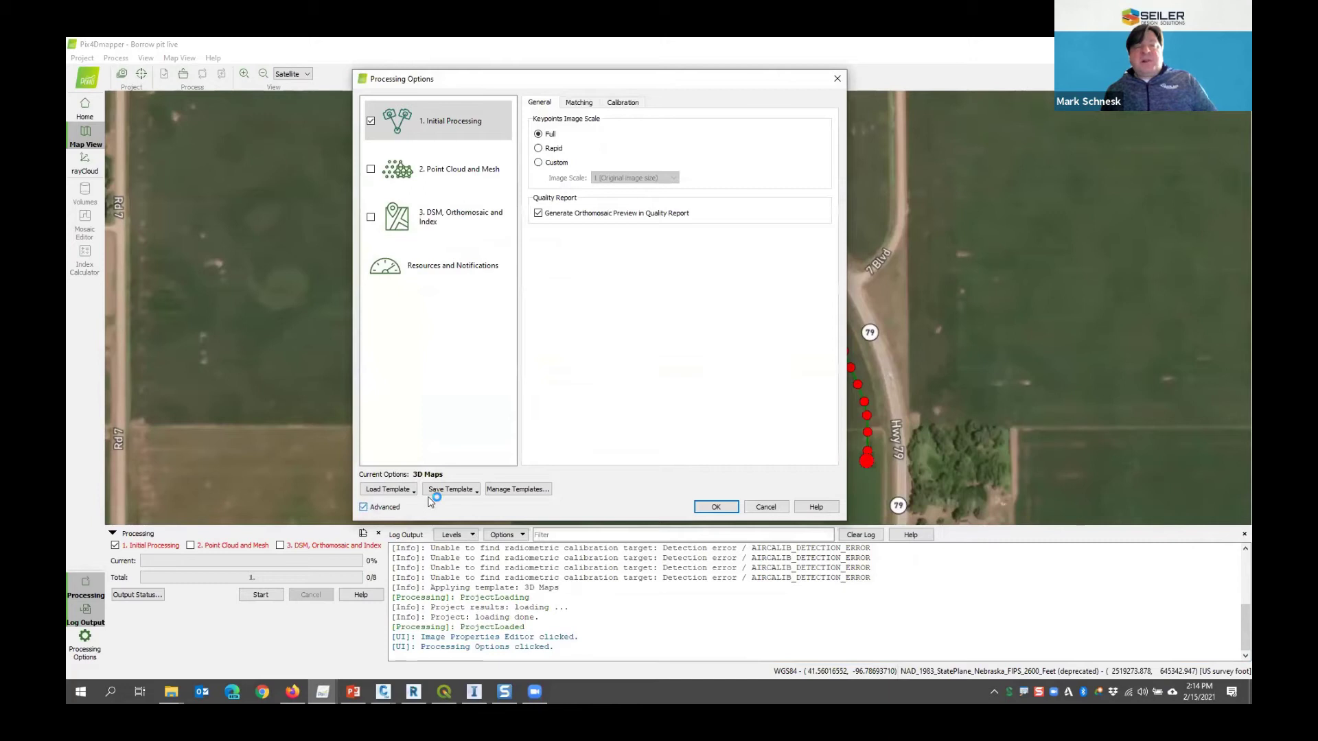
left_click(473, 165)
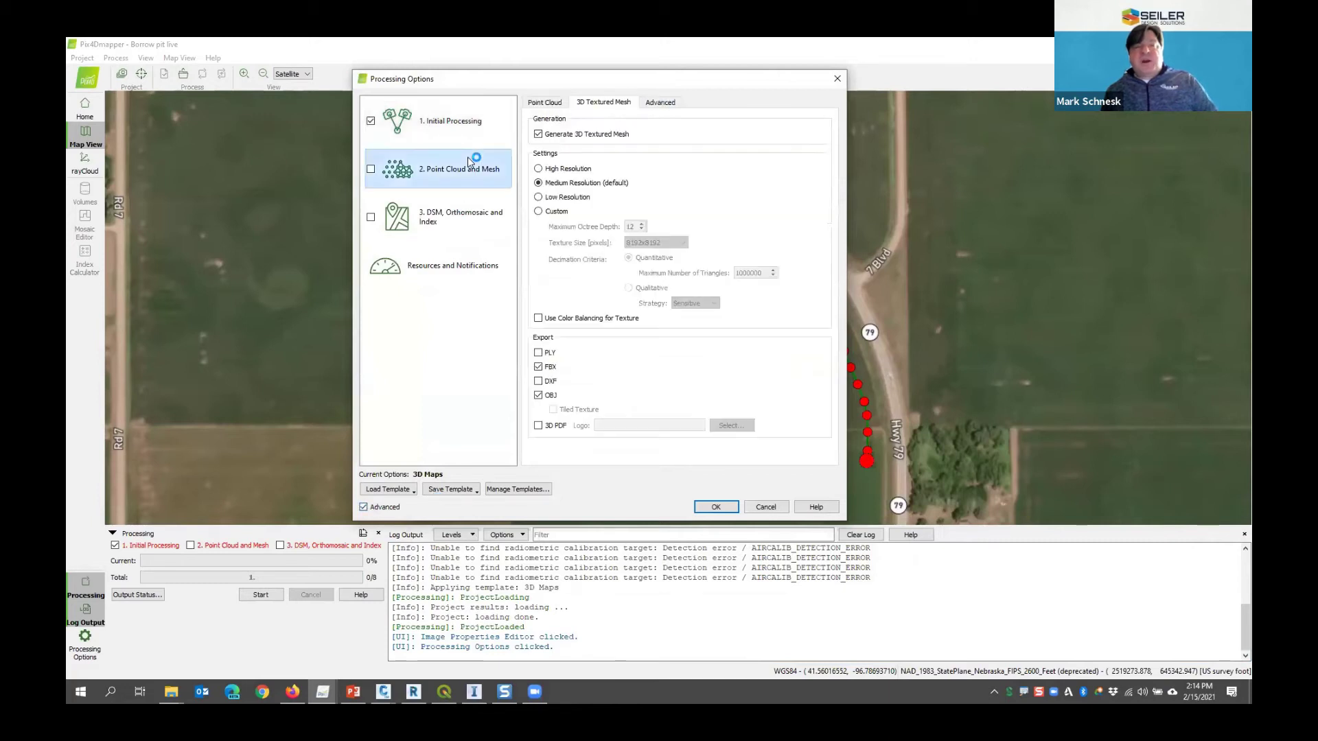
left_click(469, 218)
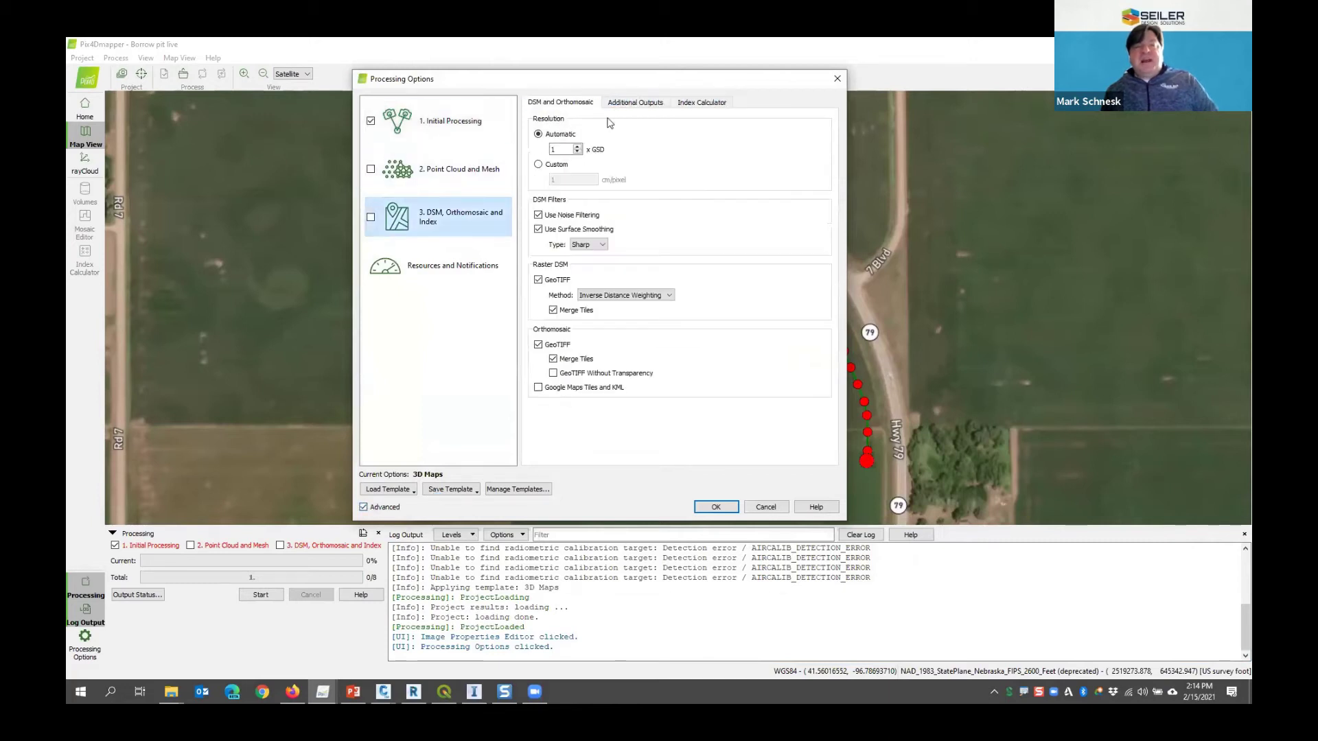
left_click(449, 131)
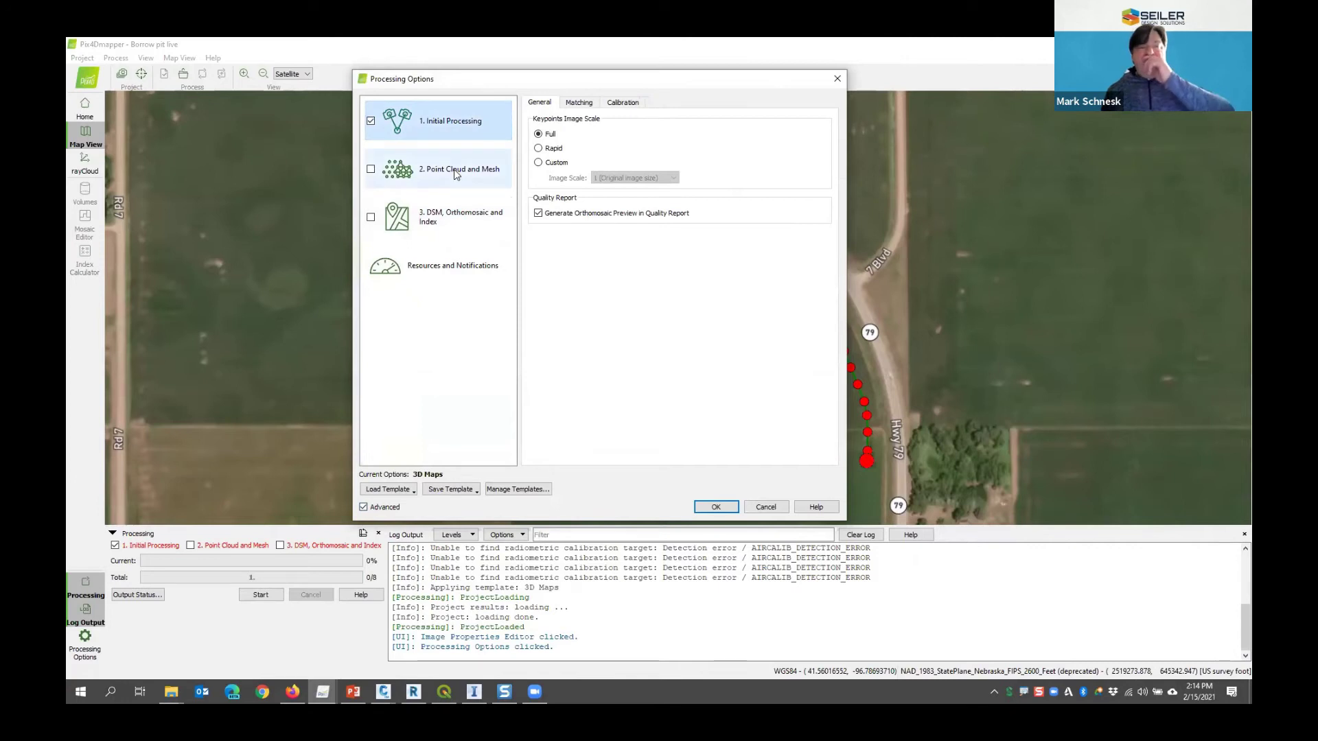
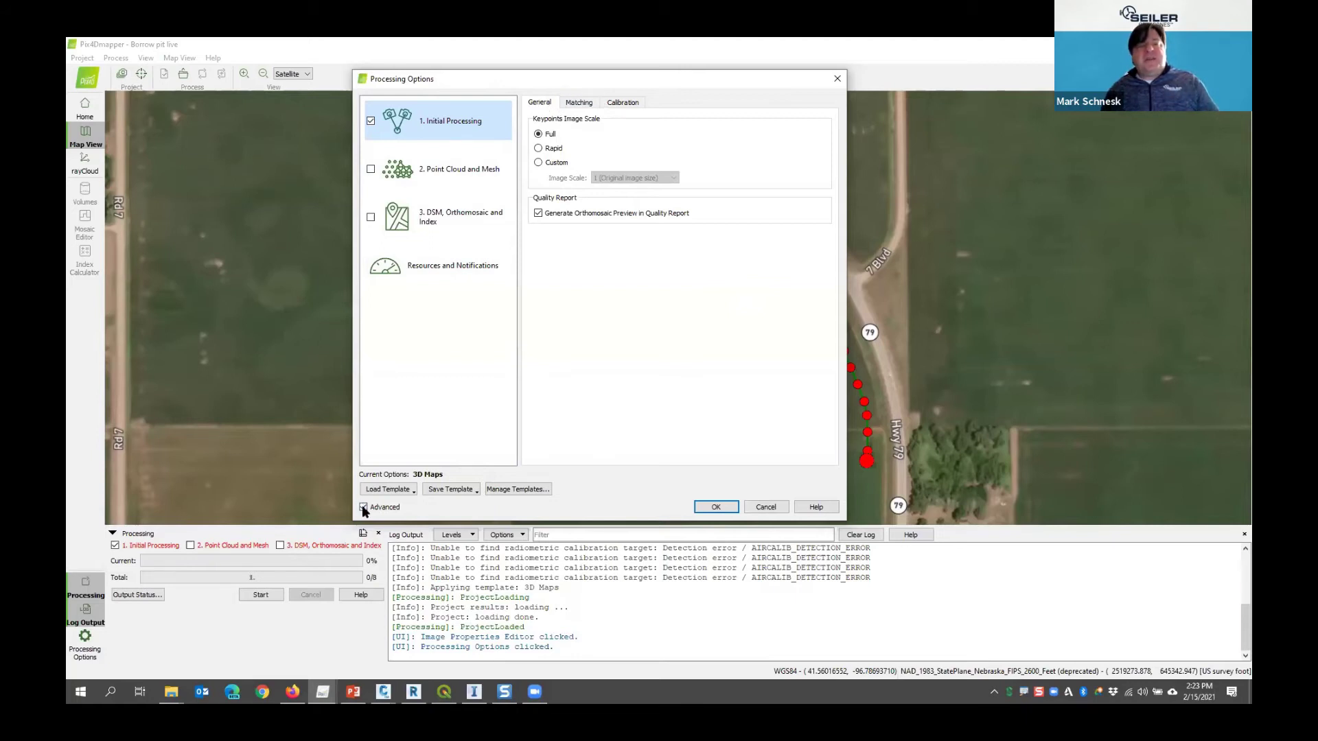
Try the Rapid and Custom keypoints image scales, including double and quarter image size, and return the scale to Full
left_click(553, 149)
left_click(553, 163)
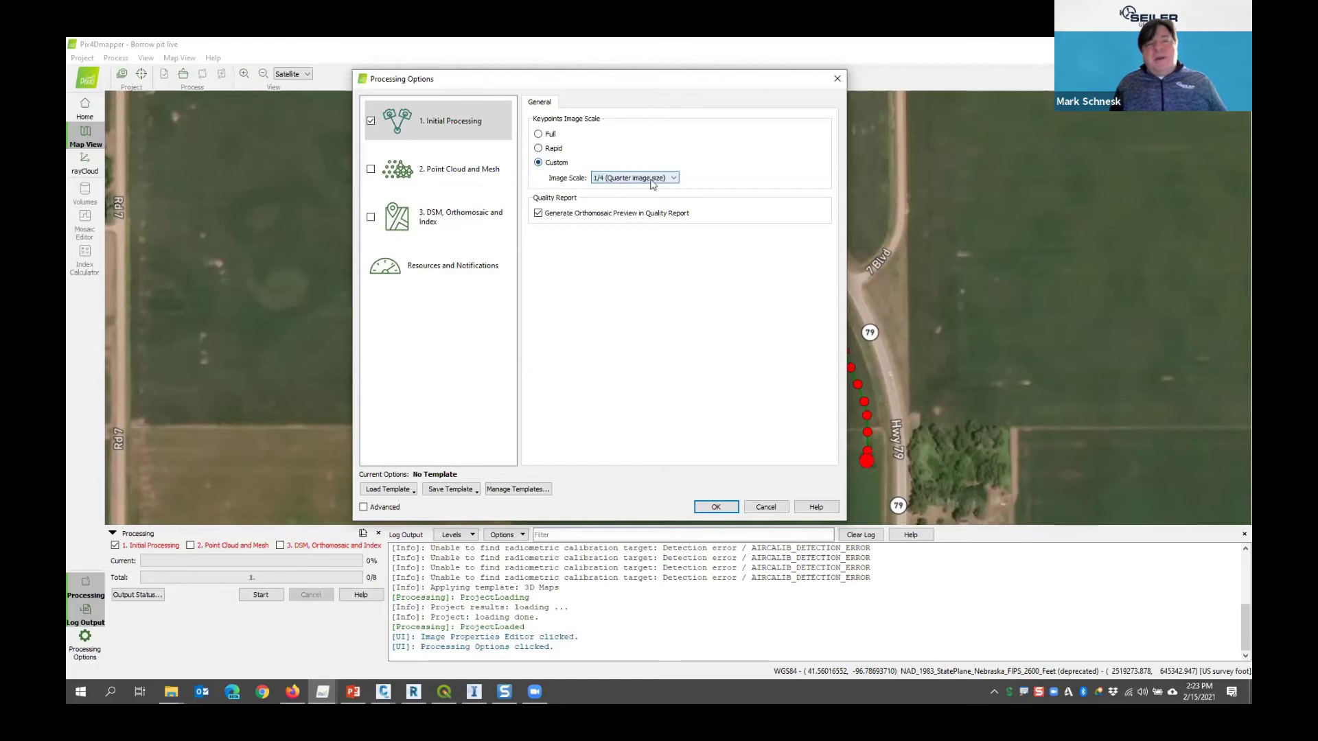
left_click(614, 179)
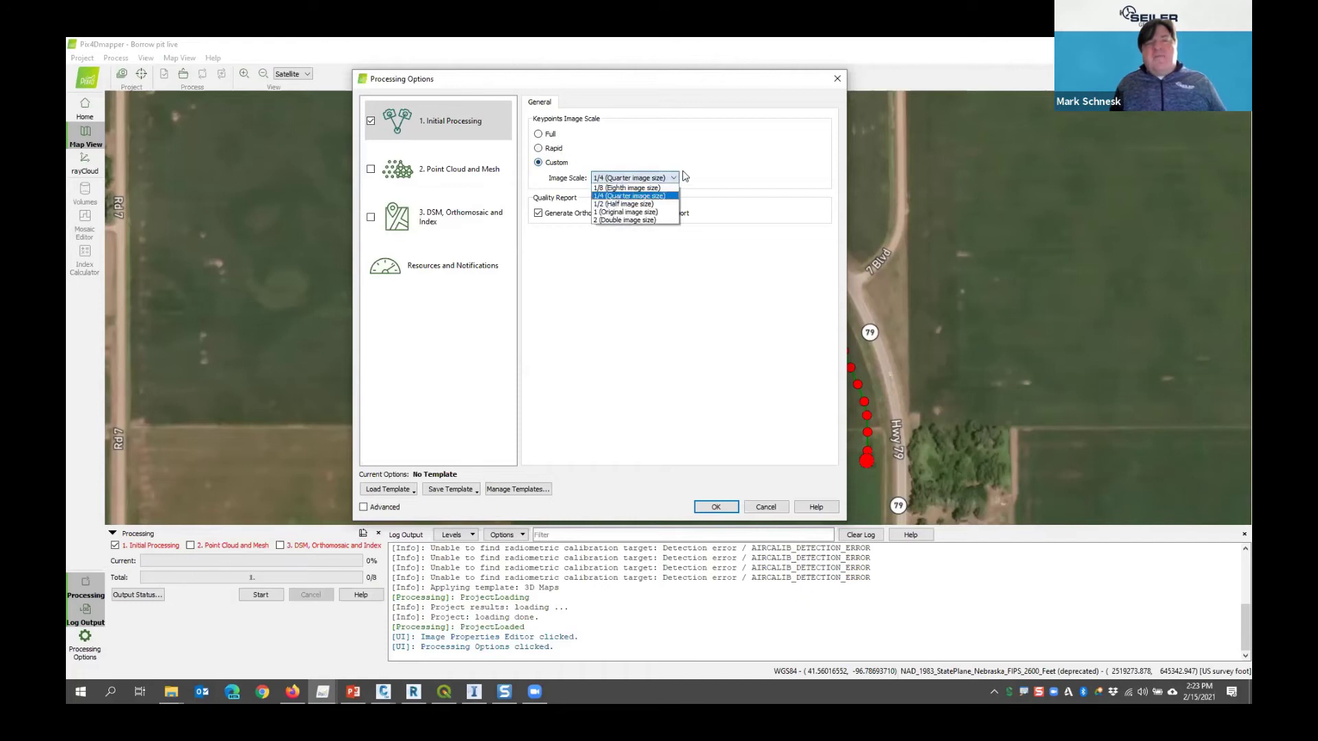
left_click(618, 220)
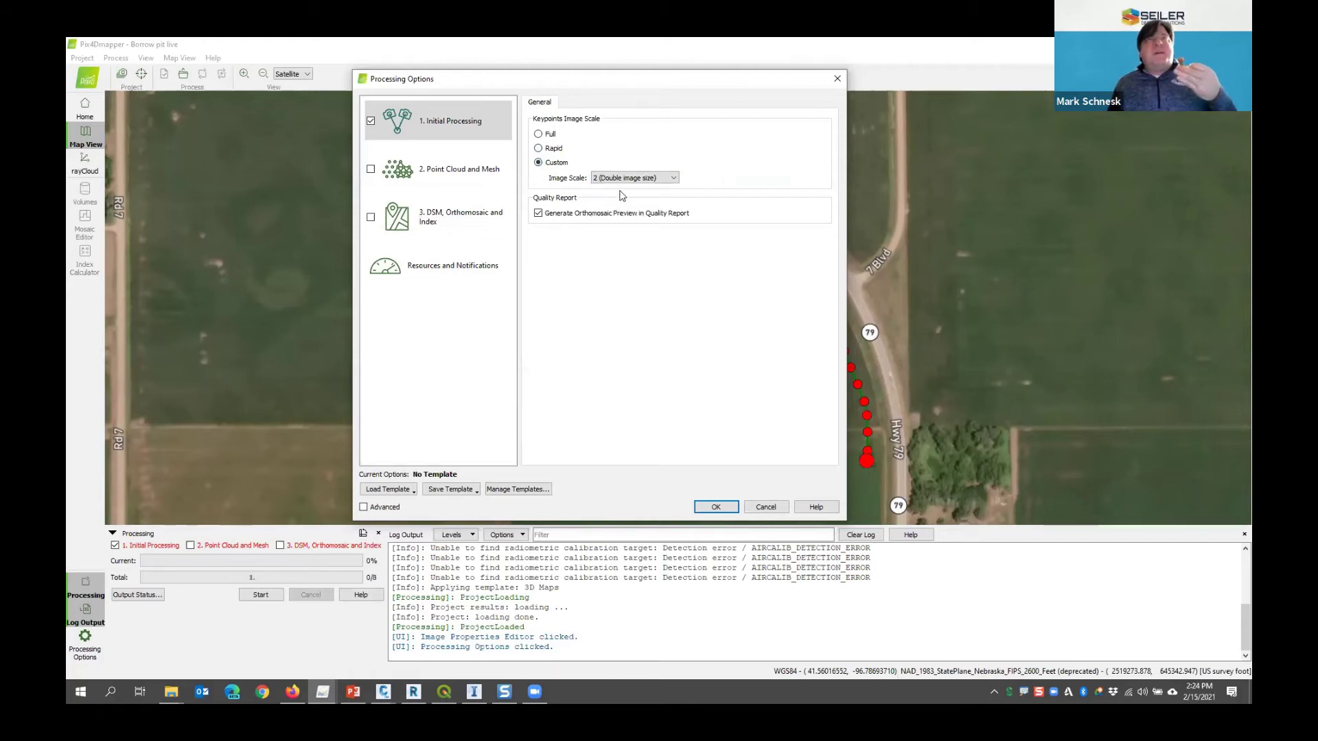
left_click(676, 179)
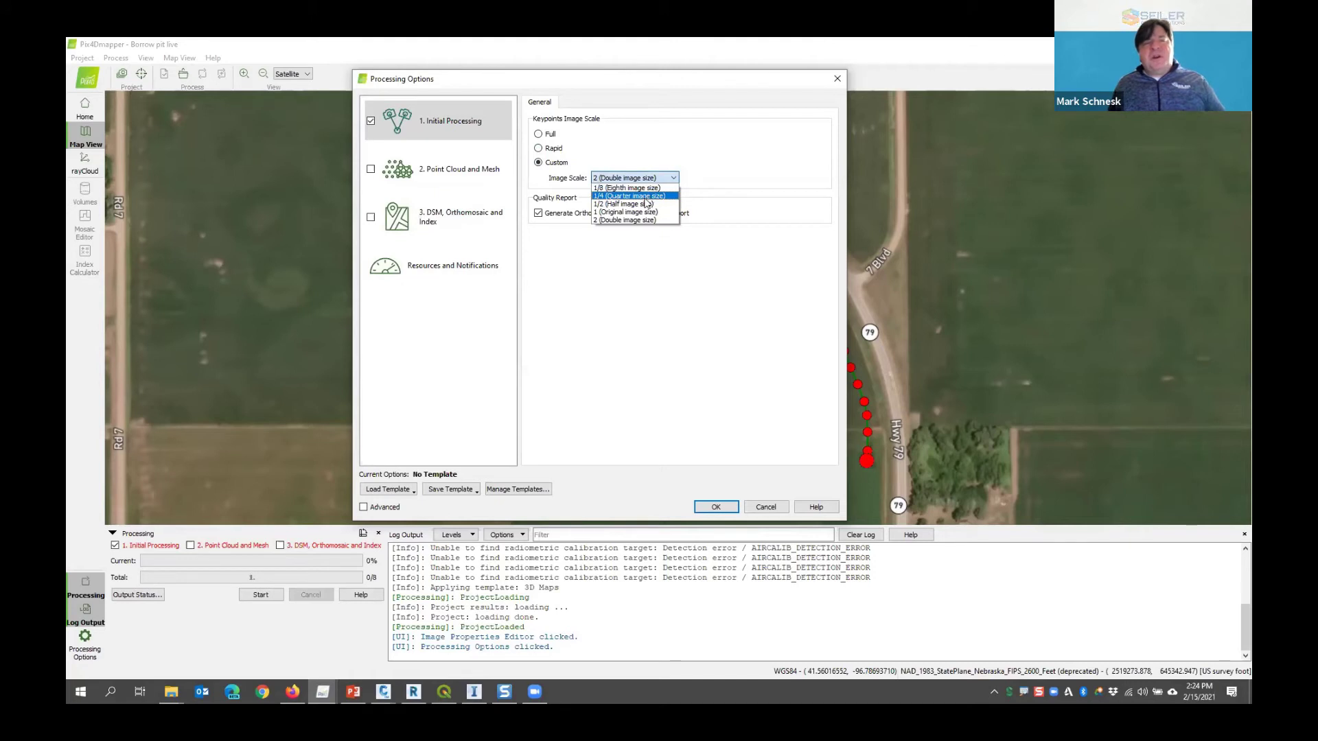
left_click(645, 196)
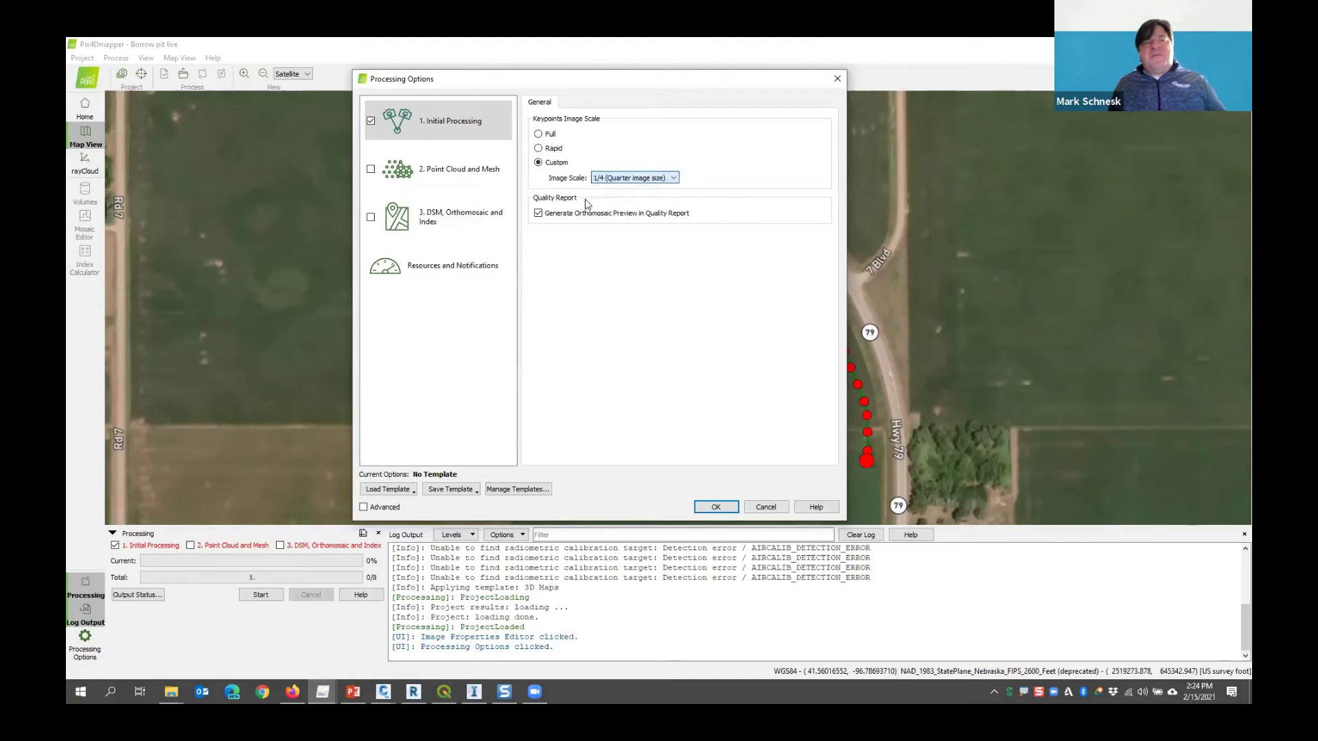
left_click(540, 135)
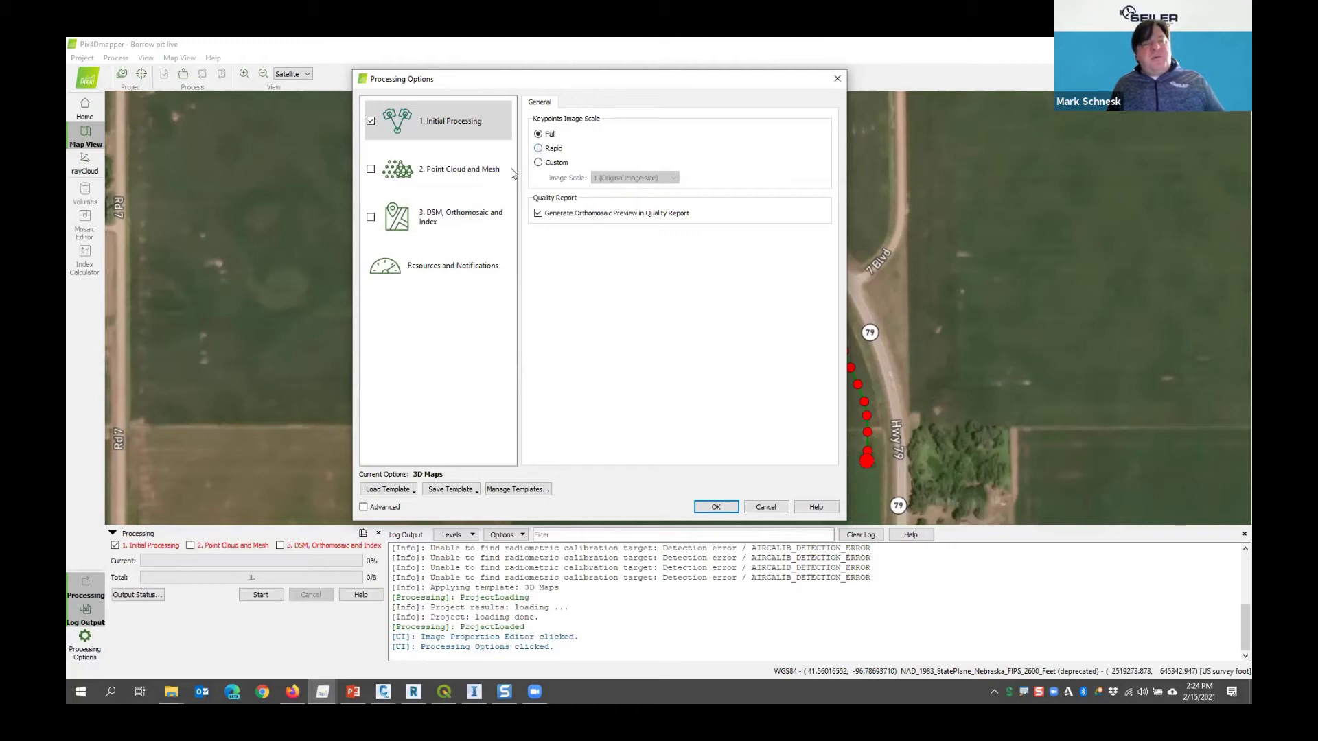
left_click(540, 149)
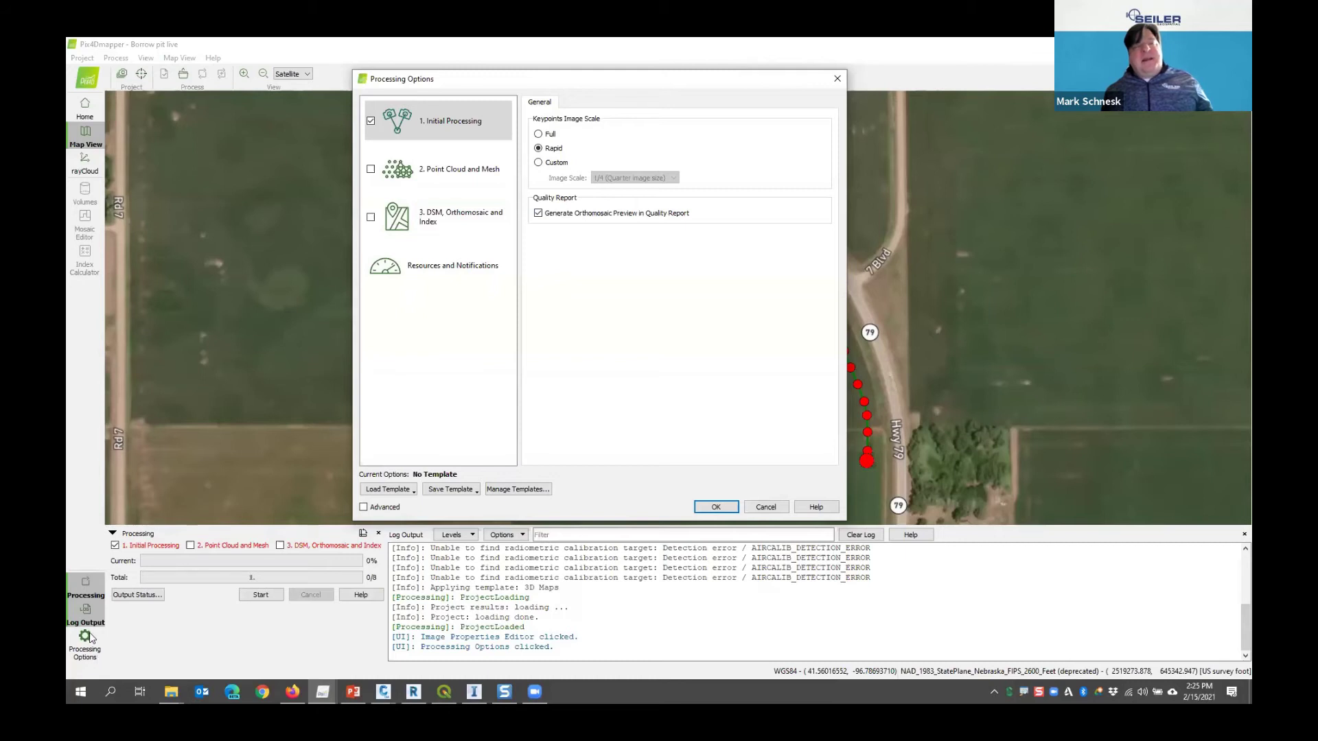
left_click(573, 140)
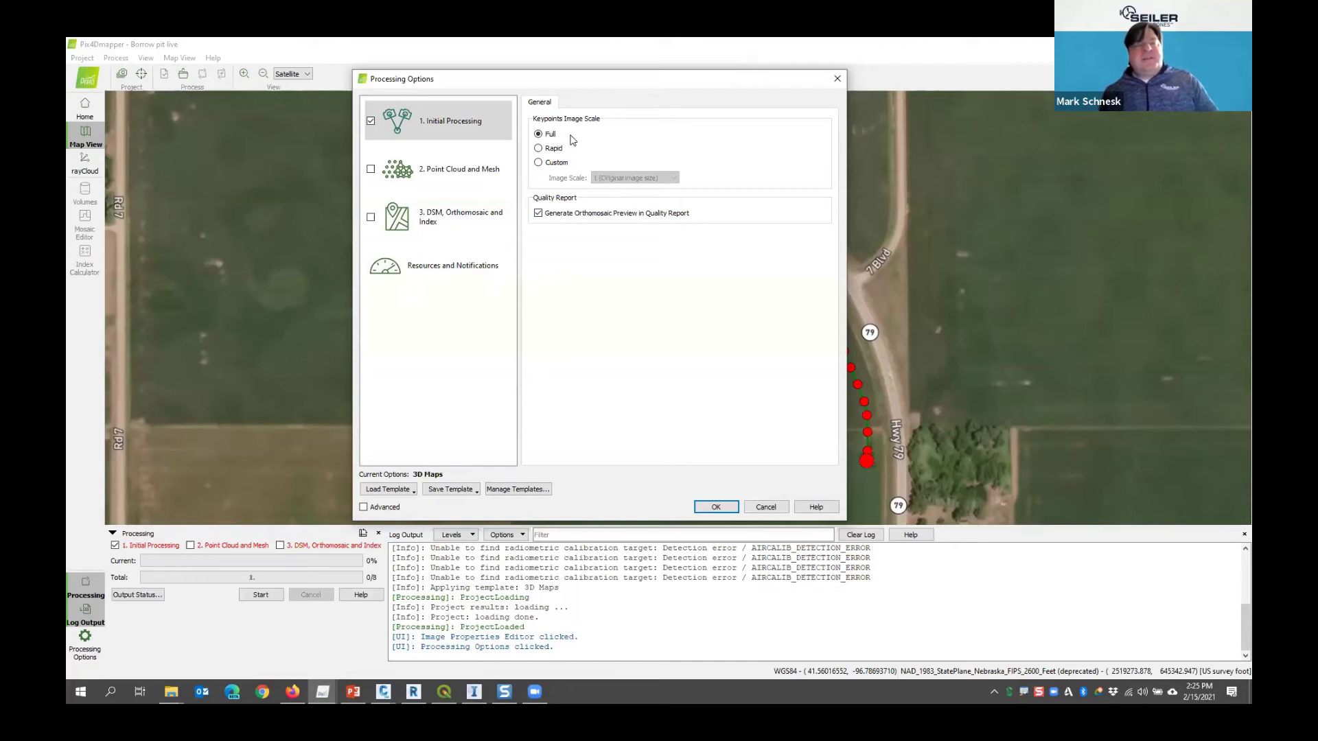
Show the advanced options and open the image matching settings for Initial Processing
left_click(366, 507)
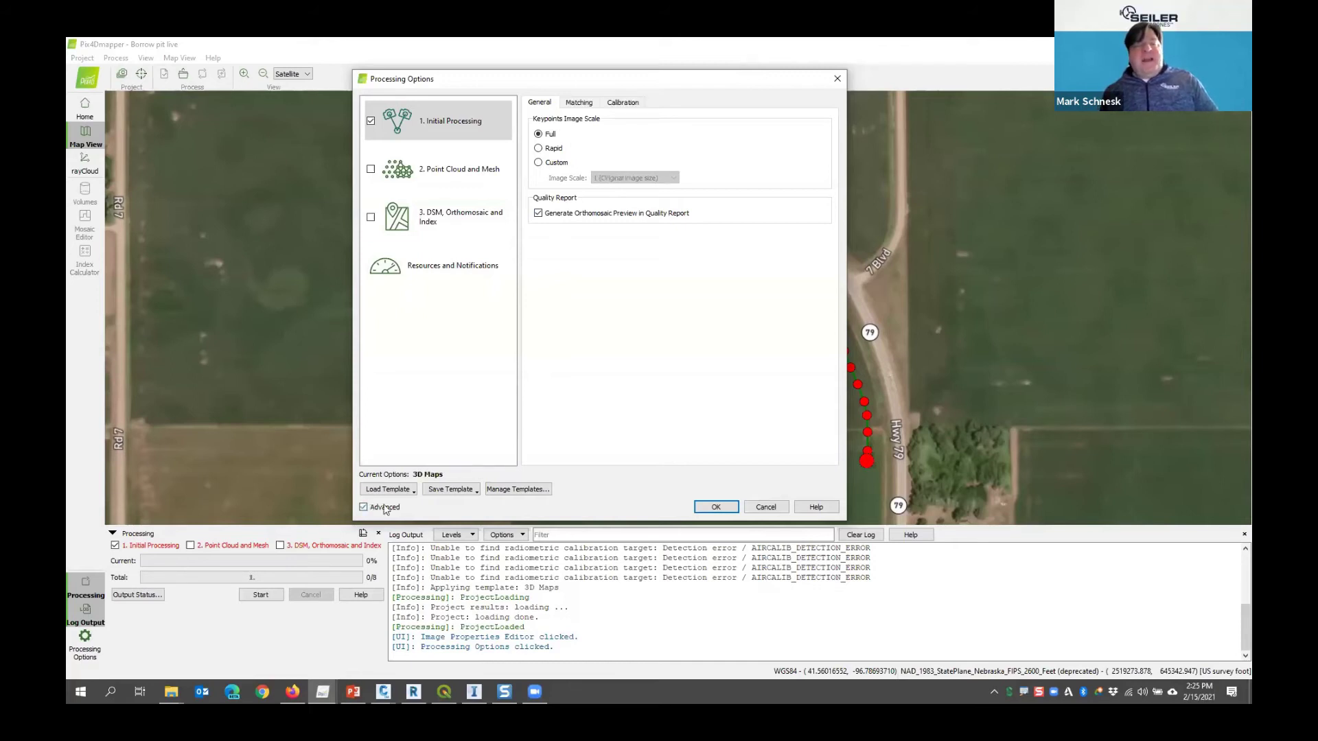
left_click(580, 104)
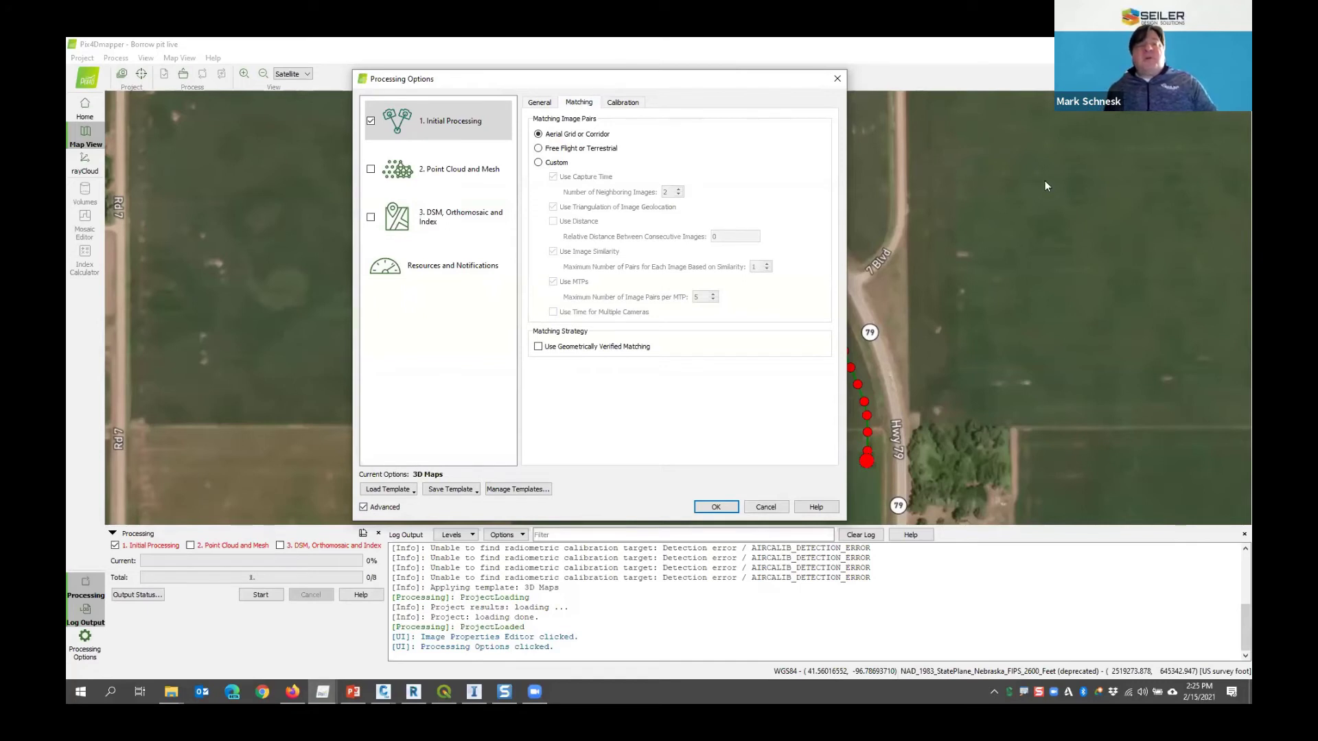
left_click_drag(480, 78, 996, 112)
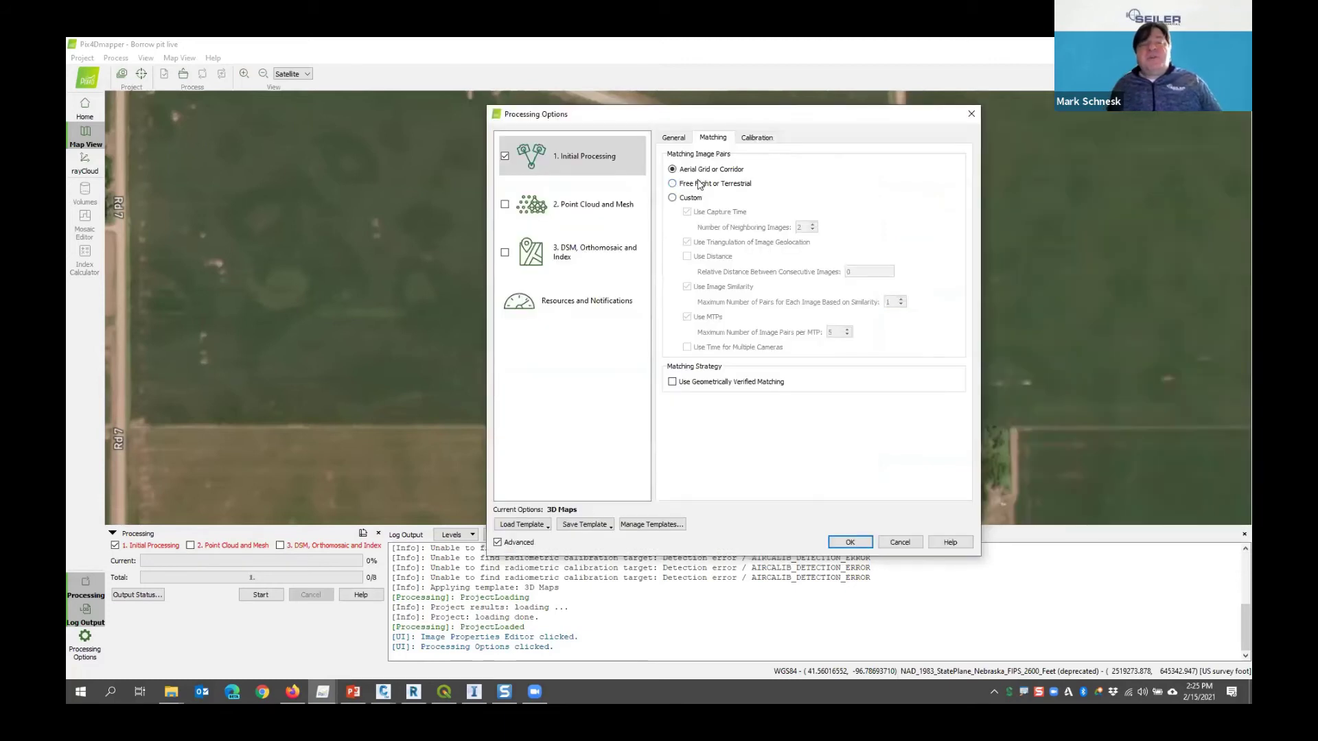
Try the Free Flight or Terrestrial and Custom image pair matching modes, and return to Aerial Grid or Corridor
left_click(700, 184)
left_click(673, 198)
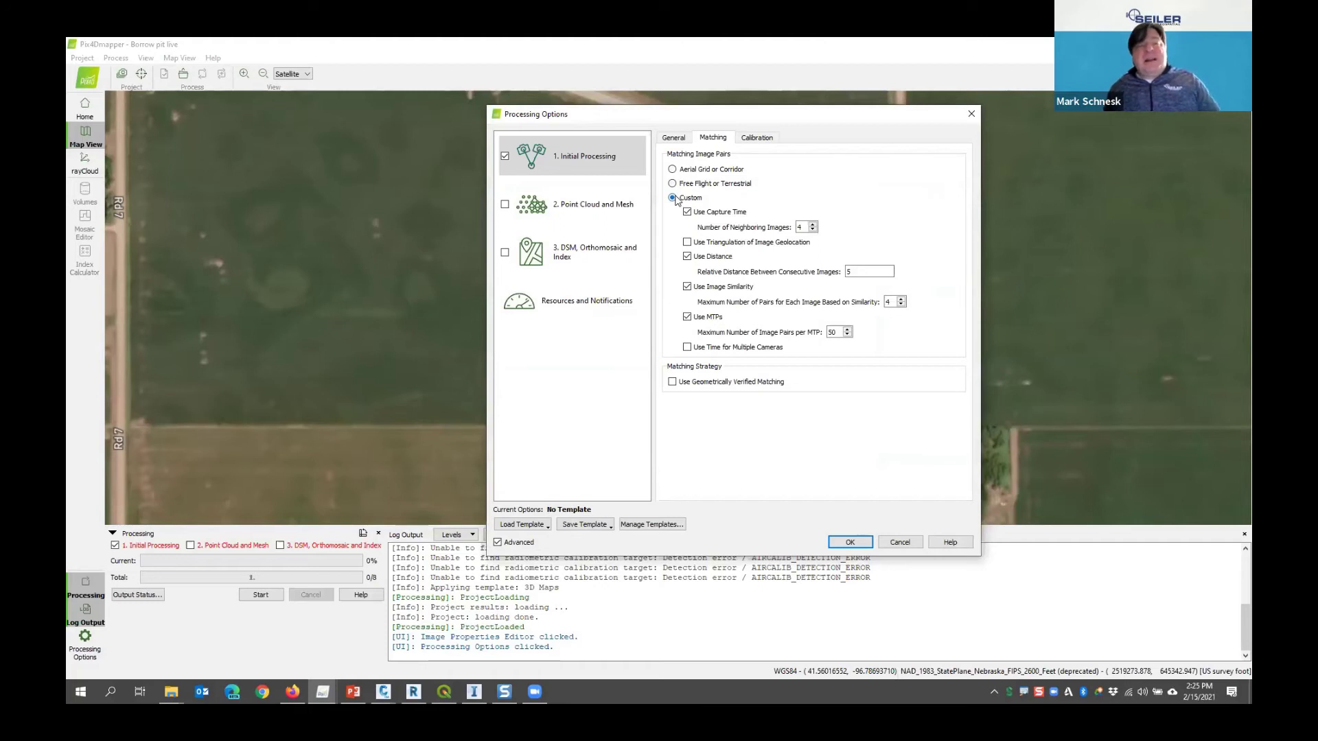
left_click(672, 170)
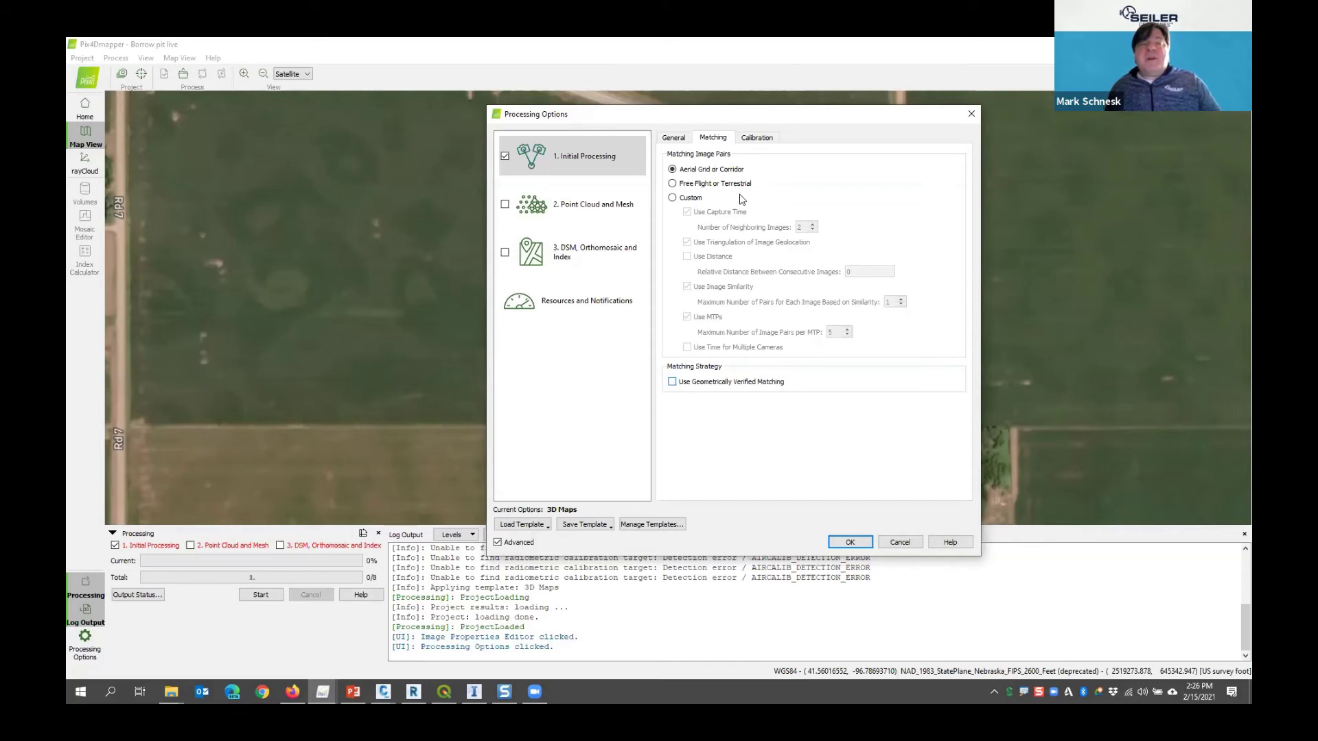
Open the Initial Processing calibration settings, try a custom target of 10000 keypoints, and return the target to Automatic
left_click(756, 137)
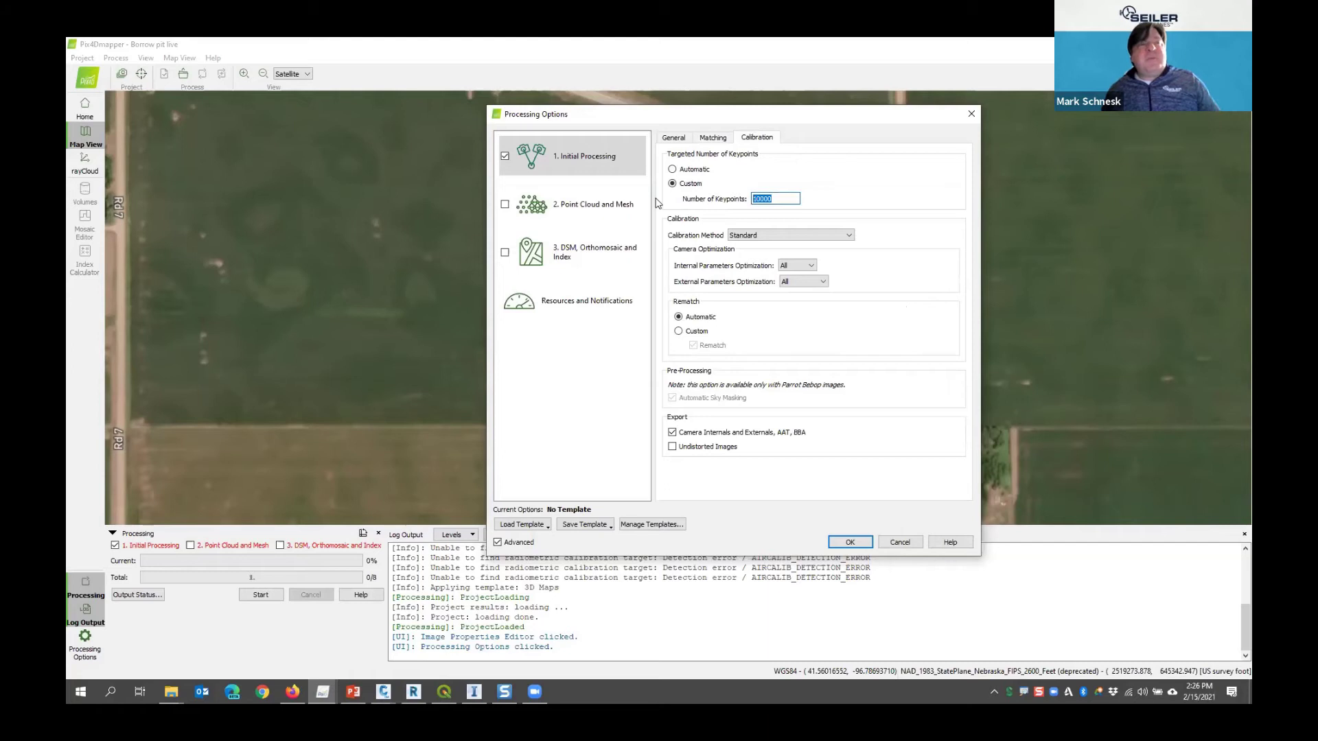
left_click(689, 179)
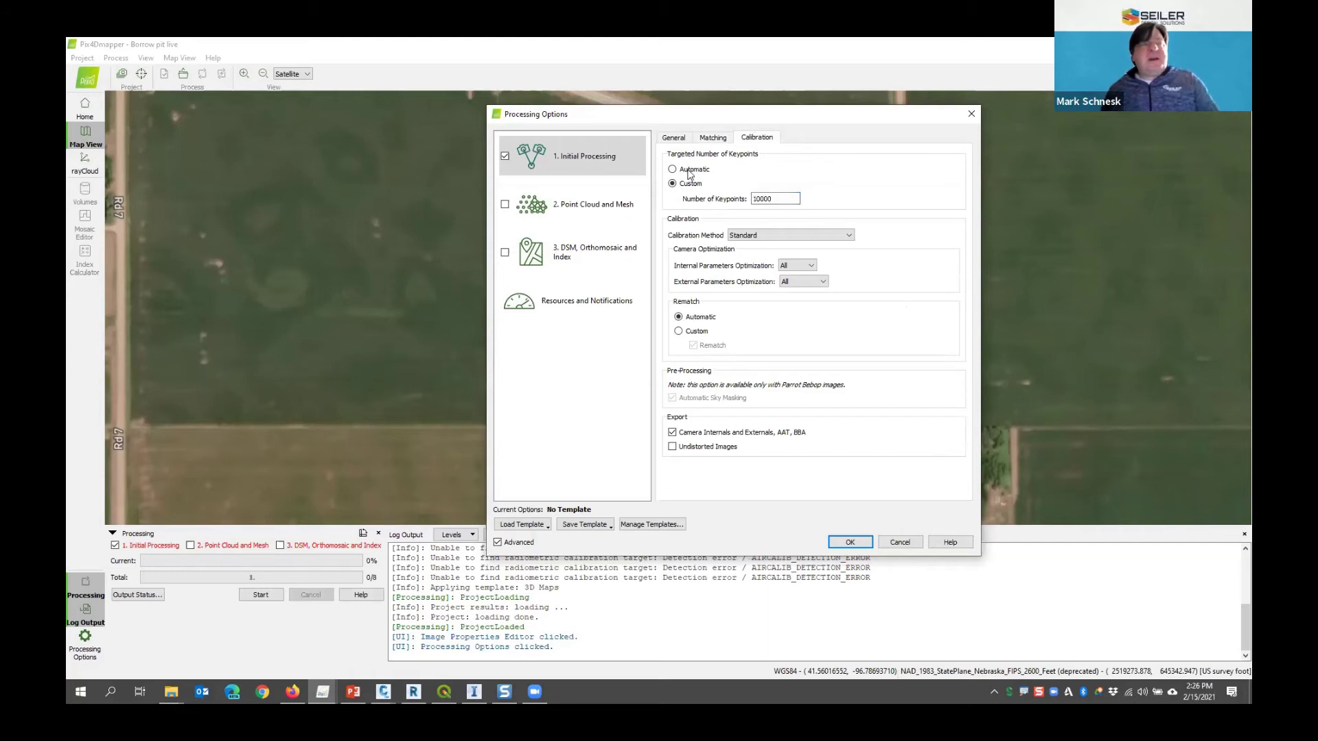
left_click(690, 171)
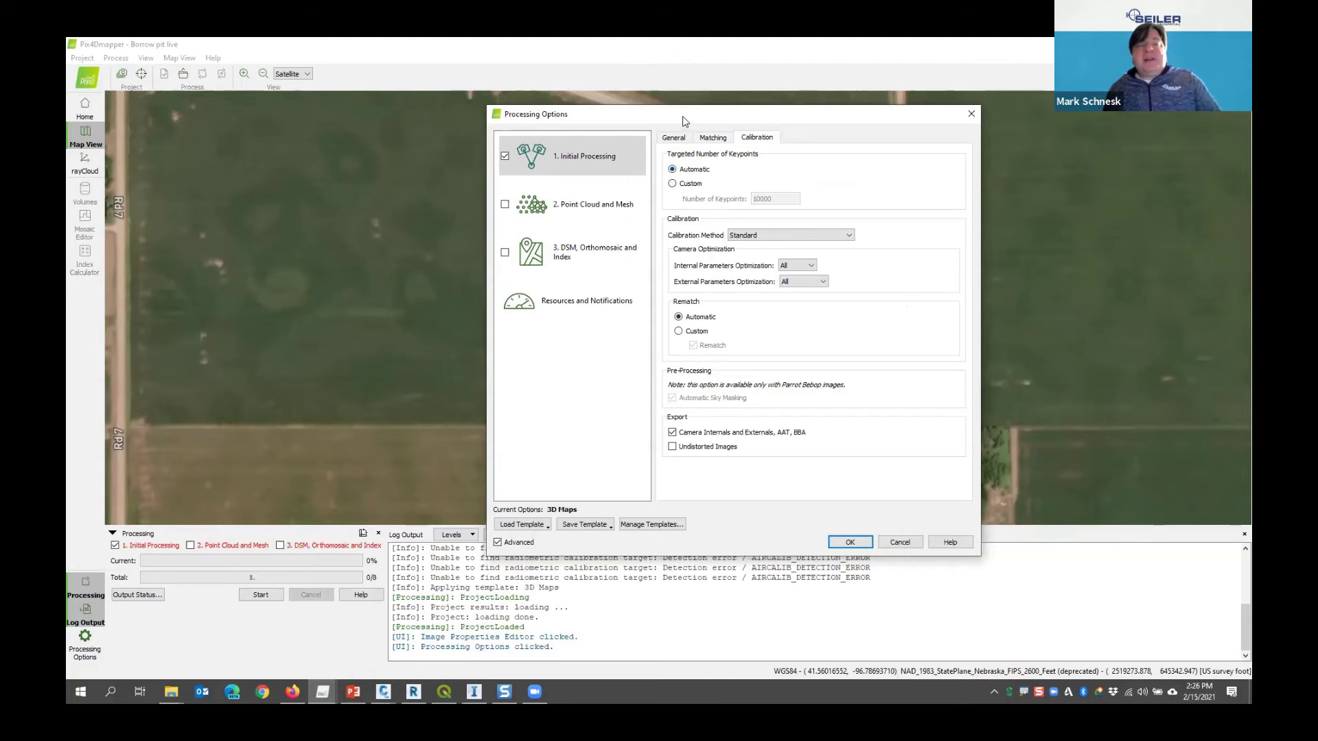
left_click_drag(682, 118, 613, 388)
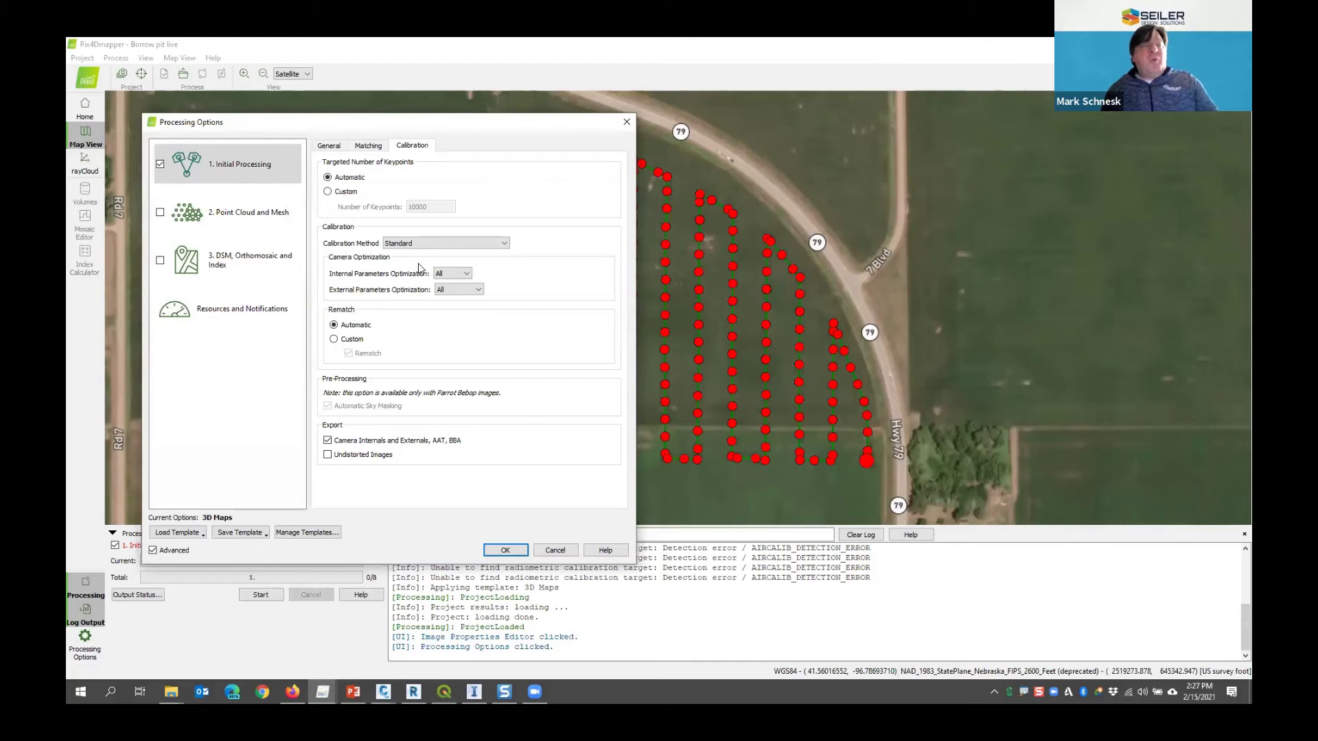
key("Down")
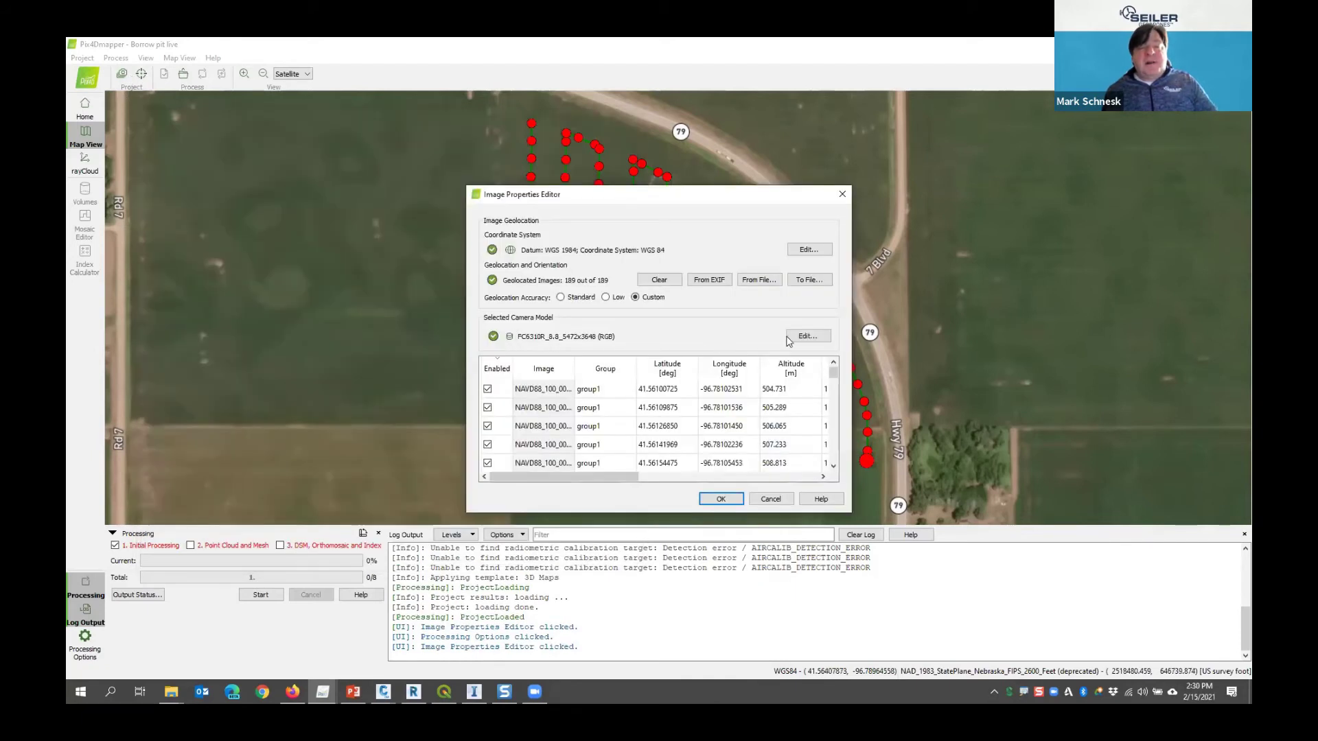
Review the FC6310R camera model parameters from the image properties, and close both dialogs without saving changes
left_click(789, 338)
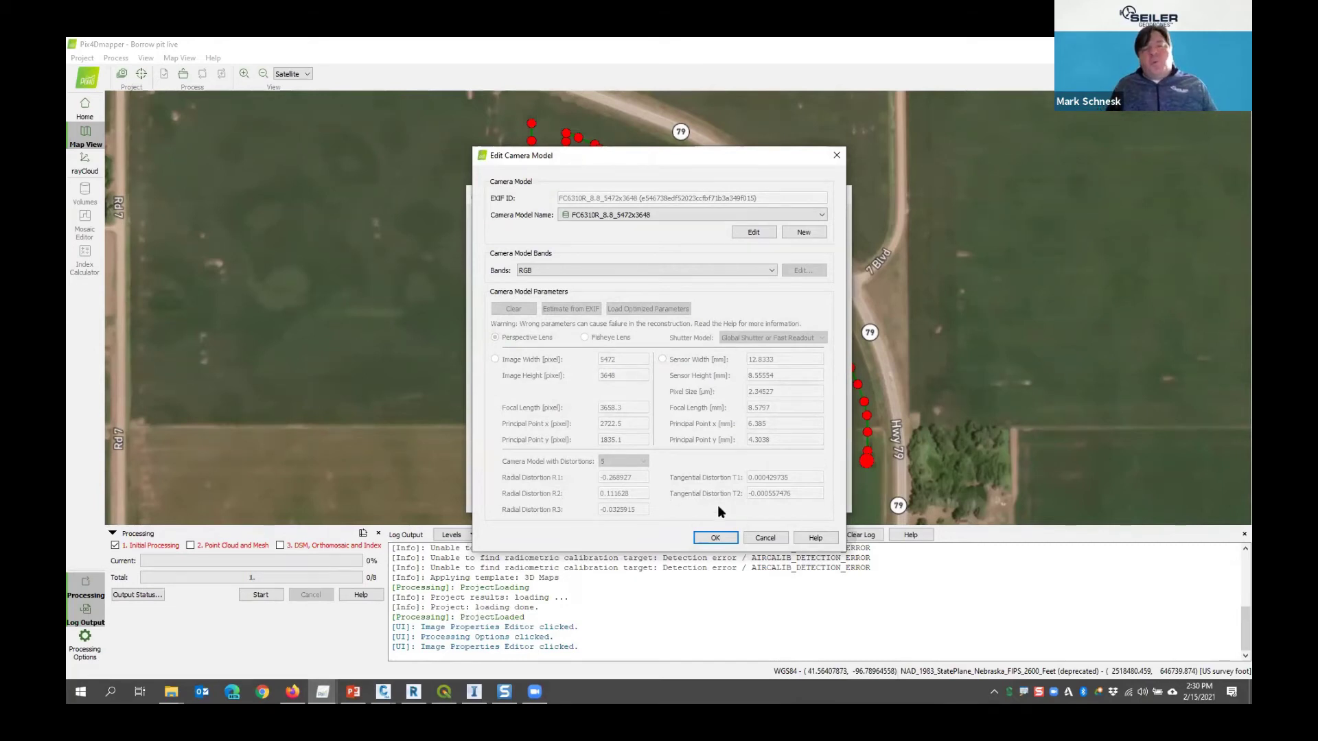
left_click(770, 542)
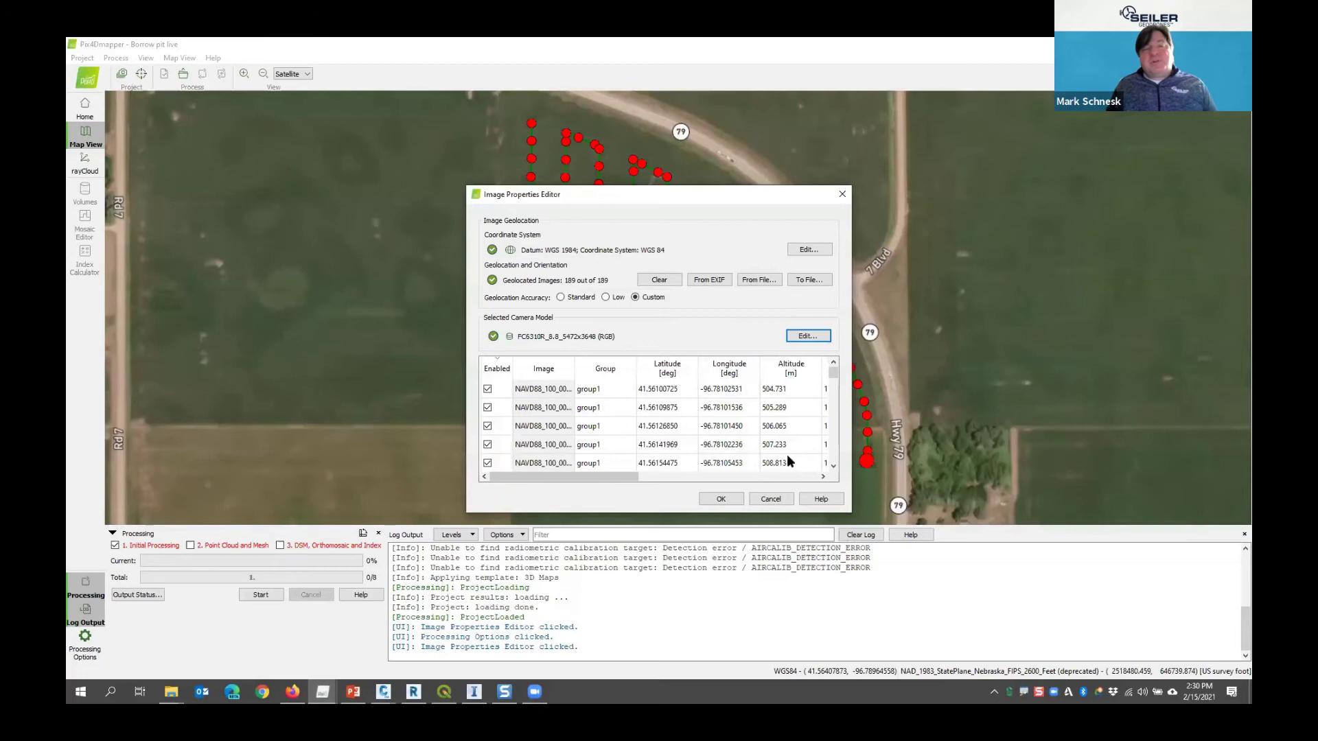
left_click(777, 503)
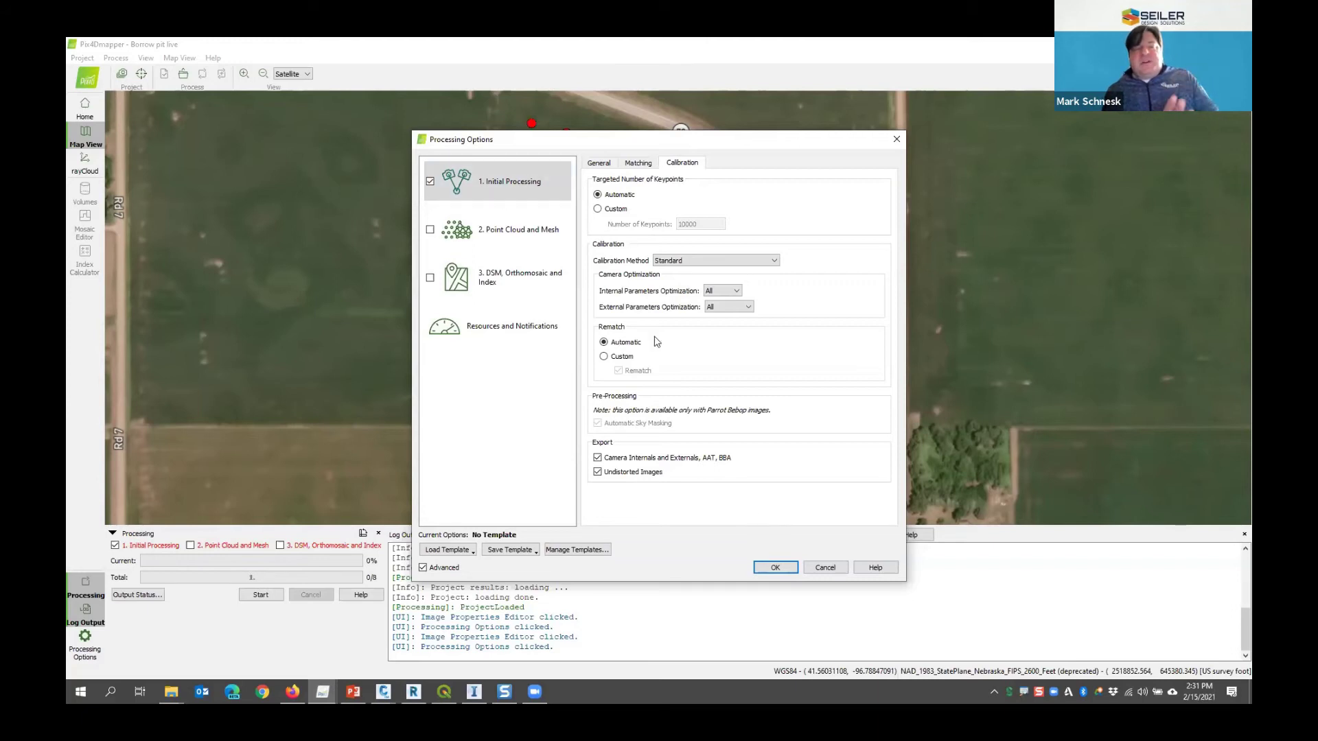
Apply the processing options with undistorted images export enabled, and start Initial Processing, cancelling the run during keypoint computation
left_click(794, 567)
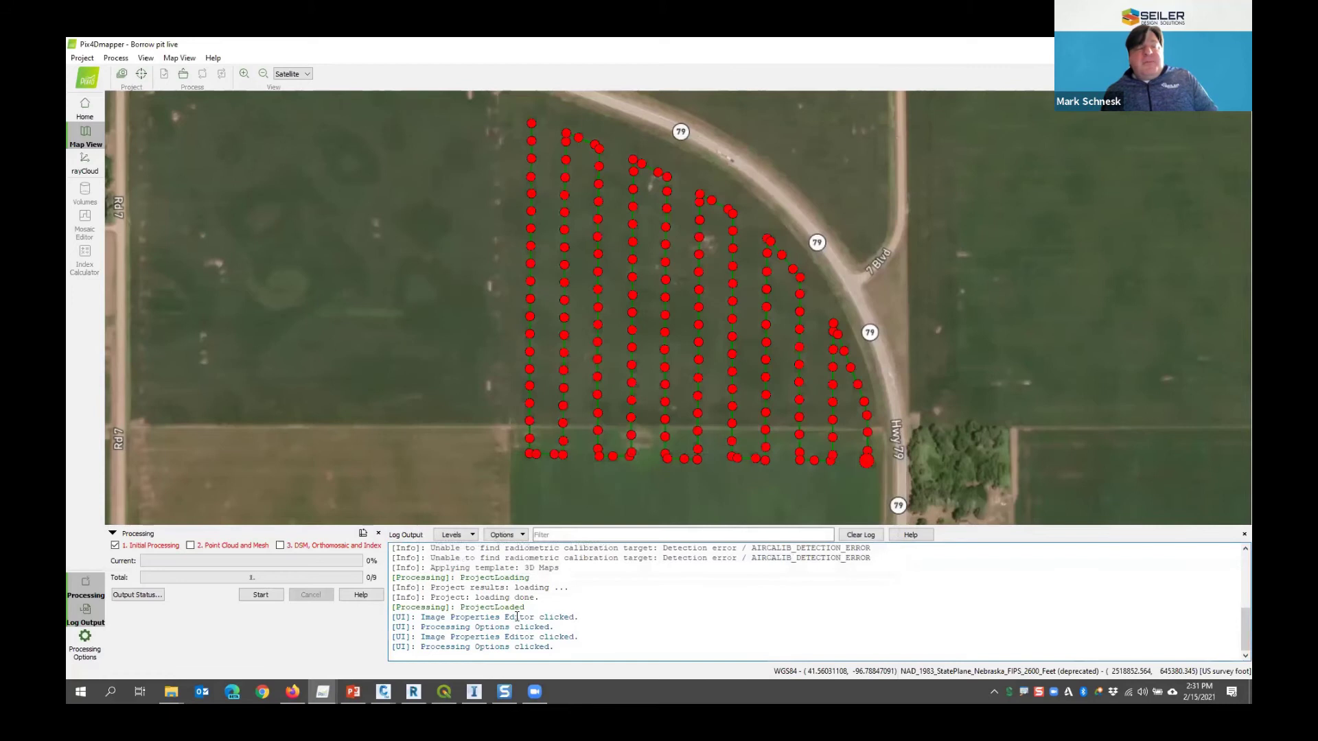
left_click(263, 595)
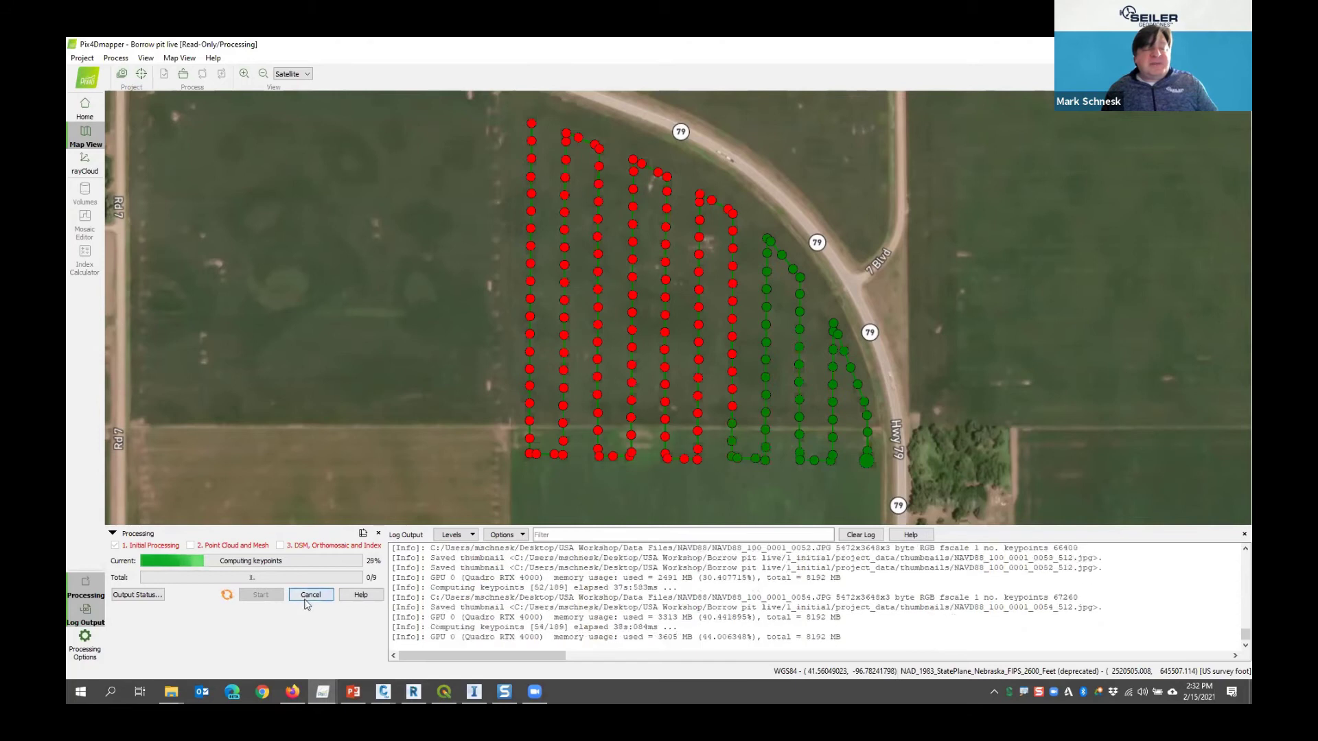
left_click(309, 595)
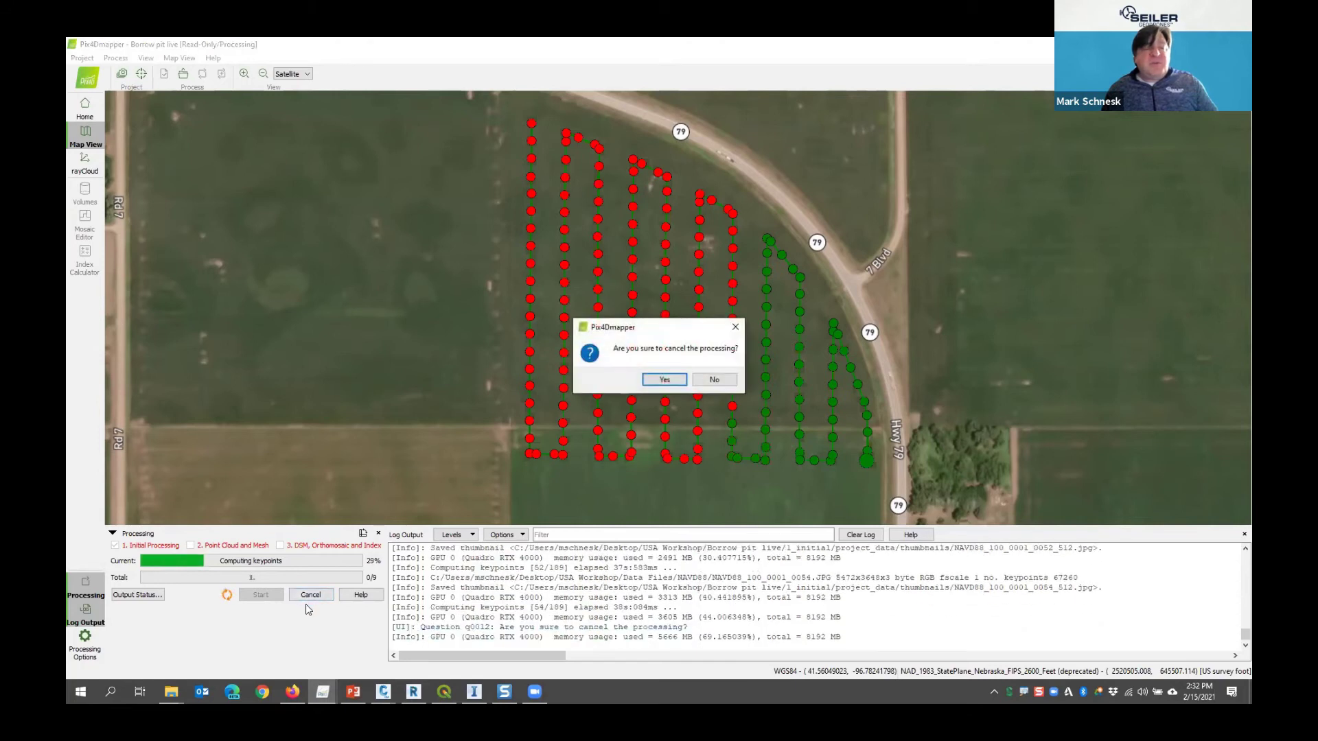
left_click(664, 379)
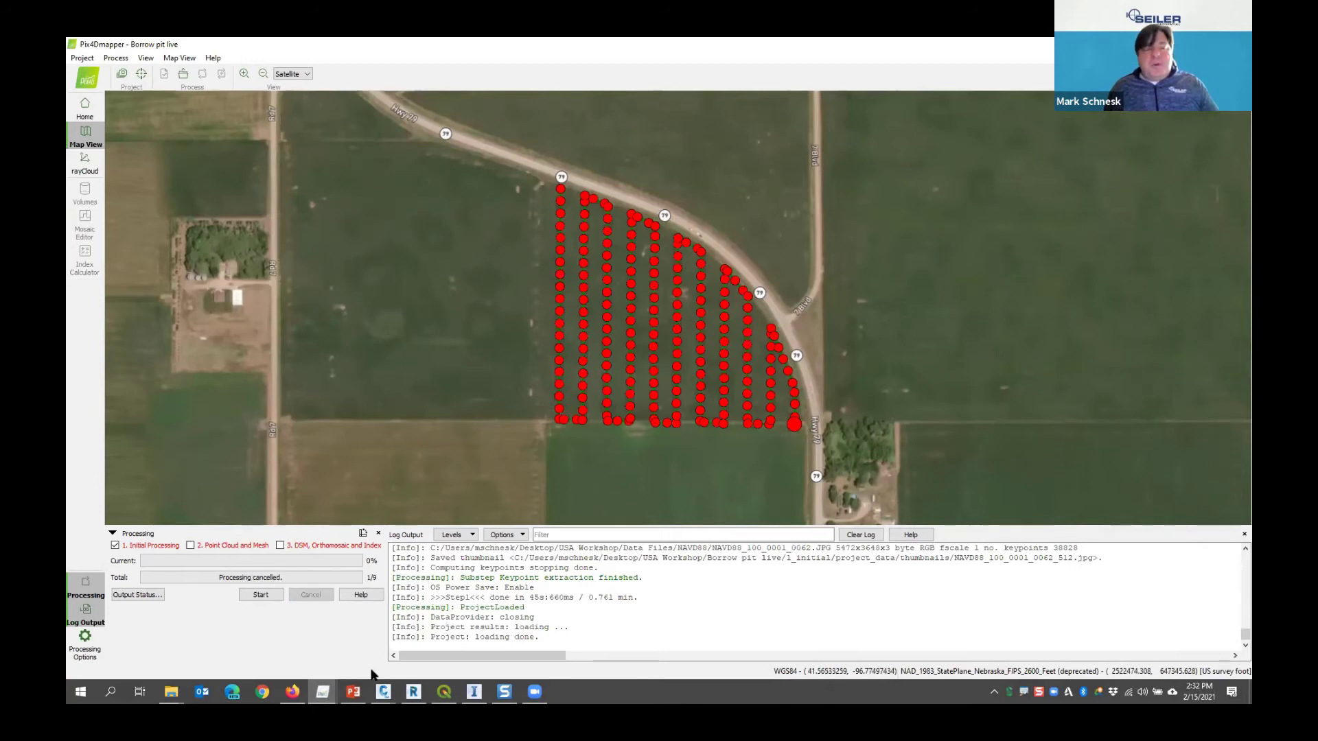
Switch to the already processed Pix4Dmapper project "1-Borrow Pit Initial" and show it in the rayCloud
key("alt+Tab")
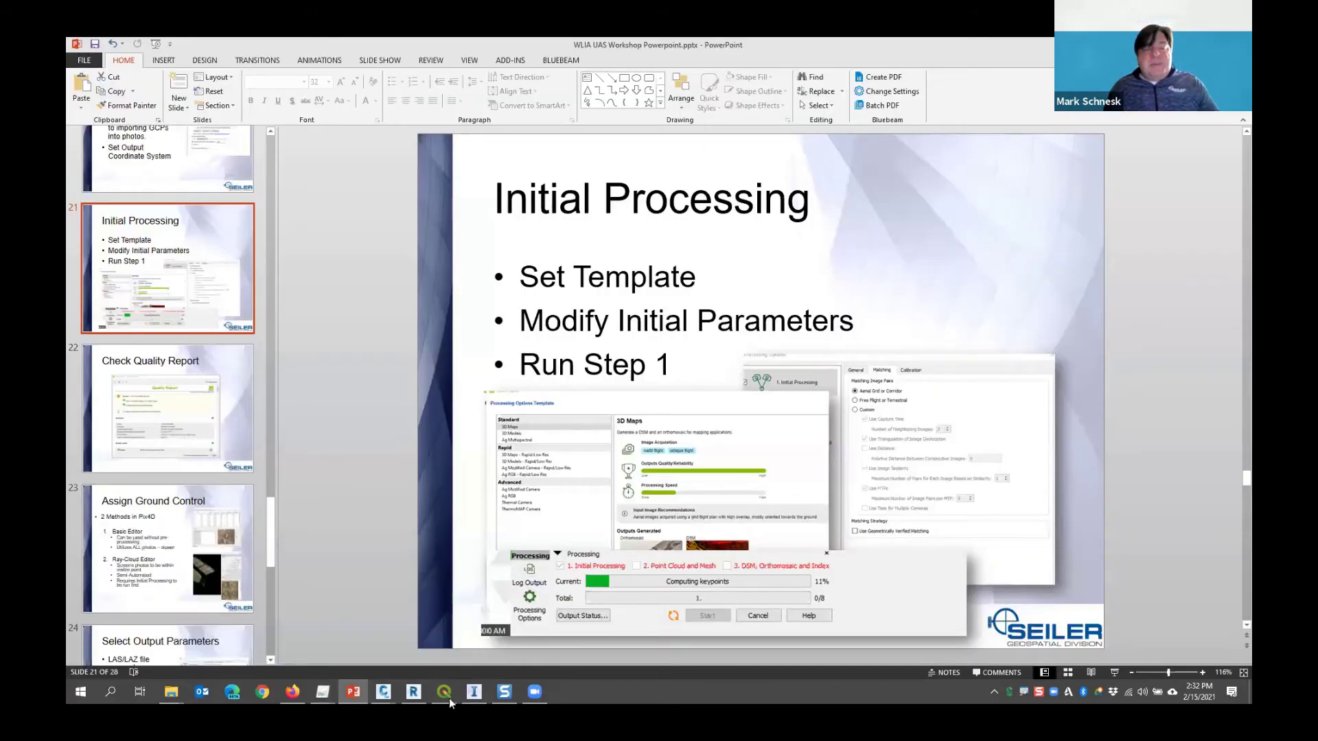
mouse_move(319, 691)
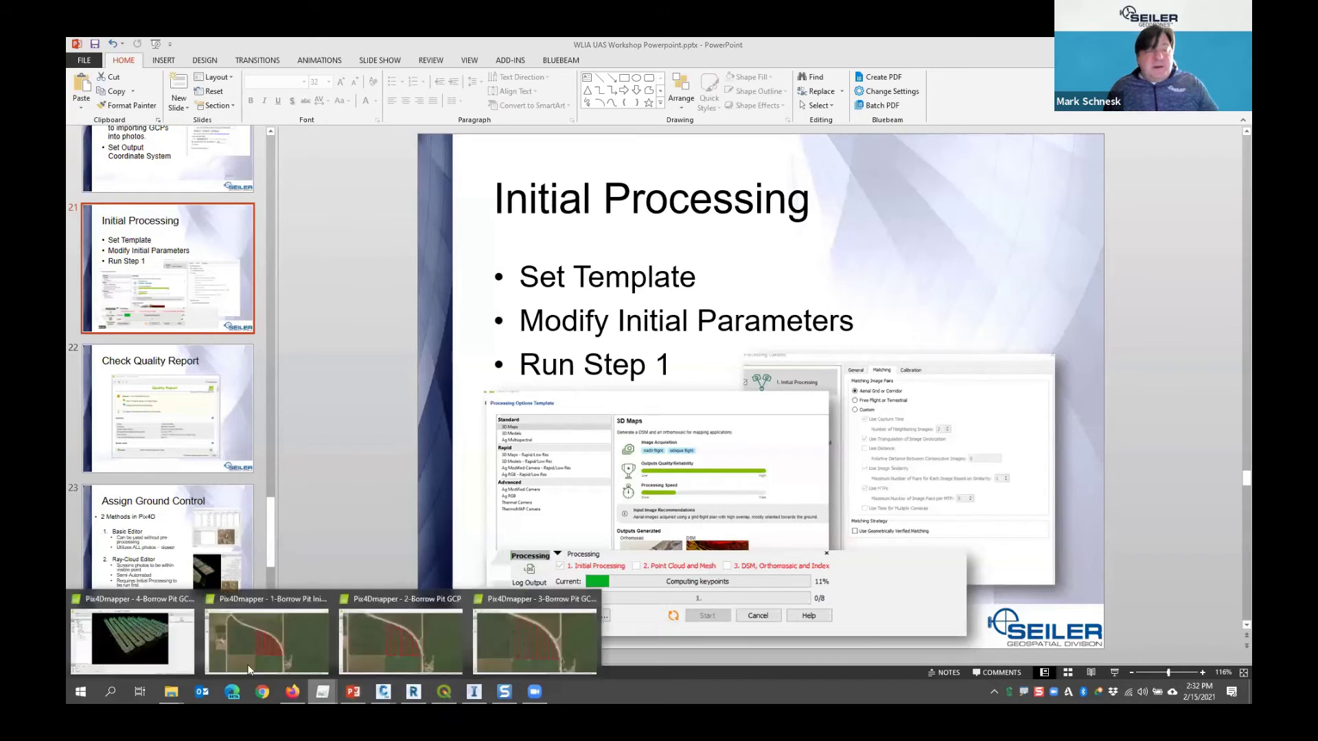
left_click(273, 643)
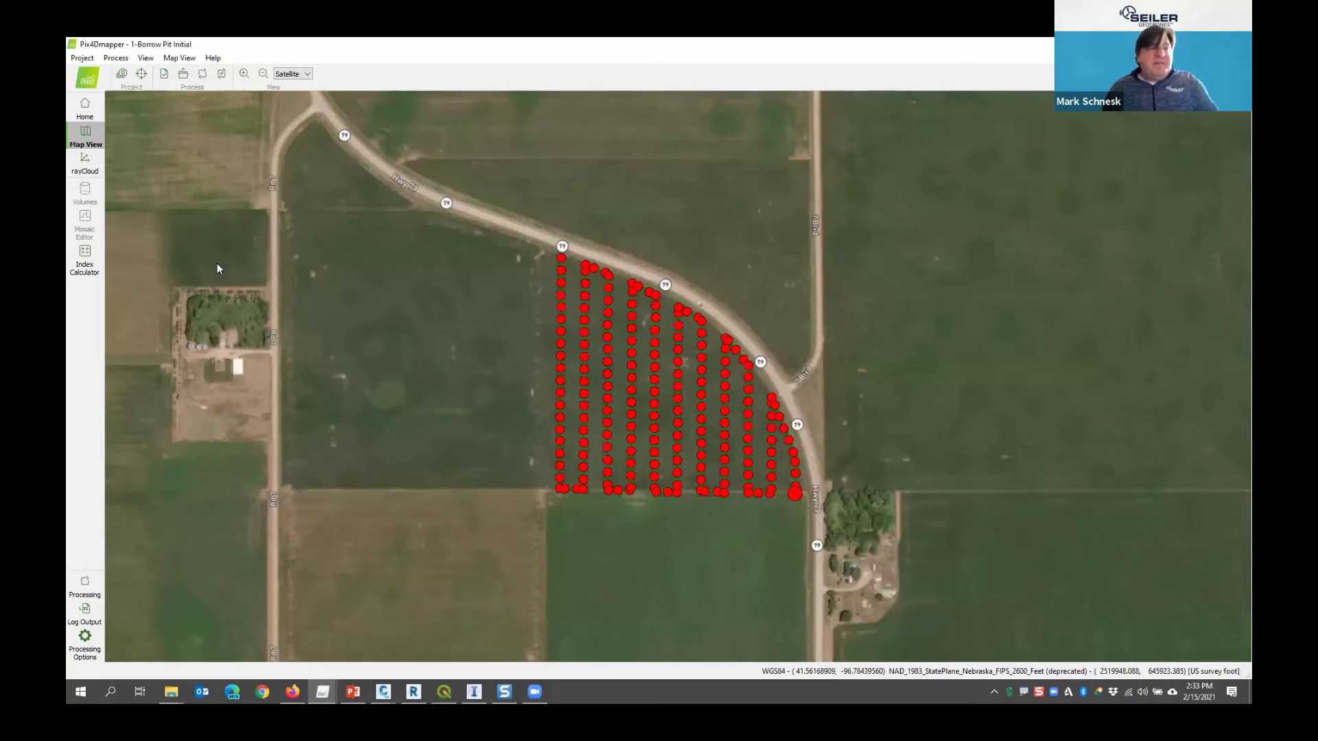
left_click(85, 168)
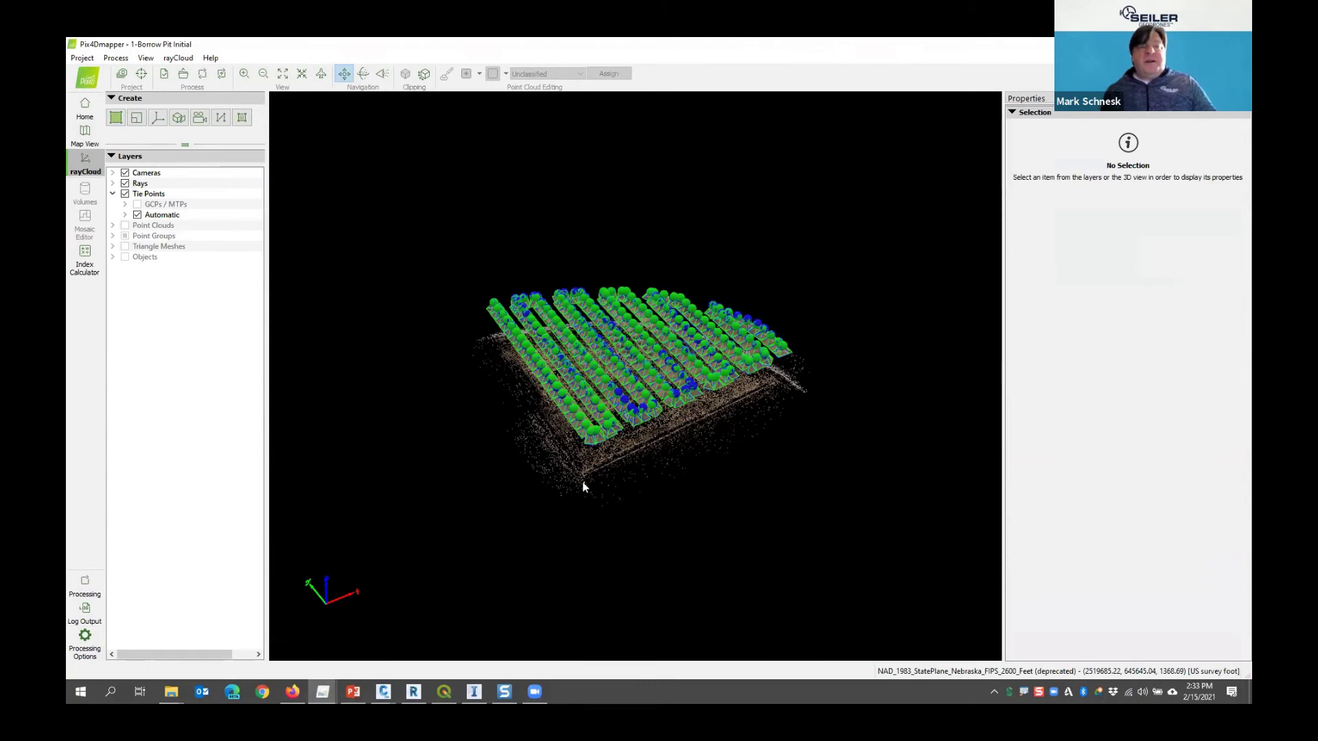
Examine the initial and computed camera positions above the tie points, close up and from several angles
scroll(620, 476, "up", 10)
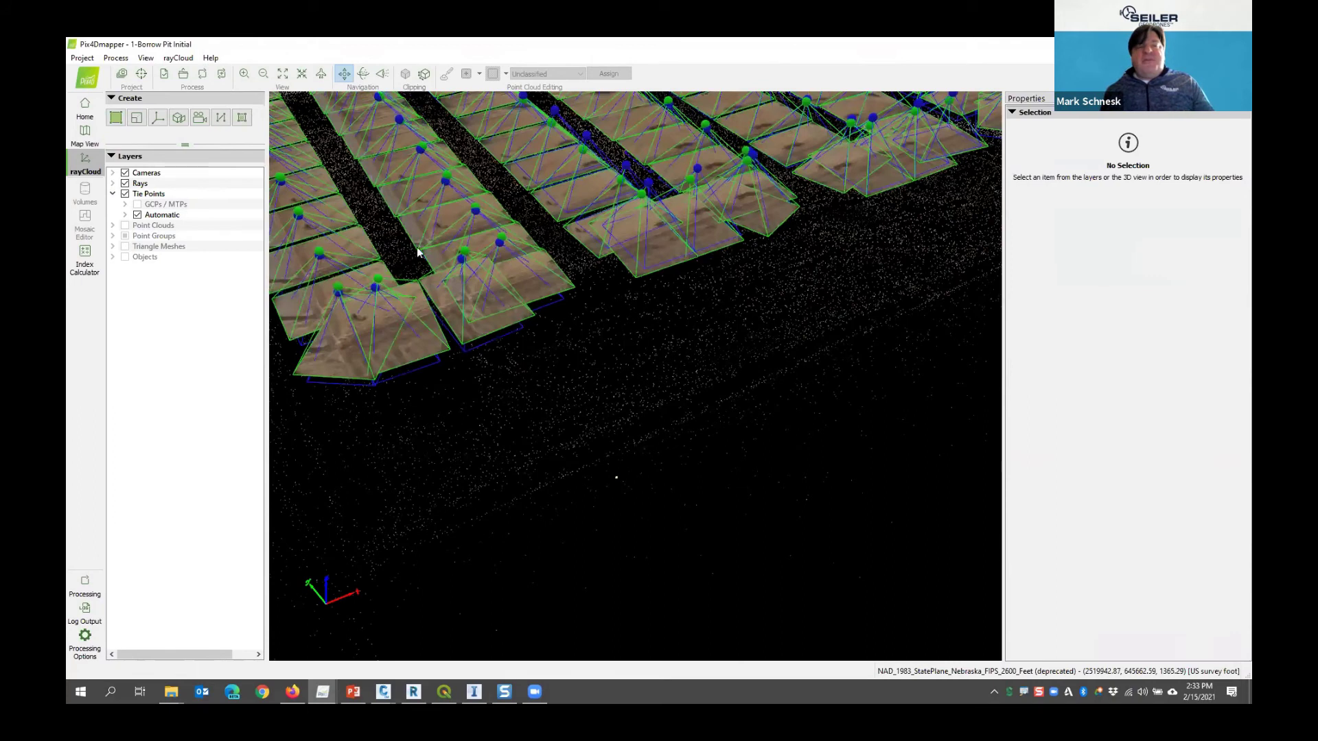
scroll(623, 330, "down", 5)
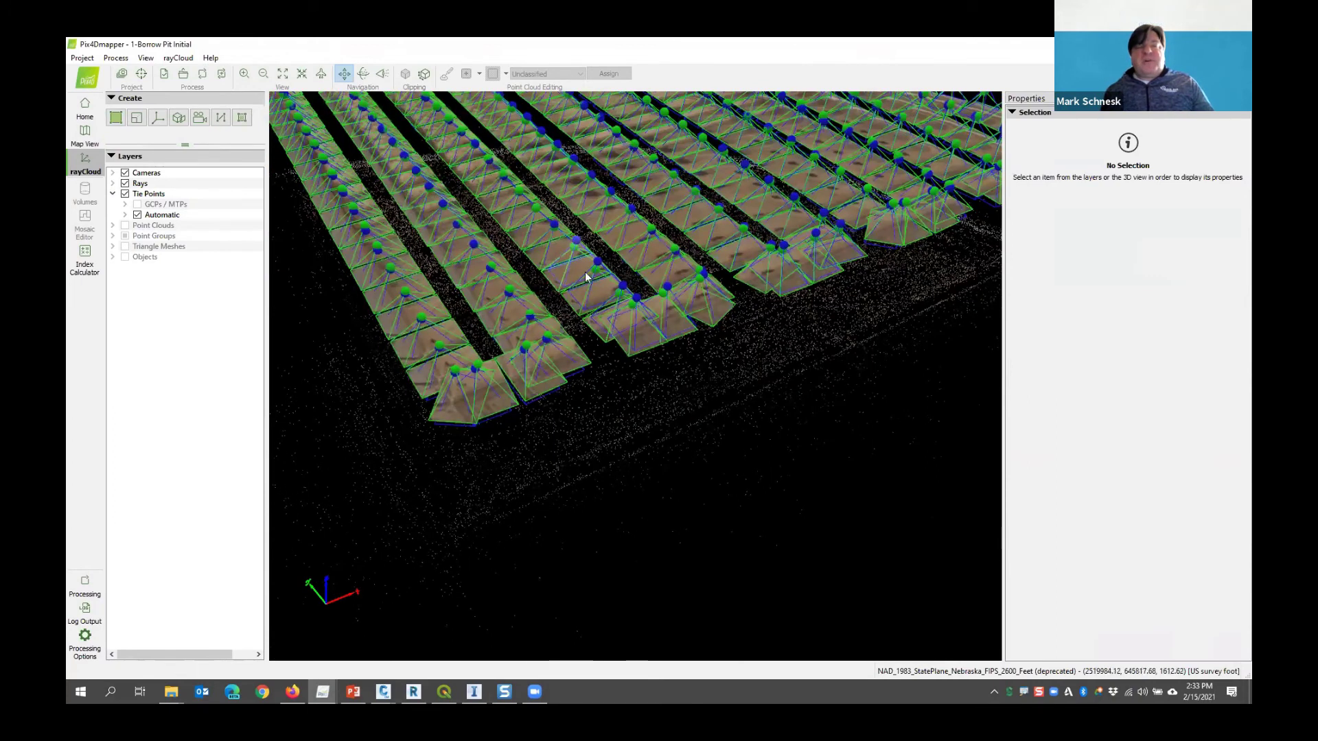
scroll(582, 264, "up", 3)
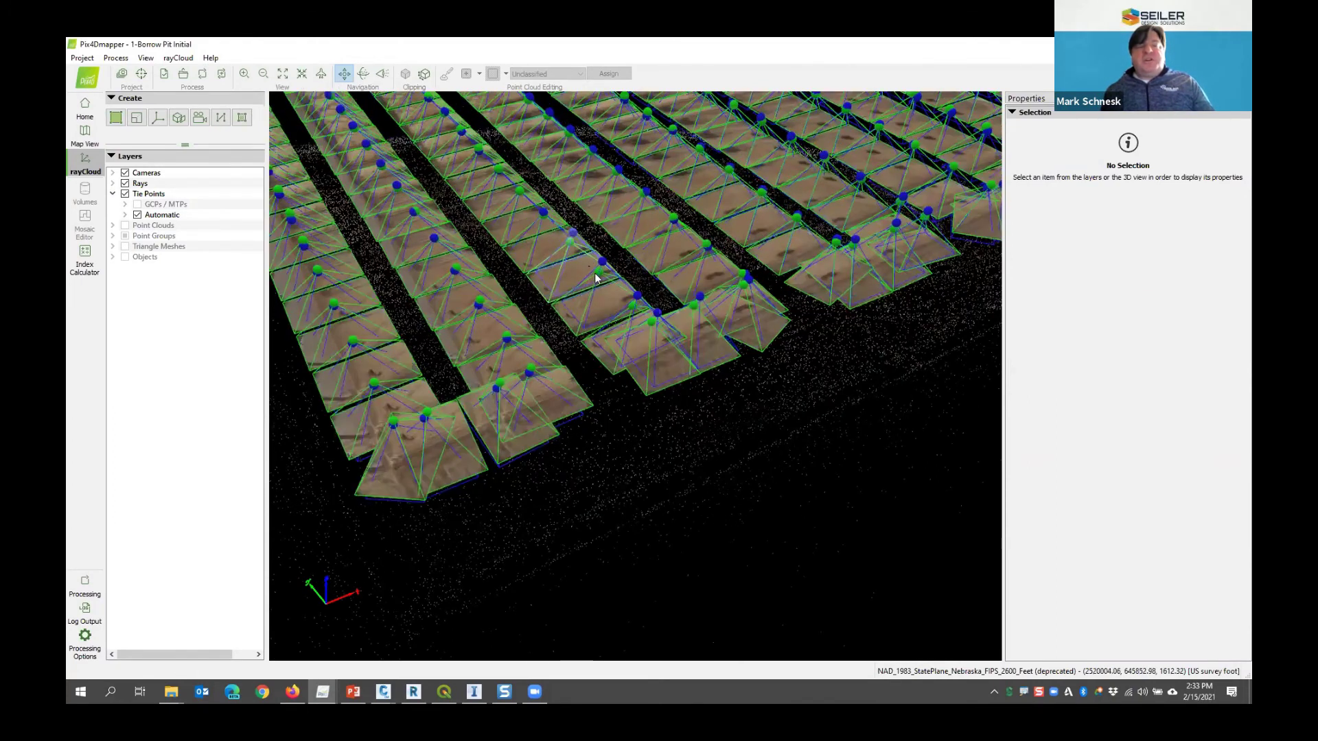
scroll(650, 426, "down", 4)
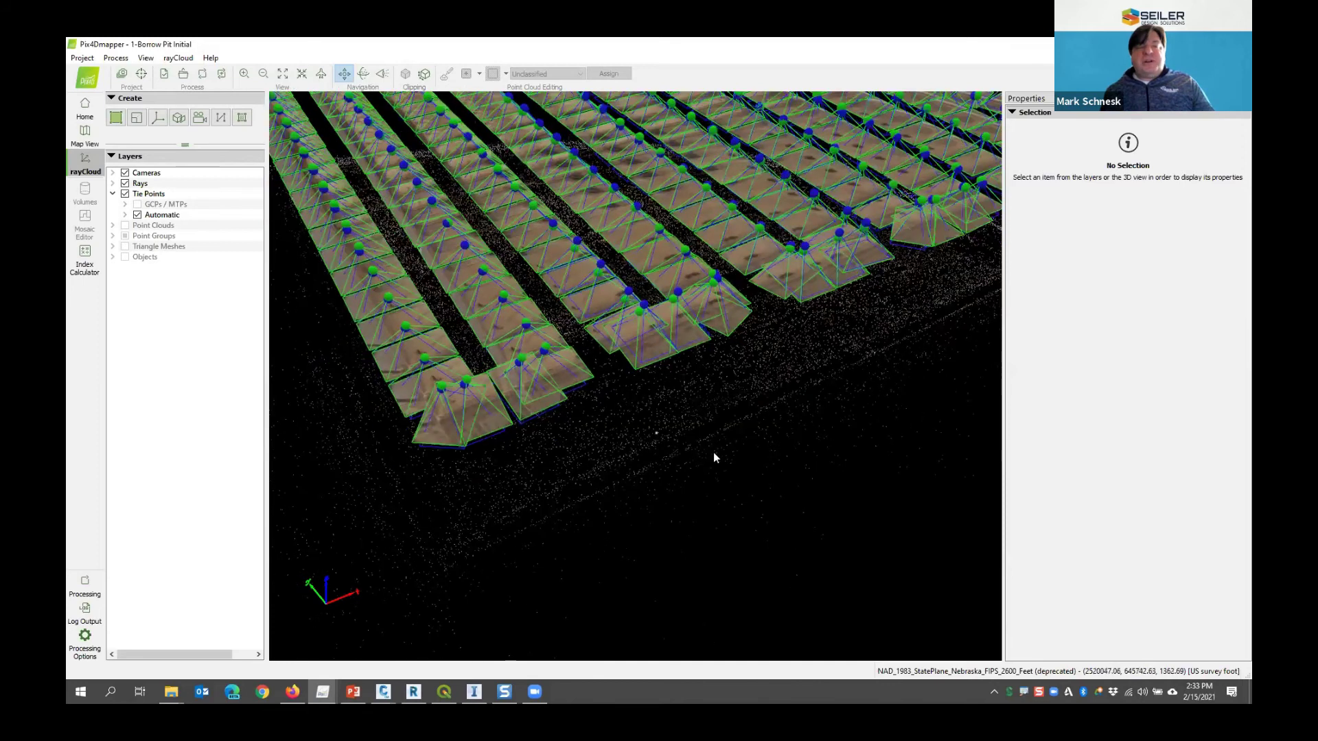
left_click_drag(699, 484, 682, 430)
scroll(689, 446, "up", 3)
scroll(689, 446, "up", 2)
scroll(682, 430, "down", 3)
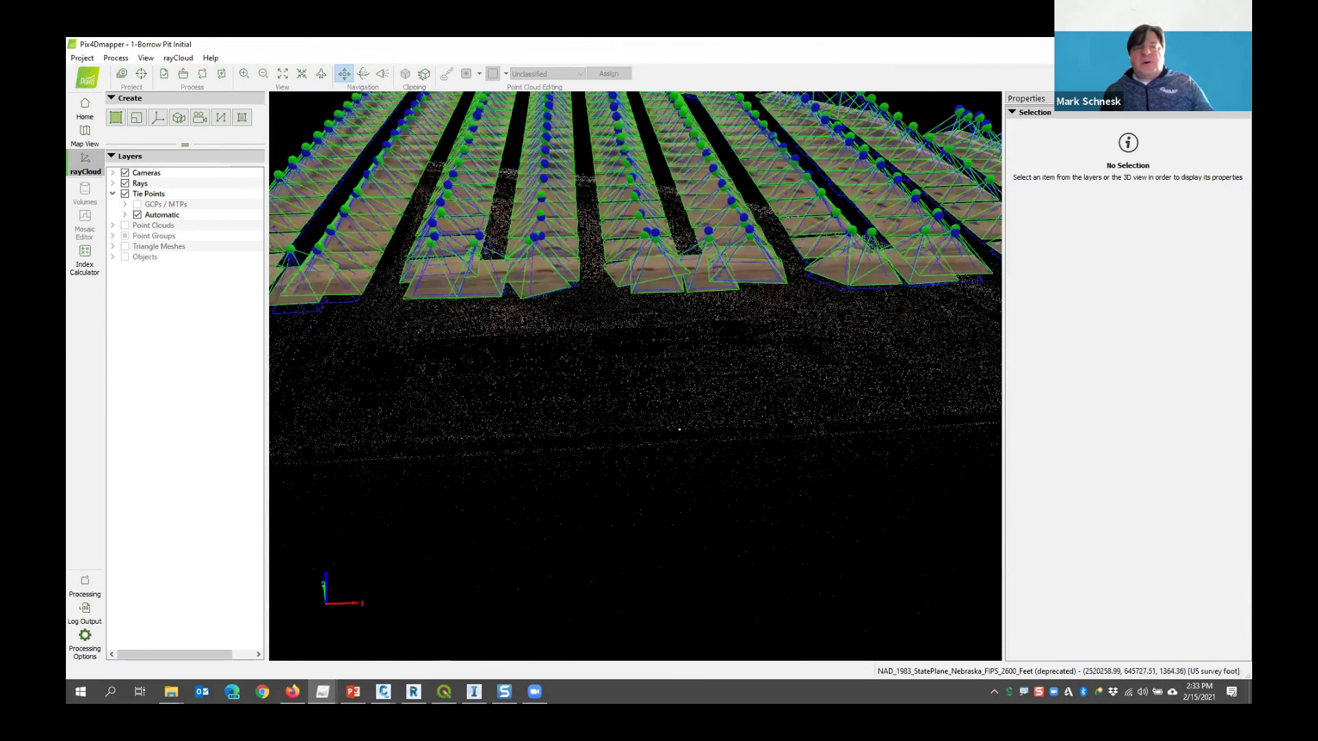
left_click_drag(652, 272, 501, 336)
left_click_drag(603, 356, 683, 361)
left_click_drag(739, 400, 678, 512)
scroll(813, 333, "down", 2)
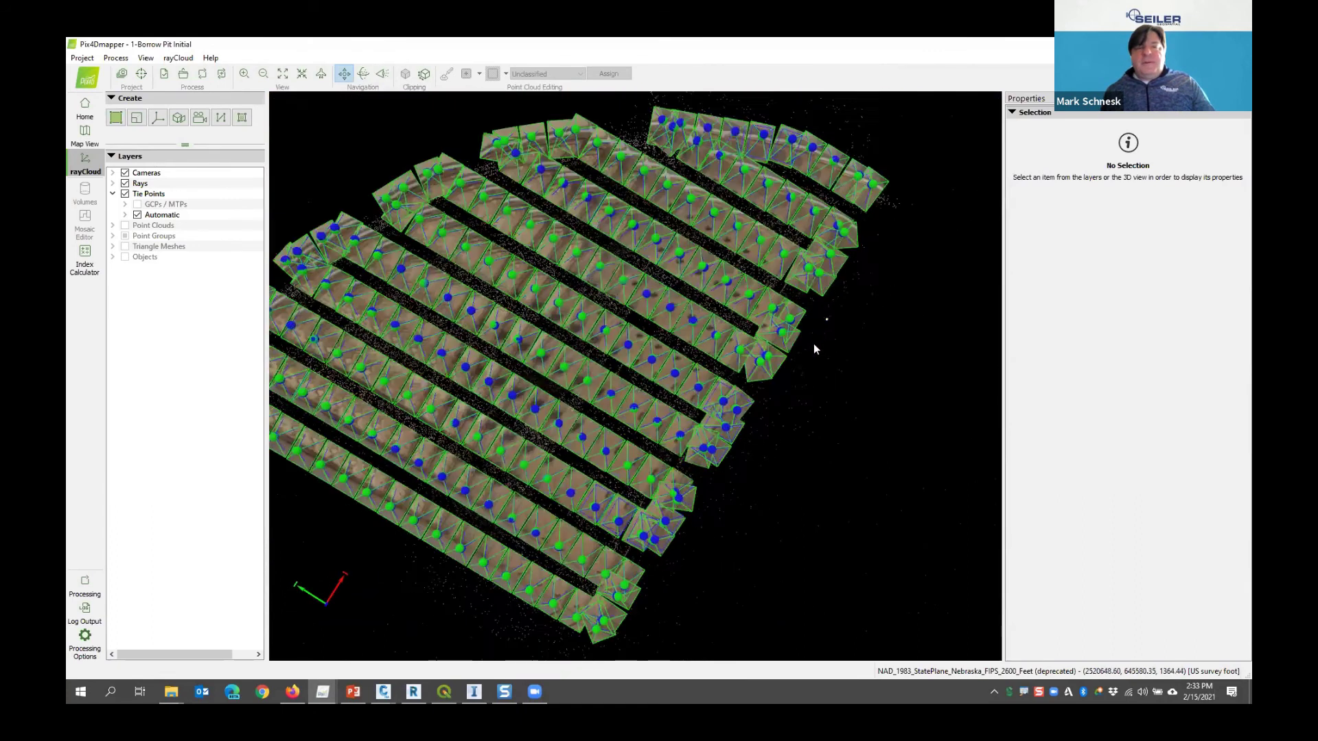
scroll(813, 332, "up", 2)
left_click_drag(788, 383, 618, 440)
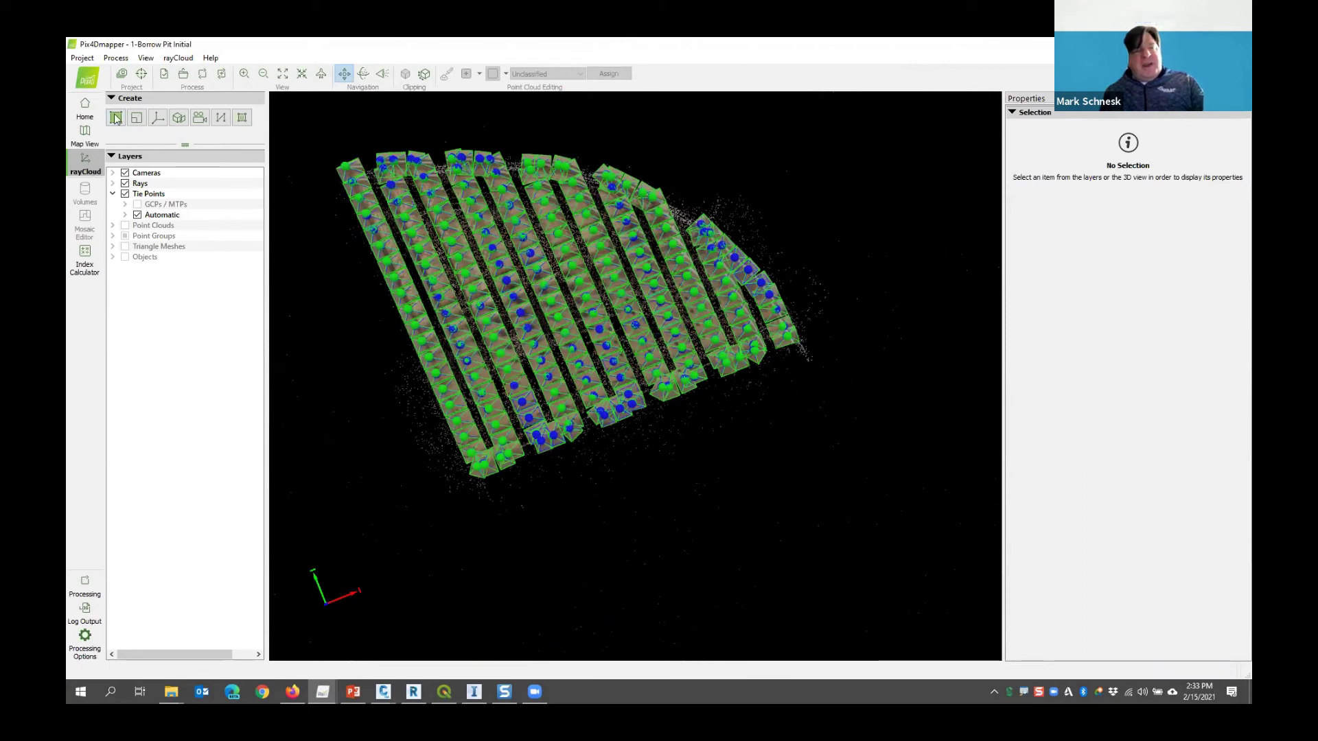
Hide the cameras to inspect the tie points alone from overhead and low angles, and show the cameras again
left_click(124, 173)
left_click(124, 173)
left_click(125, 173)
scroll(420, 252, "up", 5)
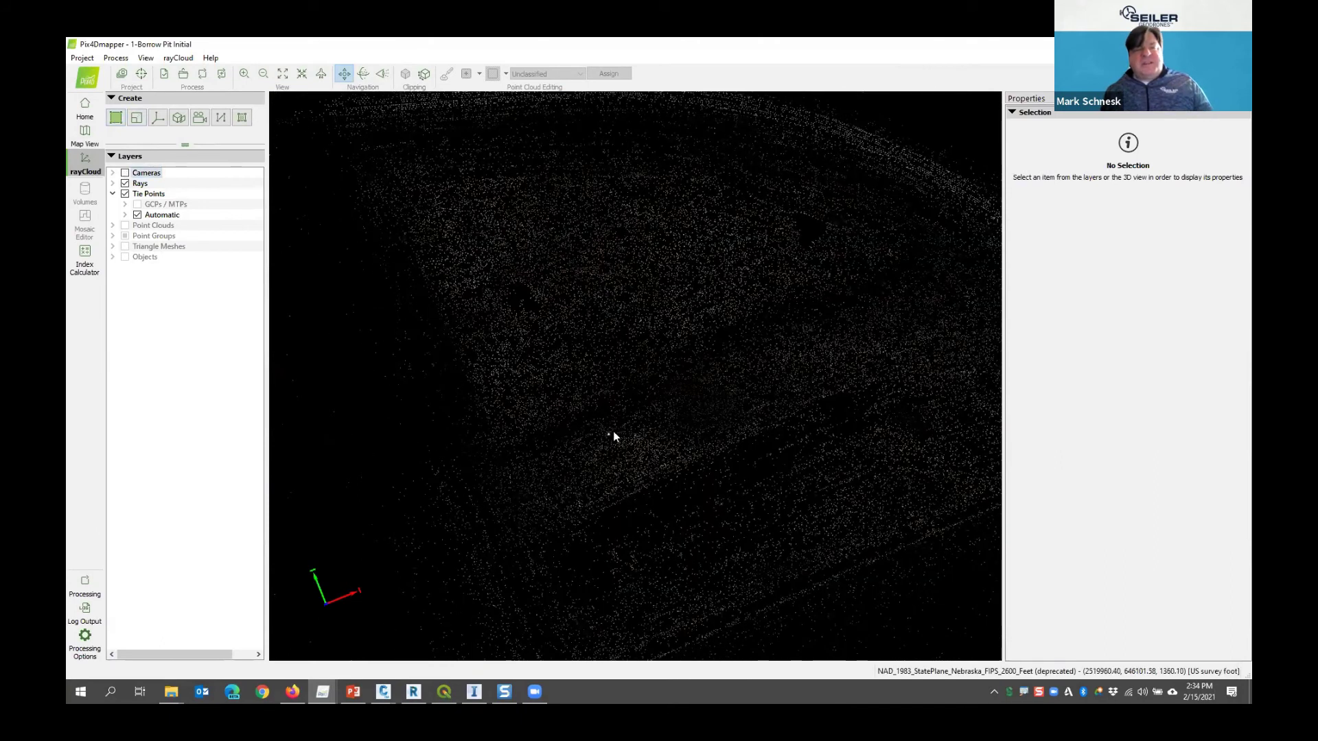
left_click_drag(615, 432, 664, 215)
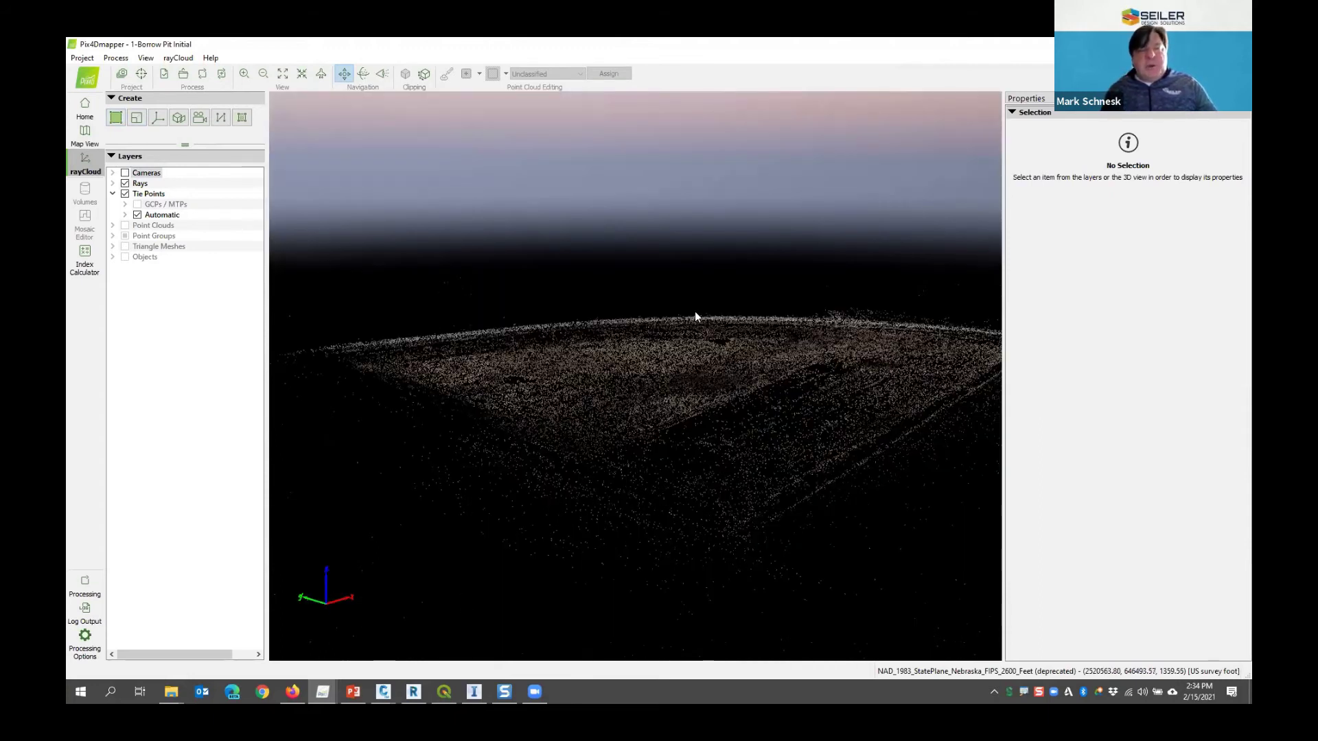
left_click_drag(695, 311, 485, 357)
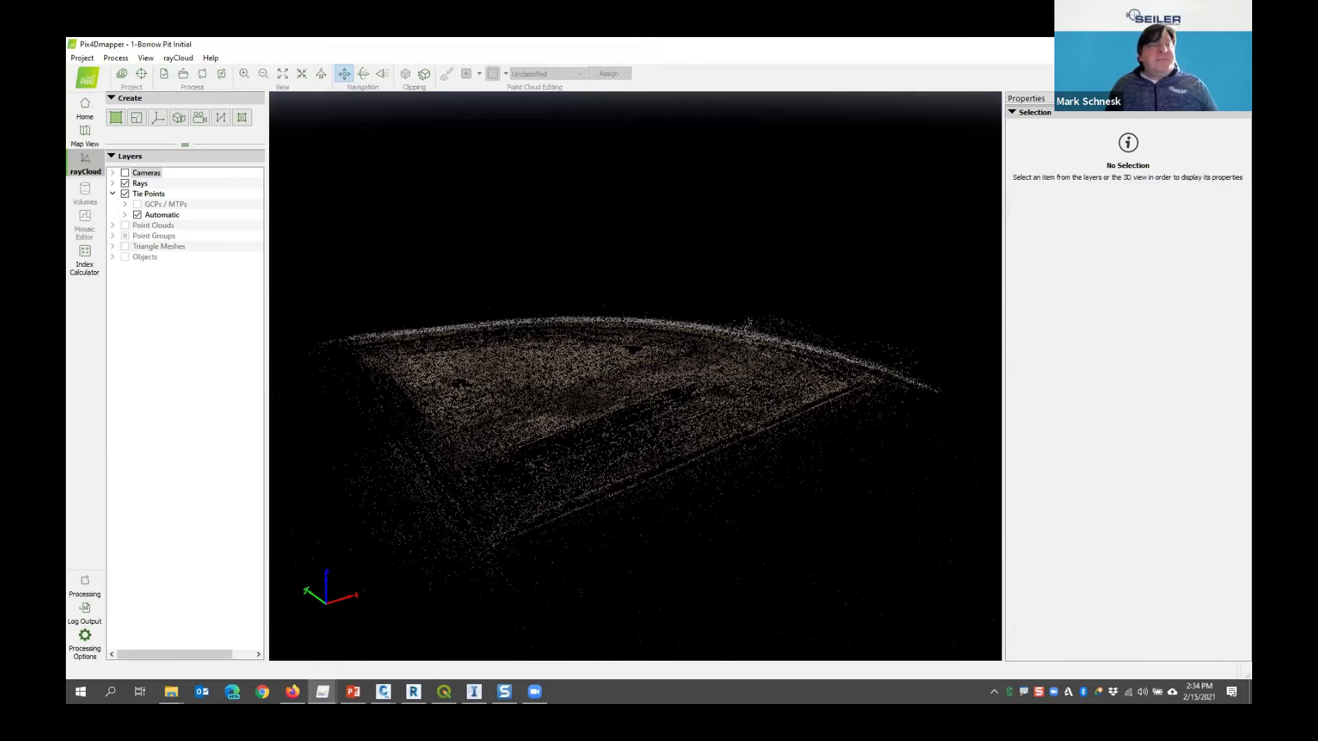
left_click(126, 174)
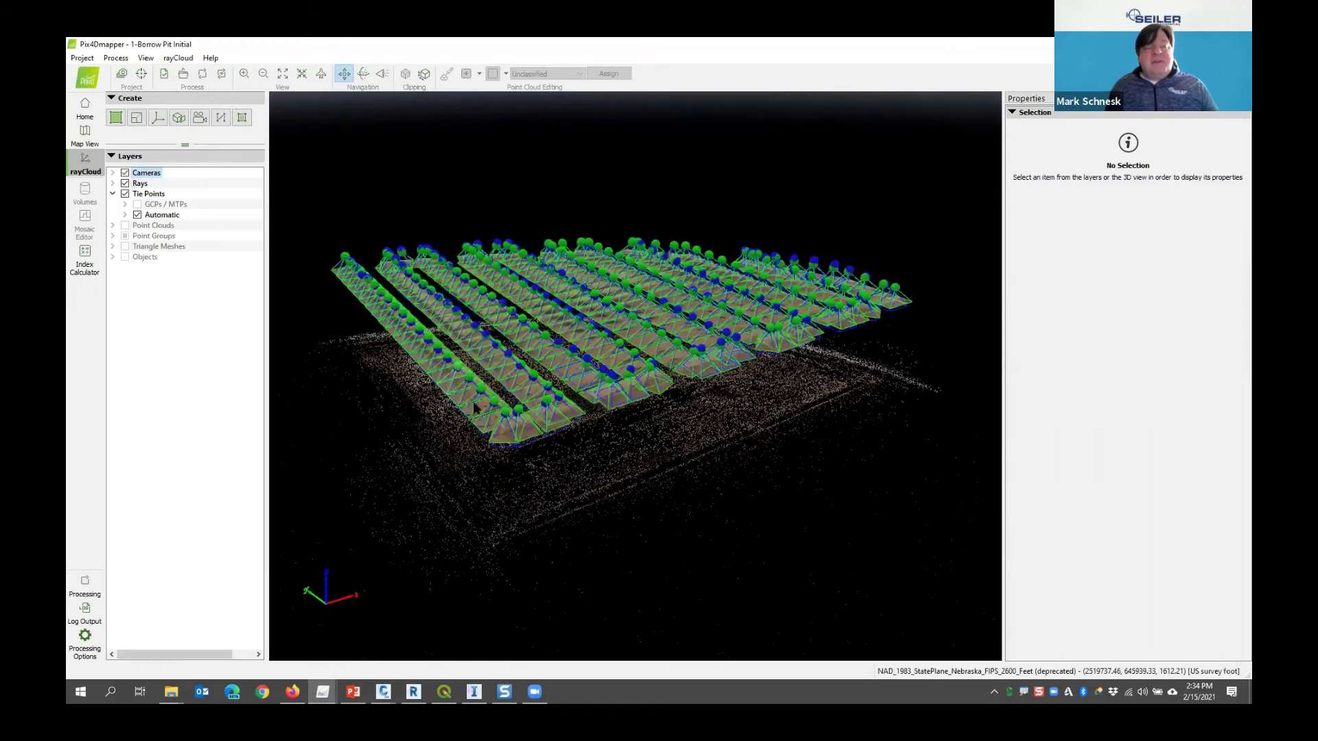
Select an automatic tie point below the near corner of the flight lines and look through all images containing it
left_click(523, 487)
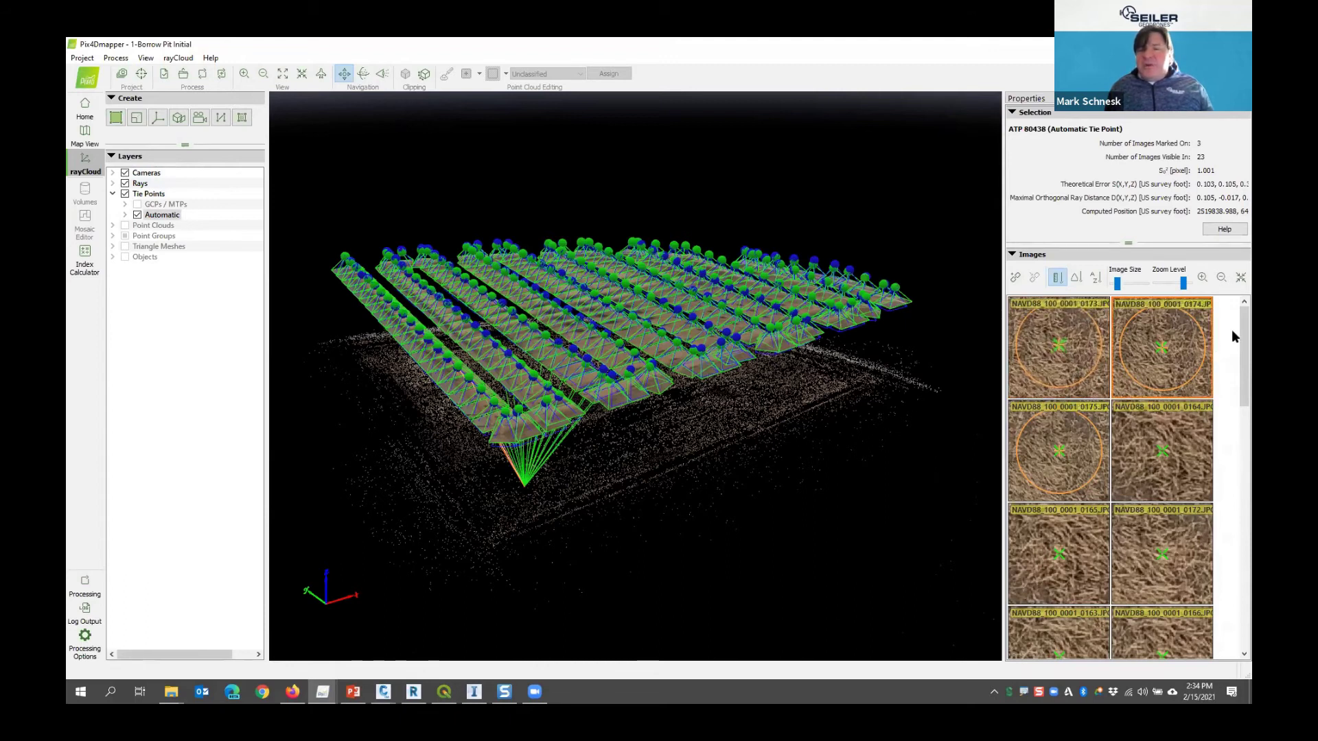
scroll(1232, 357, "down", 5)
scroll(1231, 454, "down", 5)
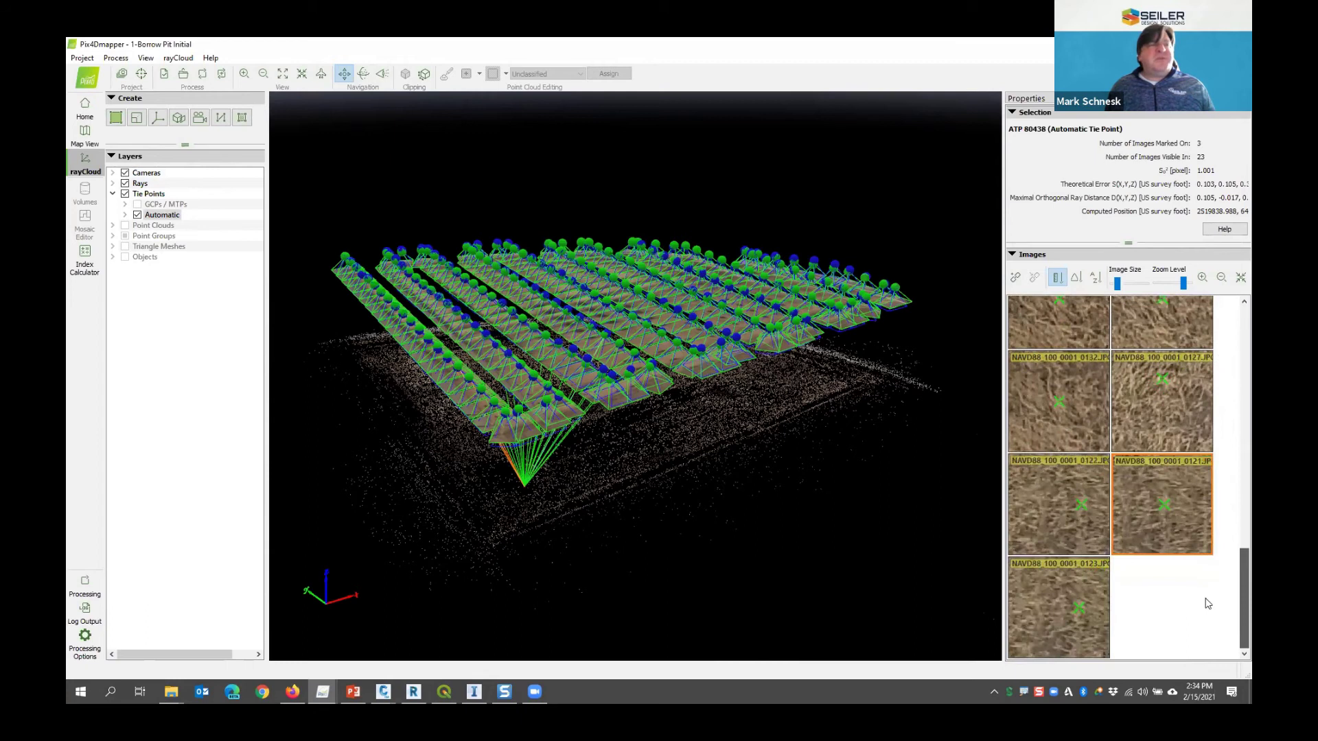
Select a tie point beside the road, widen its properties area, enlarge its images and reduce their zoom to inspect the point and its errors
left_click(879, 375)
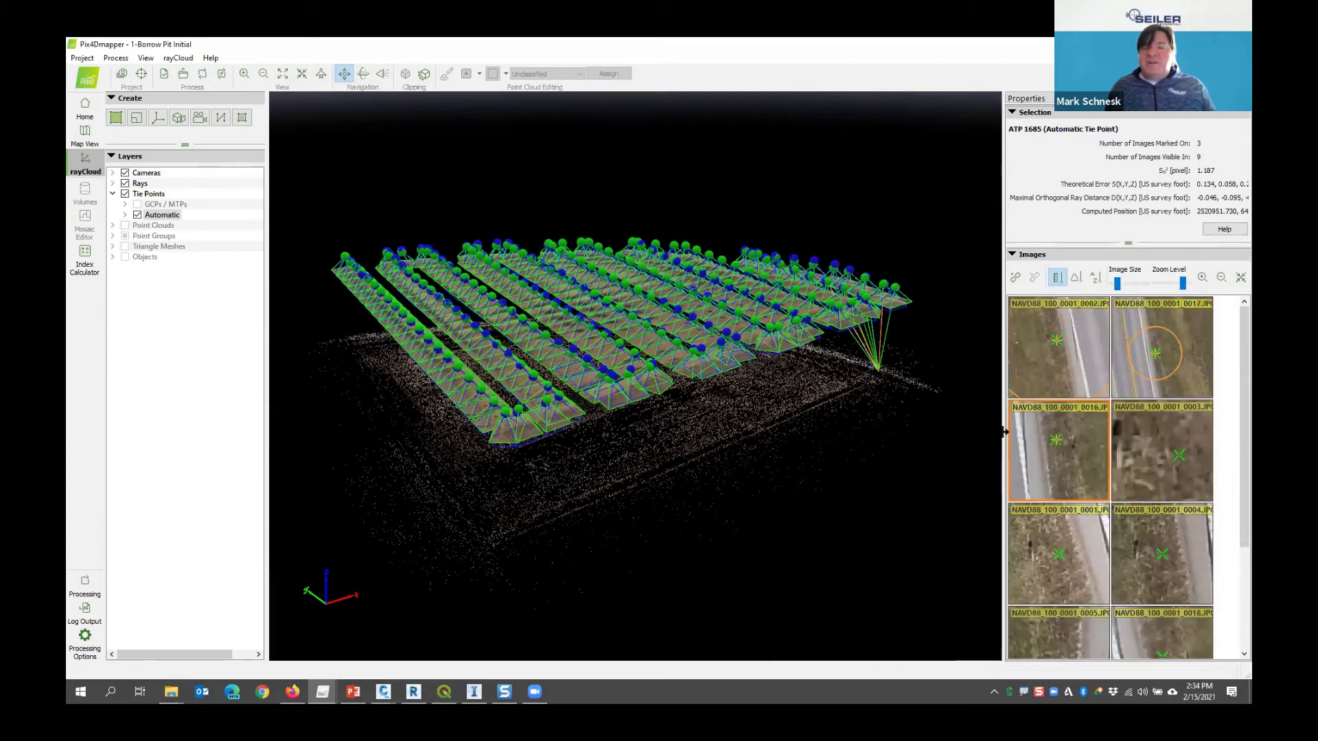
left_click_drag(1002, 437, 935, 446)
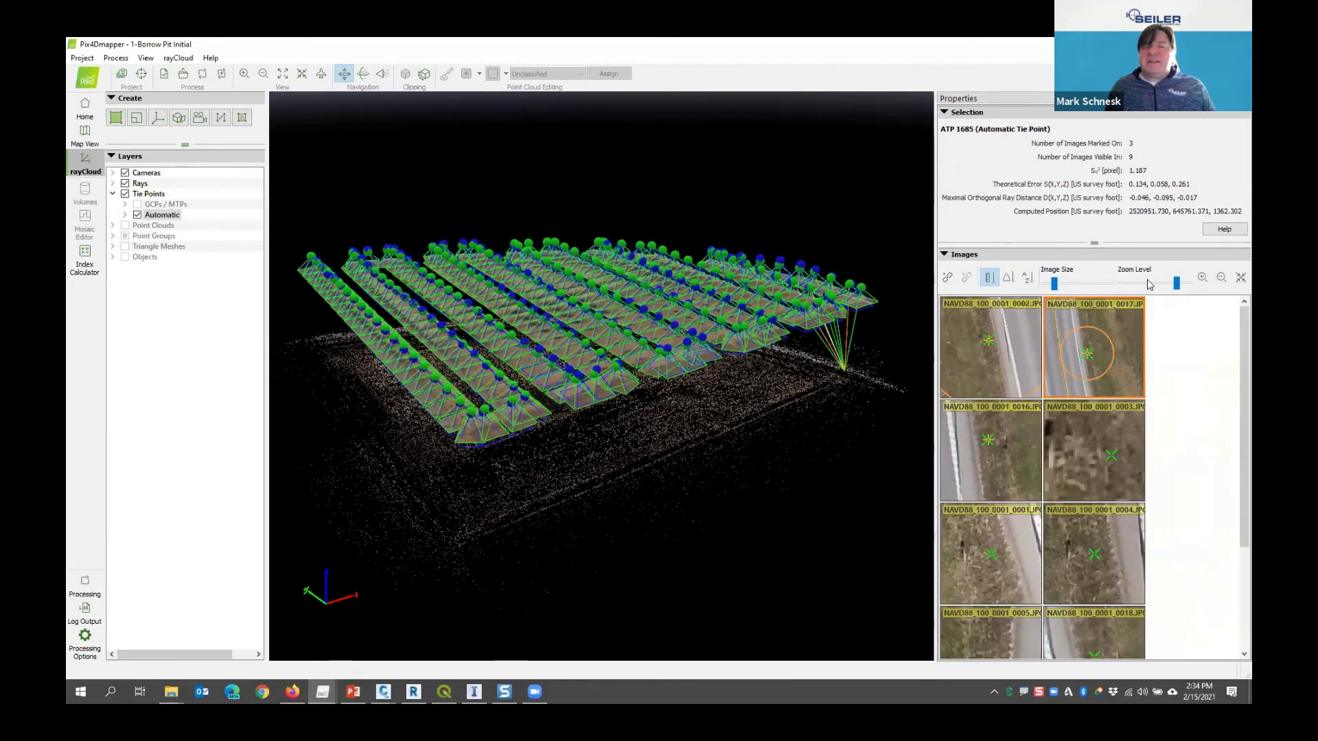
mouse_move(1054, 282)
left_mouse_down()
mouse_move(1081, 285)
mouse_move(1062, 284)
left_mouse_up()
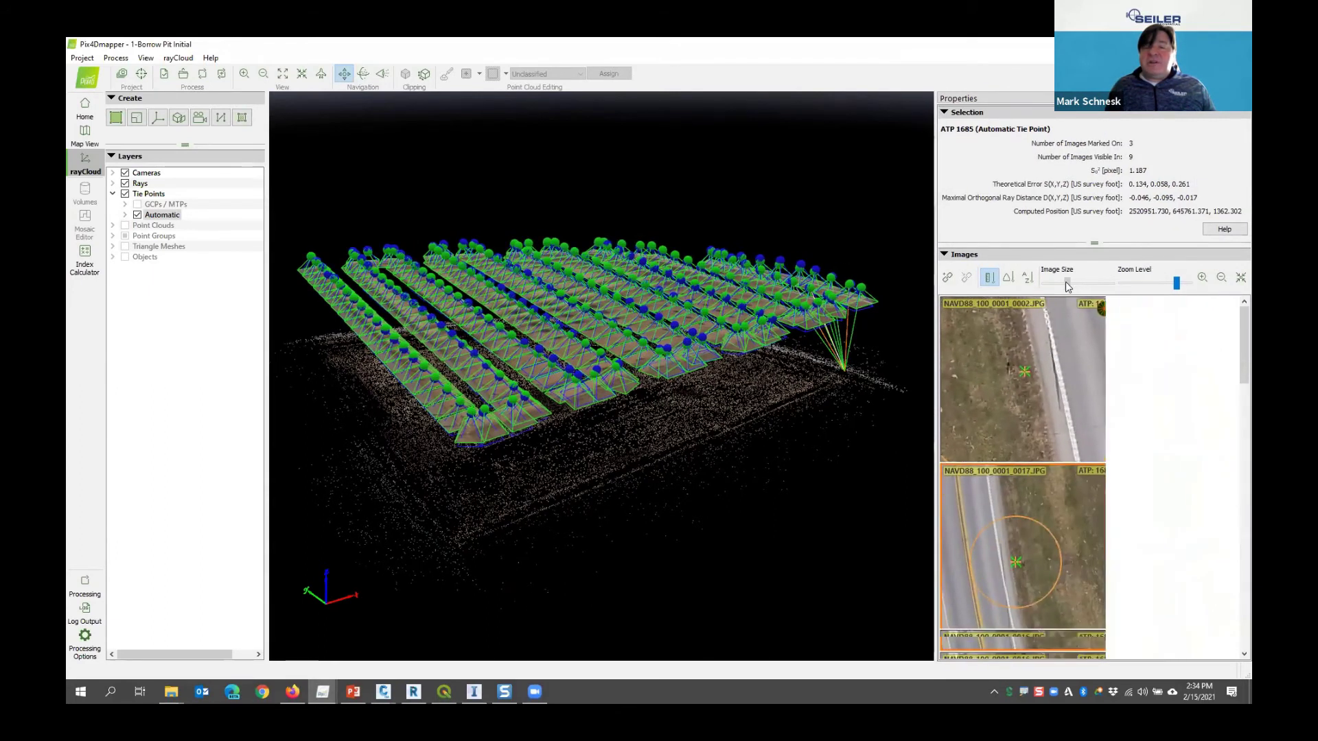
left_click_drag(1176, 283, 1158, 292)
scroll(1159, 292, "up", 3)
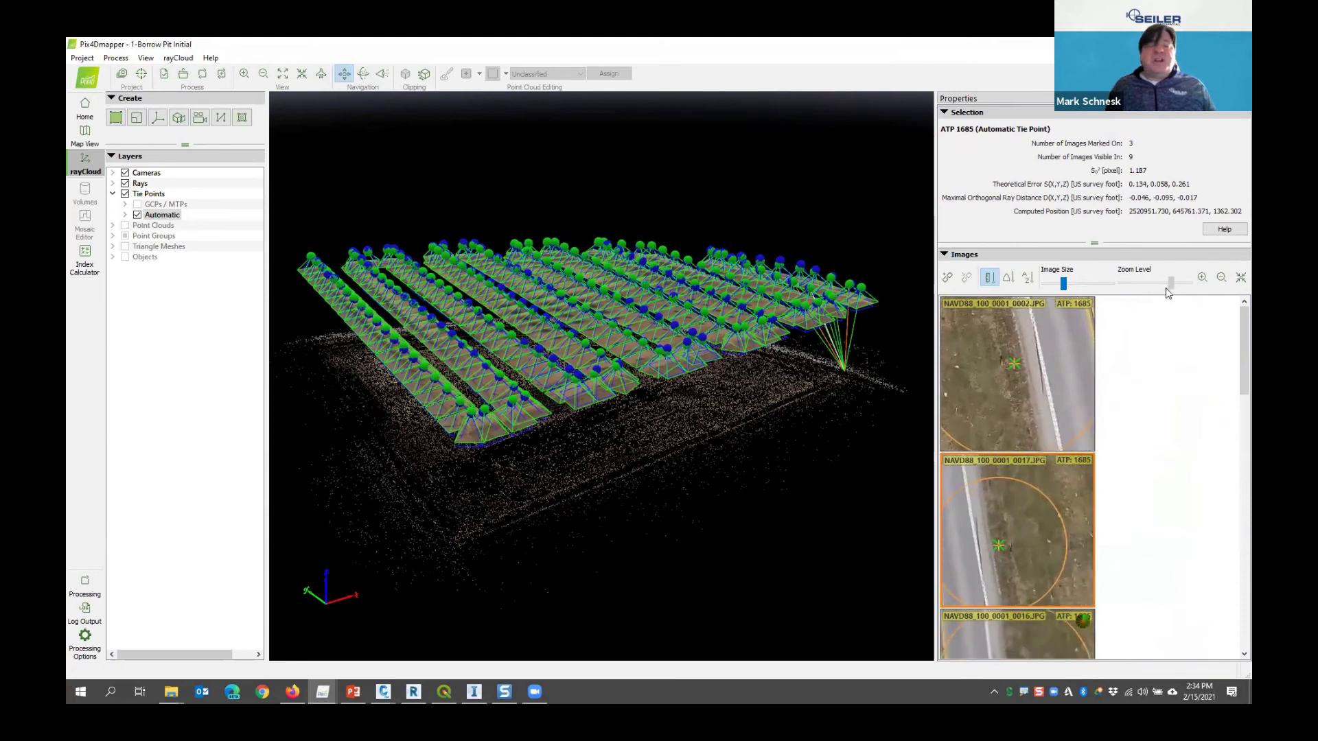
scroll(1158, 292, "down", 3)
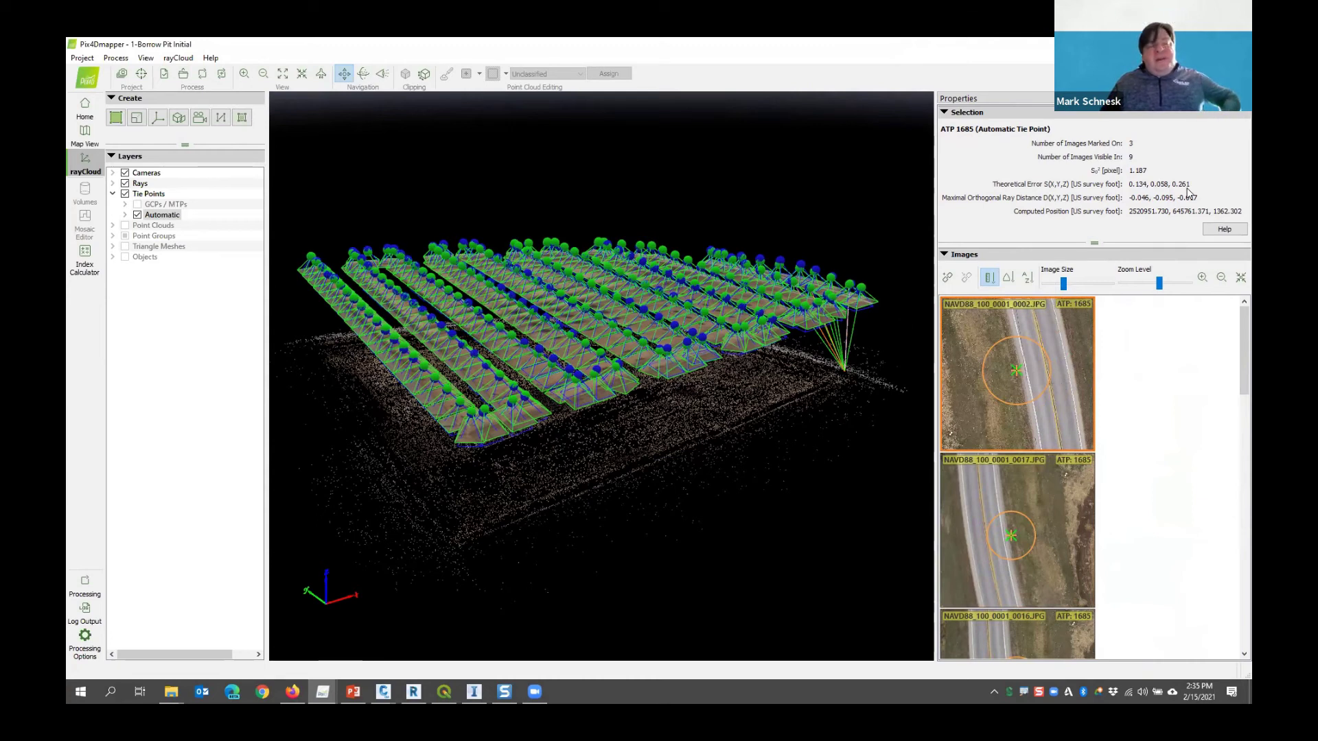
left_click_drag(768, 190, 666, 443)
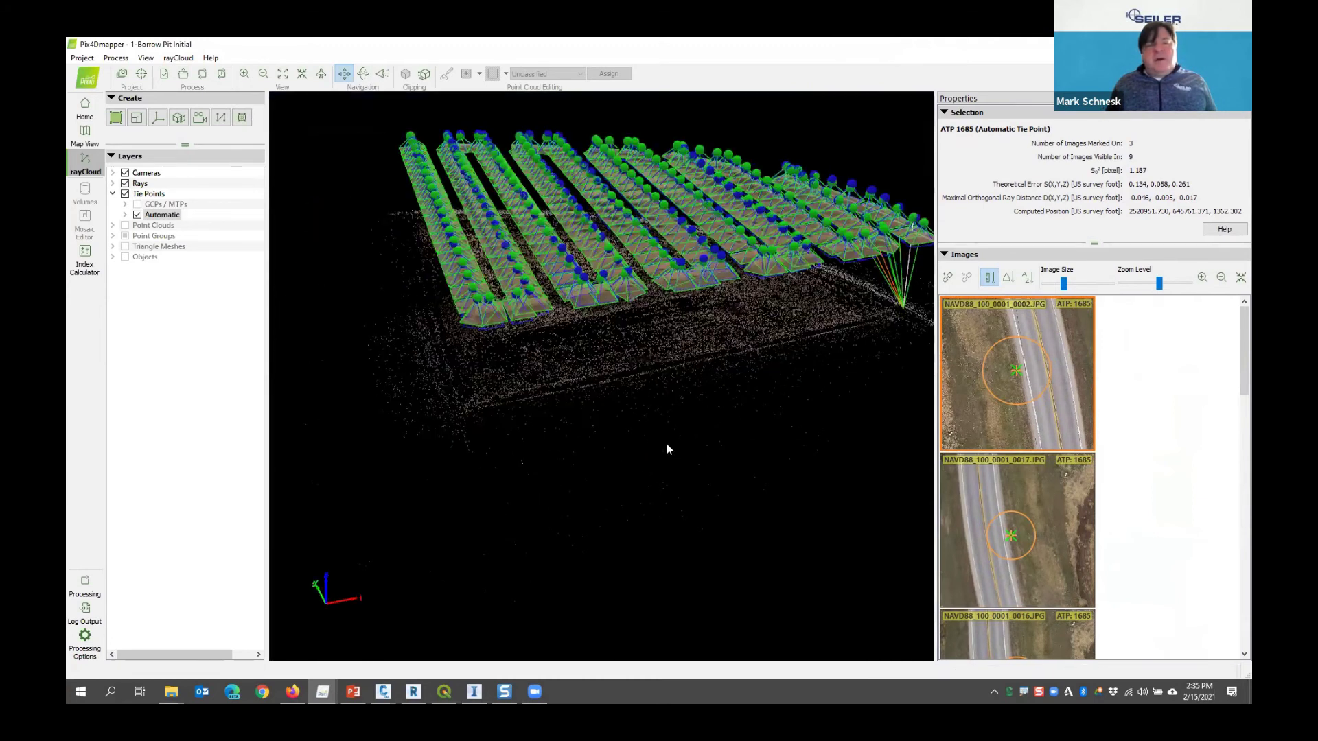
Select a tie point in front of the flight lines and a nearby camera to inspect their properties and images, and look through the camera list
scroll(553, 364, "up", 5)
left_click(548, 376)
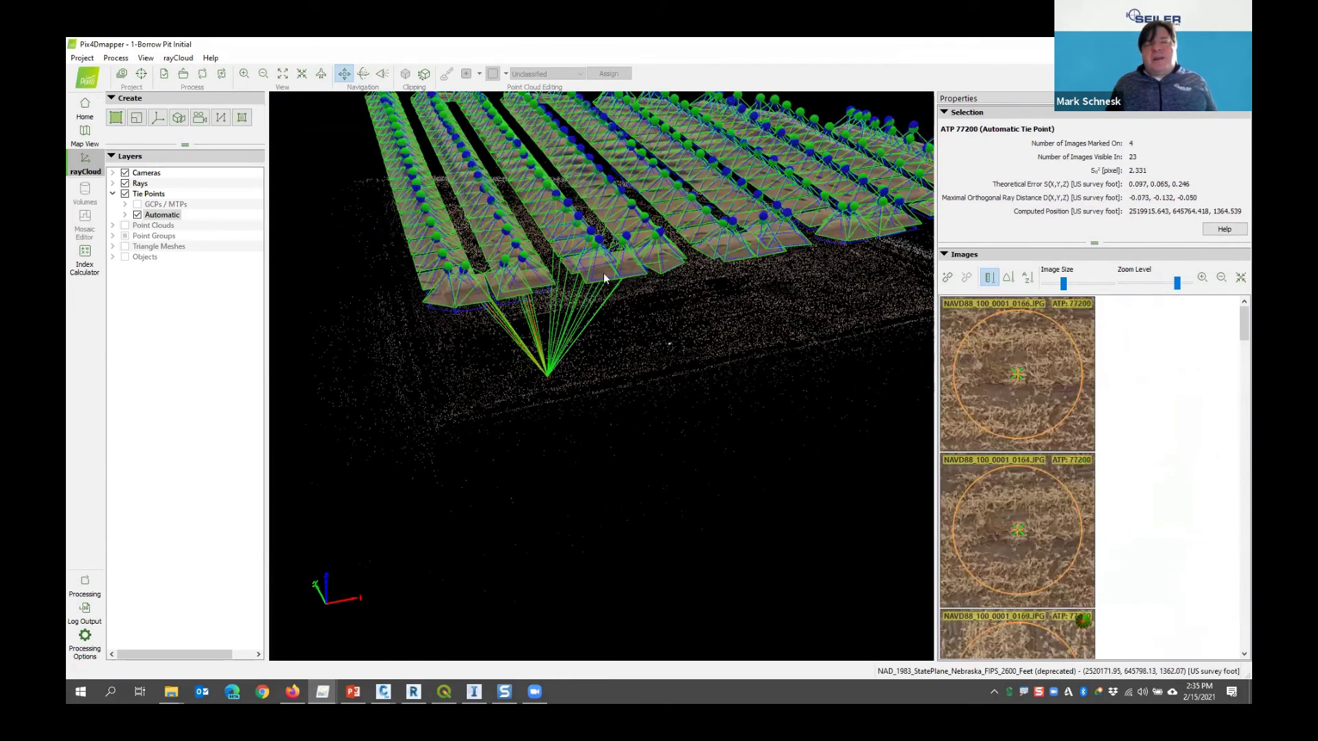
left_click(594, 240)
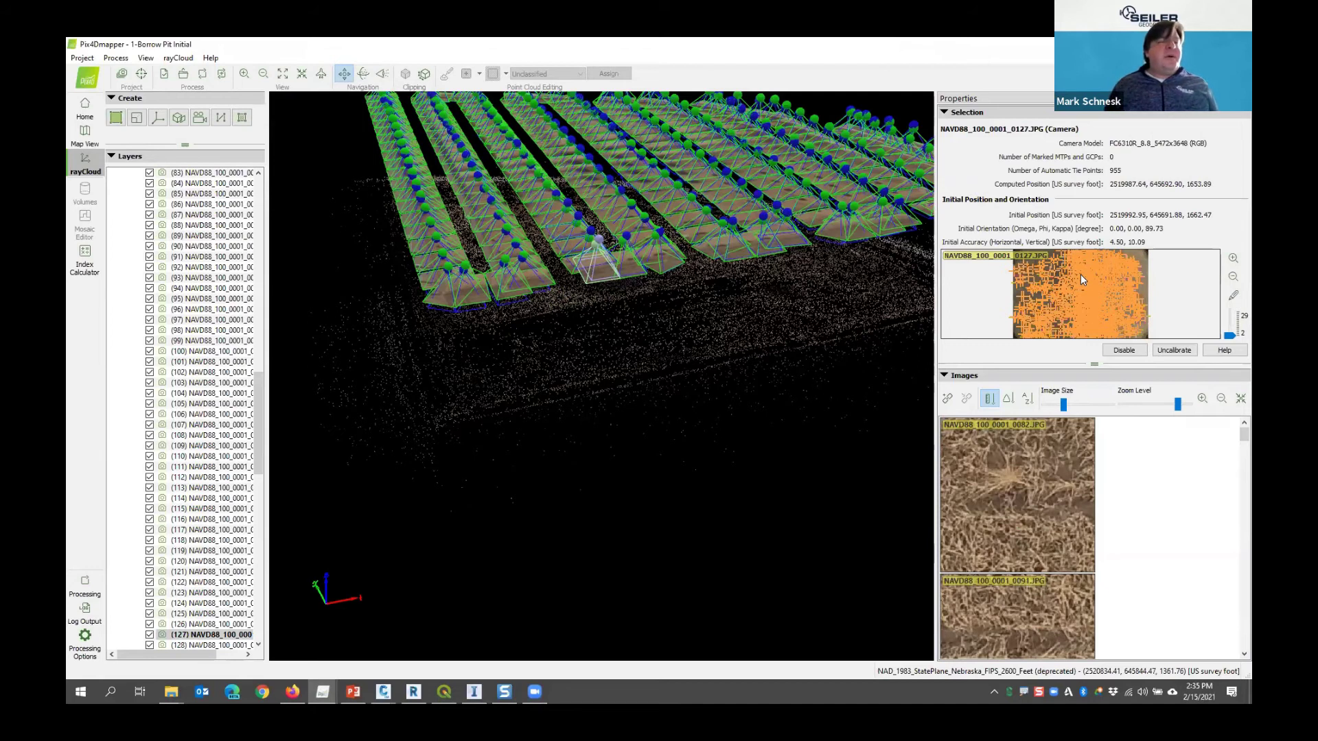
scroll(197, 369, "down", 4)
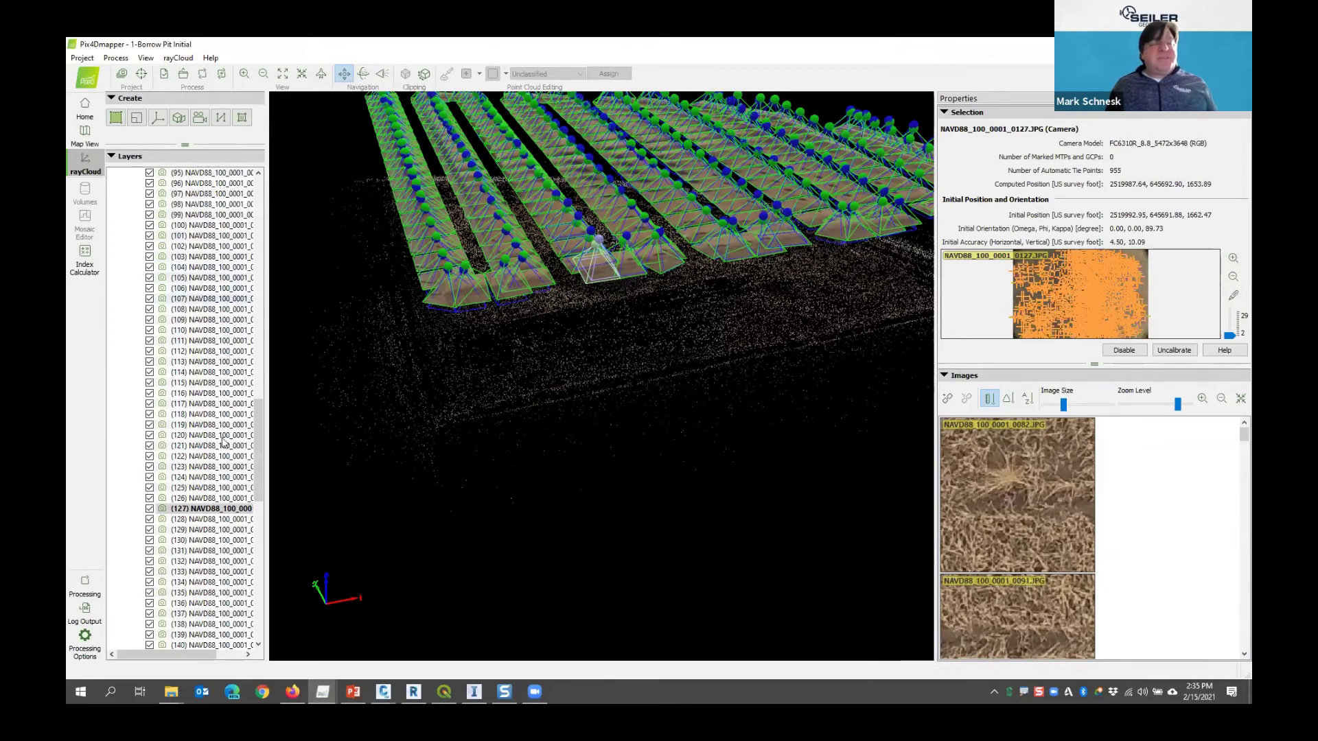
scroll(150, 352, "down", 5)
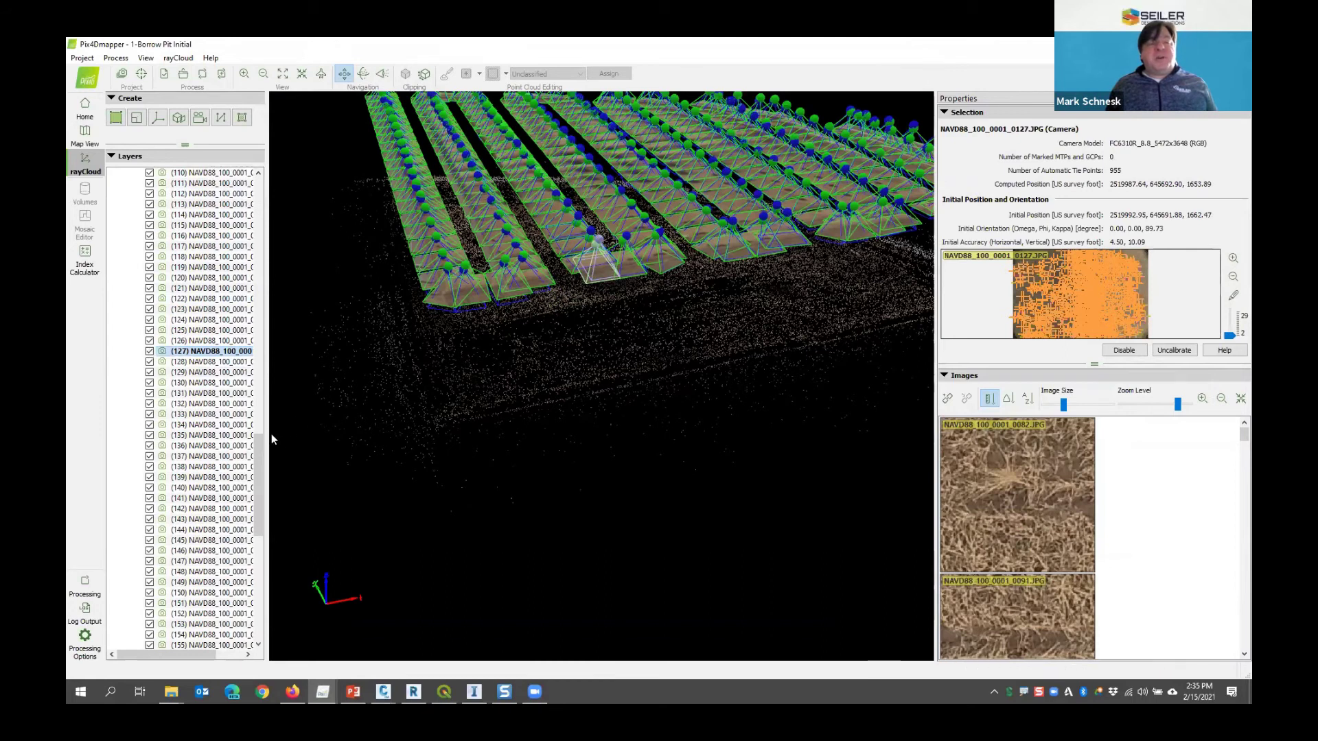
Change the calibrated color of the cameras' initial positions to orange in the camera display properties
left_click_drag(260, 481, 260, 224)
left_click(126, 194)
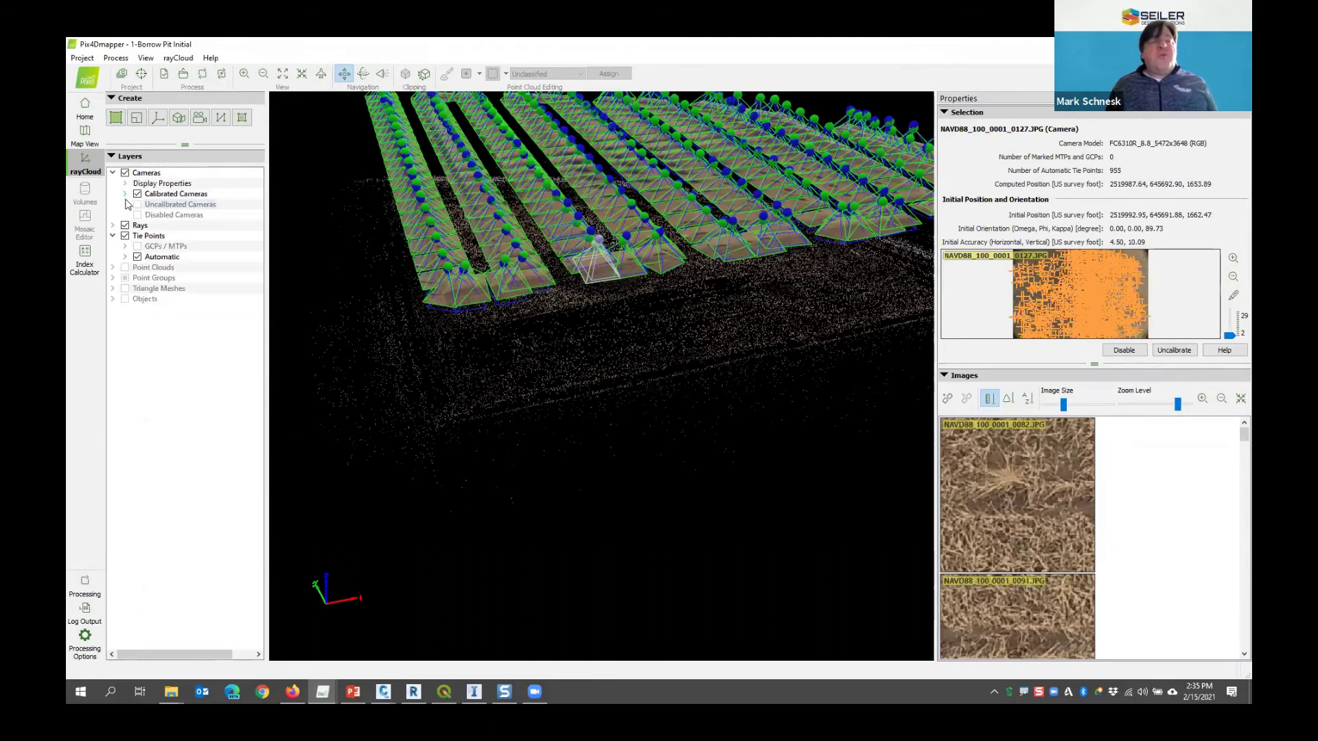
left_click(125, 184)
left_click(249, 279)
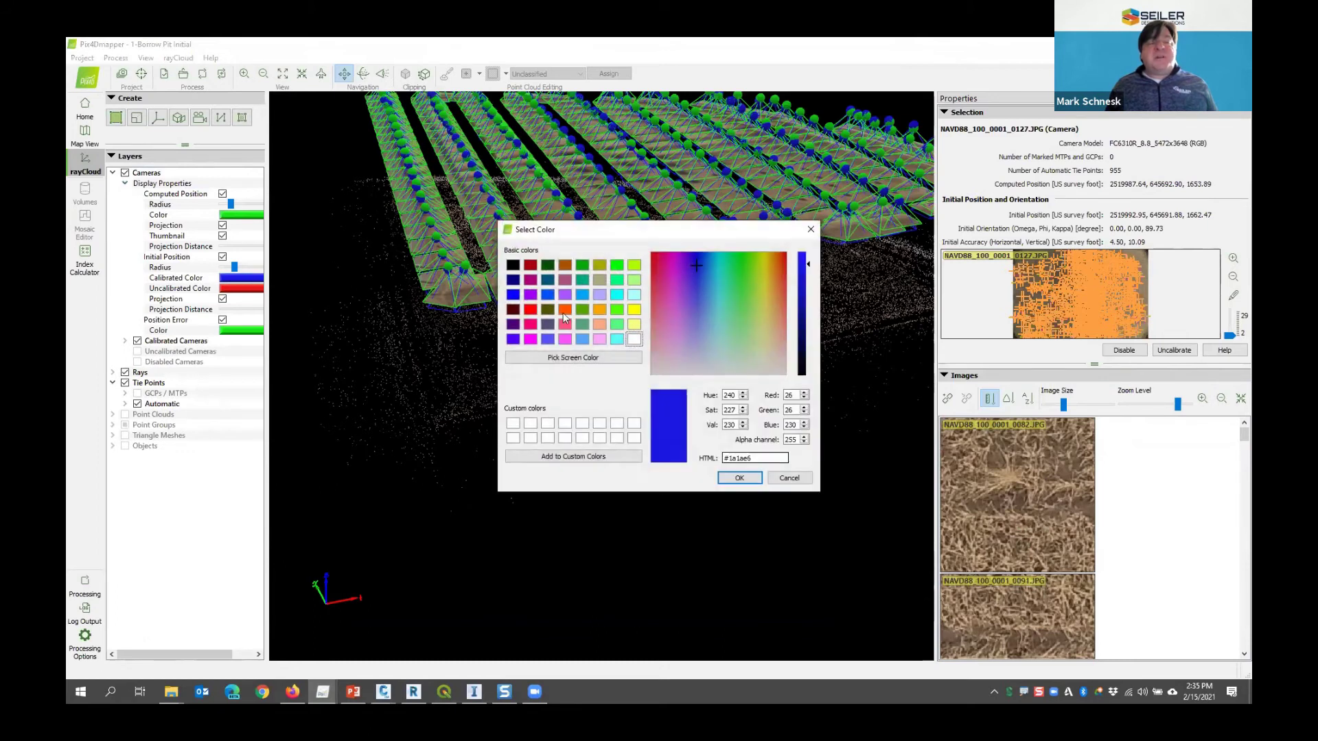
left_click(563, 312)
left_click(739, 477)
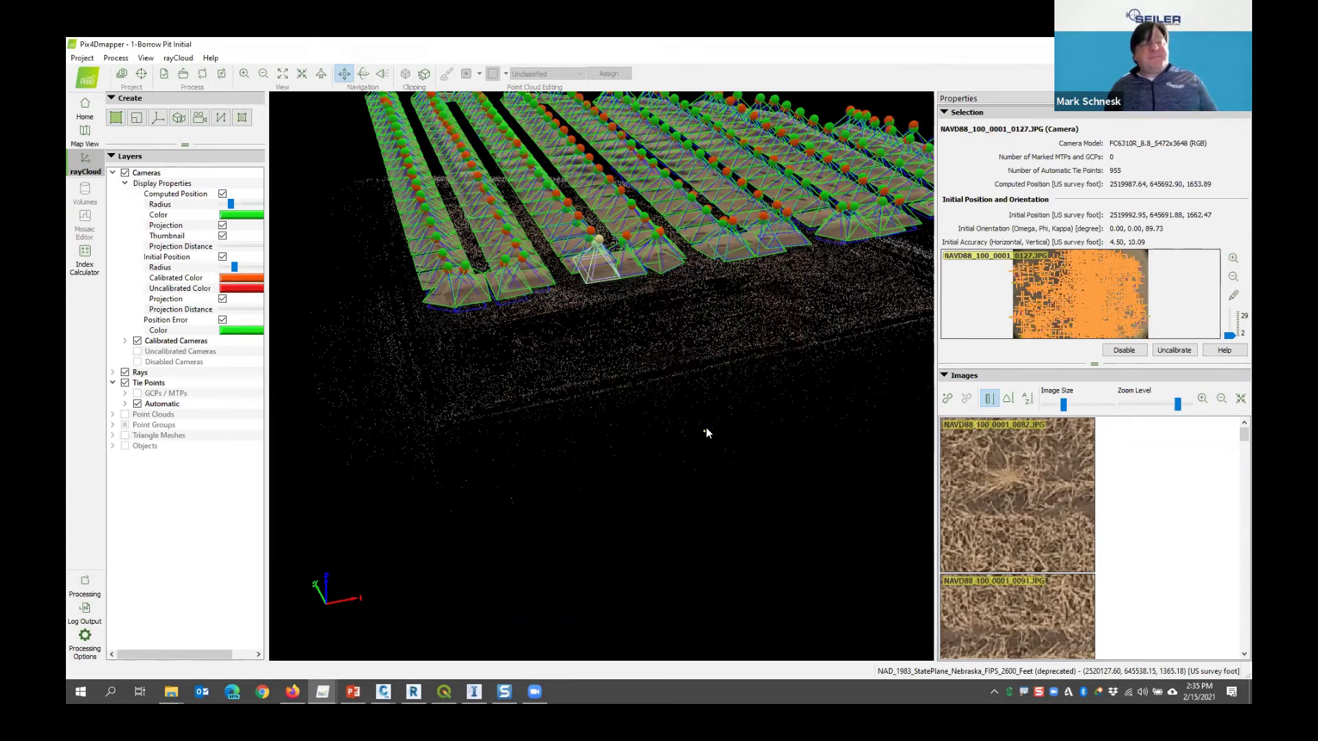
Look through the list of calibrated cameras, and collapse both that list and the camera display properties
left_click(125, 341)
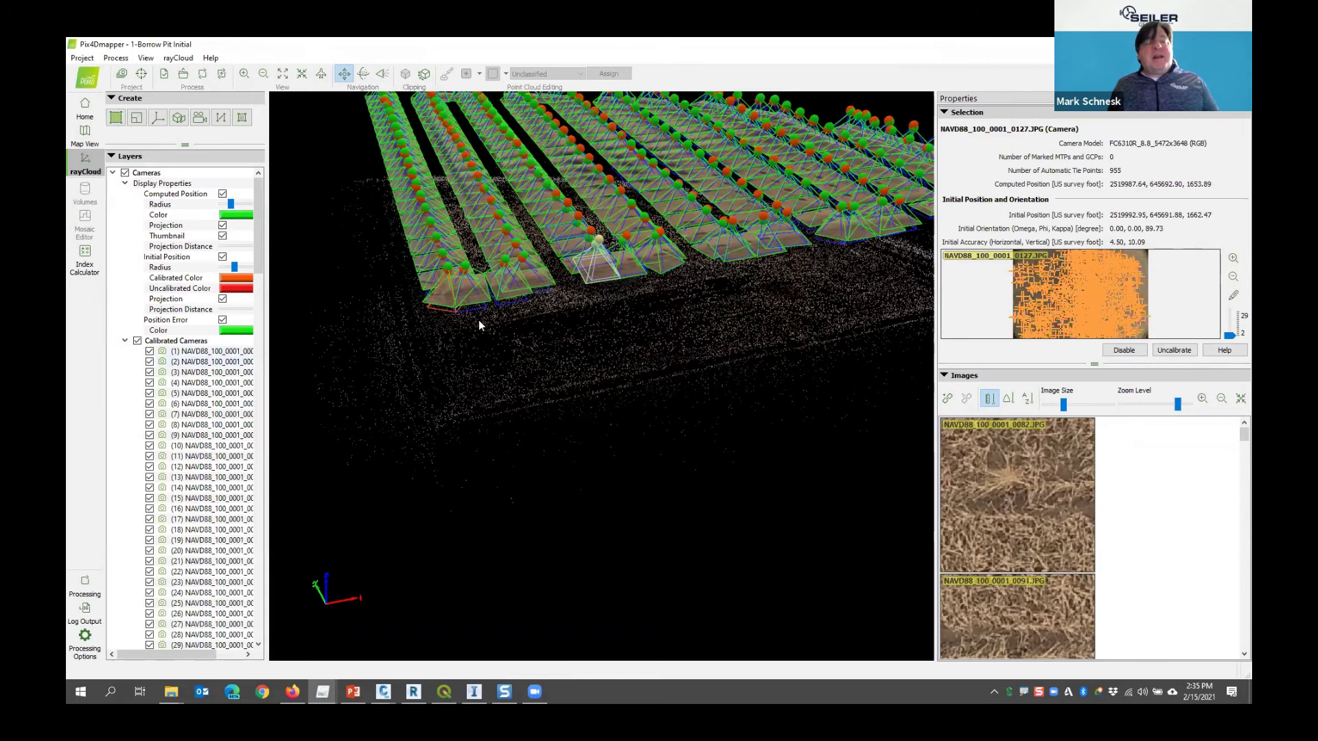
scroll(479, 320, "down", 5)
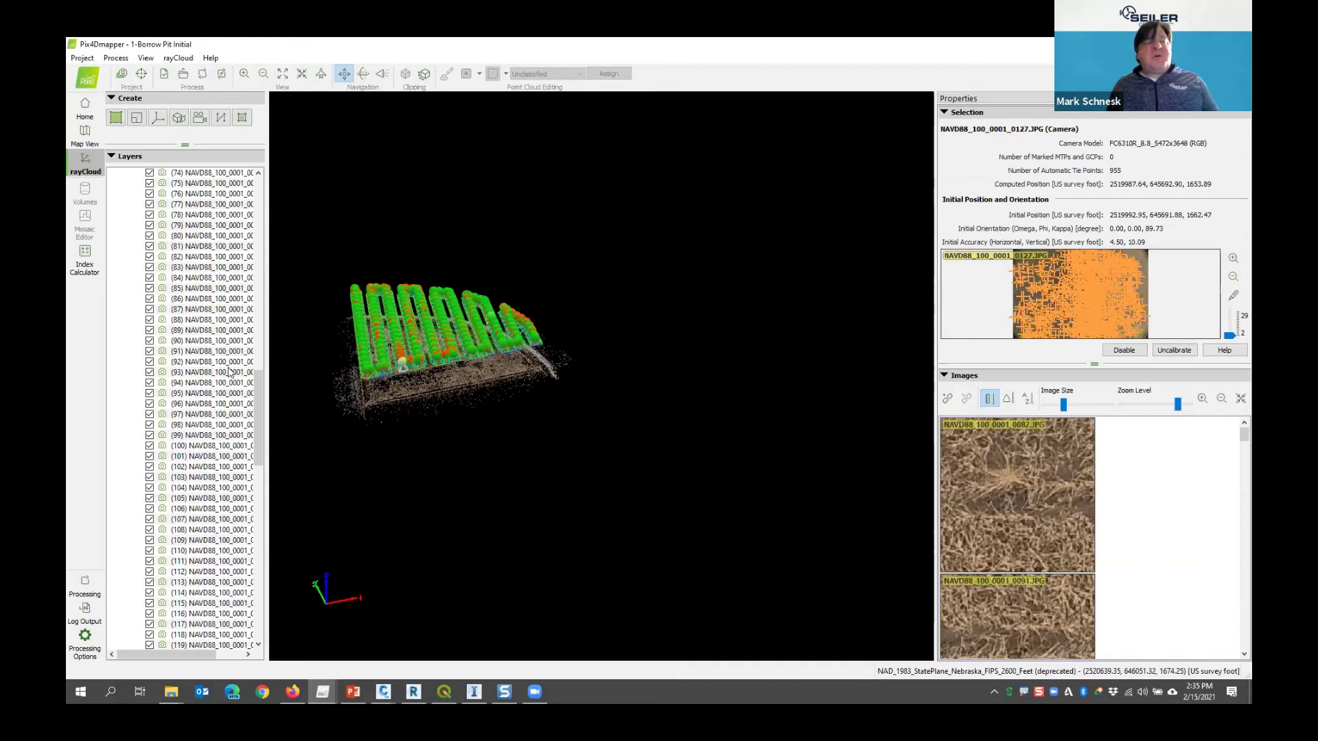
scroll(230, 369, "up", 20)
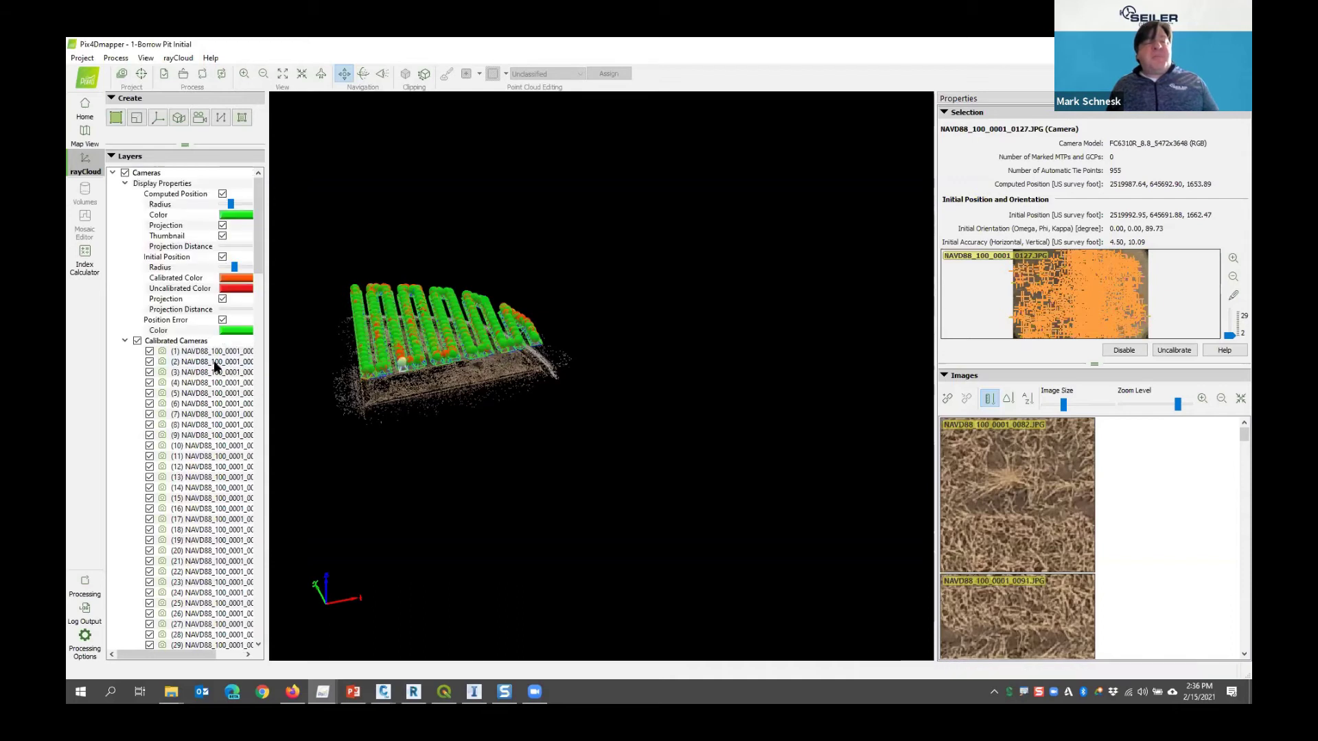
left_click(125, 341)
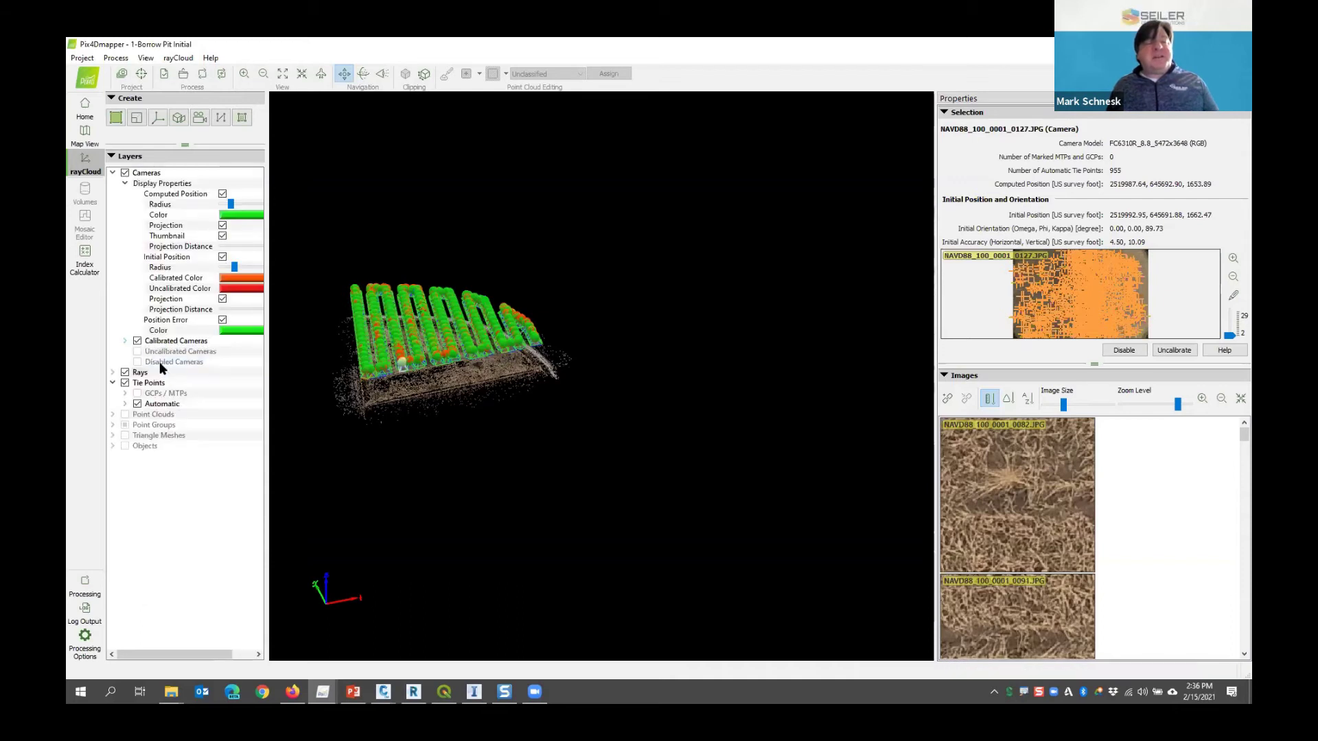
left_click(125, 183)
Hide the calibrated cameras so that only the automatic tie points are displayed
scroll(423, 352, "up", 5)
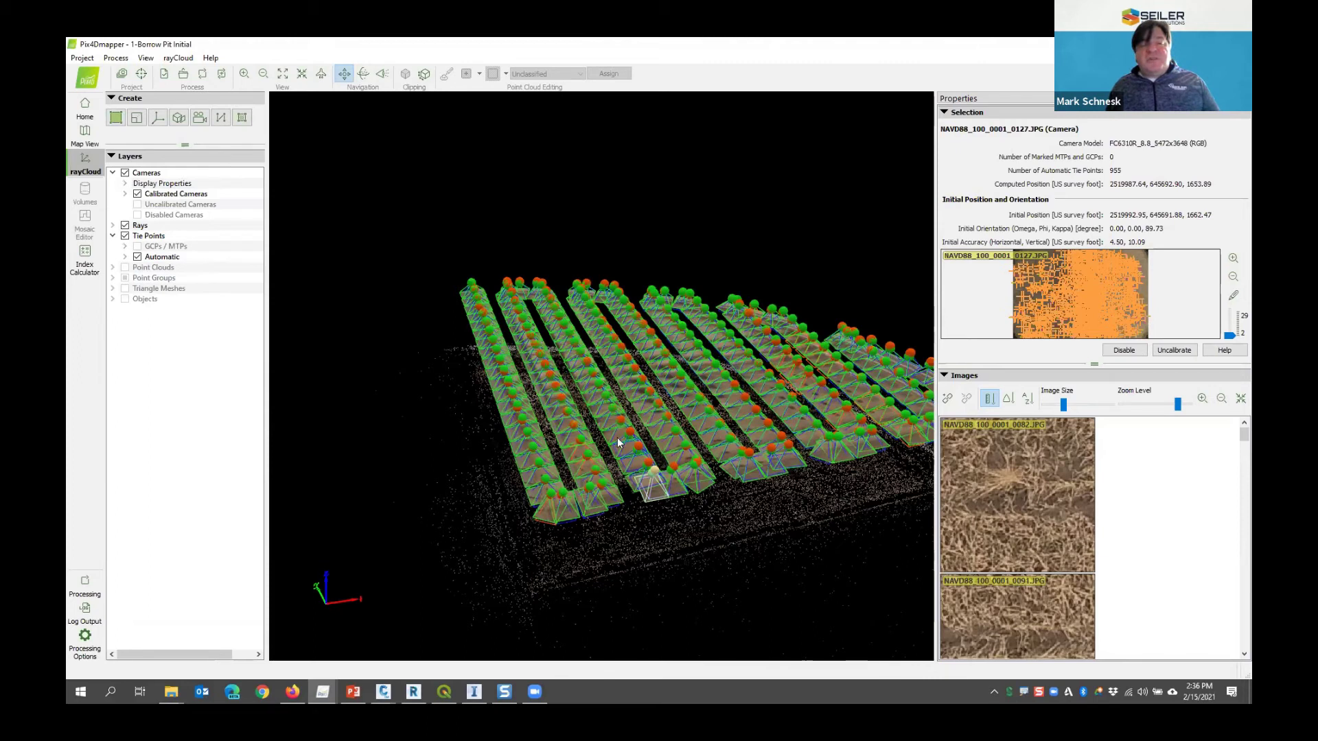
left_click(137, 194)
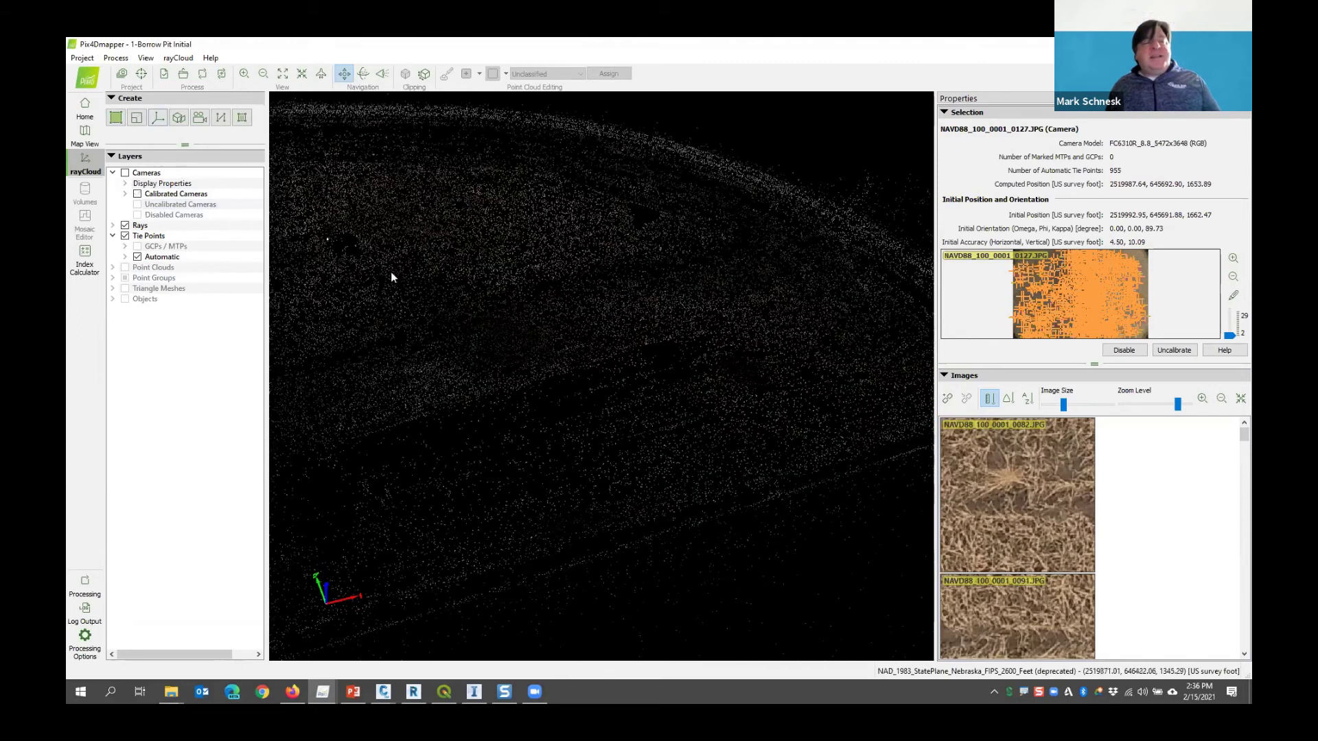
scroll(618, 364, "down", 3)
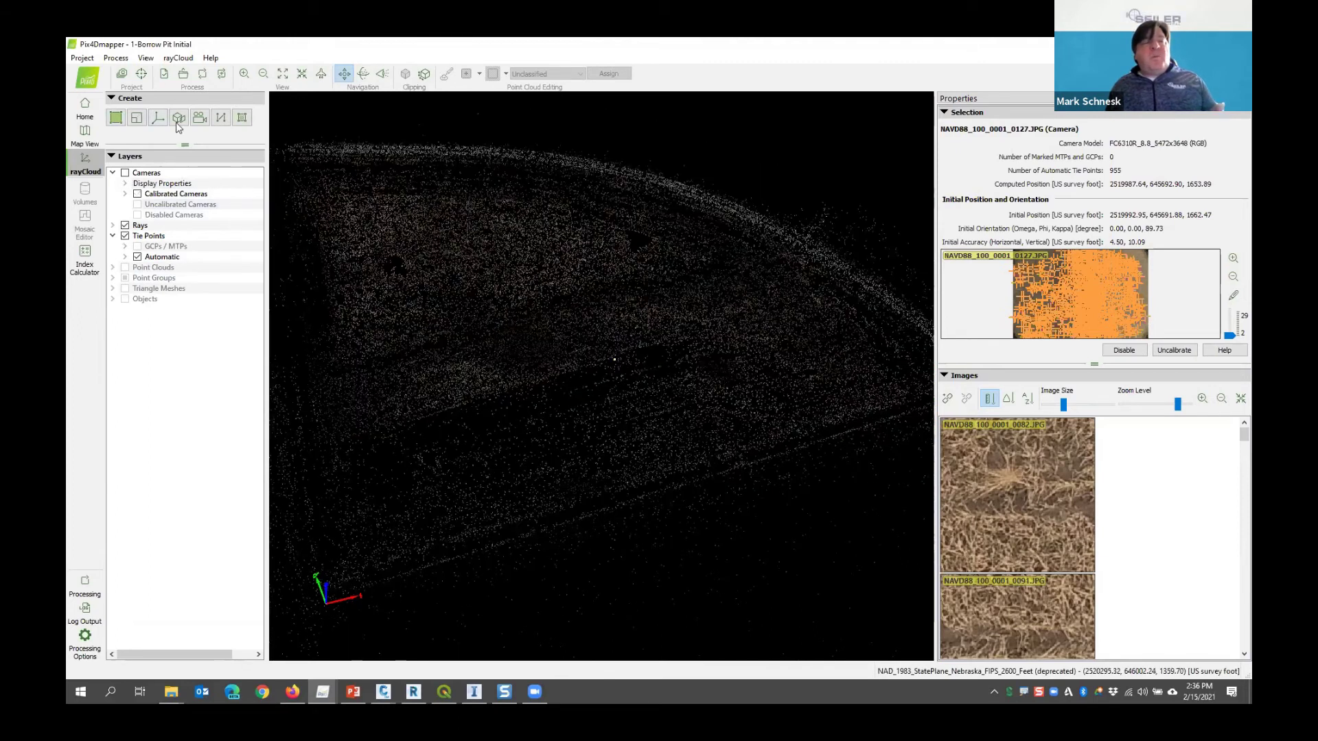
Open the project's Quality Report, move its window up and lengthen it to show more of the report
left_click(166, 74)
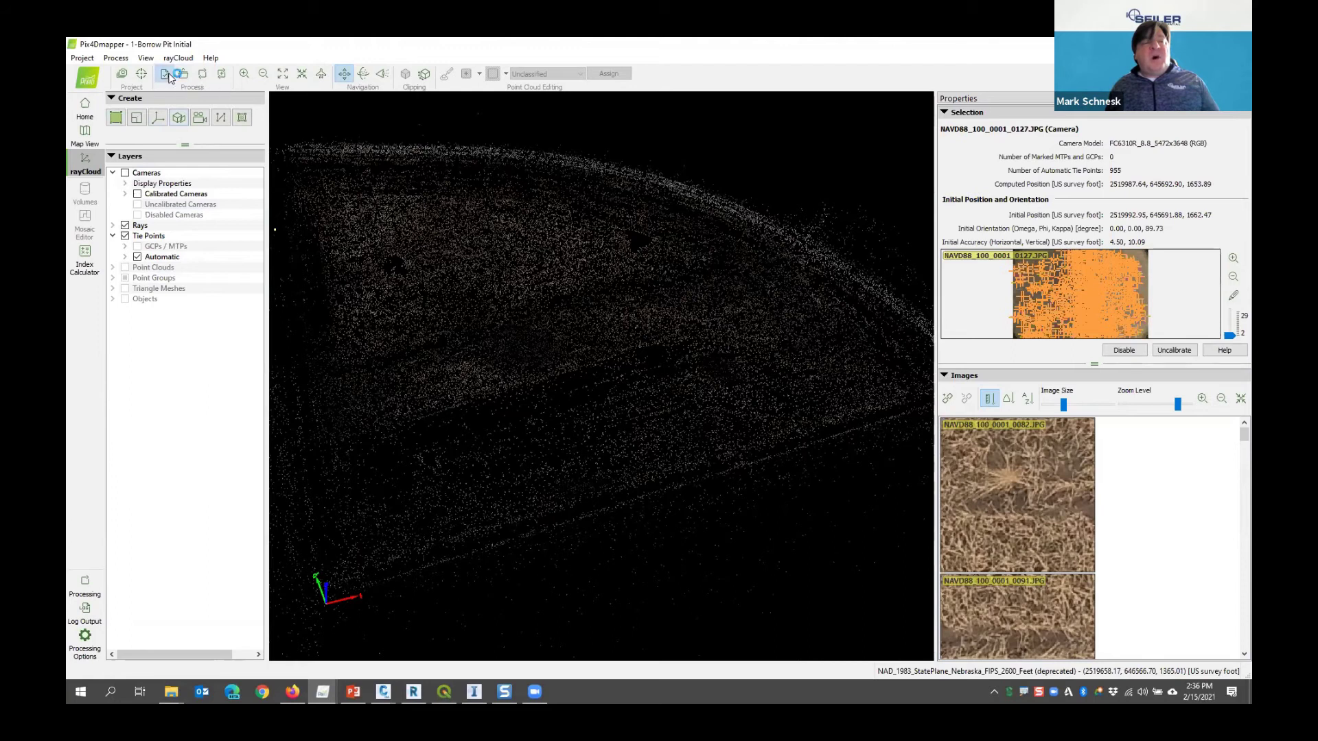
left_click_drag(560, 202, 489, 64)
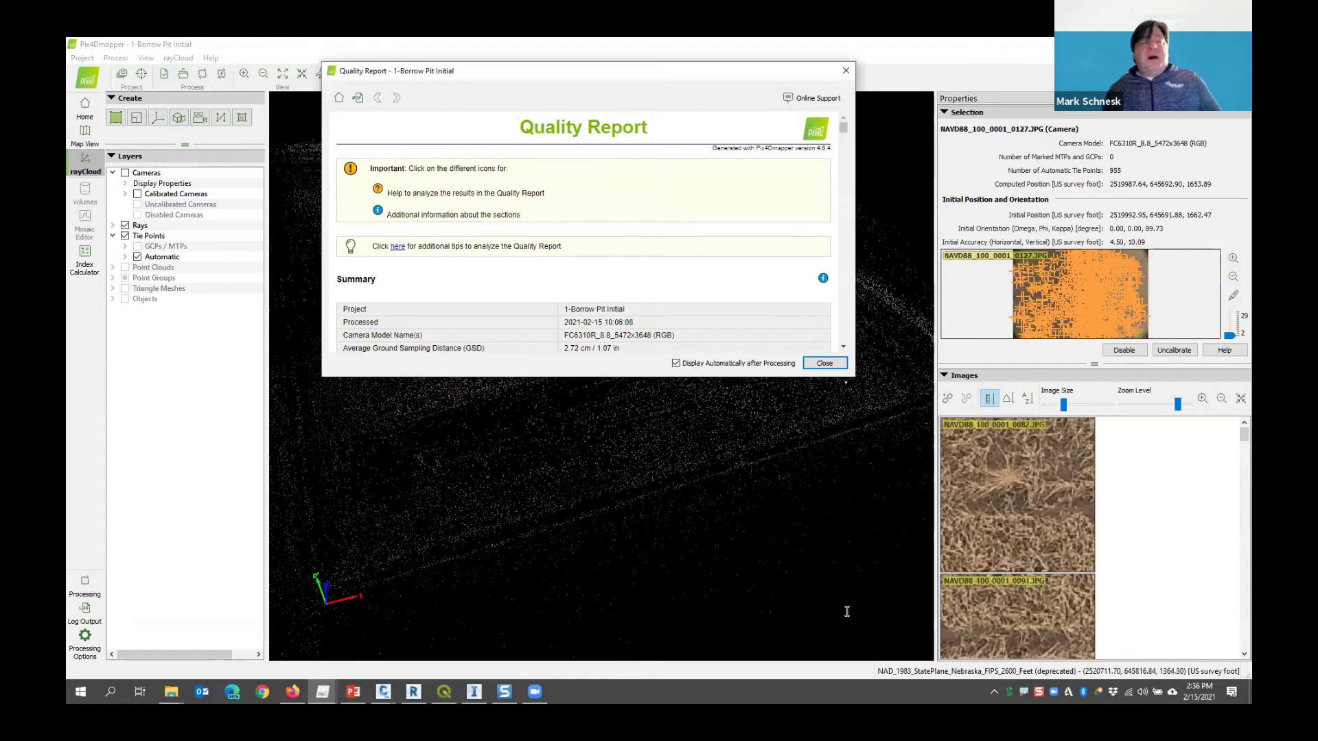
left_click_drag(847, 611, 847, 612)
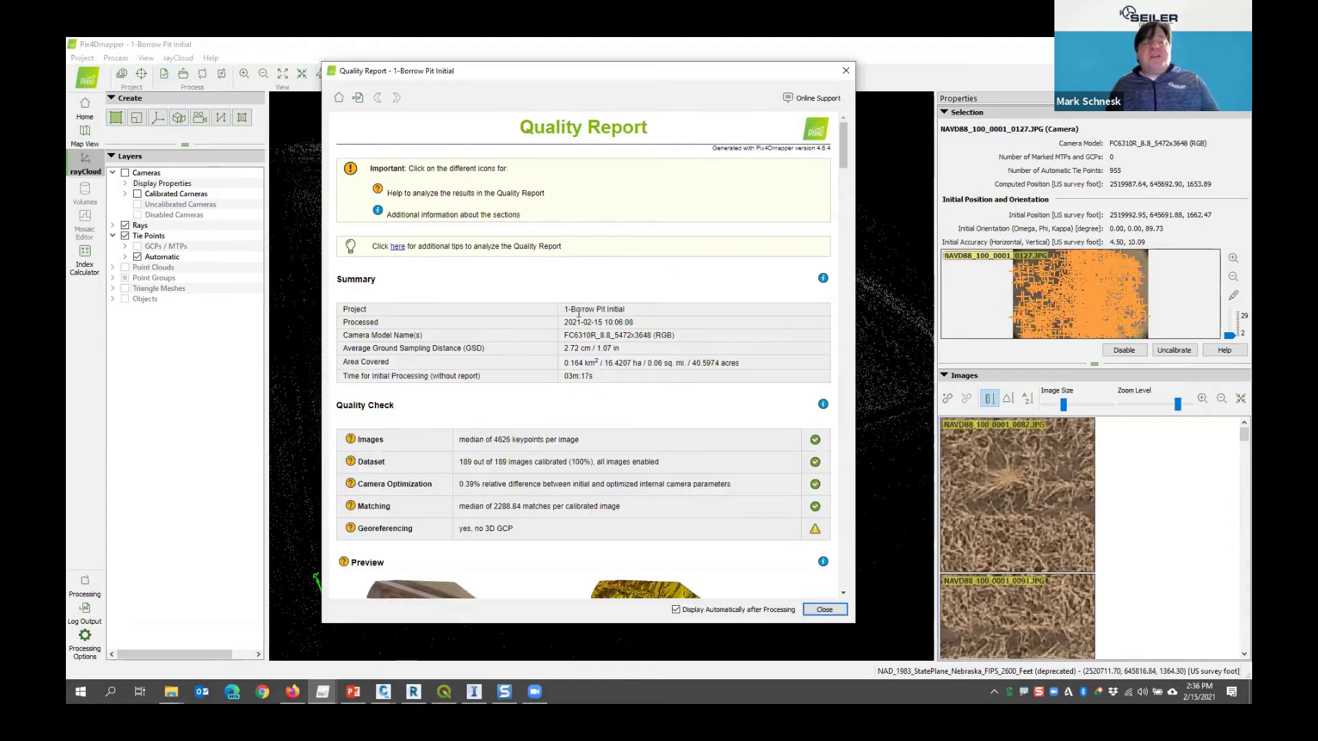
Review the report's summary, quality check results, and orthomosaic and DSM previews
scroll(637, 290, "down", 1)
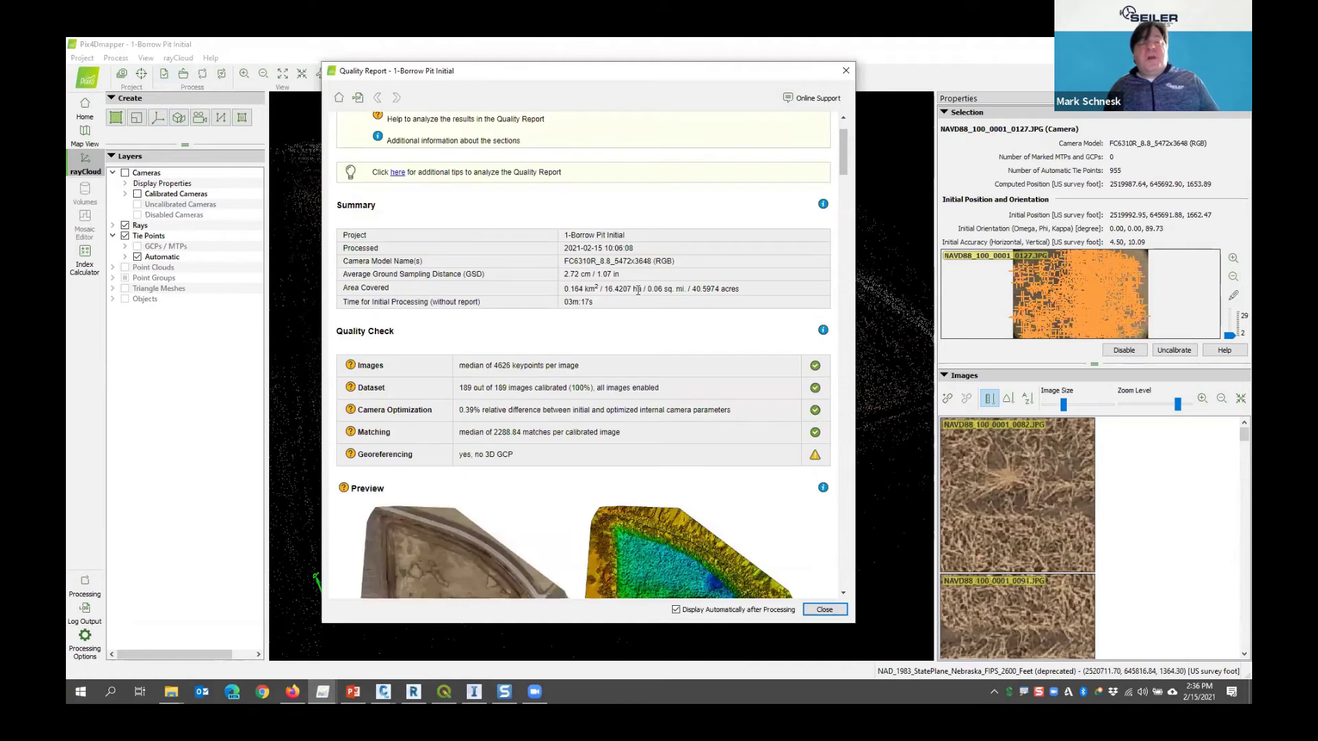
scroll(618, 302, "down", 1)
scroll(608, 275, "down", 3)
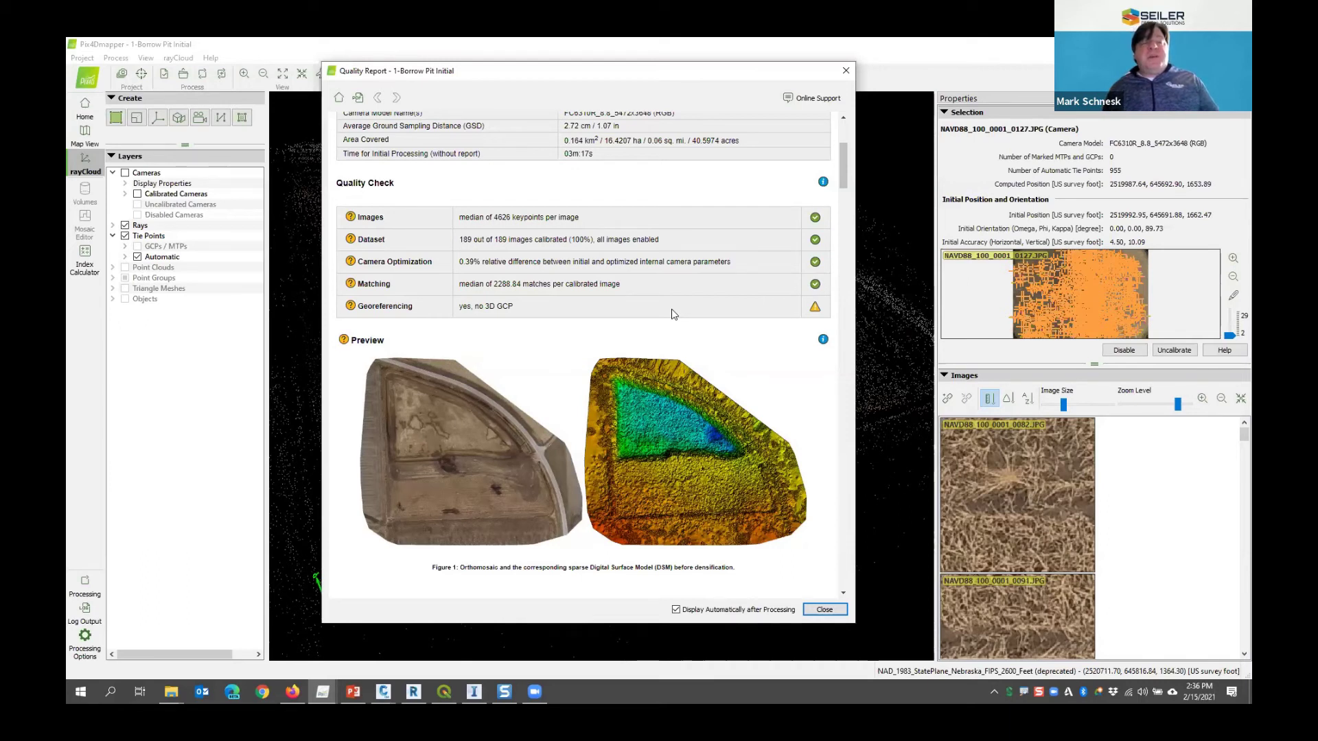
scroll(751, 292, "down", 1)
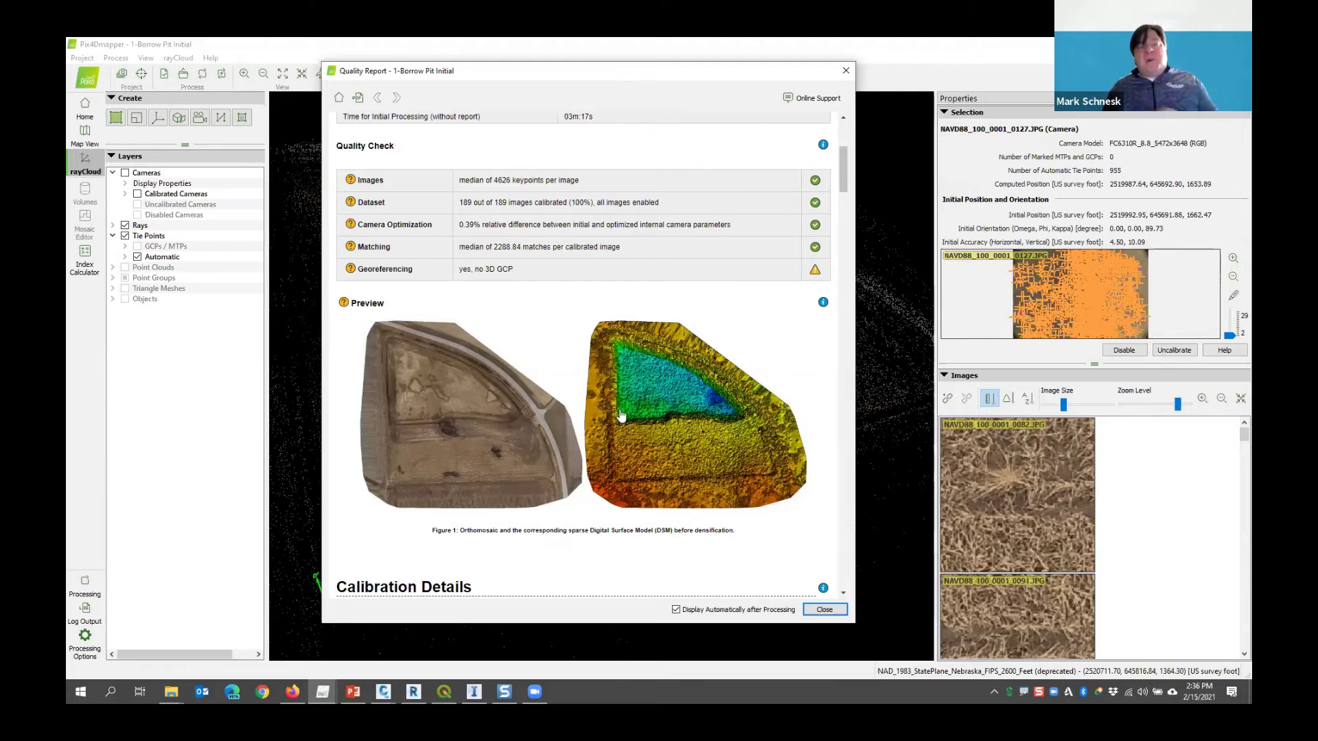
scroll(721, 403, "down", 2)
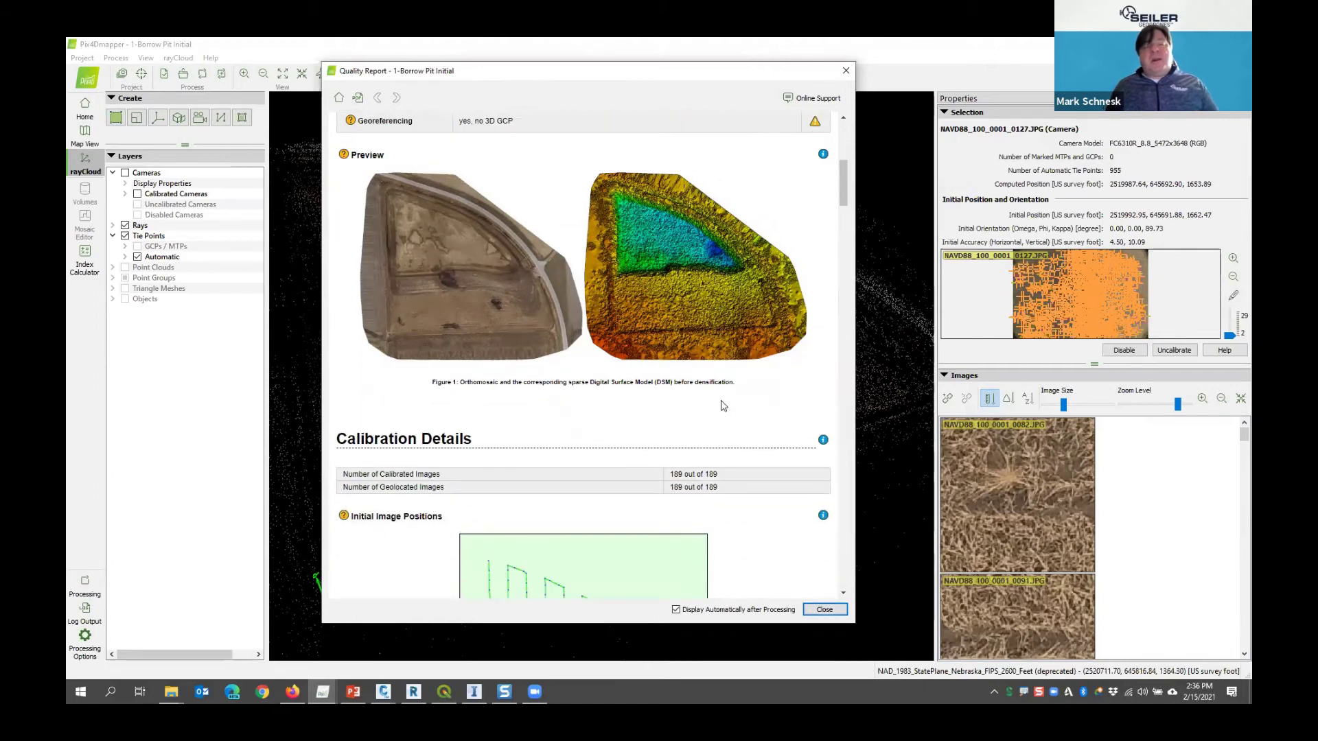
Review the initial and computed image positions, the image overlap map, and the internal camera parameters with their correlation chart
scroll(723, 405, "down", 9)
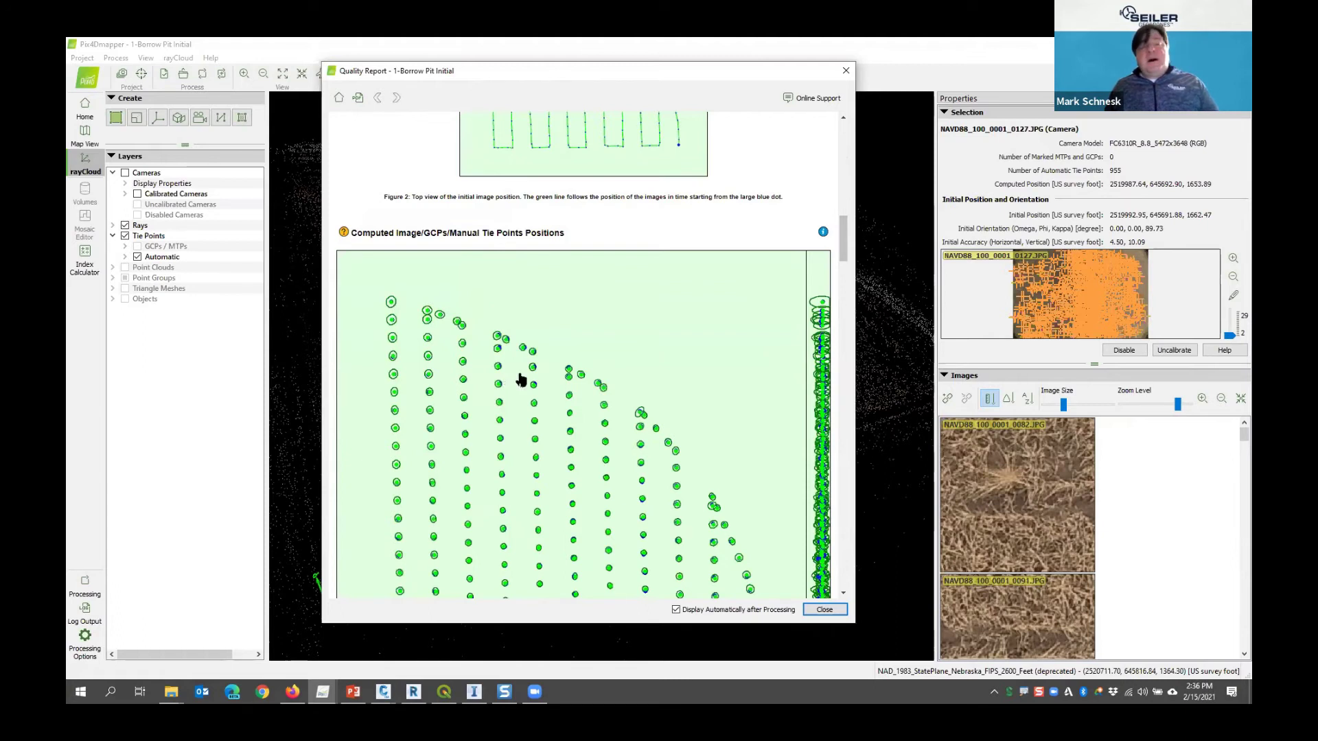
scroll(520, 376, "down", 8)
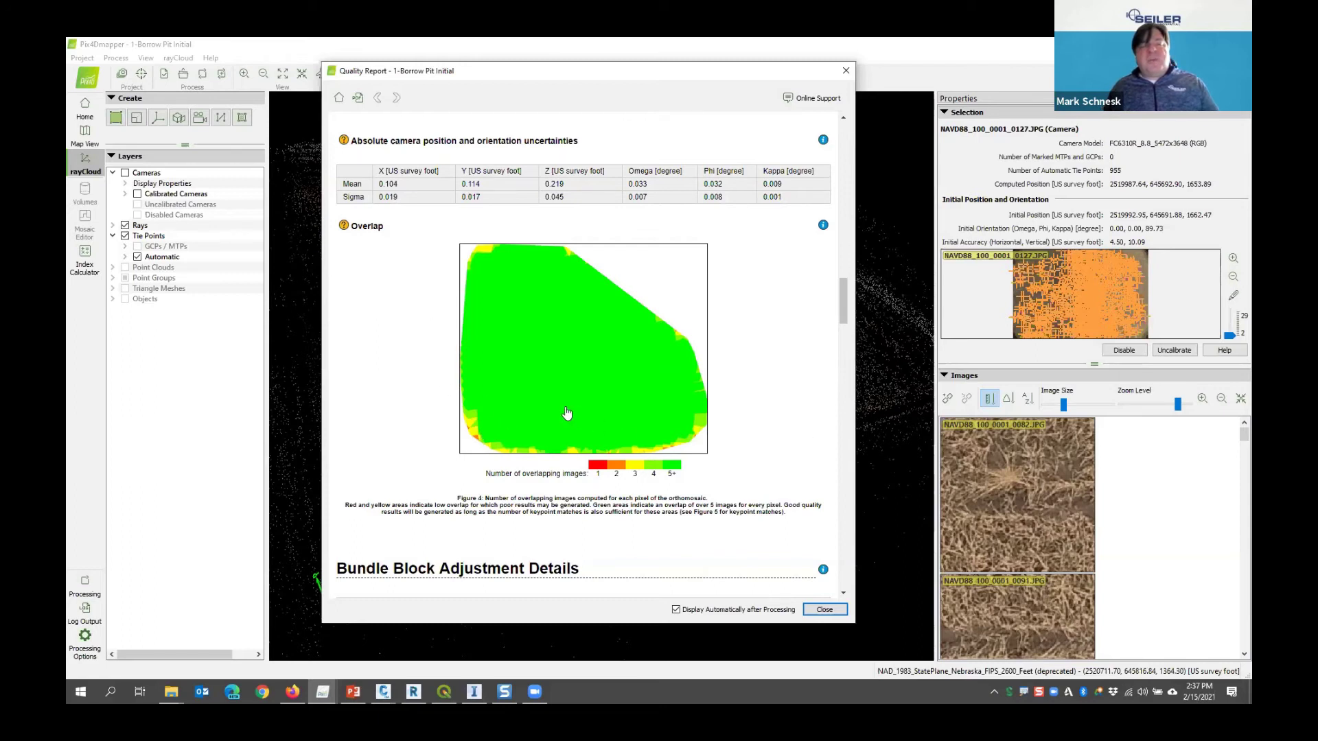
scroll(565, 412, "down", 3)
scroll(565, 410, "down", 4)
scroll(529, 354, "down", 2)
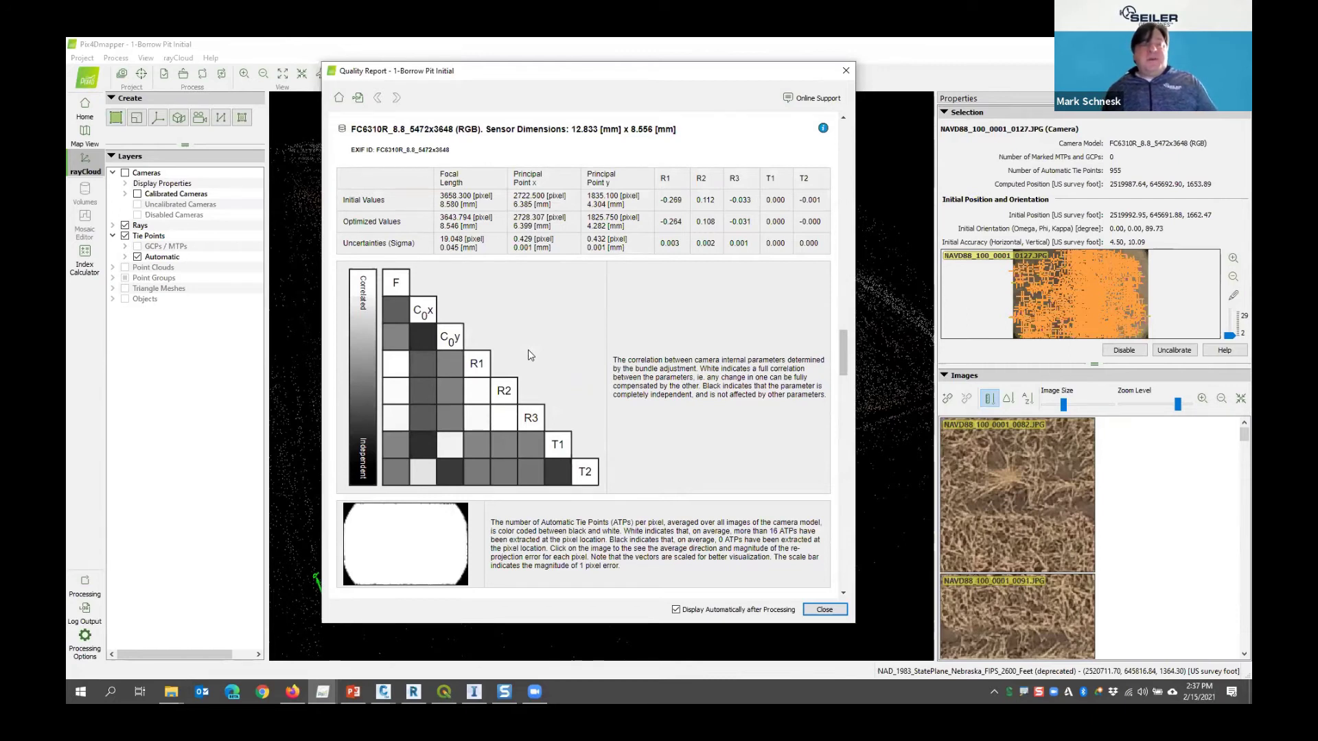
scroll(529, 352, "down", 1)
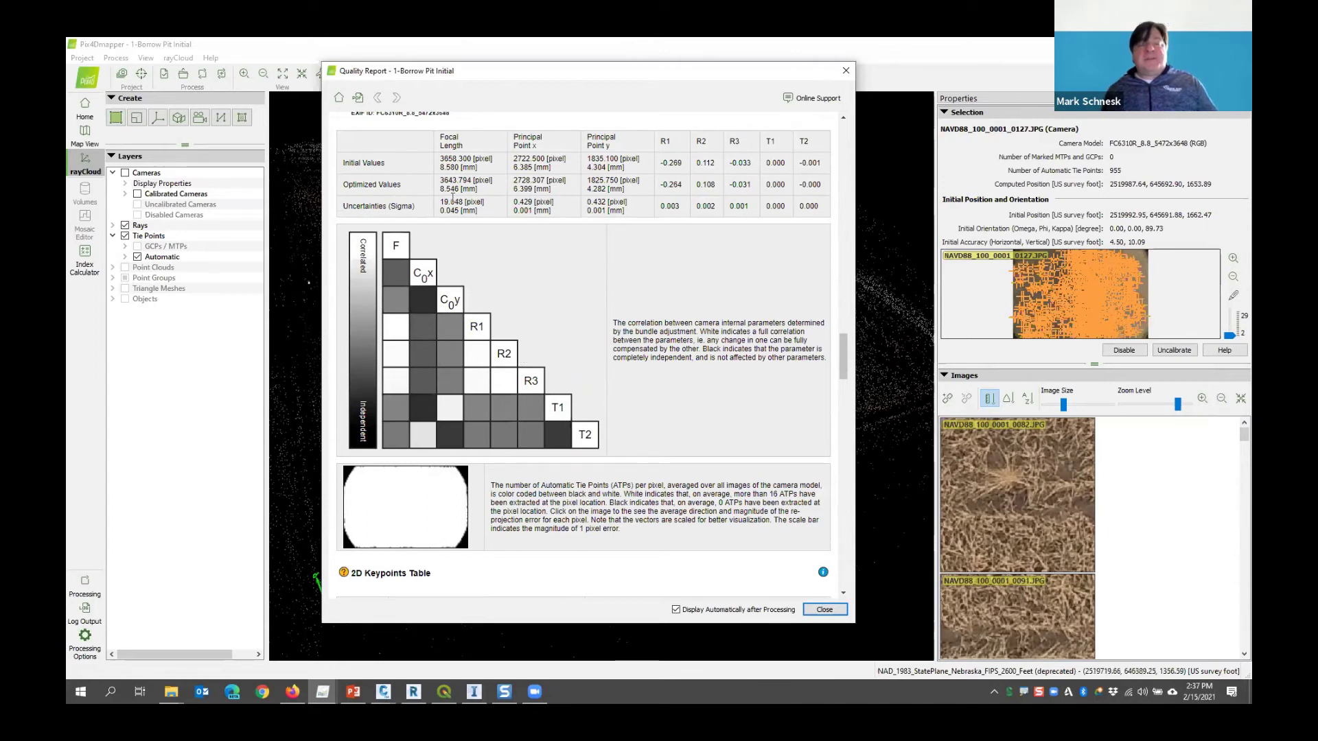
Review the 2D keypoints table and the table of 3D points from 2D keypoint matches
scroll(494, 315, "down", 7)
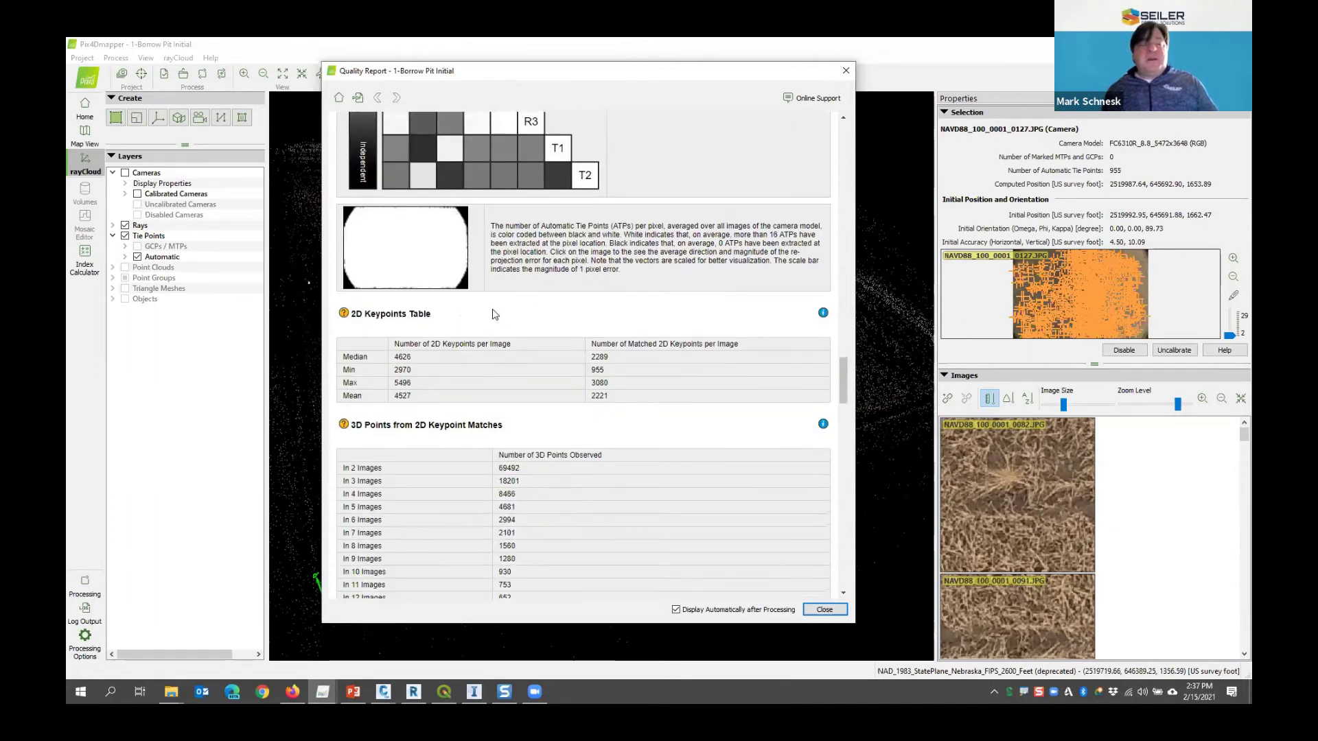
scroll(457, 297, "down", 4)
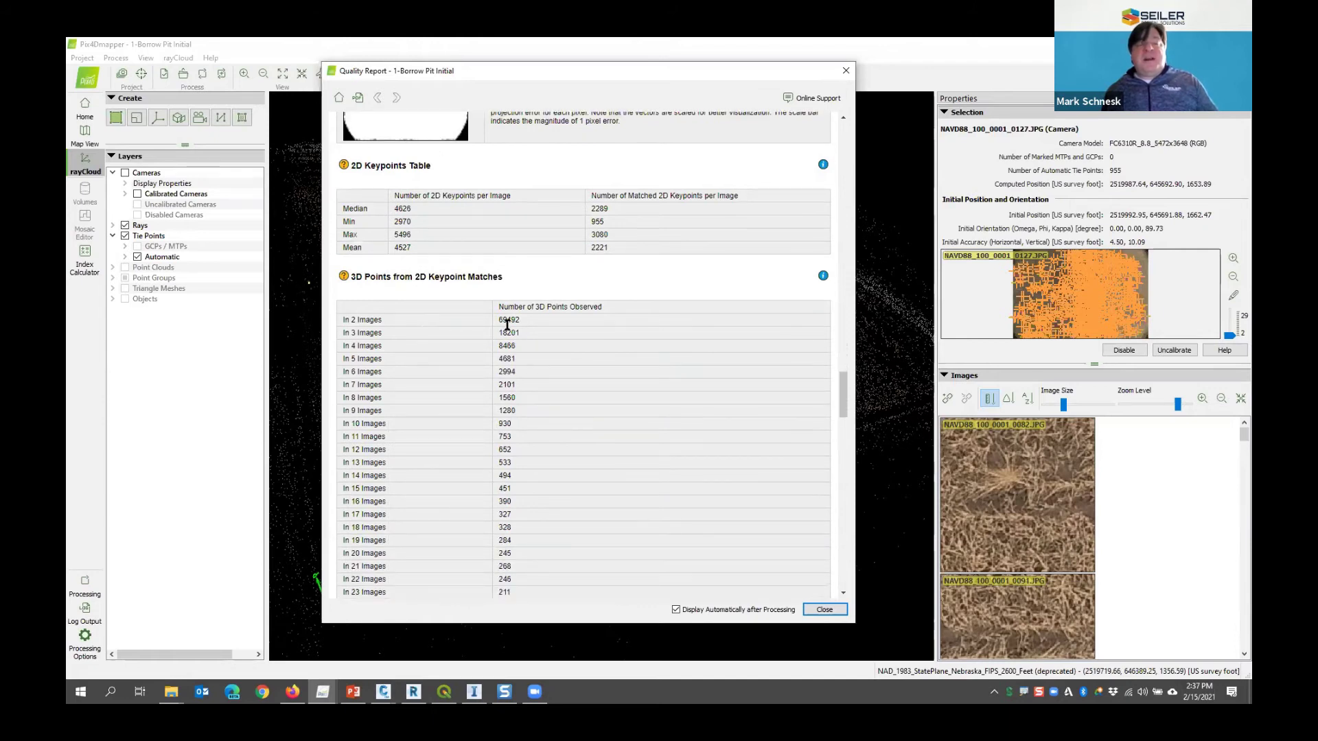
scroll(507, 325, "down", 5)
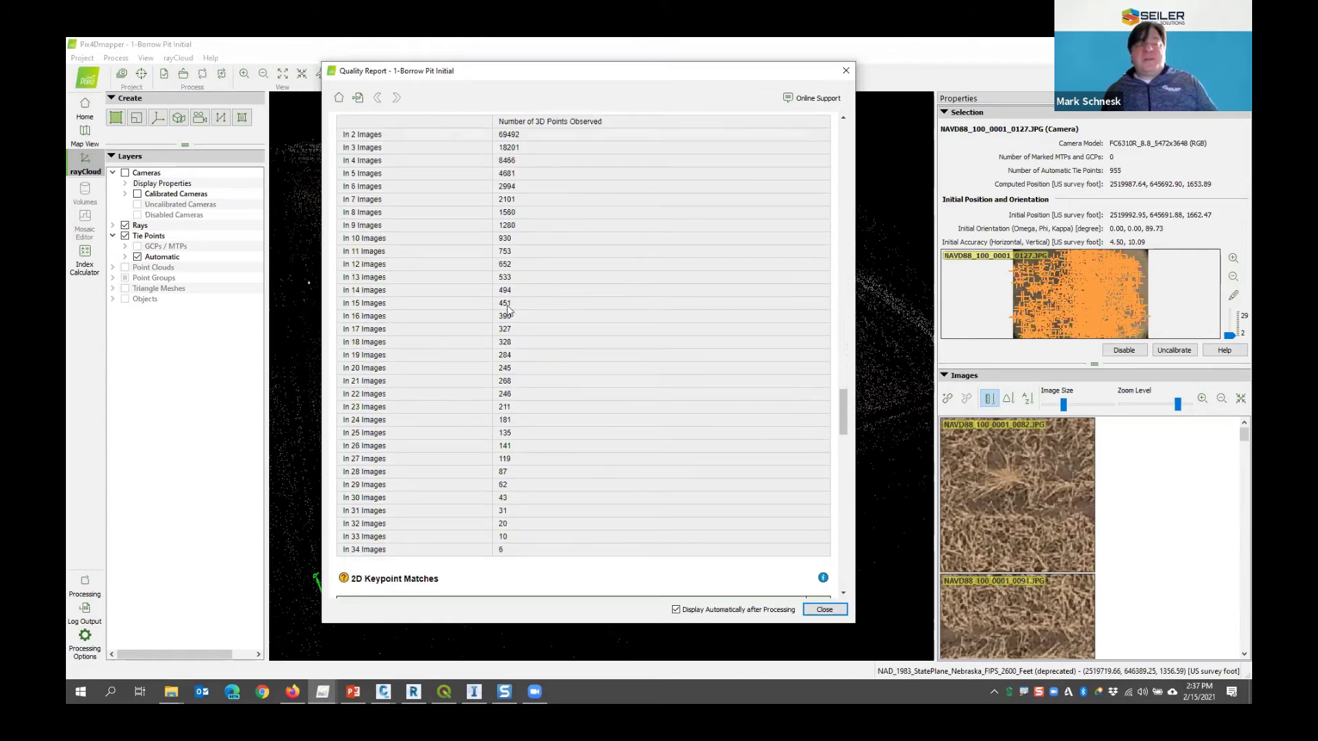
Examine the 2D keypoint matches diagram and its match legend for strong and weak links between images
scroll(508, 434, "down", 12)
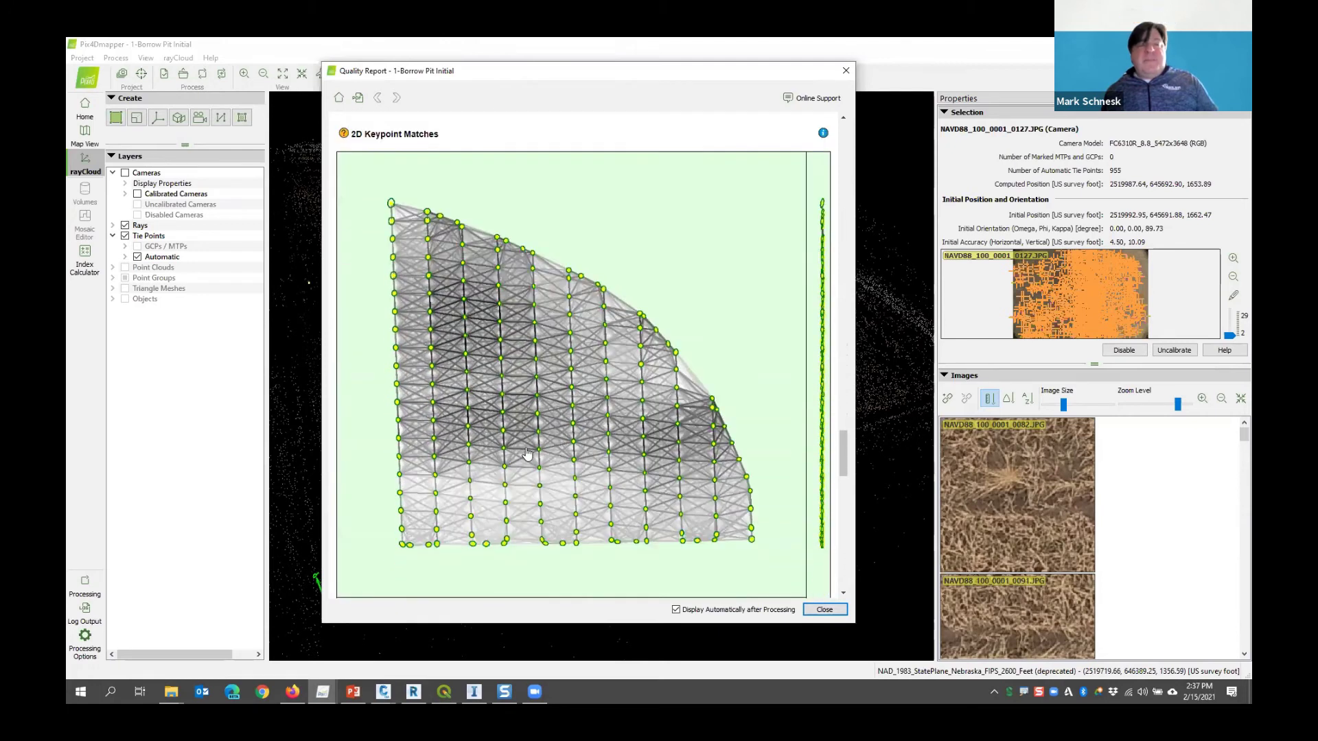
scroll(527, 454, "down", 1)
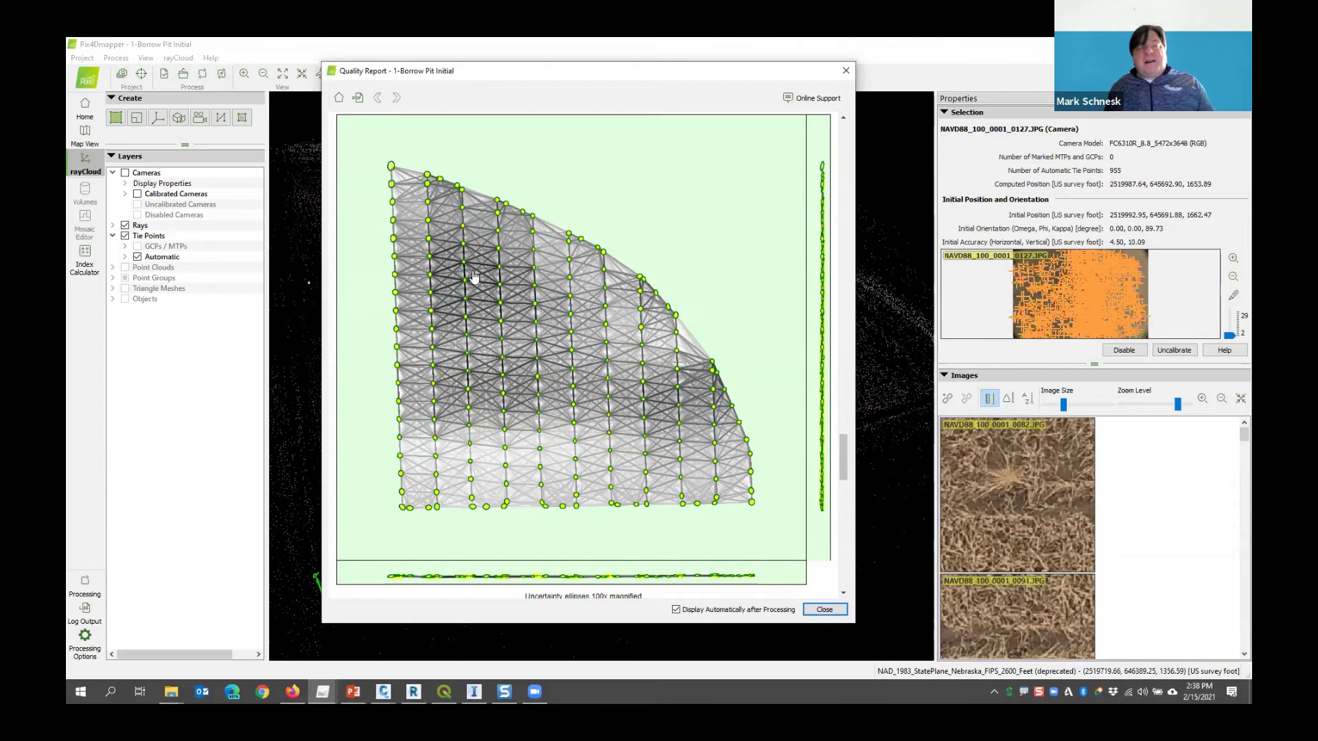
scroll(542, 473, "down", 2)
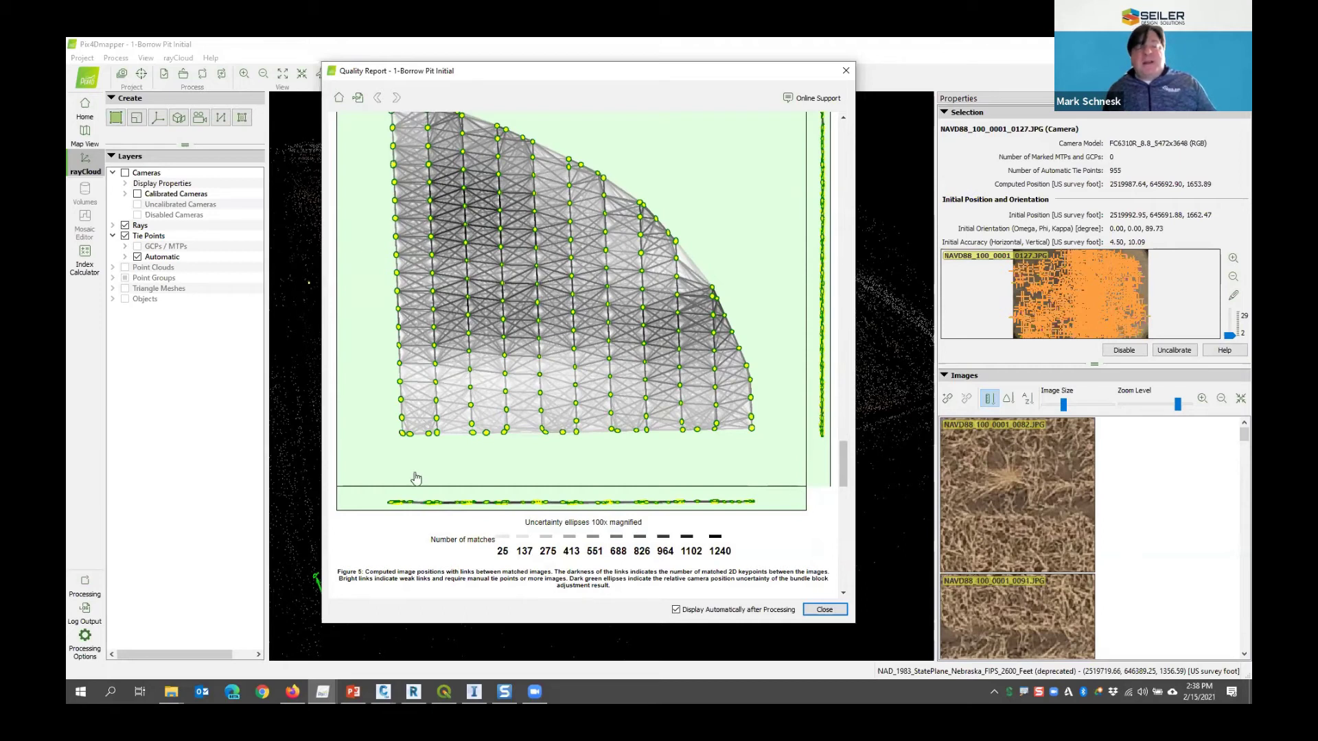
scroll(417, 479, "down", 1)
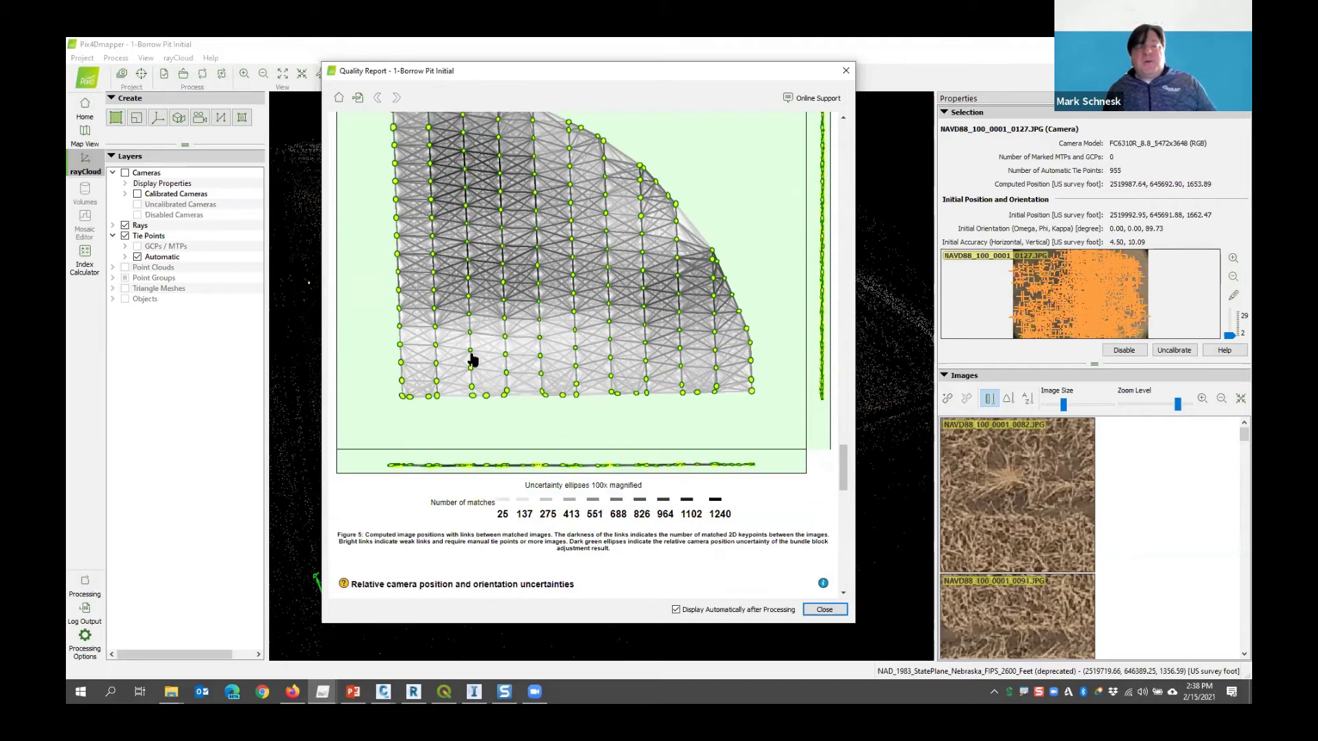
Review the relative camera uncertainties and the absolute and relative geolocation variance tables
scroll(642, 422, "down", 10)
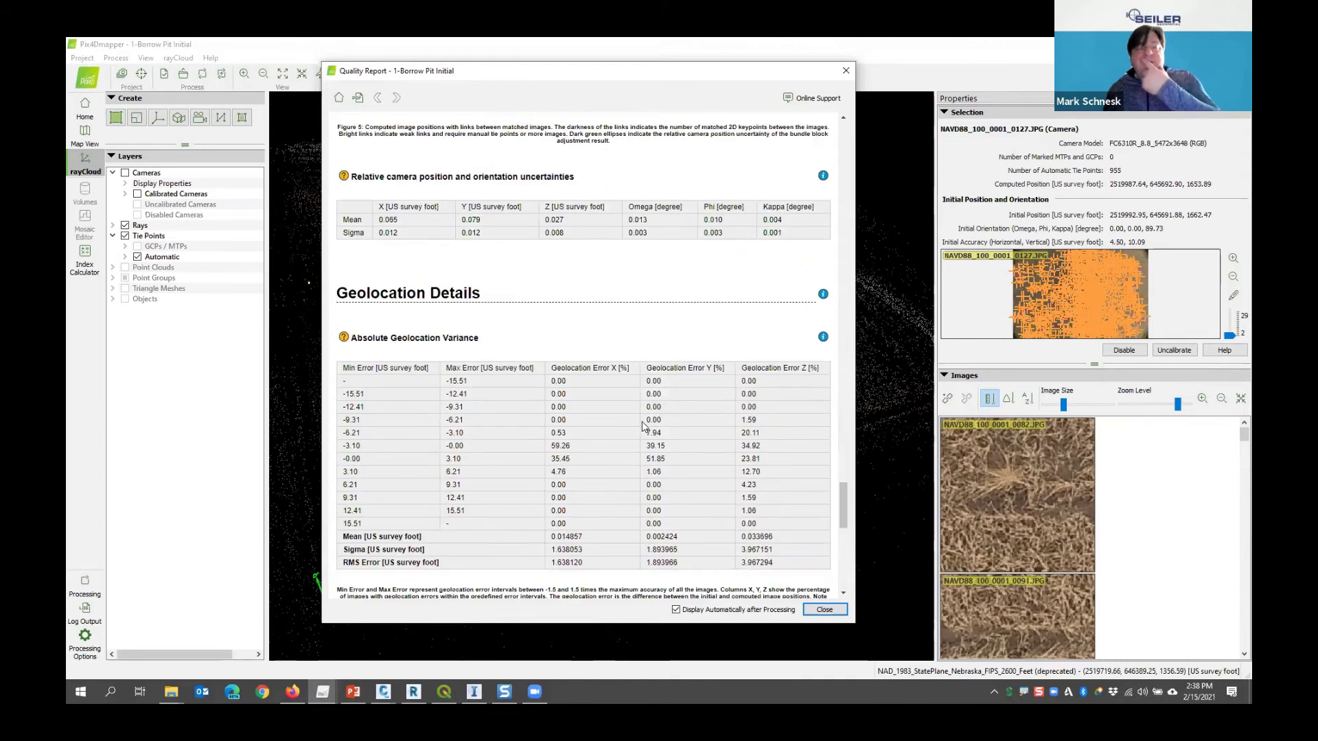
scroll(645, 419, "down", 3)
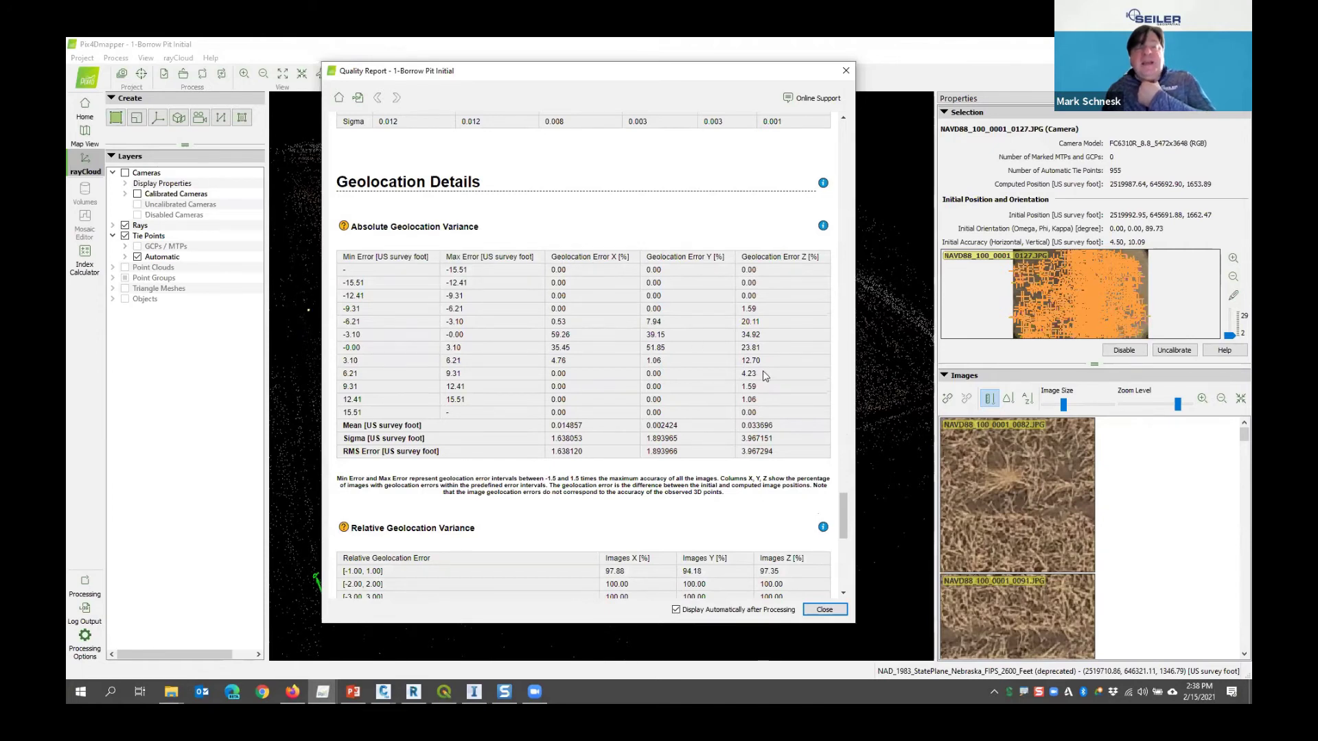
scroll(603, 348, "down", 2)
scroll(604, 351, "down", 3)
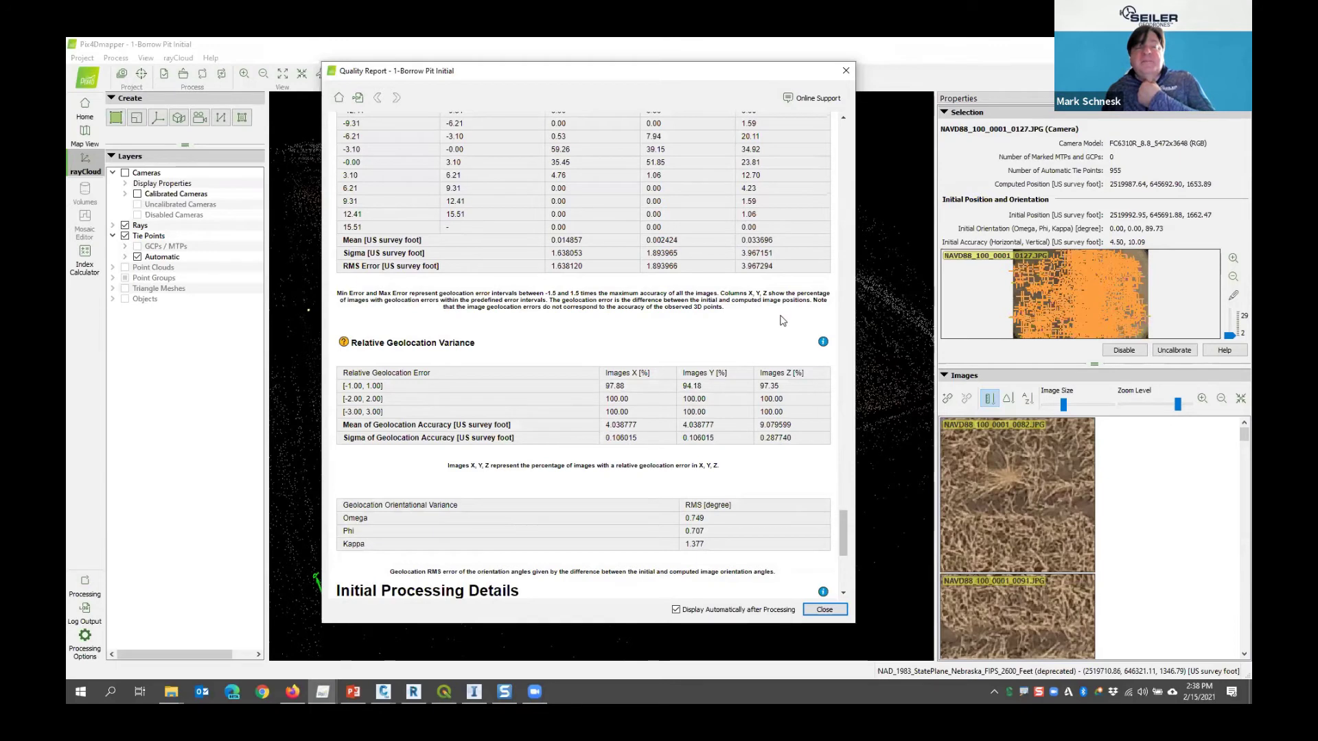
Review the geolocation orientational variance and the Initial Processing Details, including system information, coordinate systems and processing options
scroll(620, 302, "down", 5)
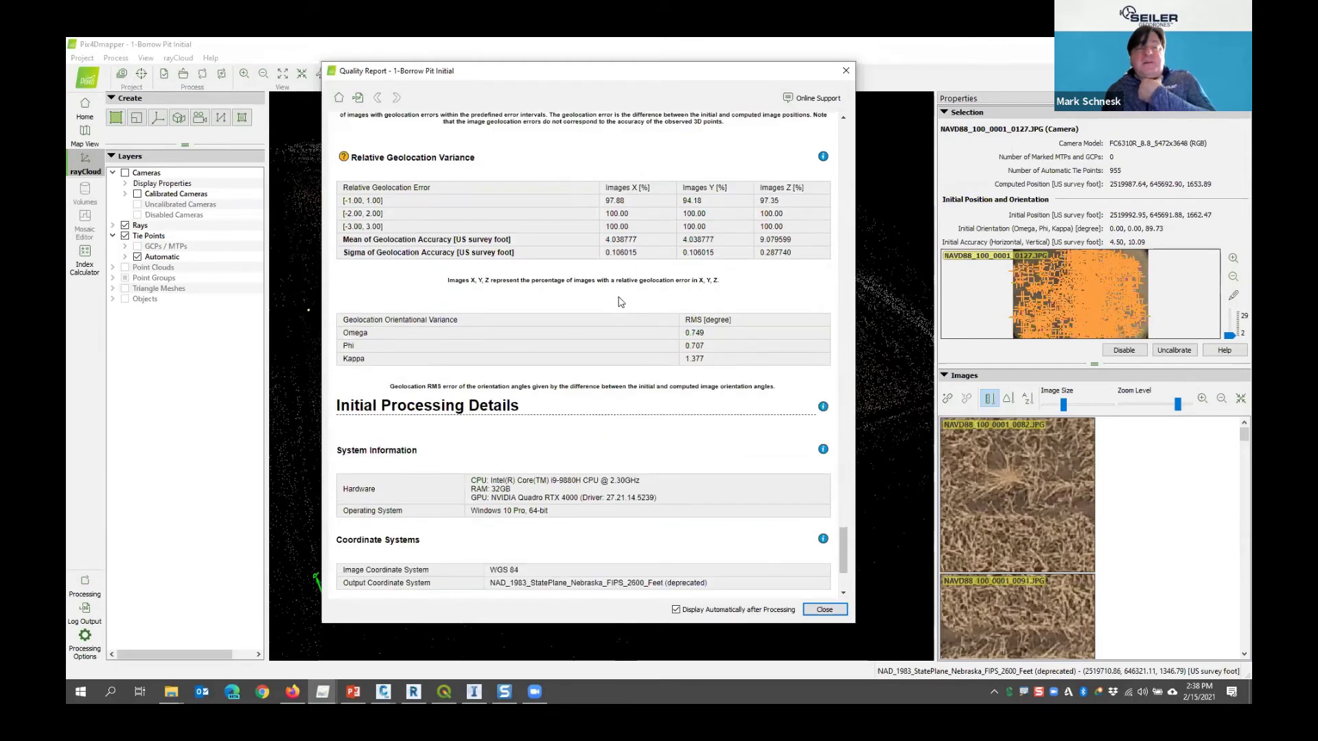
scroll(619, 302, "down", 1)
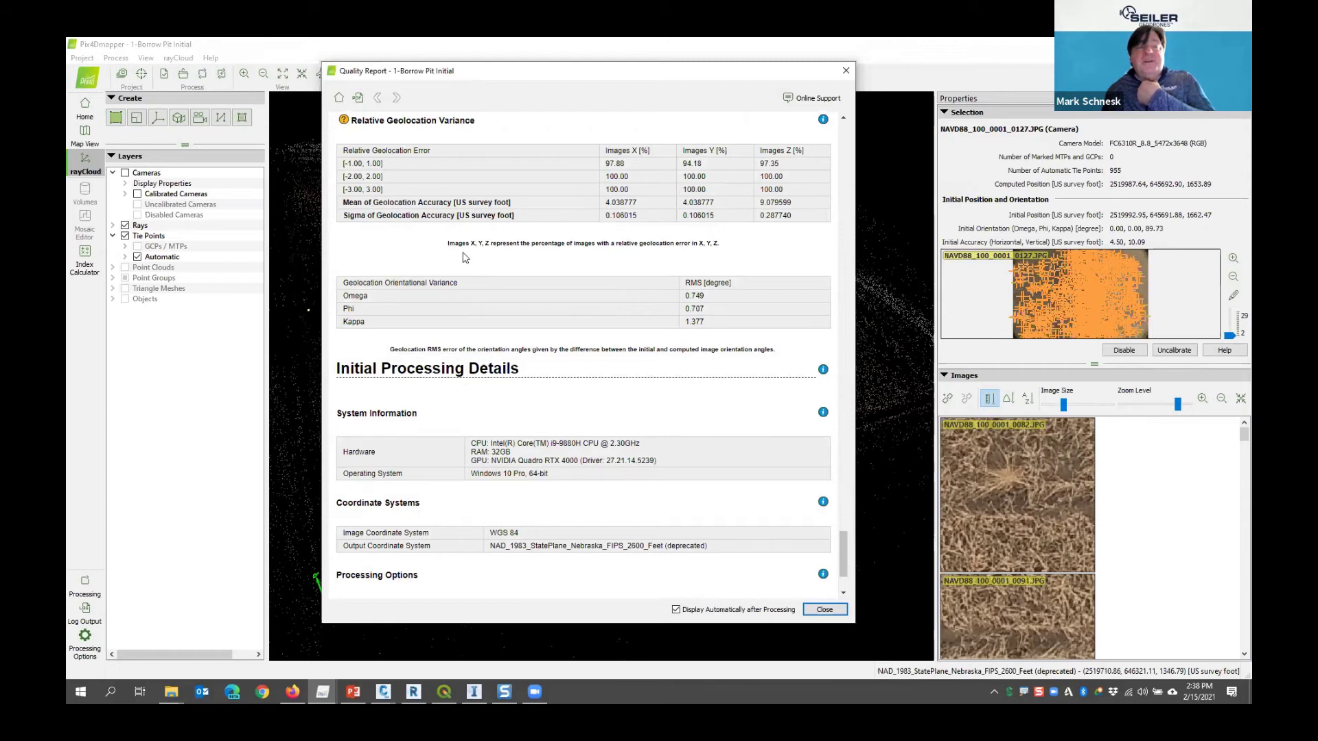
scroll(636, 296, "down", 2)
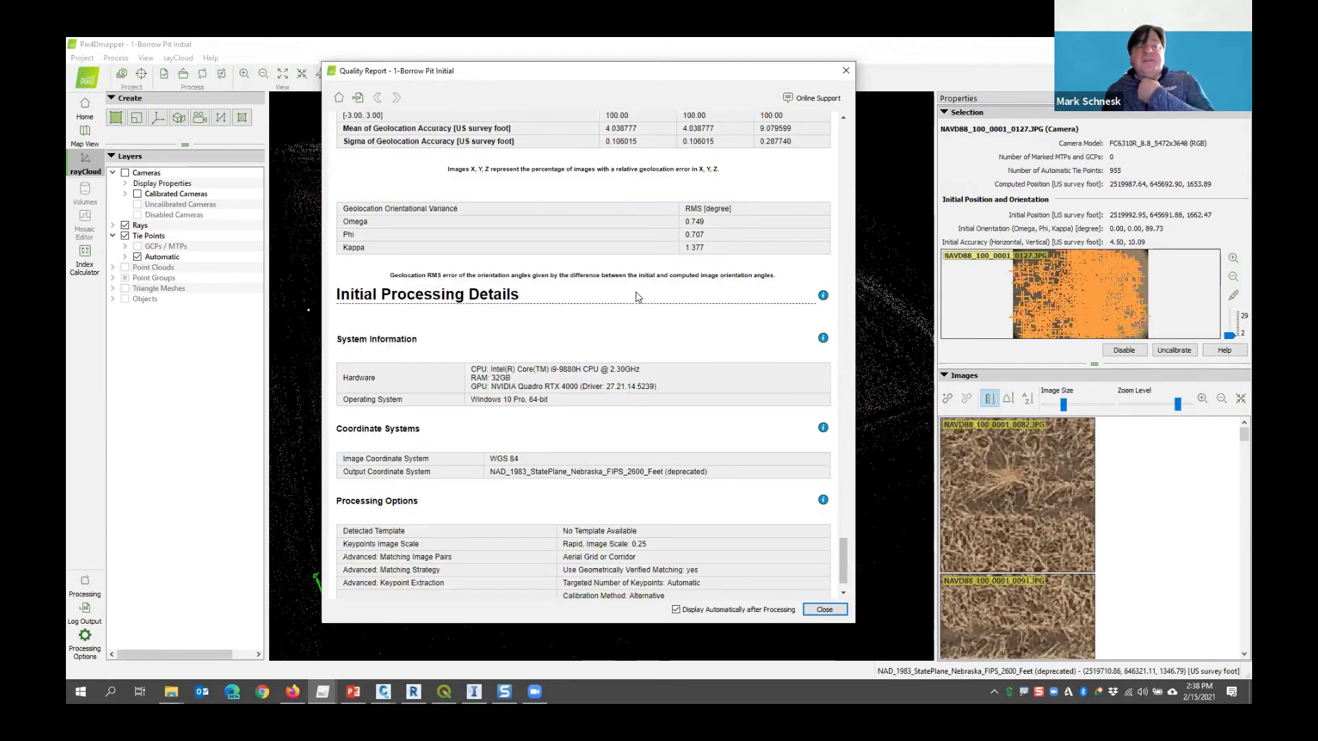
scroll(607, 317, "down", 1)
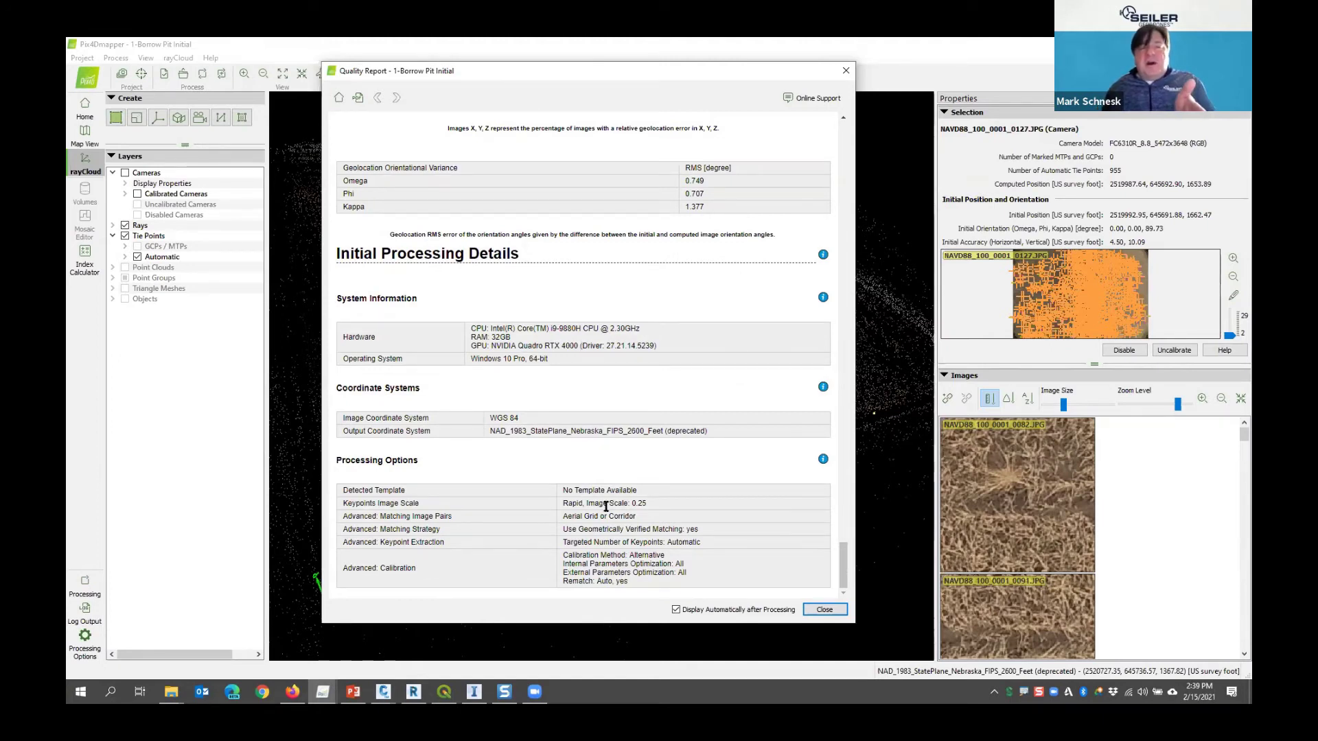
scroll(632, 495, "up", 10)
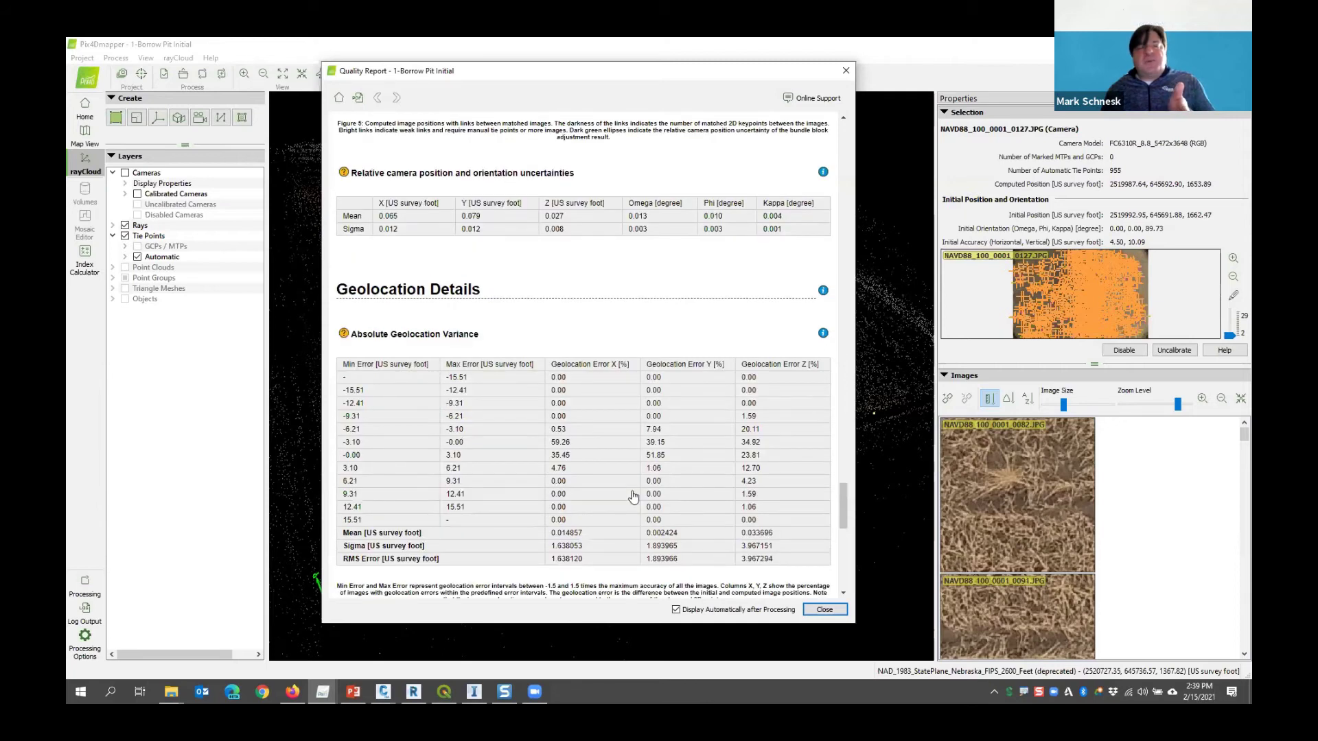
scroll(623, 464, "down", 10)
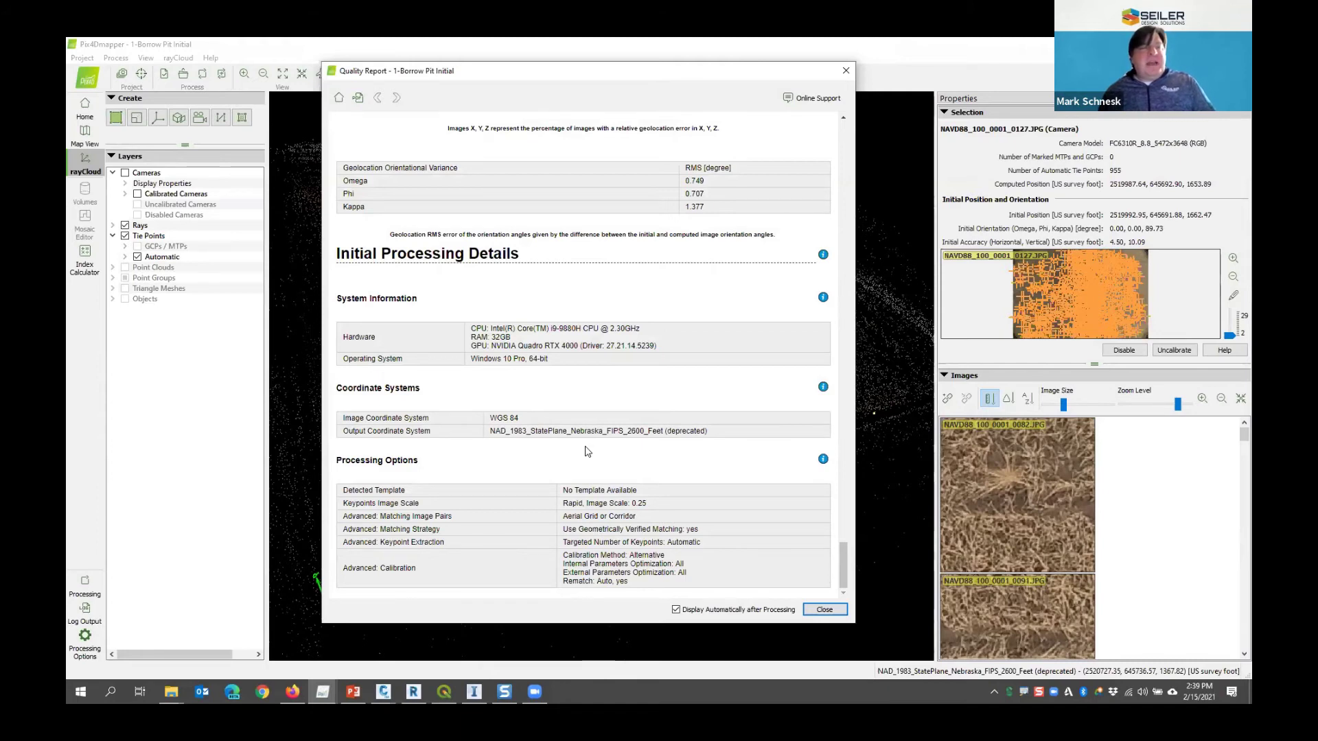
Open the PDF version of the Quality Report, return to Pix4Dmapper and close the Quality Report window
left_click(358, 98)
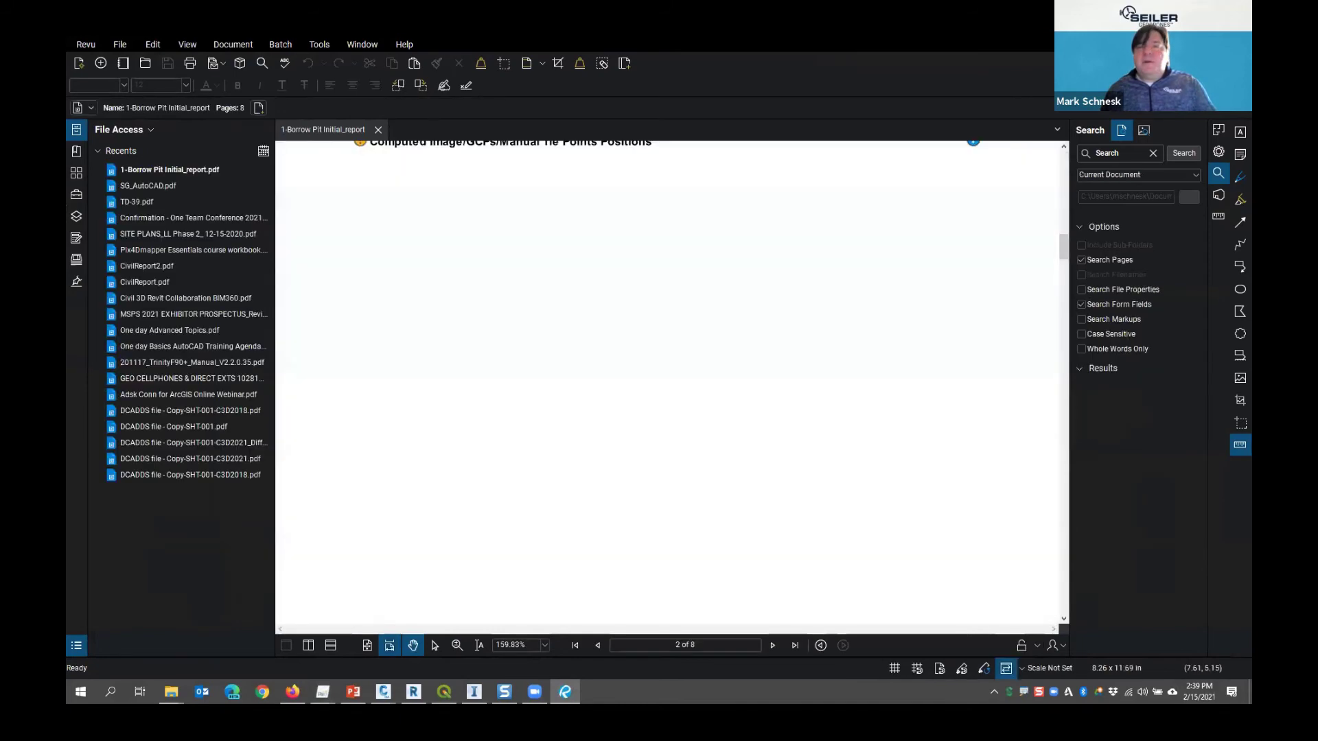
key("alt+Tab")
left_click(847, 71)
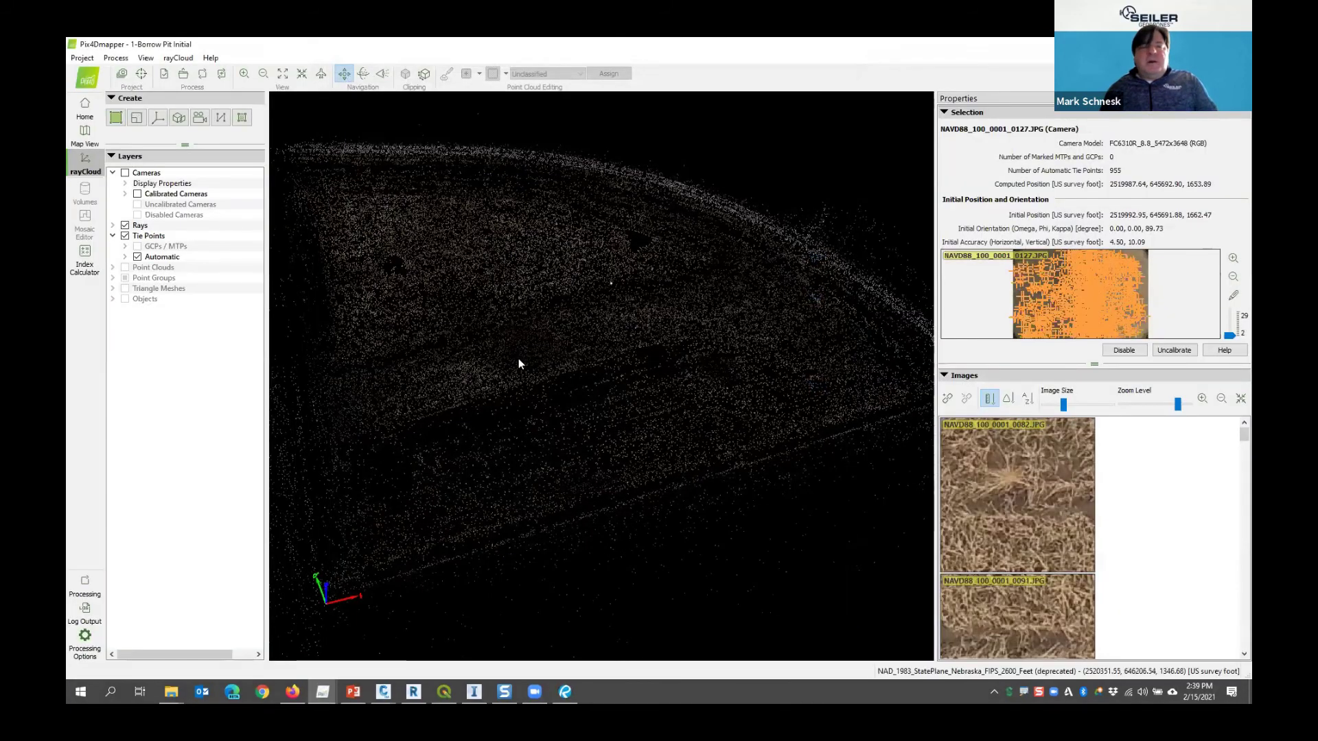
Import the ground control points from the AeroPoints_Propeller Correction Network file into the GCP/MTP Manager and accept the point table
scroll(534, 380, "down", 3)
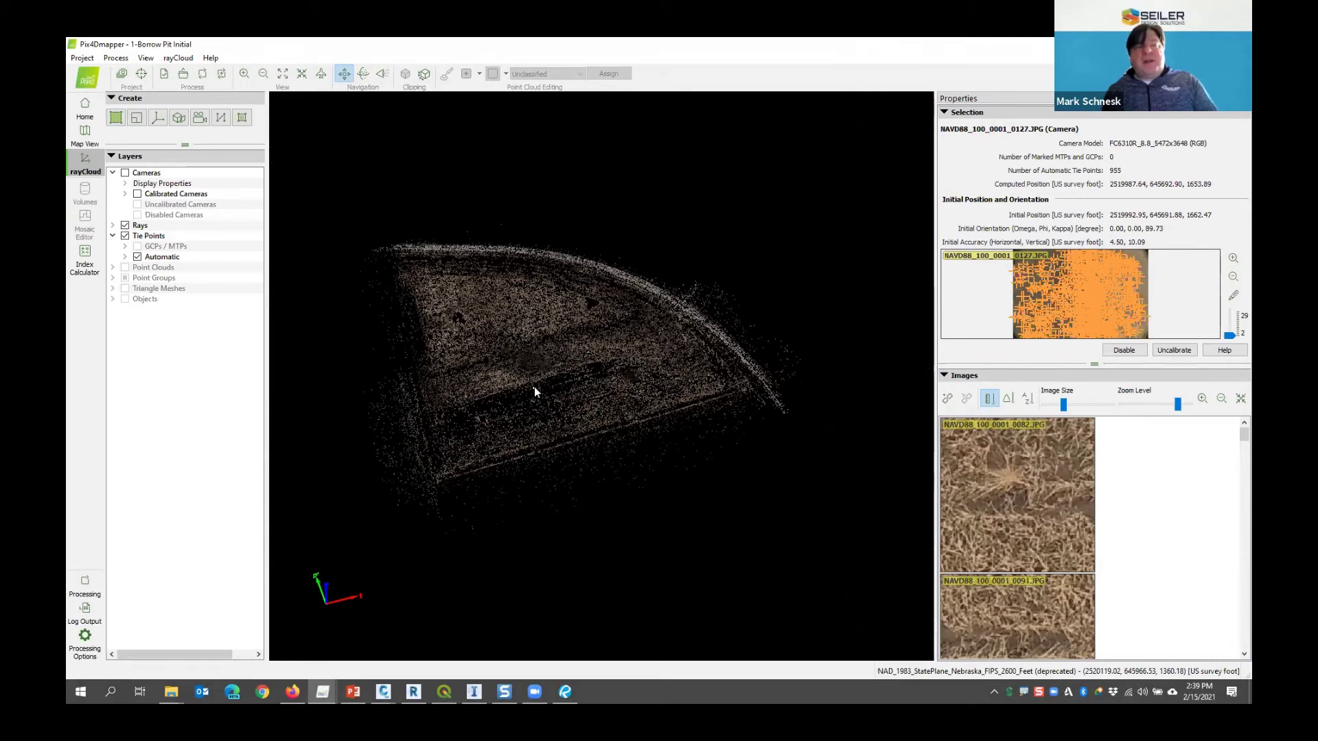
left_click(141, 73)
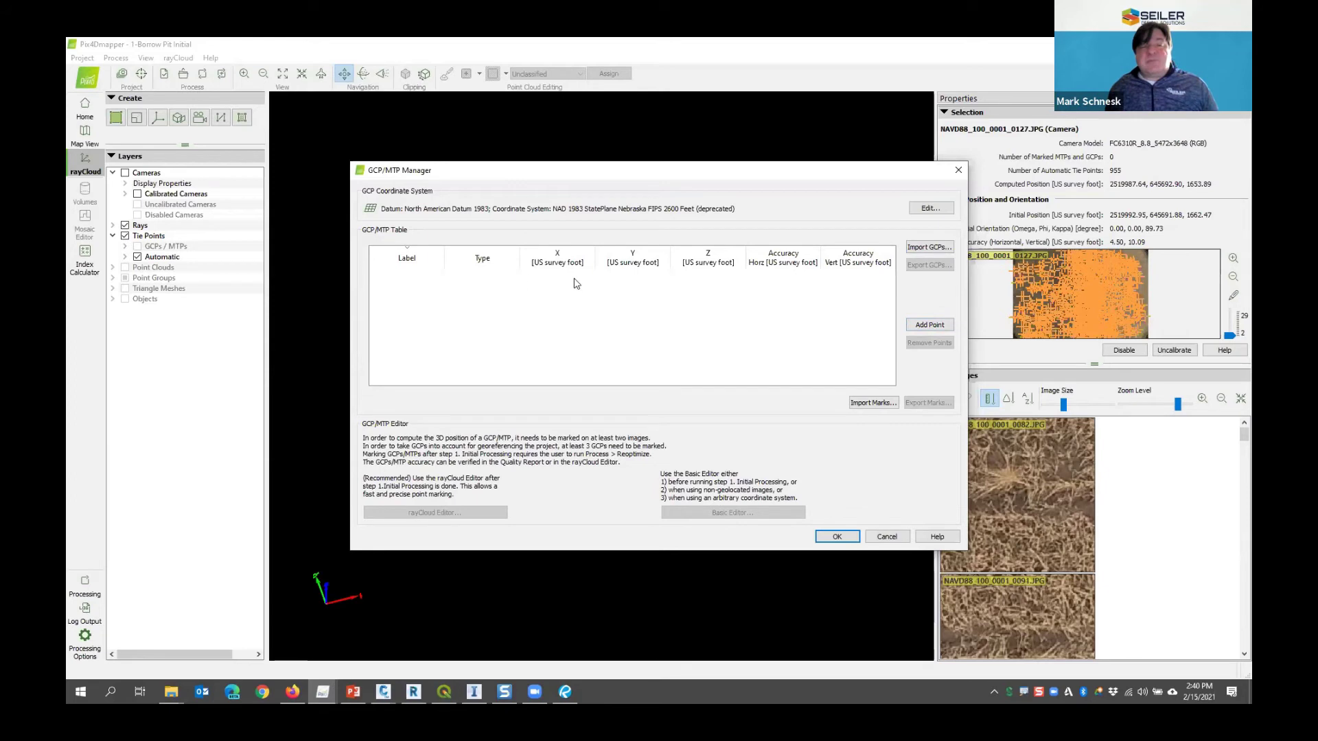
left_click(928, 247)
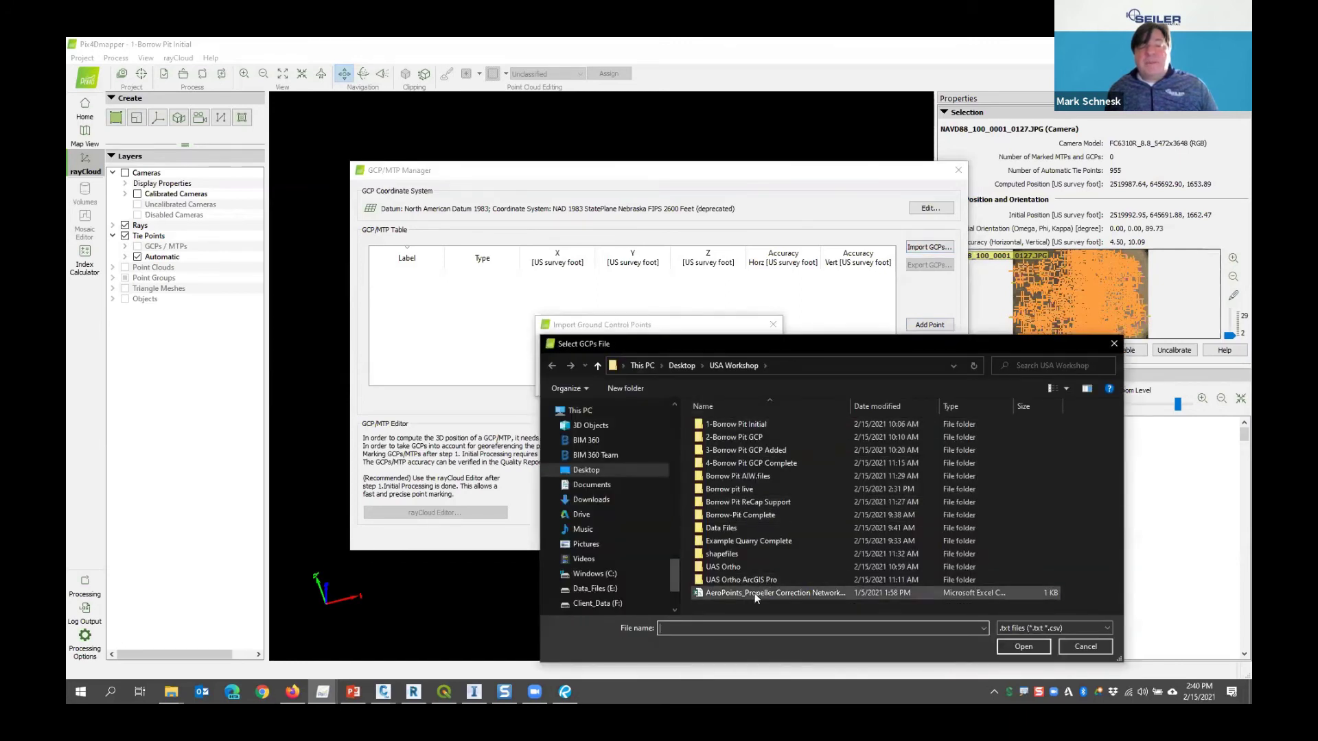
key("Escape")
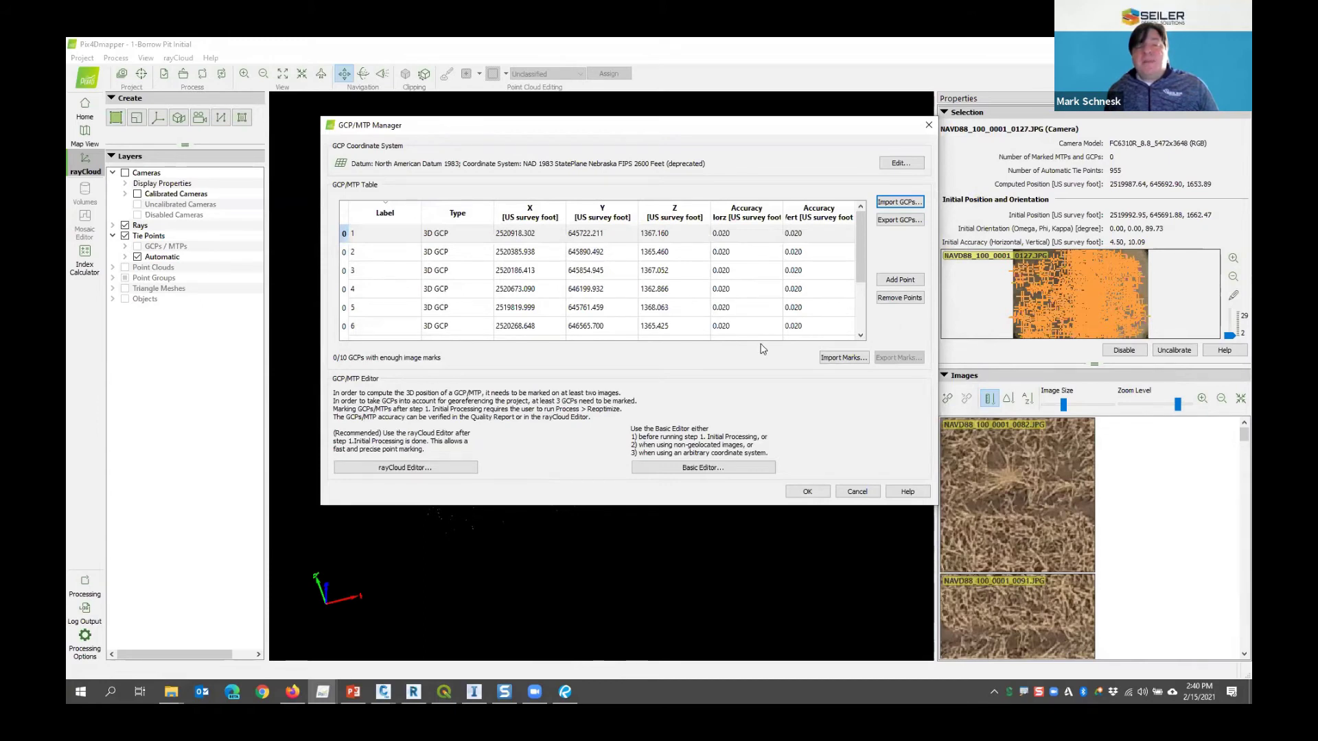
left_click_drag(862, 275, 1037, 328)
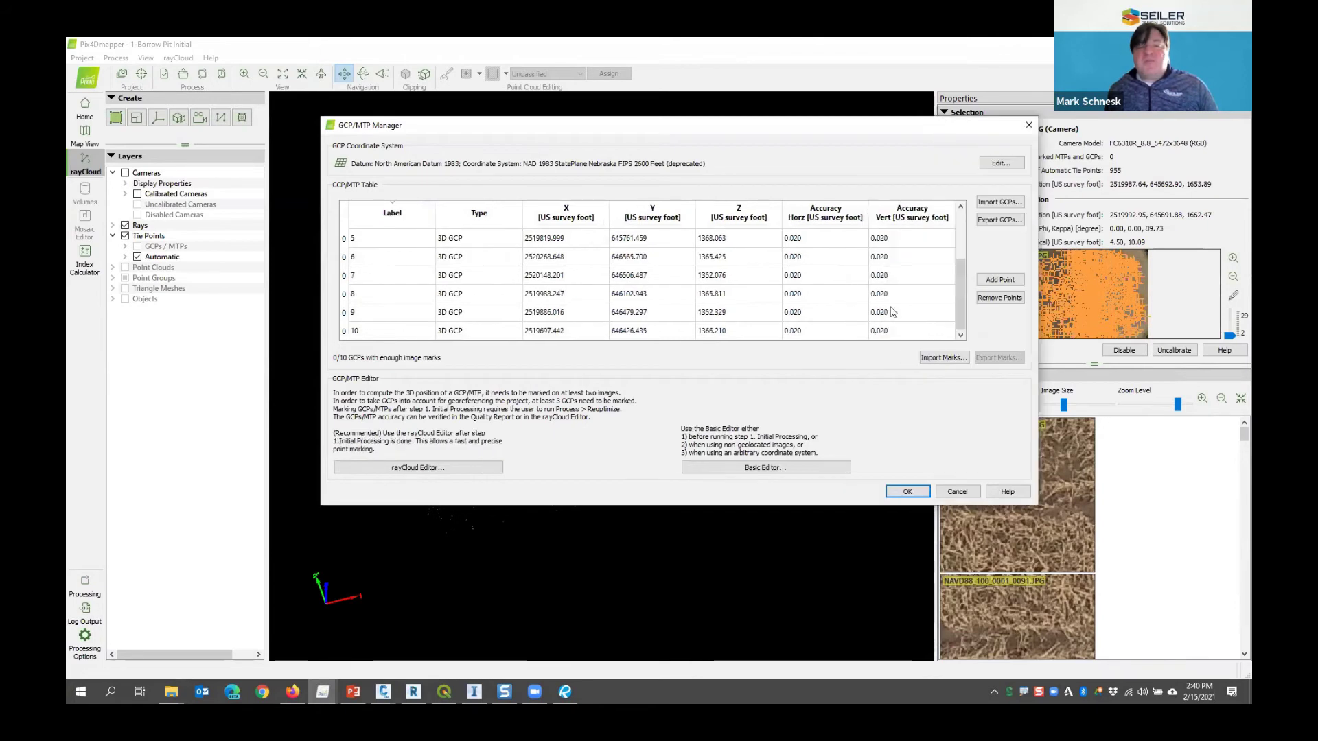
left_click(907, 491)
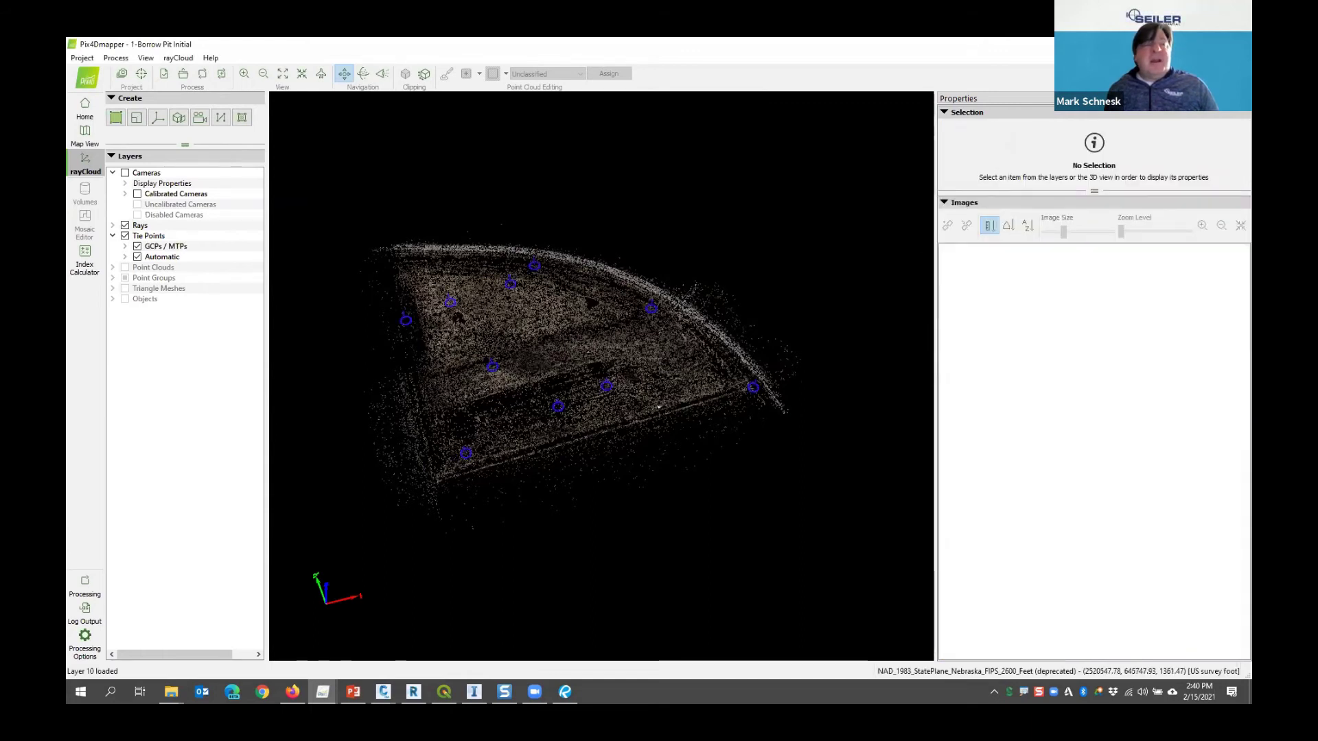
Examine the imported GCP locations on the satellite map and against the tie points in the rayCloud from several angles
left_click(84, 135)
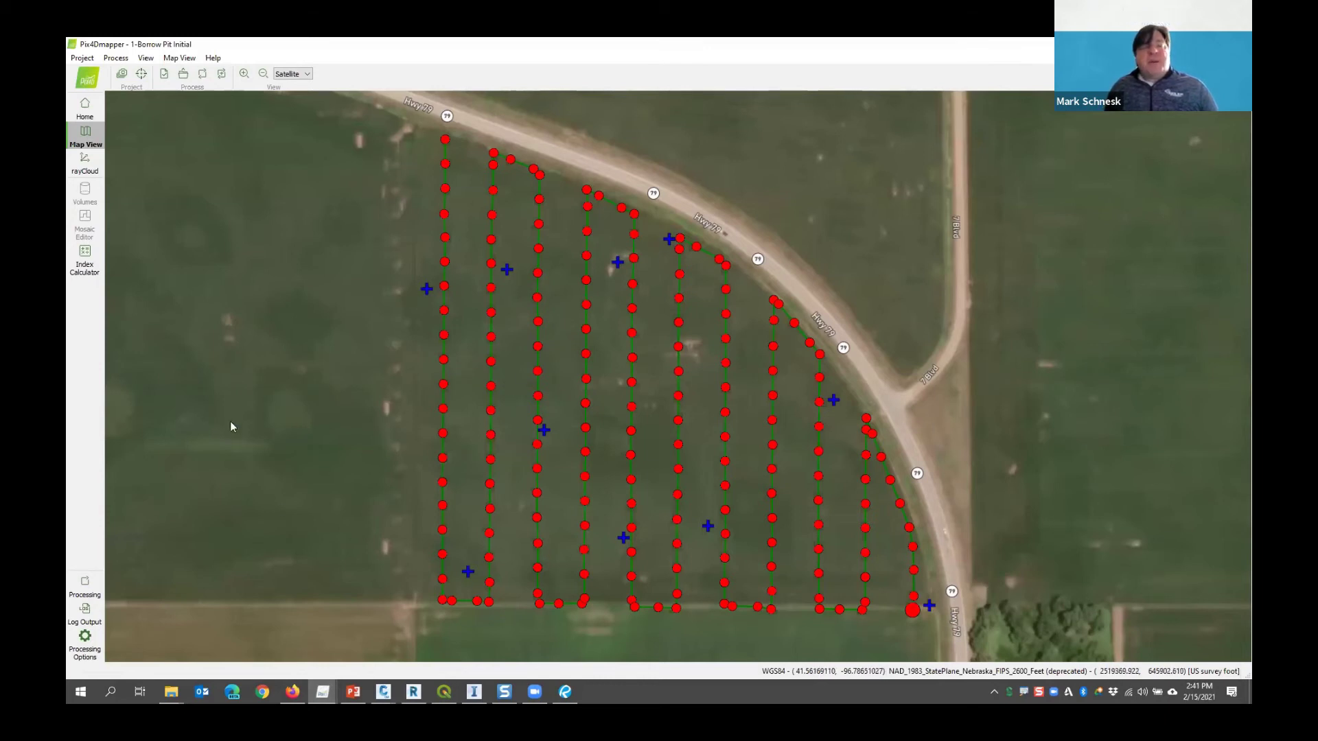
left_click(100, 166)
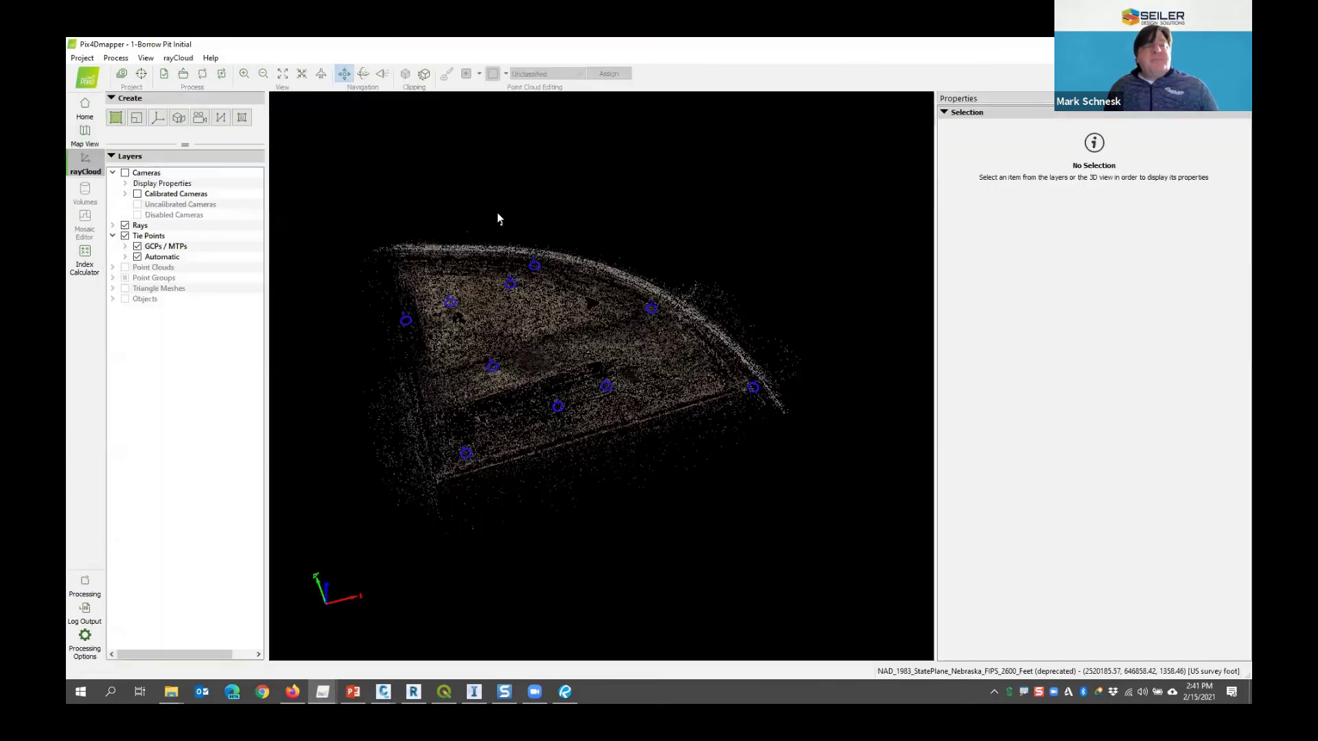
scroll(484, 422, "up", 5)
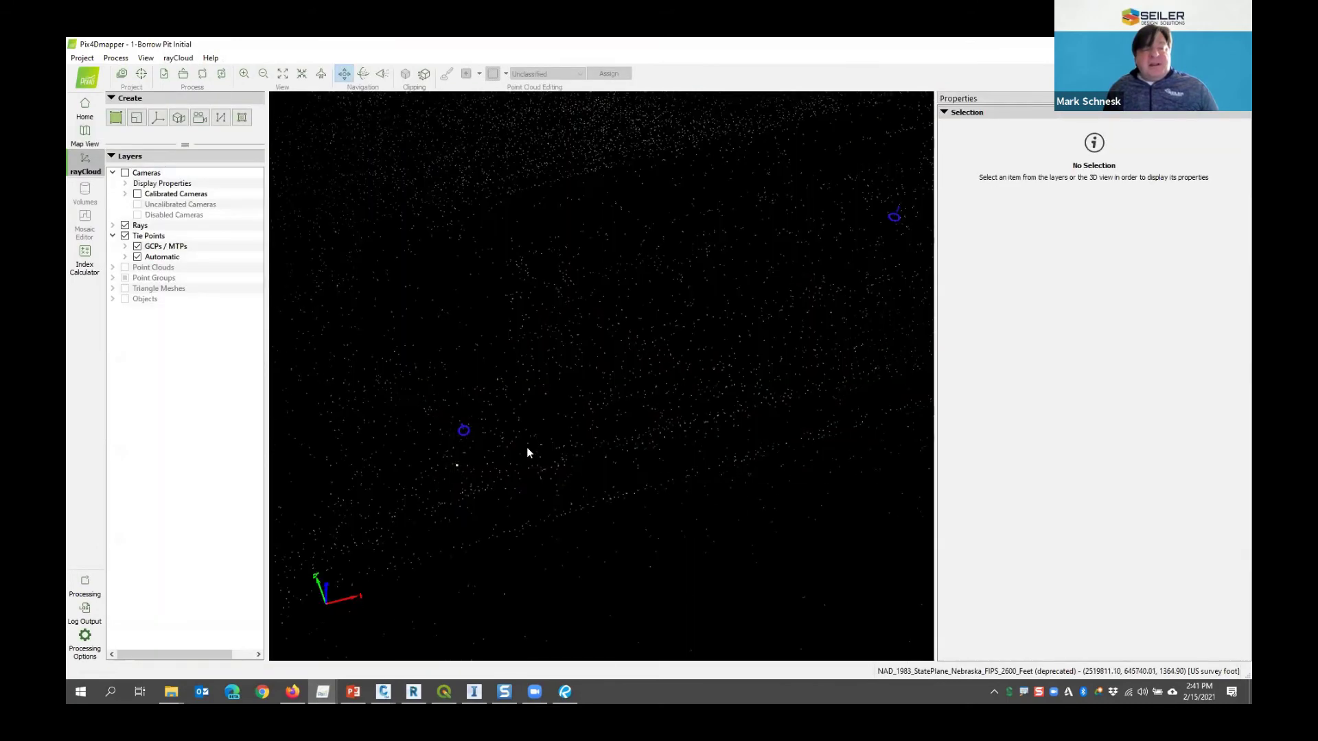
left_click_drag(657, 321, 721, 212)
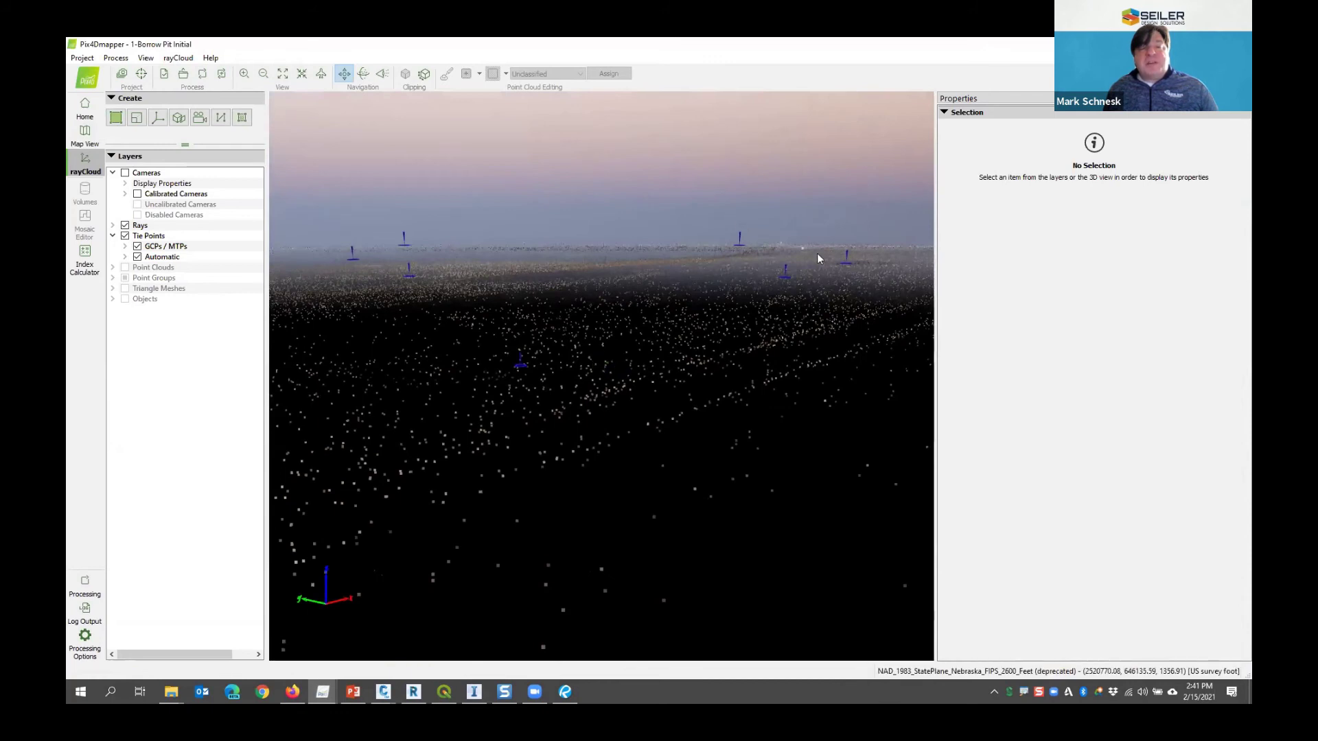
scroll(469, 283, "down", 5)
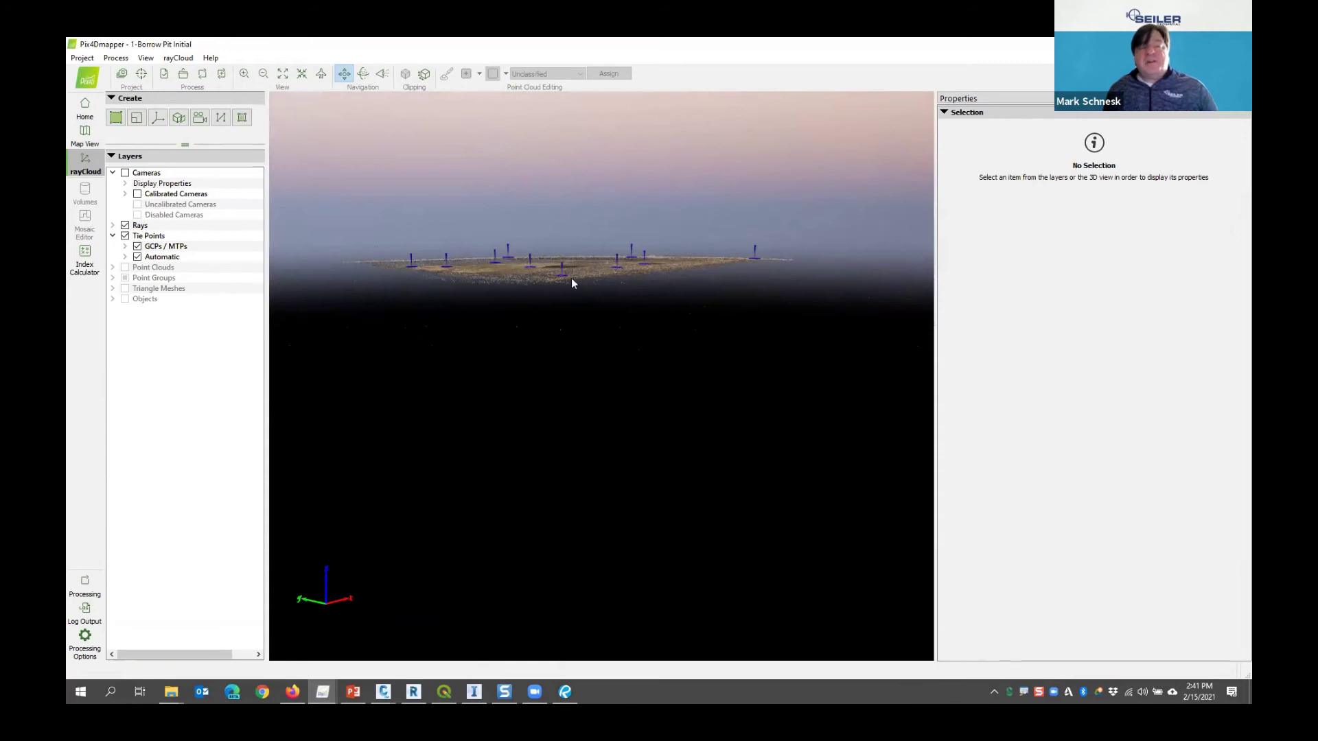
left_click_drag(670, 269, 606, 357)
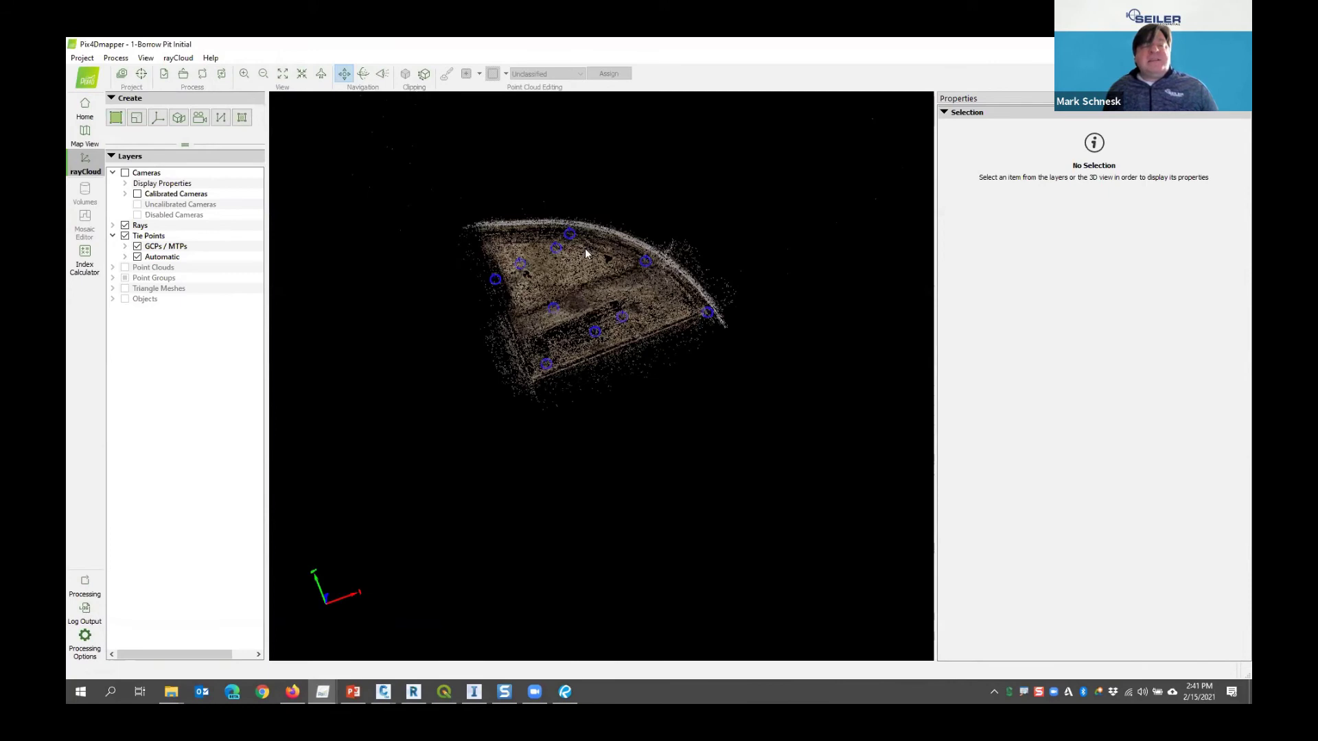
scroll(541, 278, "up", 3)
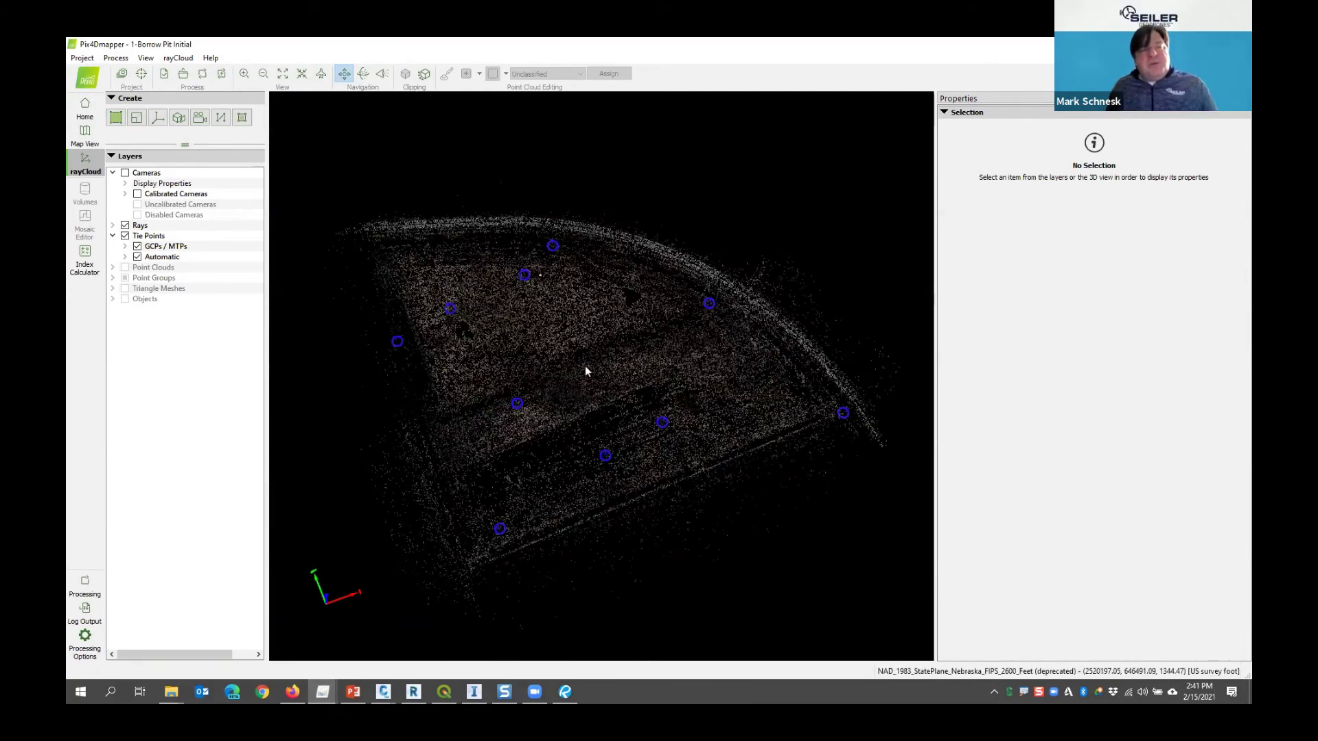
left_click_drag(543, 329, 600, 434)
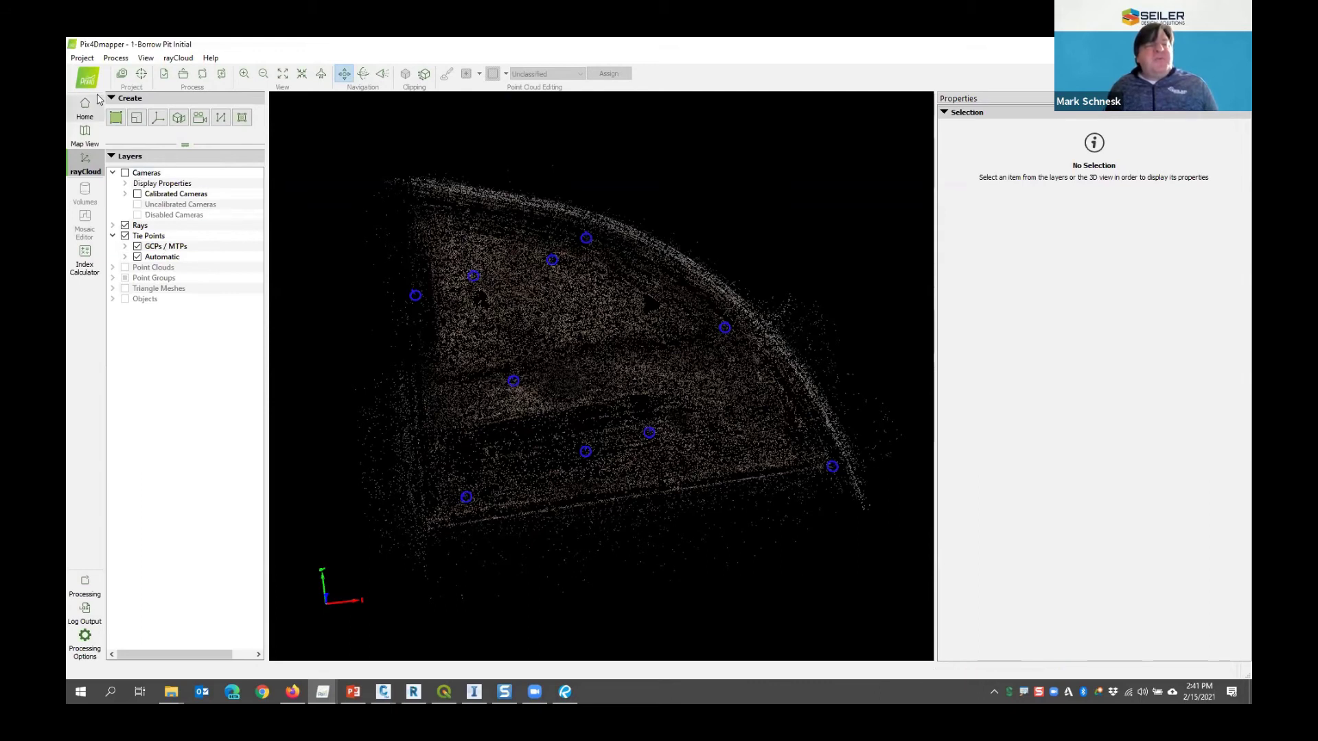
Open the Basic GCP/MTP Editor from the GCP/MTP Manager and enlarge its window to show the whole point table
left_click(141, 74)
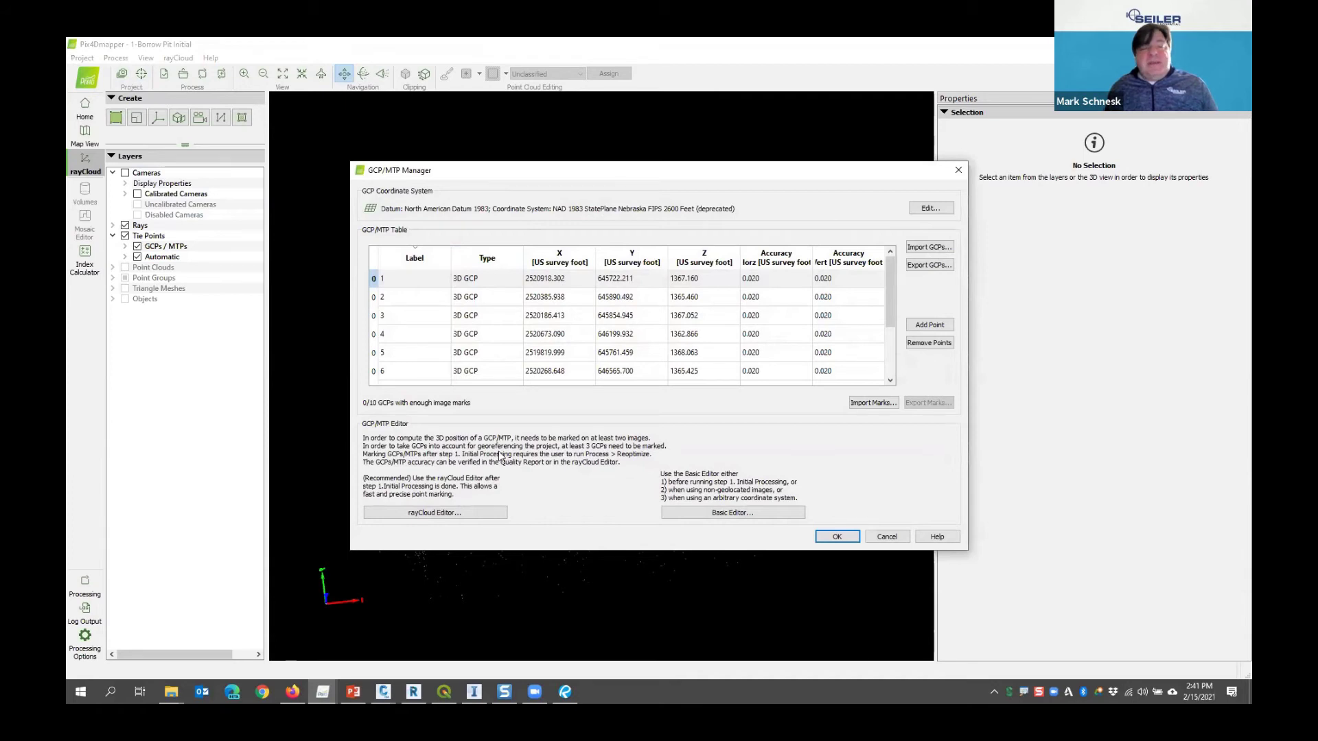
left_click(720, 516)
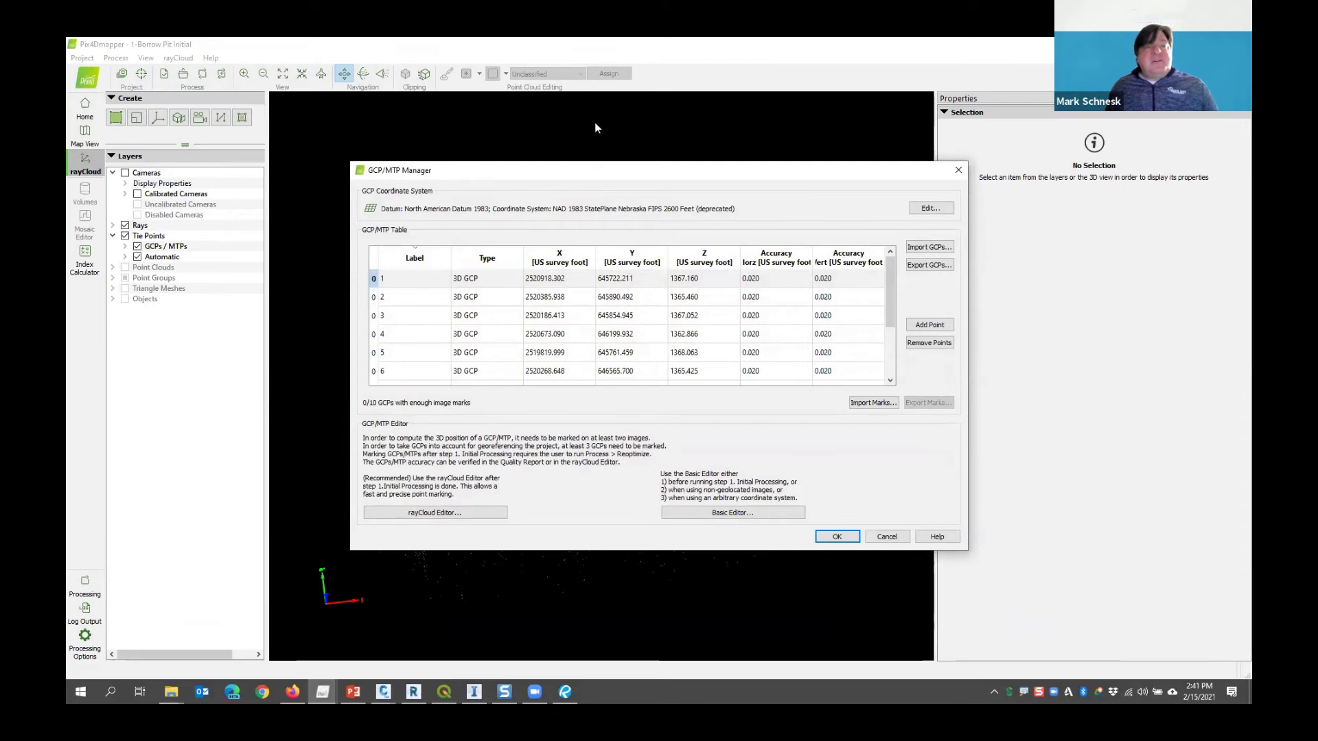
left_click_drag(585, 122, 507, 71)
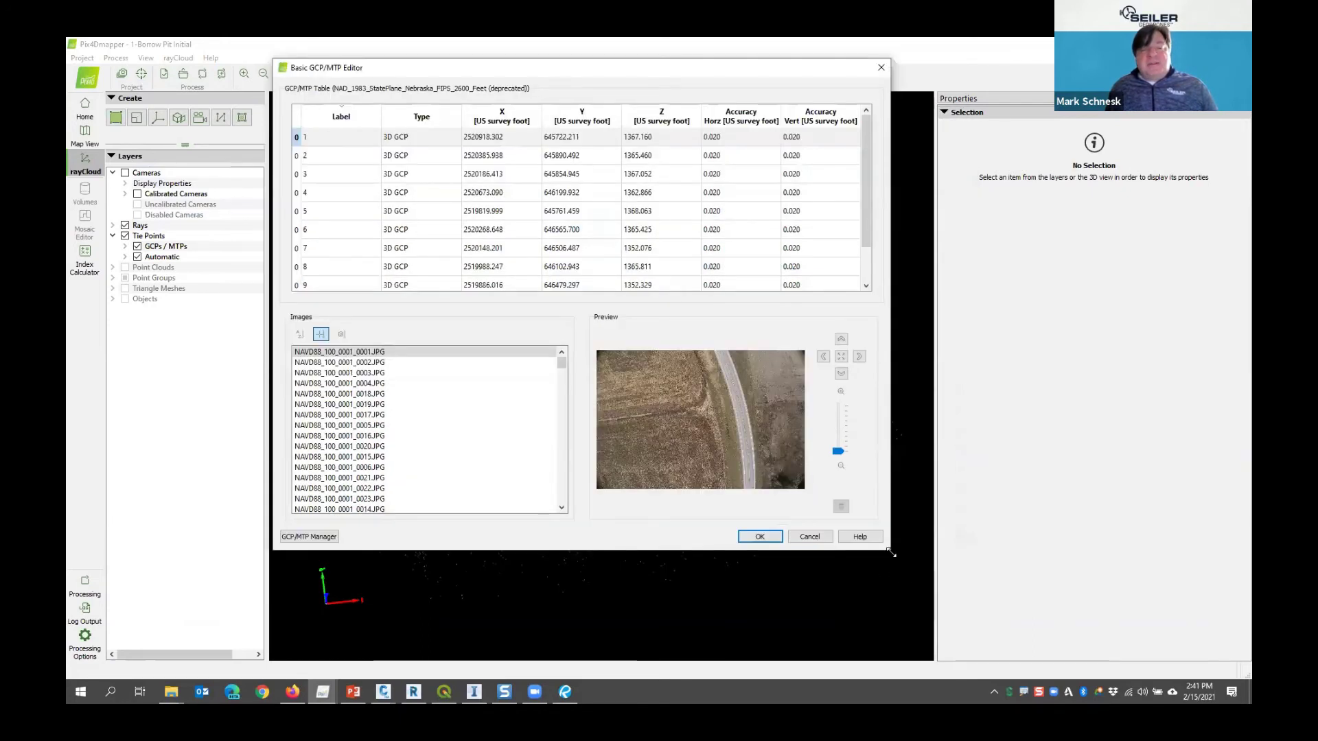
left_click_drag(890, 549, 1072, 647)
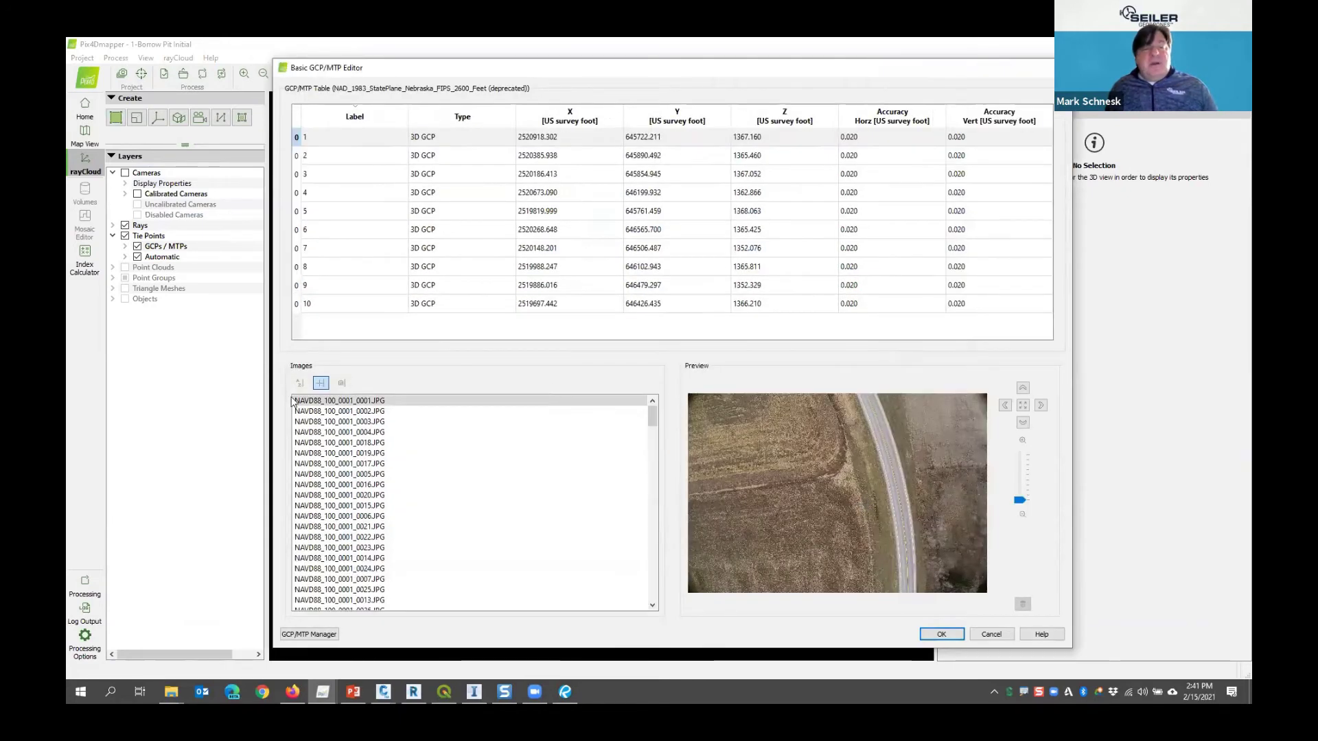
Select GCP 1 and browse the previews of several images, including 0002, 0004, 0016, 0006 and 0022, ending on NAVD88_100_0001_0001.JPG
left_click(315, 139)
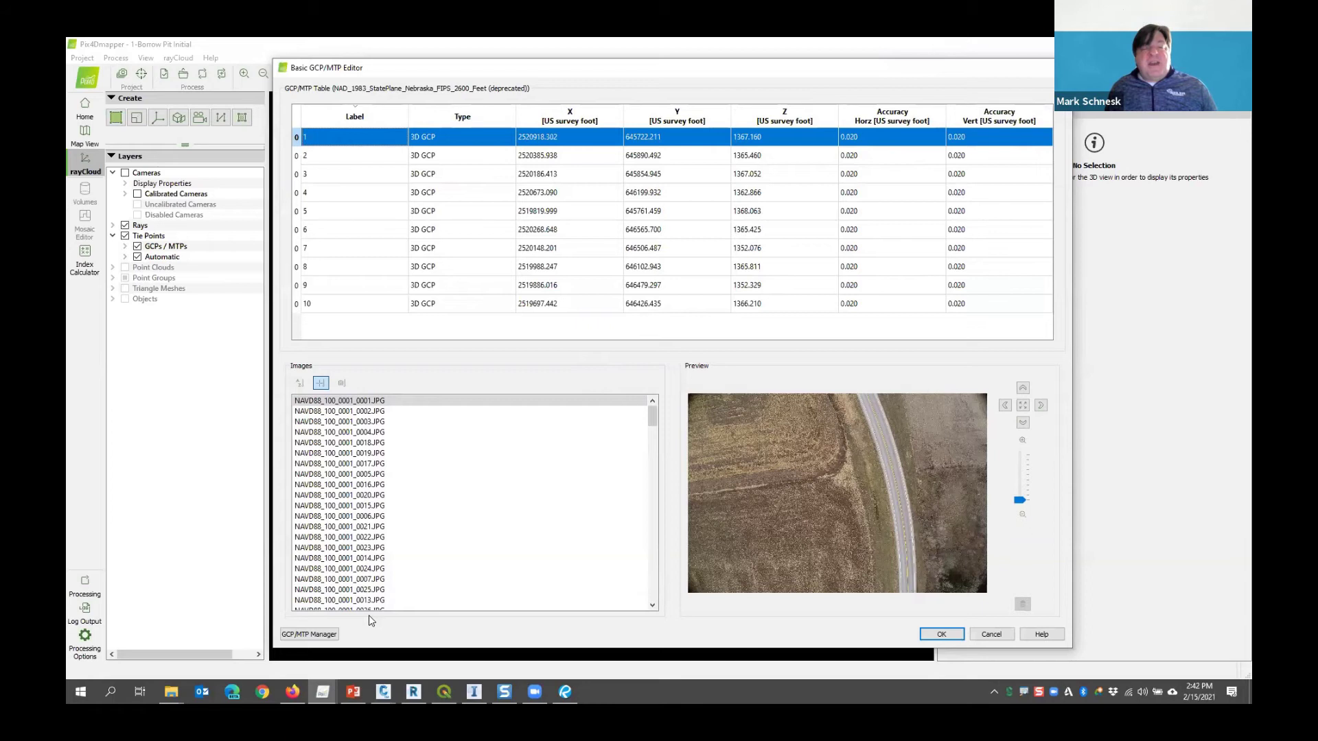
scroll(660, 453, "down", 4)
scroll(659, 419, "up", 4)
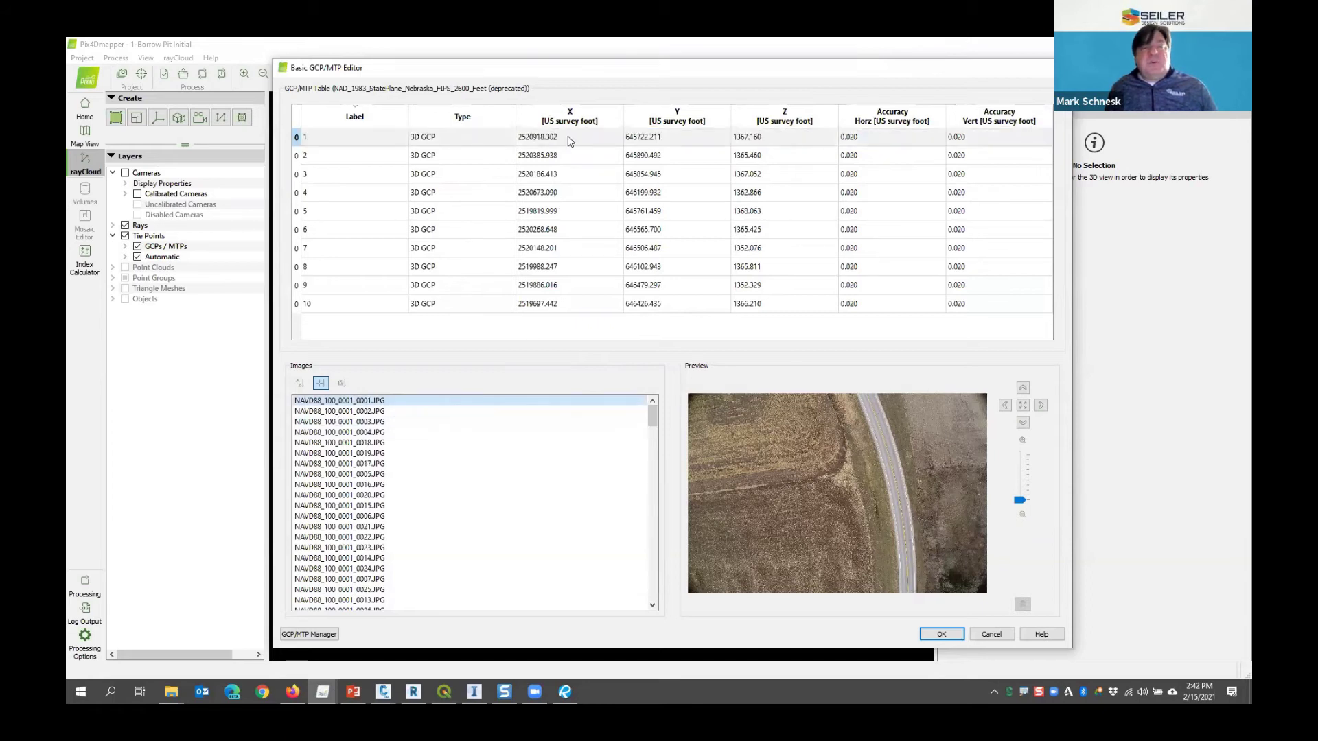
left_click(339, 411)
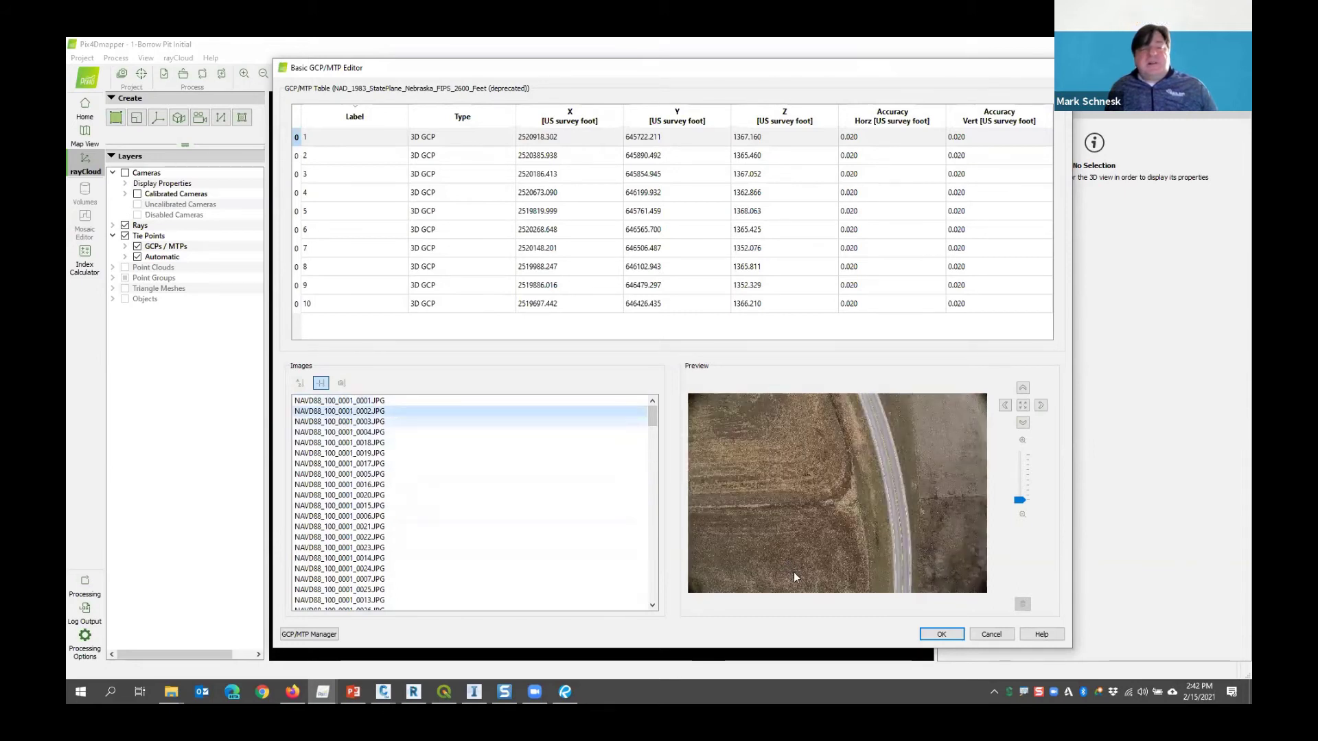
left_click(351, 433)
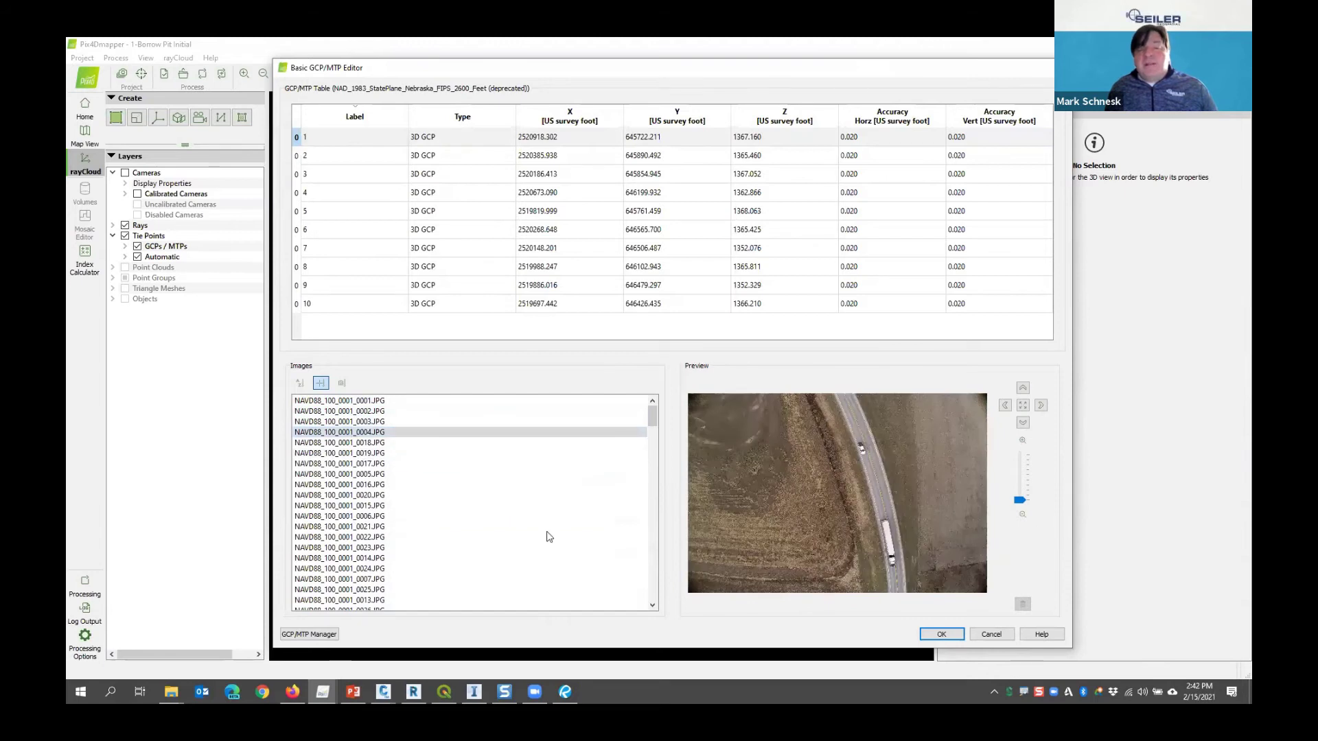
left_click(361, 485)
left_click(360, 516)
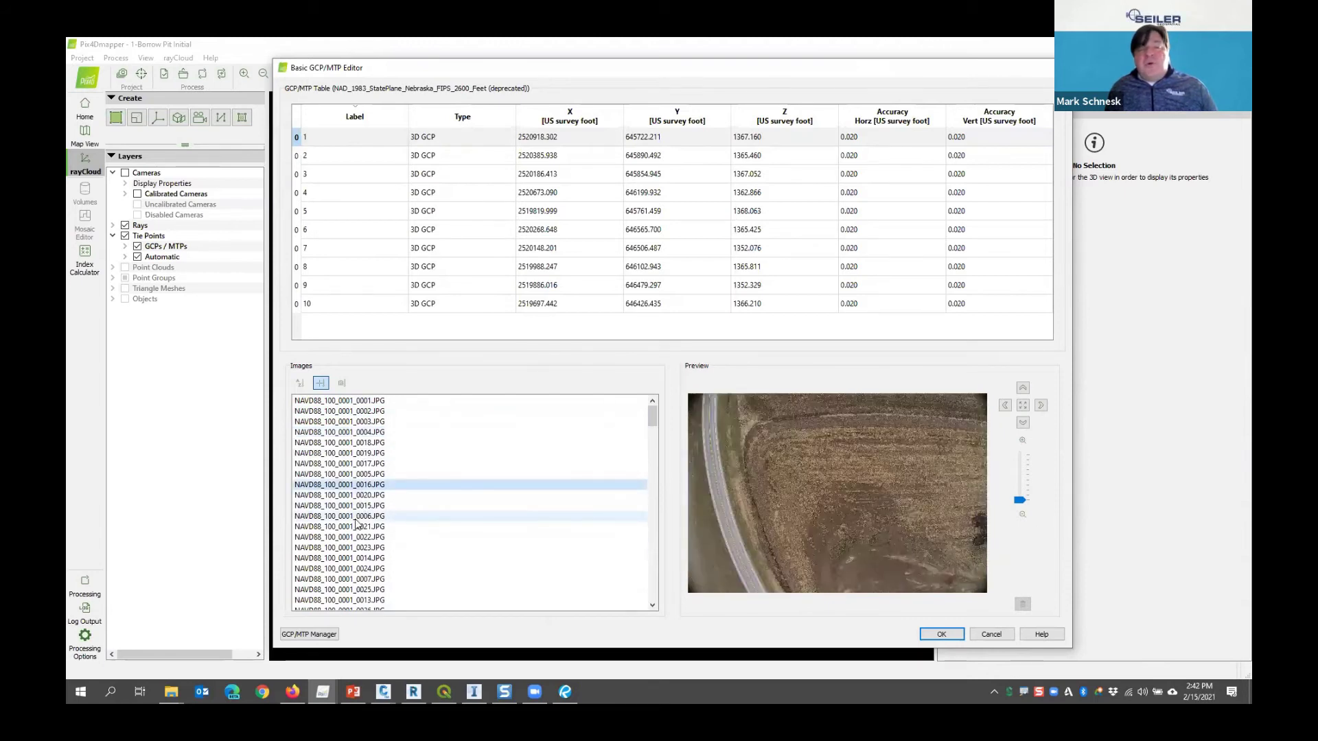
left_click(830, 621)
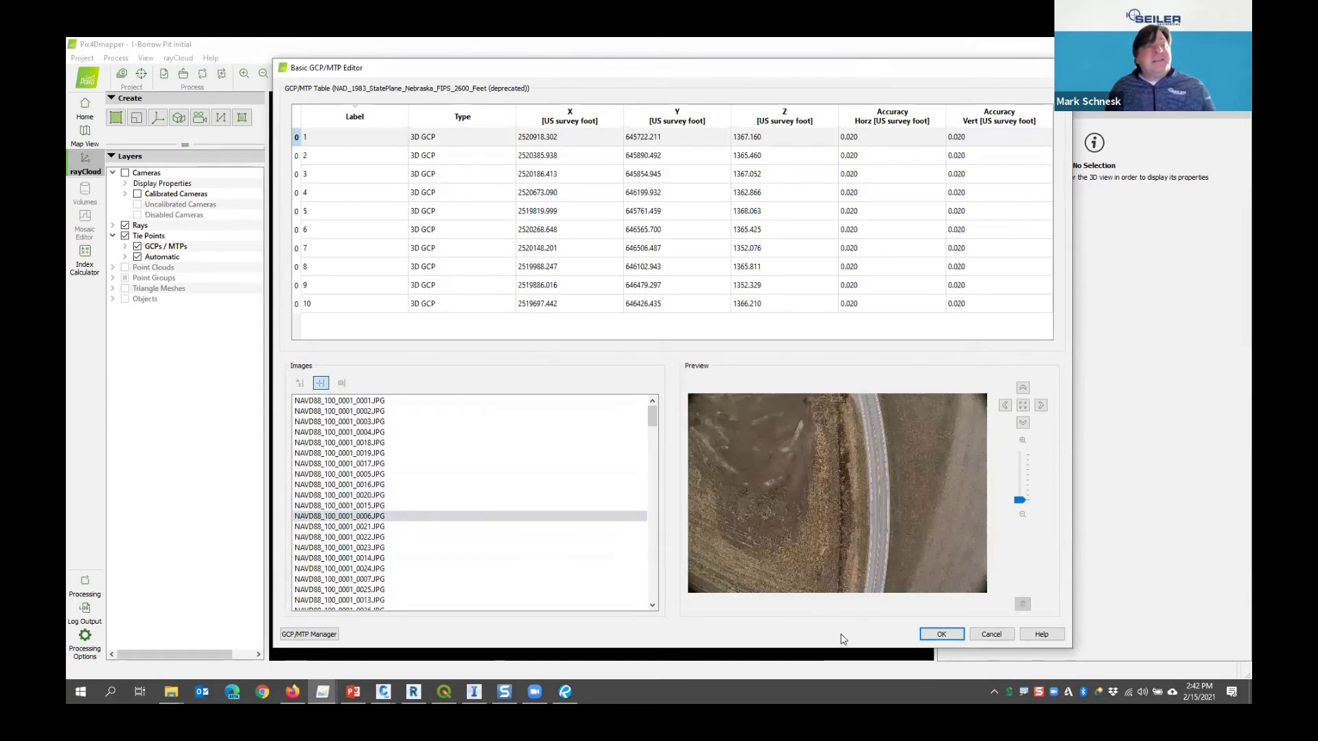
left_click(322, 526)
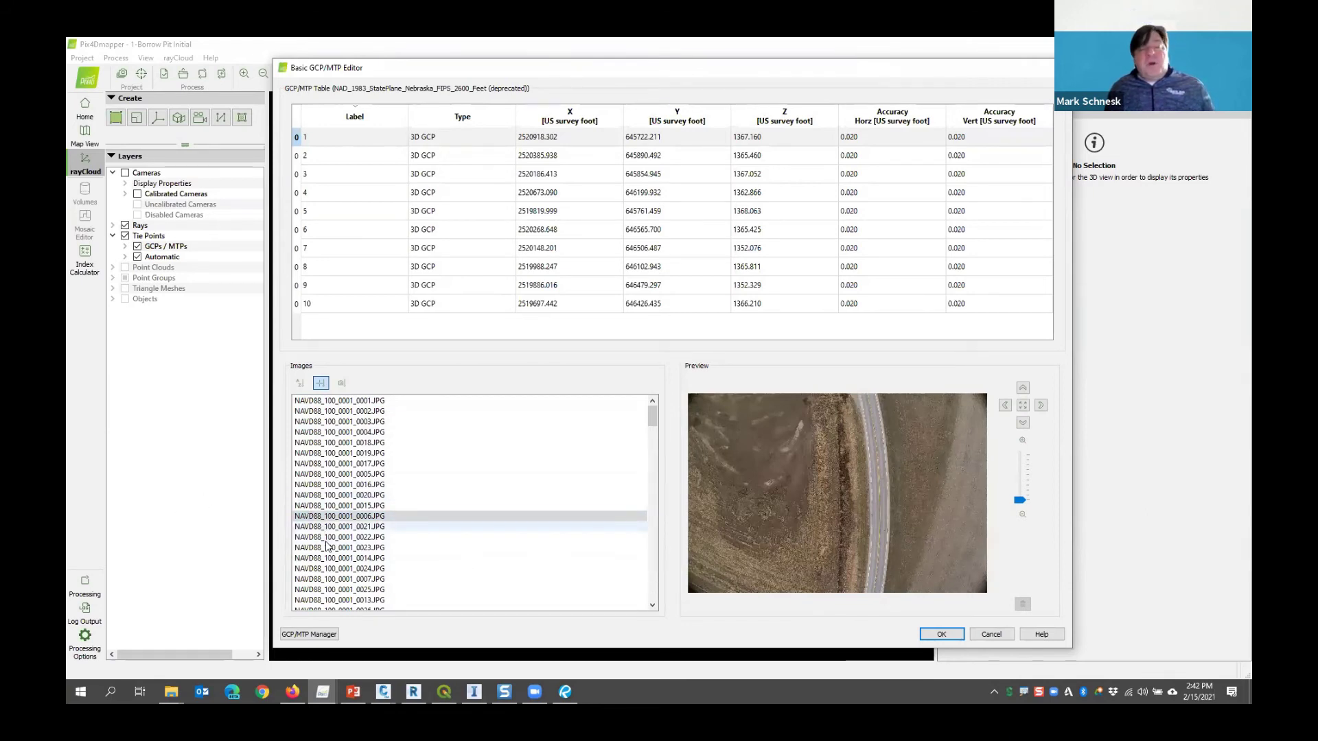
left_click(327, 538)
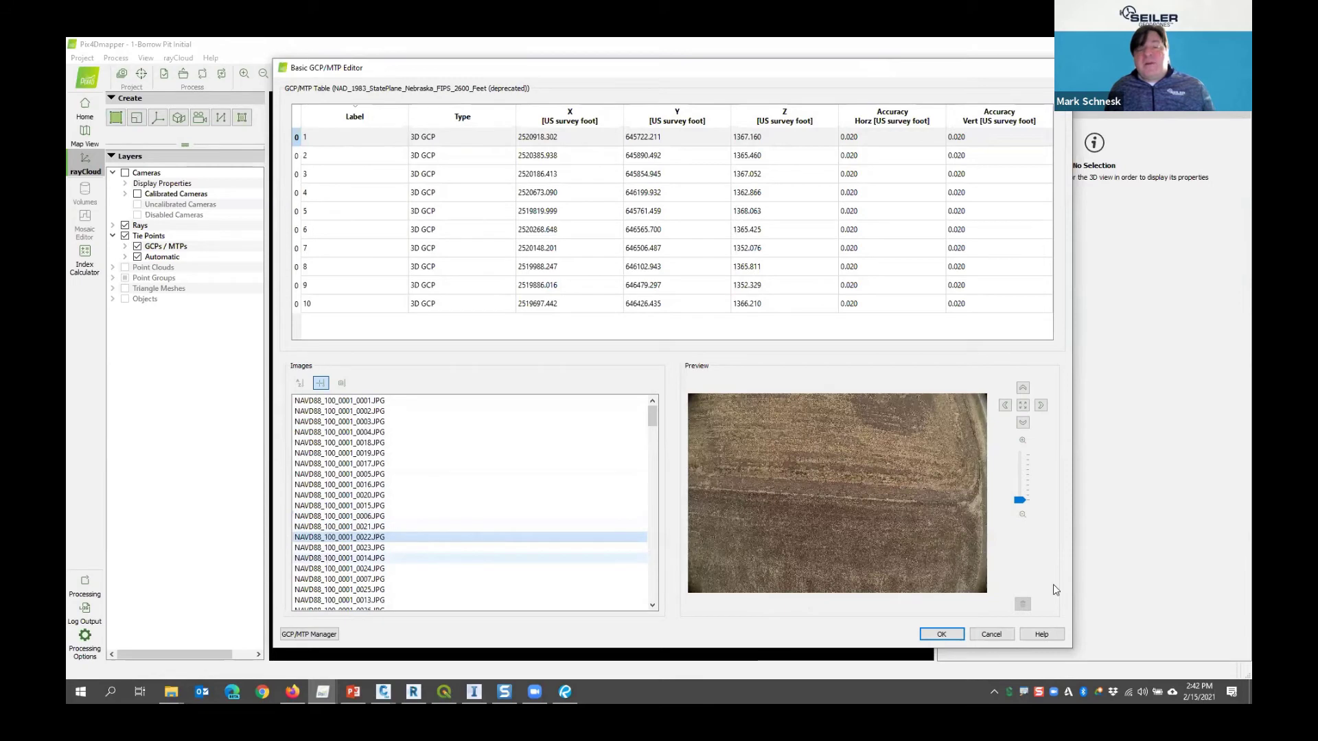
left_click(388, 401)
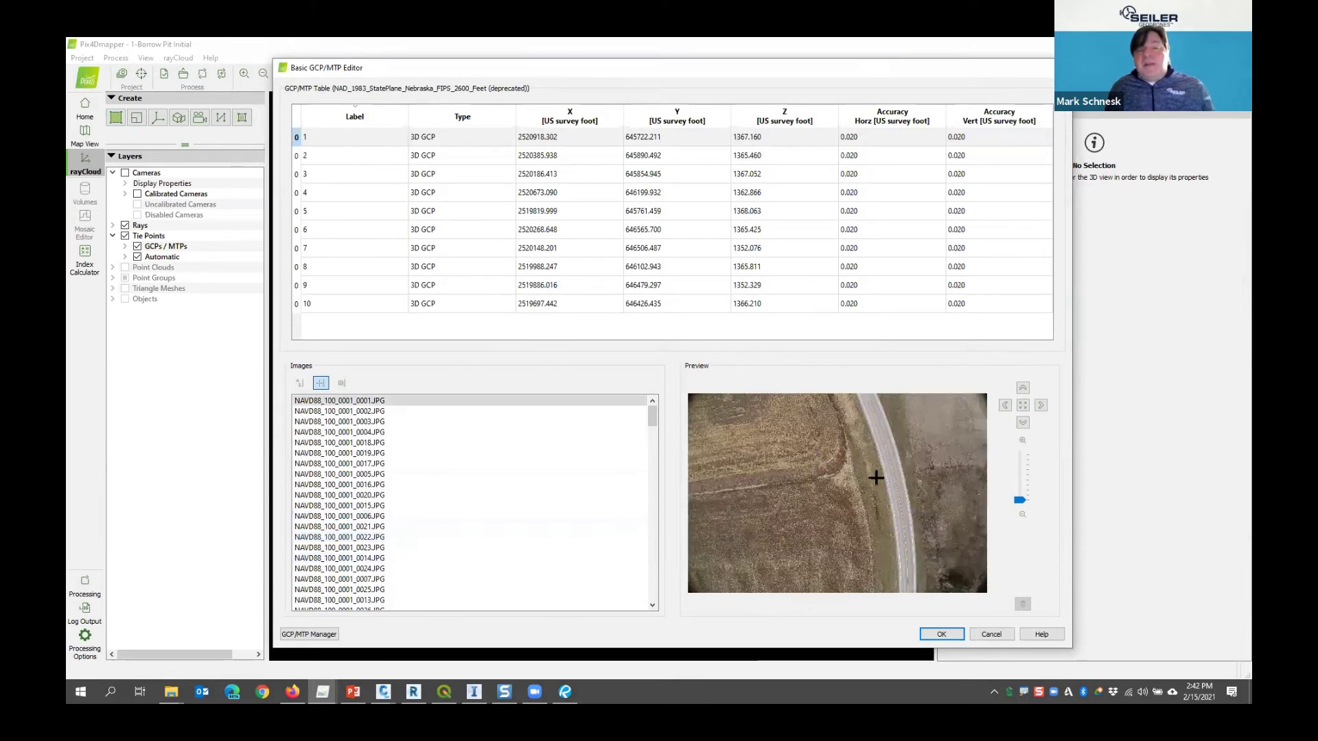
Mark the centre of GCP 1's checkerboard target on NAVD88_100_0001_0001.JPG in the Basic Editor and inspect the mark up close
scroll(834, 482, "up", 5)
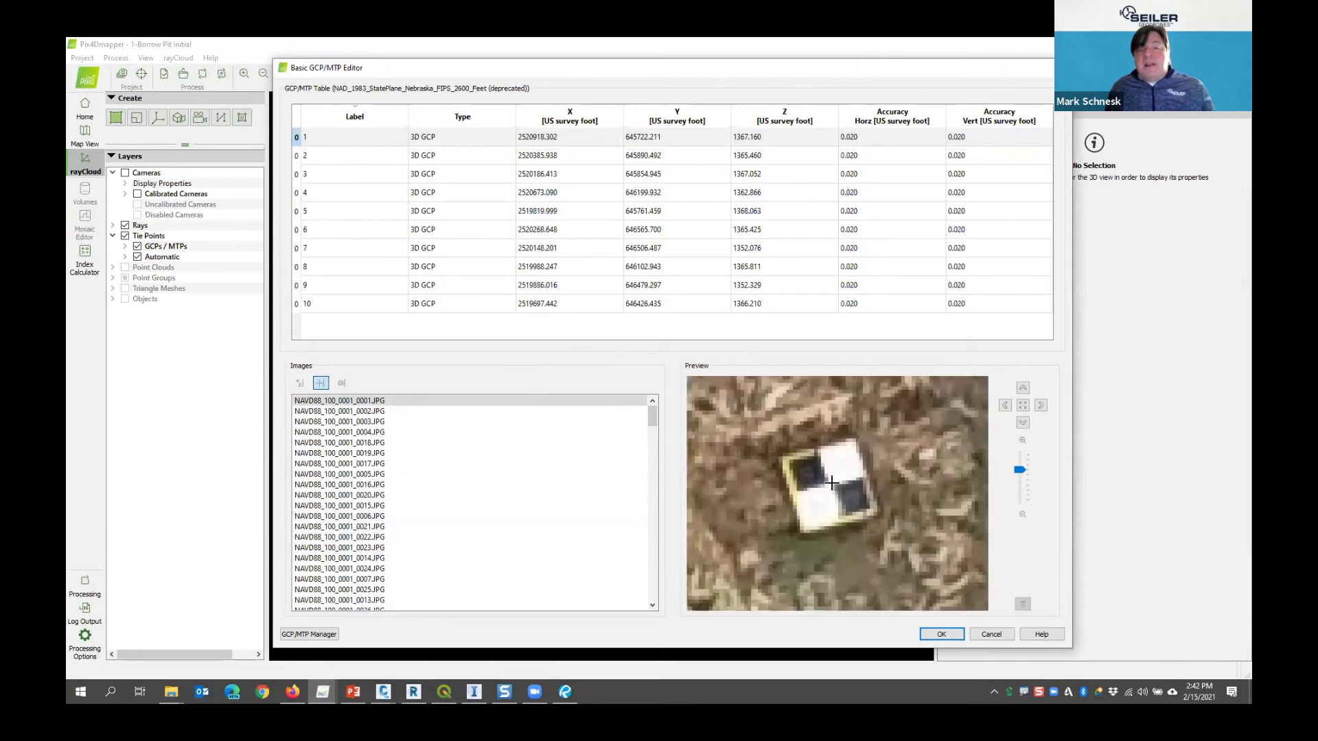
left_click(830, 482)
scroll(832, 485, "up", 2)
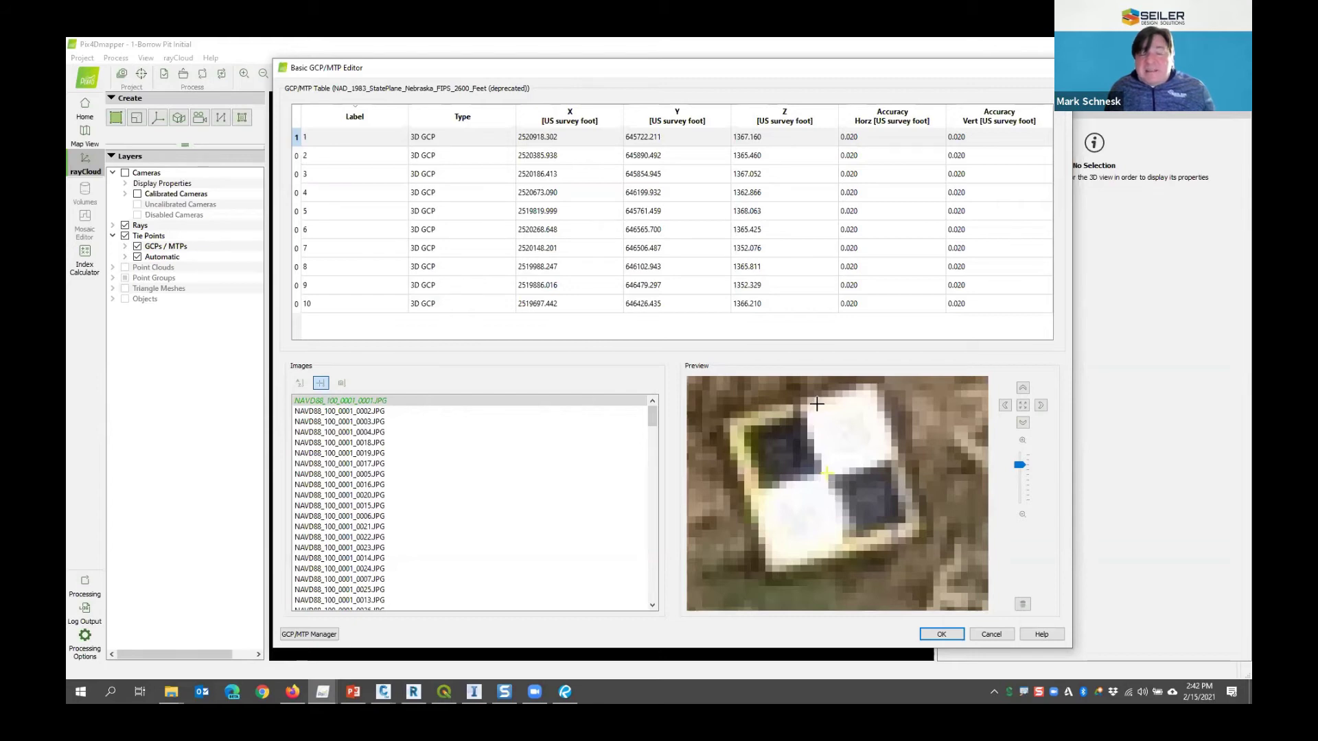
scroll(789, 411, "up", 2)
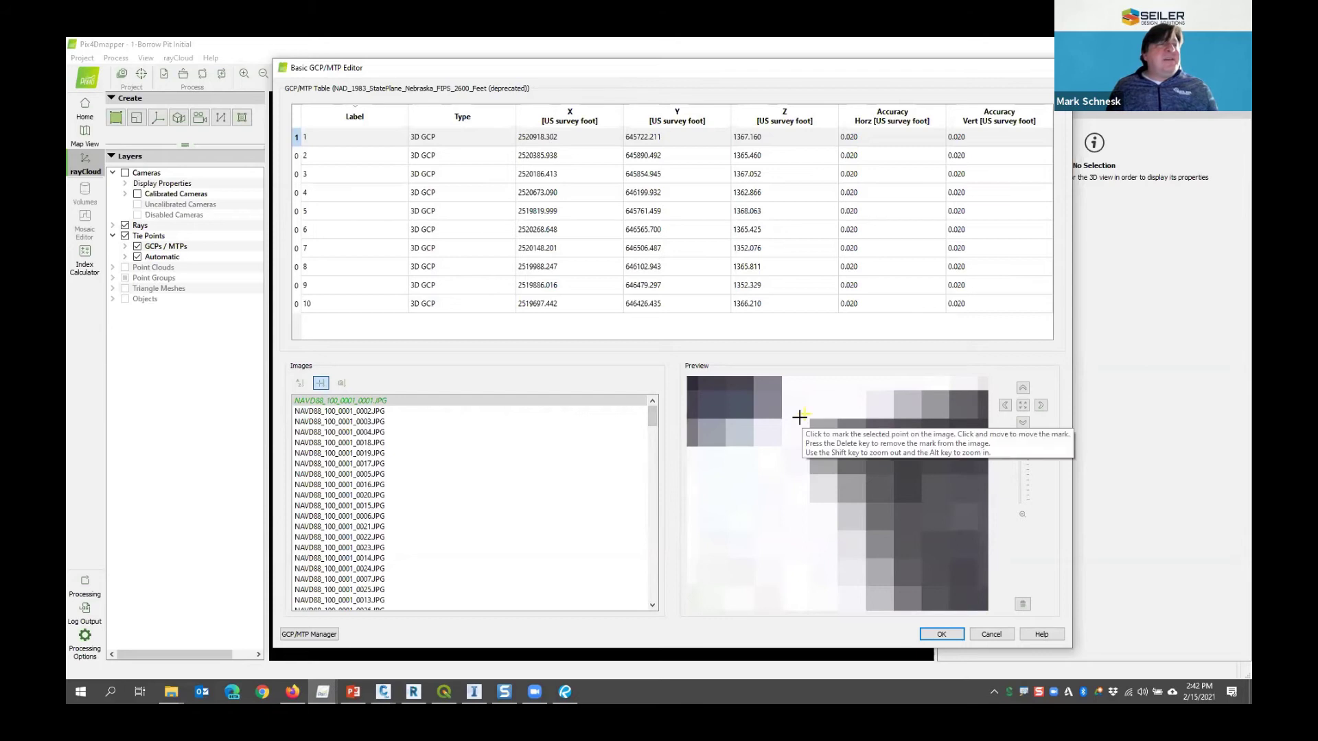
scroll(800, 419, "down", 4)
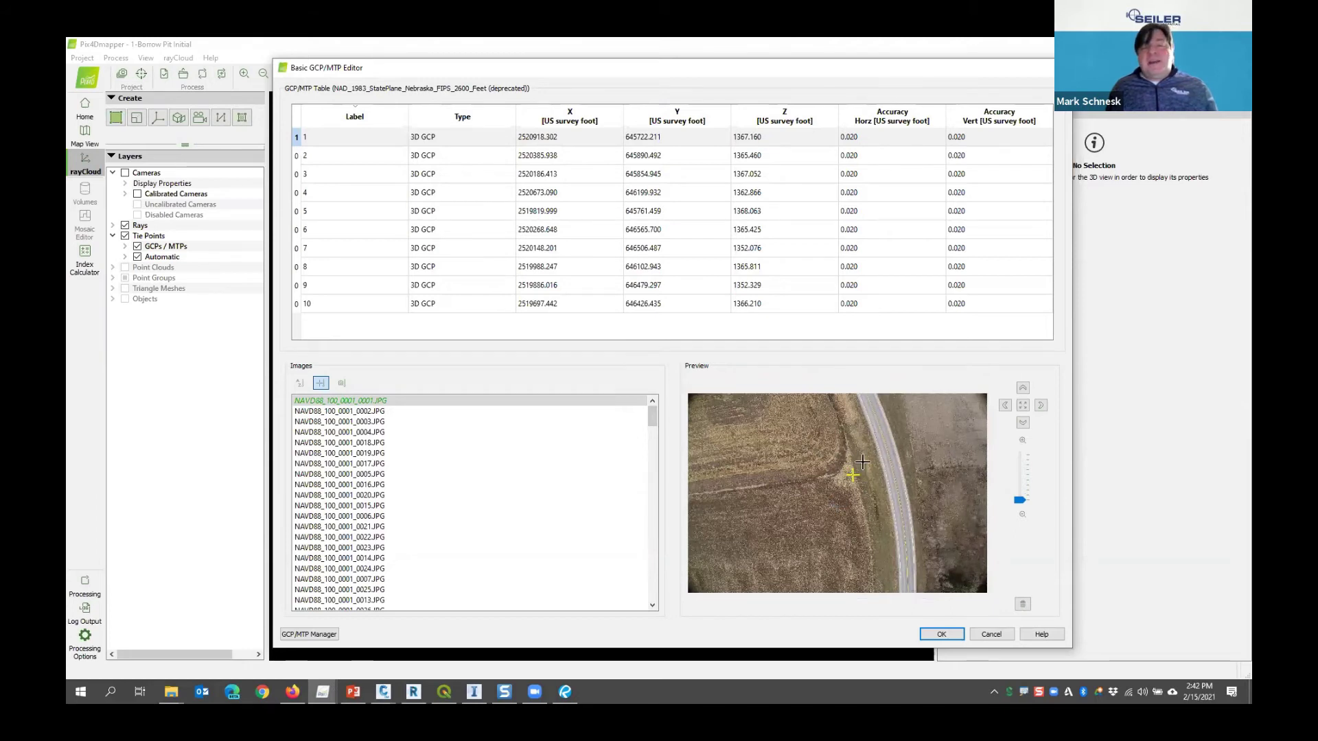
scroll(865, 488, "up", 5)
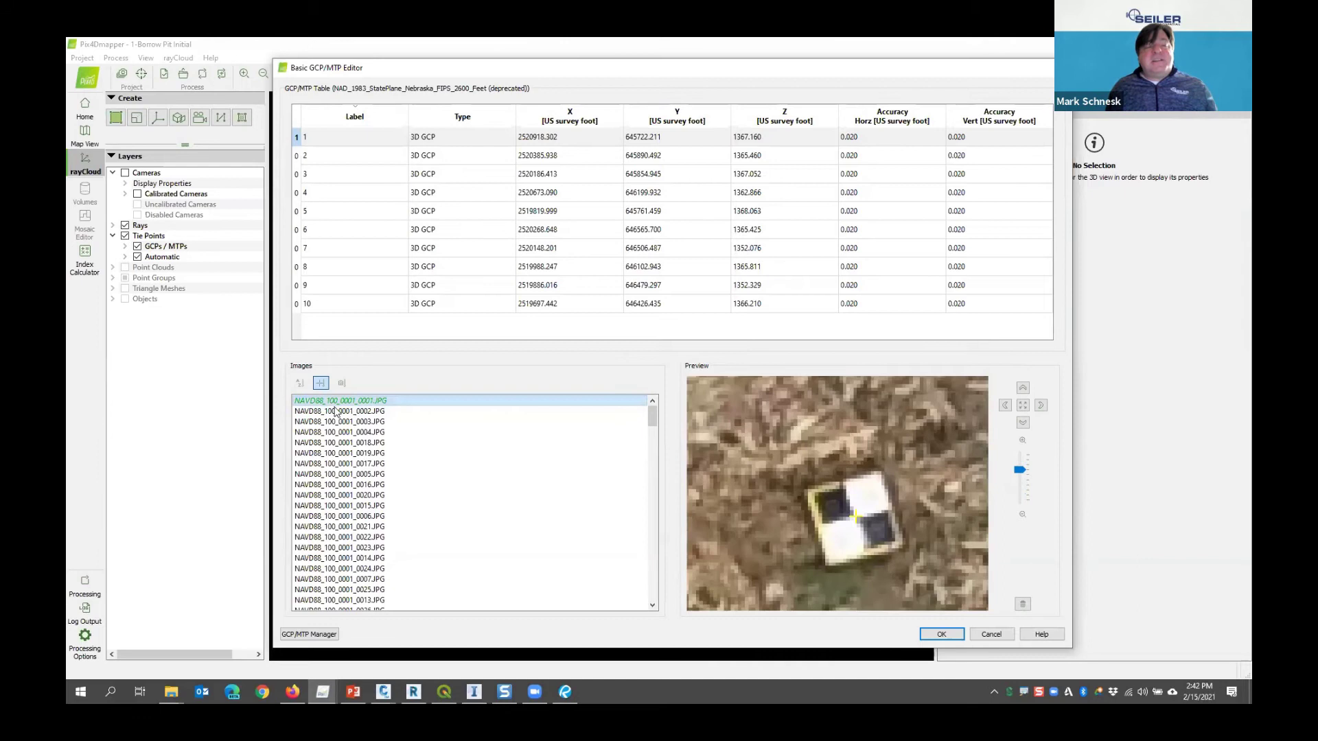
Zoom in on GCP 1's target in NAVD88_100_0001_0002.JPG, and close the Basic Editor without keeping its changes
left_click(373, 412)
scroll(861, 523, "up", 3)
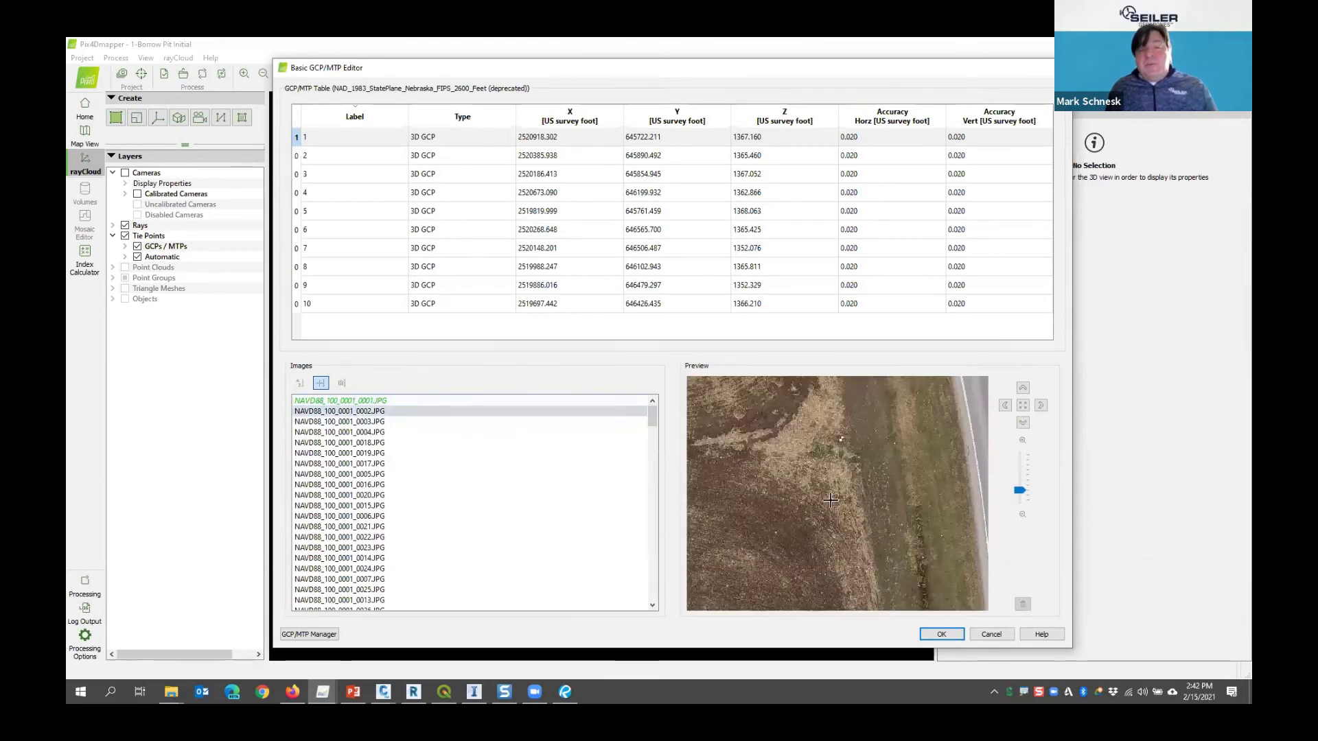
scroll(839, 440, "up", 1)
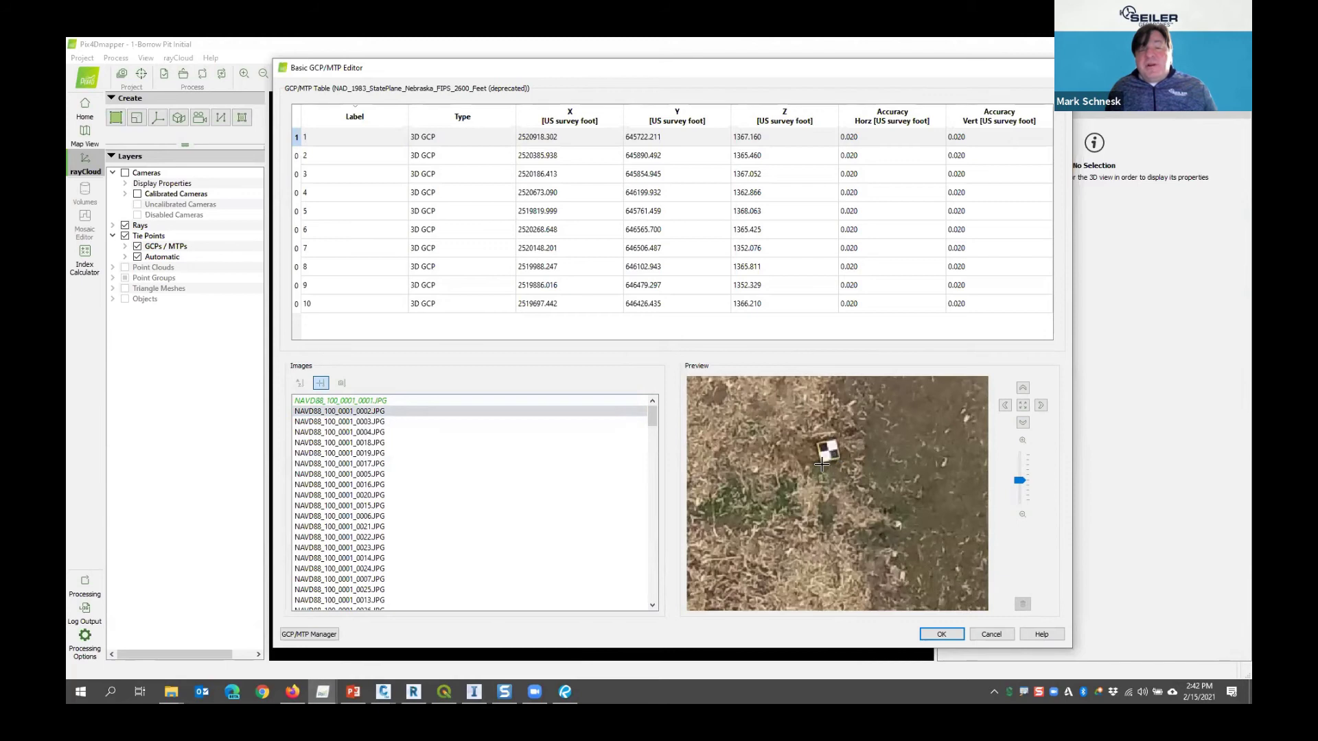
scroll(822, 470, "up", 2)
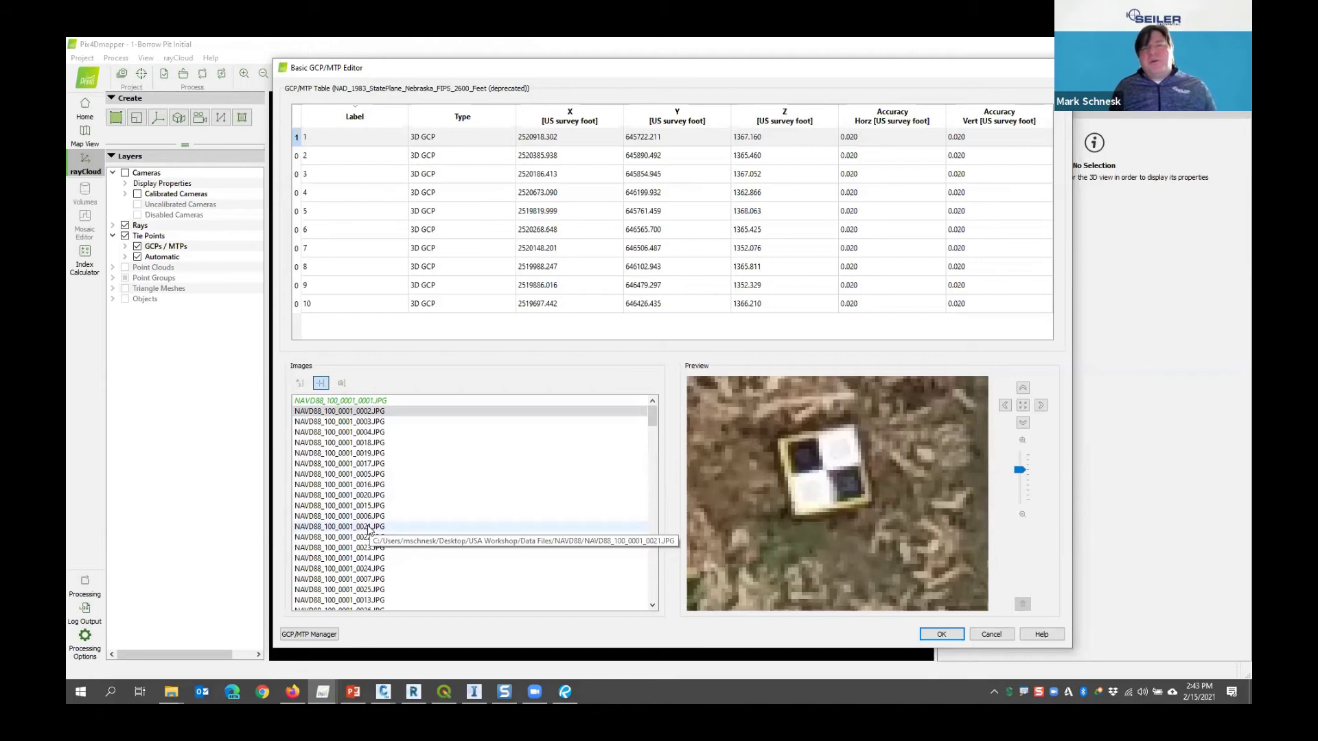
left_click(991, 634)
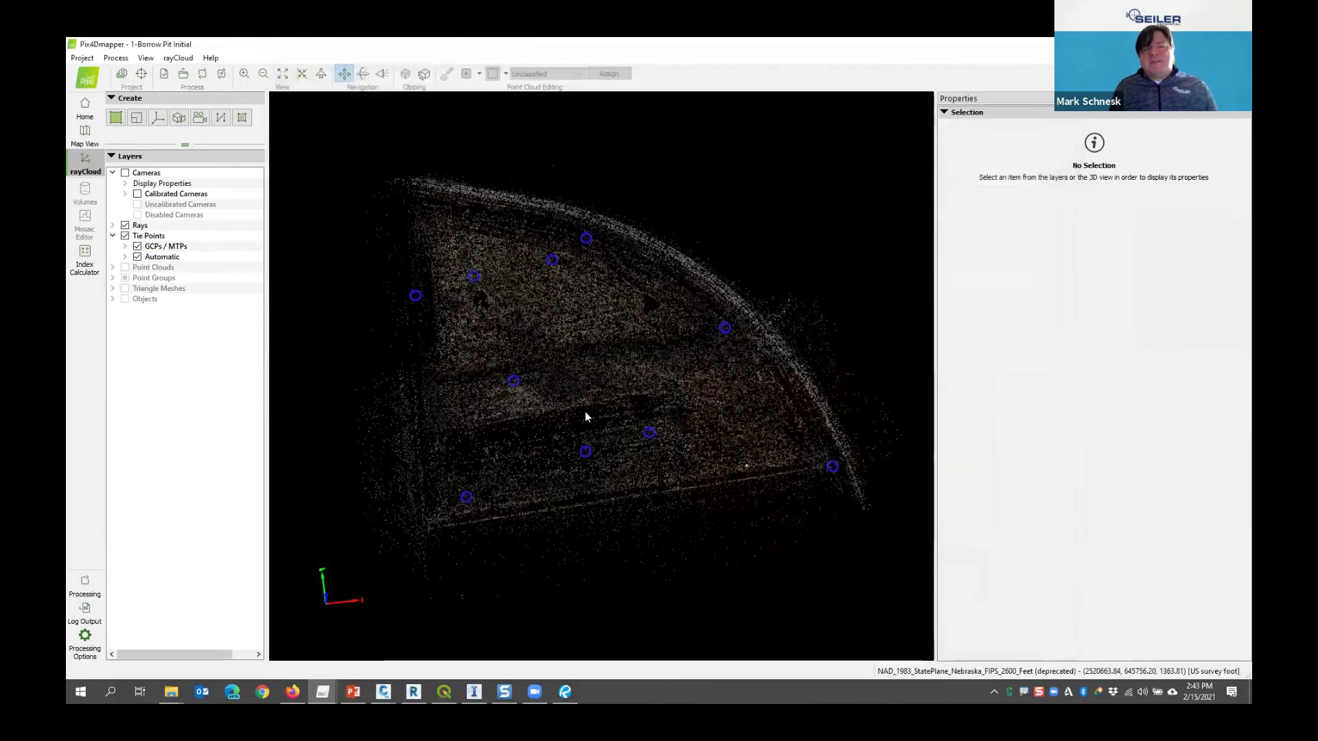
Open the rayCloud Editor from the GCP/MTP Manager and display GCP 2's images as small thumbnails showing more of the surrounding ground
left_click(141, 73)
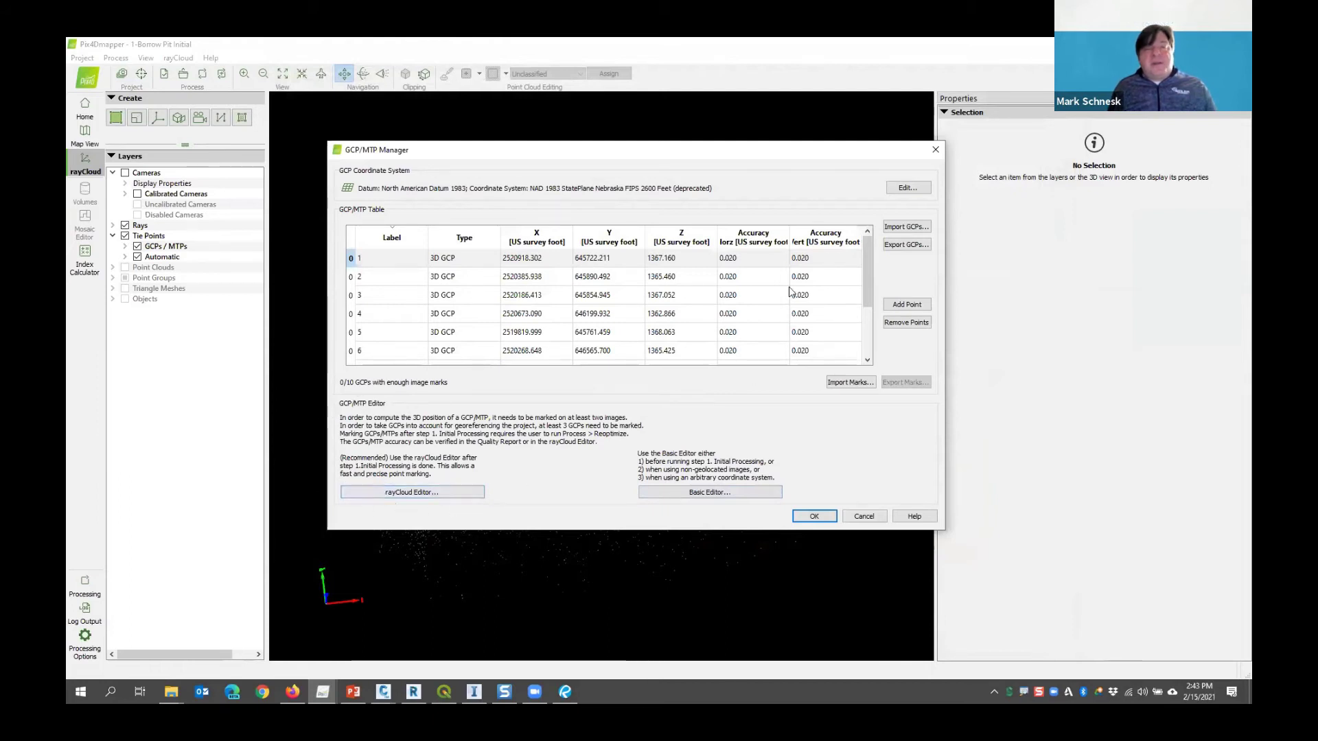
left_click(439, 492)
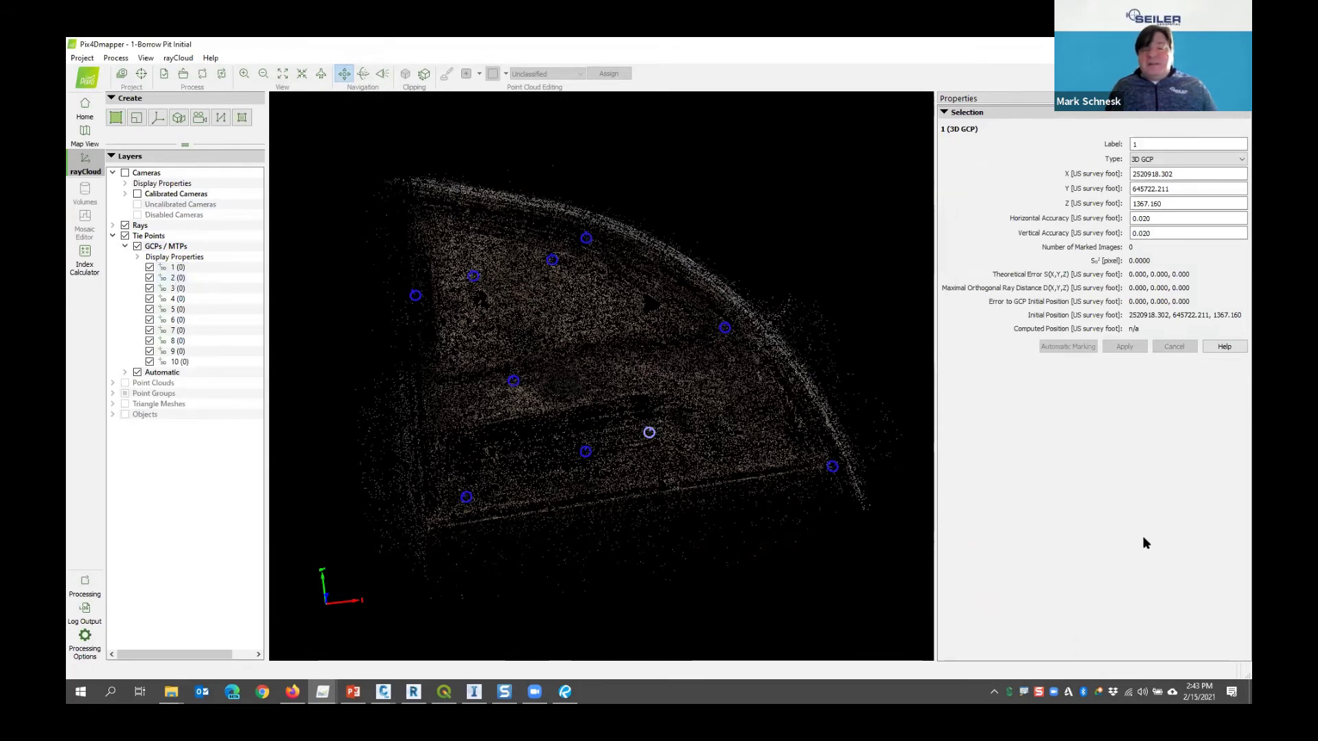
key("Down")
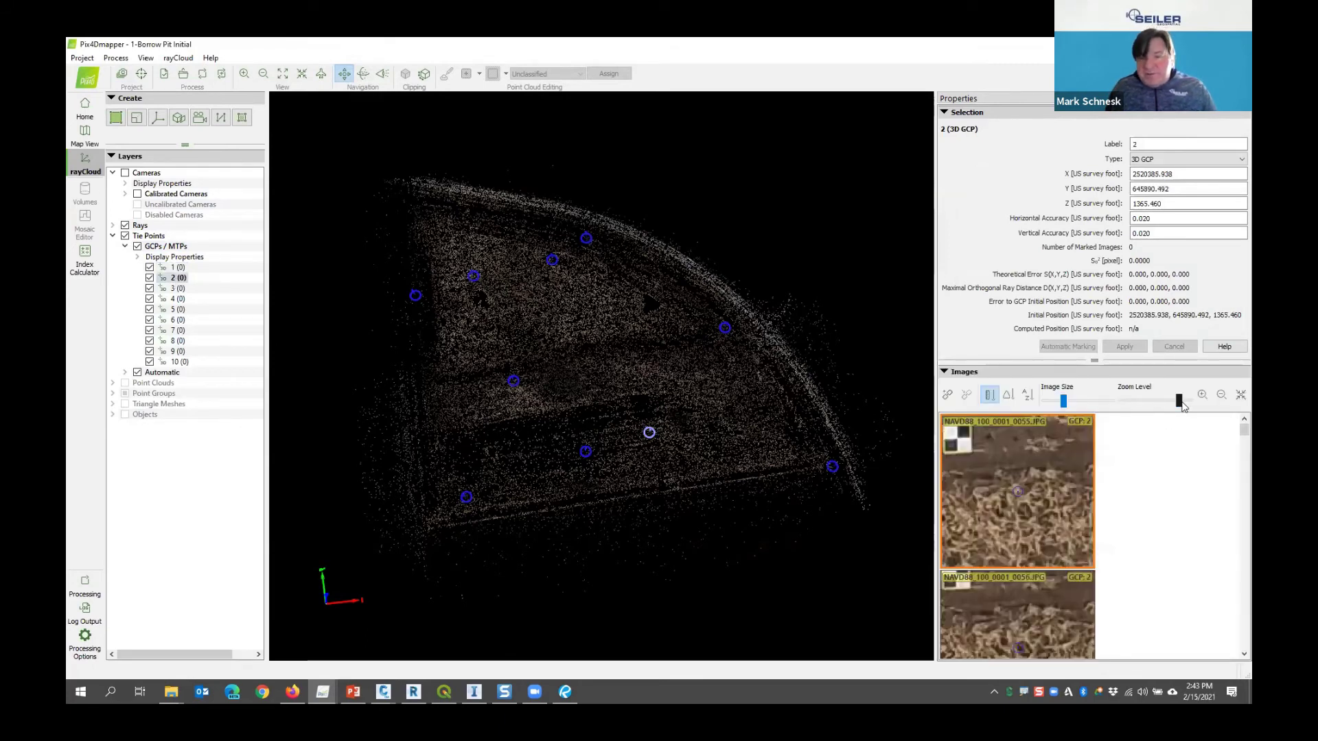
left_click_drag(1180, 405, 1175, 404)
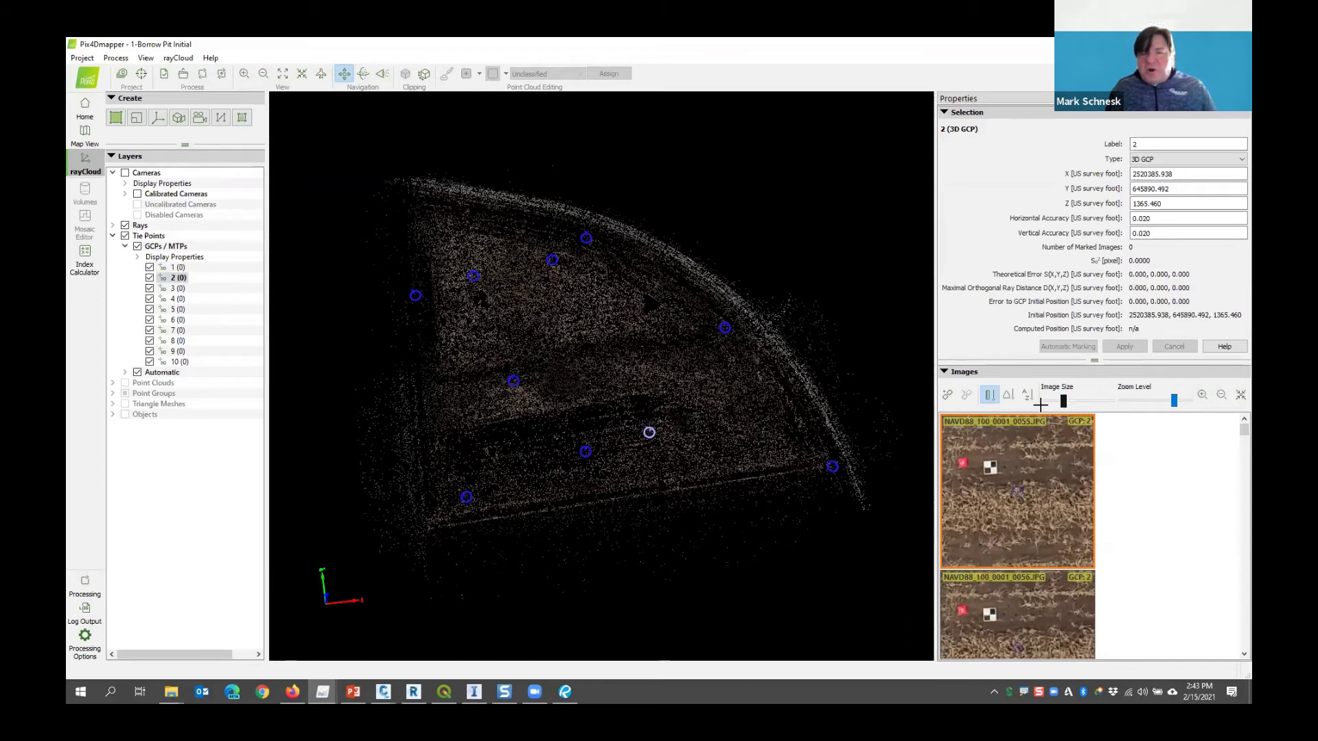
left_click_drag(1063, 401, 1044, 401)
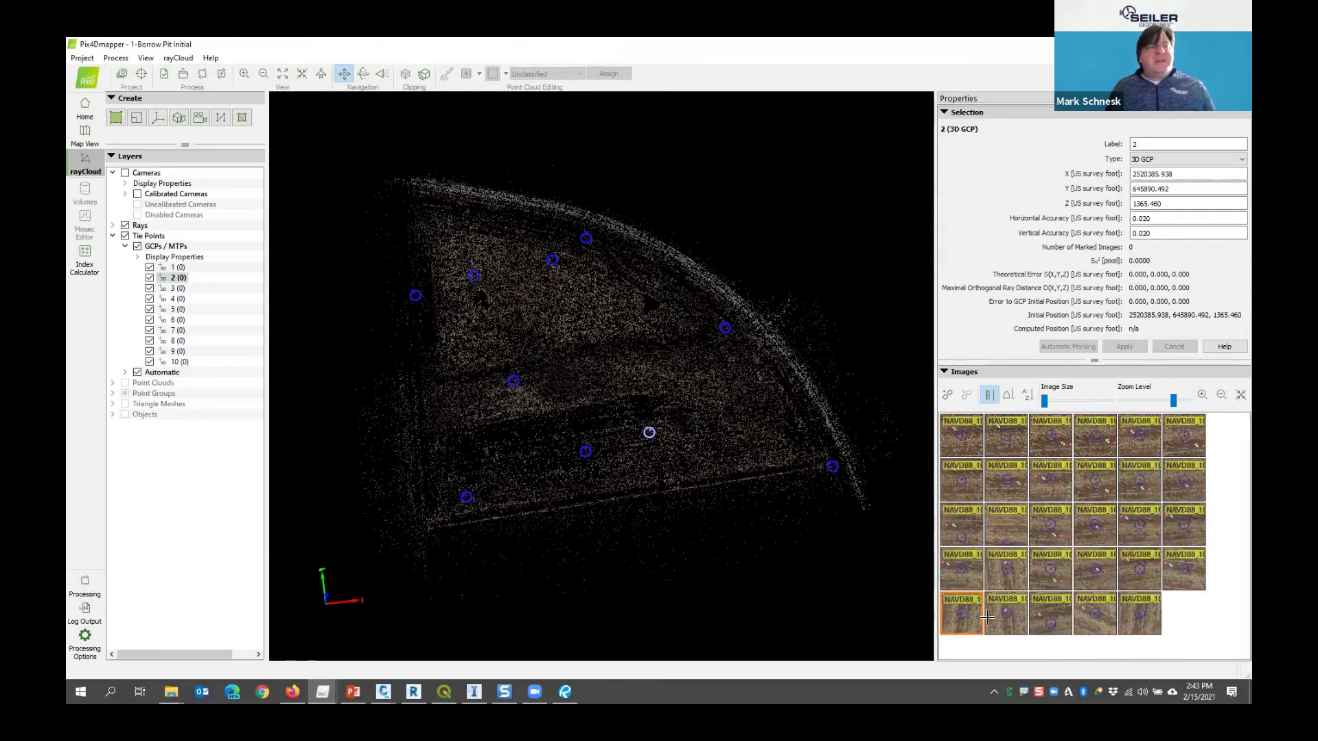
left_click(1149, 606)
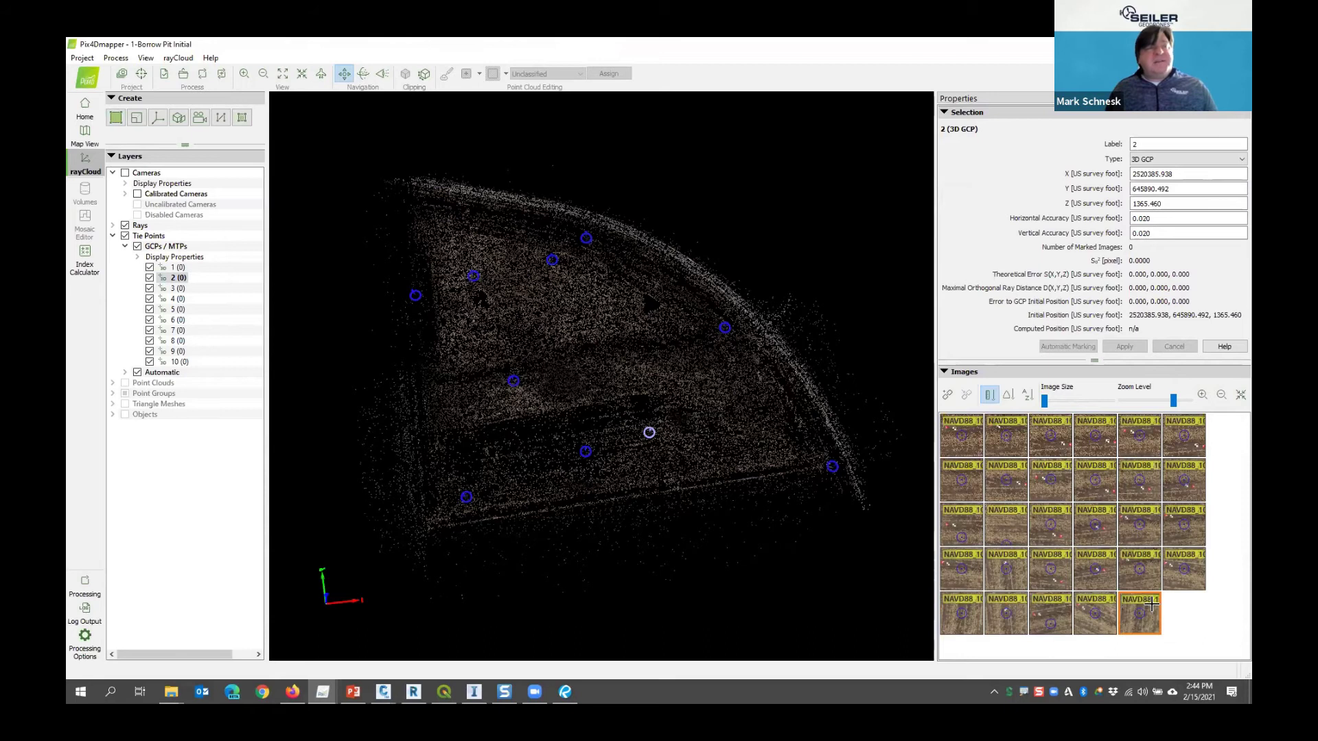
Select GCP 1 and enlarge its image thumbnails, with a zoom level that brings the checkerboard target into view
left_click(832, 466)
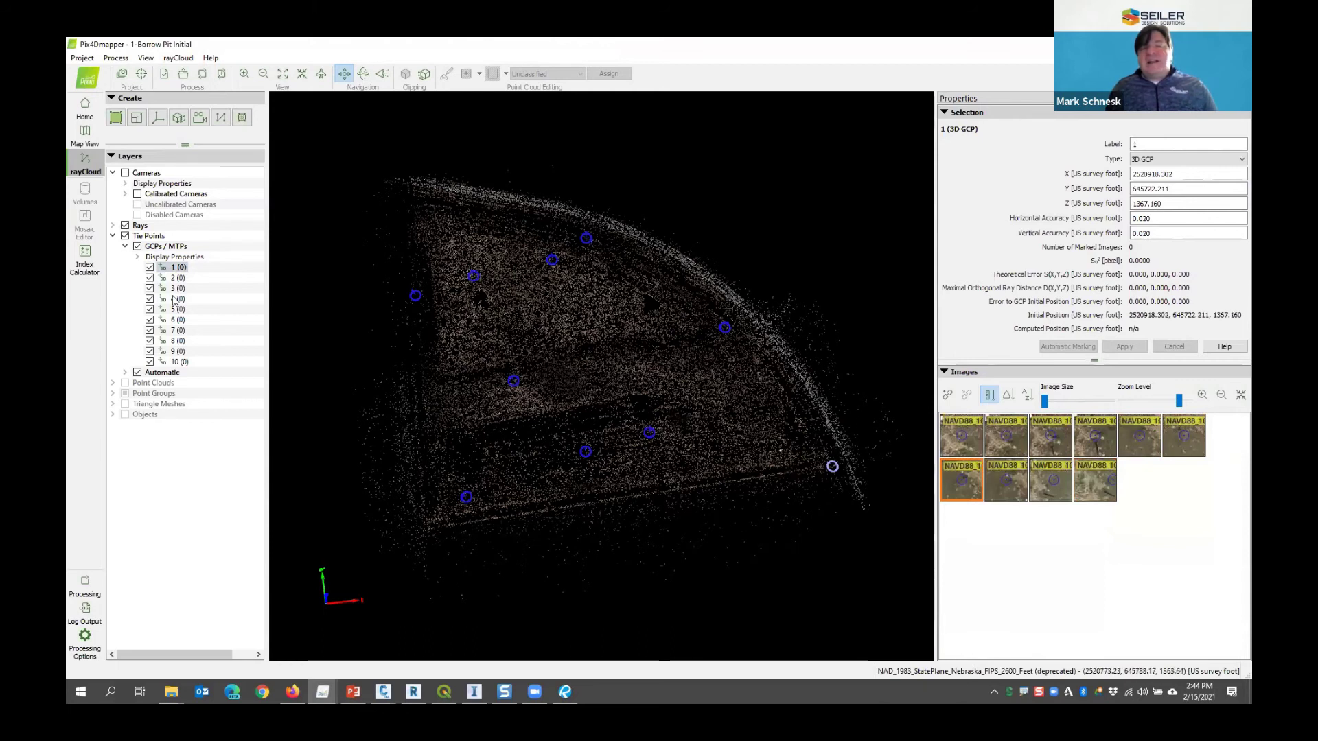
left_click(175, 268)
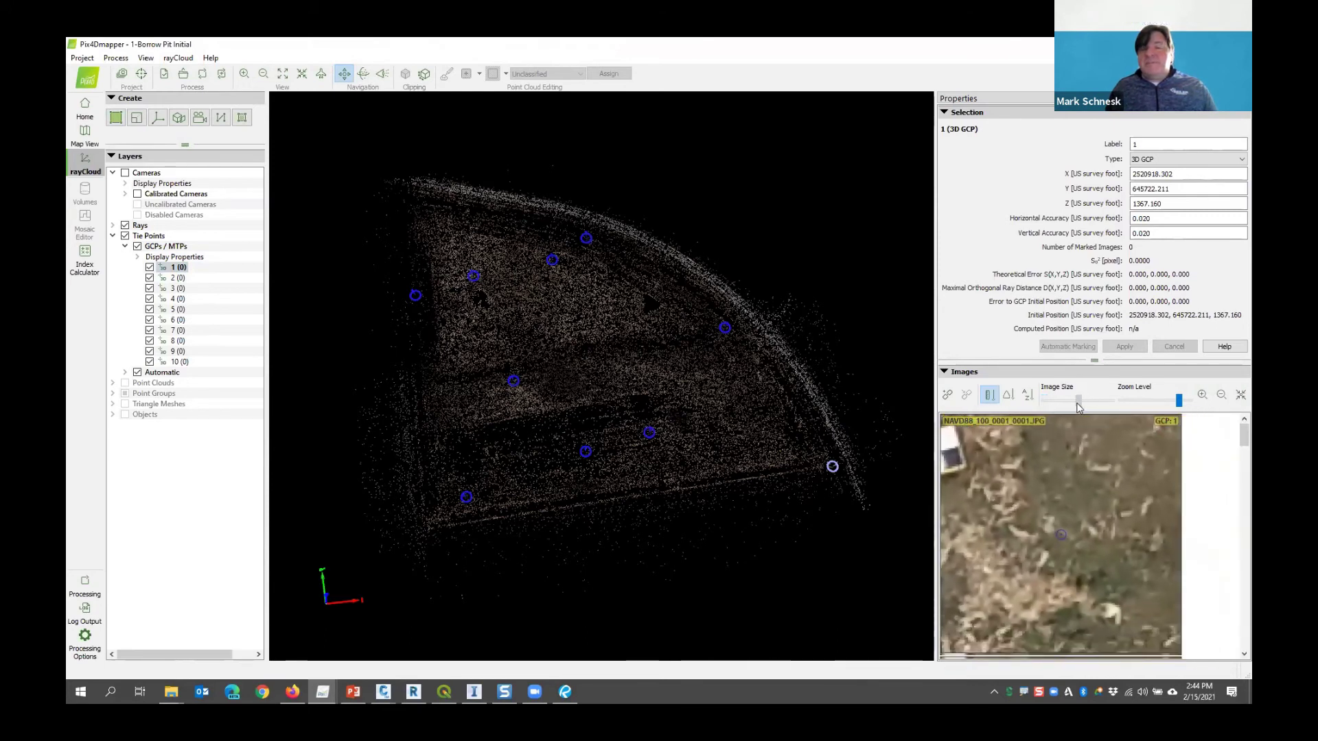
left_click(1166, 401)
scroll(1040, 506, "up", 1)
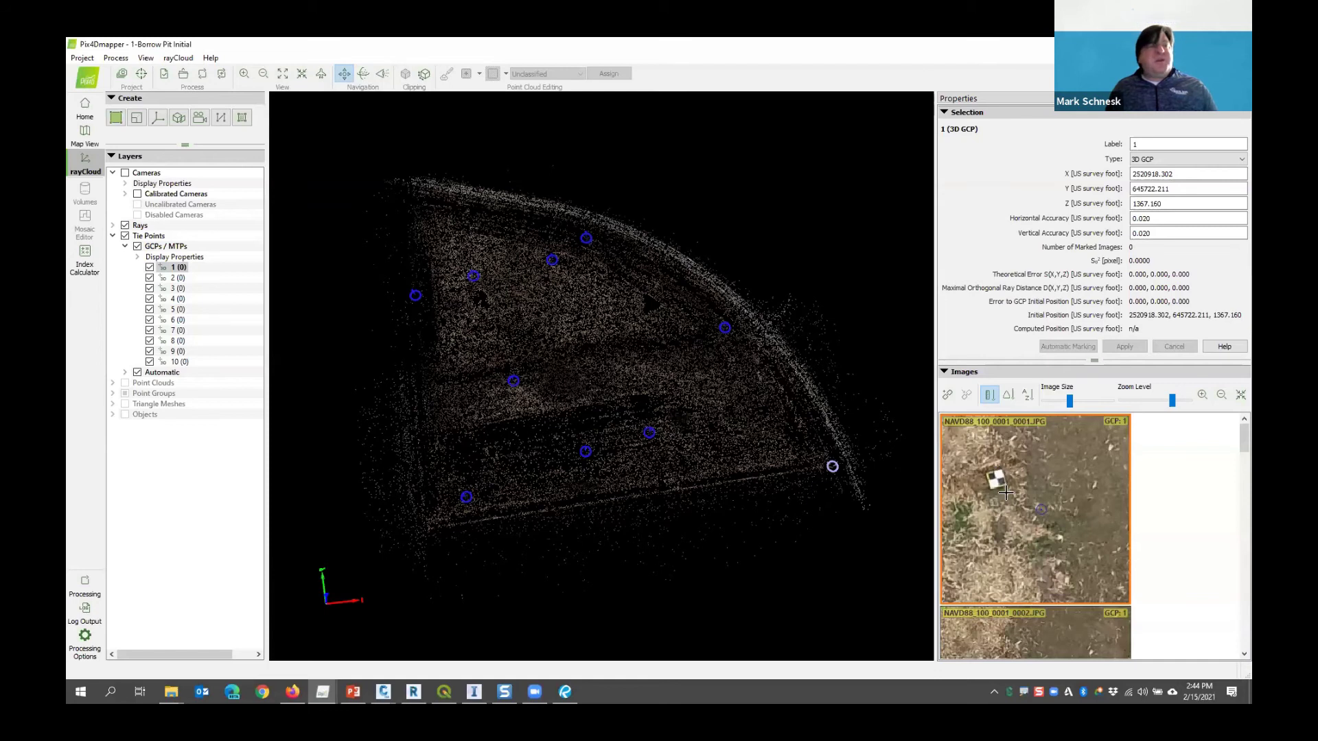
Mark the centre of GCP 1's checkerboard target on NAVD88_100_0001_0001.JPG in the rayCloud image list
scroll(997, 481, "up", 3)
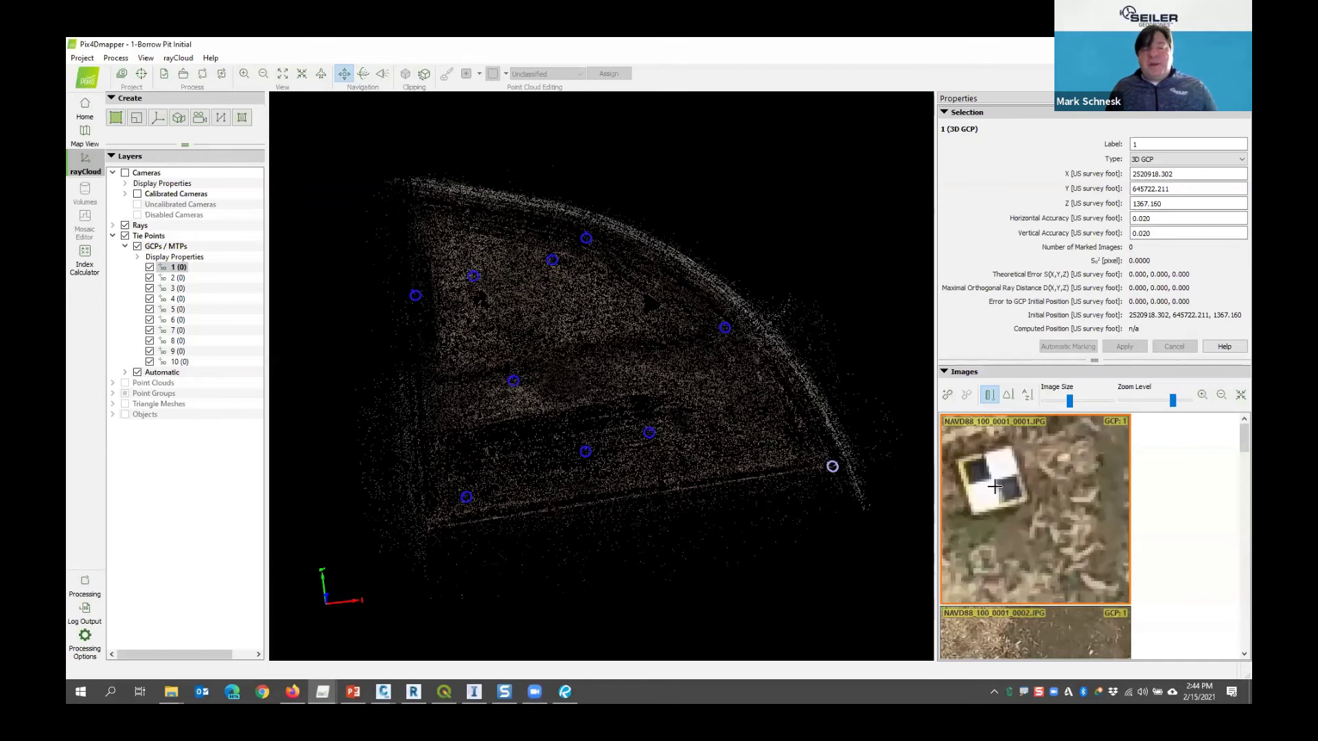
scroll(997, 479, "up", 1)
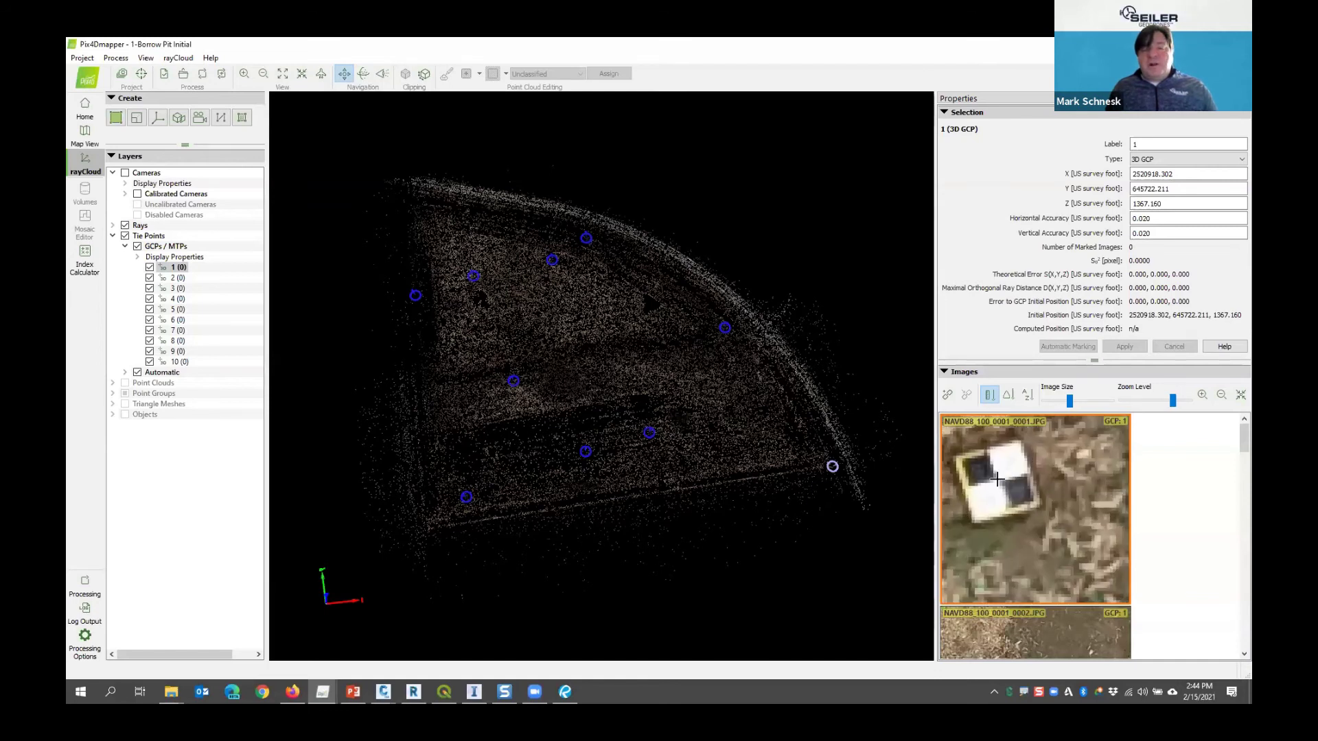
left_click(998, 482)
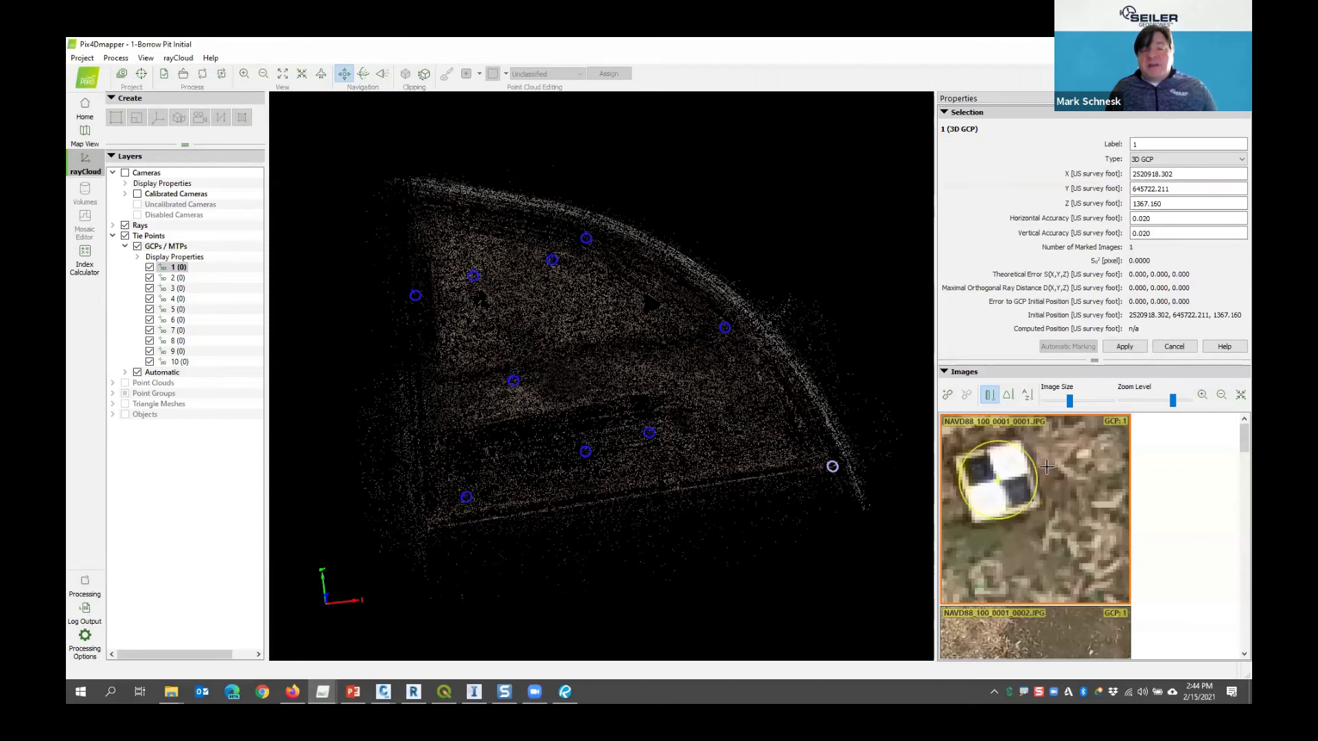
scroll(1013, 473, "down", 2)
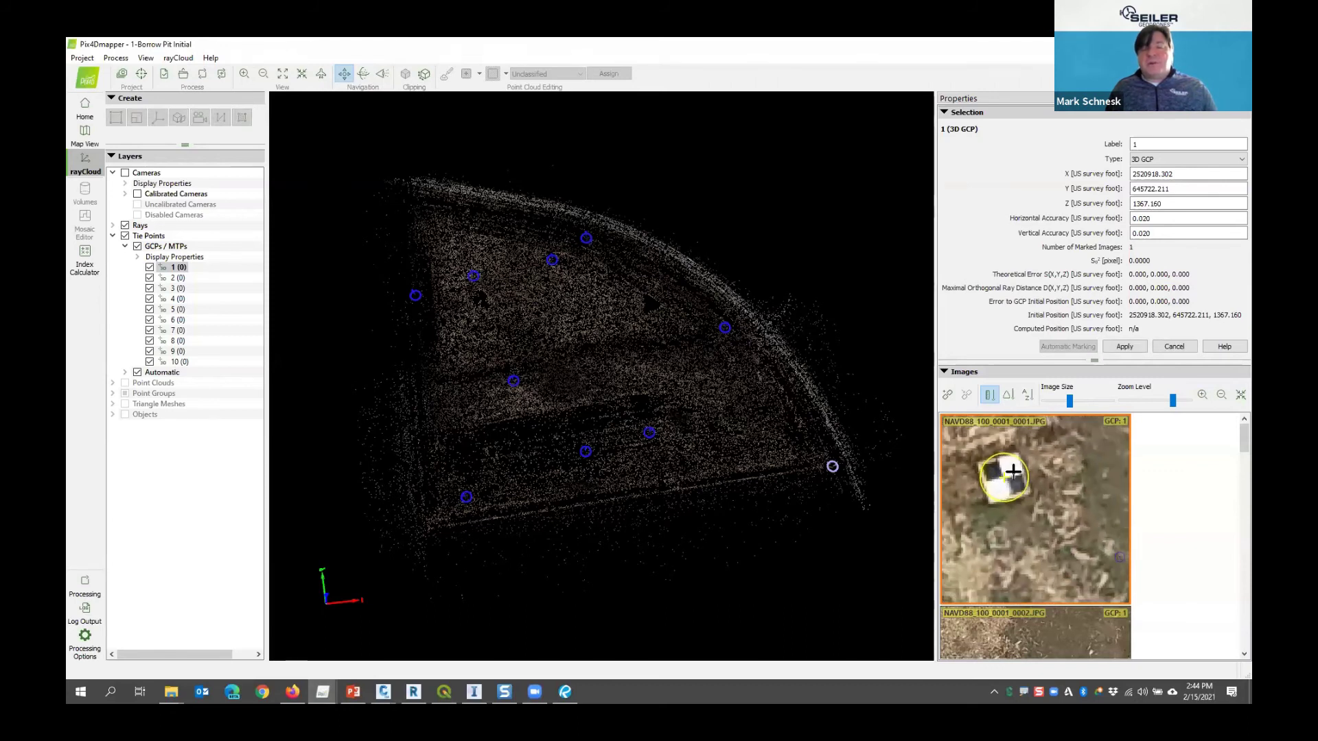
scroll(1013, 471, "down", 2)
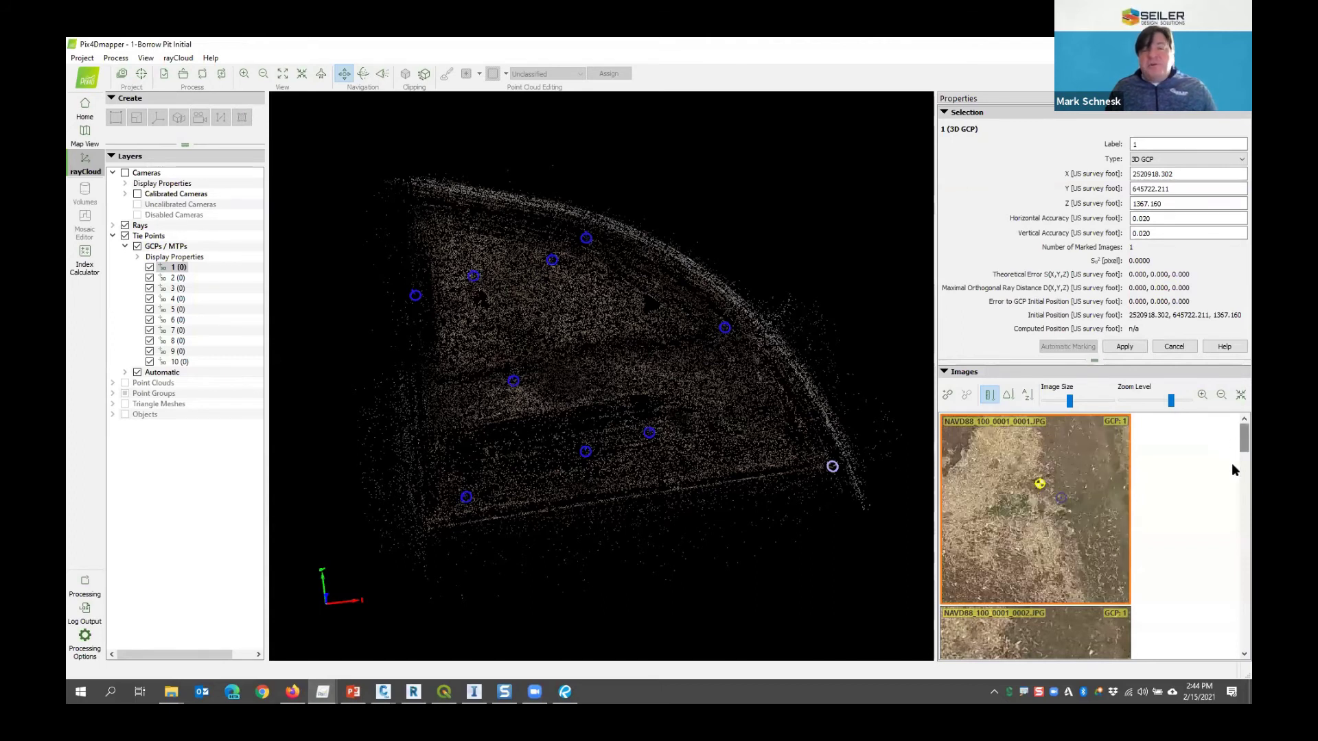
Mark the centre of GCP 1's target on the second image, NAVD88_100_0001_0002.JPG
scroll(1231, 469, "down", 2)
scroll(994, 469, "up", 3)
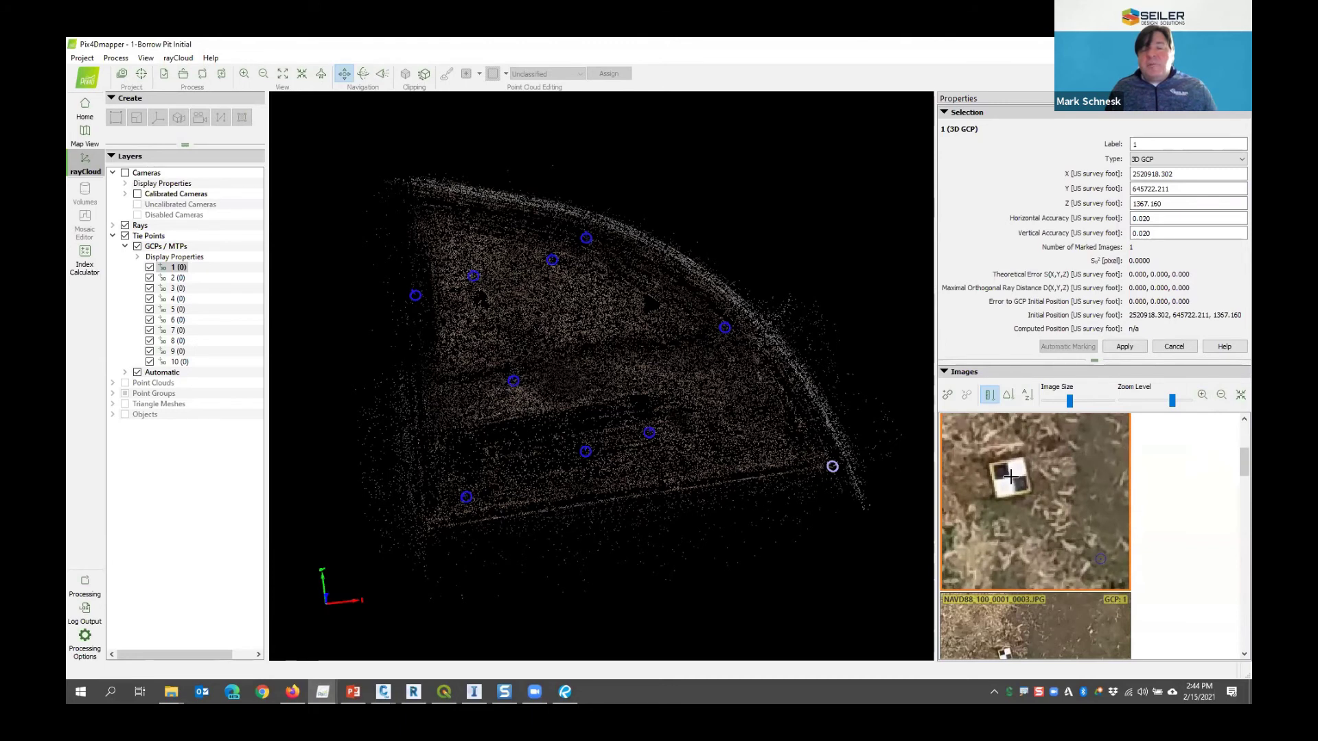
left_click(1009, 476)
scroll(1018, 466, "down", 3)
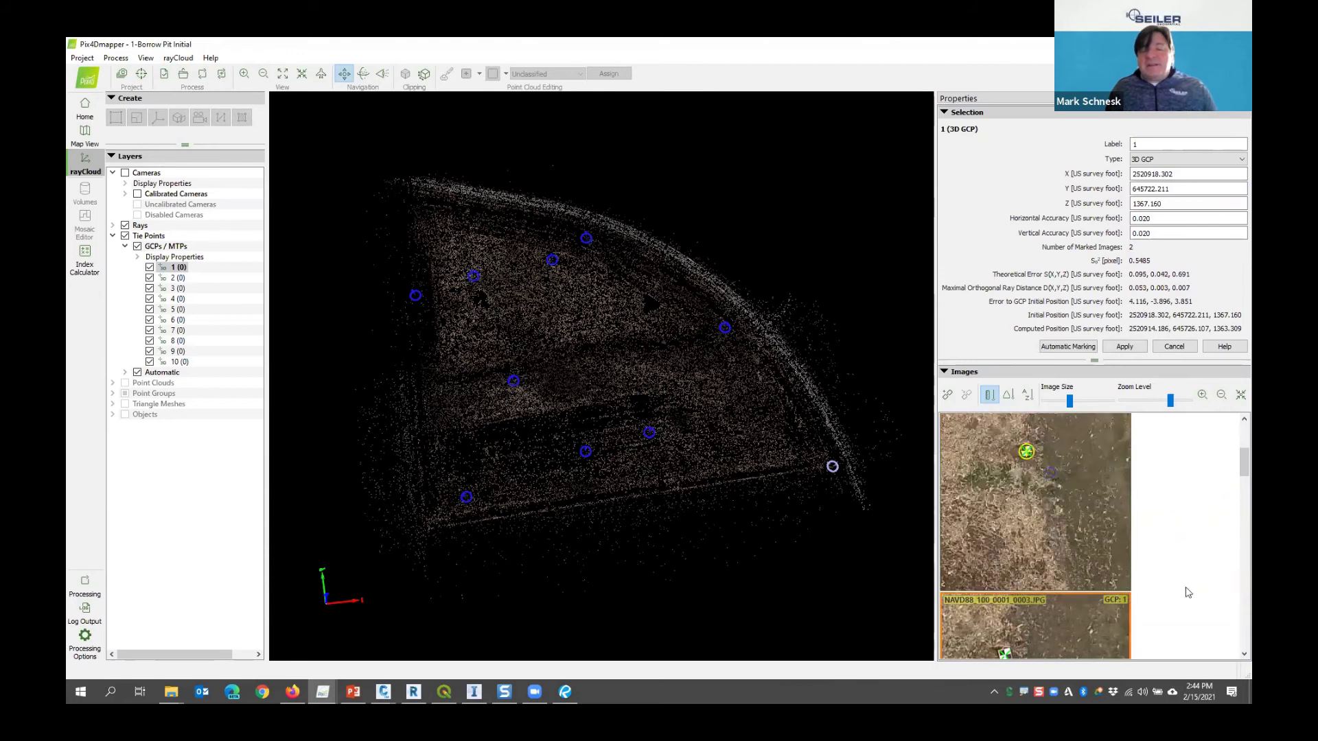
Mark the centre of GCP 1's target on the third image, NAVD88_100_0001_0003.JPG
scroll(1231, 472, "down", 3)
scroll(1004, 486, "up", 2)
scroll(1004, 488, "up", 1)
scroll(1007, 508, "up", 1)
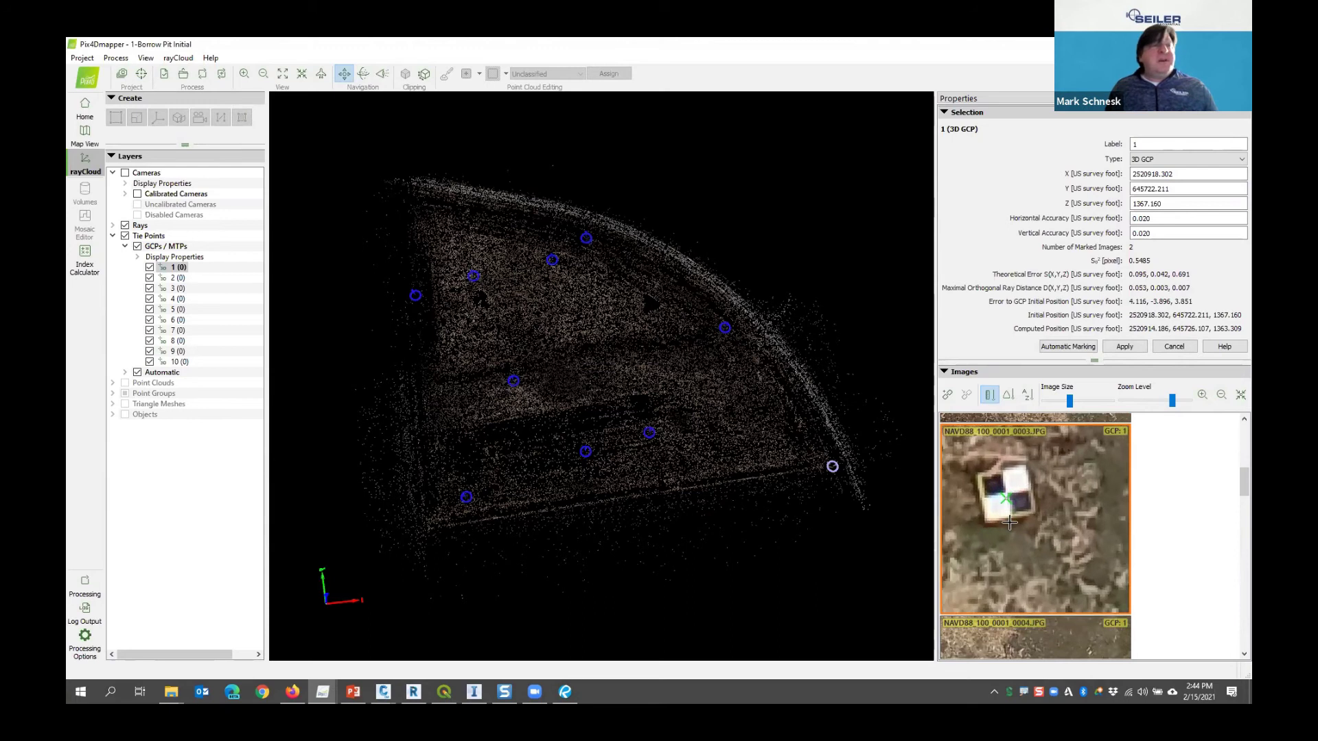
left_click(1005, 479)
scroll(1005, 479, "down", 2)
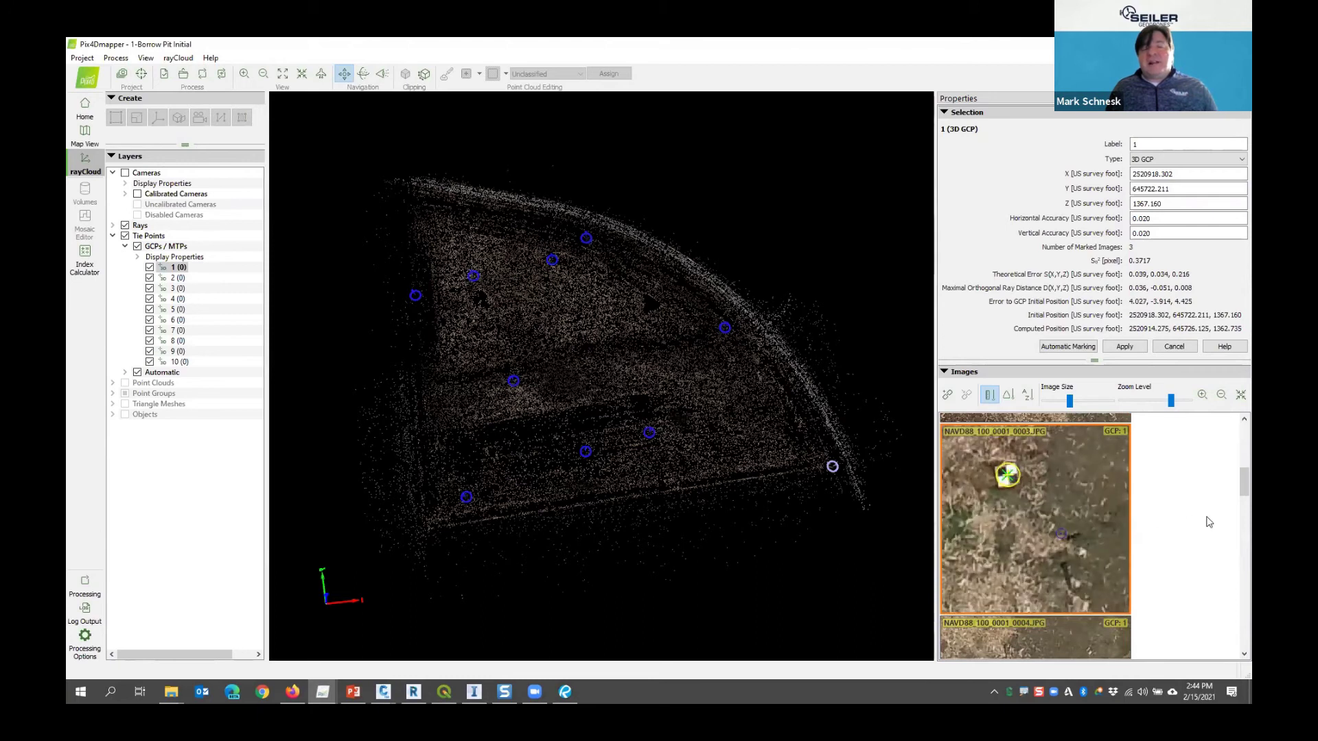
Check the estimated position of GCP 1 against its target on NAVD88_100_0001_0004.JPG, and return to the first image
scroll(1231, 484, "down", 2)
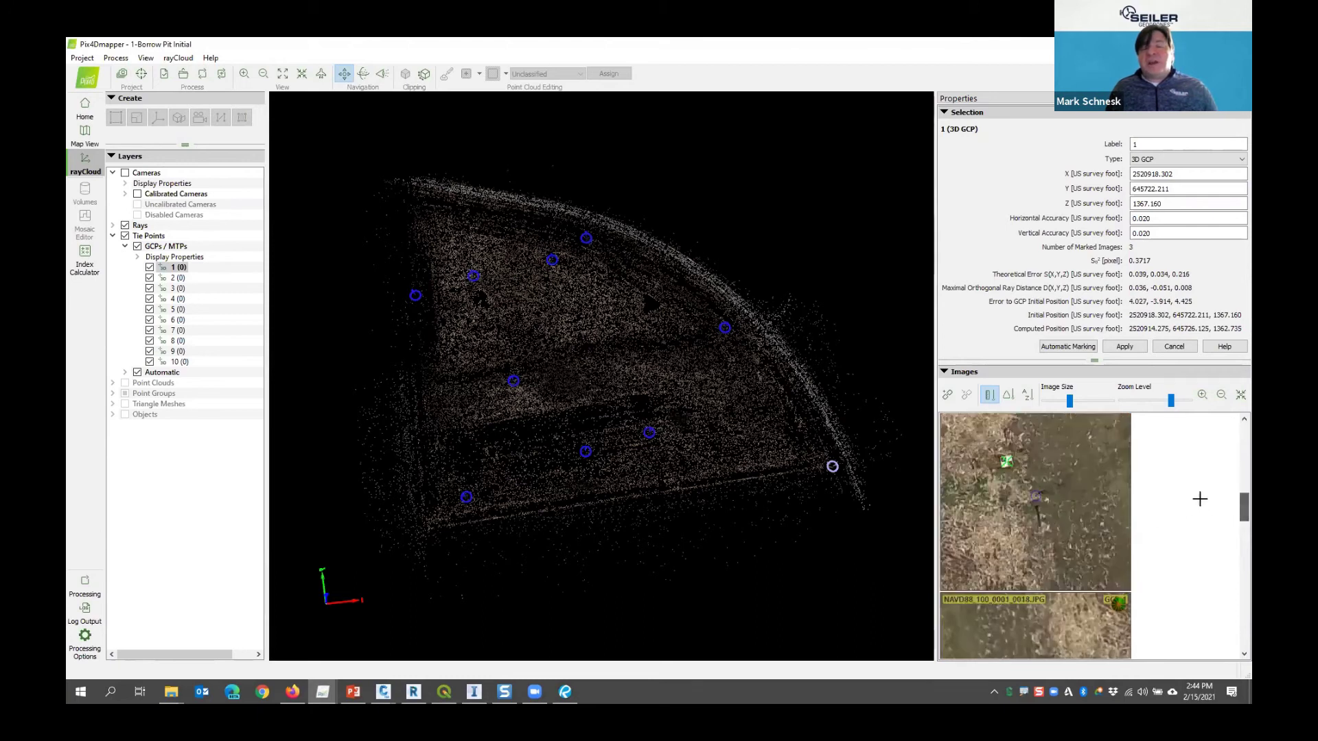
scroll(1008, 461, "up", 2)
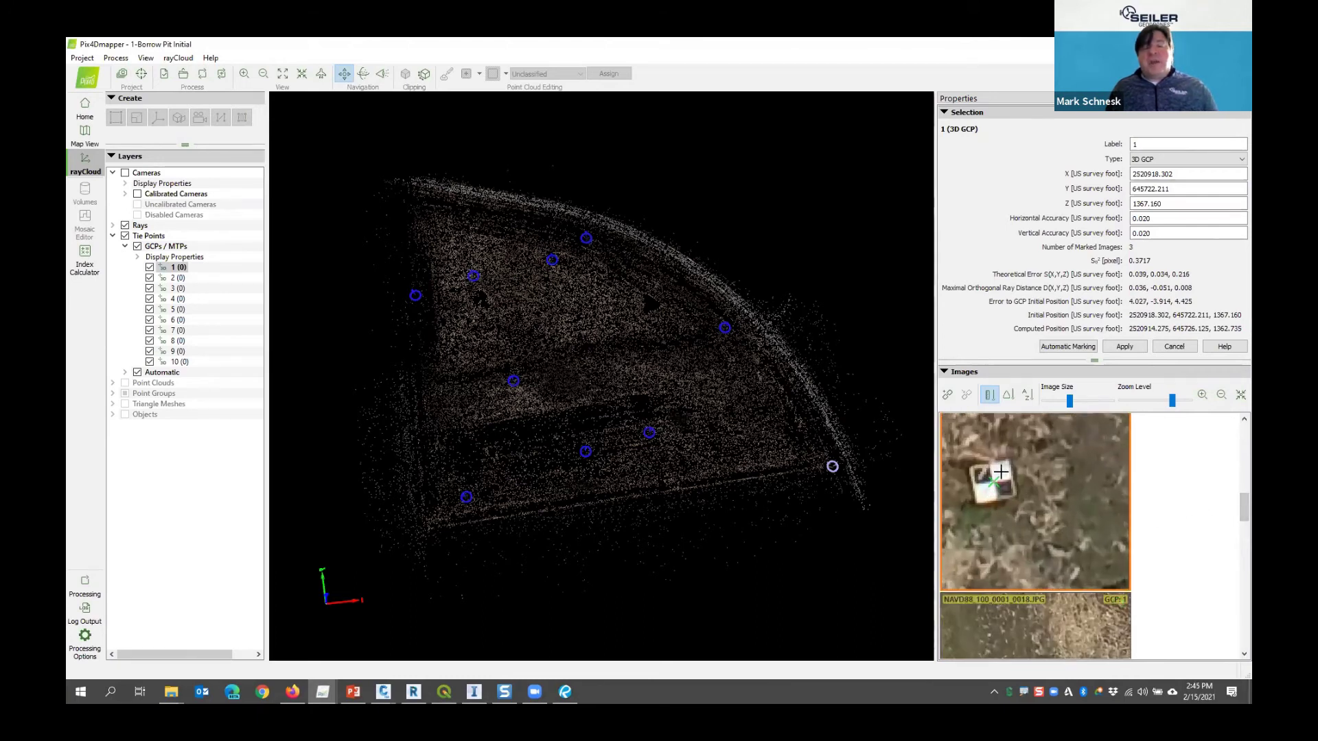
scroll(1053, 535, "down", 2)
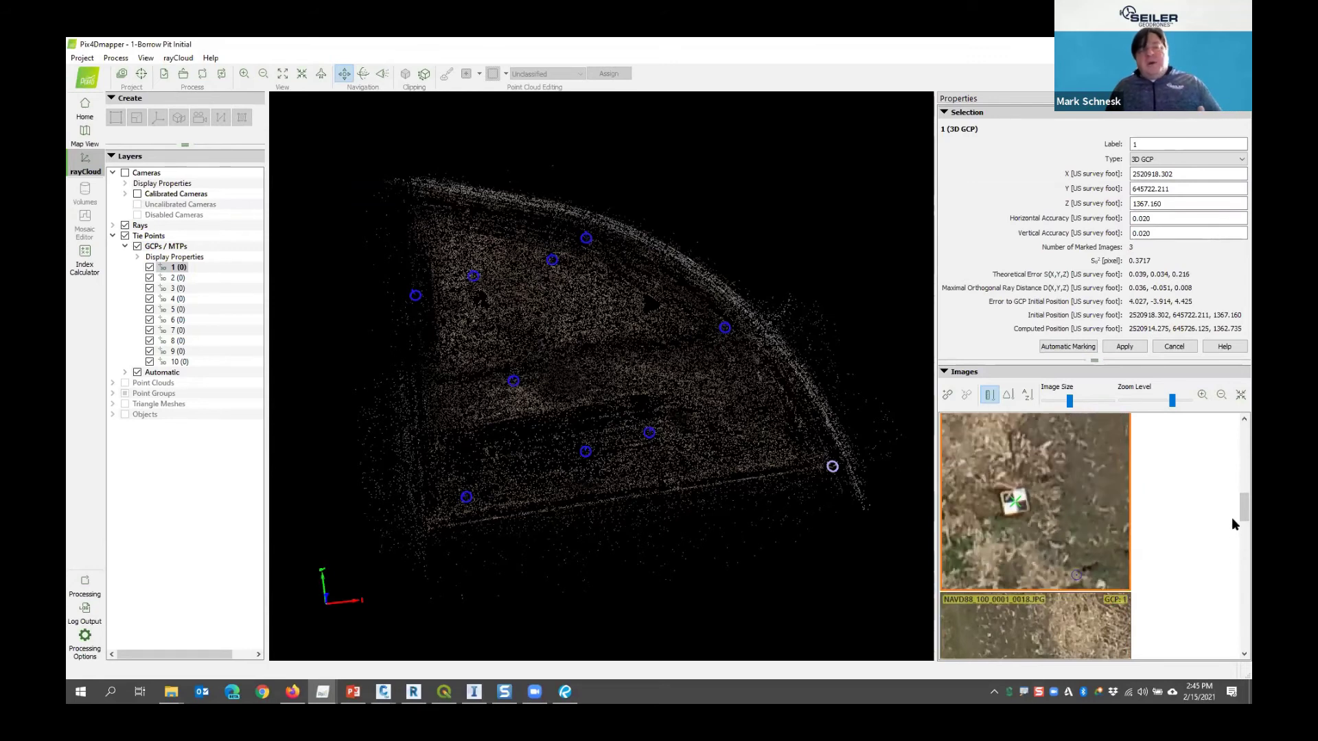
scroll(1231, 505, "up", 5)
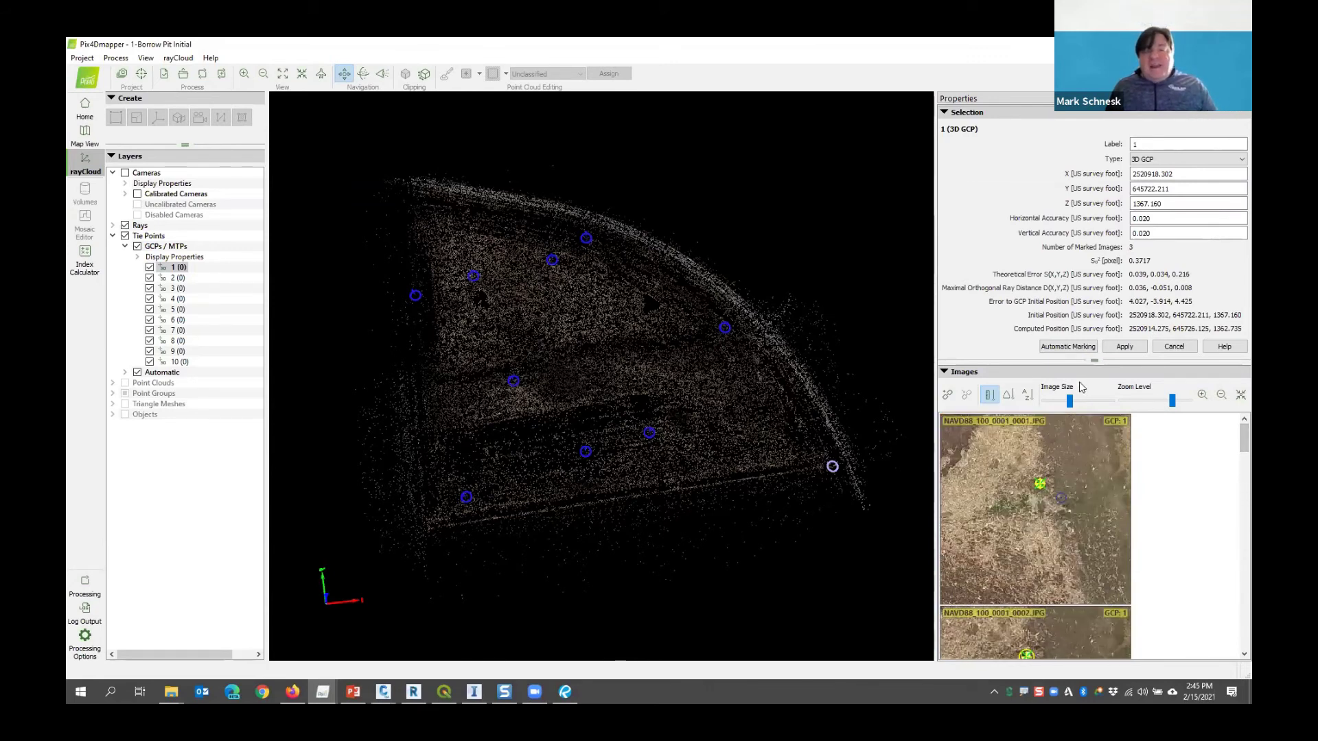
Shrink the thumbnails to compare GCP 1's estimated positions across its images, and run Automatic Marking on the remaining ones
left_click(1048, 402)
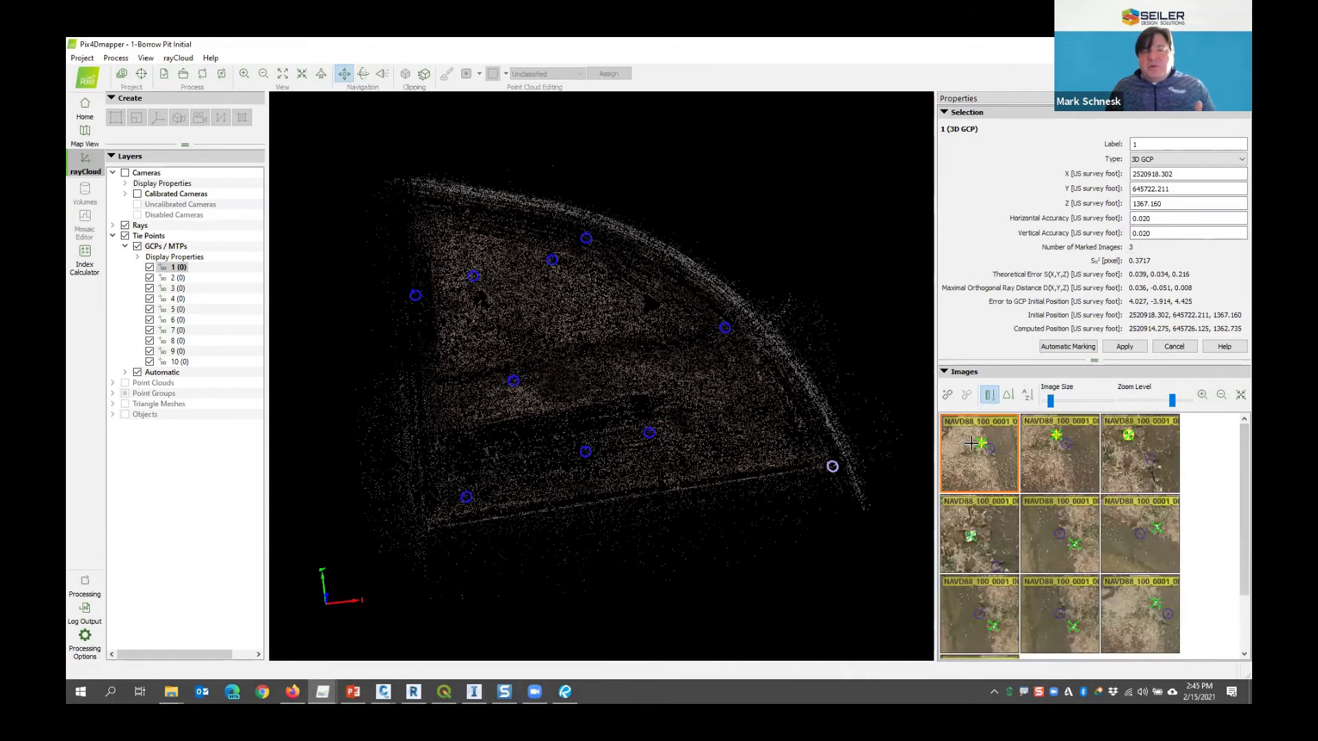
left_click(1115, 443)
left_click(1001, 536)
left_click(1154, 533)
left_click(1063, 538)
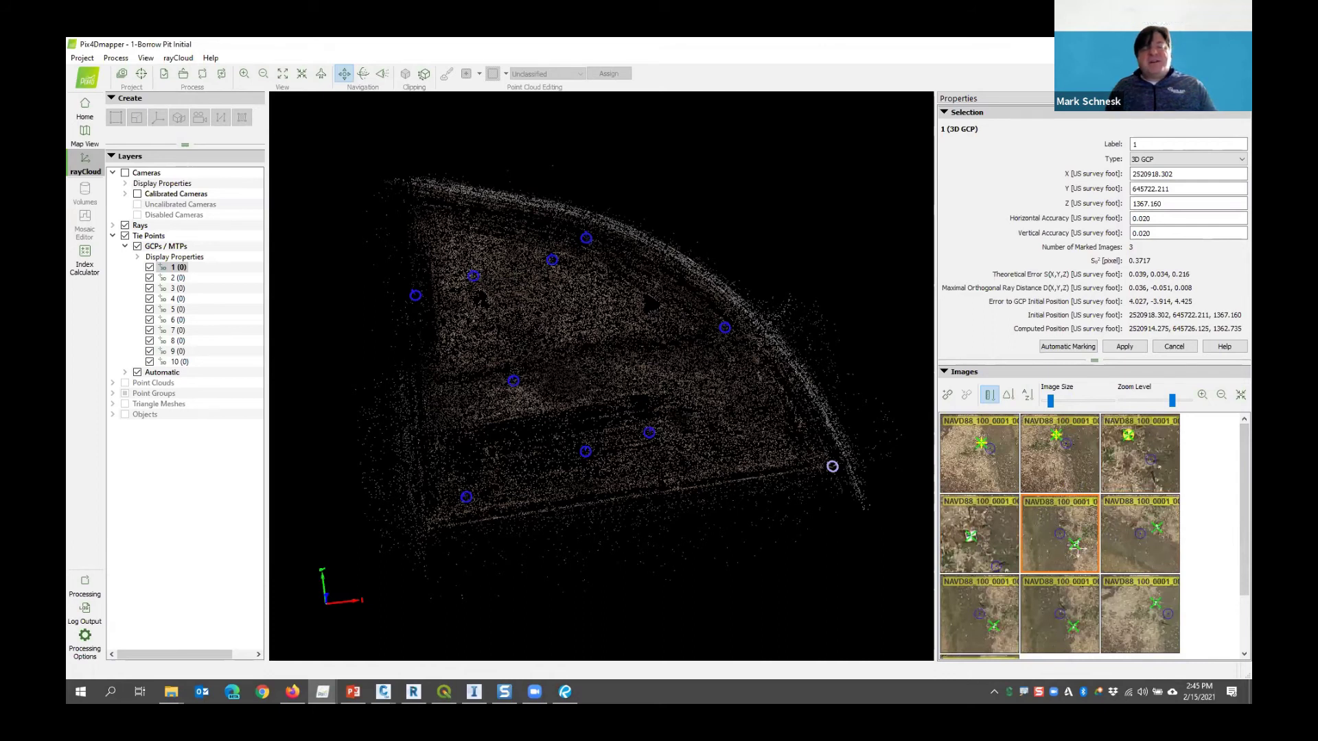
left_click(1060, 449)
left_click(1103, 444)
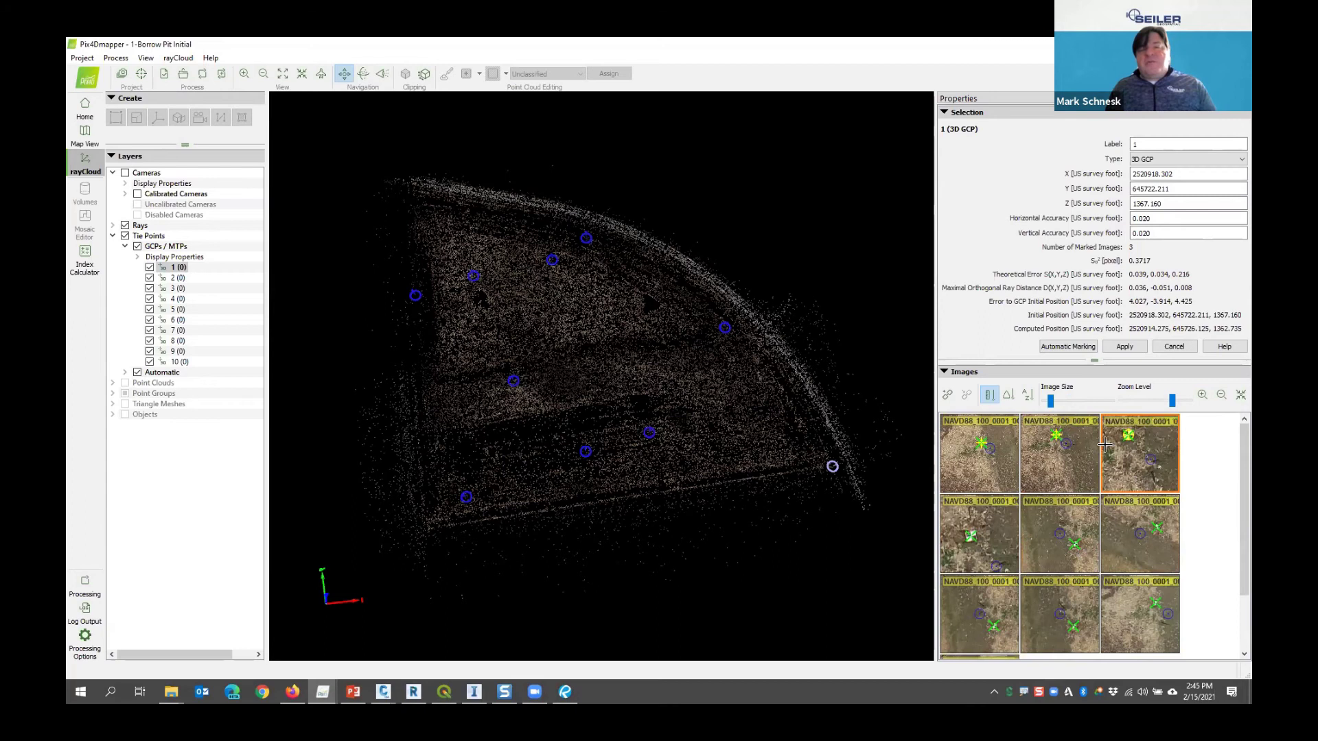
left_click(1060, 348)
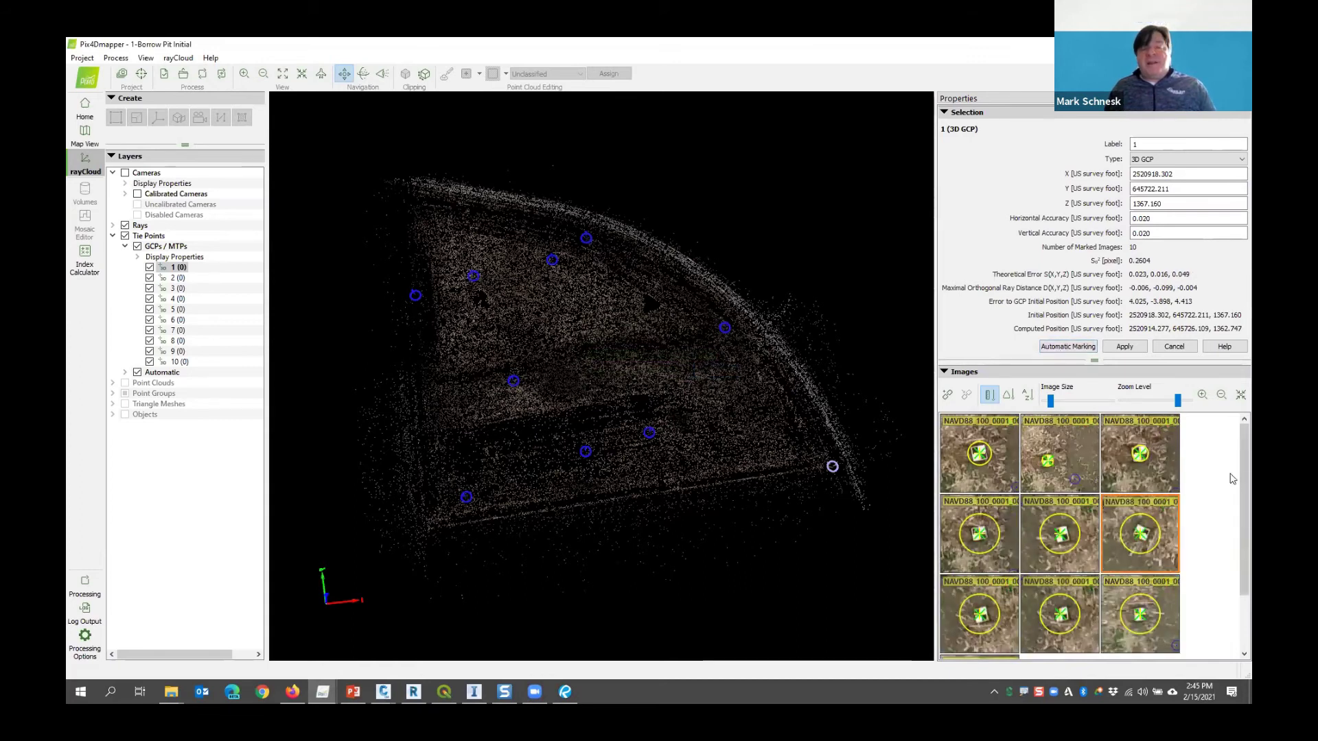
Review the automatic marks for GCP 1 on its remaining images and apply them
scroll(1232, 478, "down", 3)
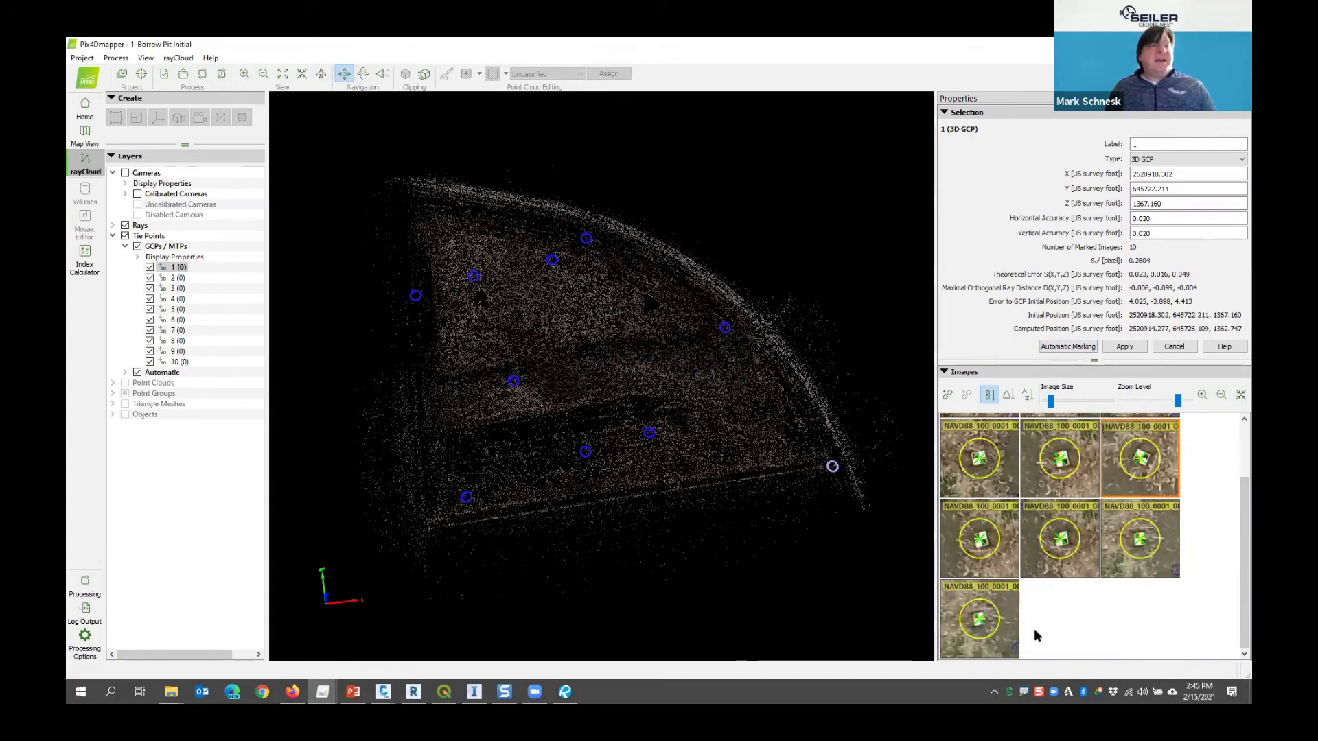
left_click(1124, 346)
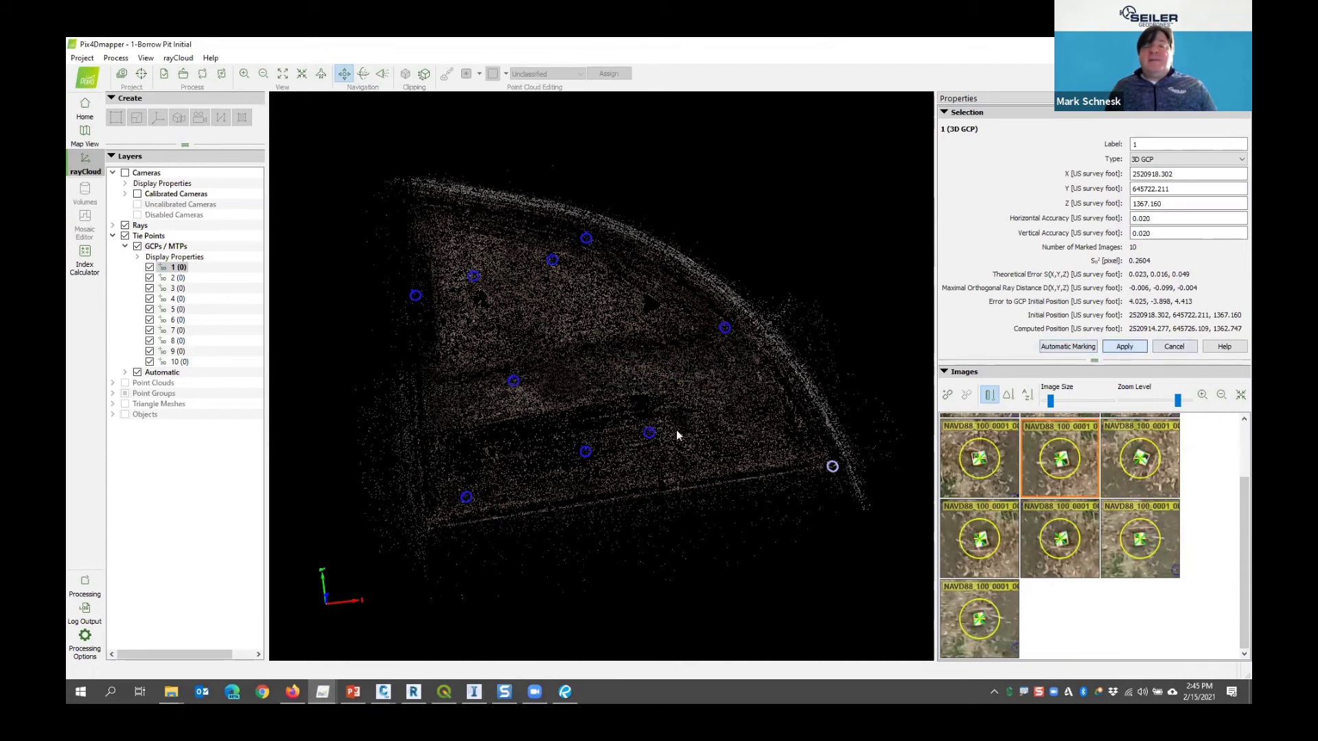
Select GCP 2 and mark the centre of its checkerboard target on the first image
left_click(177, 279)
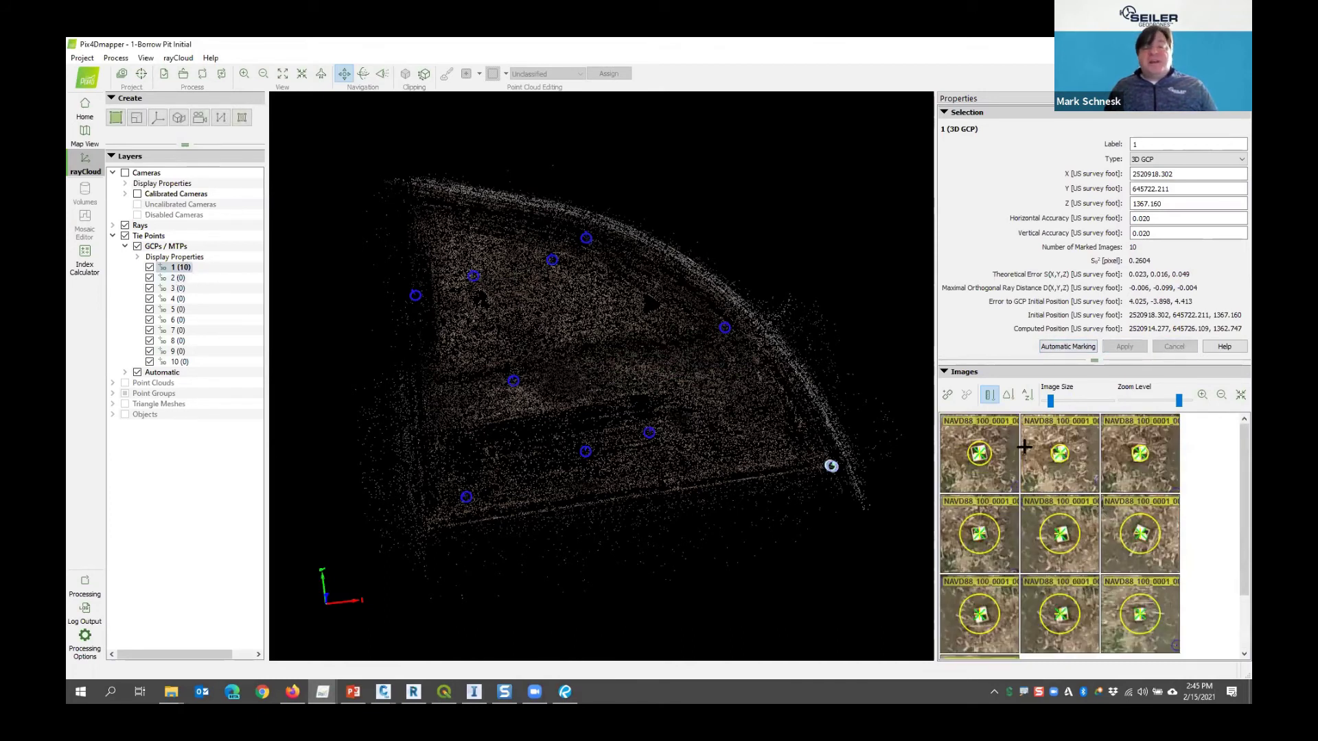
scroll(980, 443, "up", 5)
scroll(974, 443, "up", 2)
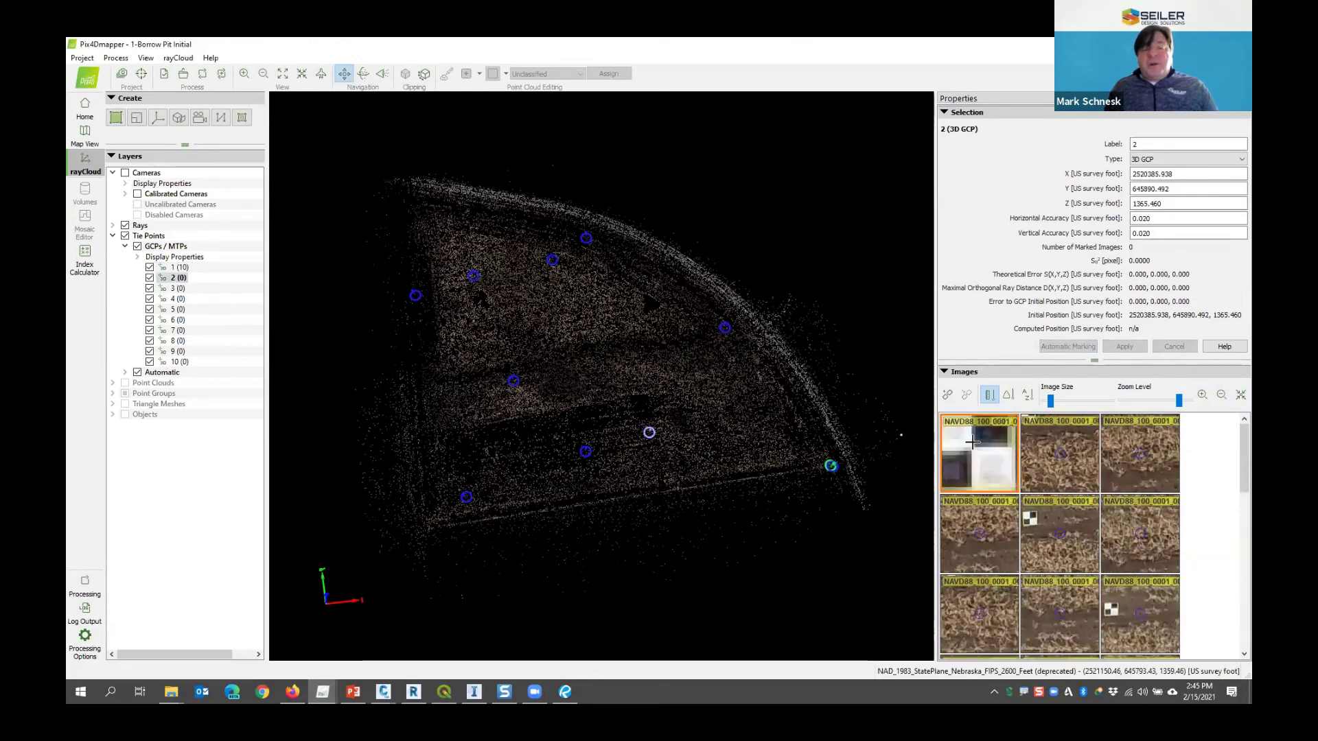
left_click(974, 448)
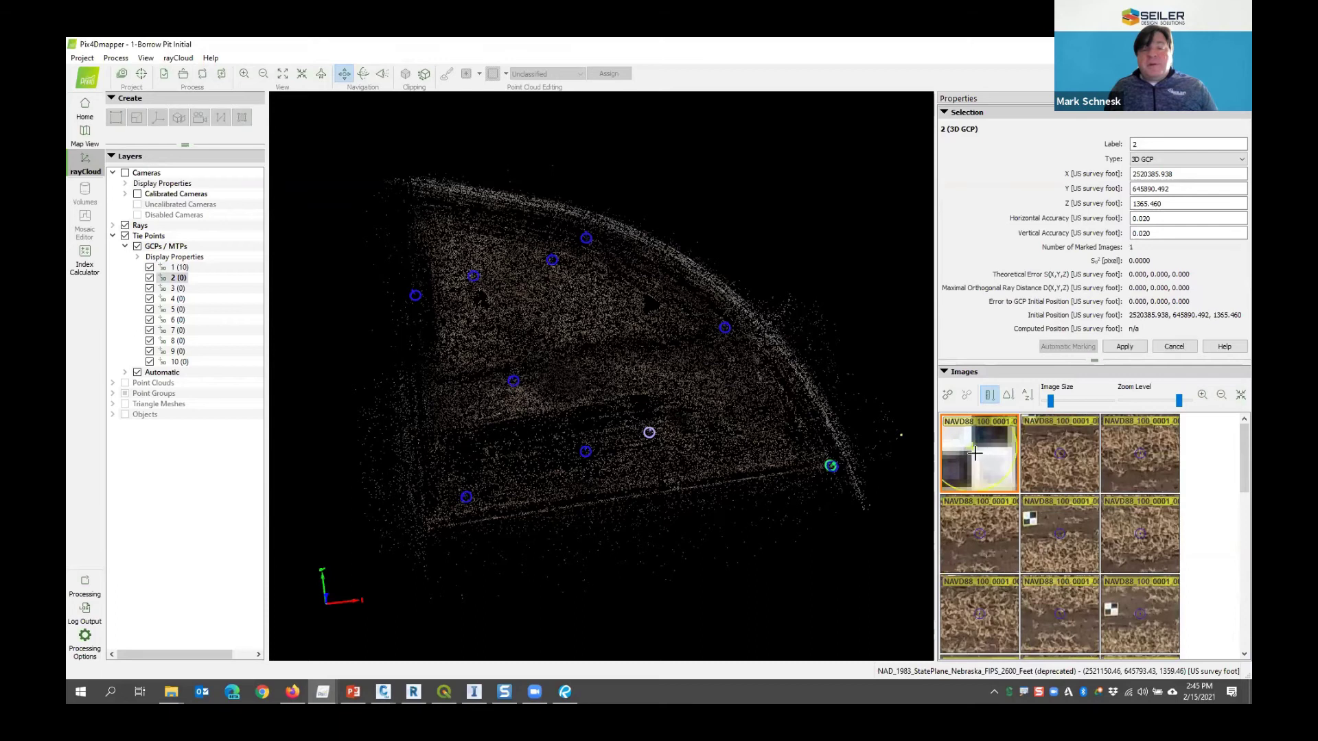
Mark the centre of GCP 2's target on the second and third images
scroll(1037, 432, "up", 3)
scroll(1040, 436, "up", 4)
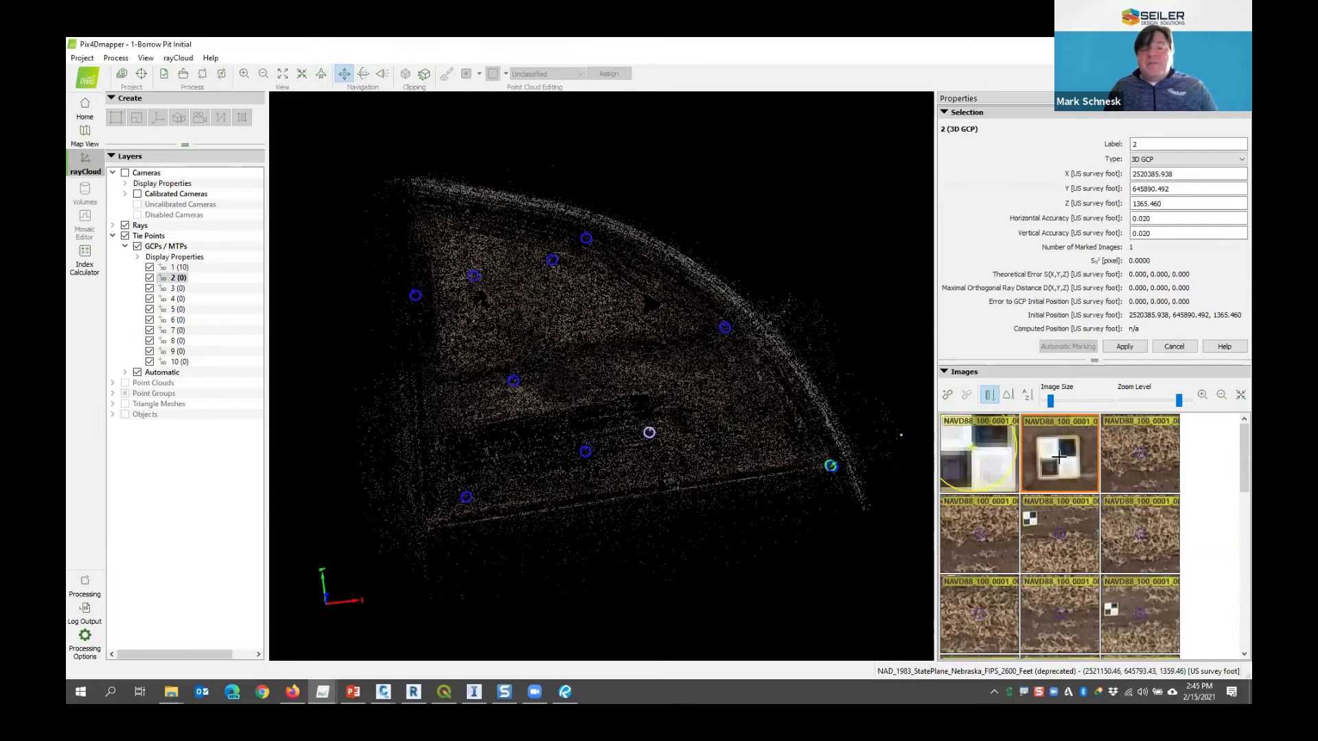
scroll(1061, 456, "up", 2)
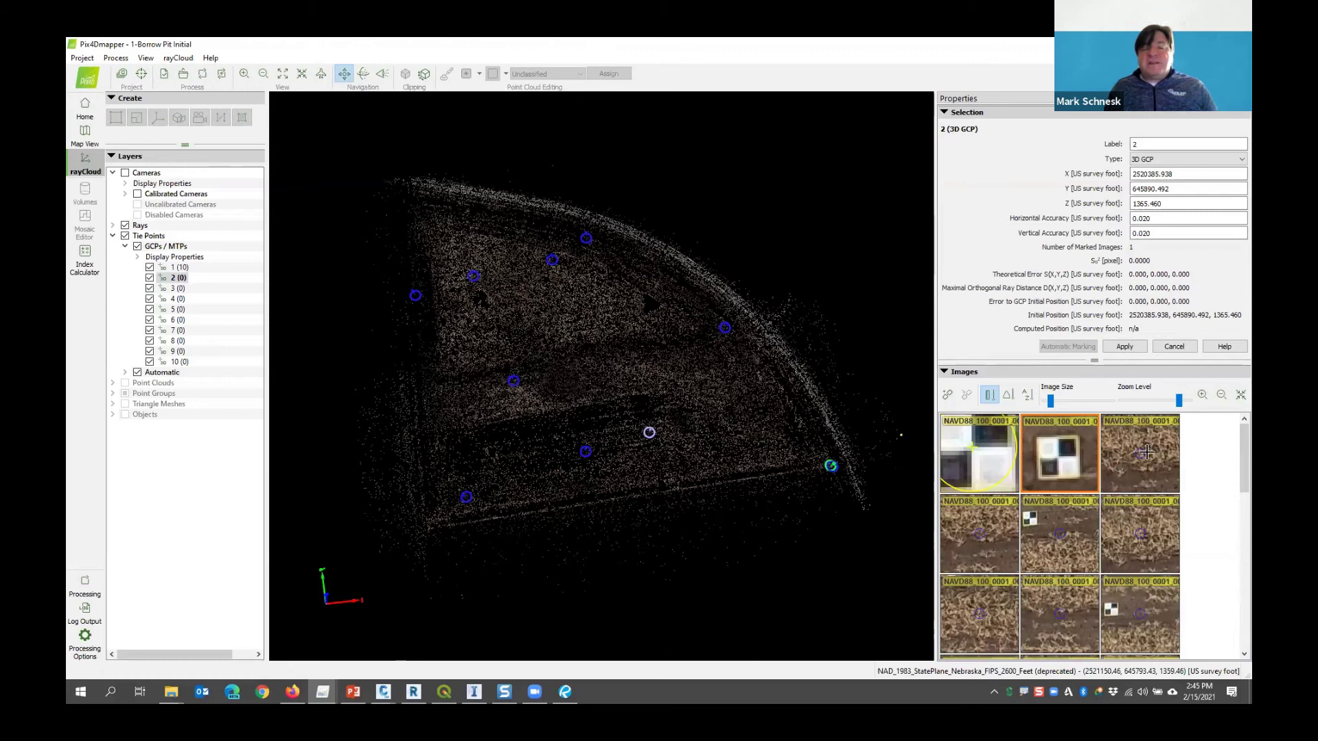
left_click(1059, 457)
scroll(1142, 454, "up", 4)
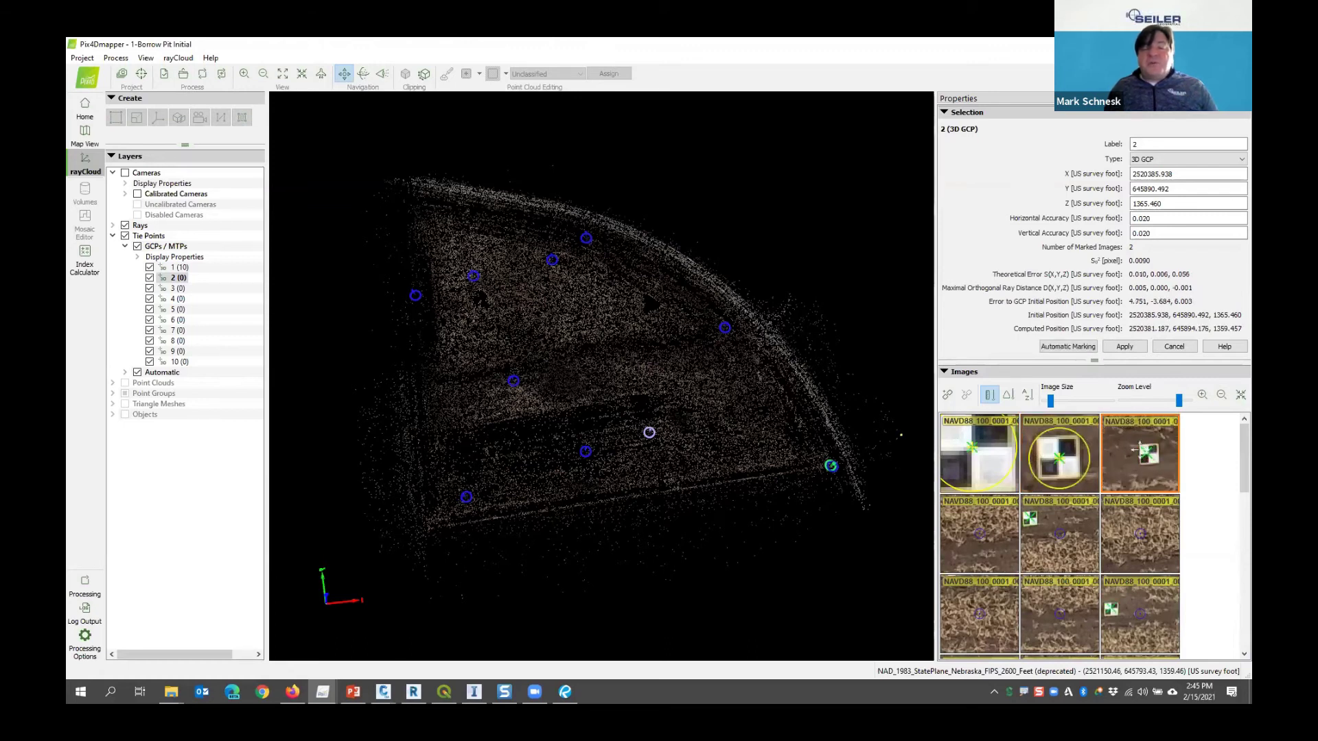
scroll(1146, 453, "up", 2)
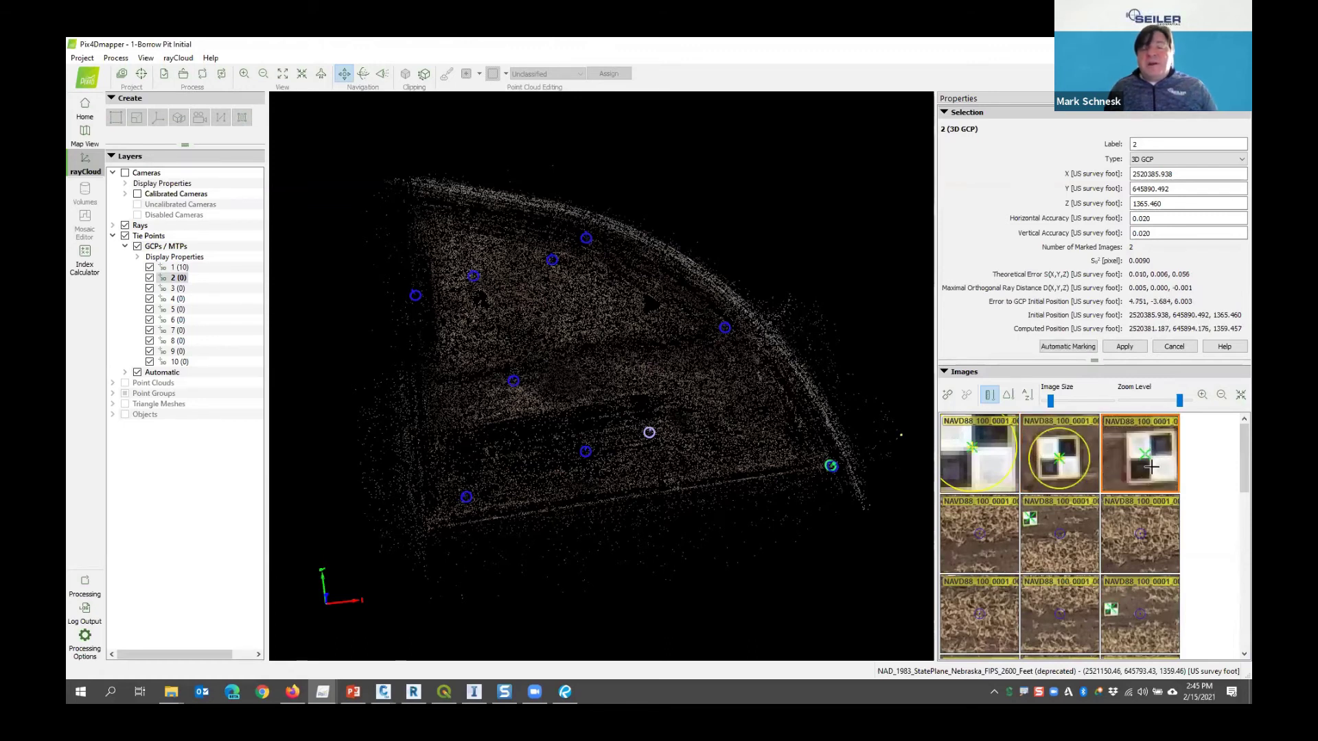
left_click(1151, 455)
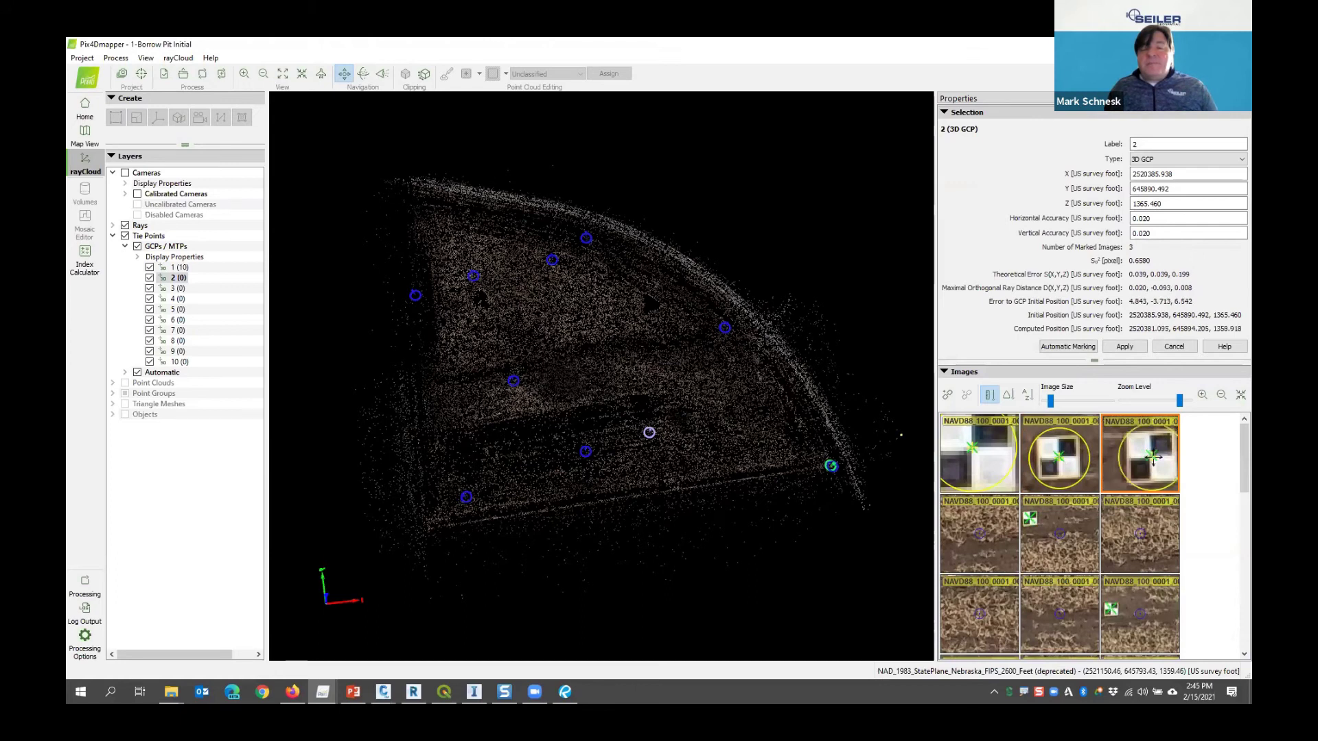
Run Automatic Marking for GCP 2 on its remaining images and apply the marks
left_click(1056, 349)
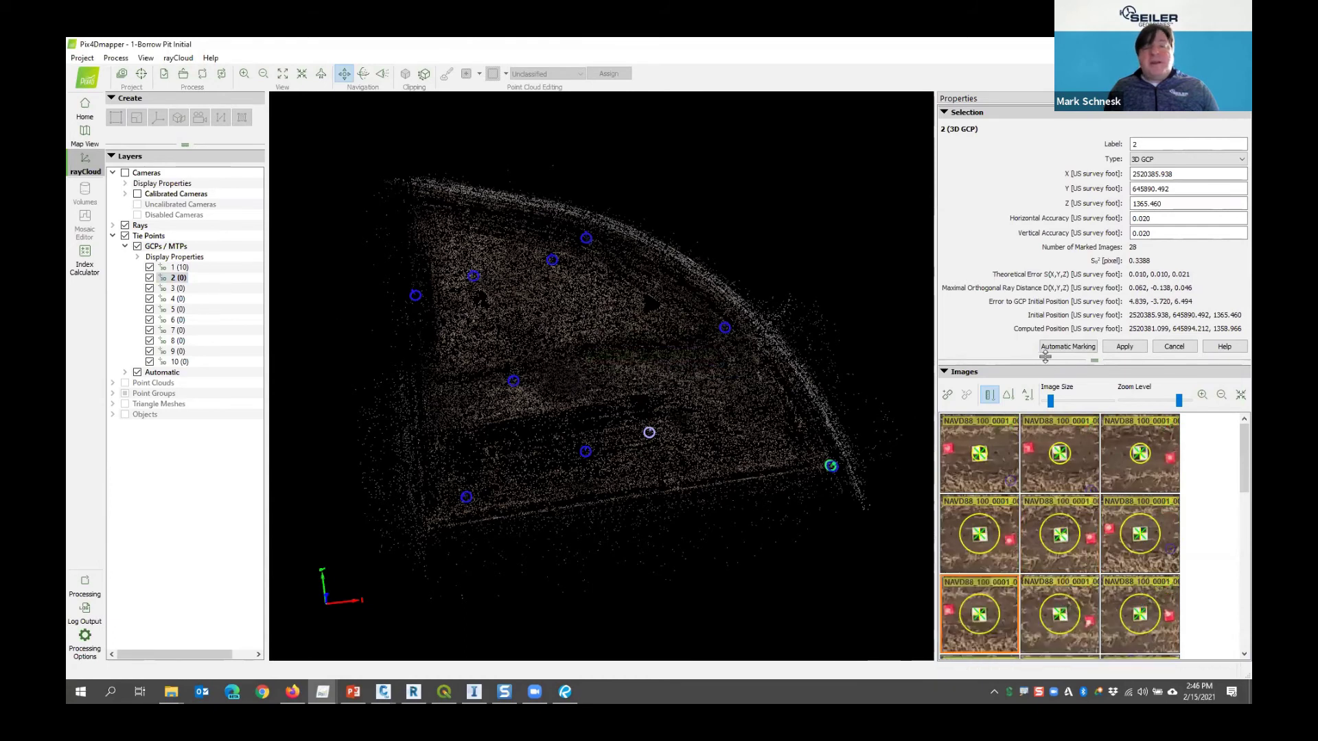
left_click(1122, 346)
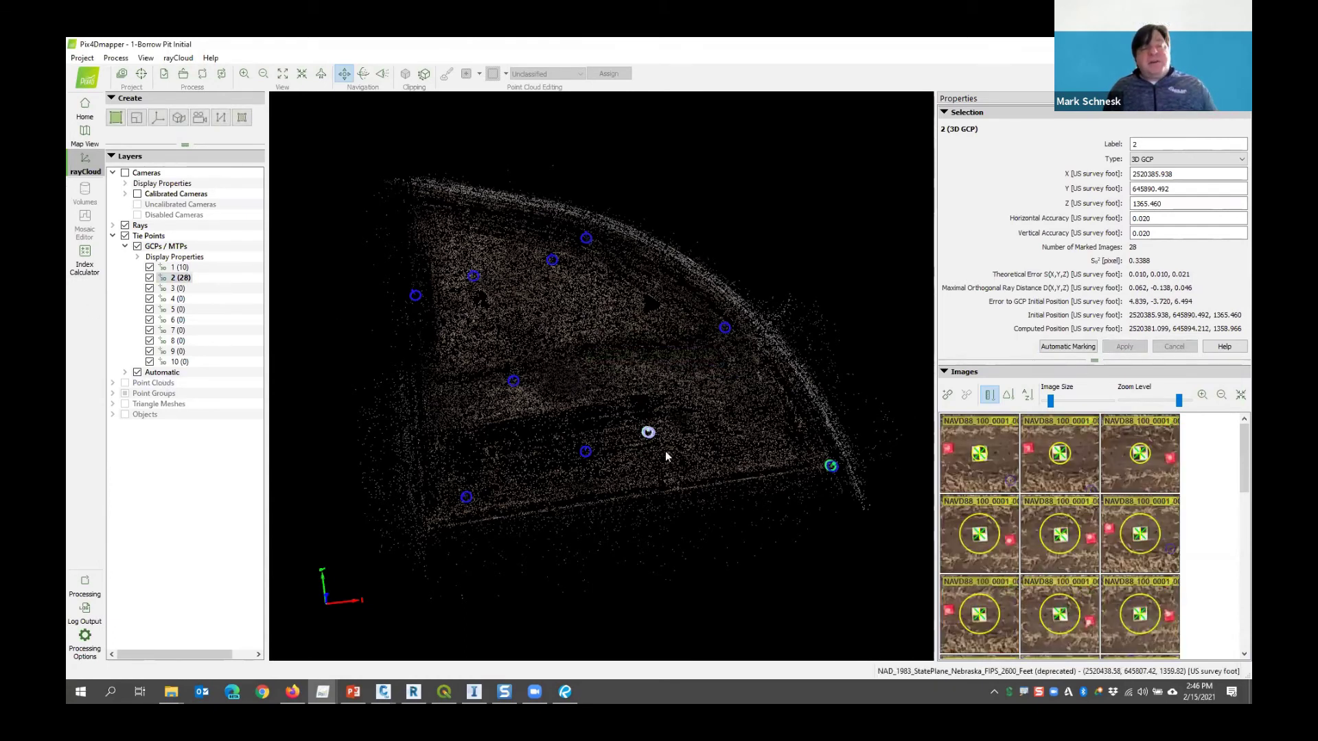
Examine the offset between GCP 2's initial and computed positions in the 3D view
scroll(665, 451, "up", 5)
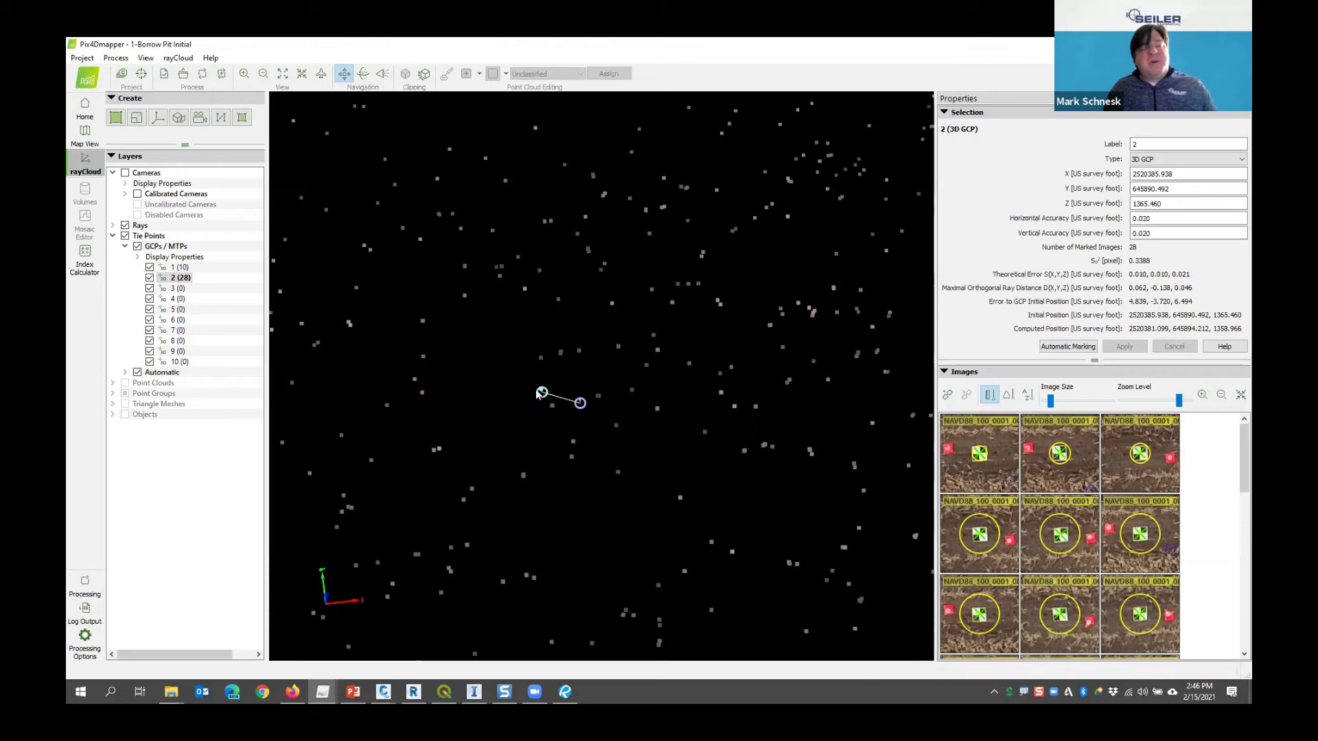
scroll(576, 409, "down", 10)
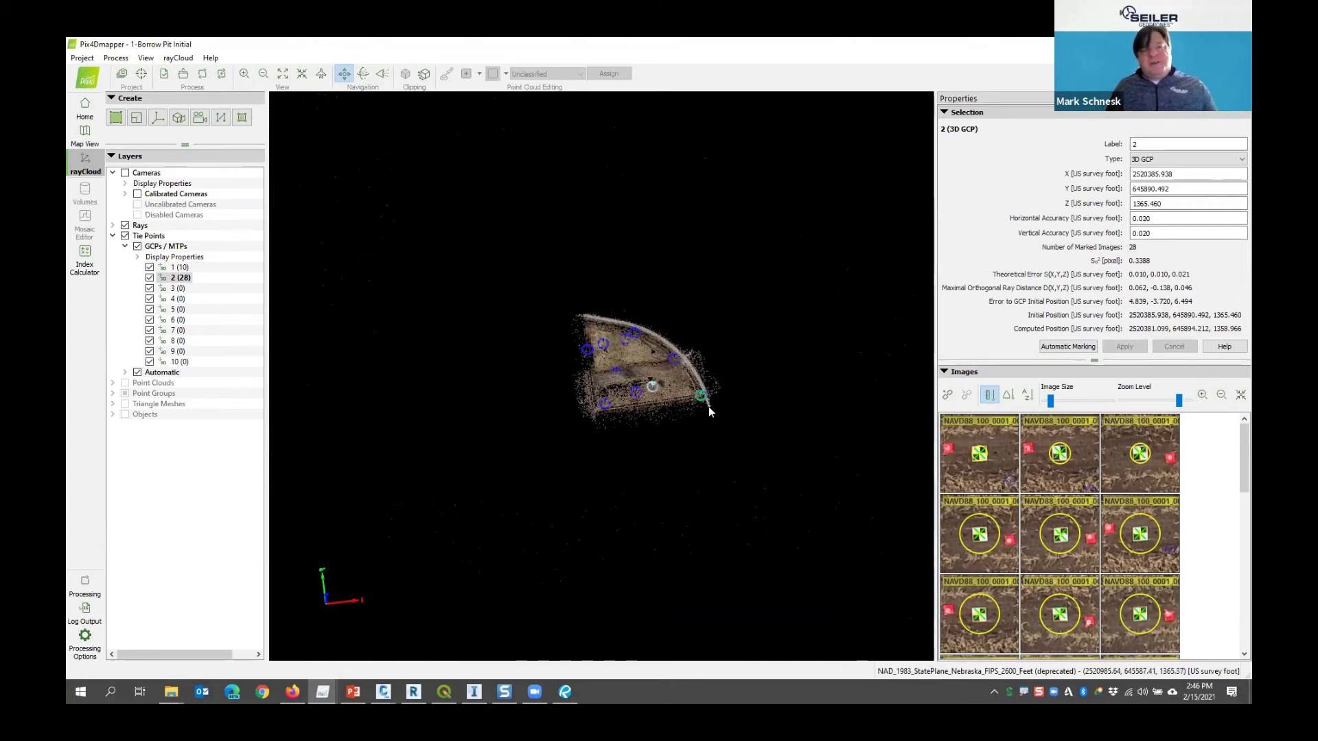
left_click(979, 466)
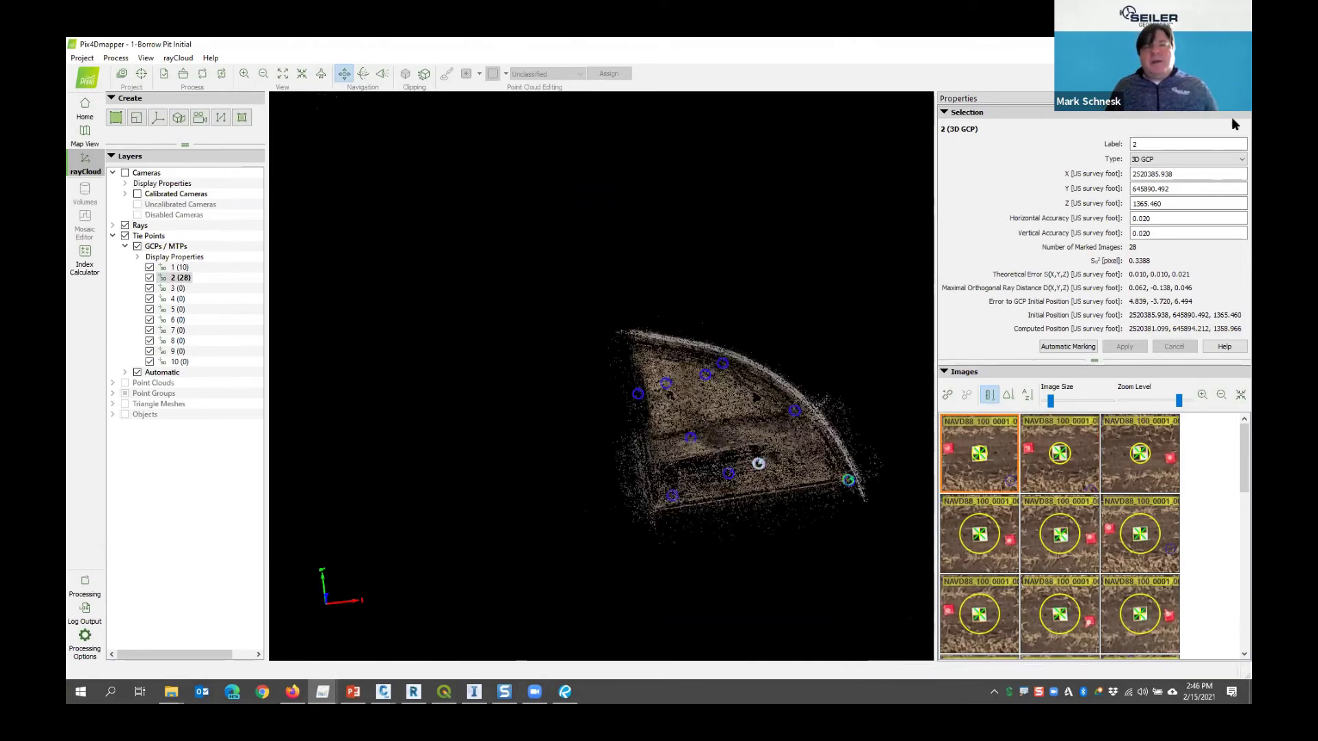
Close the 1-Borrow Pit Initial project and show the 2-Borrow Pit GCP project in the rayCloud
left_click(1239, 44)
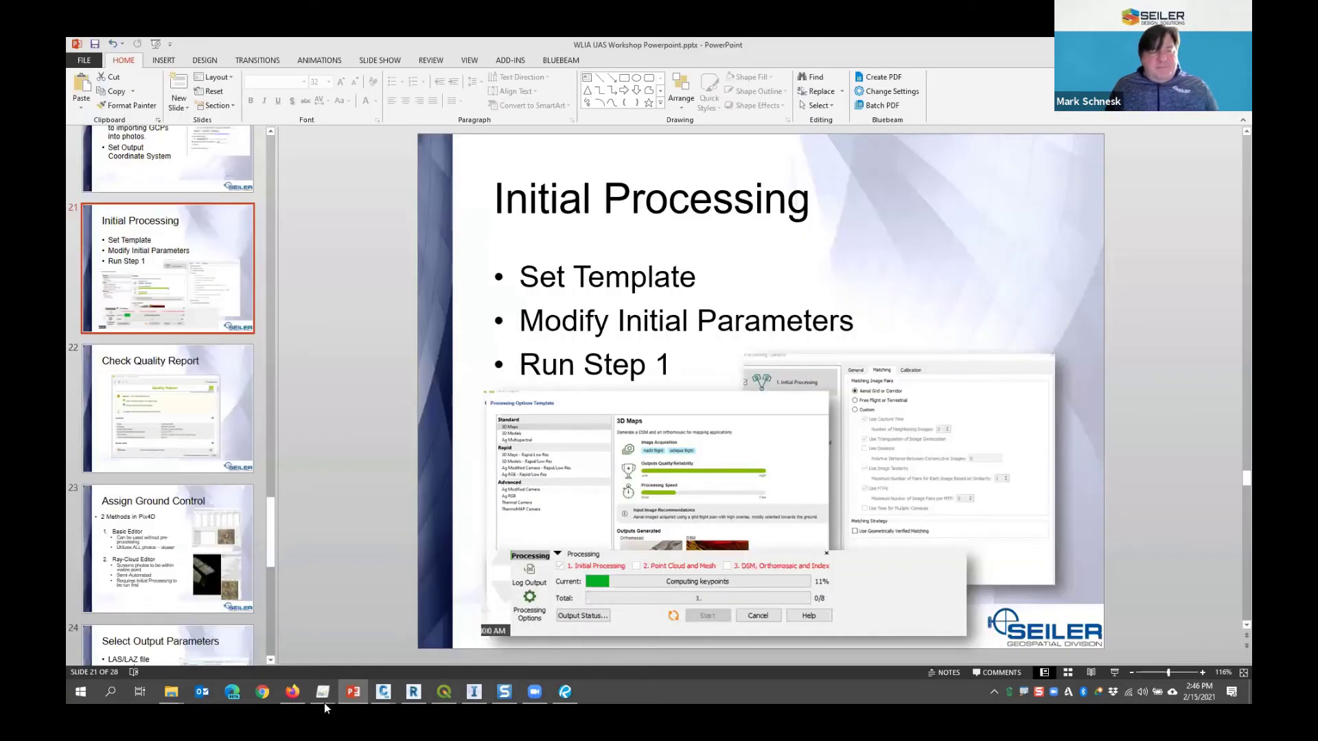
mouse_move(382, 680)
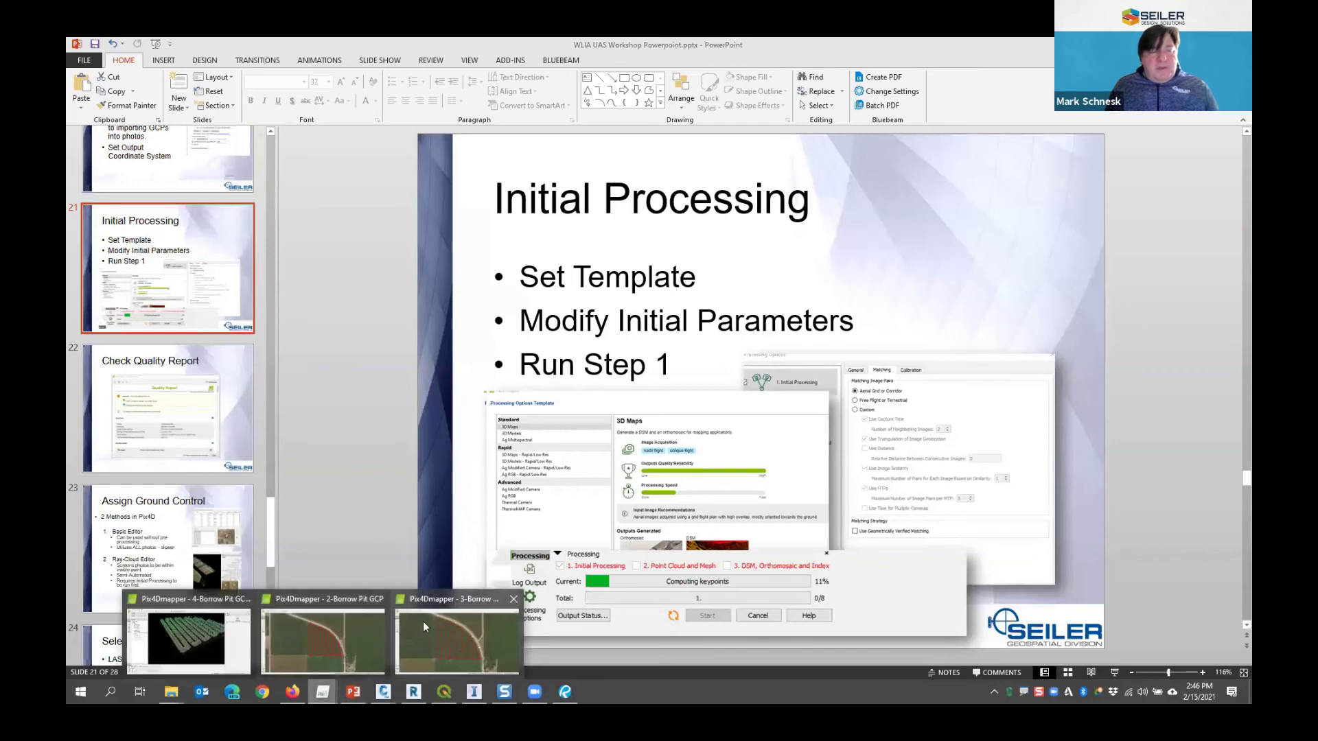
left_click(335, 633)
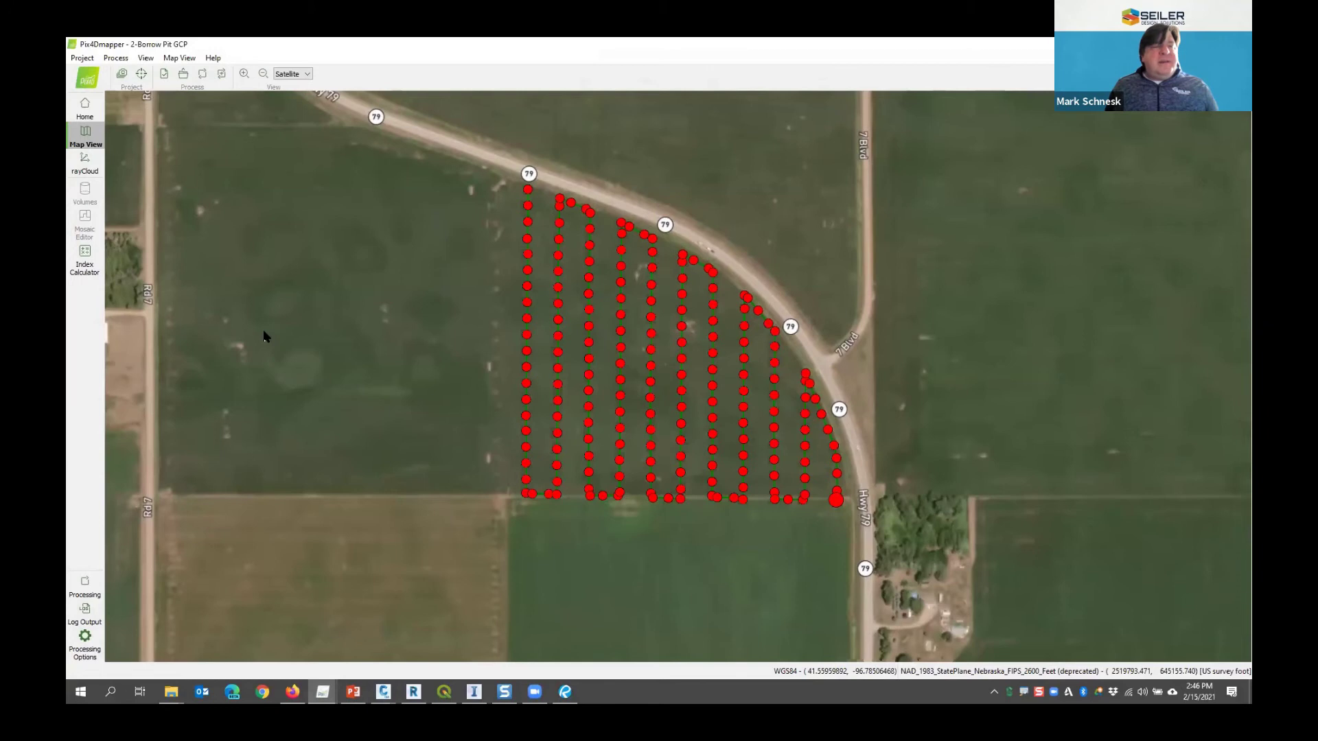
left_click(73, 139)
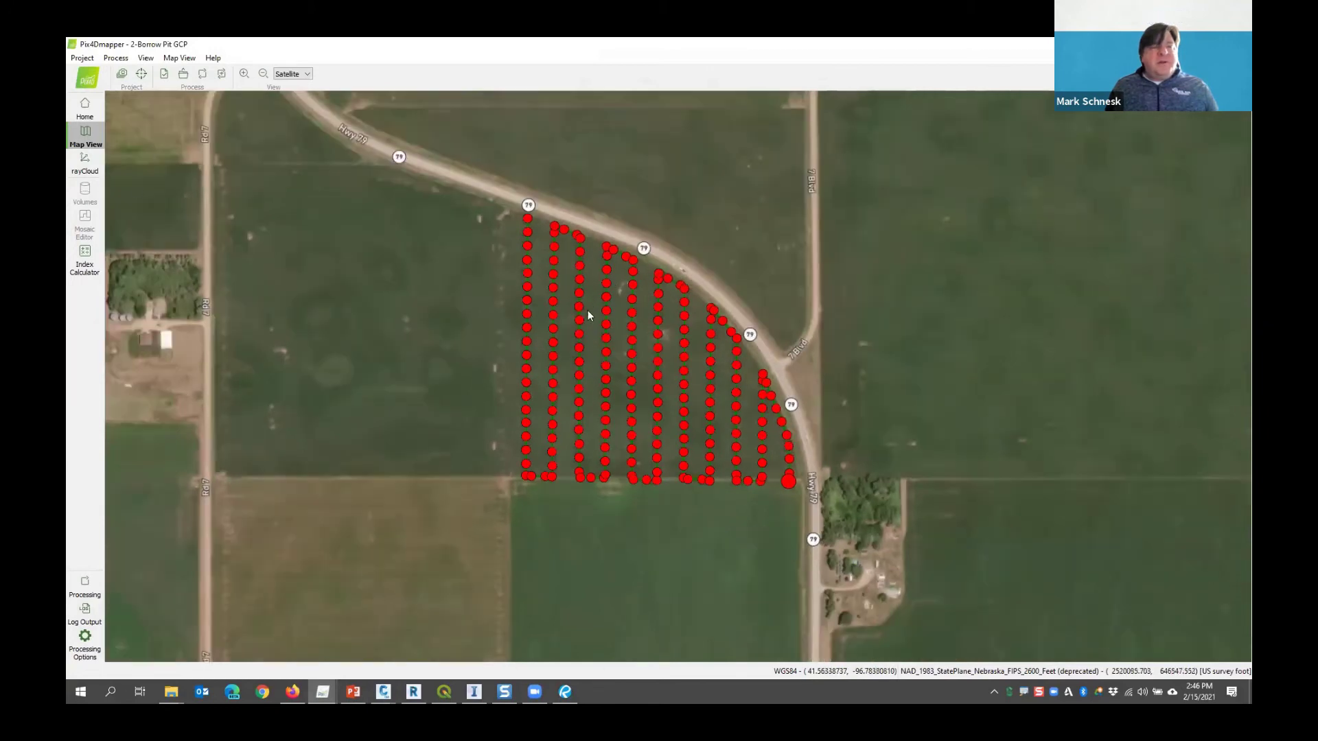
scroll(576, 323, "up", 2)
left_click(85, 162)
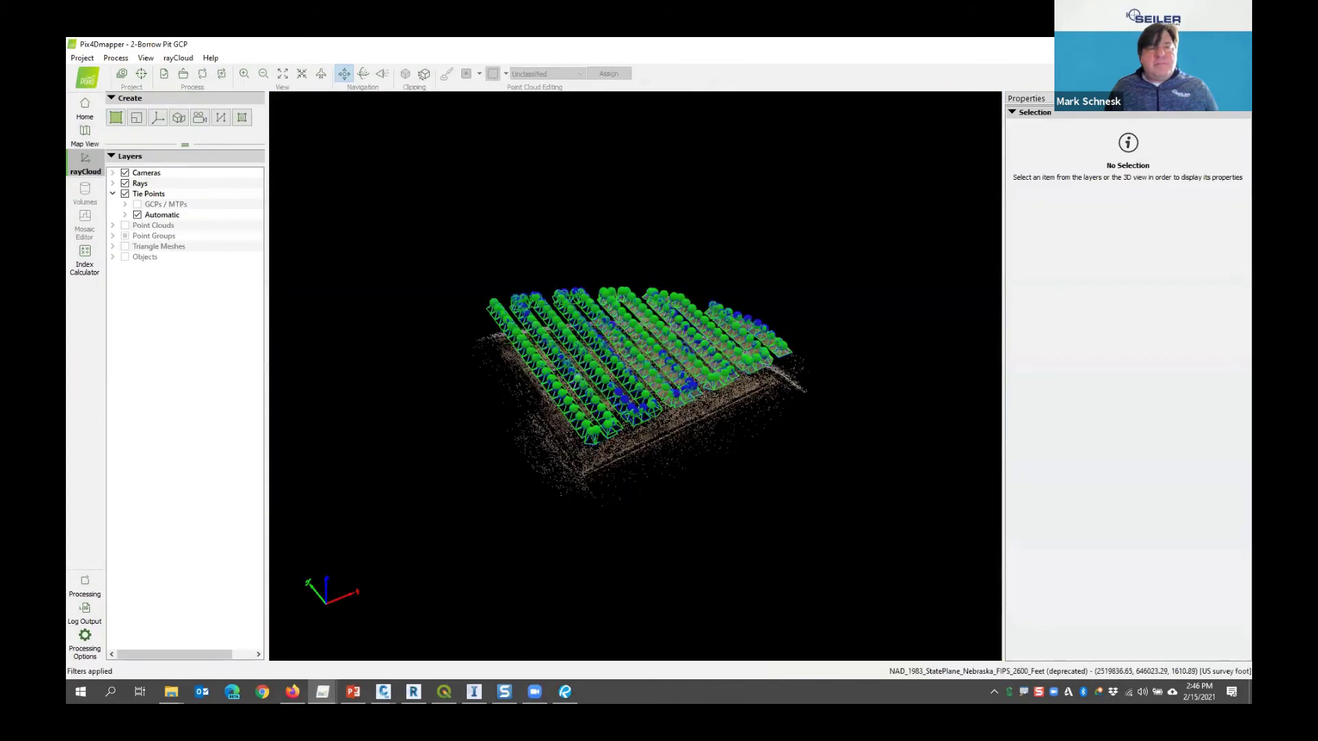
scroll(616, 465, "up", 10)
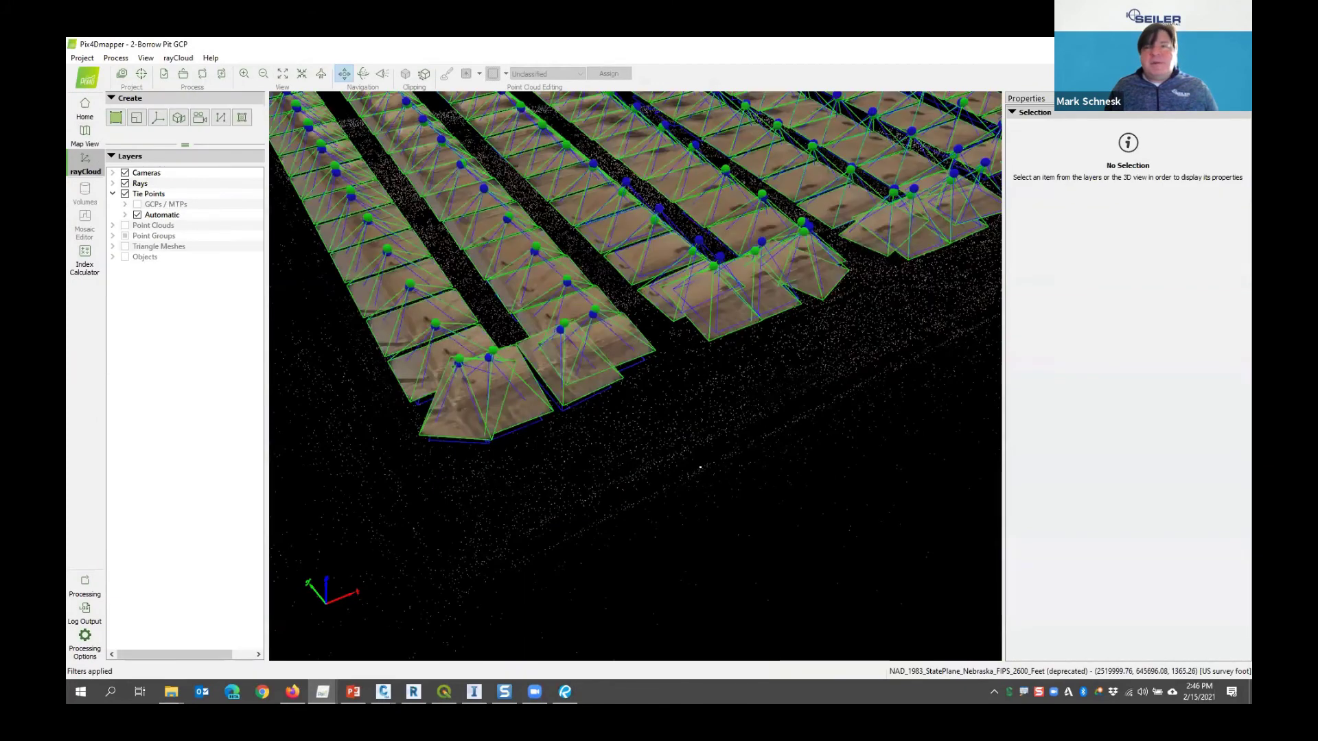
Switch to the 3-Borrow Pit GCP Added project and inspect its marked GCPs in the rayCloud
left_click(335, 695)
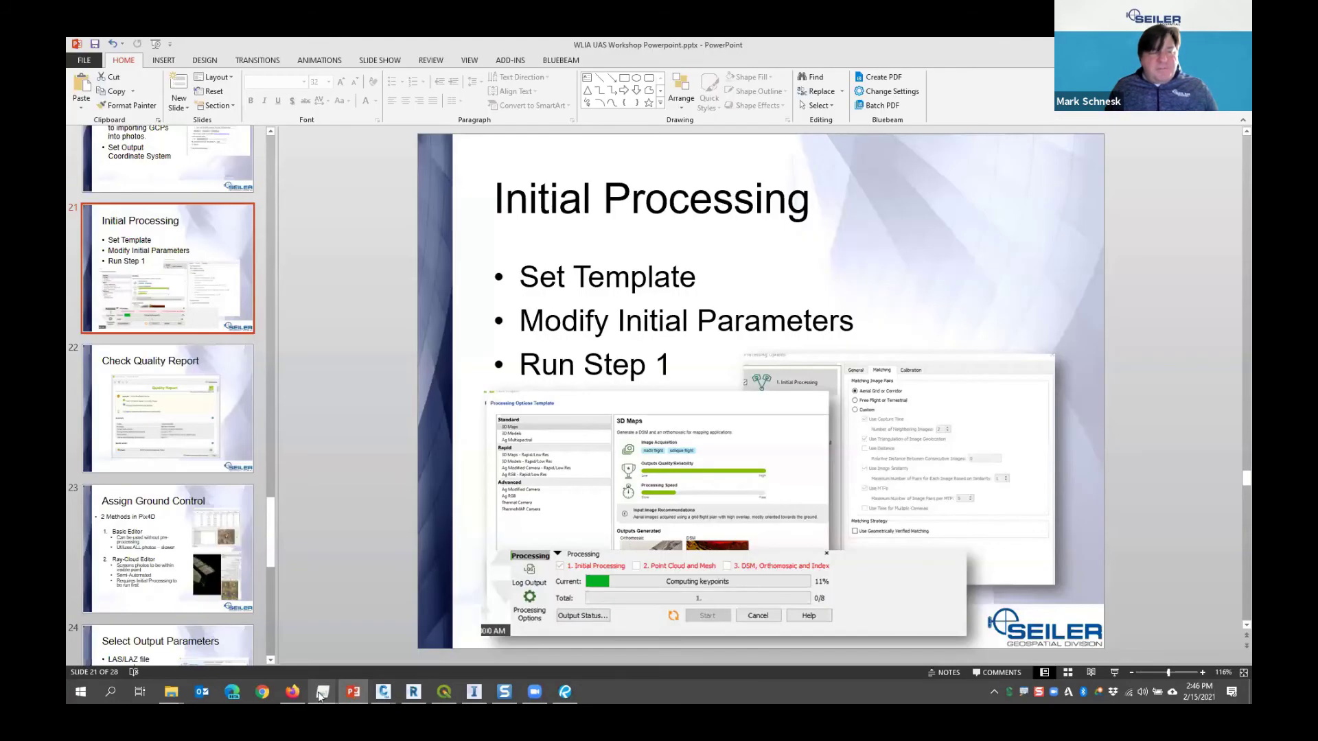
left_click(319, 697)
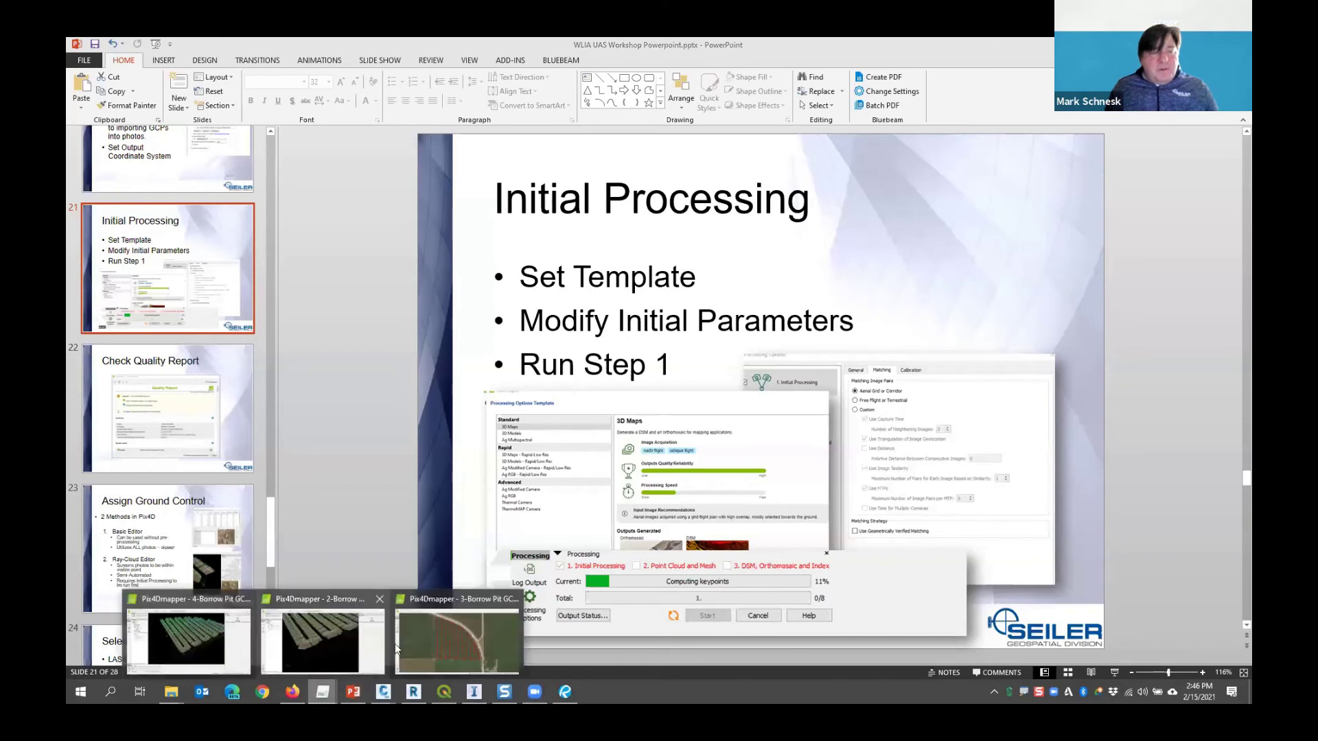
left_click(419, 644)
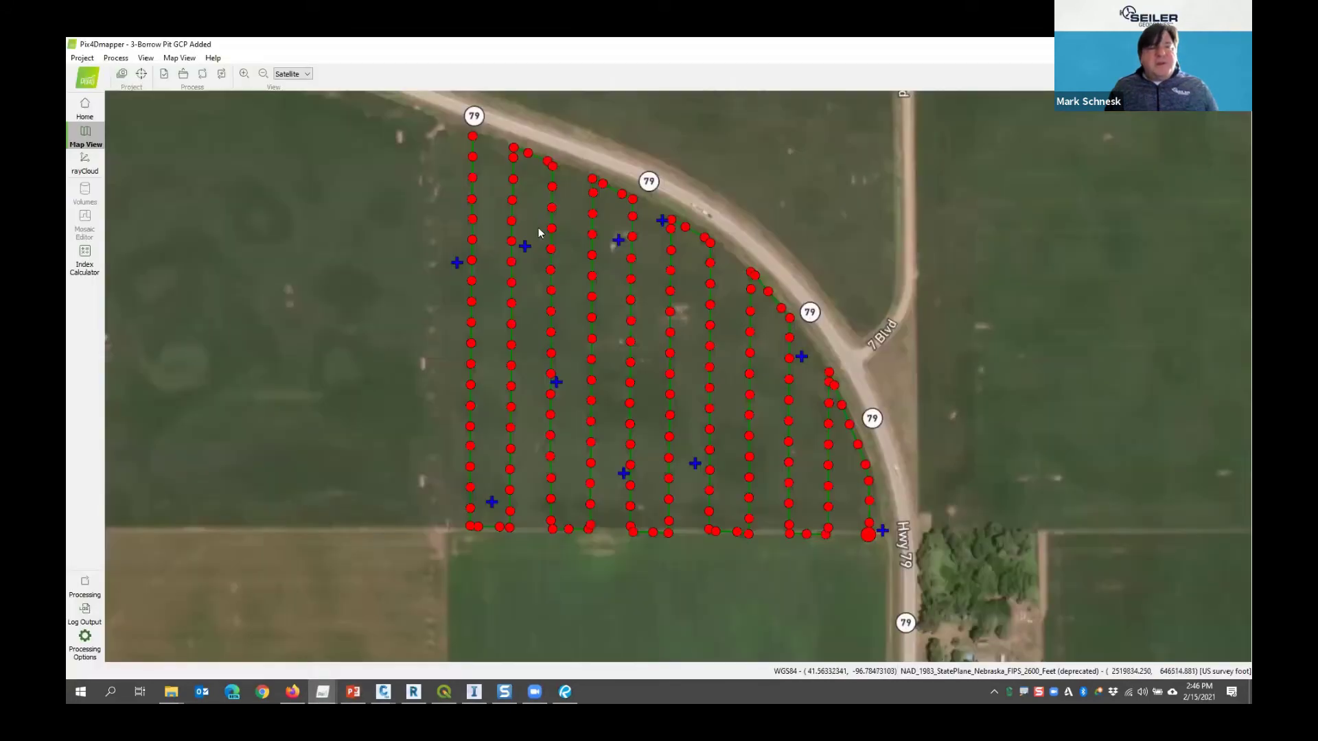
left_click(90, 163)
scroll(595, 431, "up", 10)
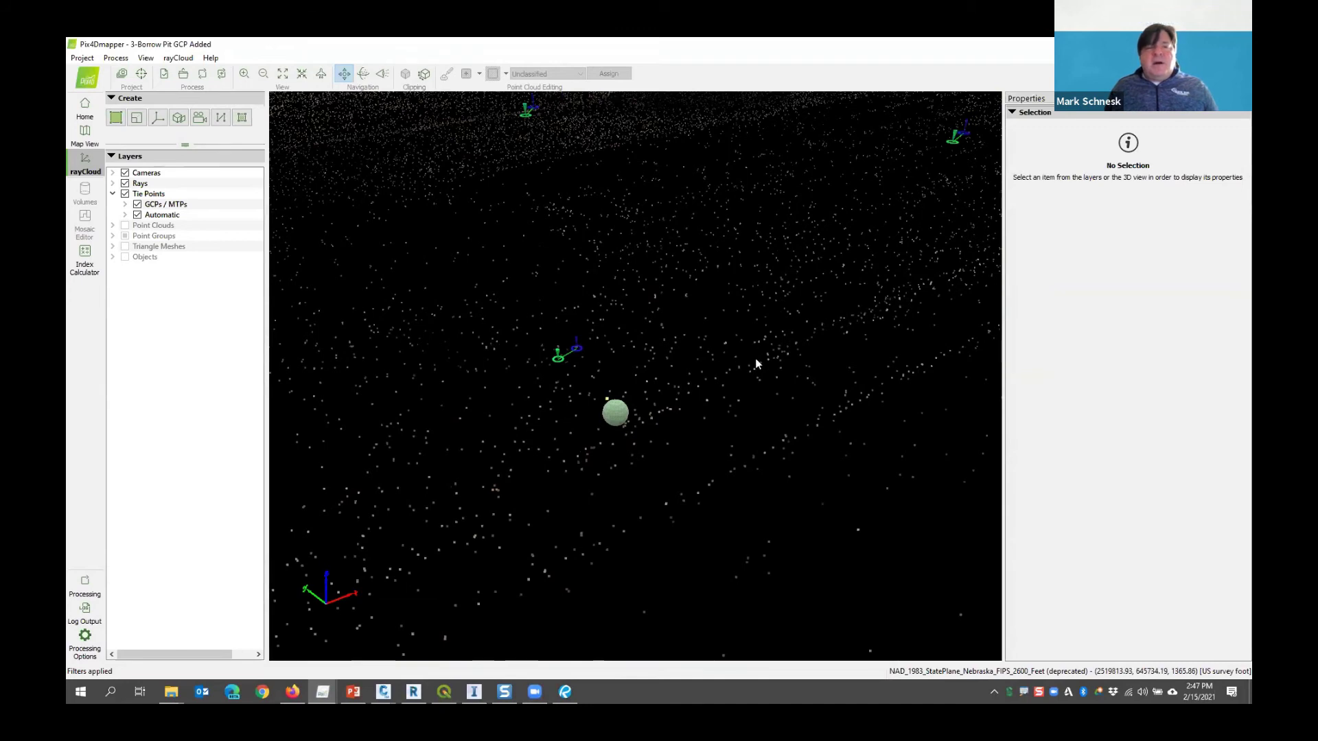
scroll(684, 405, "down", 10)
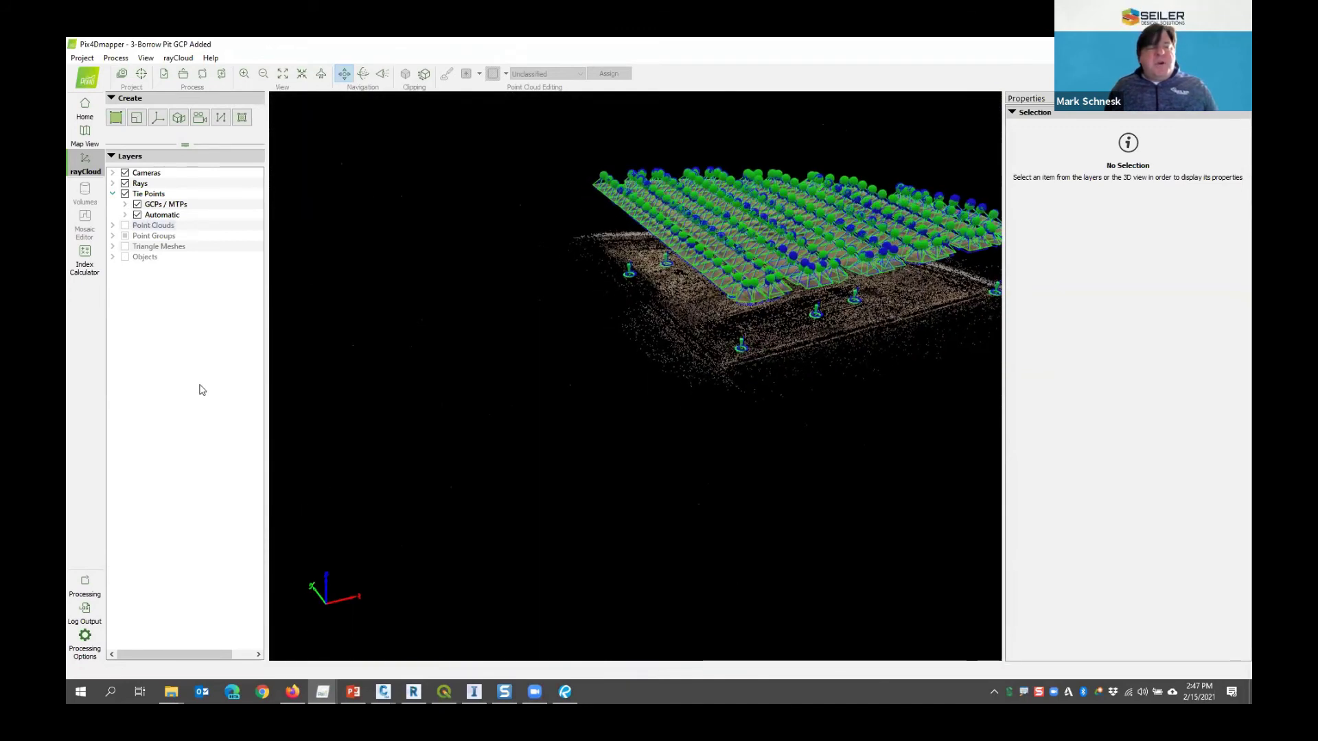
In the Initial Processing options, set the keypoints image scale to Full and keep the orthomosaic preview in the quality report
left_click(84, 638)
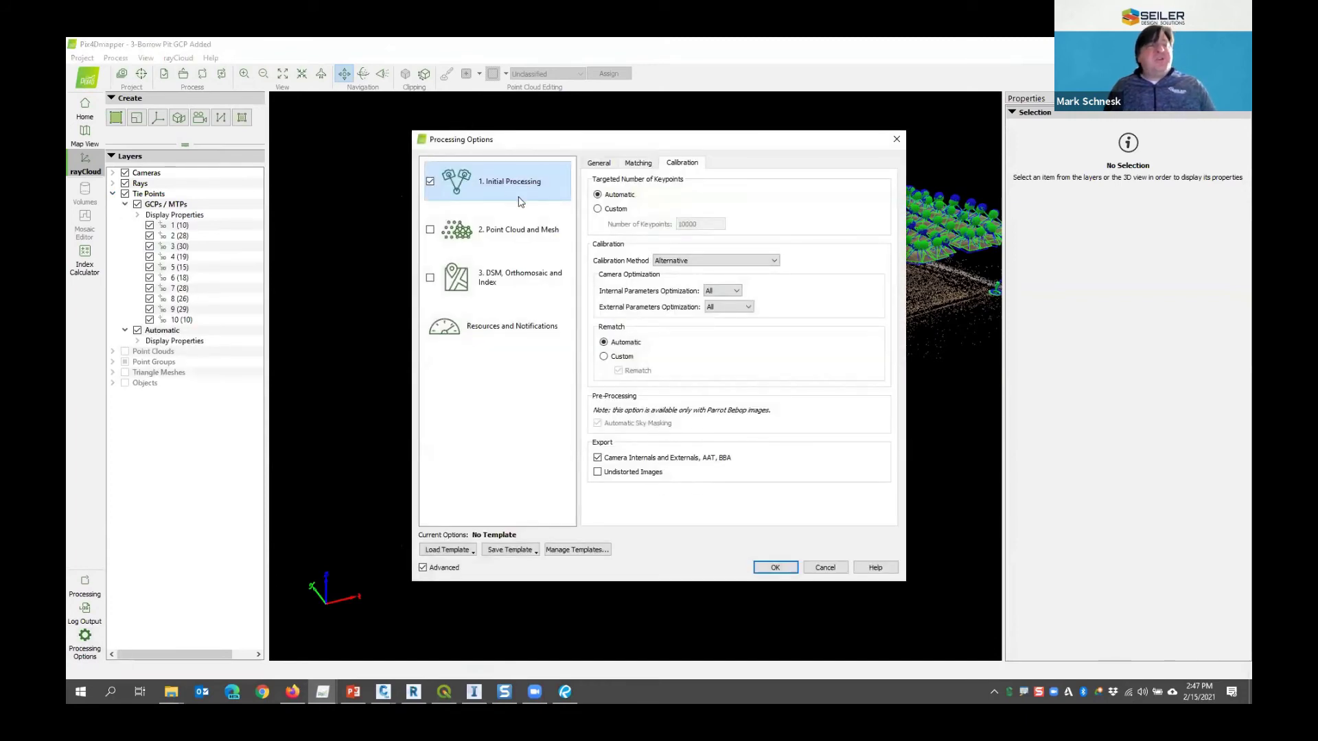
left_click(601, 165)
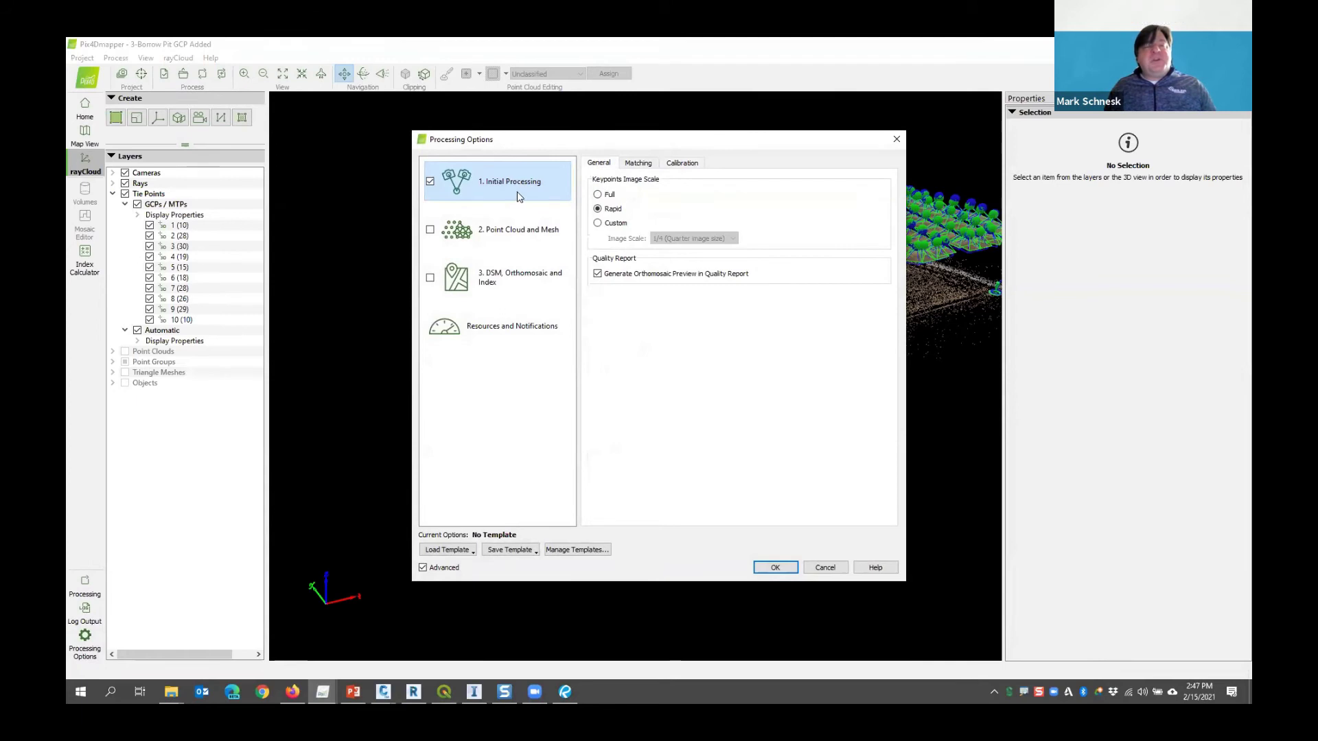
left_click(598, 195)
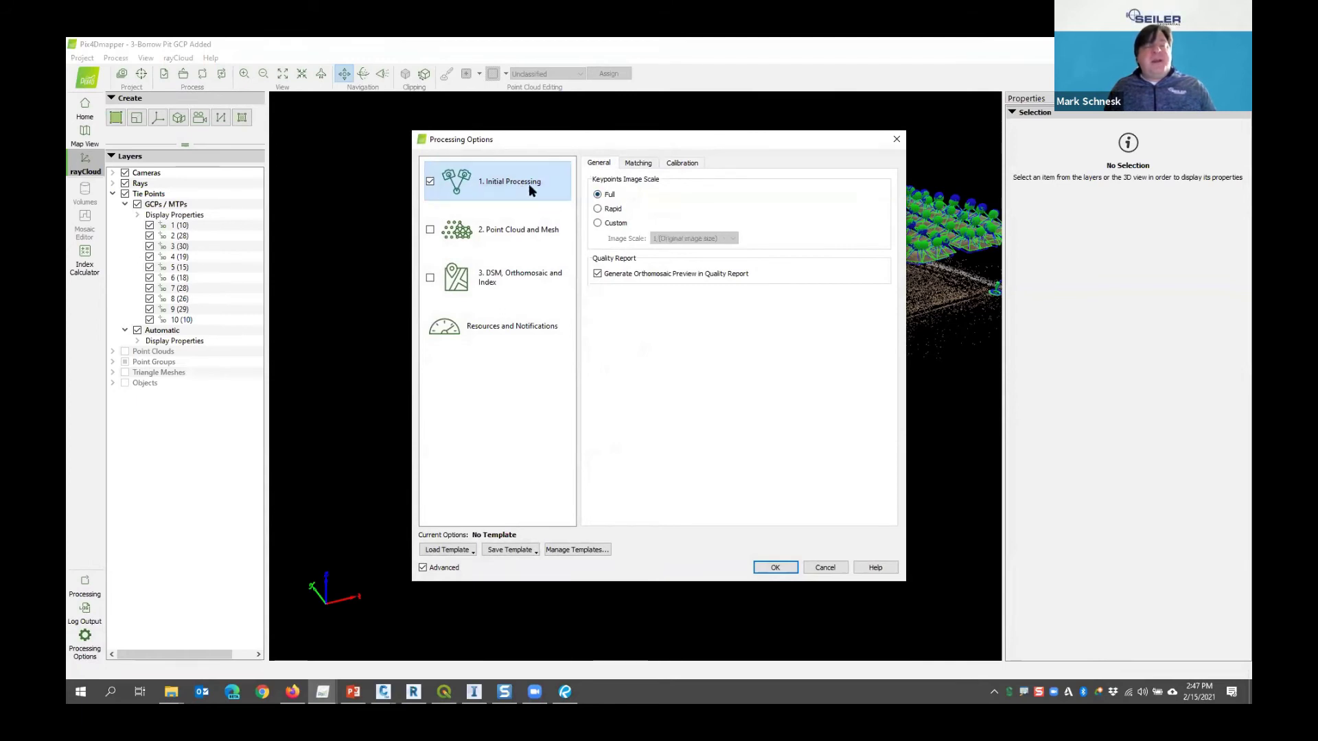
left_click(598, 273)
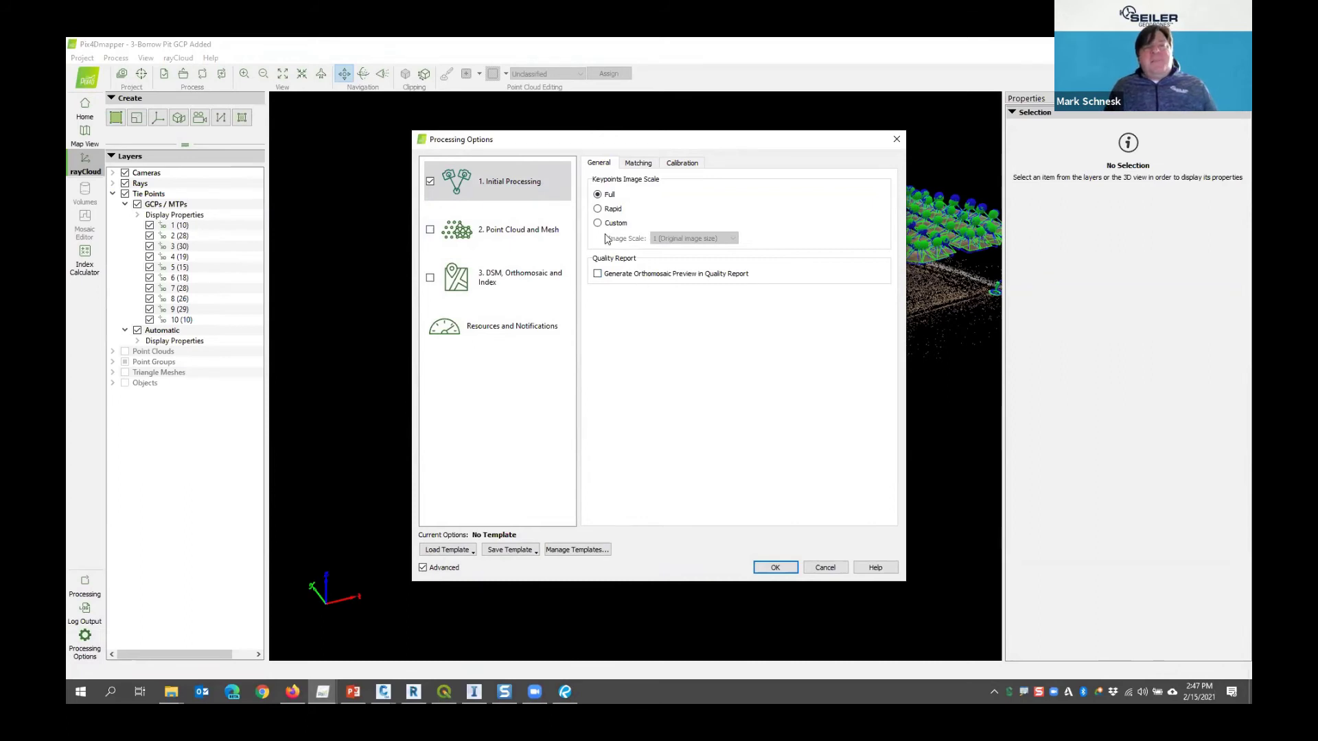
left_click(597, 273)
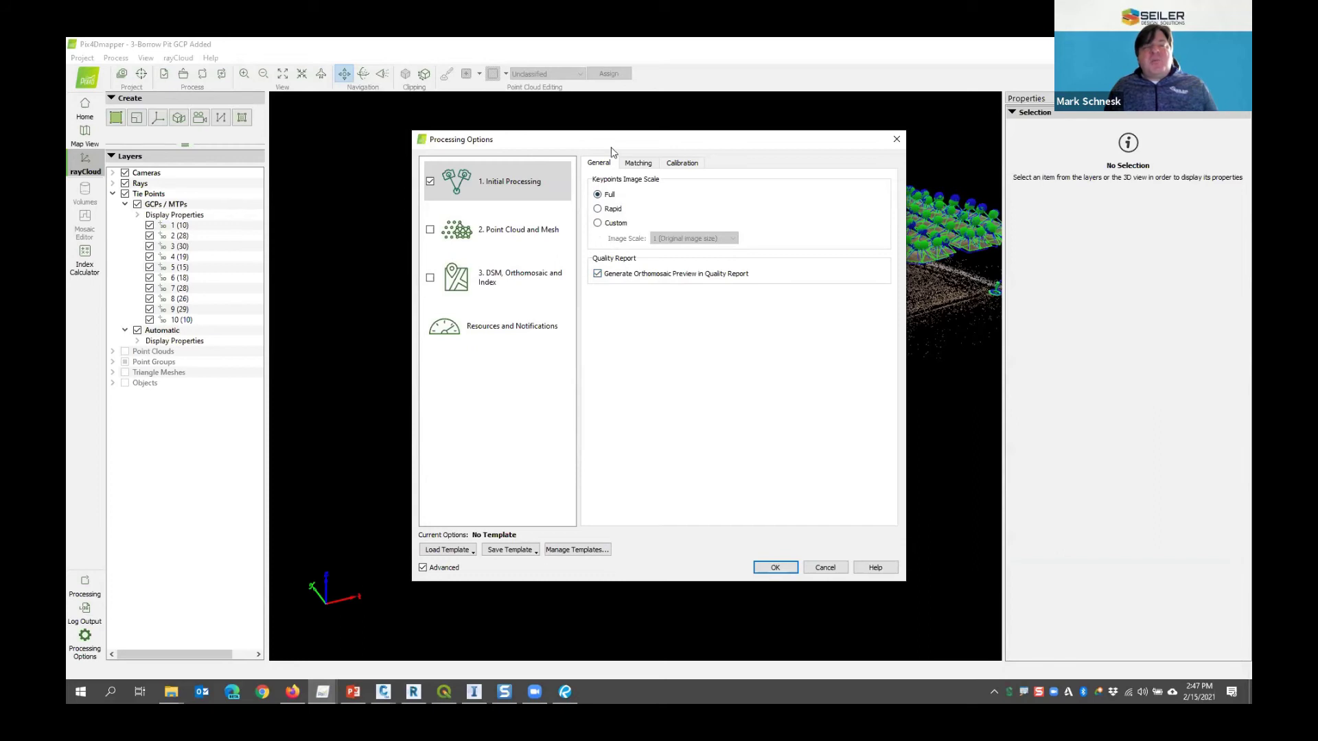
Enable the Point Cloud and Mesh and the DSM, Orthomosaic and Index processing steps
left_click_drag(462, 136, 742, 135)
left_click(710, 228)
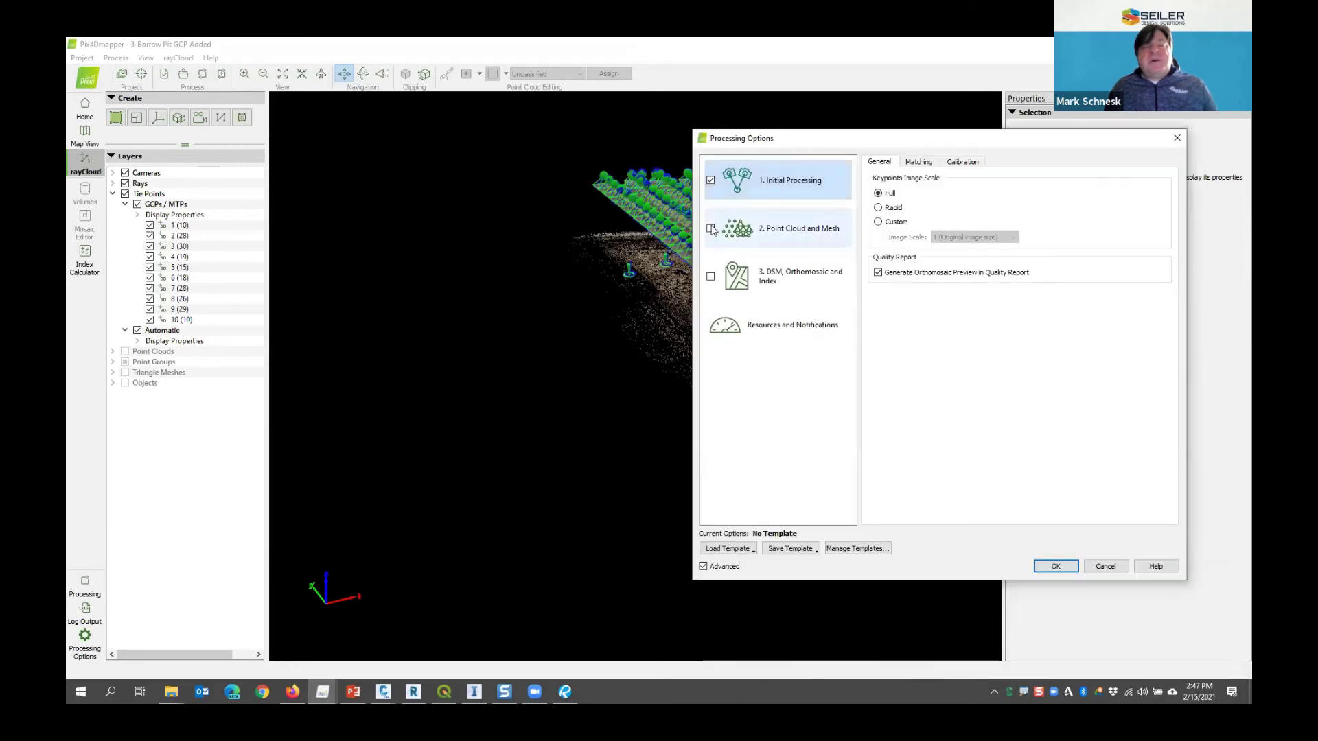
left_click(713, 275)
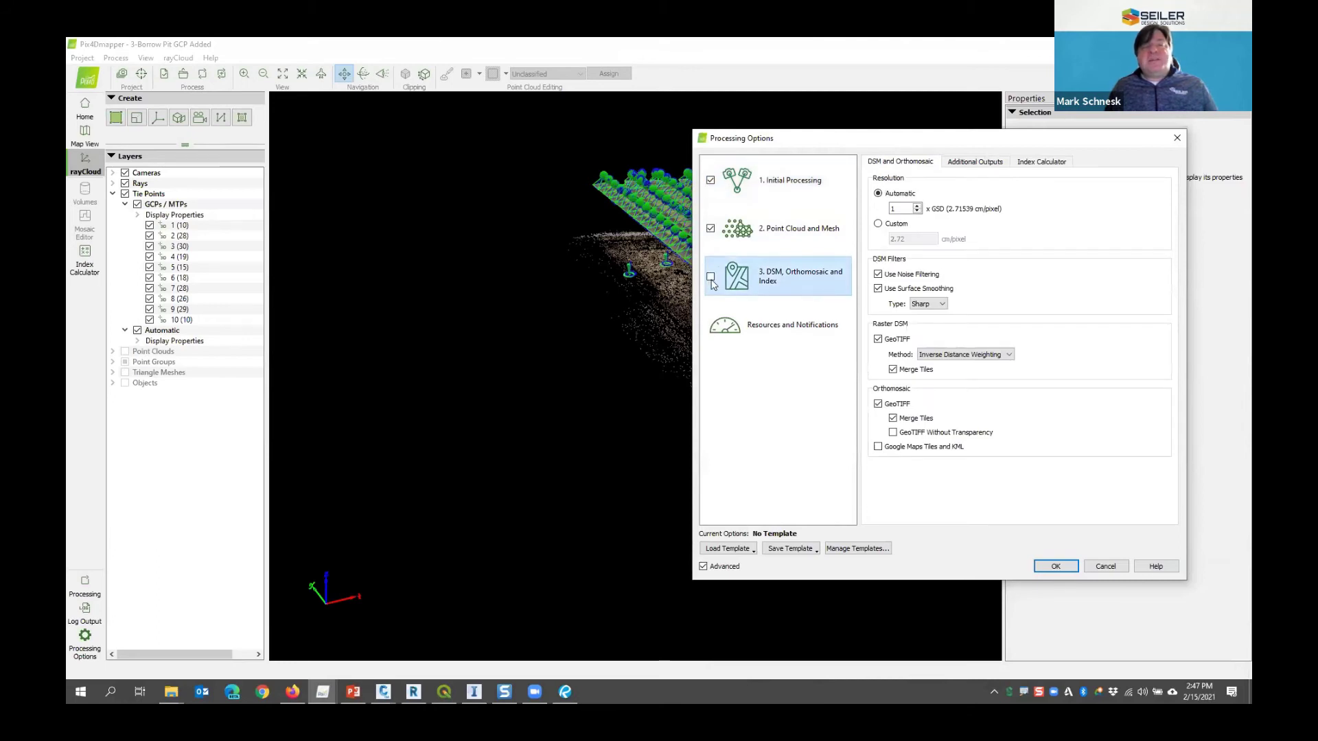
left_click(710, 277)
left_click_drag(770, 138, 461, 62)
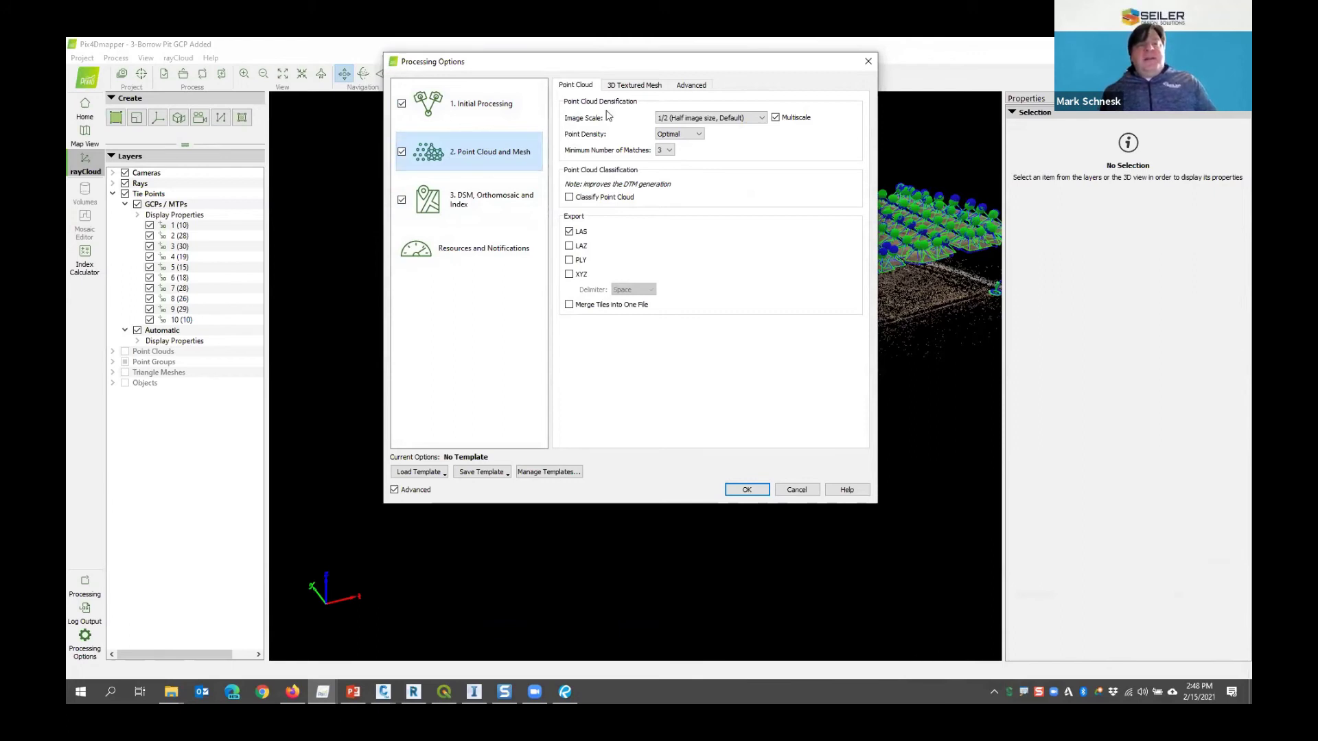
Try adding LAZ, PLY and XYZ to the point cloud export formats, and restore LAS as the only format
left_click(583, 247)
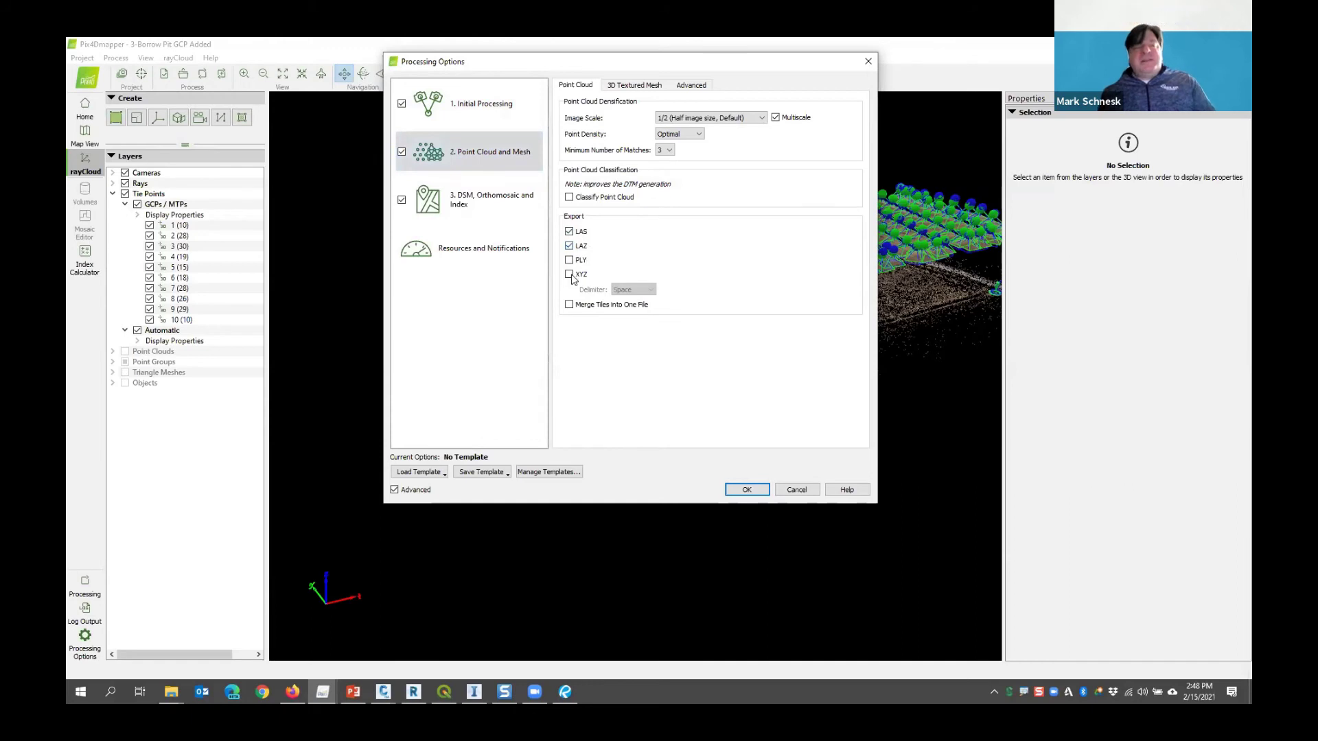
left_click(569, 260)
left_click(570, 274)
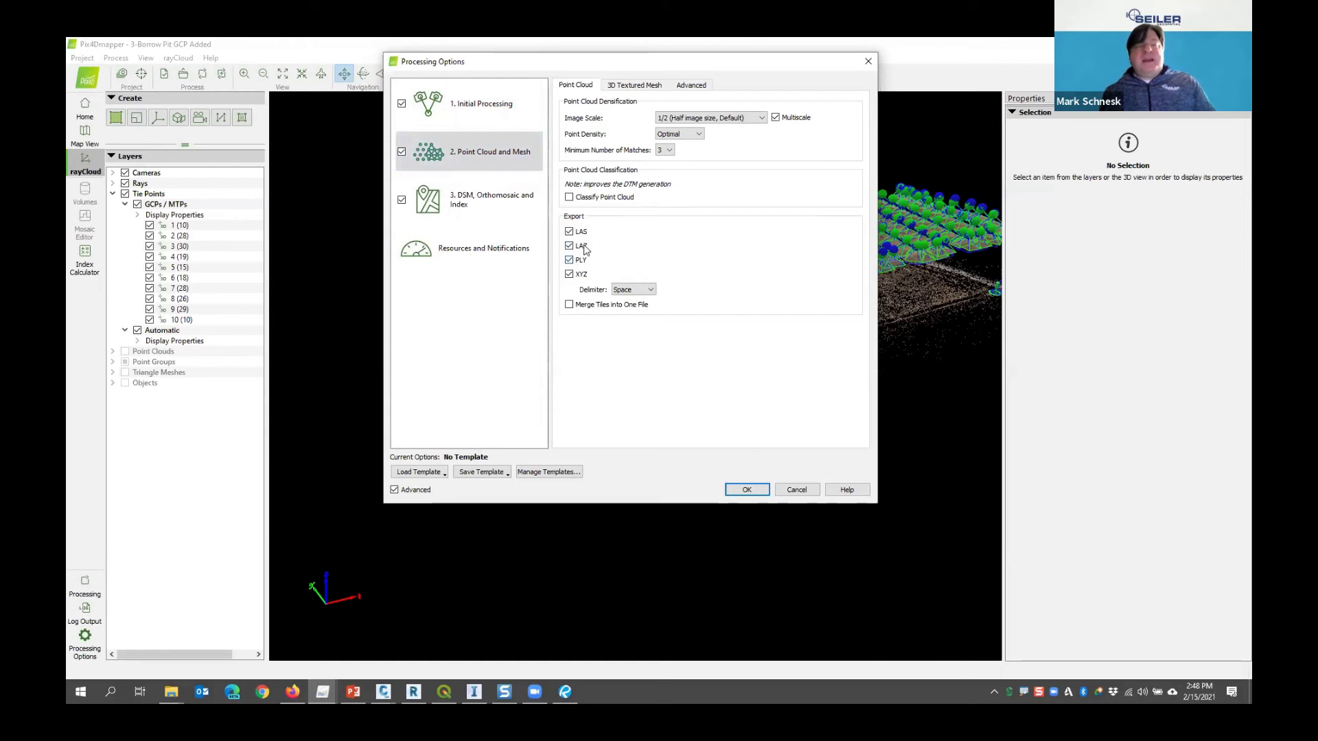
left_click(580, 246)
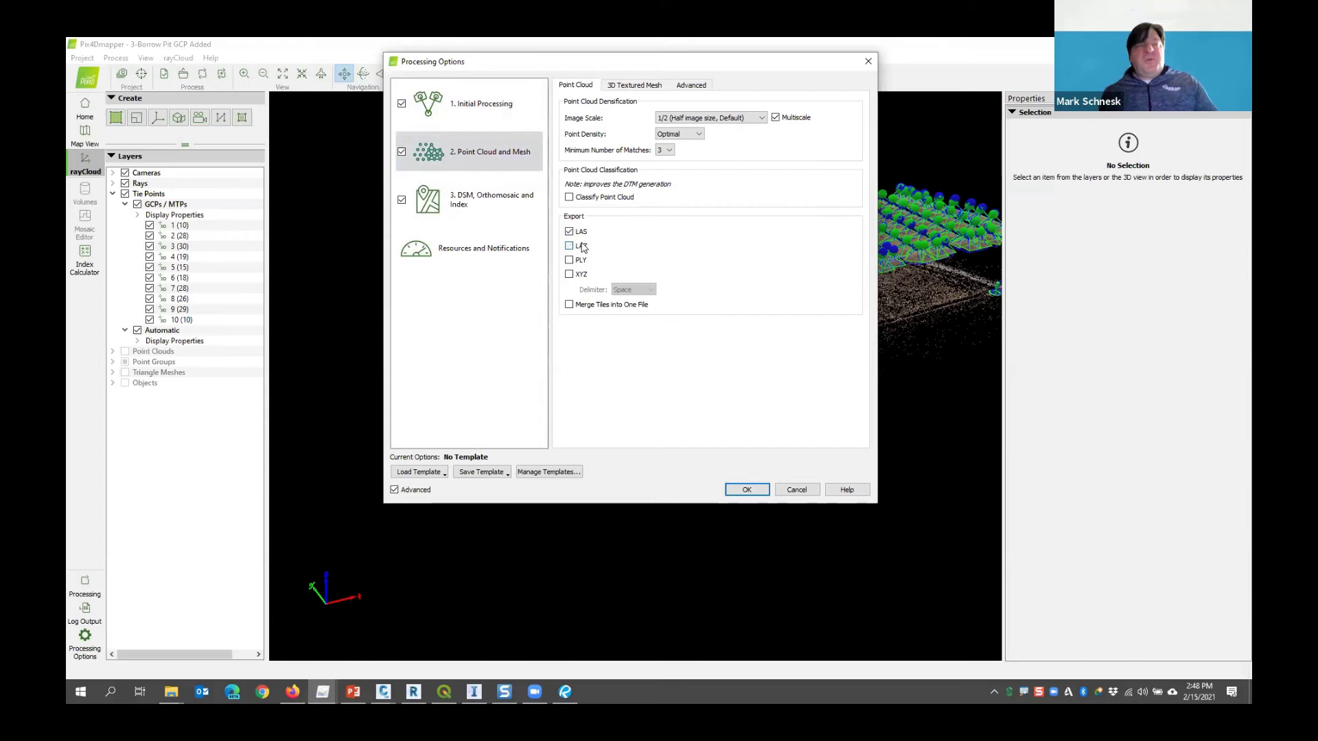
Enable point cloud classification and set the point cloud export to LAS with tiles merged into one file
left_click(582, 246)
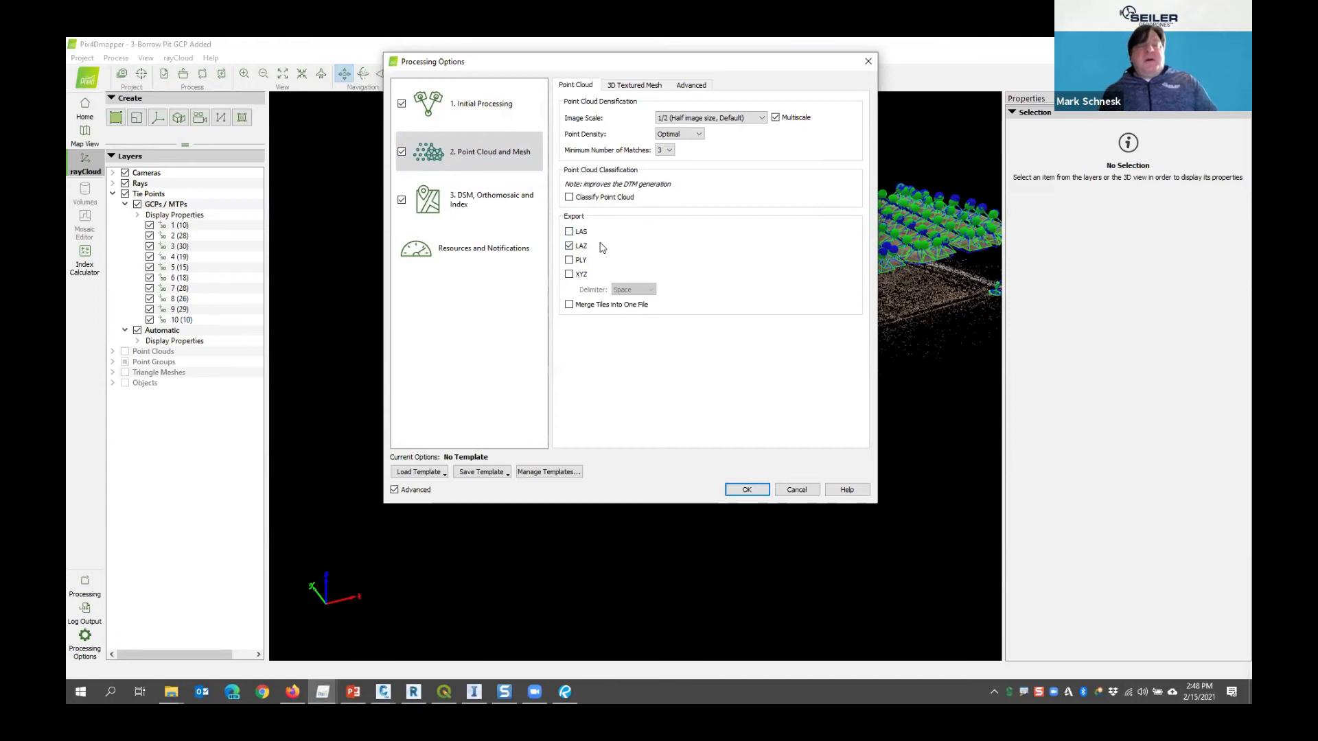
left_click(569, 197)
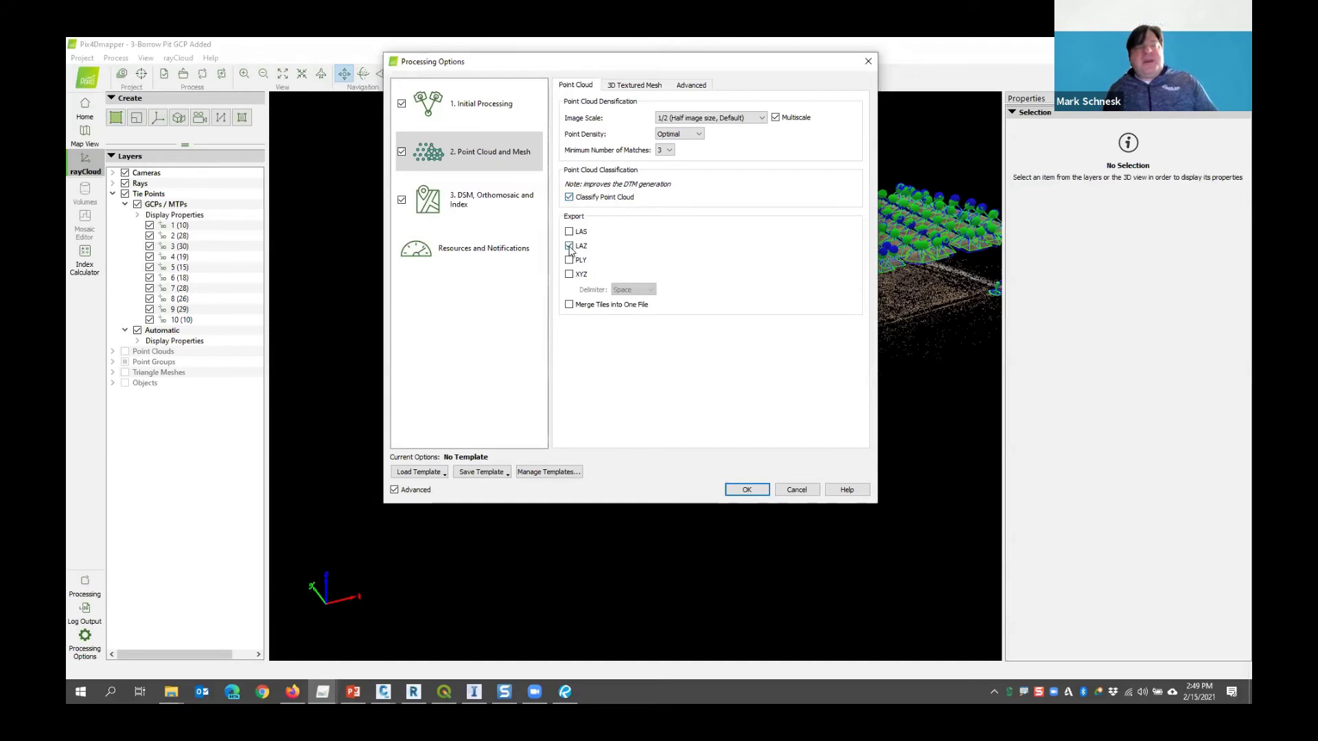
left_click(569, 246)
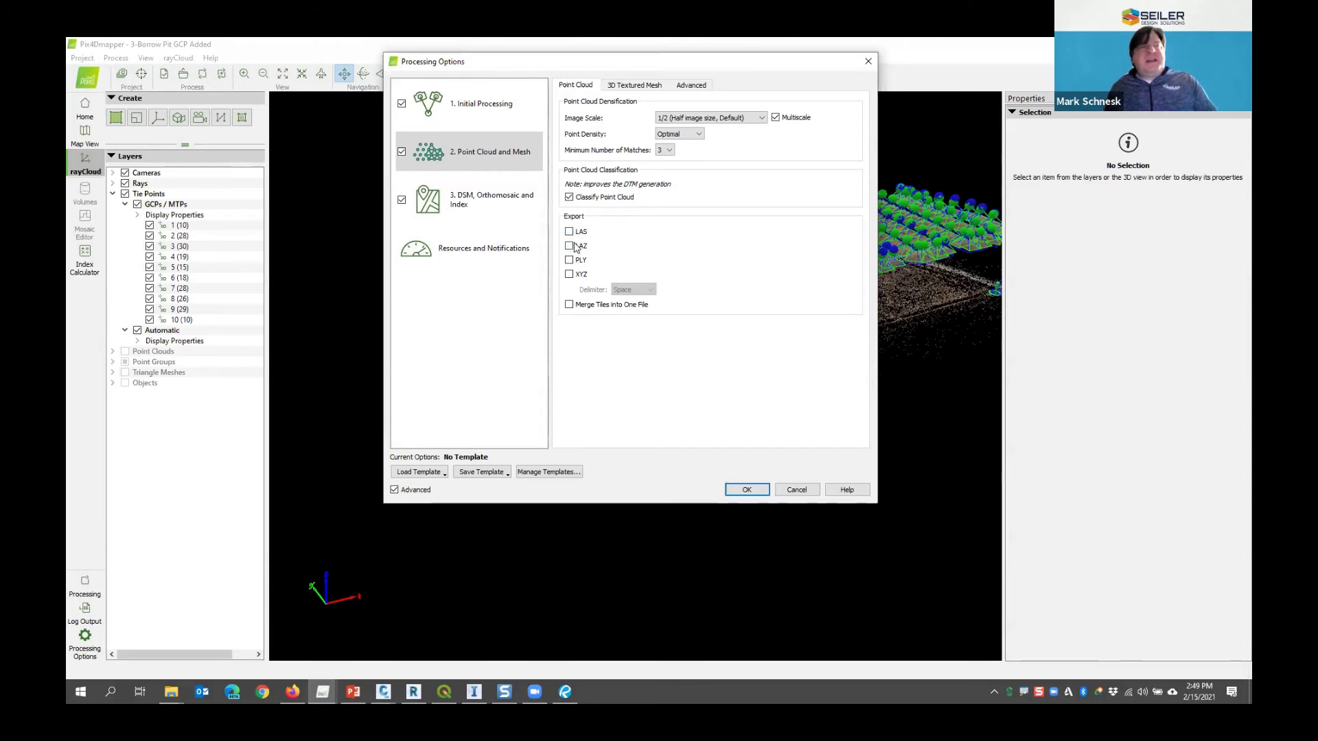
left_click(570, 232)
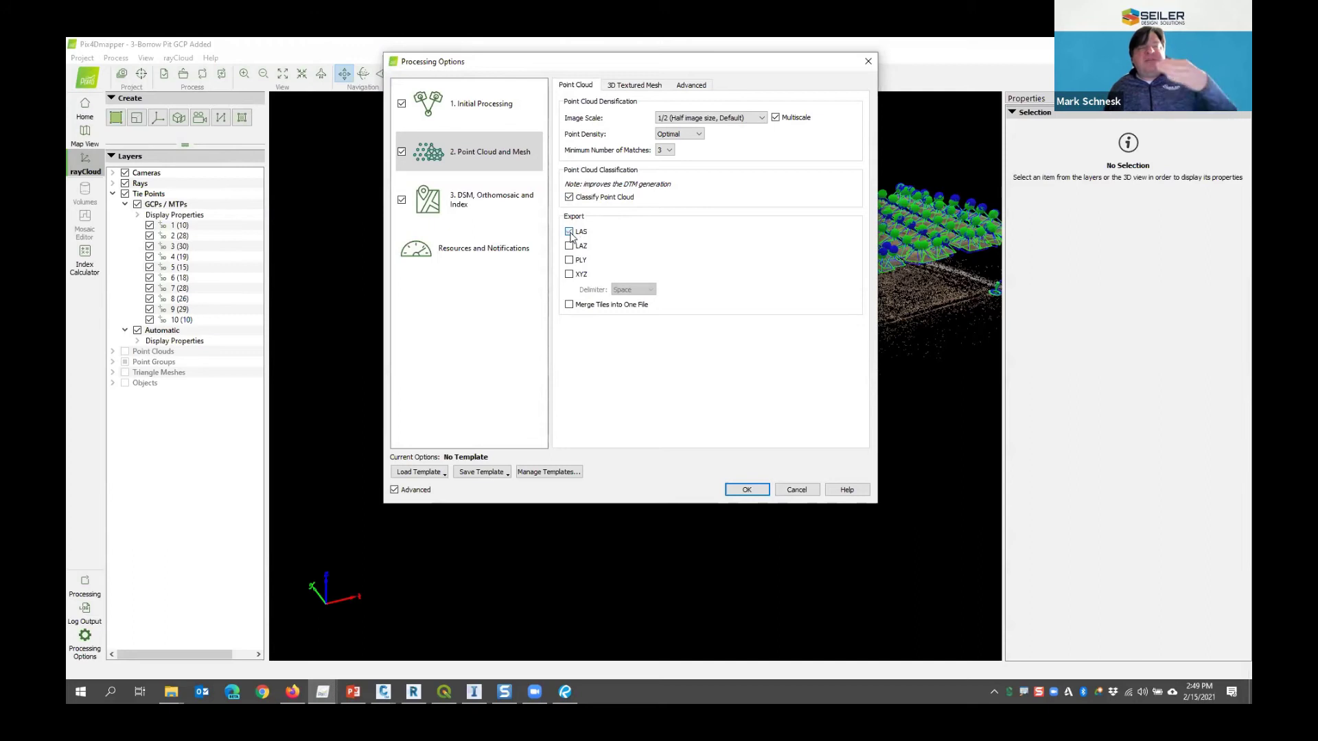
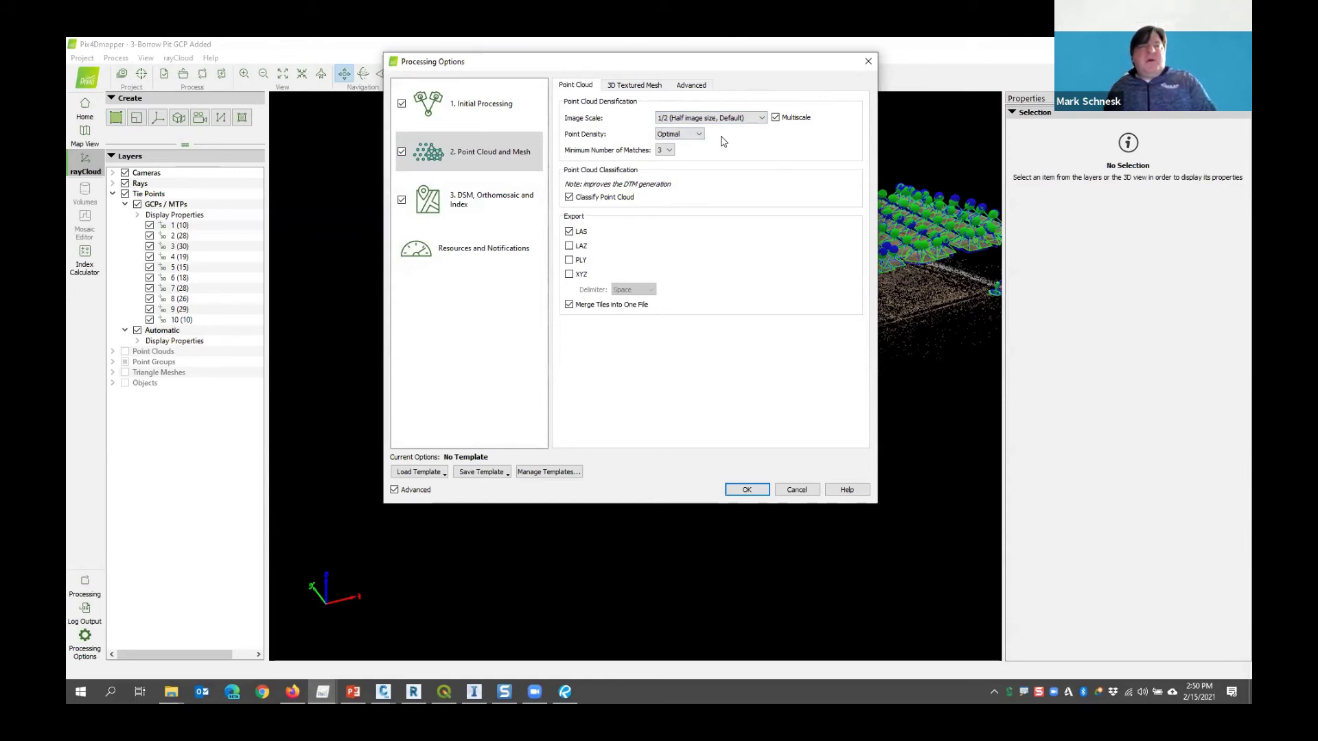
Try the 1/8 image scale, settle on 1 (Original image size, Slow), and set the point density to High (Slow)
left_click(722, 118)
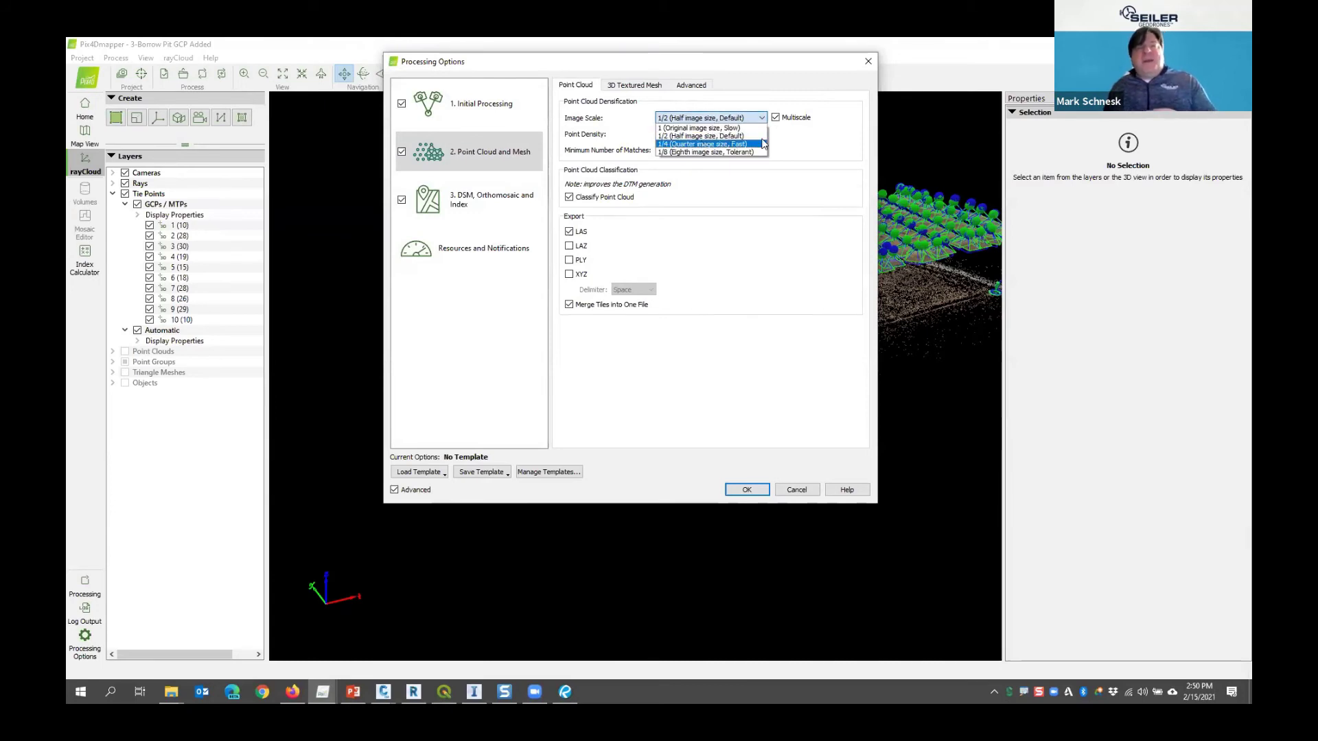
left_click(737, 151)
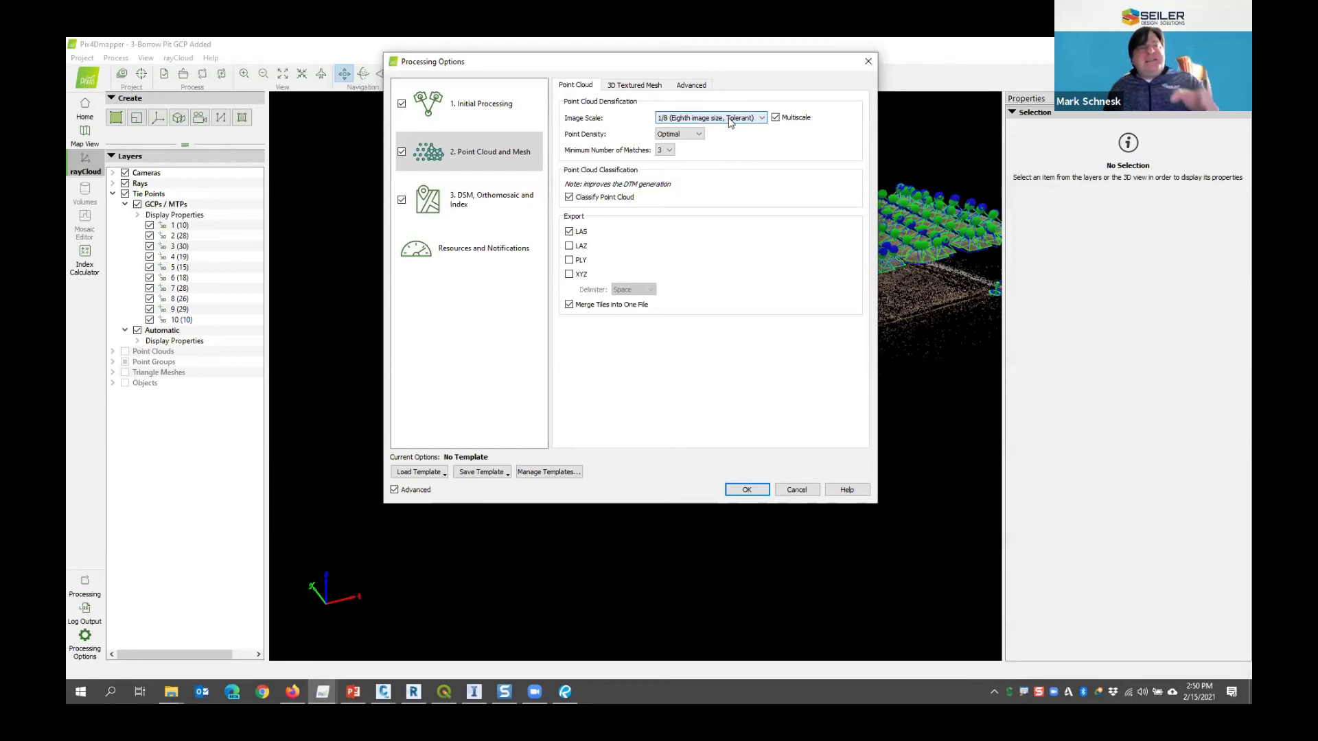
left_click(732, 119)
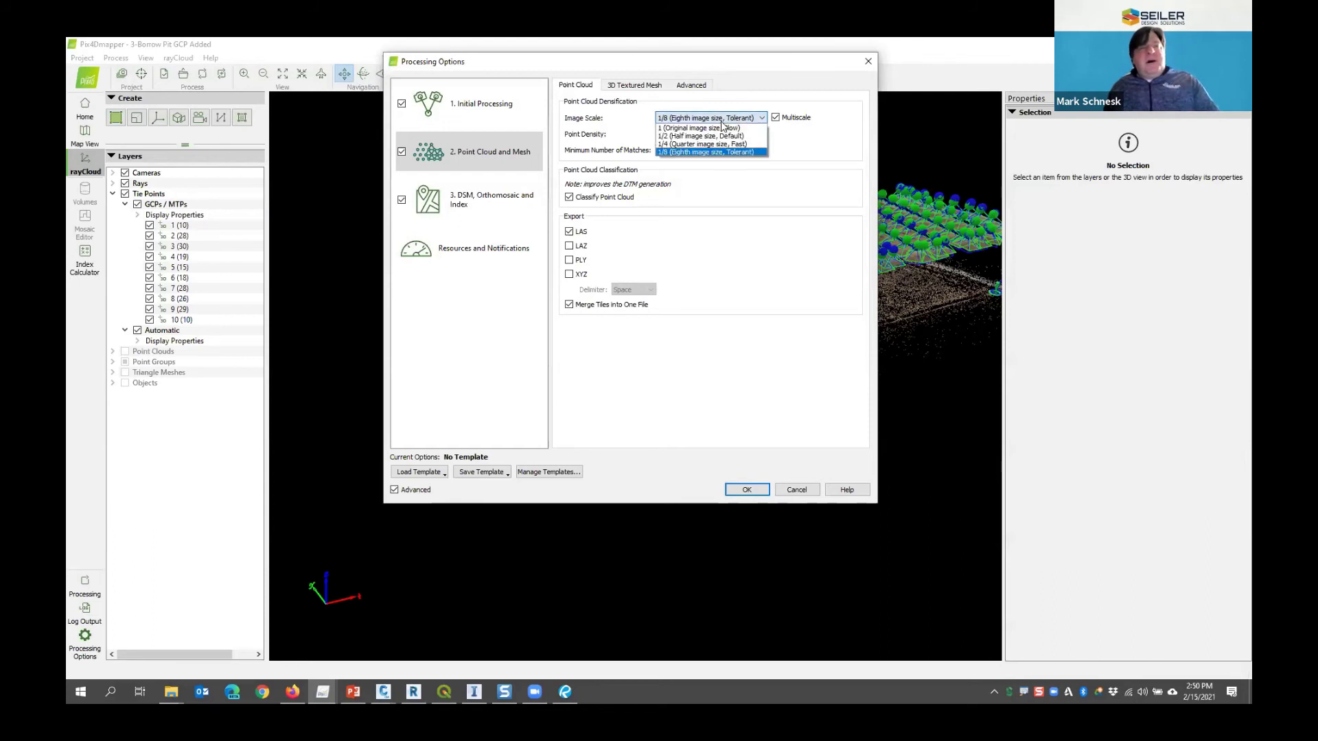
left_click(722, 129)
left_click(690, 134)
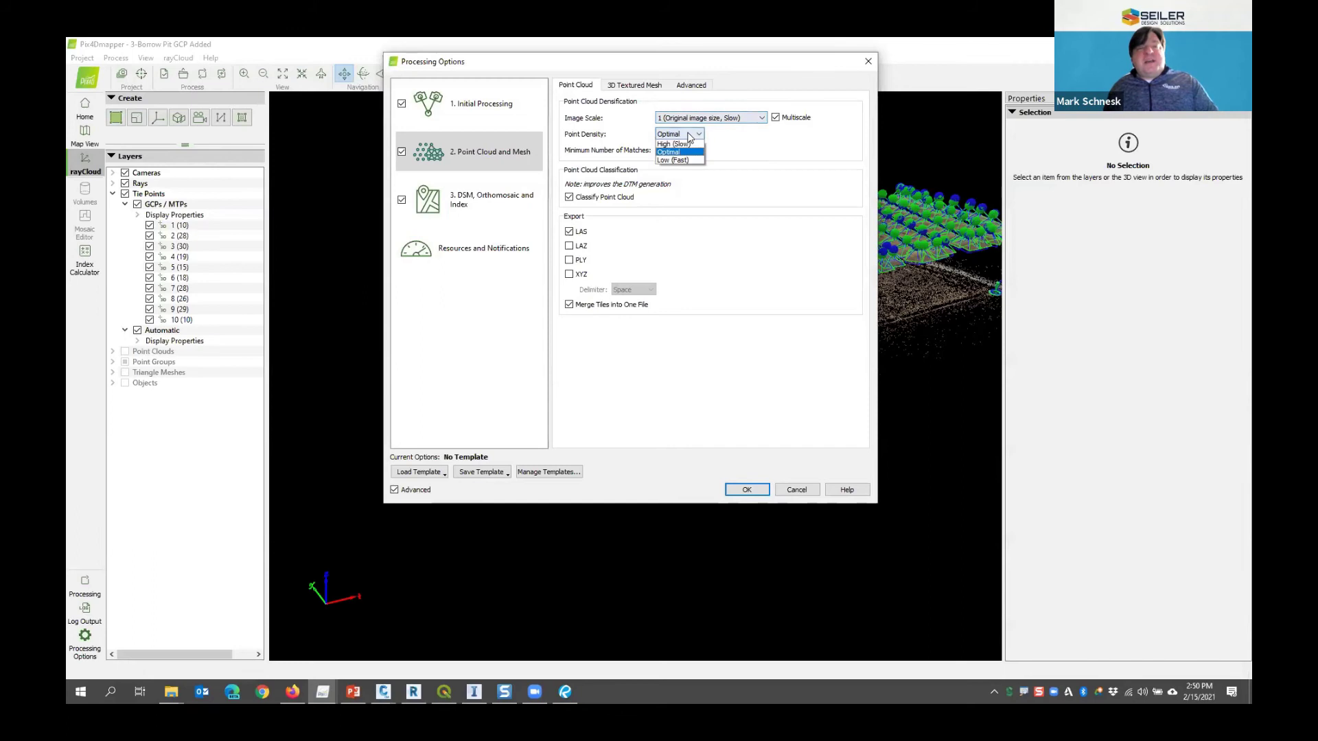
left_click(681, 143)
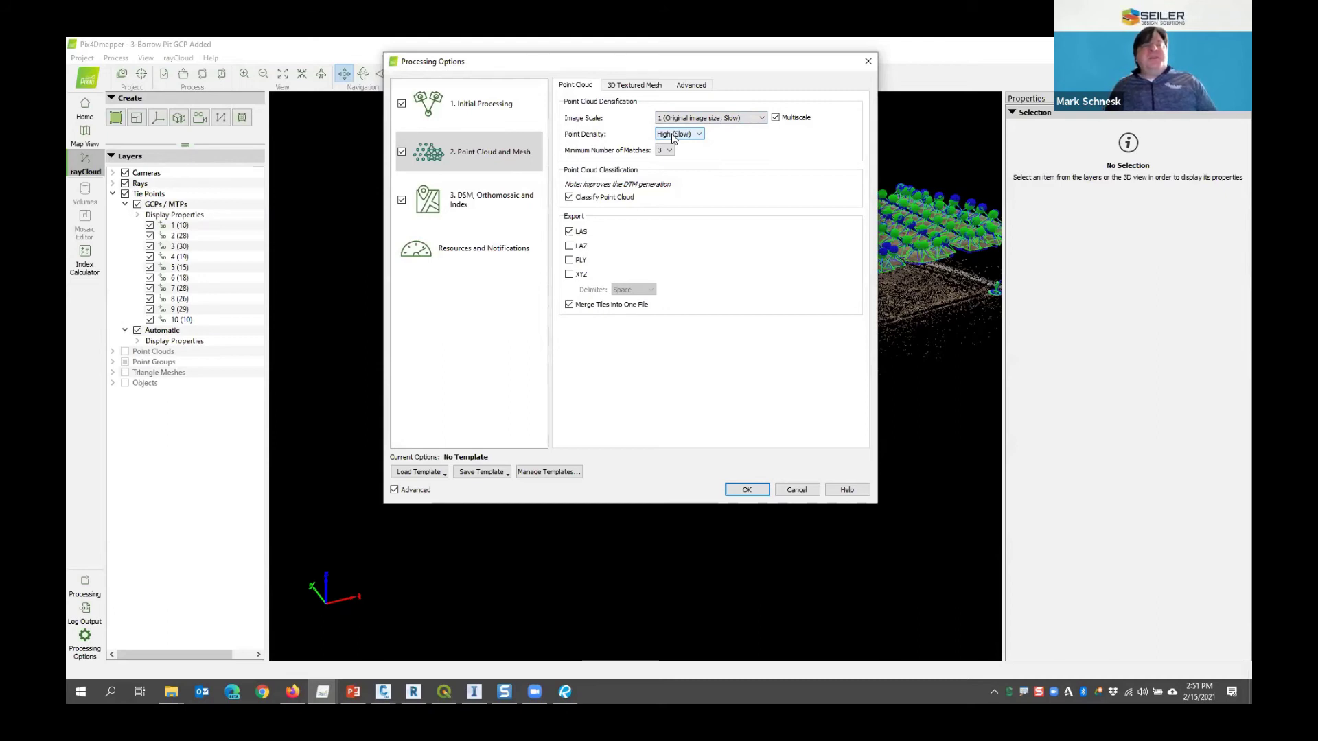
Return the point cloud image scale to 1/2 (Half image size, Default) and the point density to Optimal
left_click(683, 120)
left_click(684, 135)
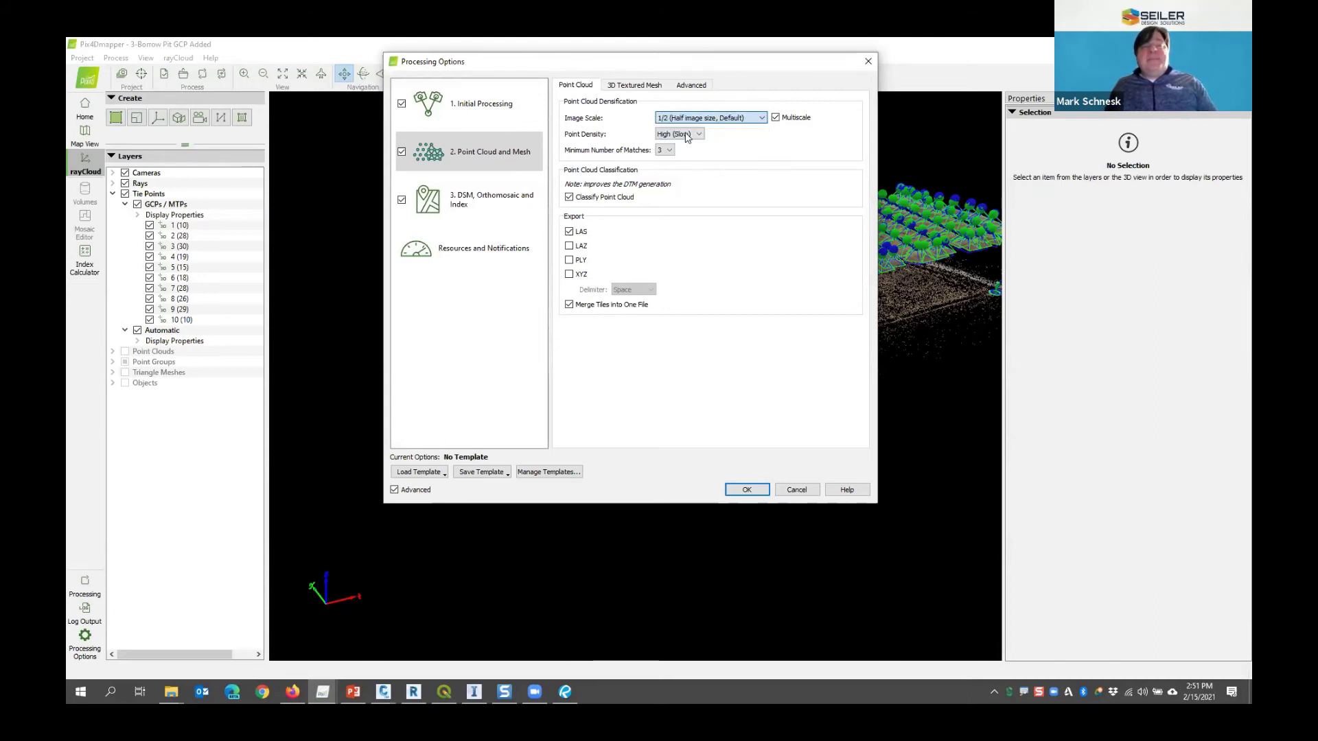
left_click(683, 134)
left_click(679, 149)
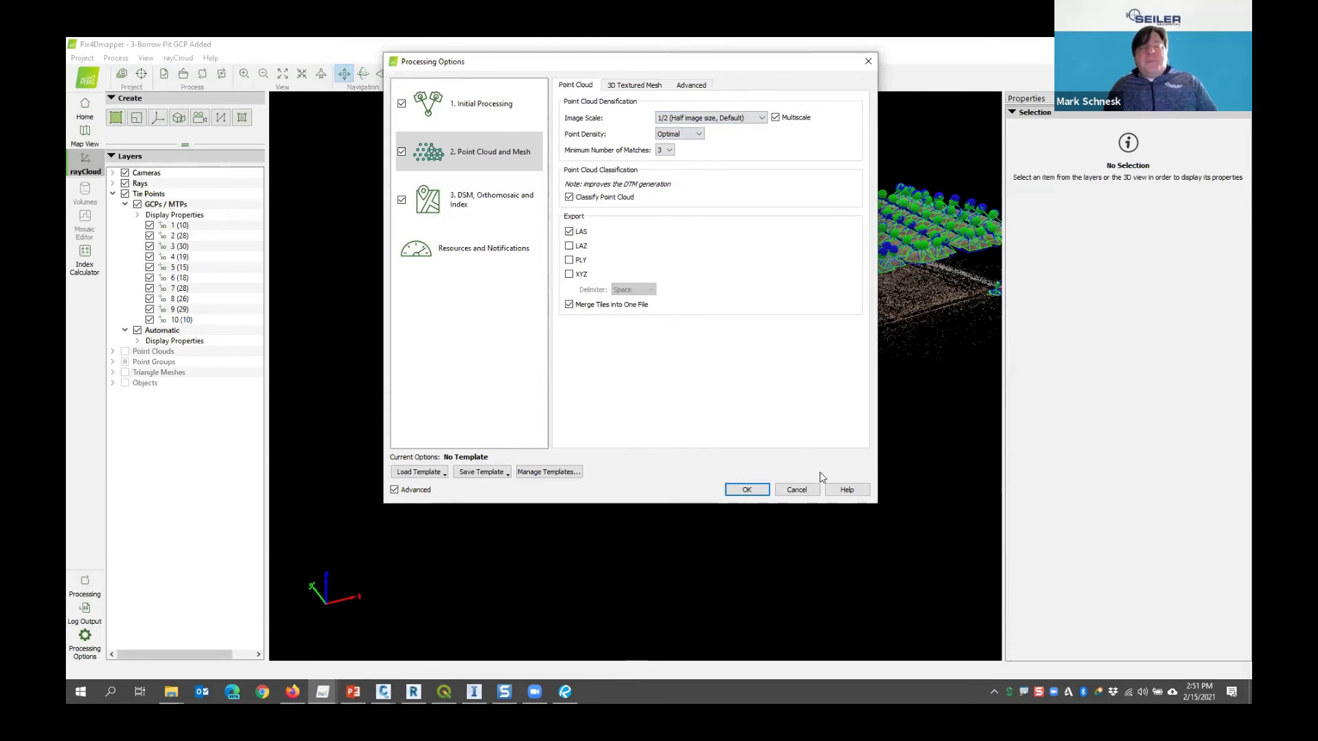
Consult the online help article on the image scale and point density options, and return to the processing options
left_click(854, 492)
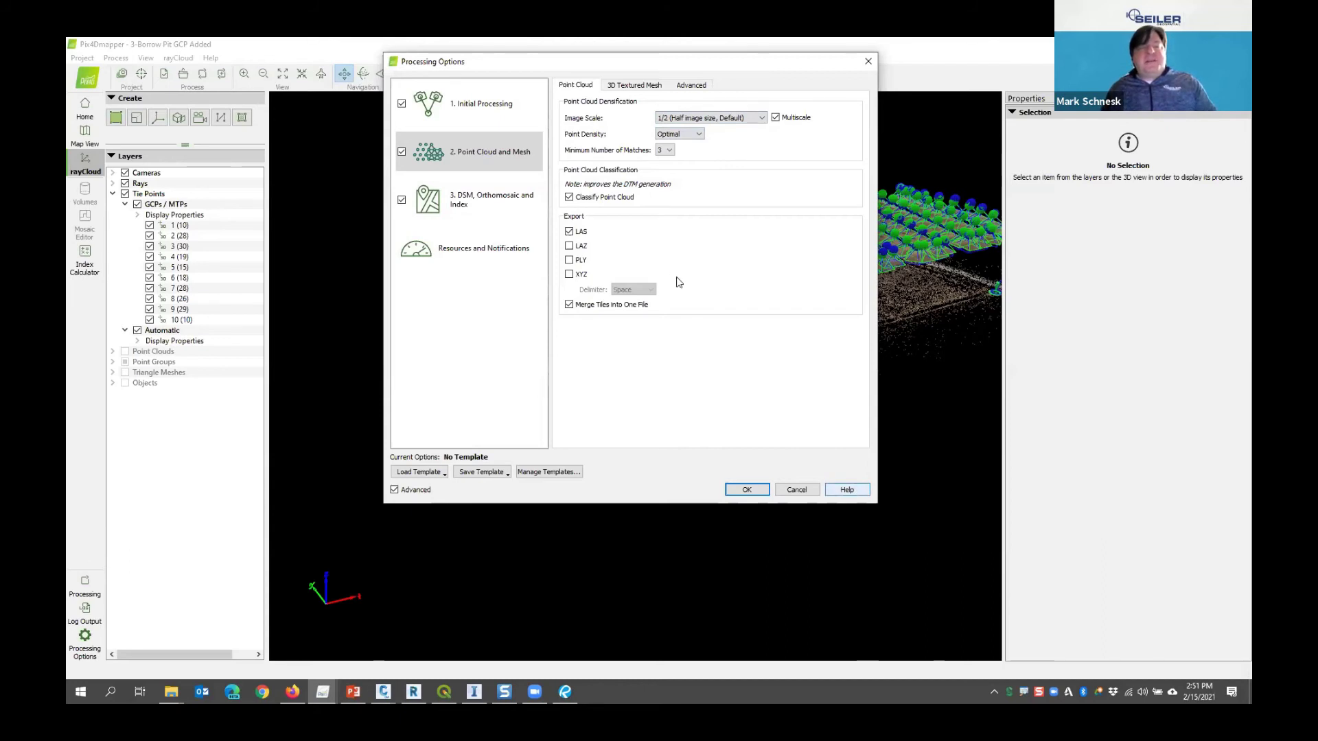
scroll(667, 329, "down", 10)
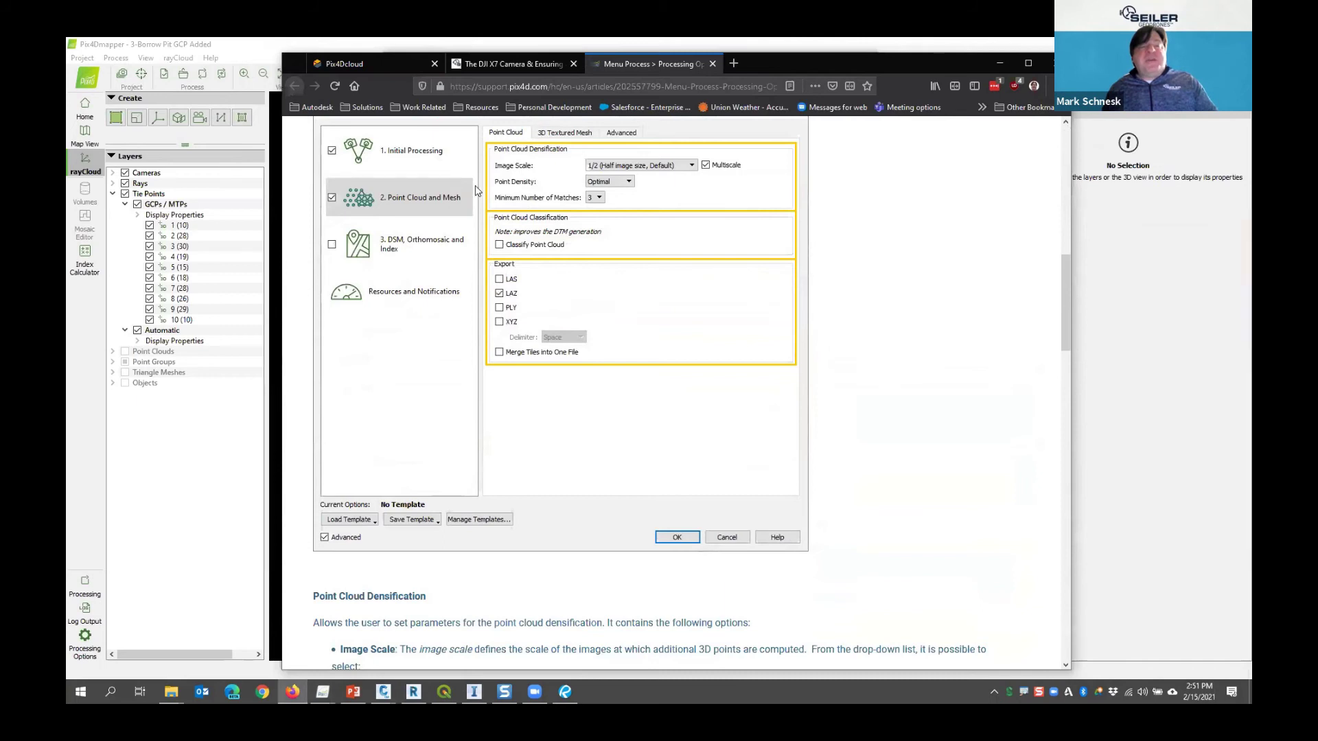
scroll(377, 405, "down", 6)
scroll(376, 415, "down", 4)
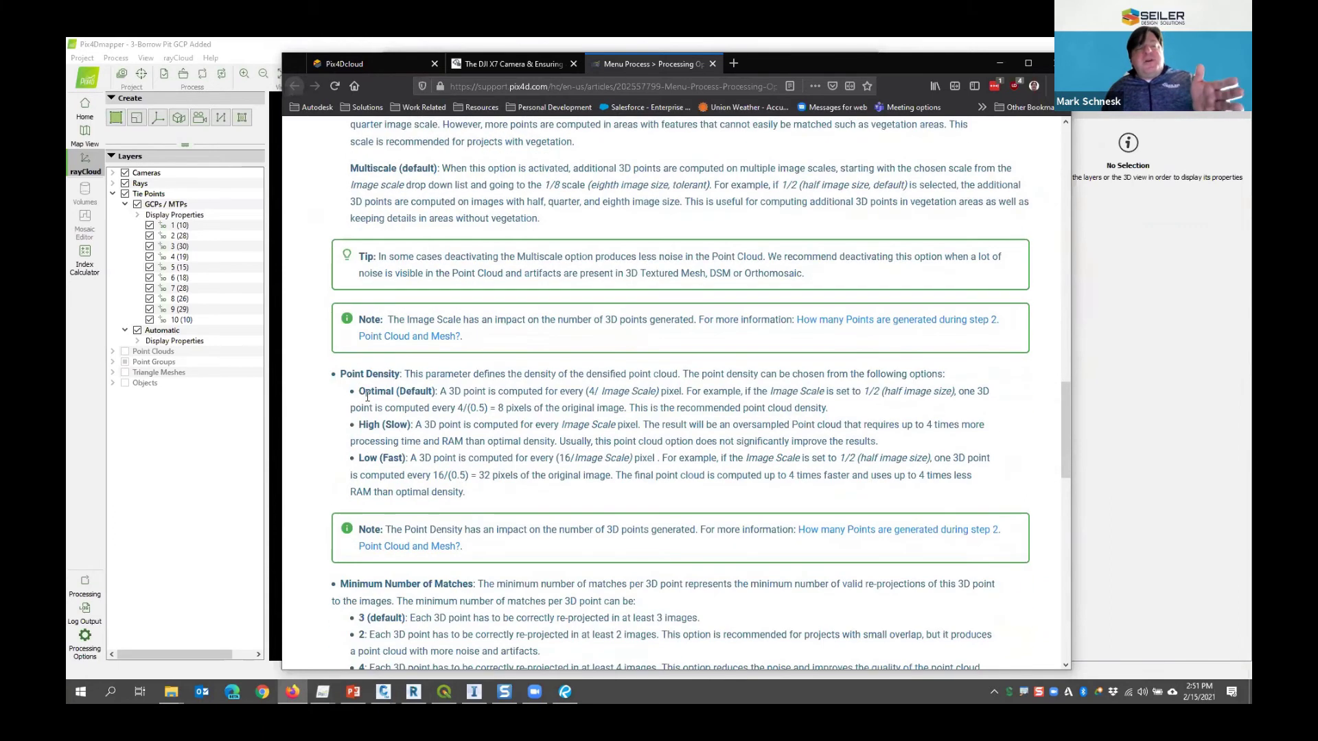
scroll(368, 250, "up", 3)
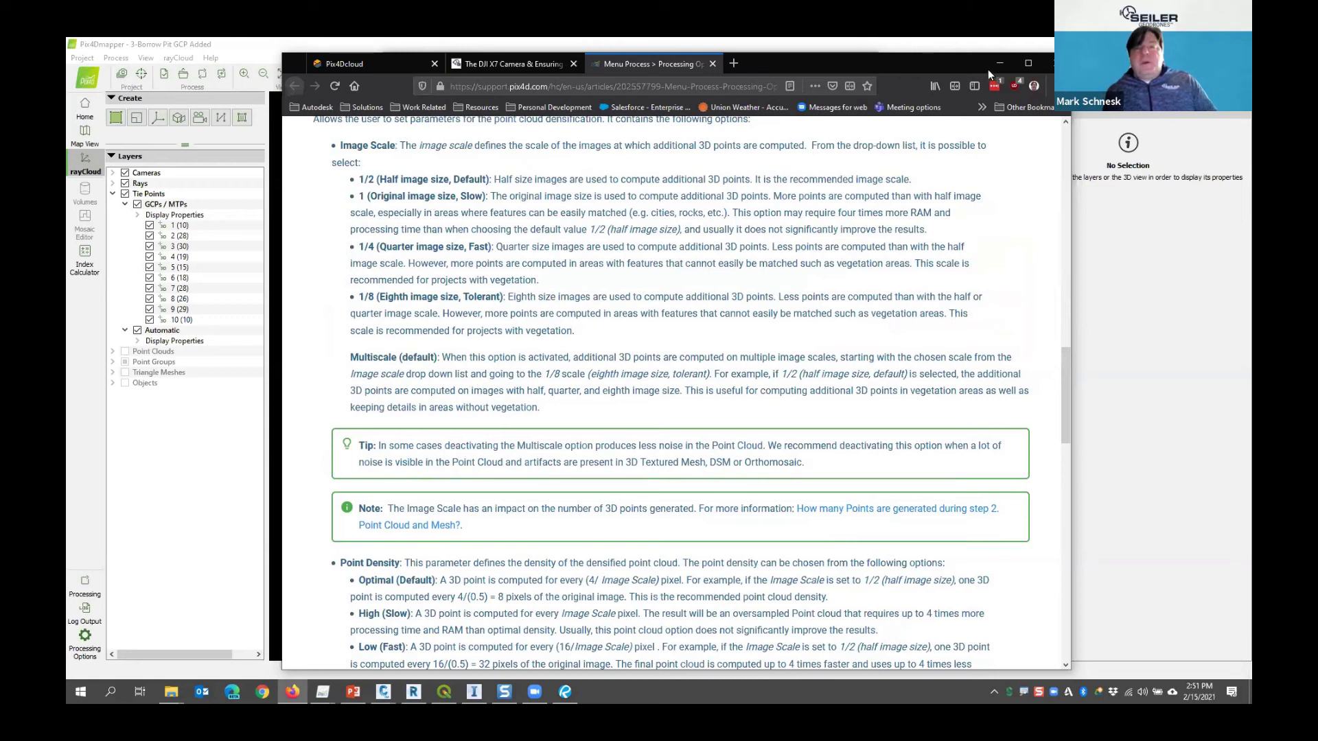
key("Page_Down")
left_click(714, 63)
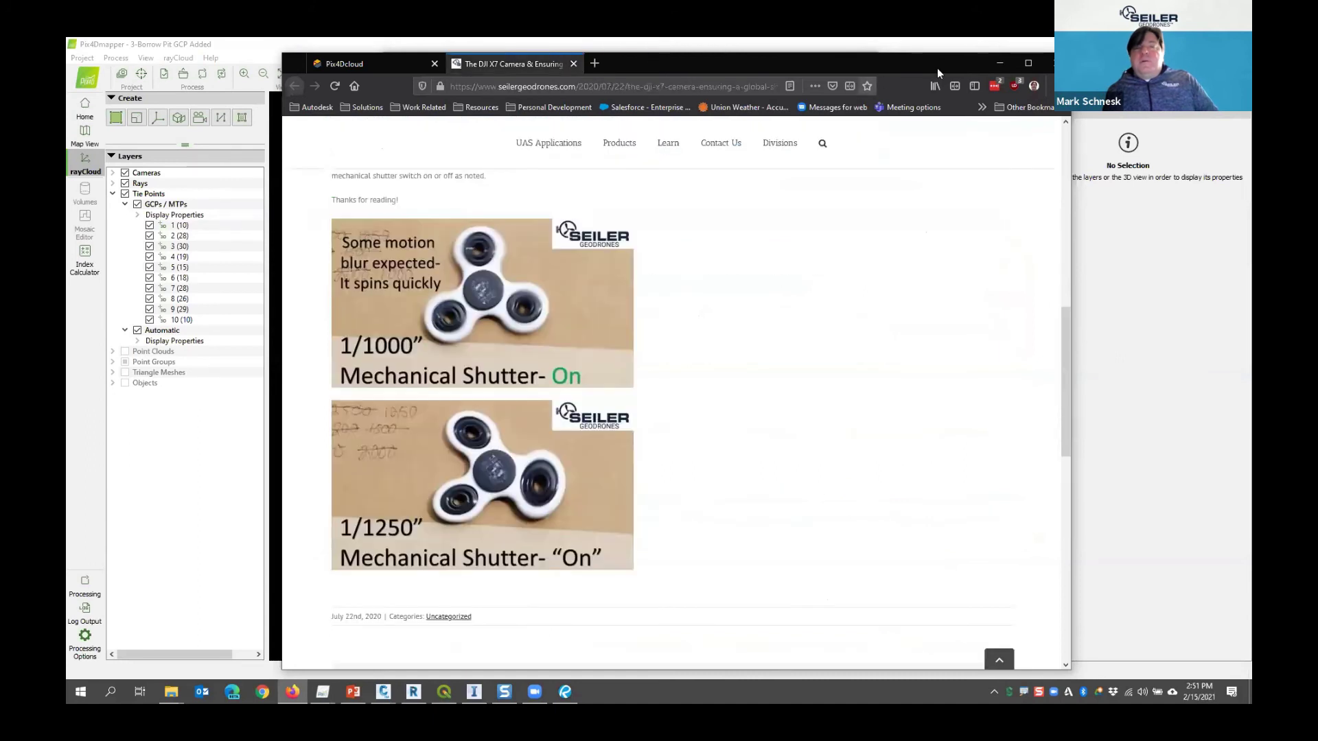
left_click(999, 63)
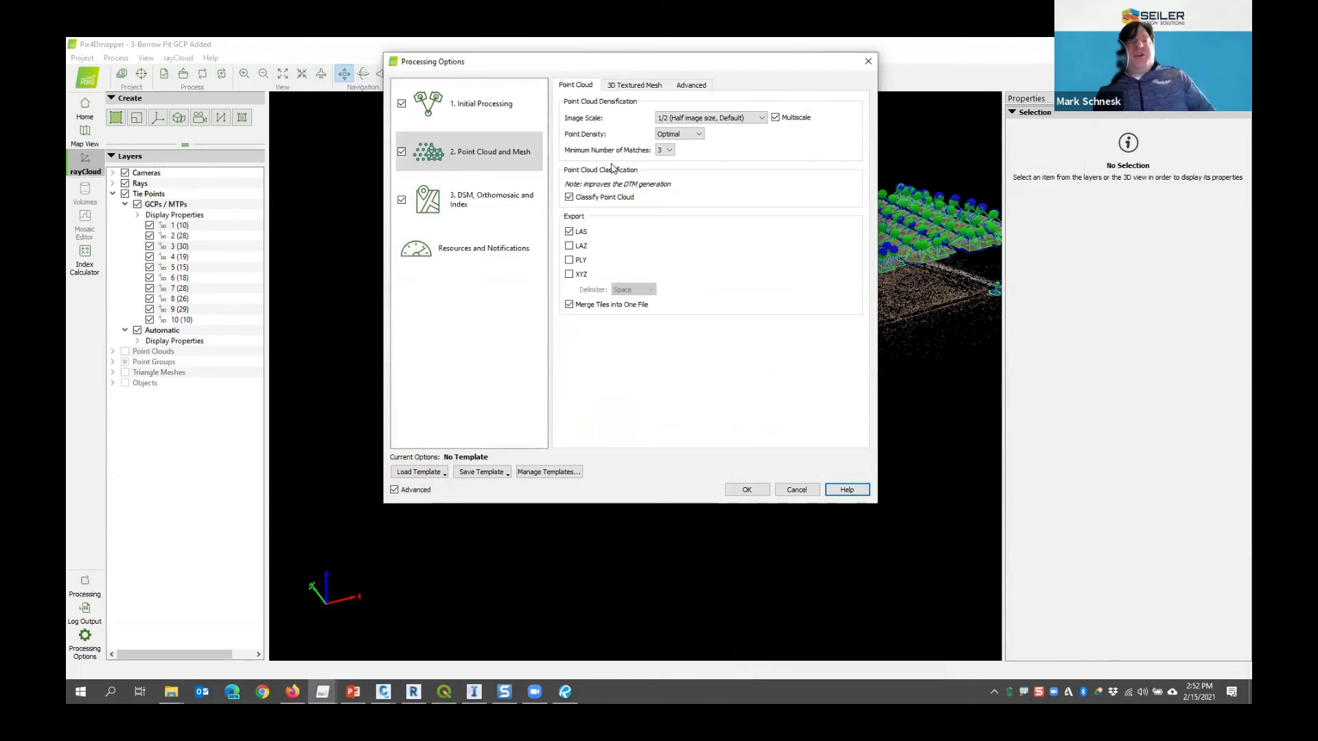
Exclude OBJ from the 3D textured mesh exports, keeping FBX selected
key("ctrl+Tab")
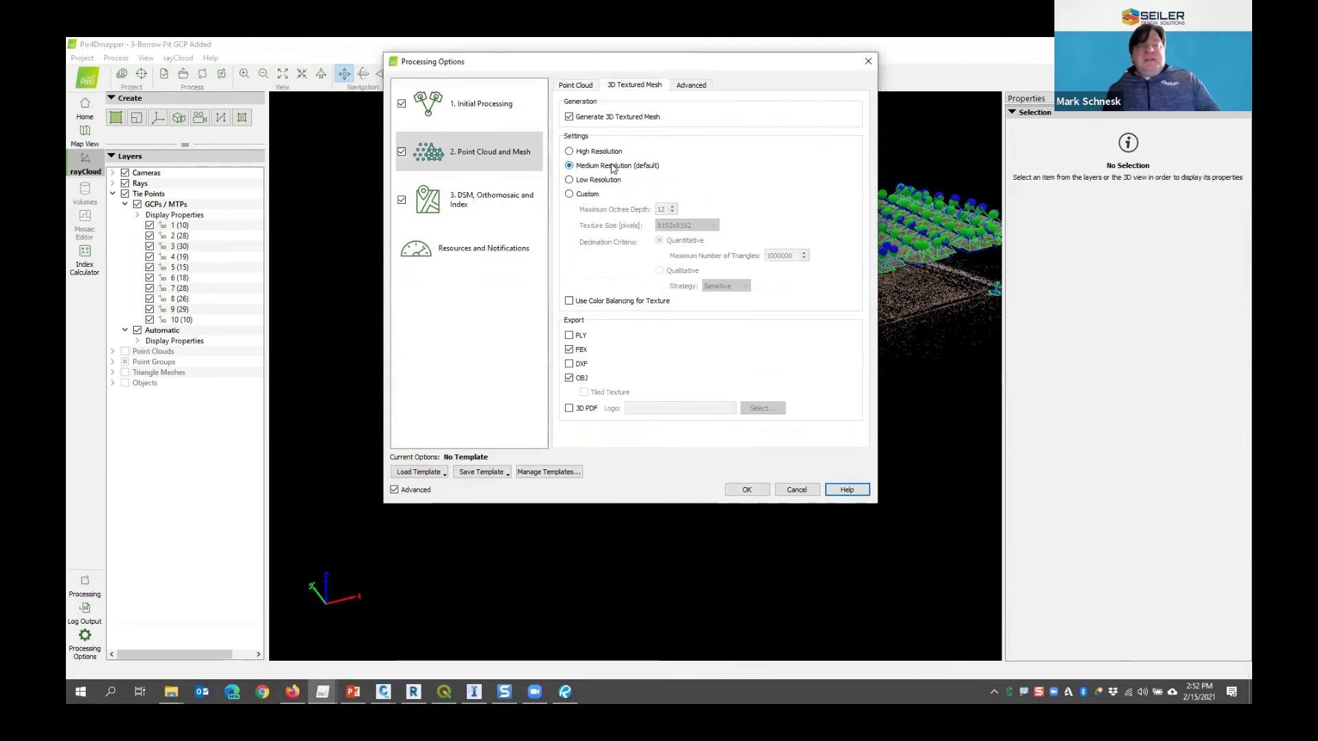
left_click(570, 380)
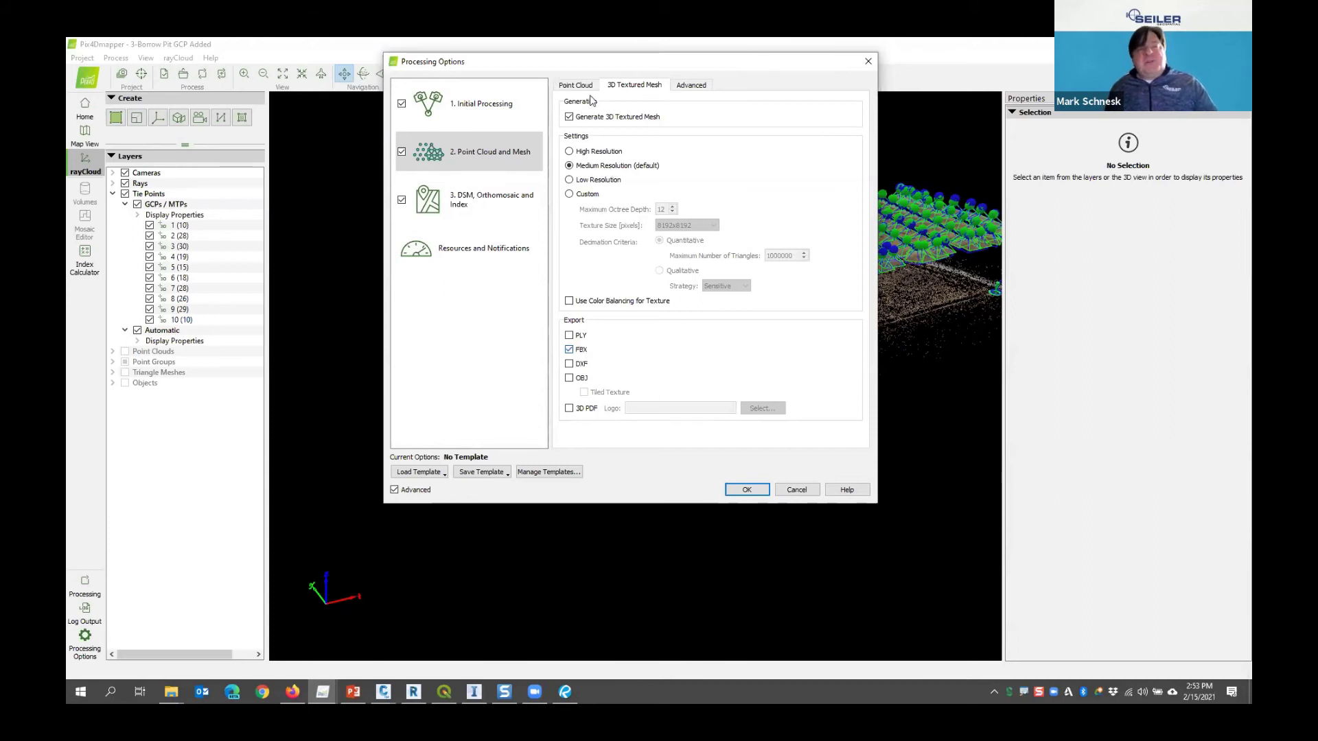
Look up the matching window size in the help for the advanced point cloud and mesh options
left_click(692, 87)
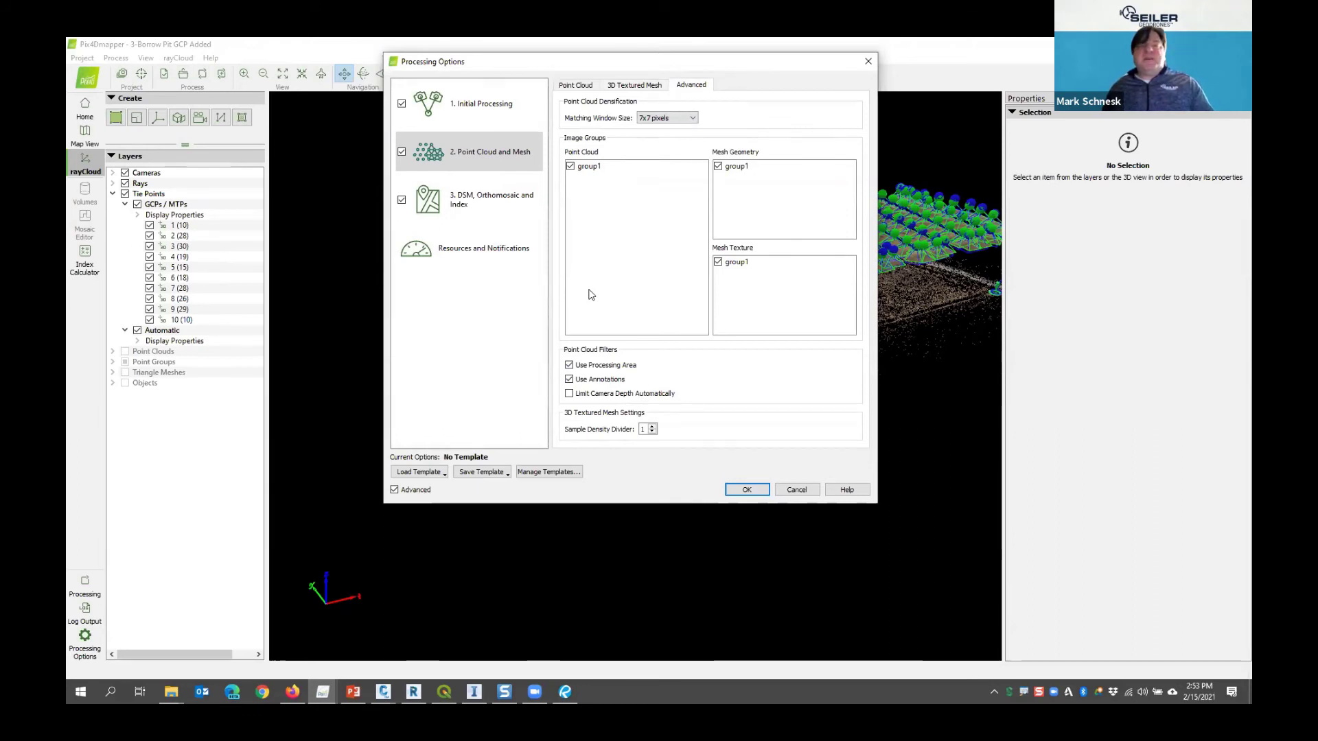
left_click(848, 491)
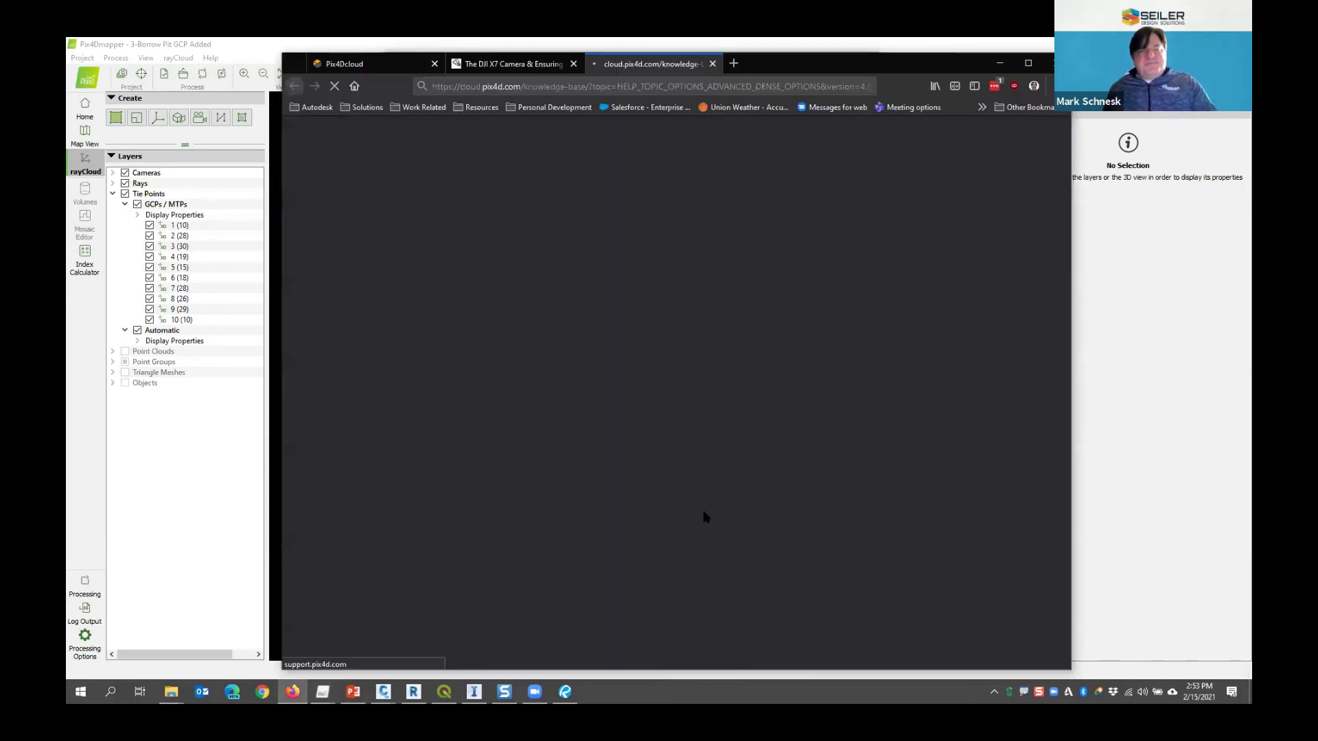
scroll(762, 513, "down", 5)
scroll(762, 514, "down", 1)
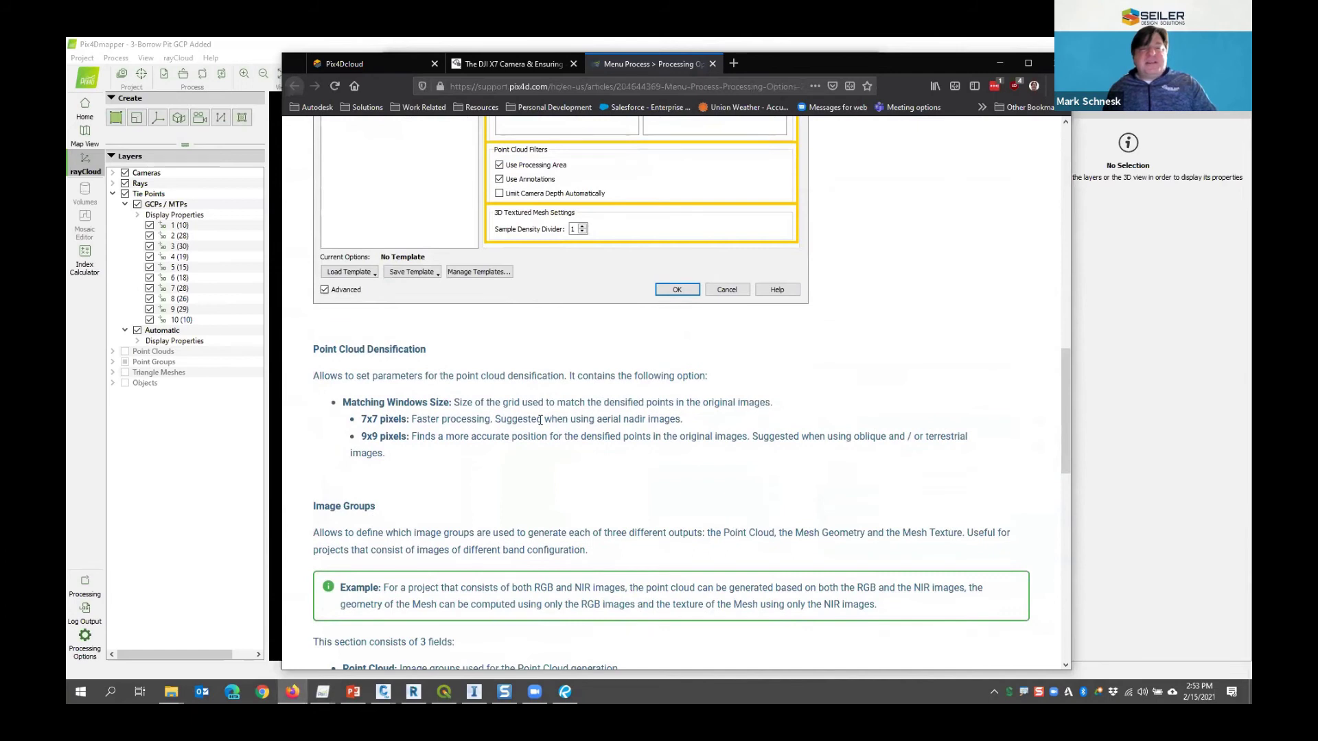
scroll(567, 417, "down", 1)
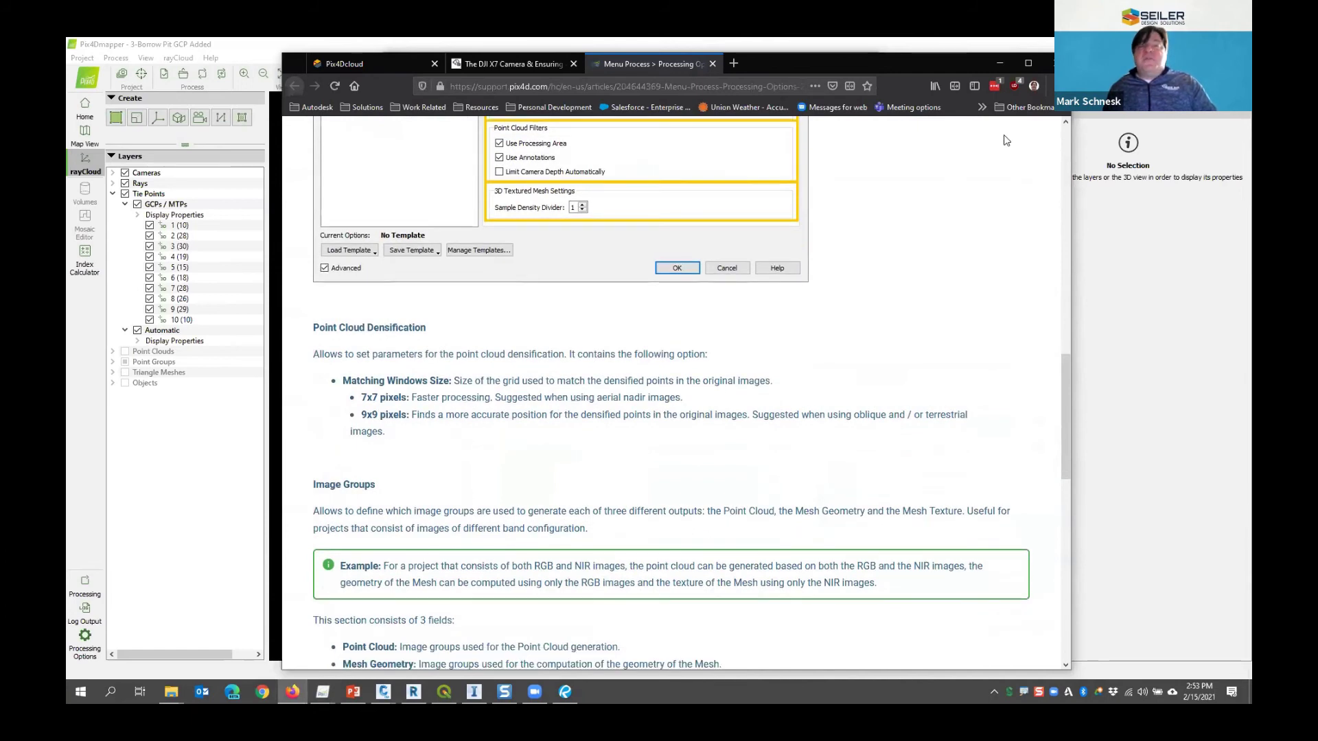
left_click(1001, 64)
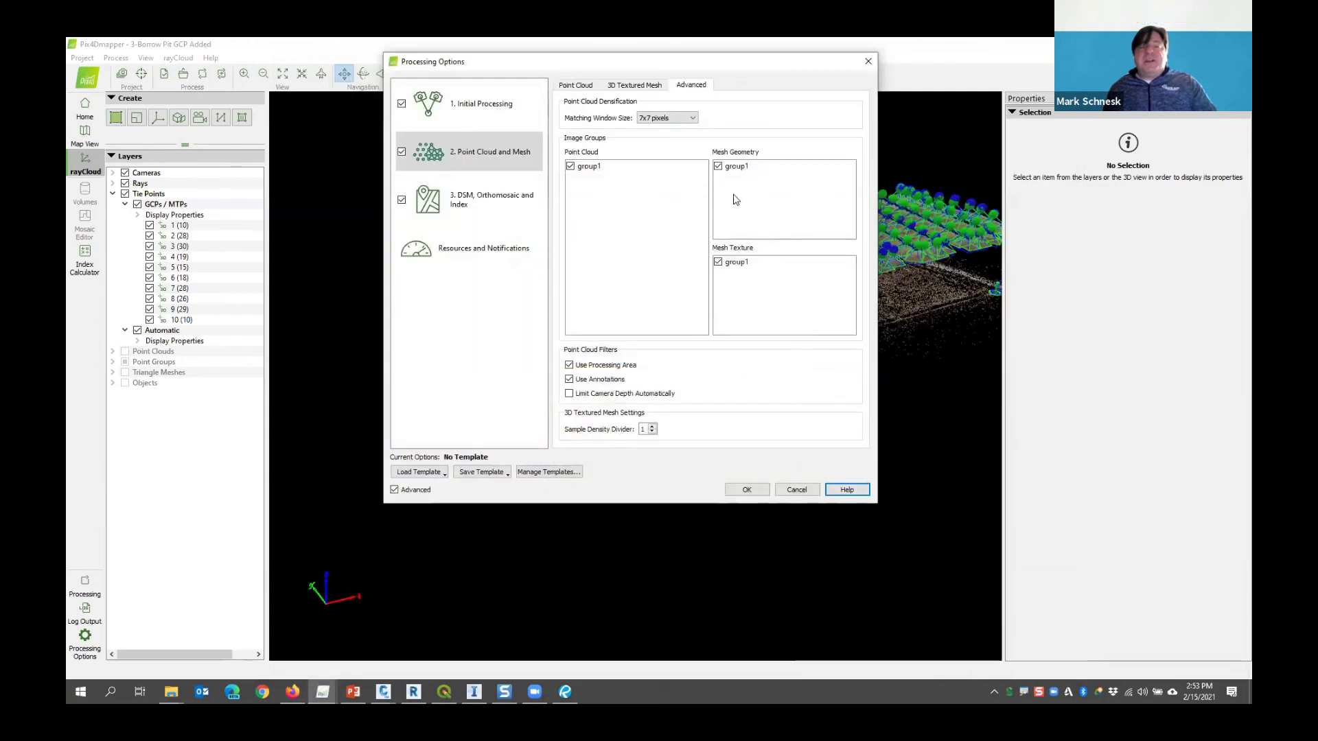
Set the matching window size to 9x9 pixels, and switch group1 off and back on in the point cloud and mesh image groups
left_click(646, 118)
left_click(648, 136)
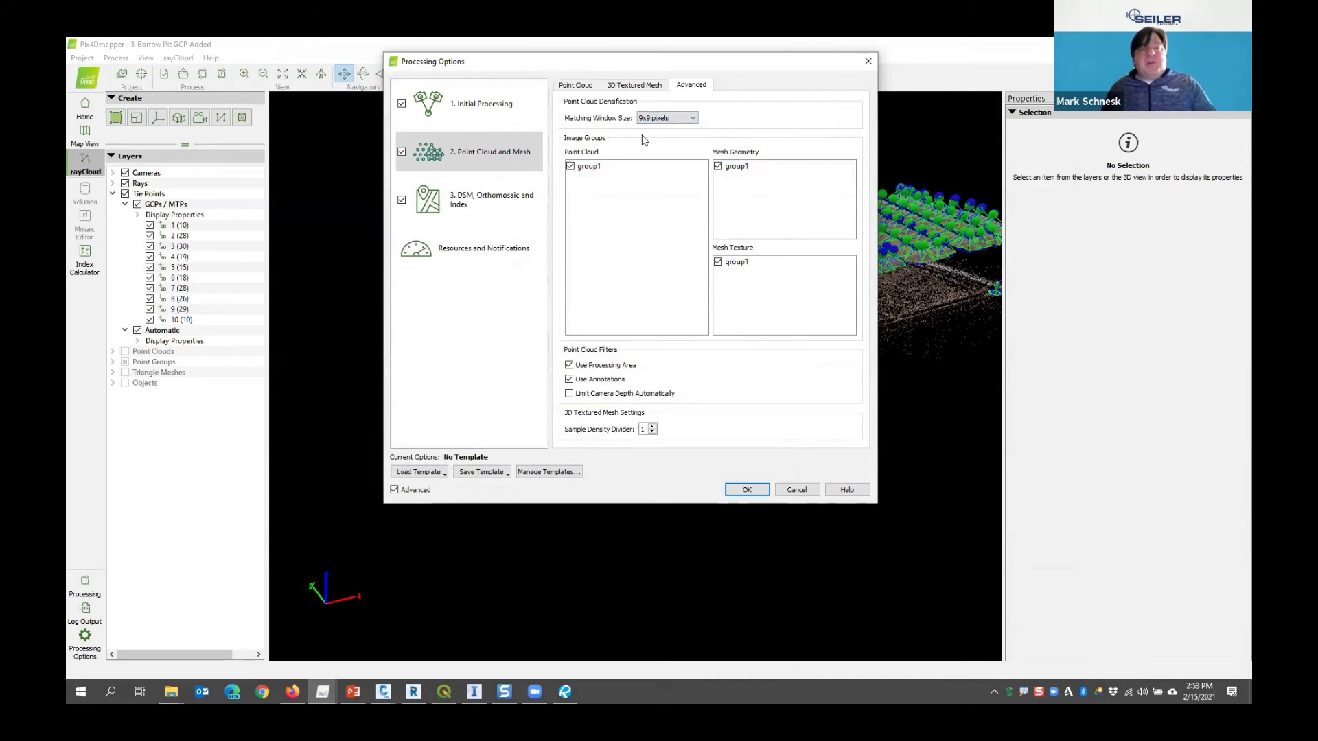
left_click(574, 166)
left_click(574, 167)
left_click(718, 166)
left_click(718, 263)
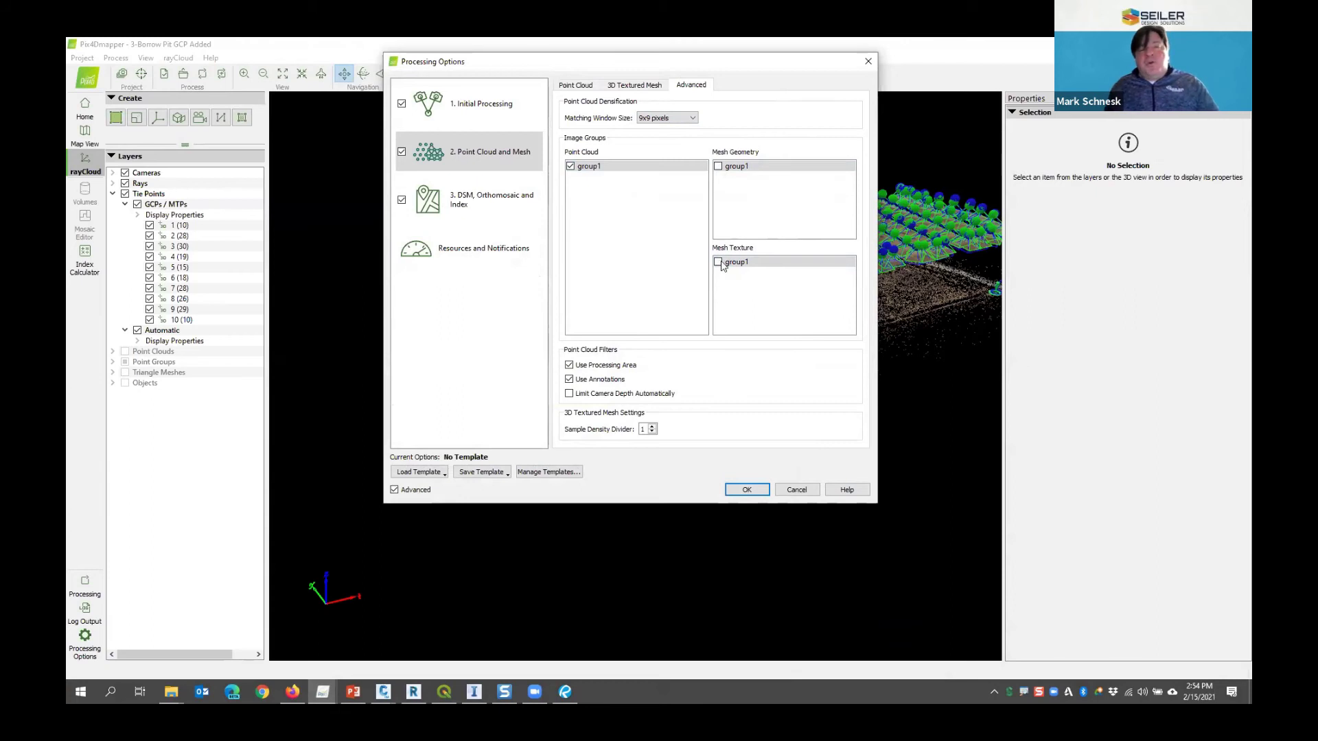
left_click(718, 167)
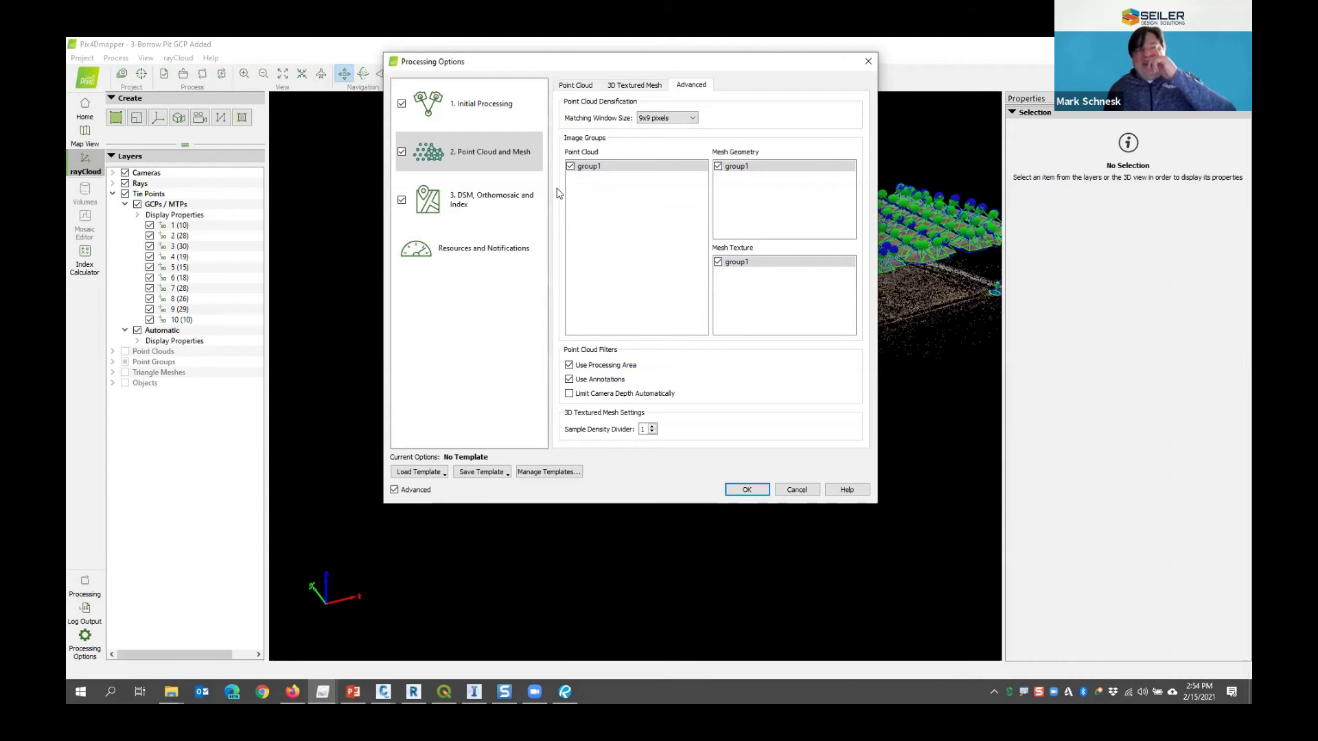
Add a GeoTIFF raster DTM to the additional outputs of the DSM, orthomosaic and index stage
left_click(480, 199)
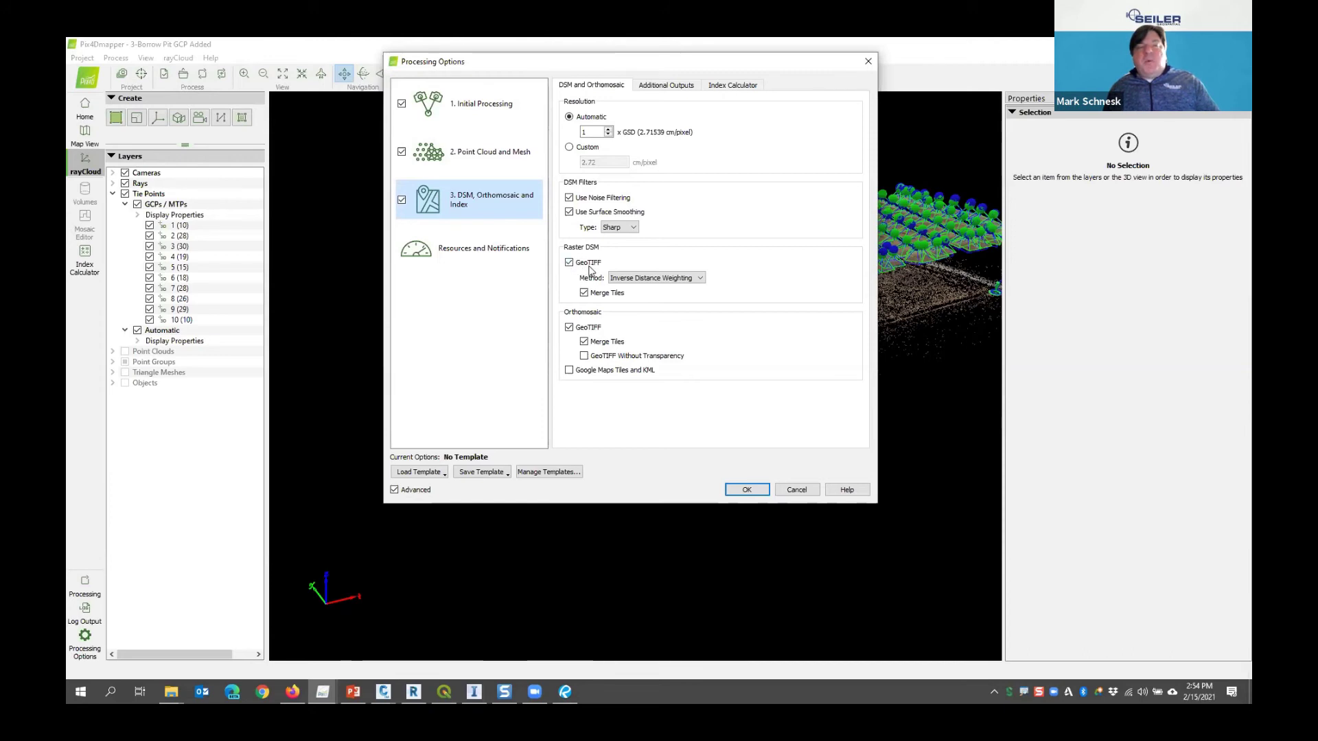
left_click(661, 87)
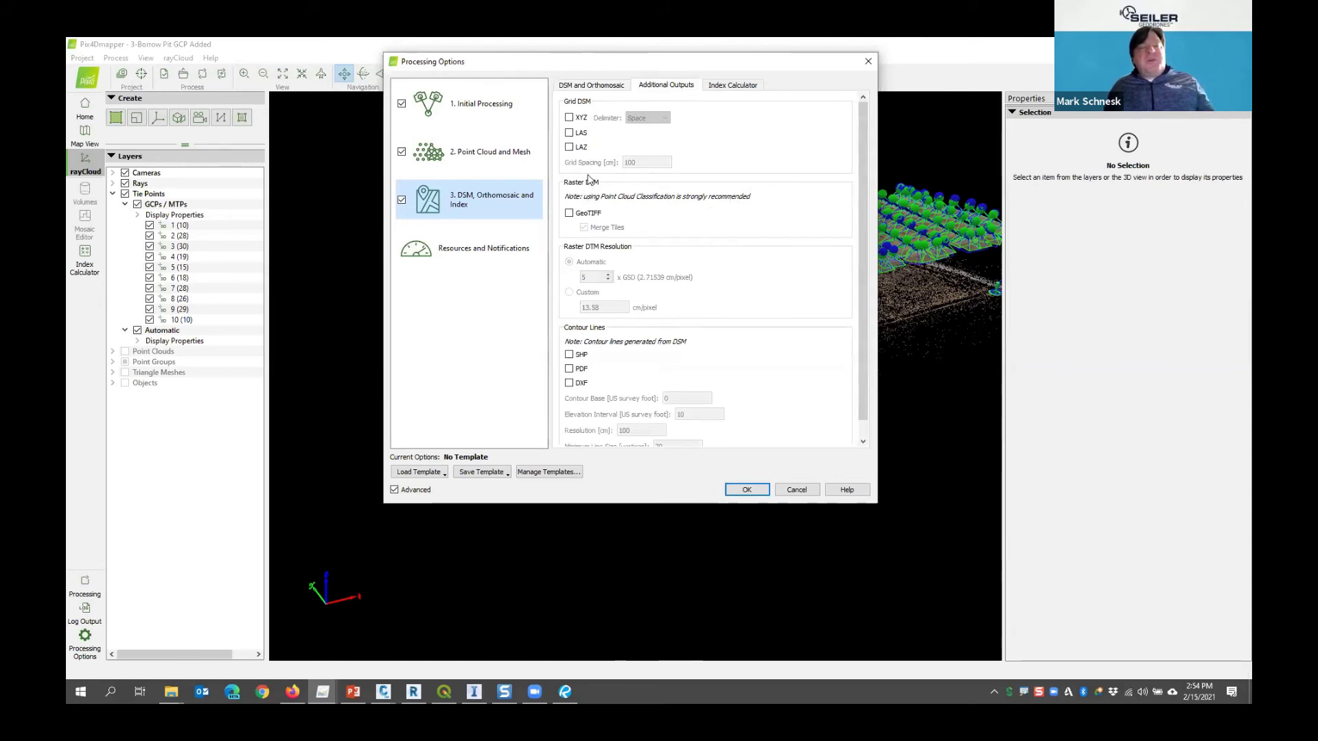
left_click(569, 213)
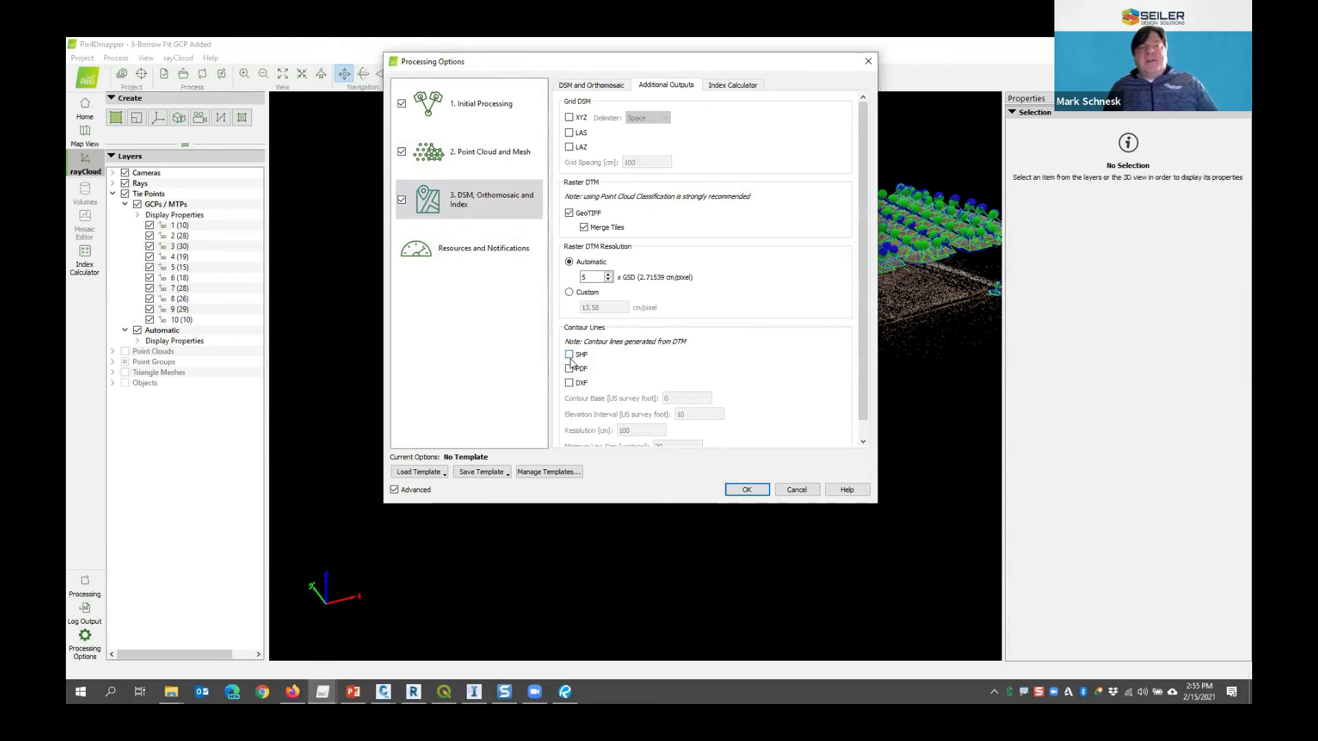
Review the index calculator and the resources and notifications settings, and cancel the processing options
left_click(736, 88)
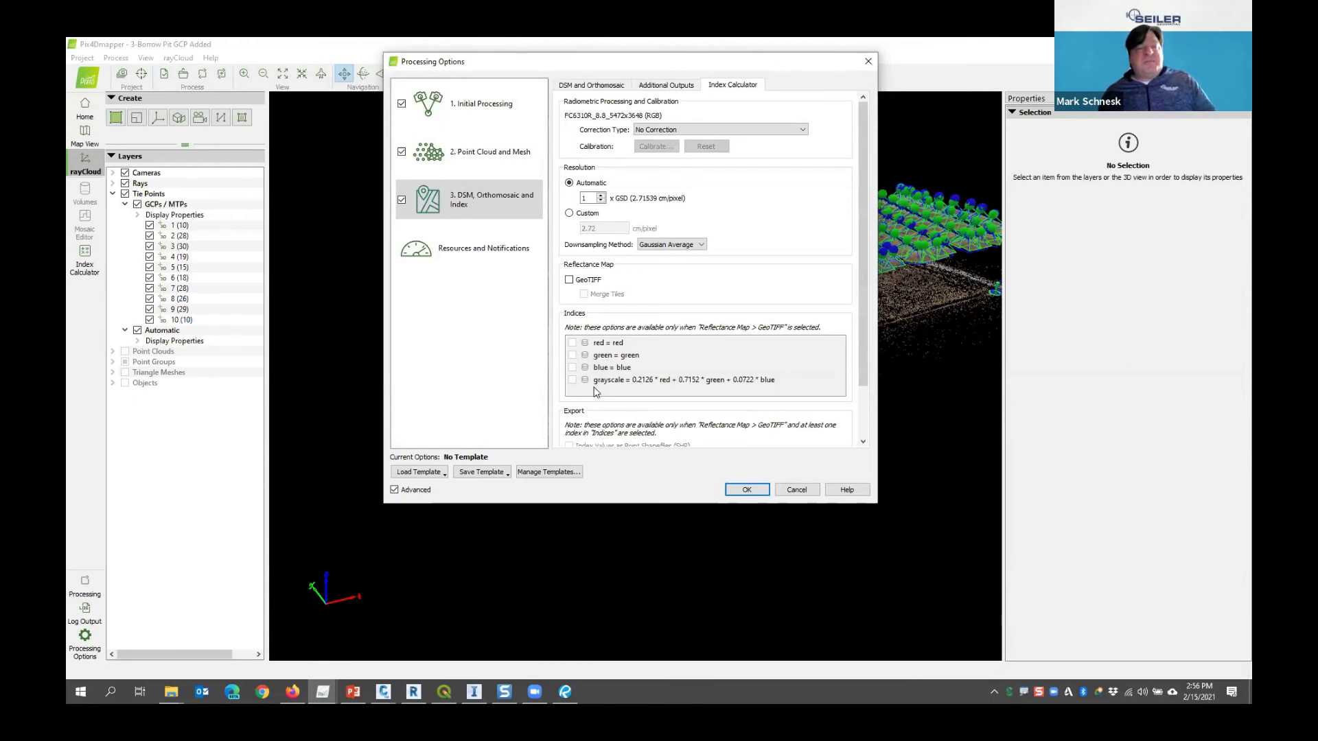
scroll(595, 391, "down", 2)
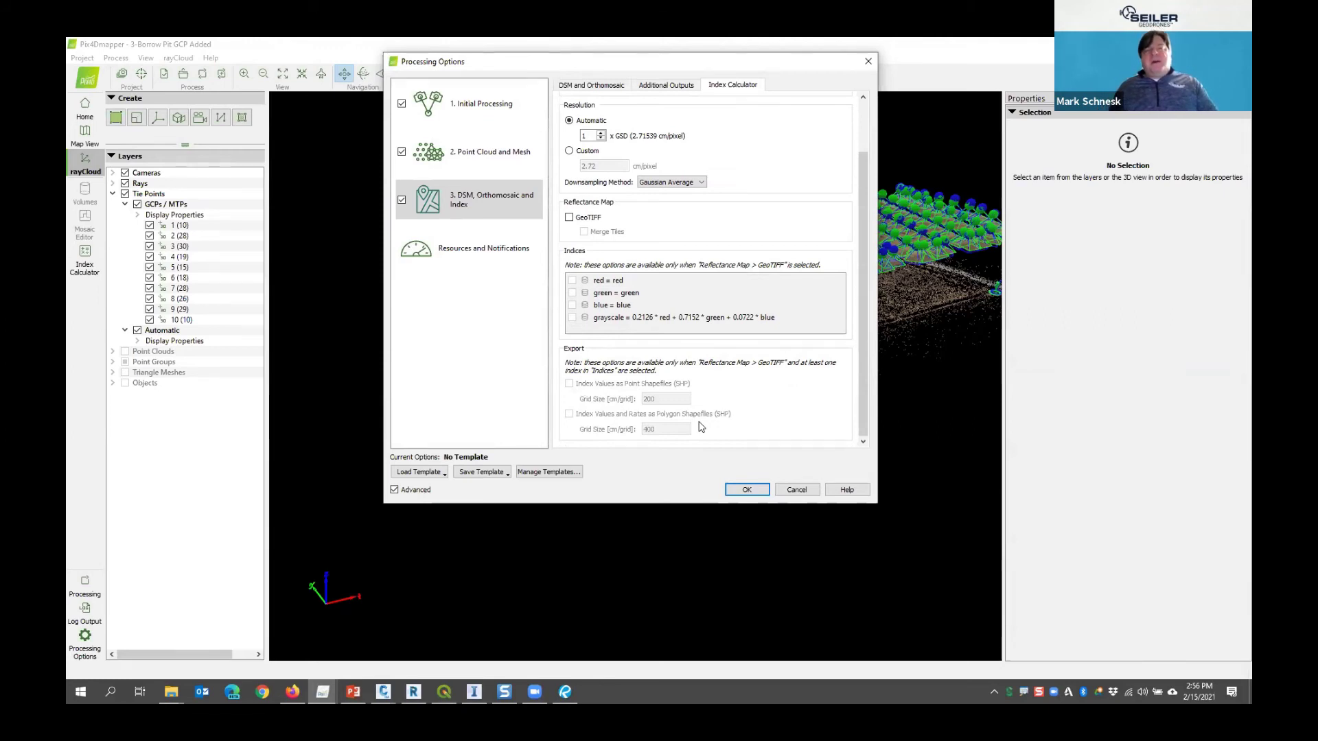
left_click(477, 258)
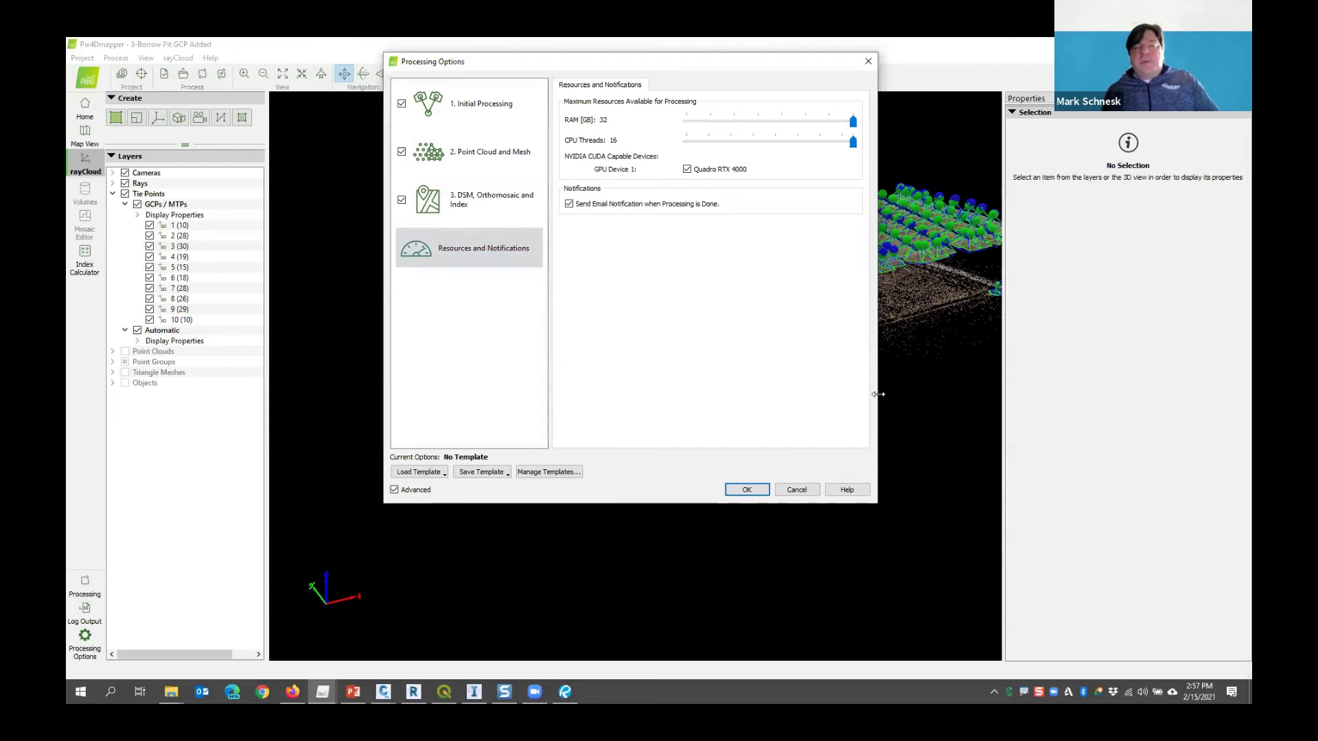
left_click(796, 489)
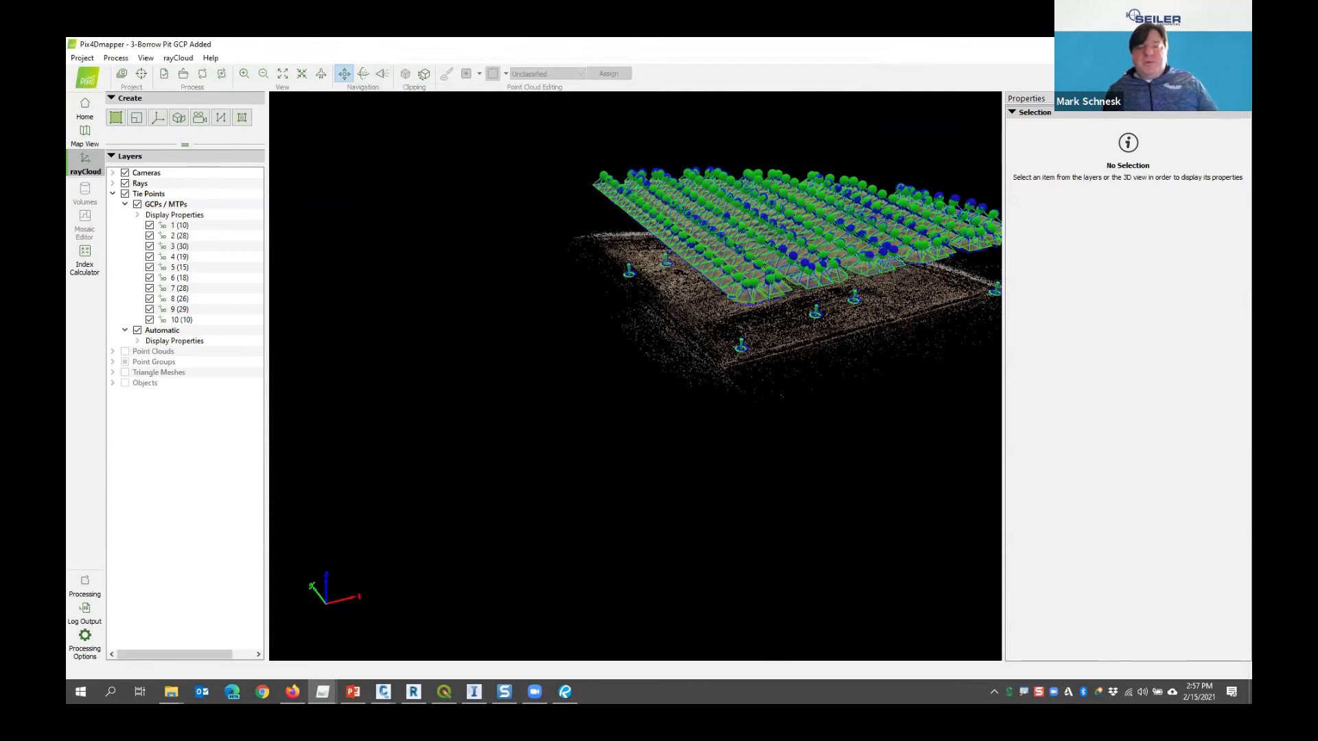
Switch to the Pix4Dmapper window of the 4-Borrow Pit GCP Complete project and frame the whole camera layout
key("alt+Tab")
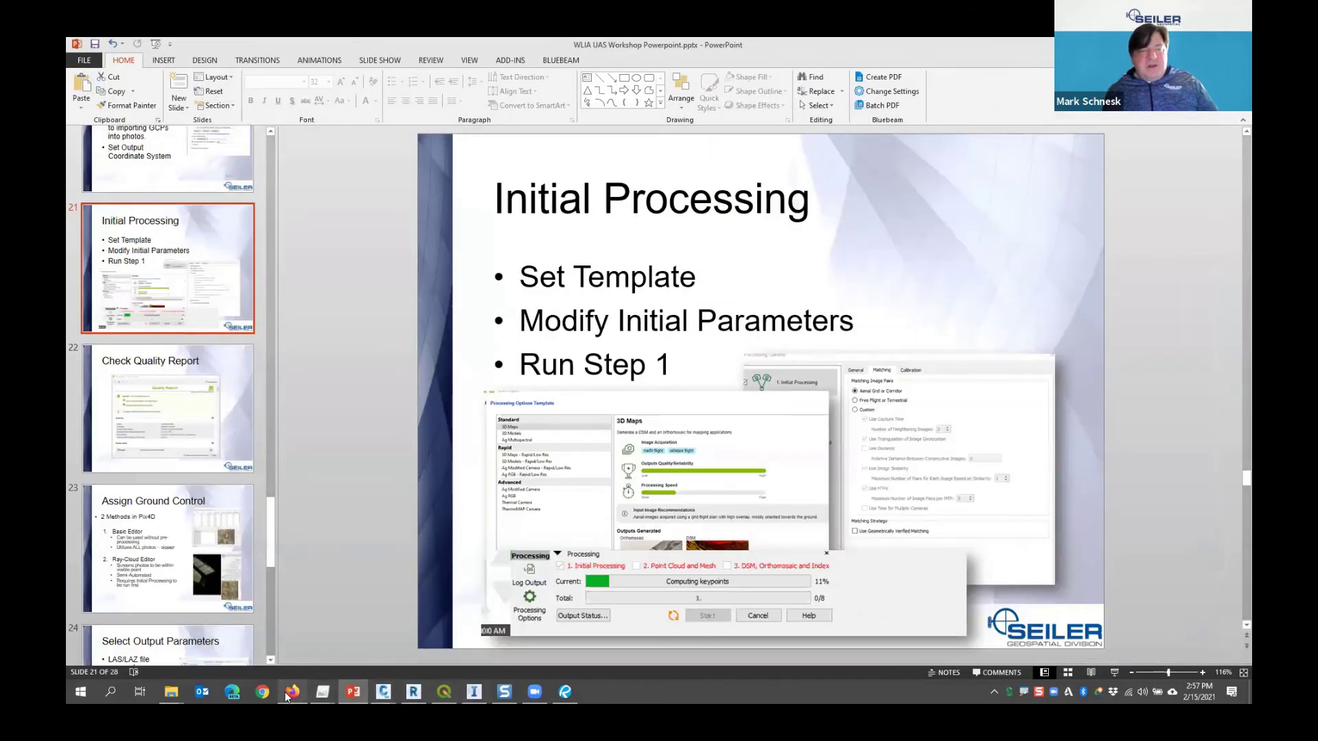
mouse_move(322, 691)
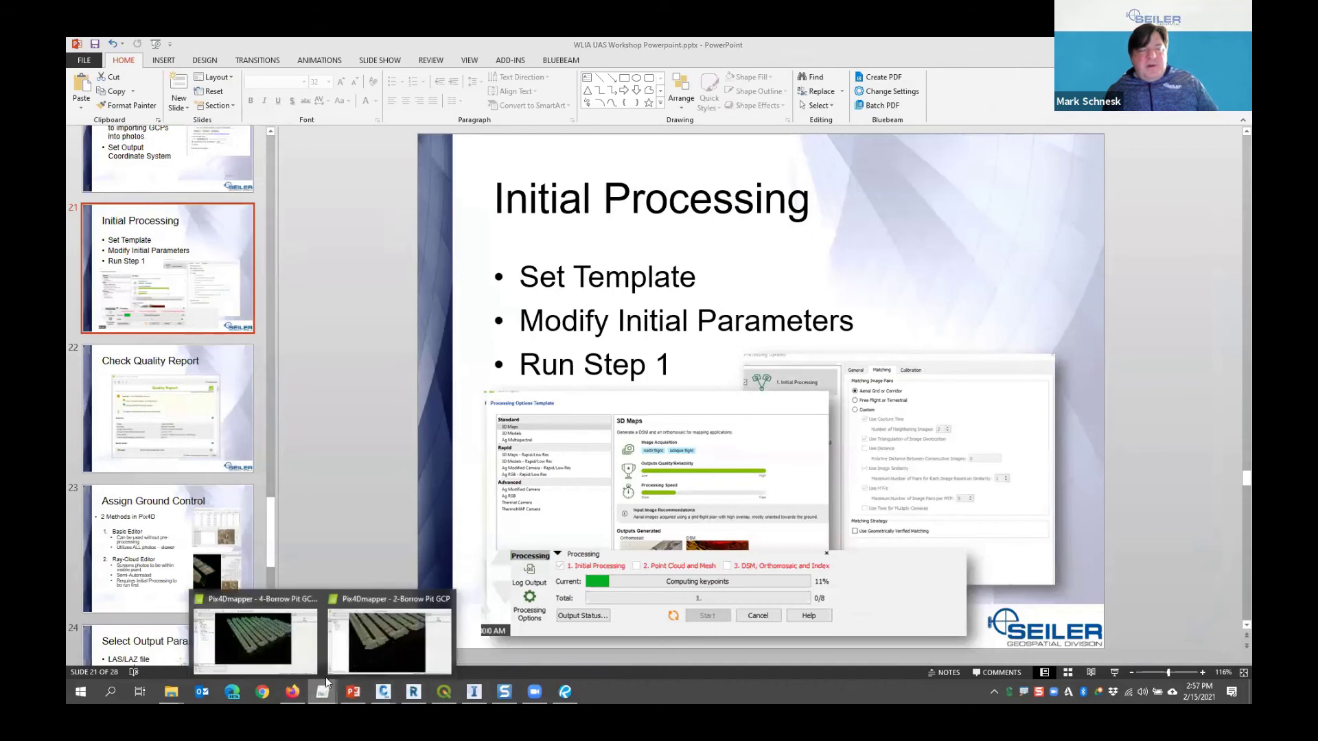
left_click(295, 652)
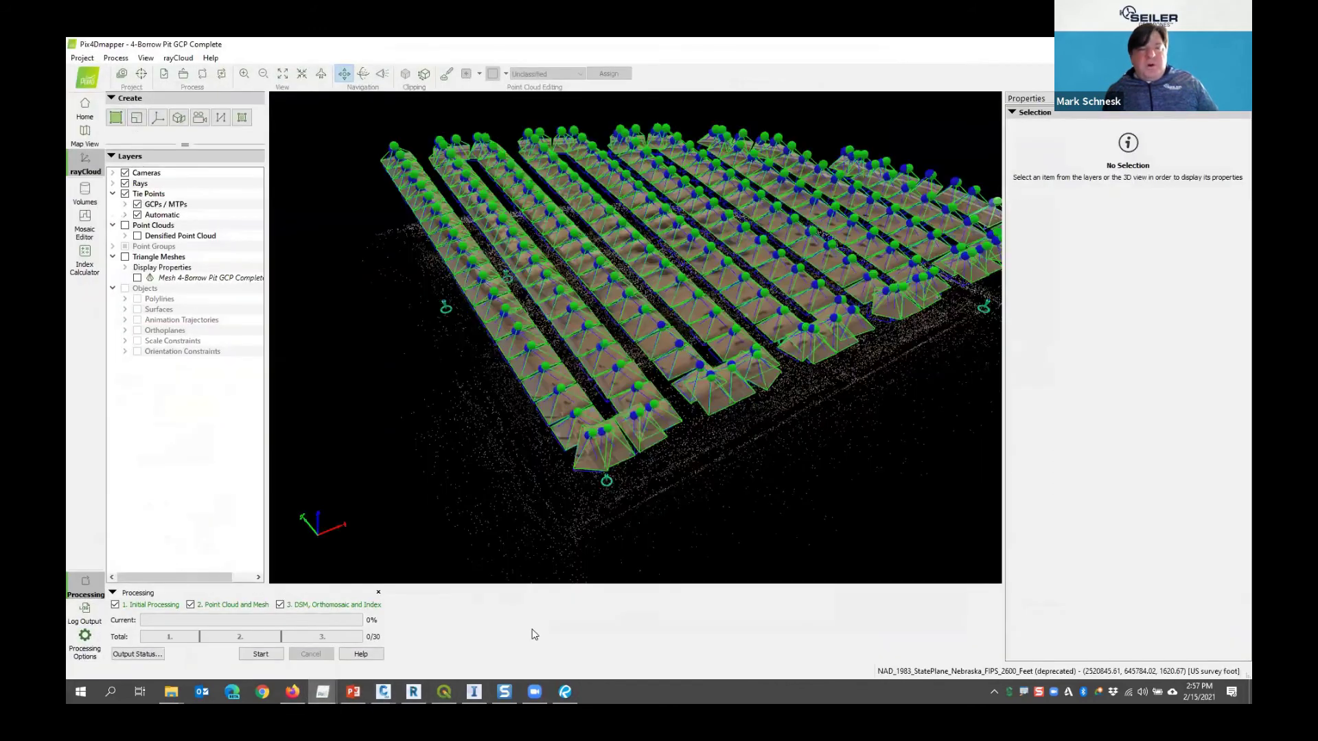
scroll(683, 432, "down", 3)
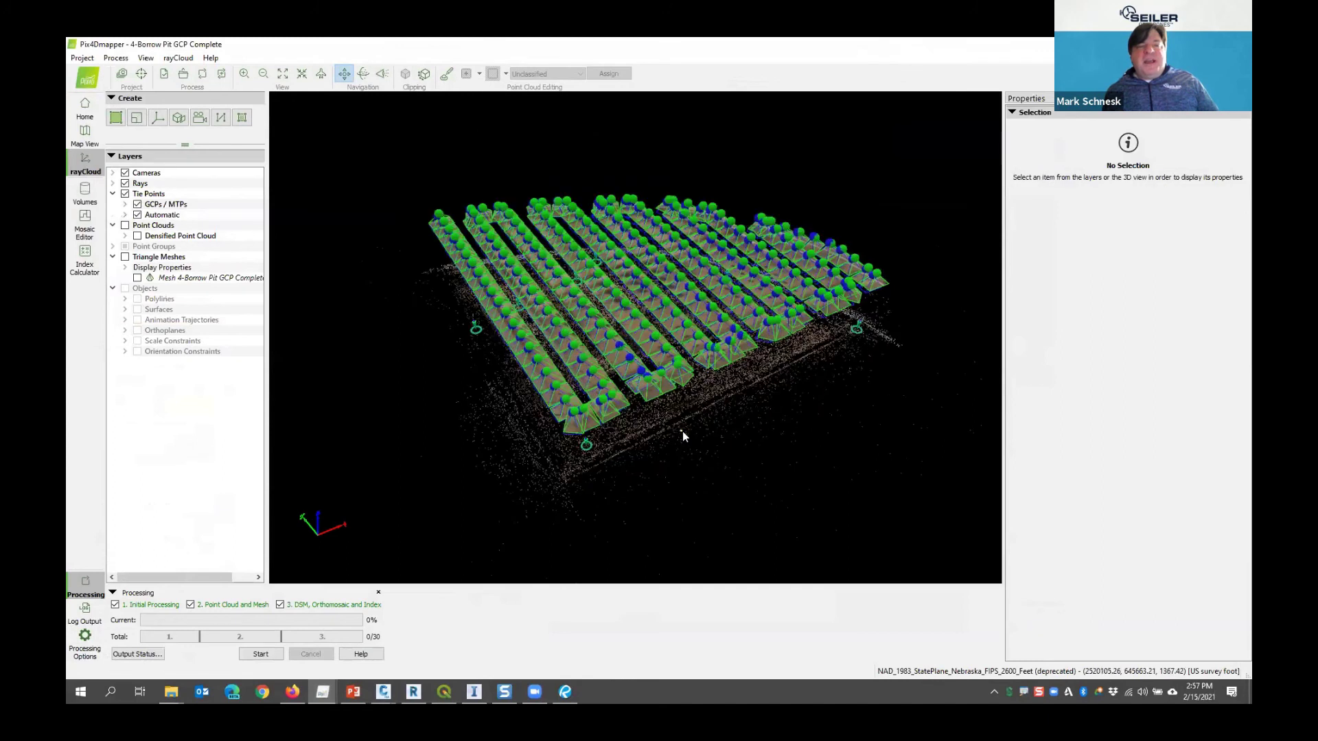
scroll(682, 434, "up", 2)
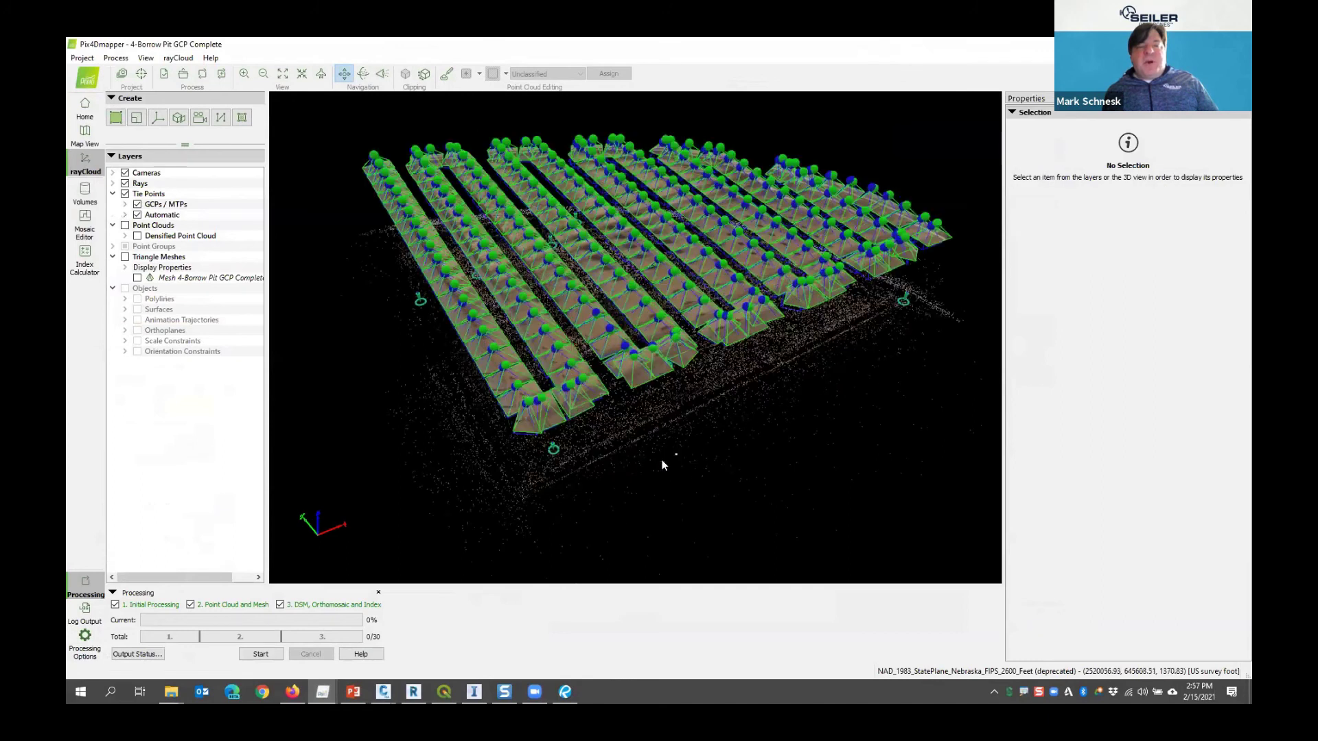
Hide the cameras and rays layers, and examine the sparse automatic tie points around the ground control points
left_click(125, 173)
left_click(125, 183)
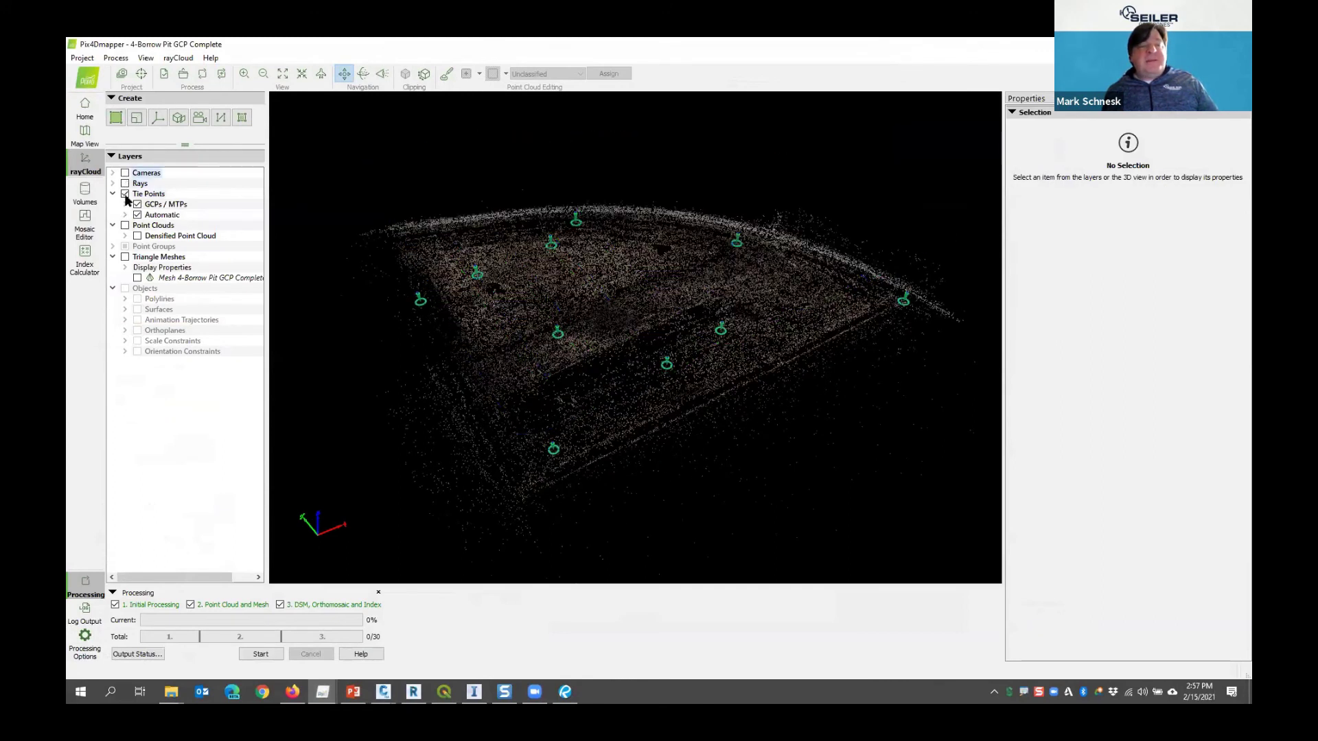
scroll(558, 344, "up", 6)
right_click_drag(542, 306, 621, 382)
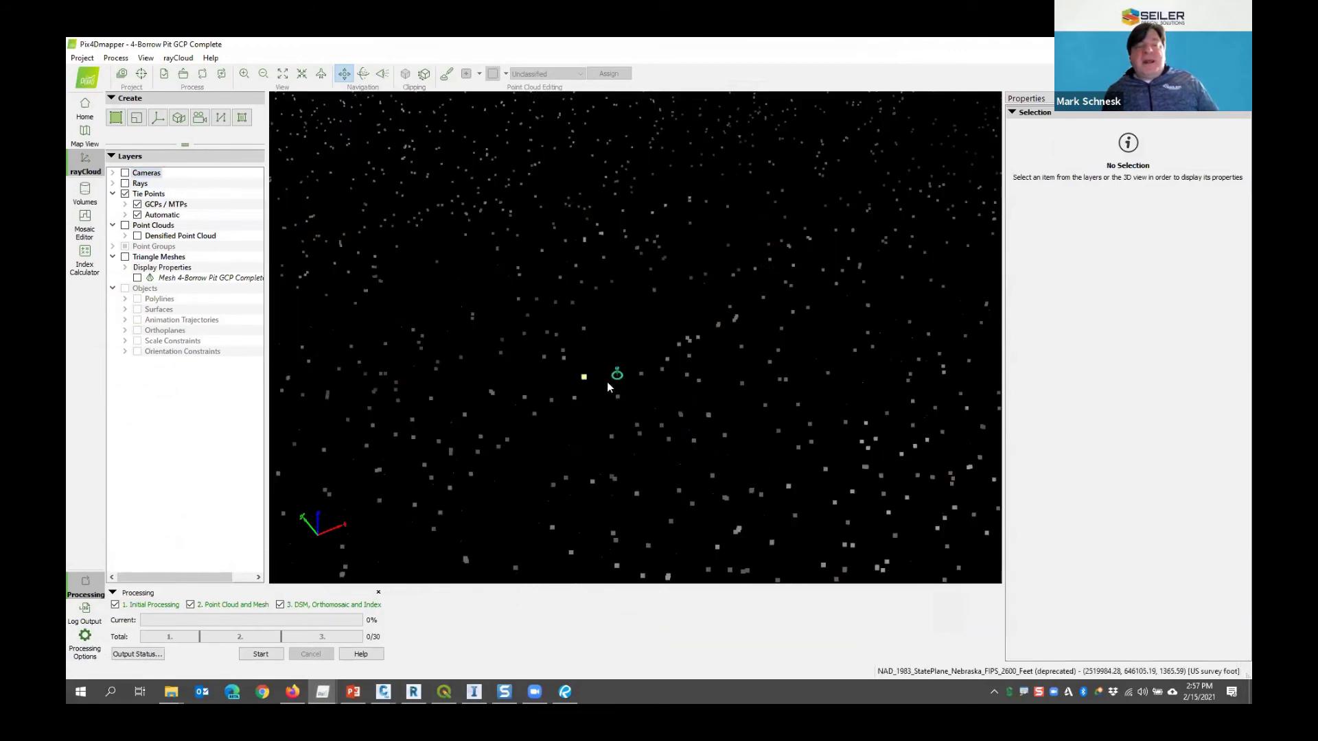
scroll(615, 376, "down", 8)
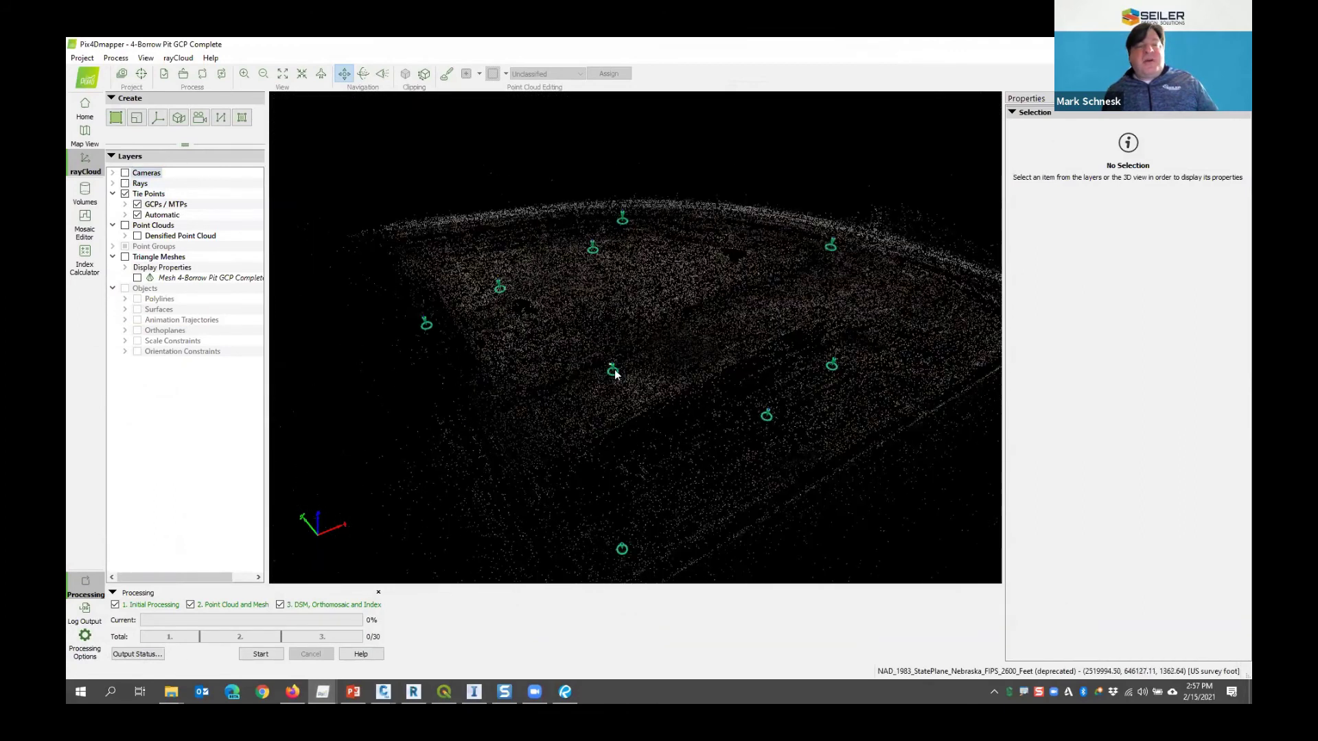
left_click_drag(656, 448, 829, 463)
left_click_drag(584, 287, 612, 297)
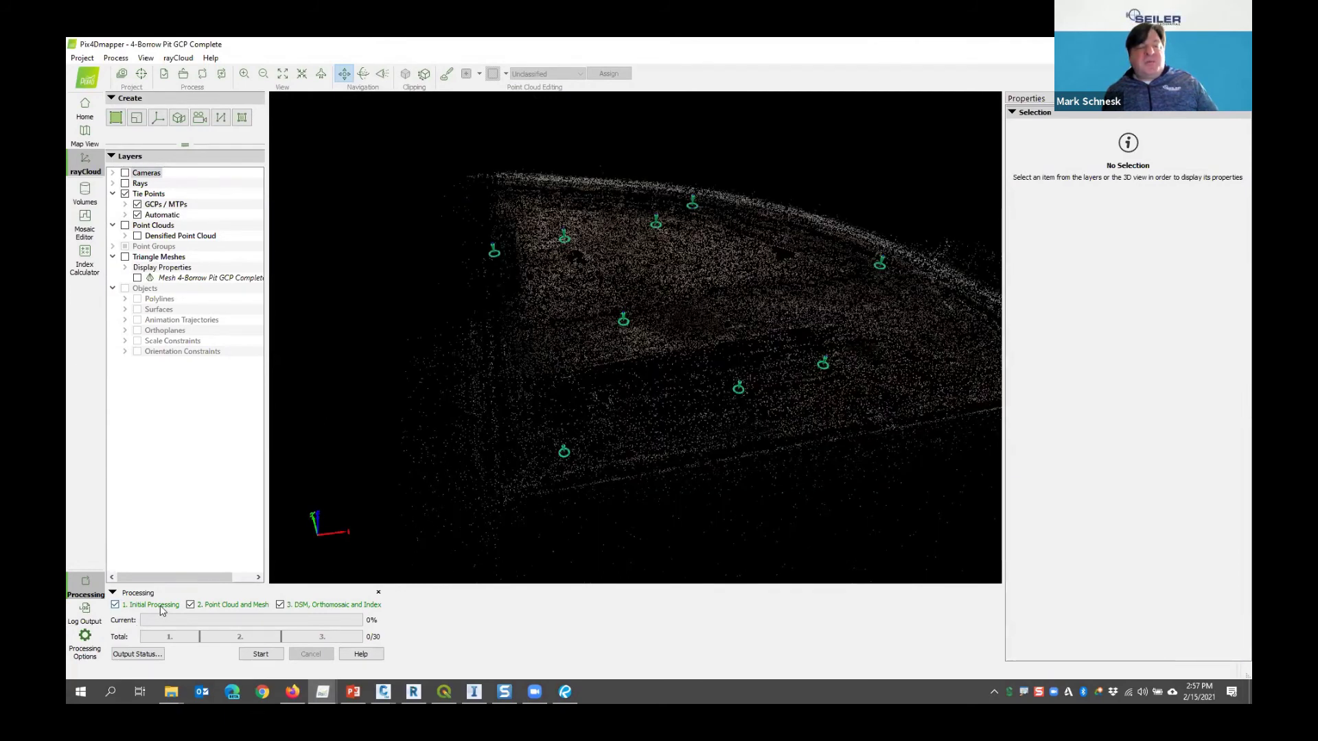
Show the densified point cloud and examine the field surface up close
left_click(125, 226)
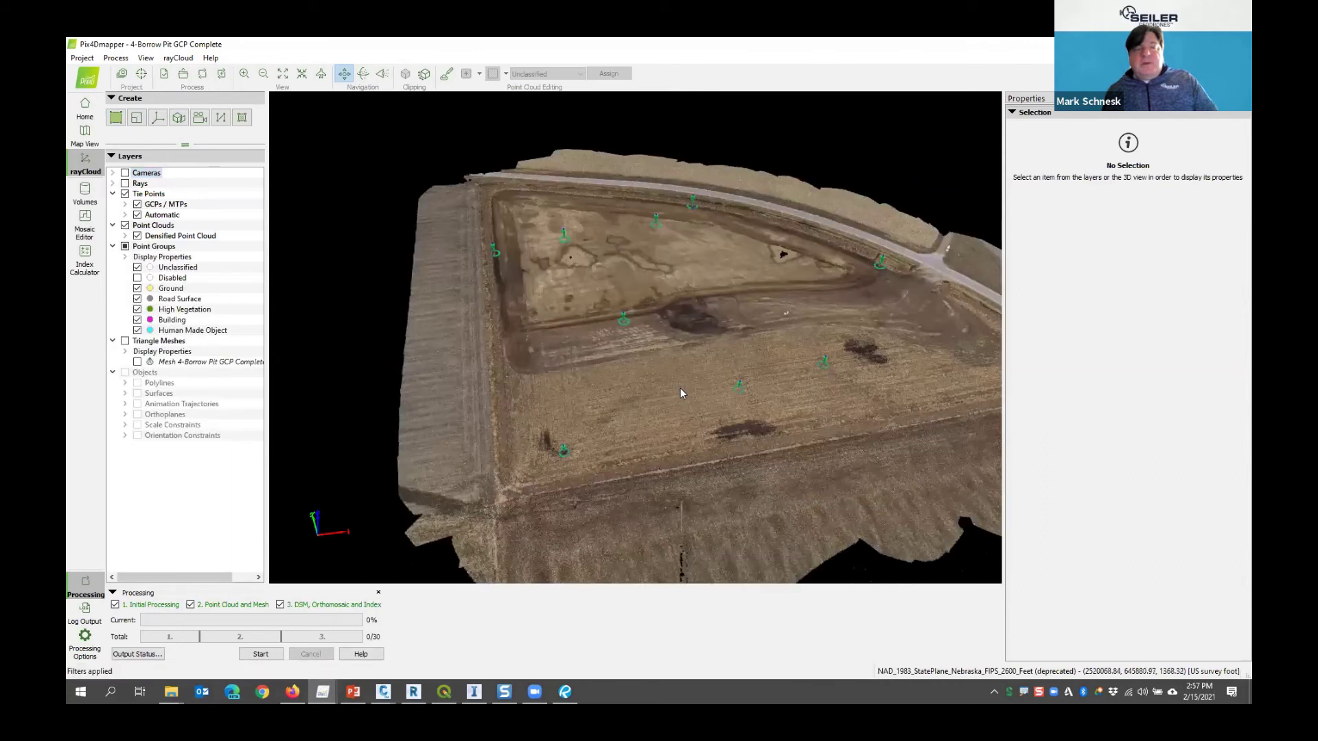
scroll(681, 389, "up", 8)
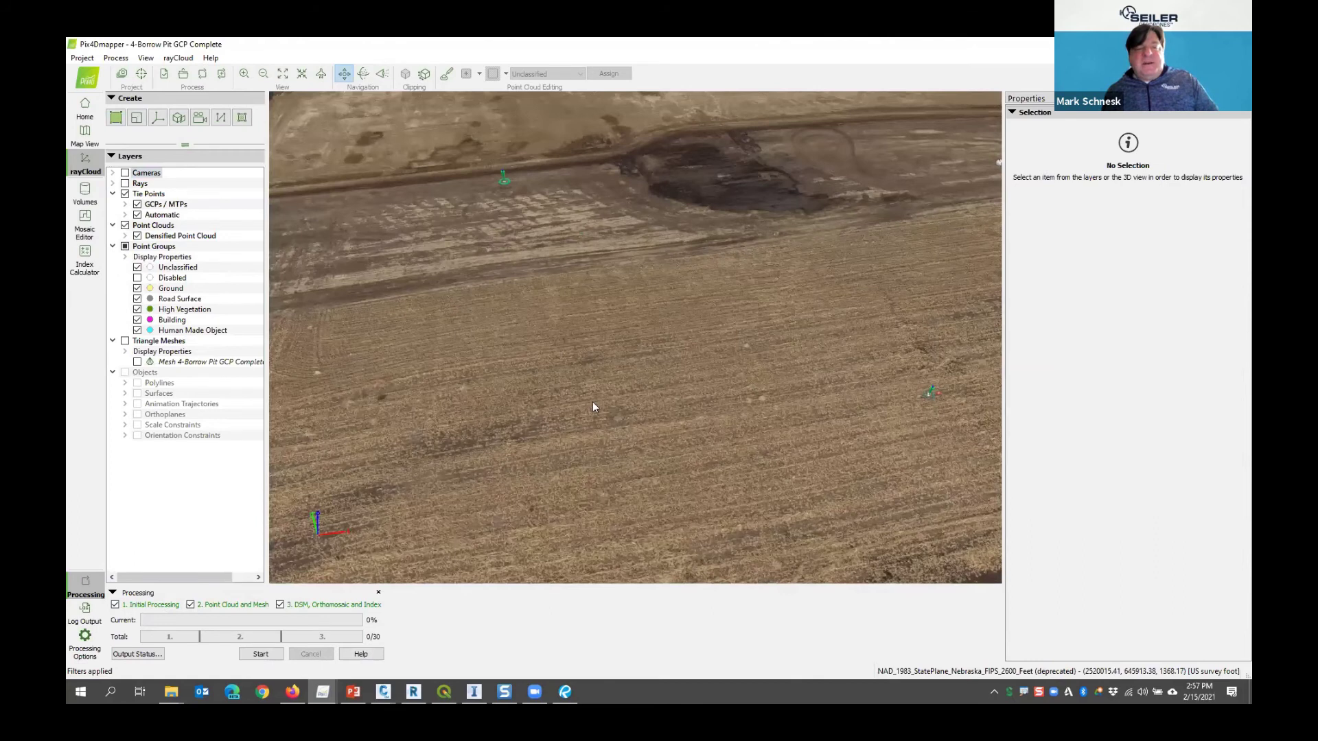
left_click_drag(591, 402, 513, 512)
scroll(526, 419, "up", 5)
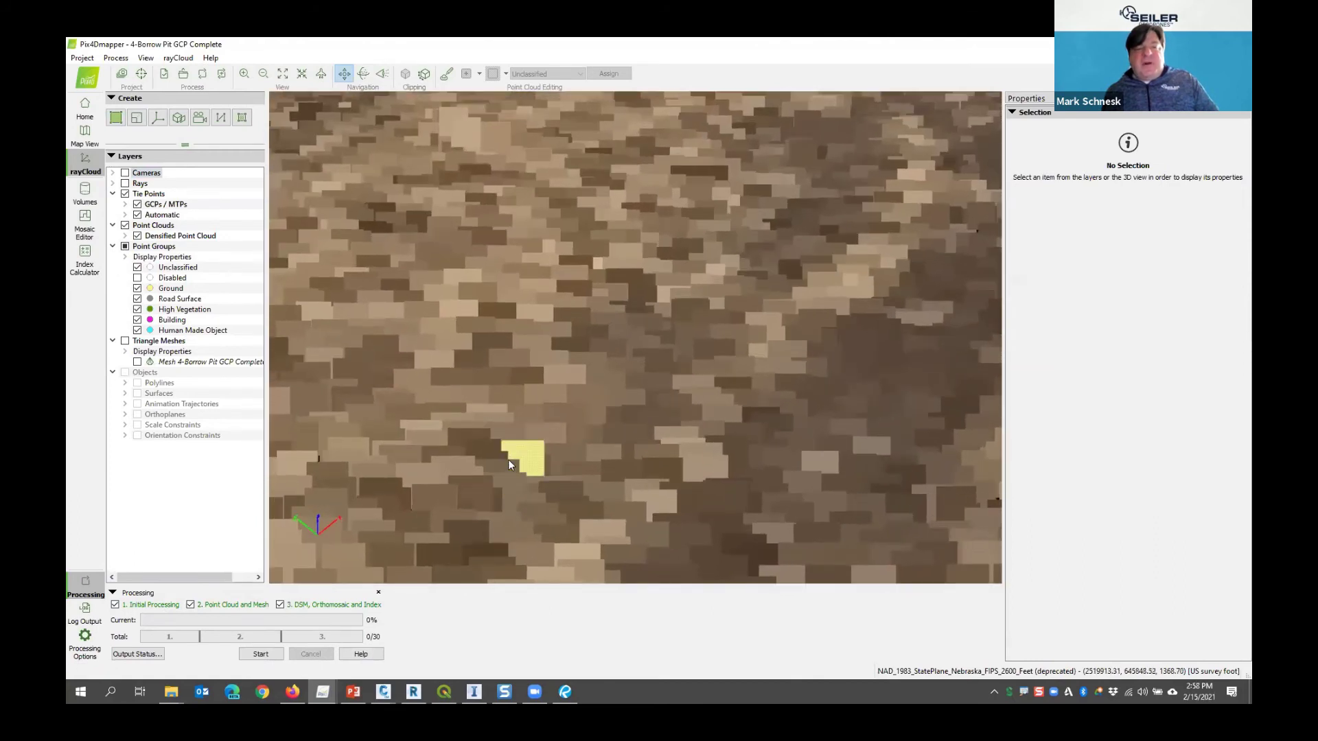
scroll(508, 458, "down", 3)
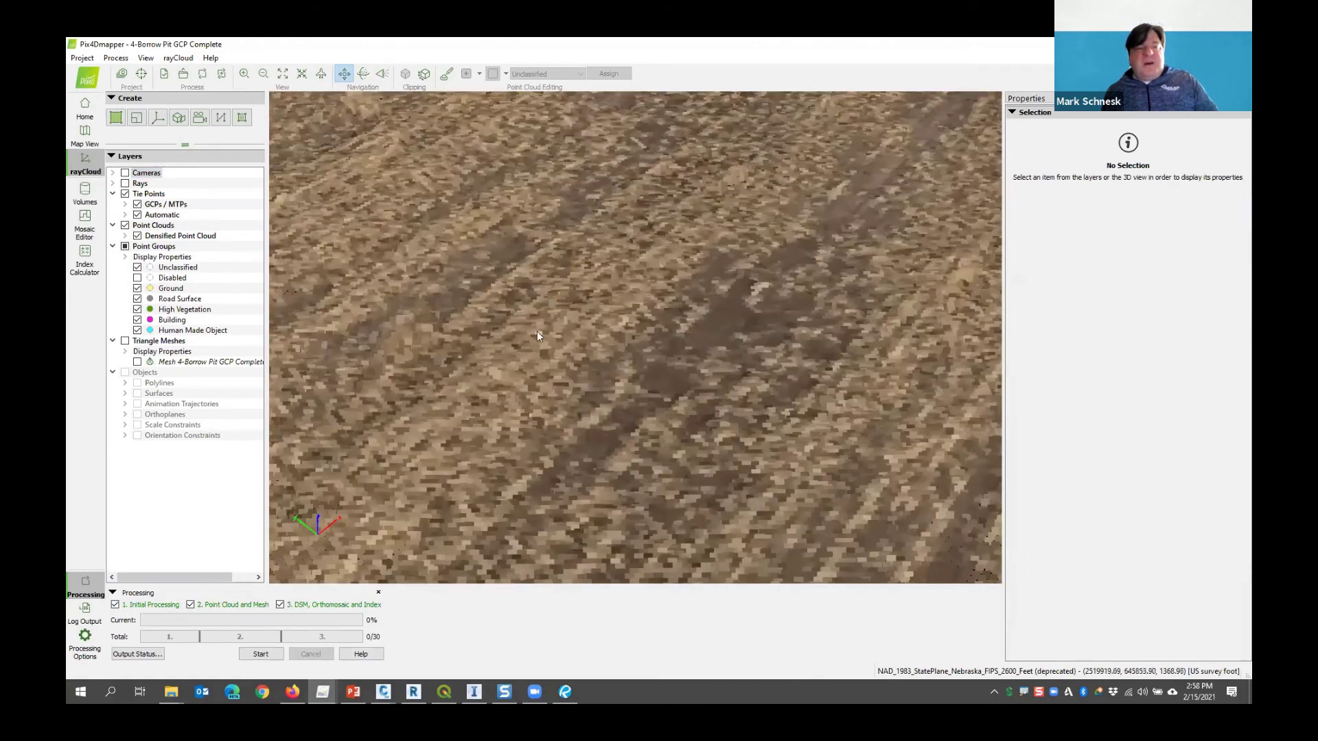
Reduce the point size in the display properties of the densified point cloud
left_click(125, 236)
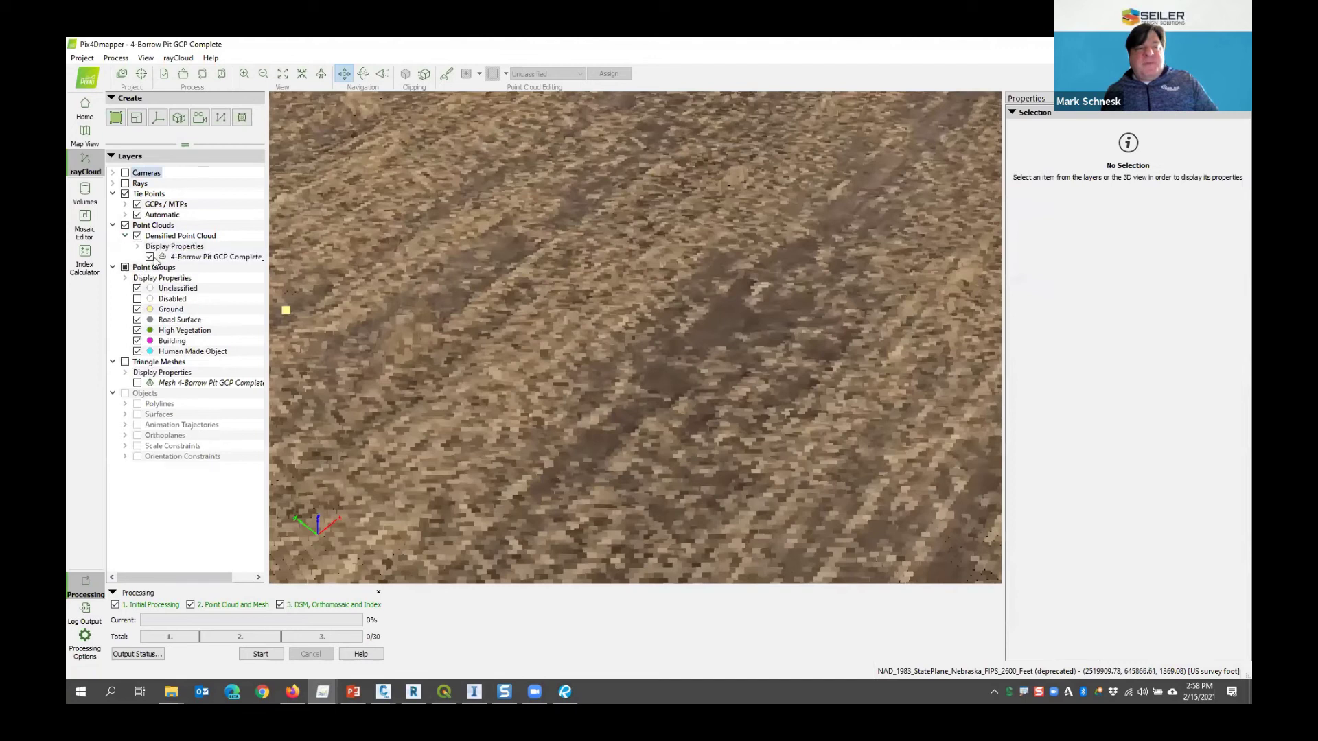
left_click(138, 247)
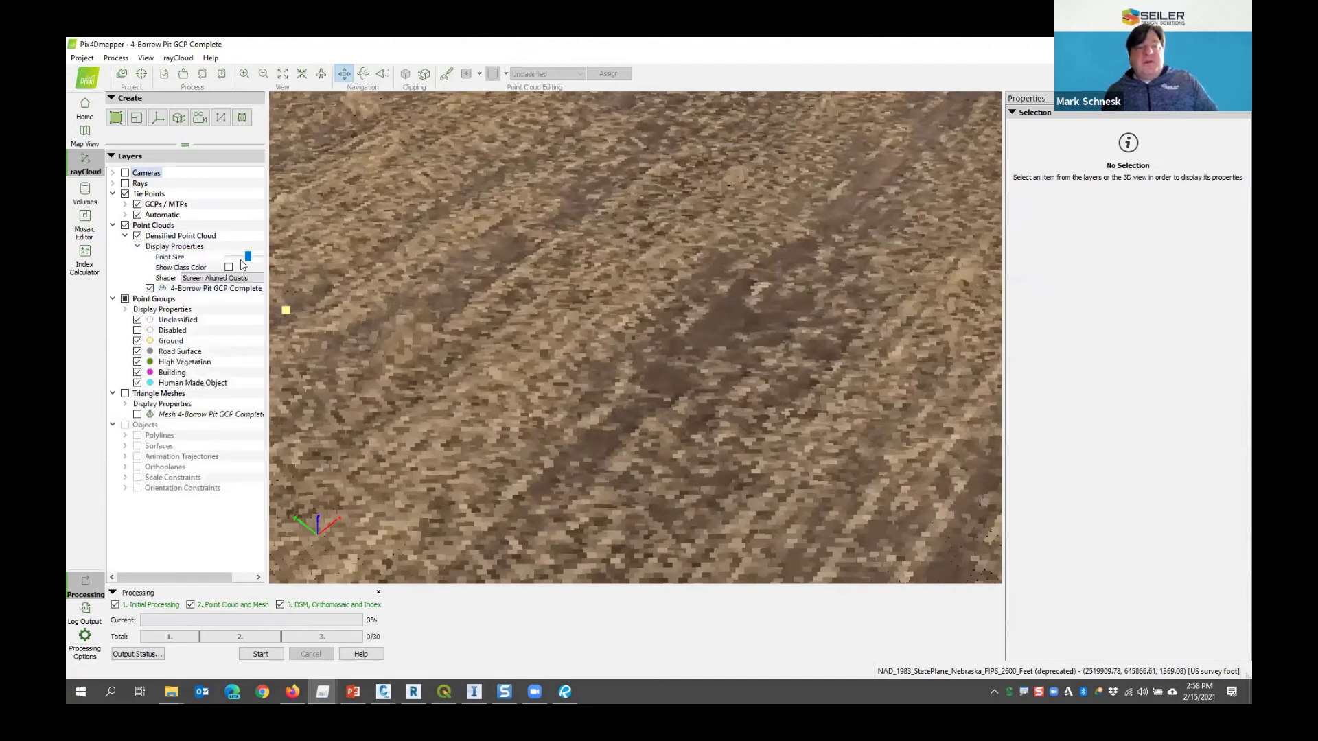
key("Page_Down")
scroll(603, 302, "up", 2)
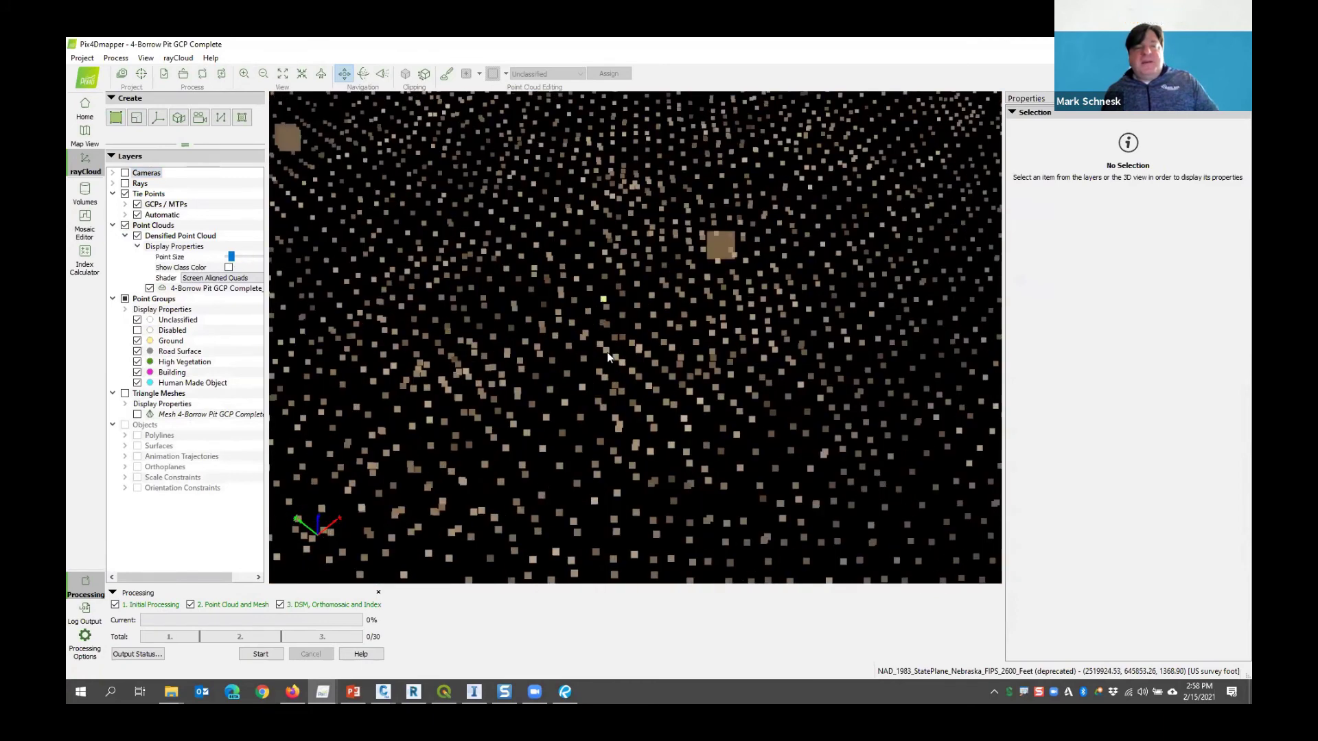
Examine the point spacing of the densified point cloud up close and its coverage across the whole site
scroll(519, 369, "down", 5)
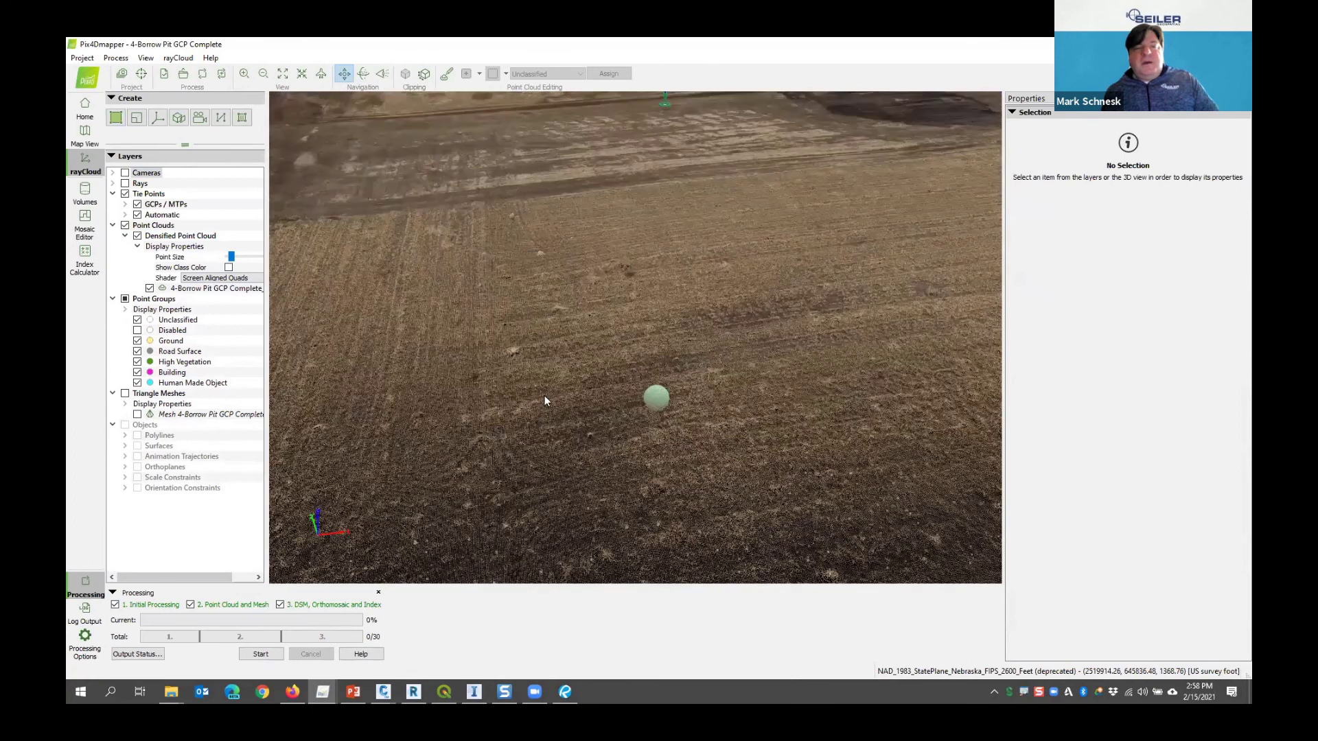
scroll(545, 398, "up", 5)
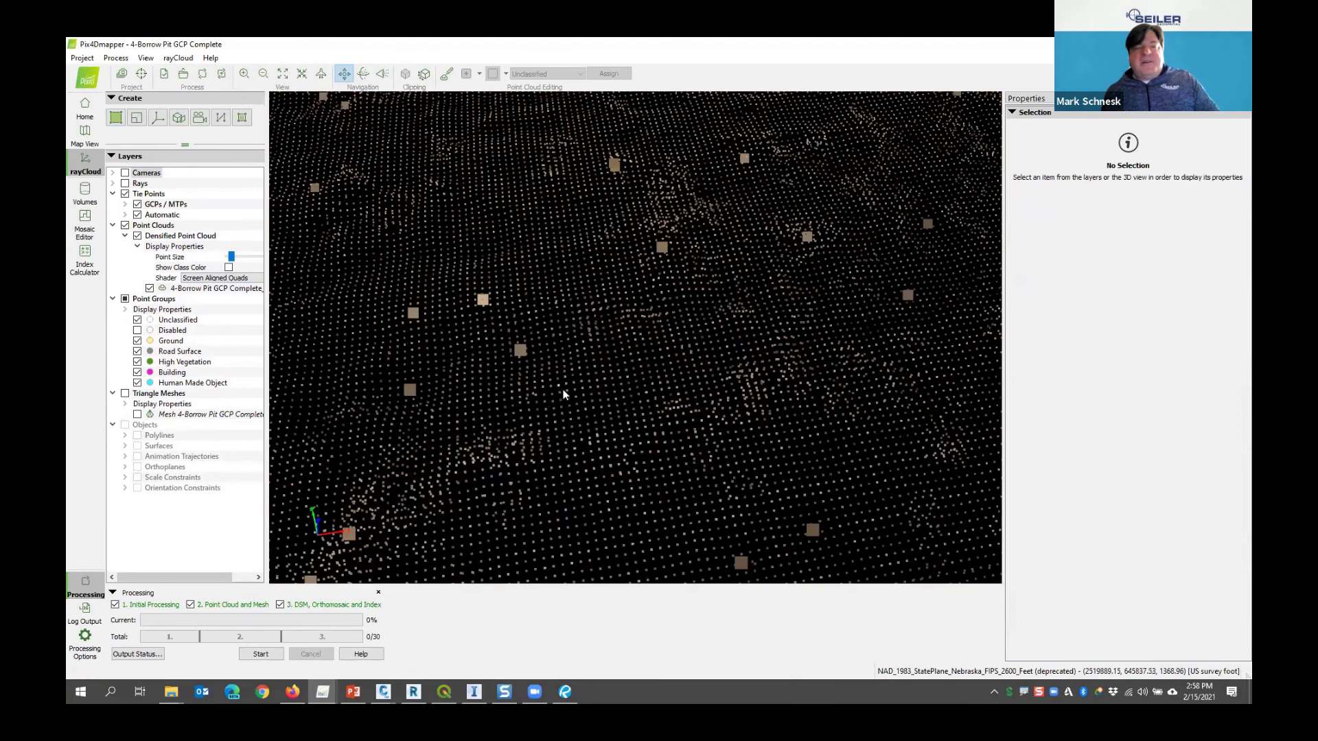
scroll(550, 376, "up", 3)
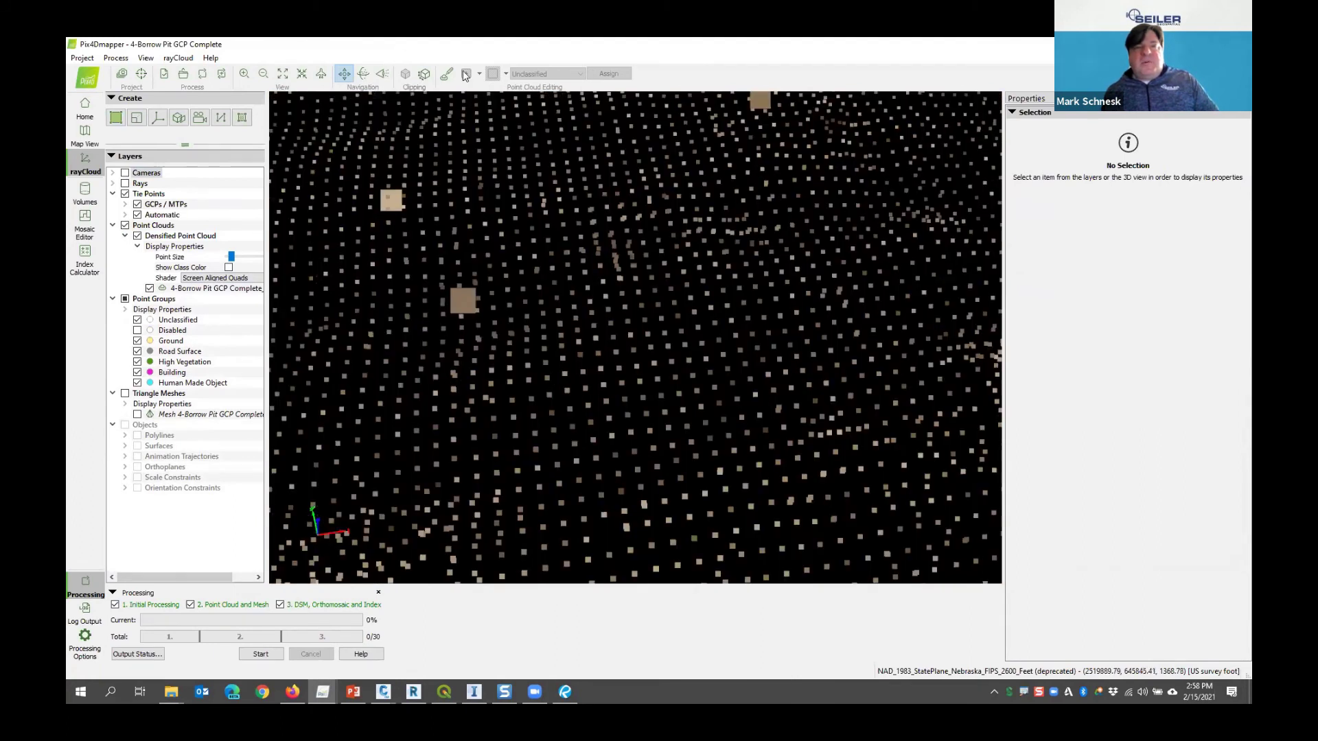
scroll(590, 415, "down", 3)
scroll(594, 425, "down", 6)
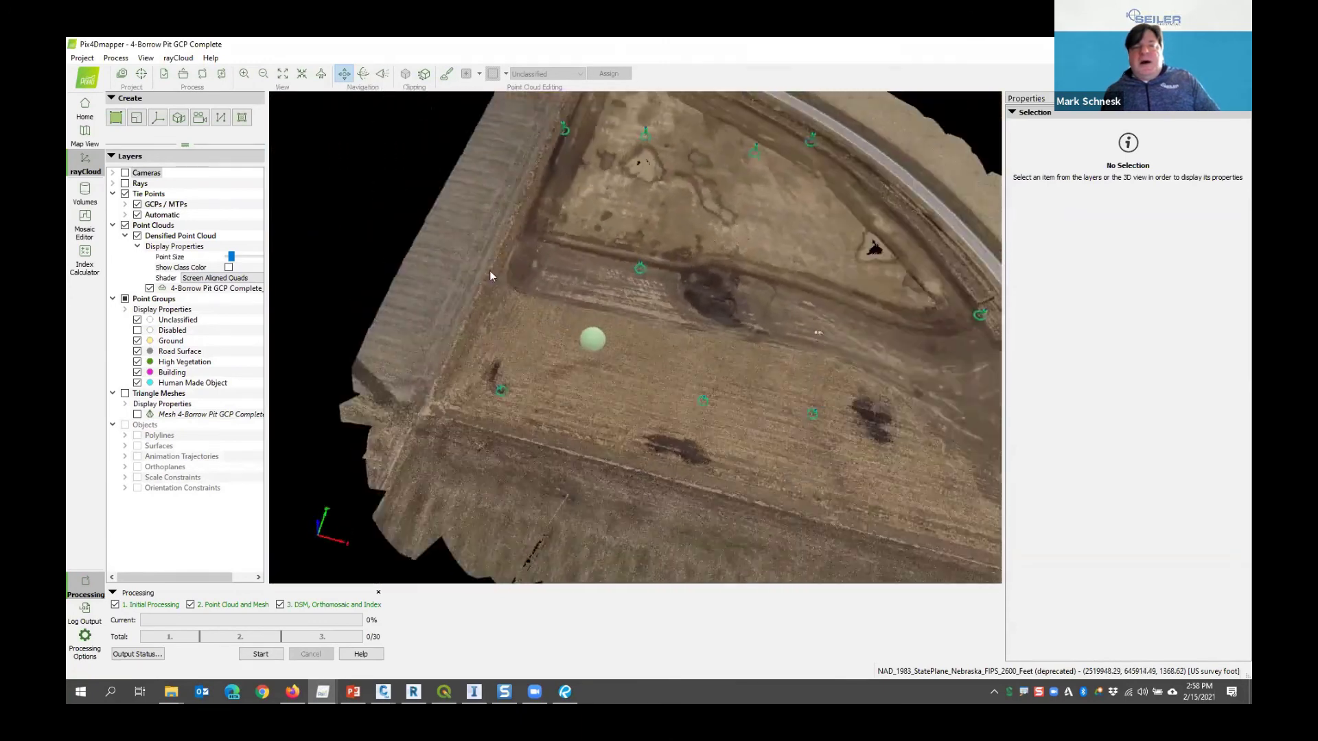
left_click_drag(490, 276, 826, 371)
scroll(826, 371, "up", 5)
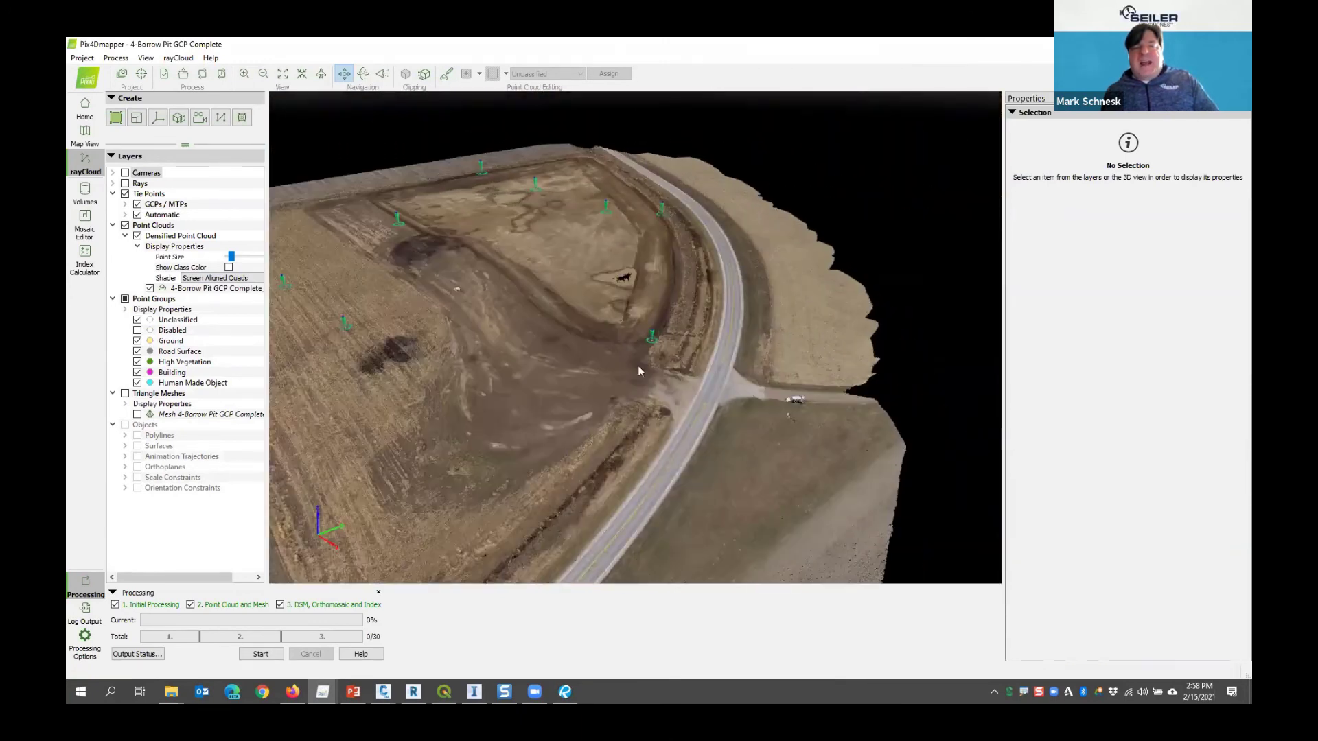
scroll(714, 391, "down", 4)
left_click_drag(619, 405, 755, 490)
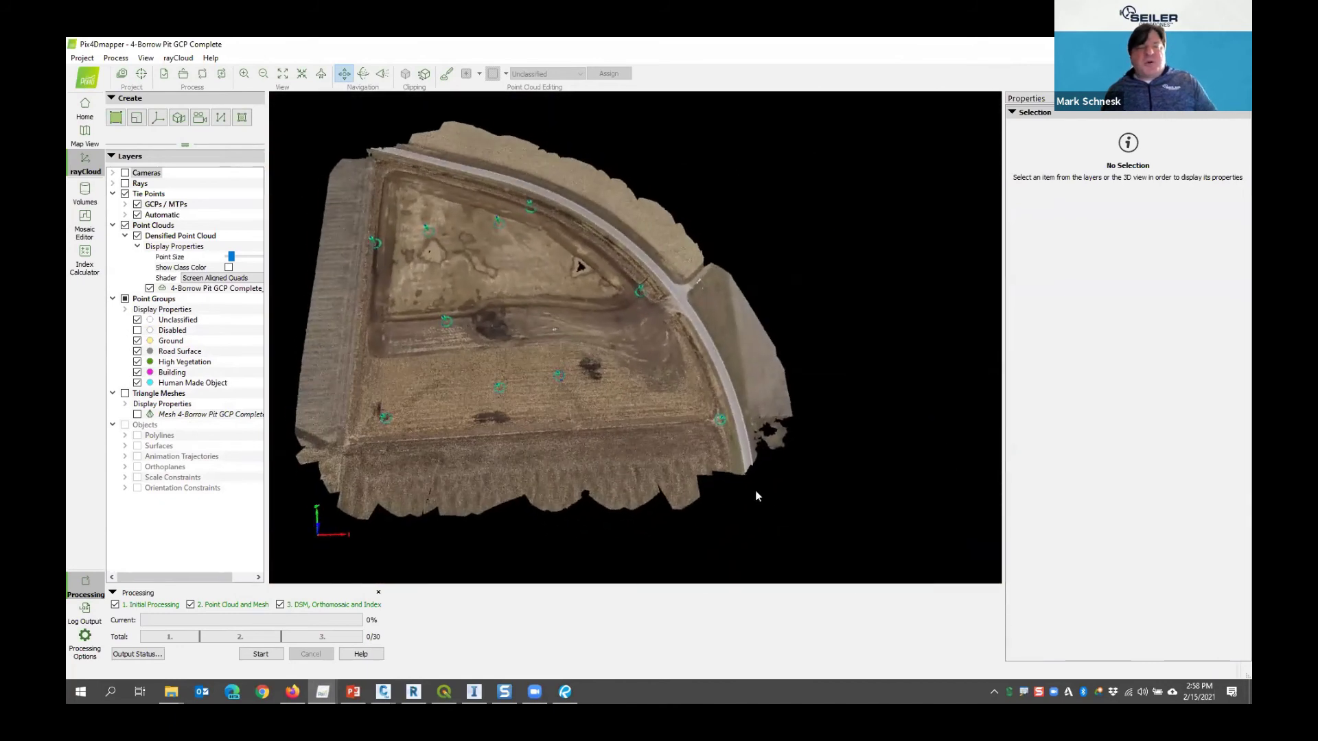
Look up the exported LAS file in the point_cloud folder under 2_densification in the project's output folder
left_click(182, 76)
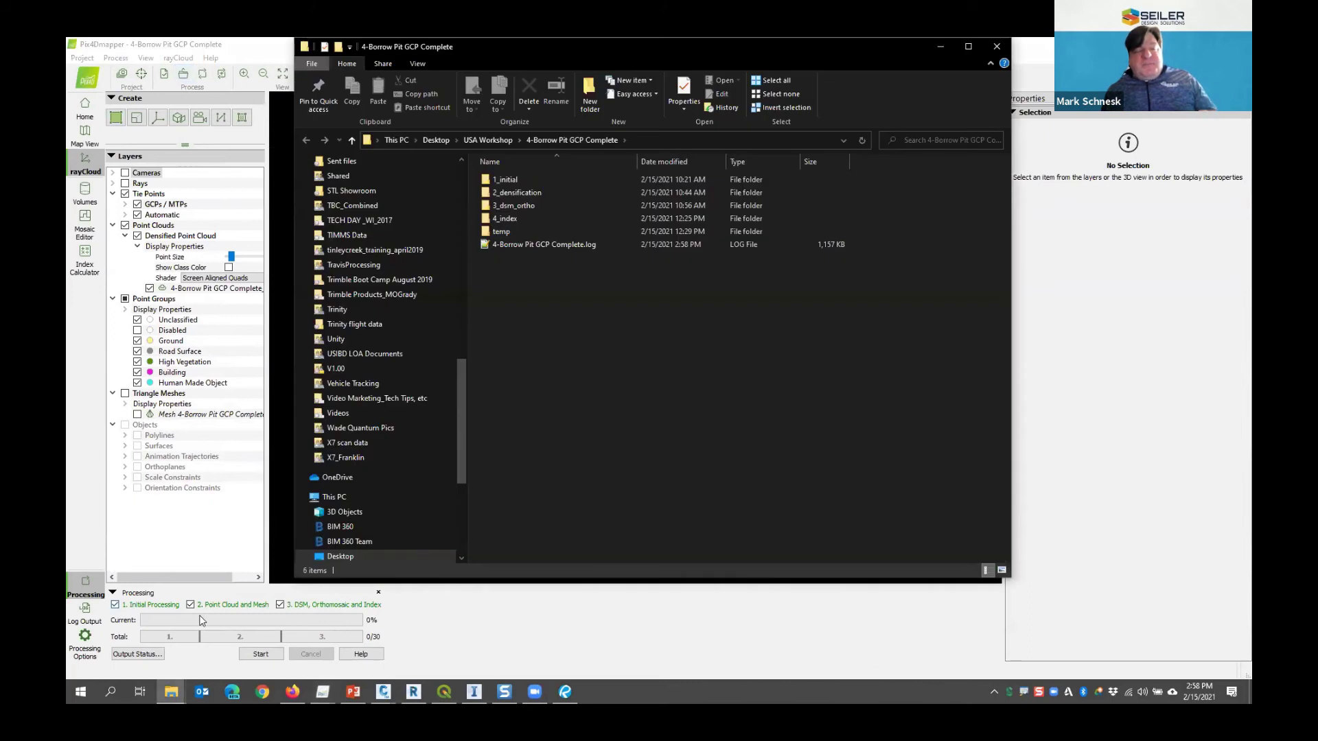
double_click(516, 193)
left_click(511, 198)
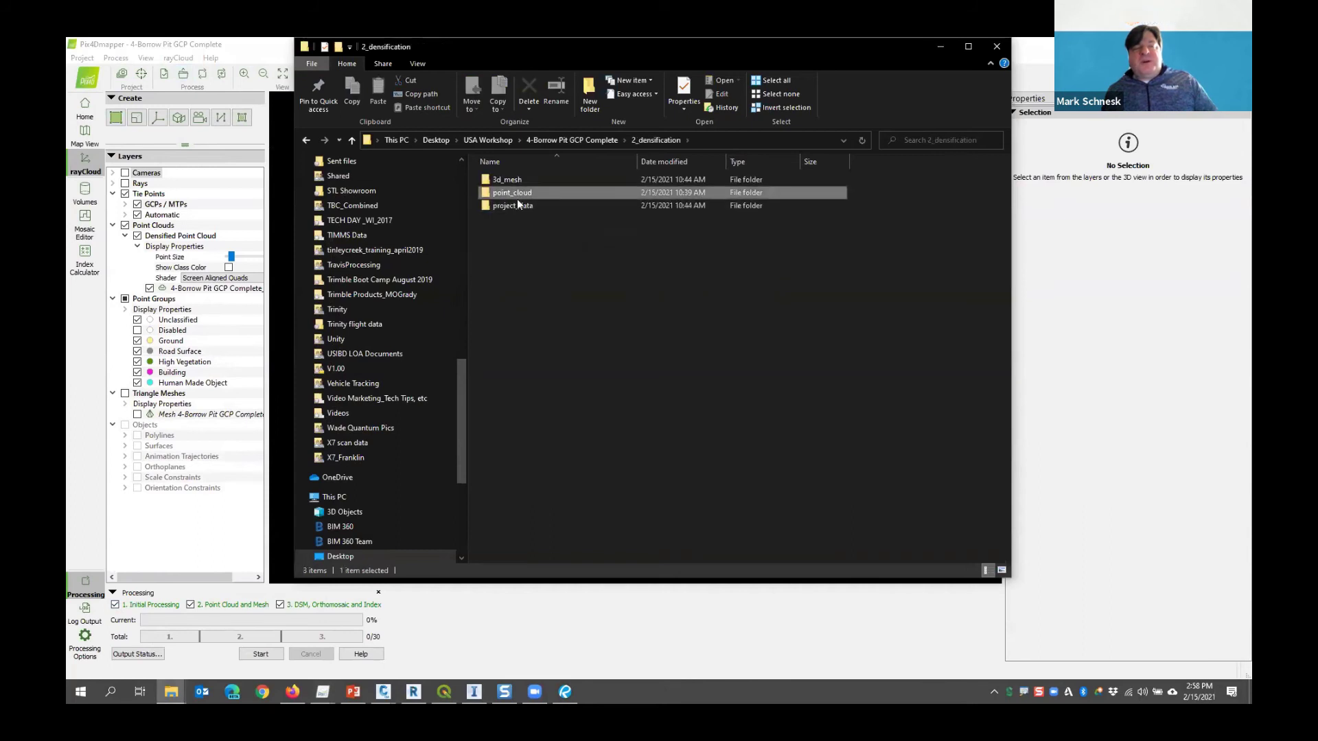
key("Return")
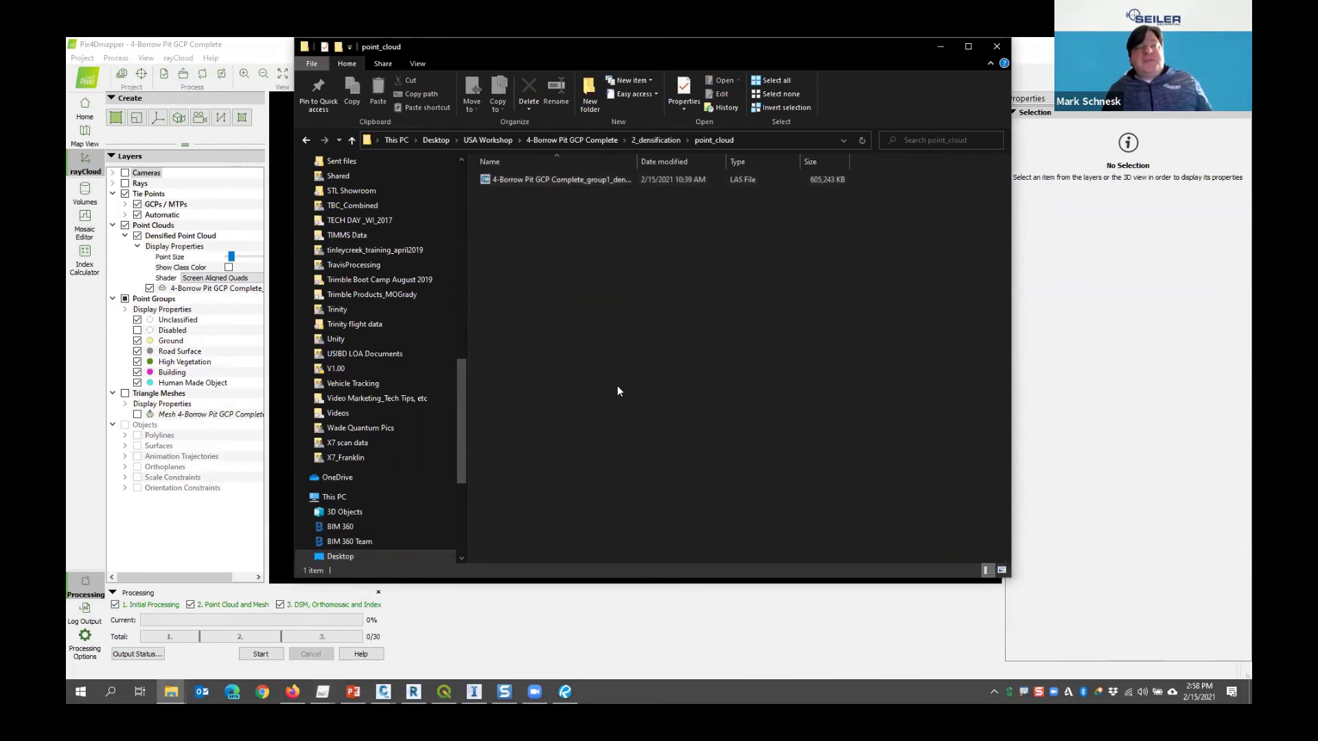
left_click(940, 47)
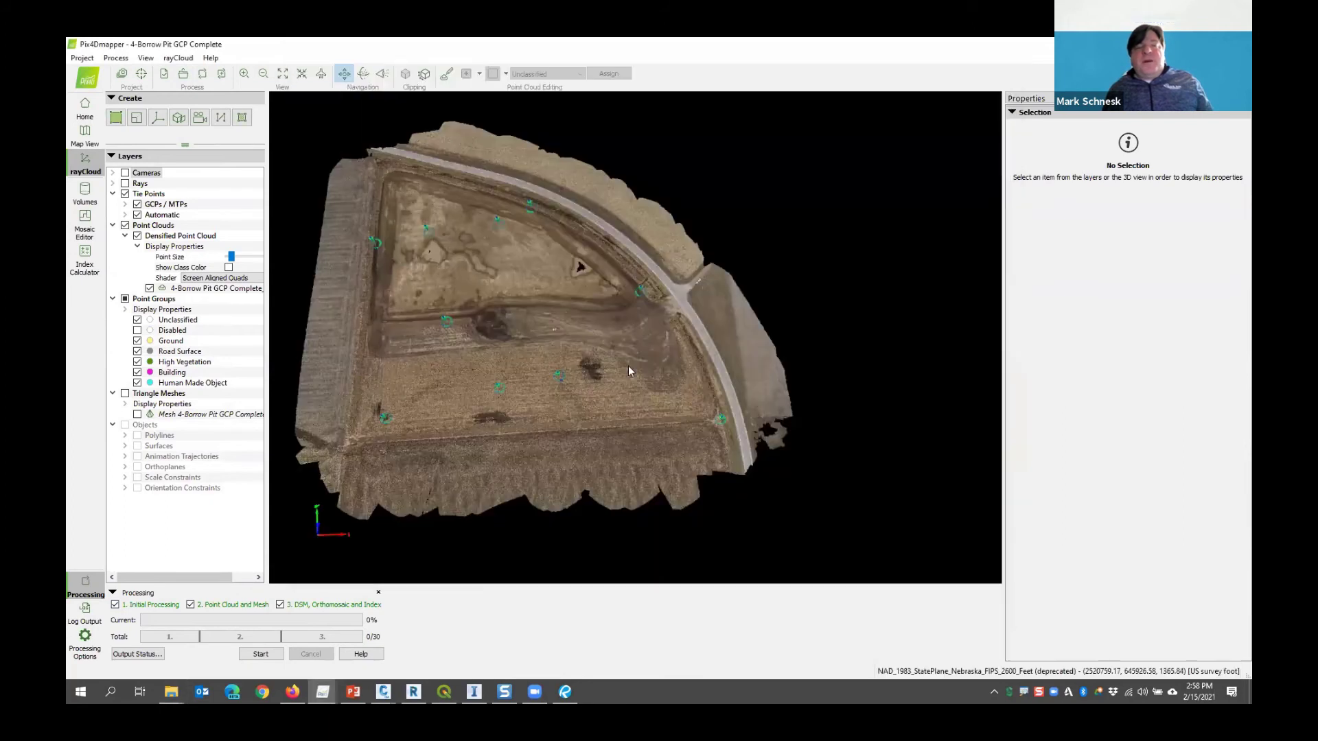
Turn on the Disabled point group and hide the Ground point group of the densified point cloud
scroll(618, 323, "up", 5)
scroll(687, 295, "down", 5)
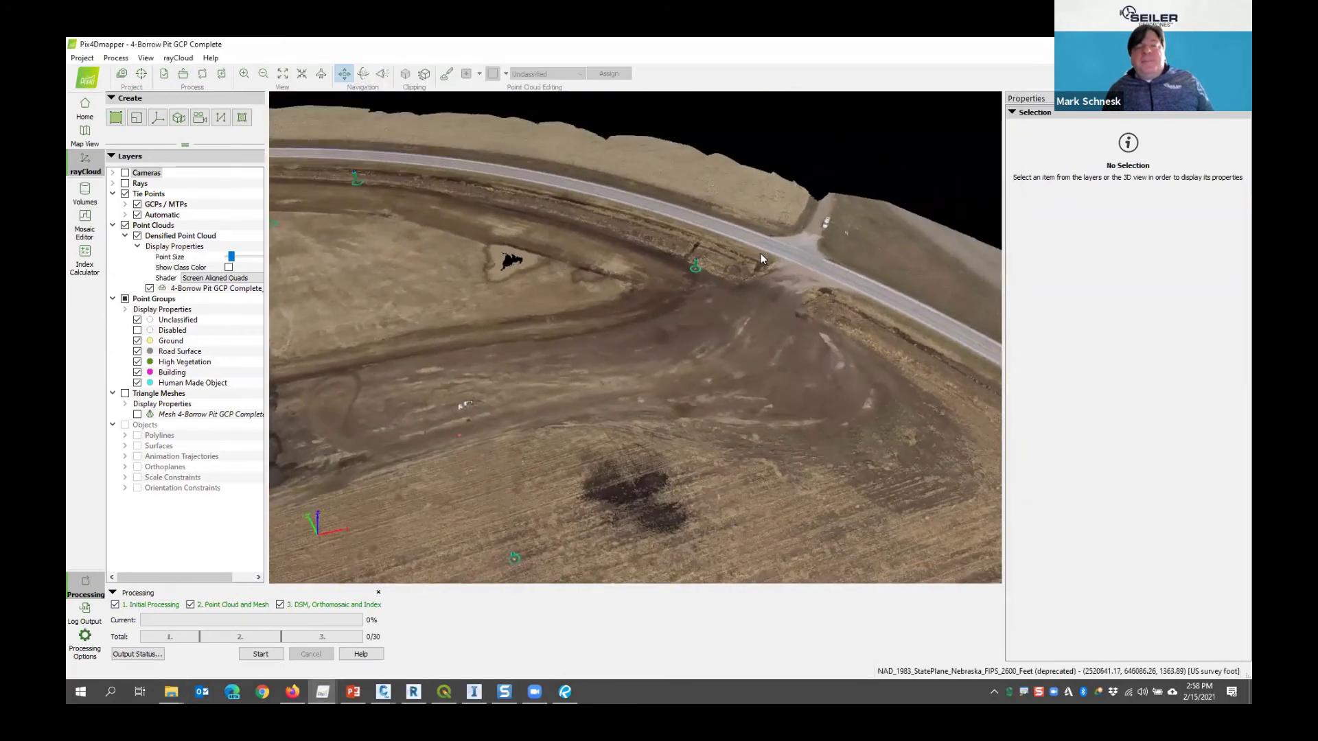
scroll(624, 368, "down", 5)
left_click_drag(625, 368, 638, 287)
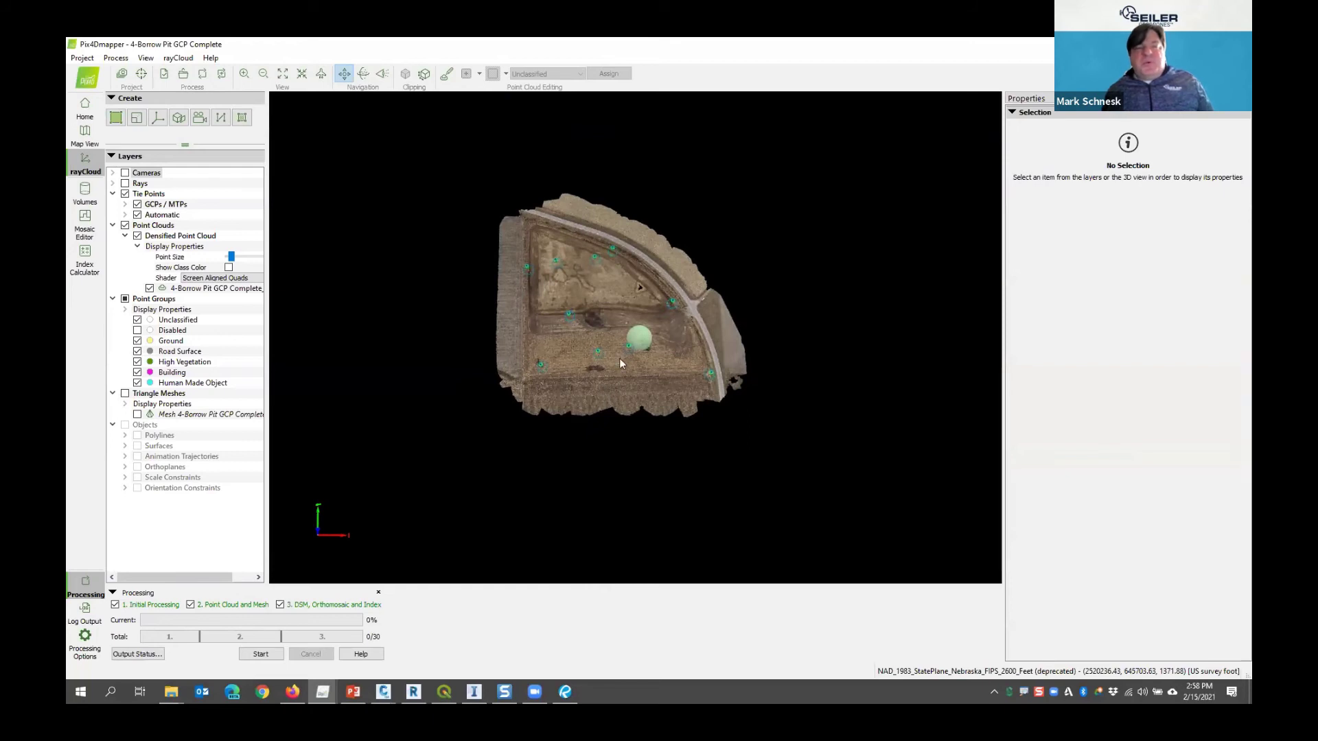
scroll(619, 358, "up", 2)
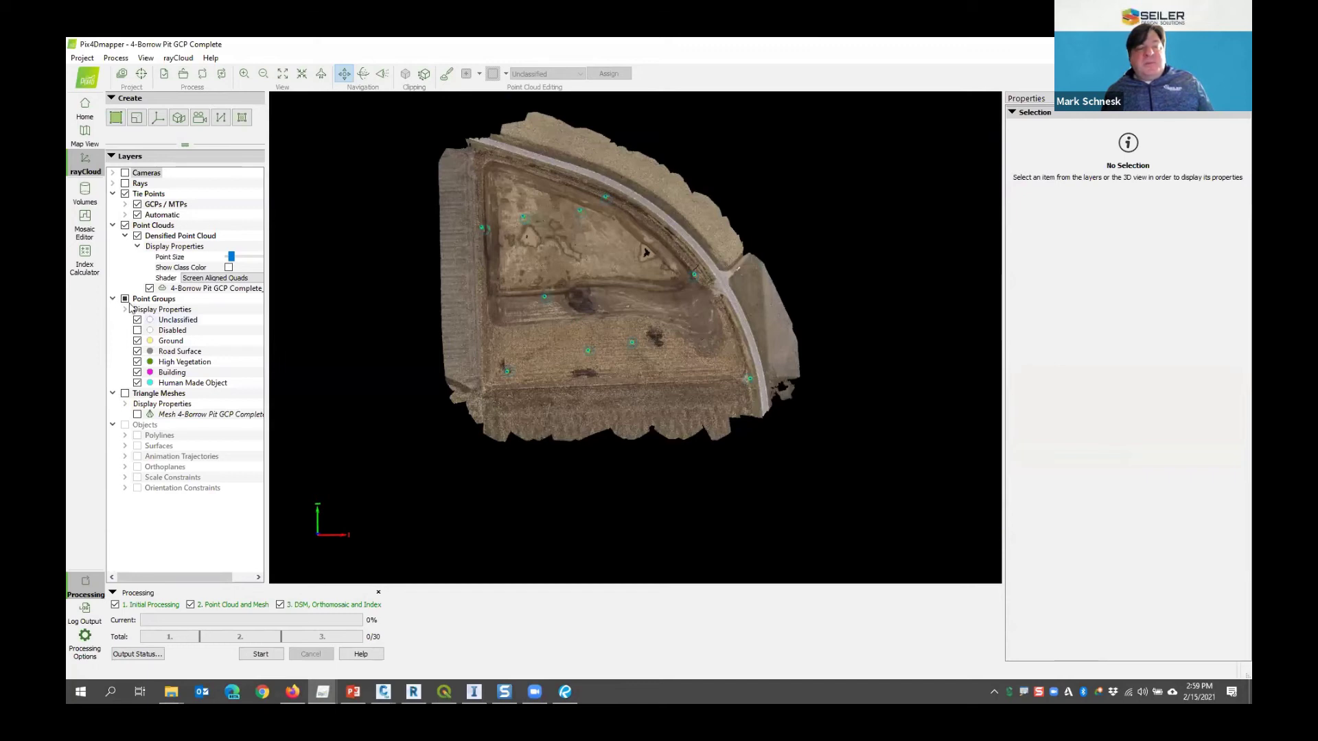
left_click(136, 322)
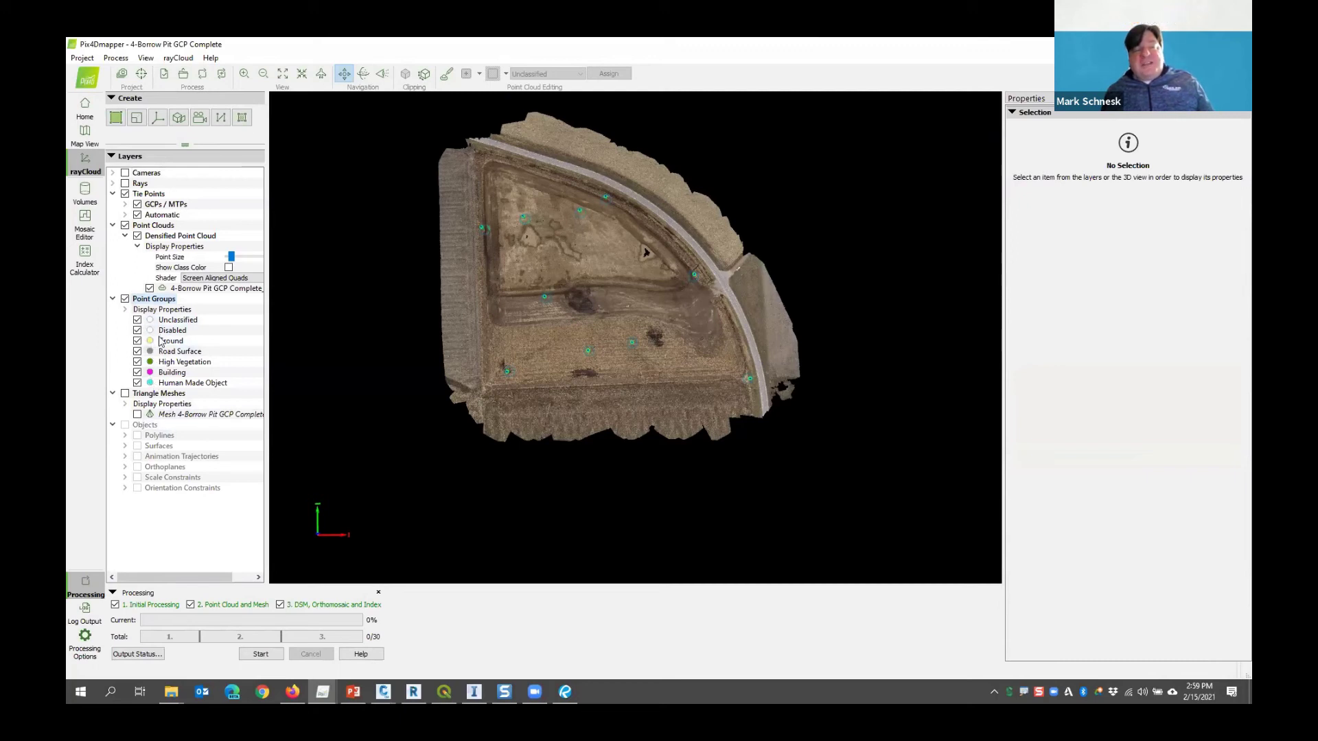
left_click(137, 341)
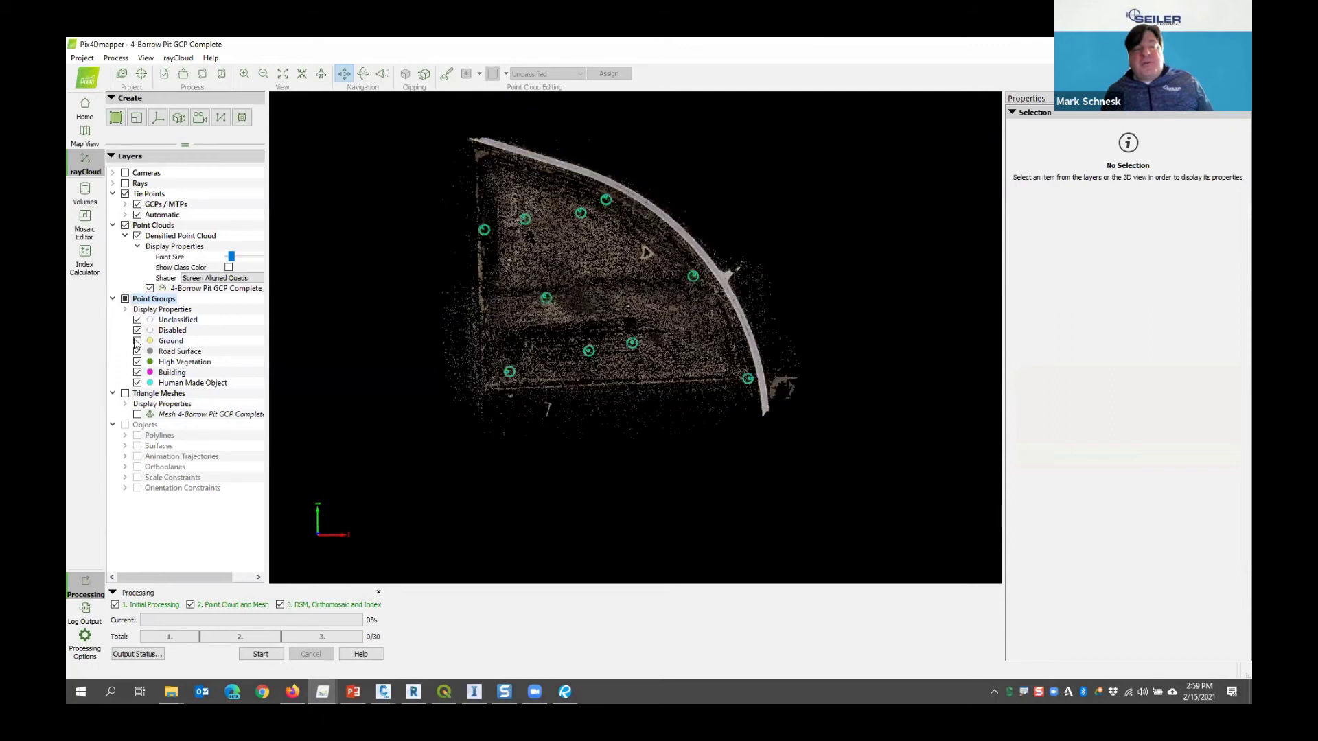
Hide the tie points, and inspect the remaining non-ground points along the road and the field edges
left_click(125, 194)
left_click_drag(576, 275, 589, 281)
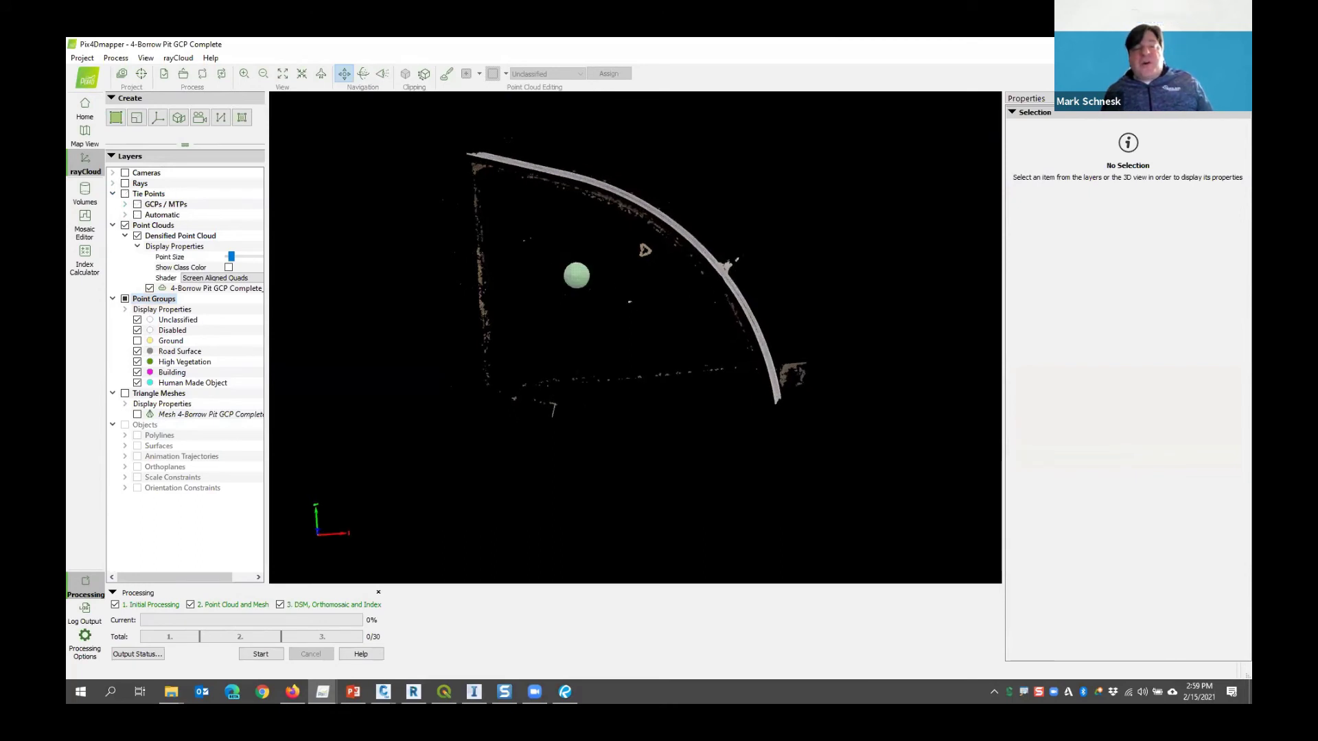
scroll(456, 237, "up", 5)
scroll(480, 261, "up", 3)
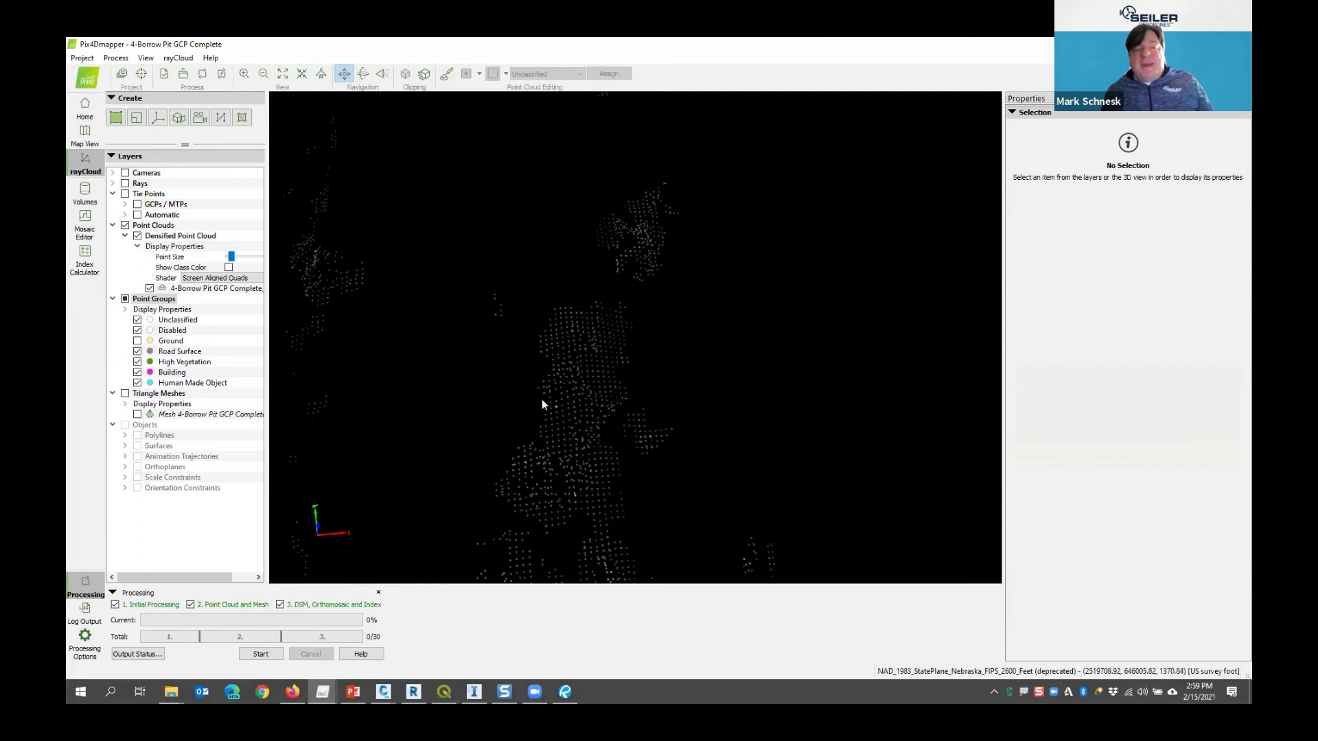
left_click_drag(510, 378, 601, 376)
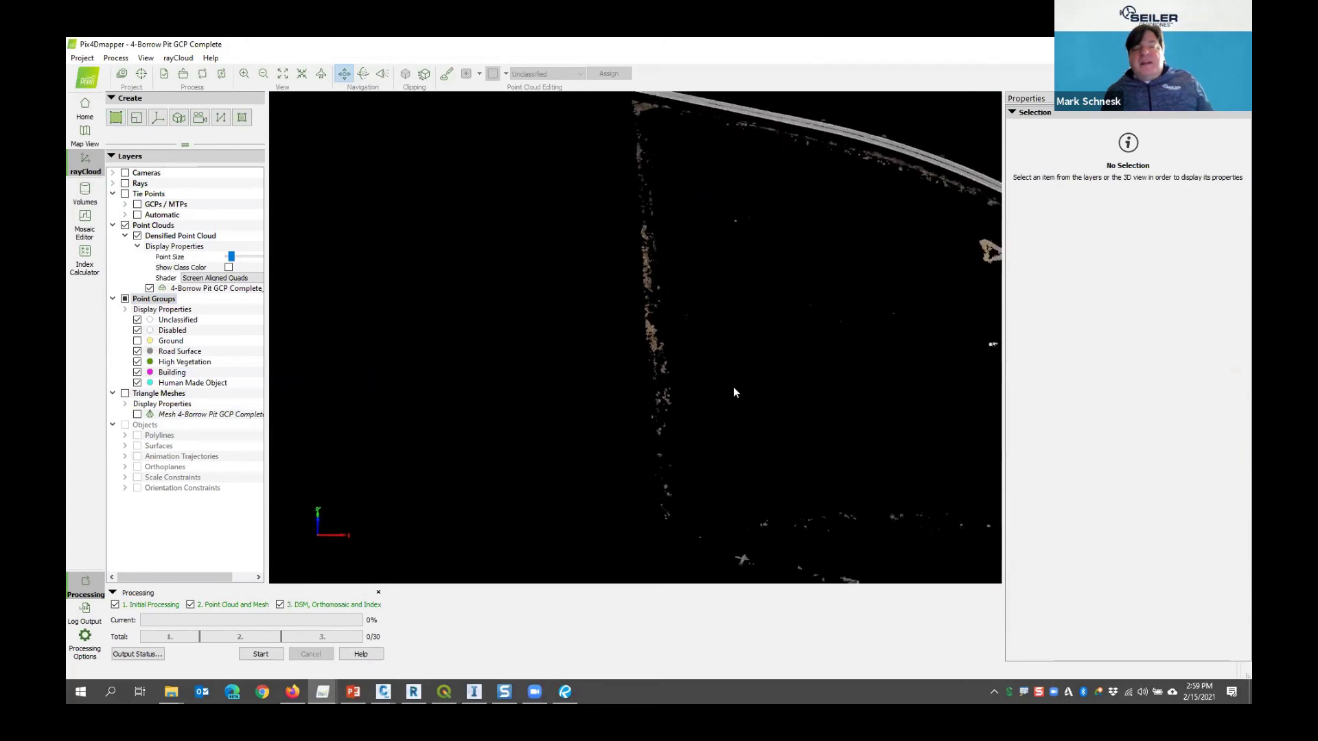
scroll(765, 411, "down", 3)
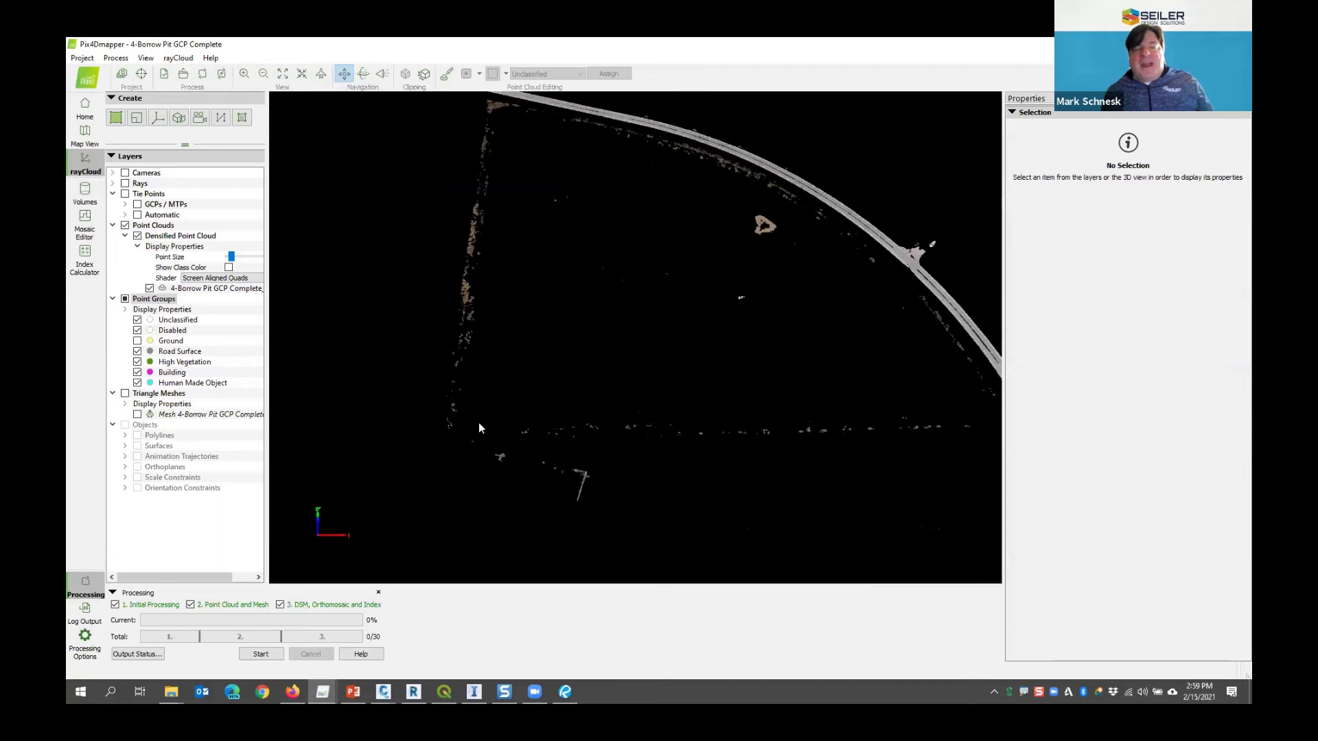
Switch the Human Made Object point group off and on to identify its points, and inspect the triangular patch near the road
left_click(137, 352)
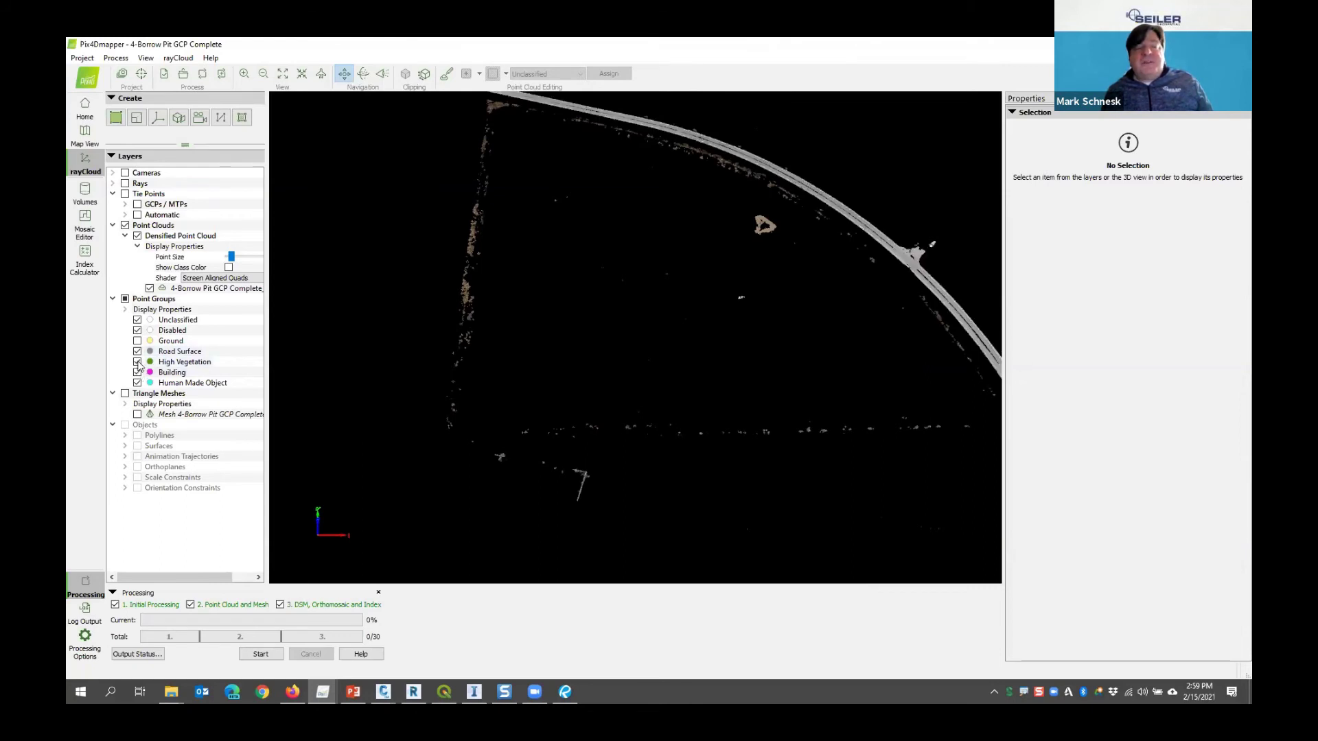
left_click(138, 383)
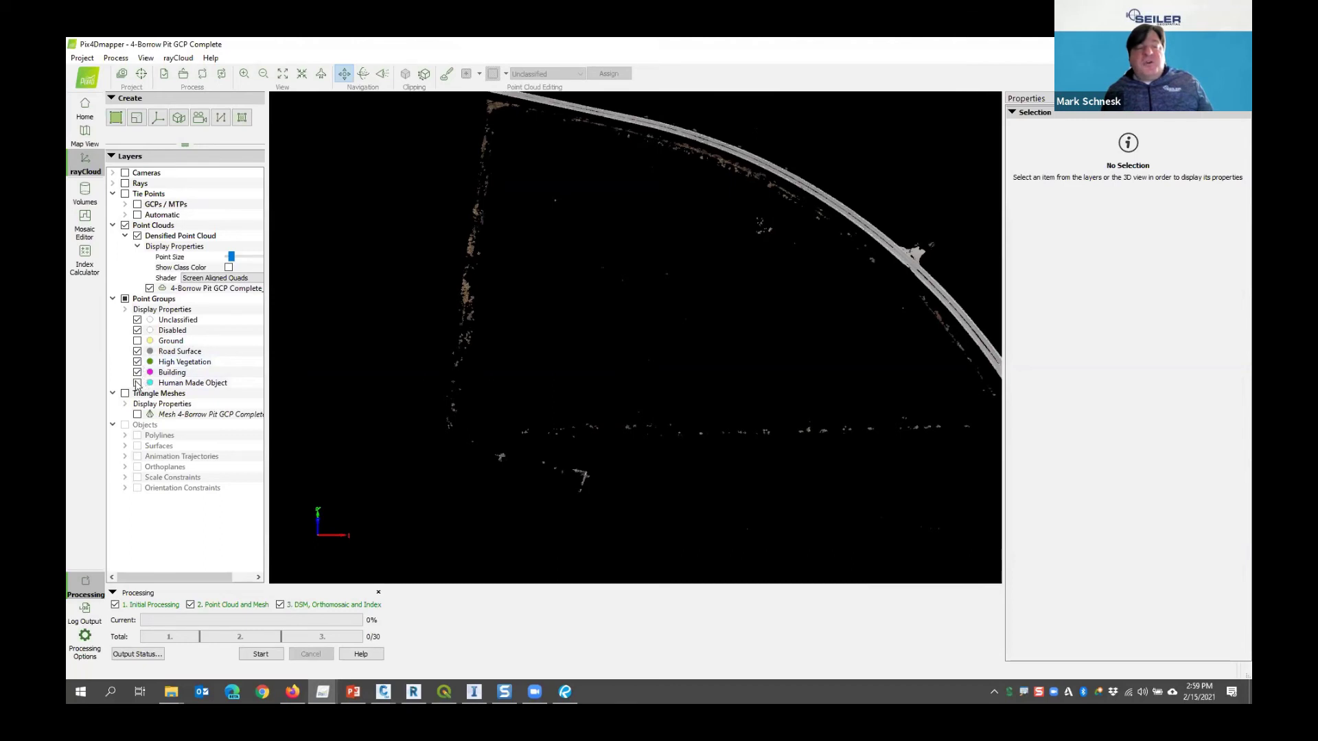
left_click(137, 383)
scroll(768, 223, "up", 2)
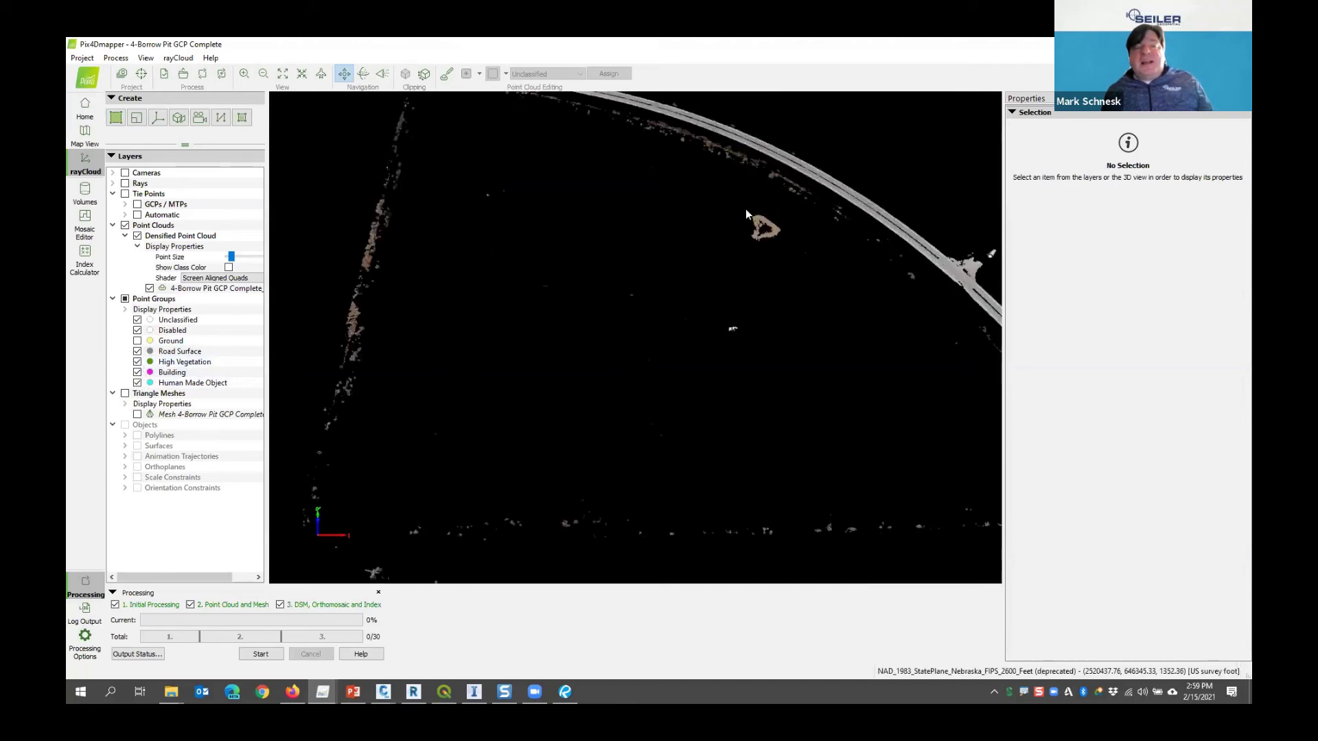
scroll(755, 227, "up", 3)
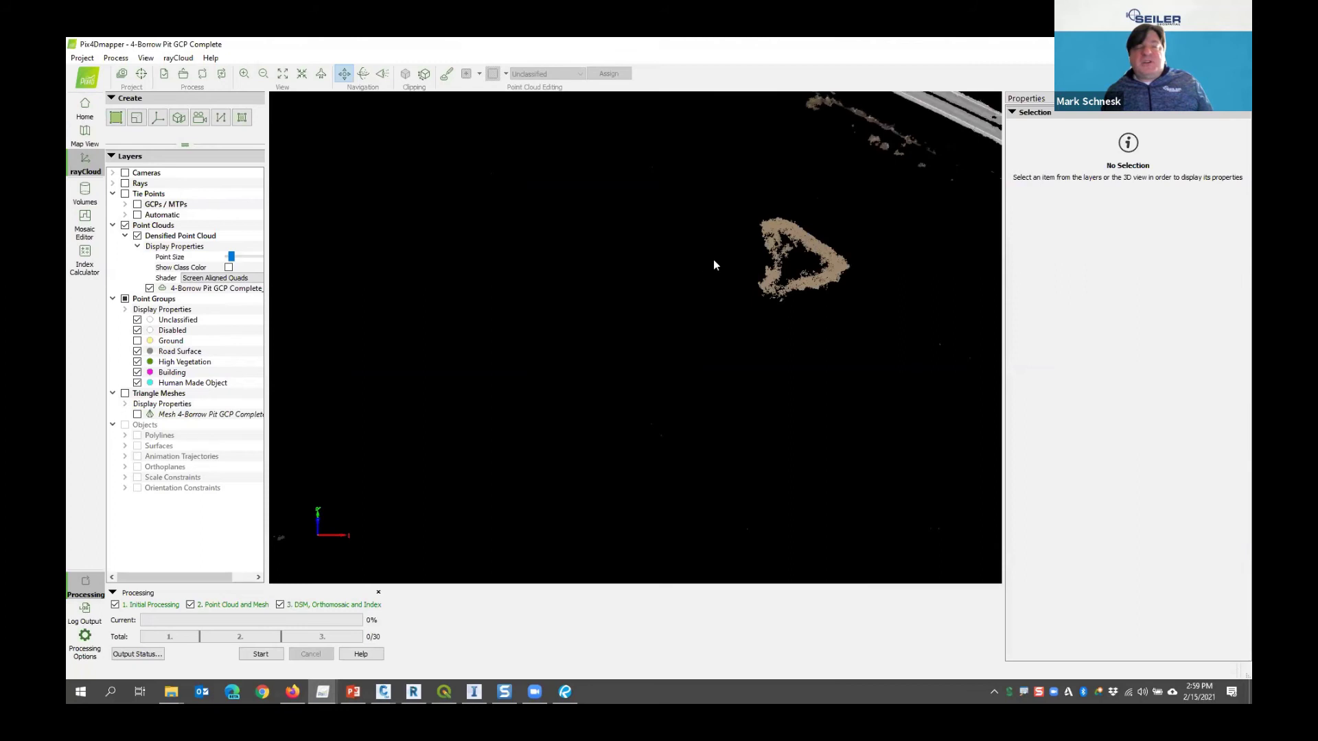
scroll(701, 292, "down", 3)
scroll(735, 293, "up", 1)
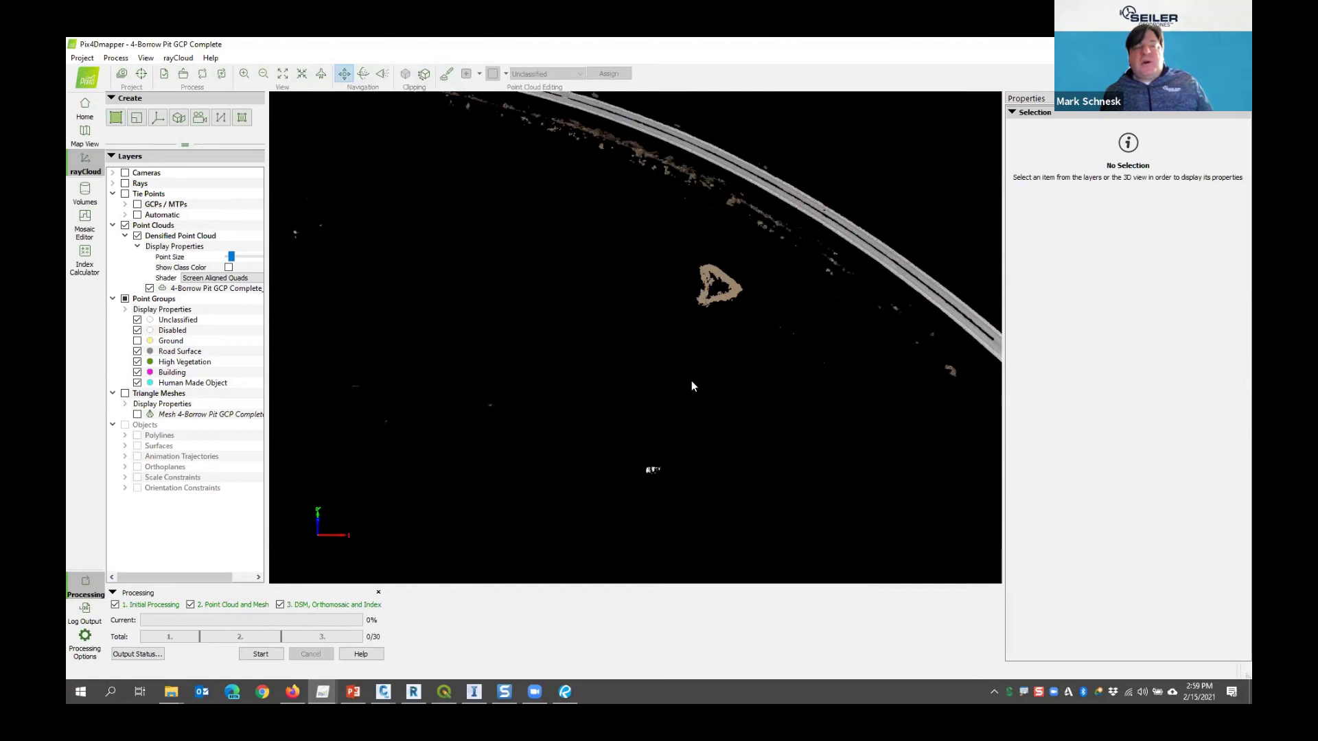
Select the triangular patch of points near the road with an editing polygon and assign it to the Ground point group
key("e")
left_click(670, 247)
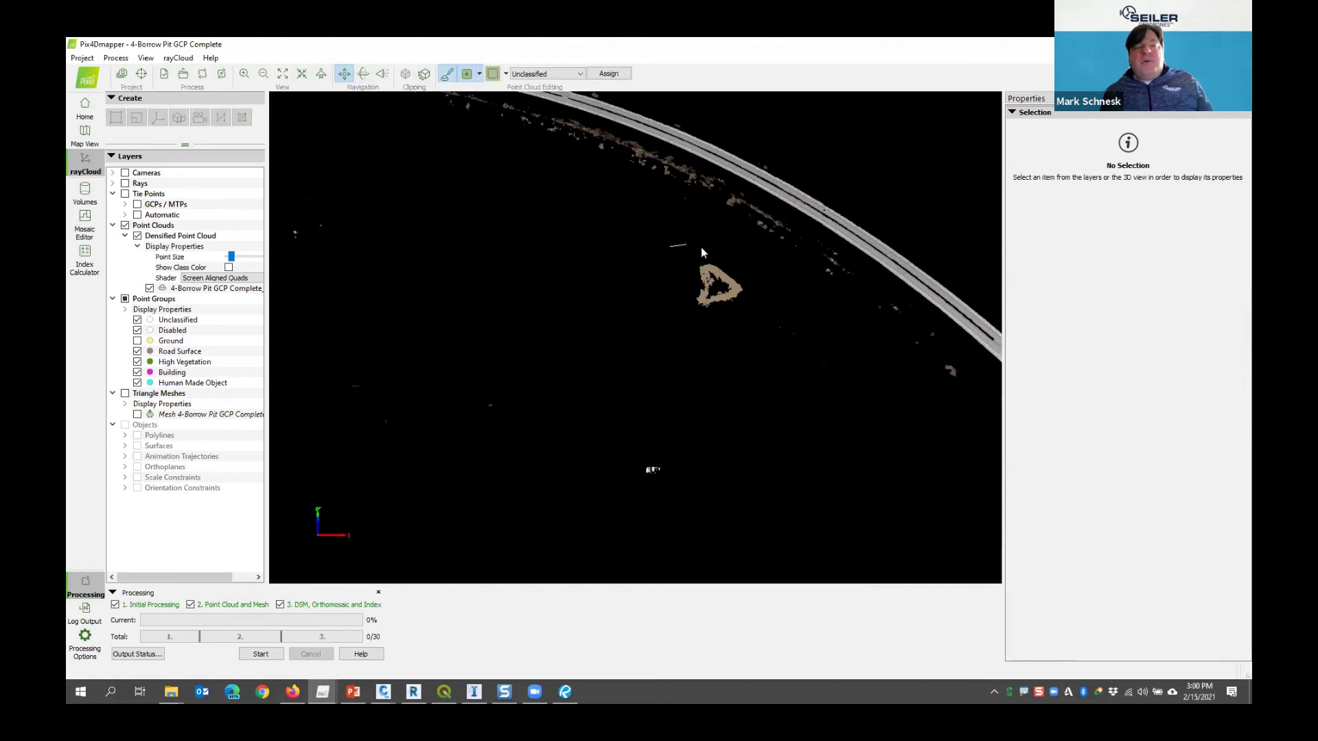
left_click(751, 250)
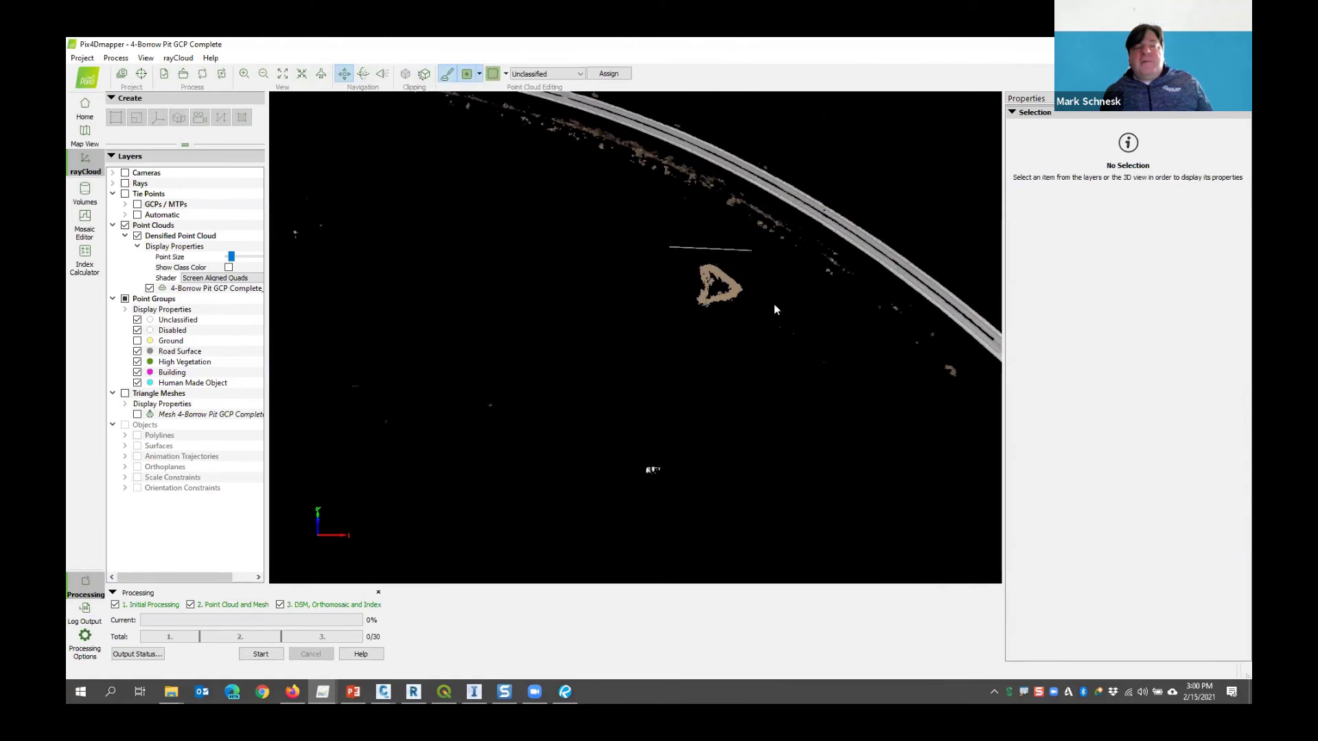
left_click(772, 335)
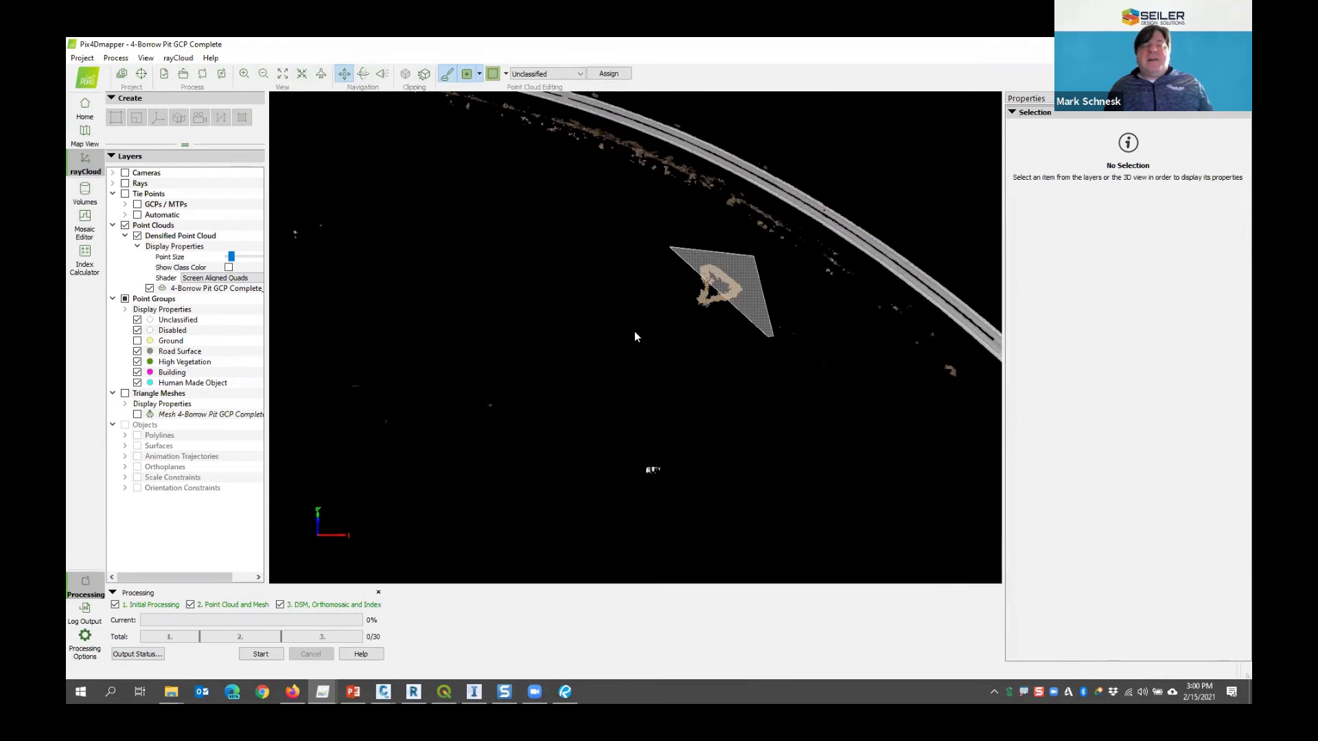
left_click(656, 335)
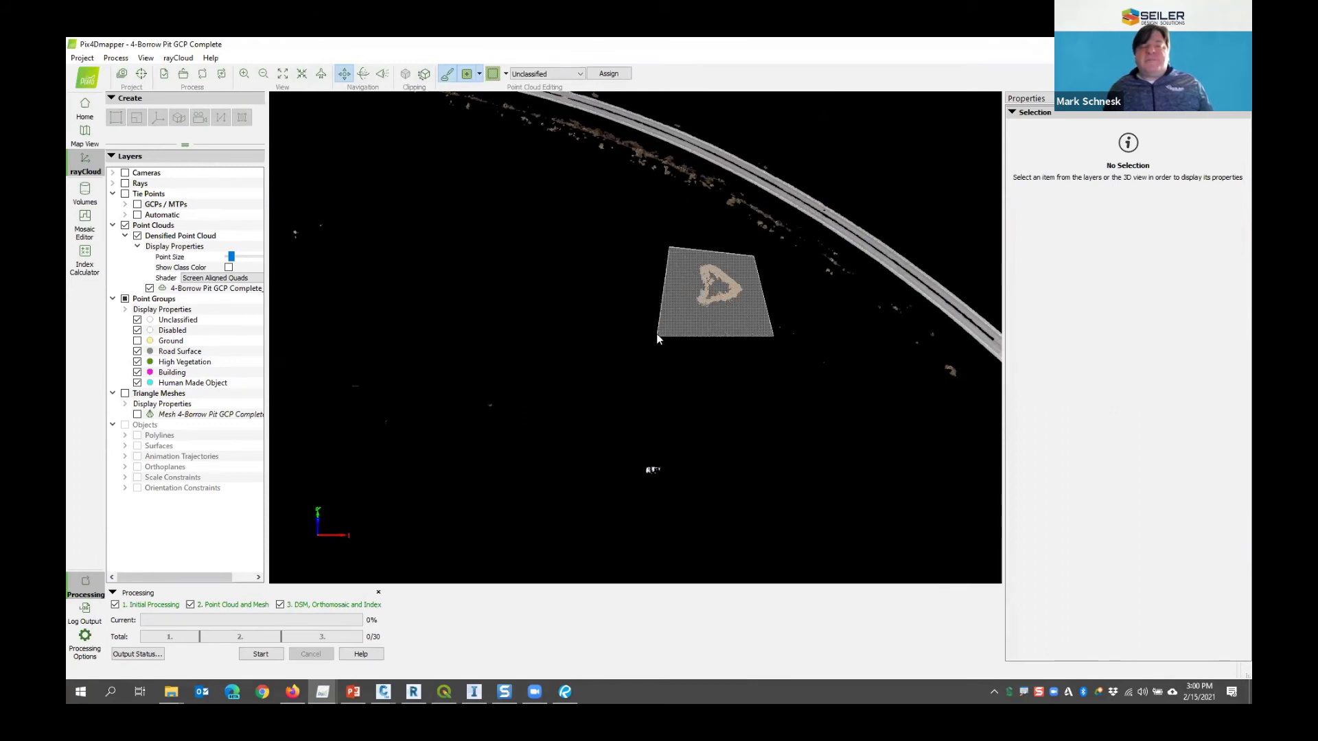
right_click(654, 315)
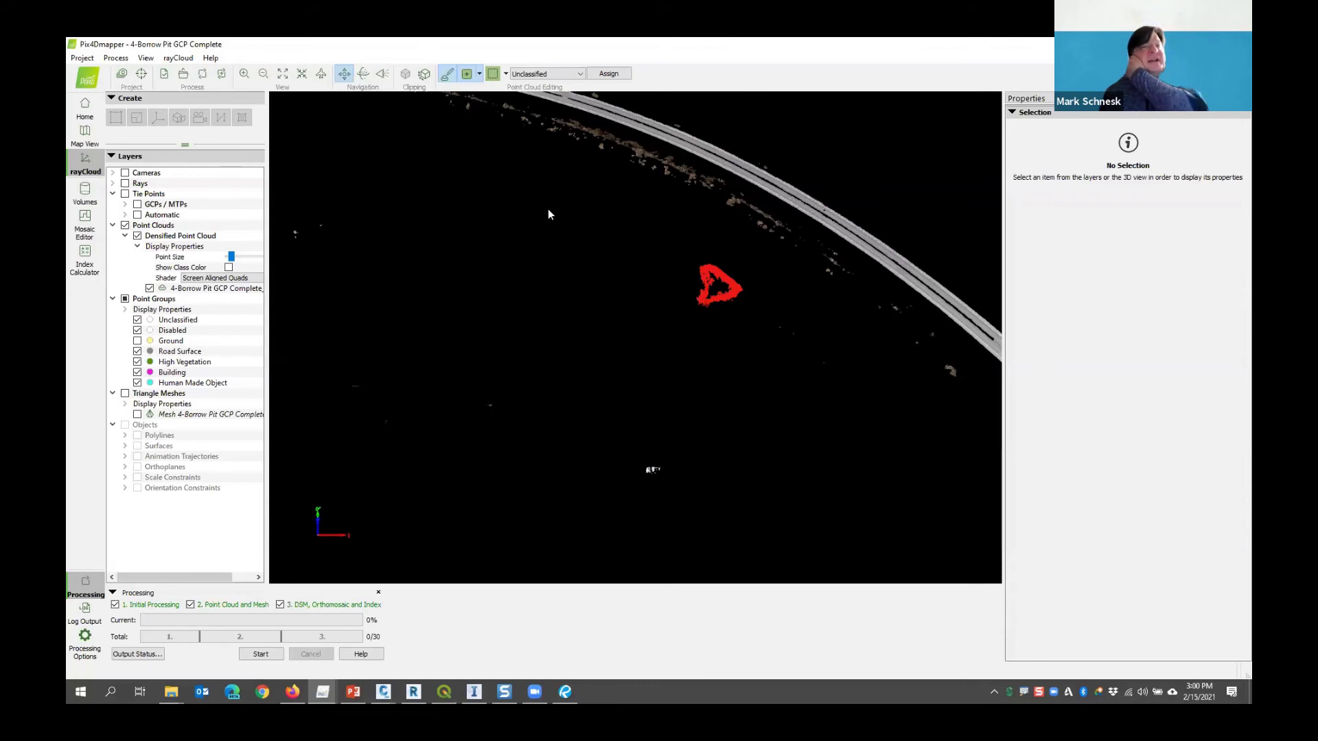
left_click(556, 74)
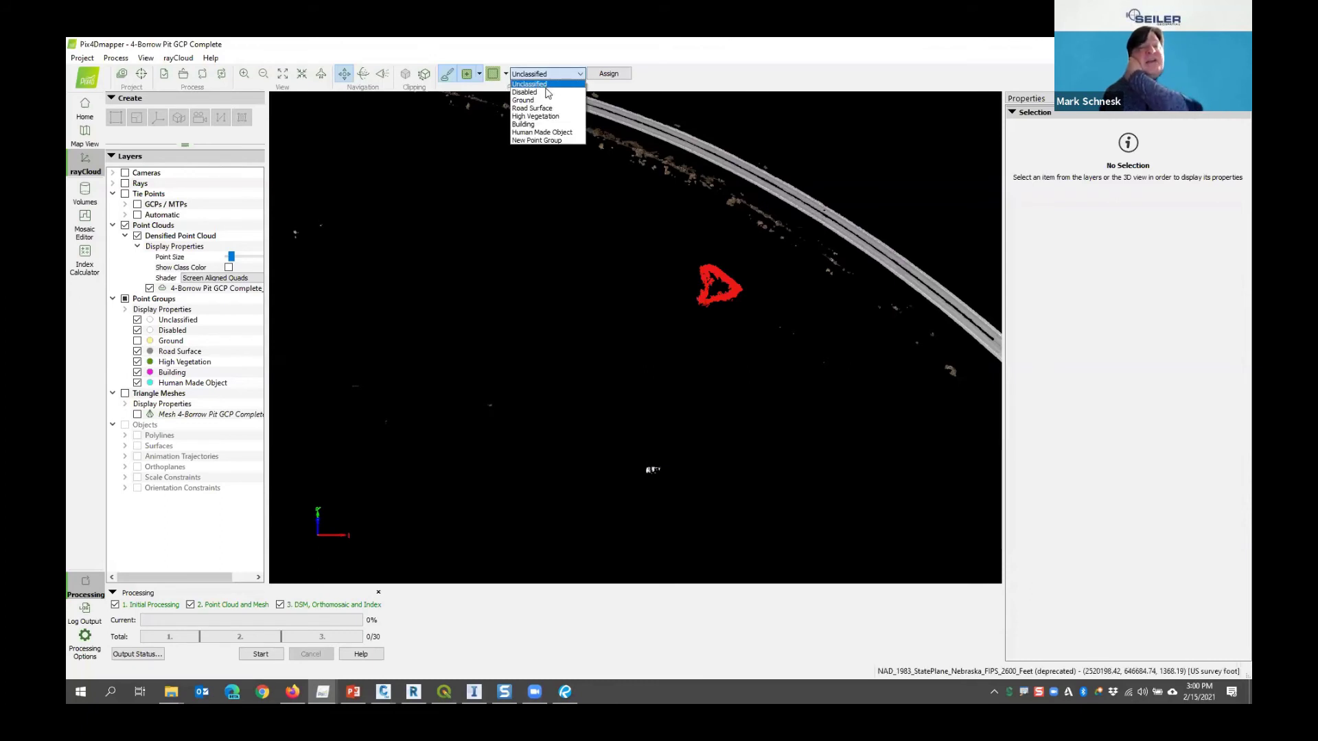
left_click(530, 100)
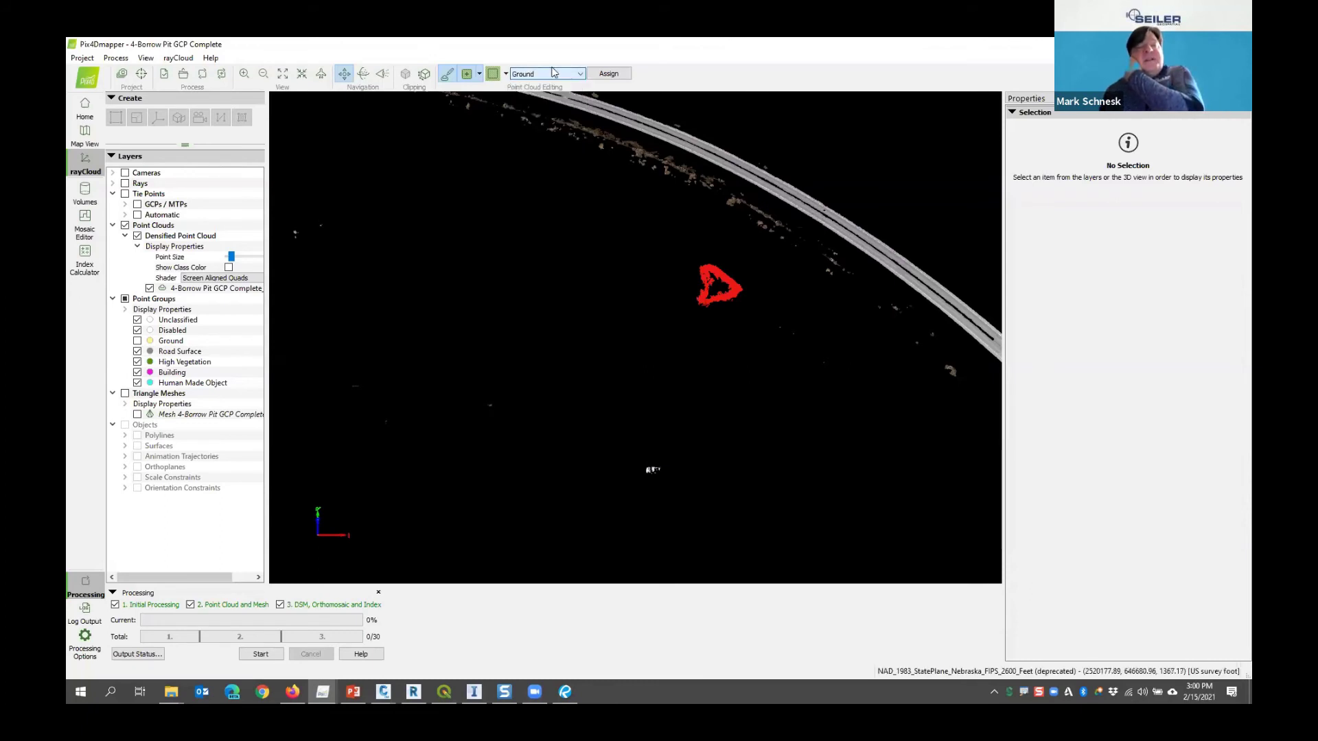
left_click(609, 74)
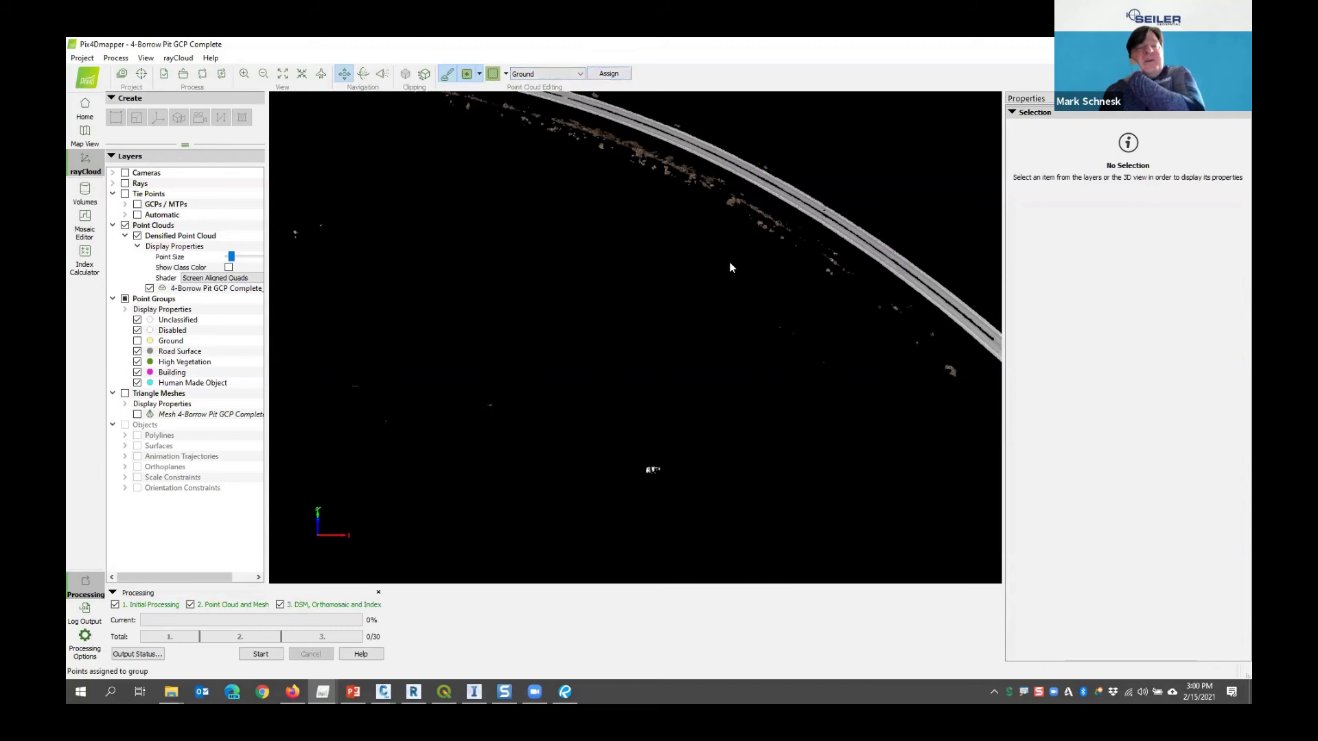
Show the Ground point group again and check the reassigned points around the triangular hole up close
left_click(137, 341)
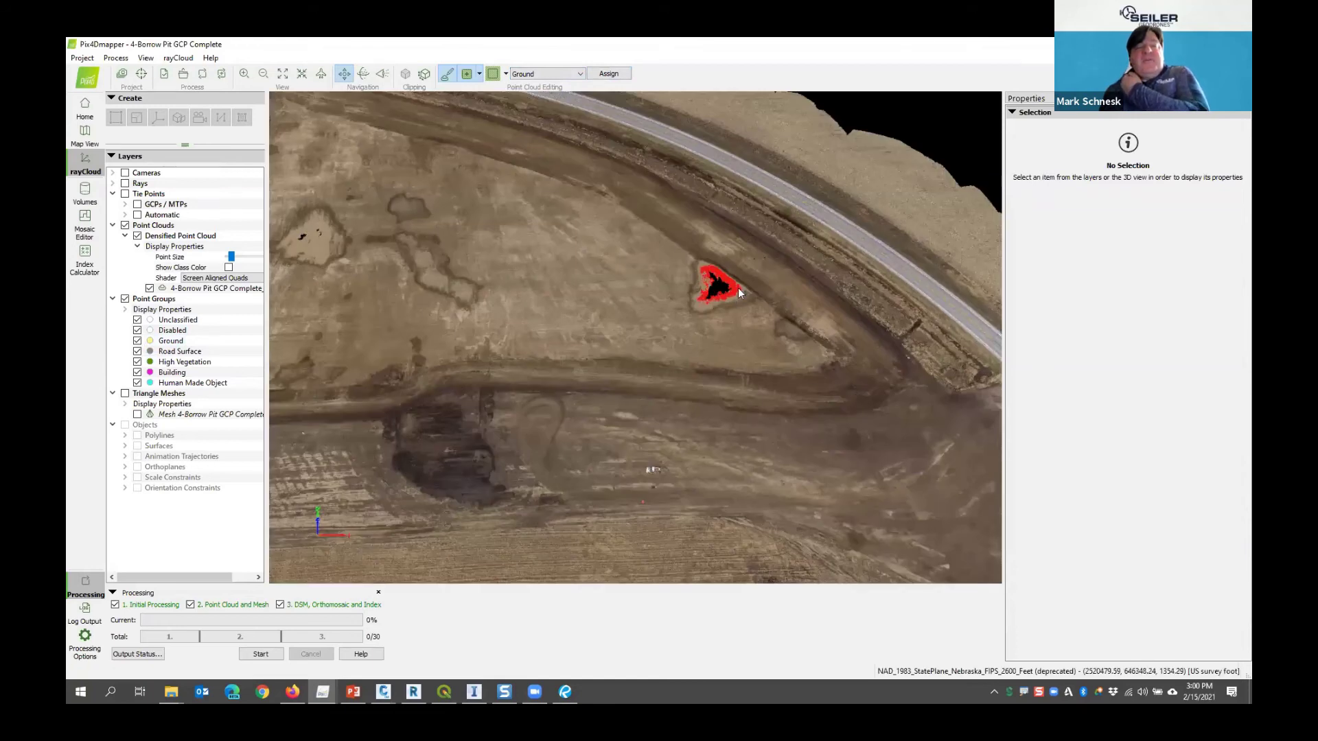
scroll(641, 120, "up", 5)
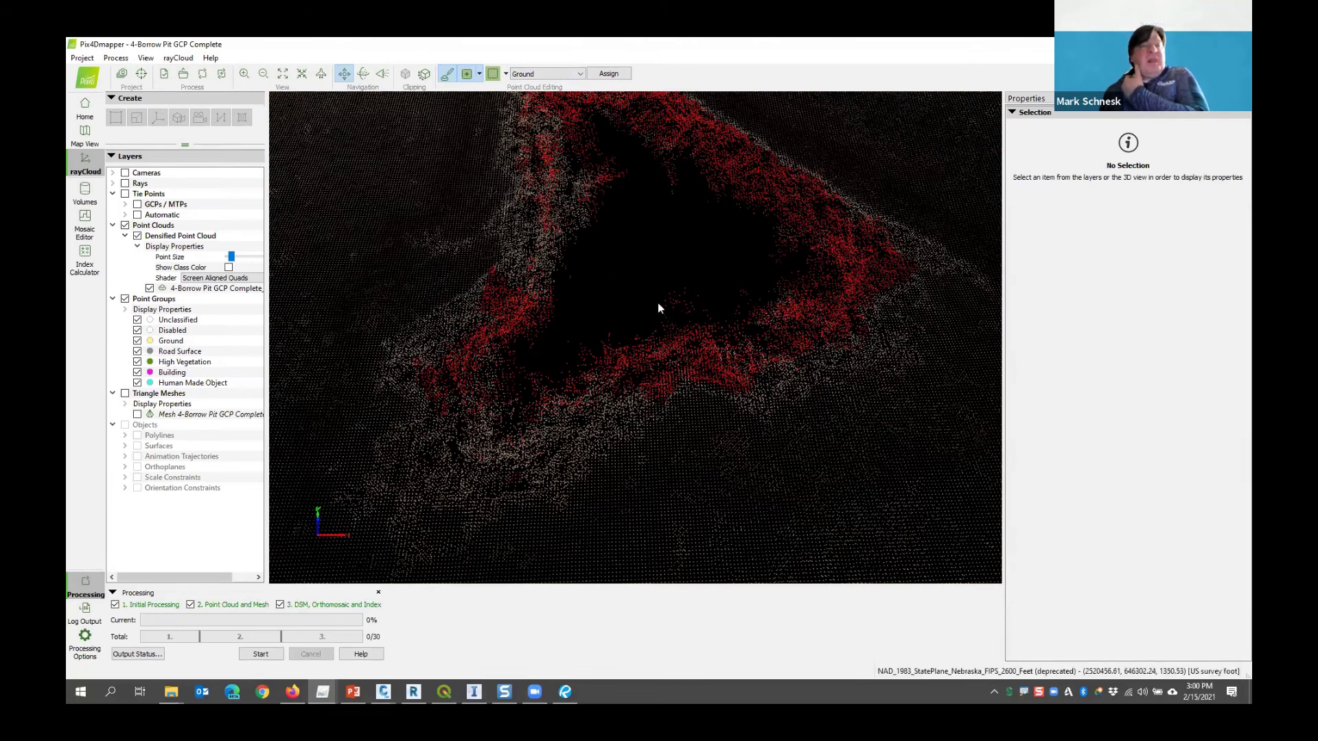
scroll(700, 328, "down", 5)
scroll(698, 324, "down", 5)
Examine the small gaps in the light patch of the pit and compare them with the triangular hole near the road
scroll(363, 261, "up", 6)
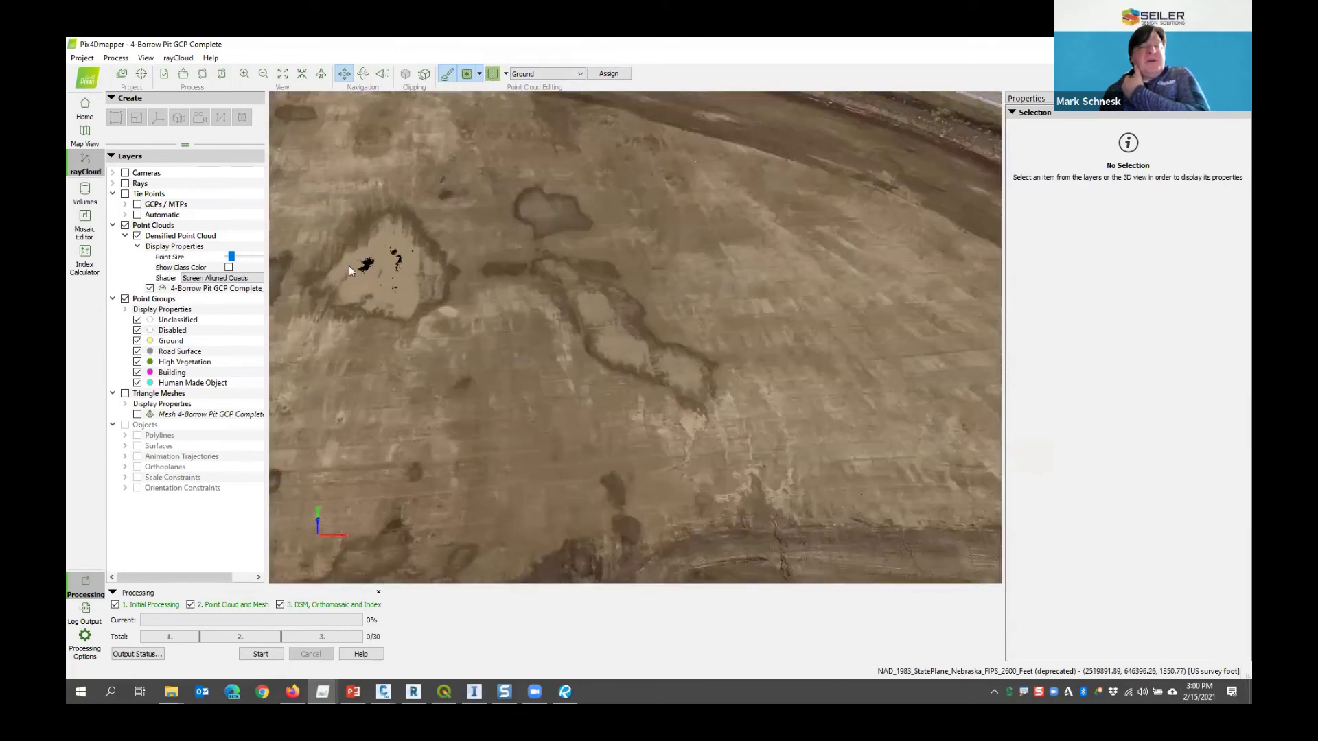
scroll(384, 258, "up", 5)
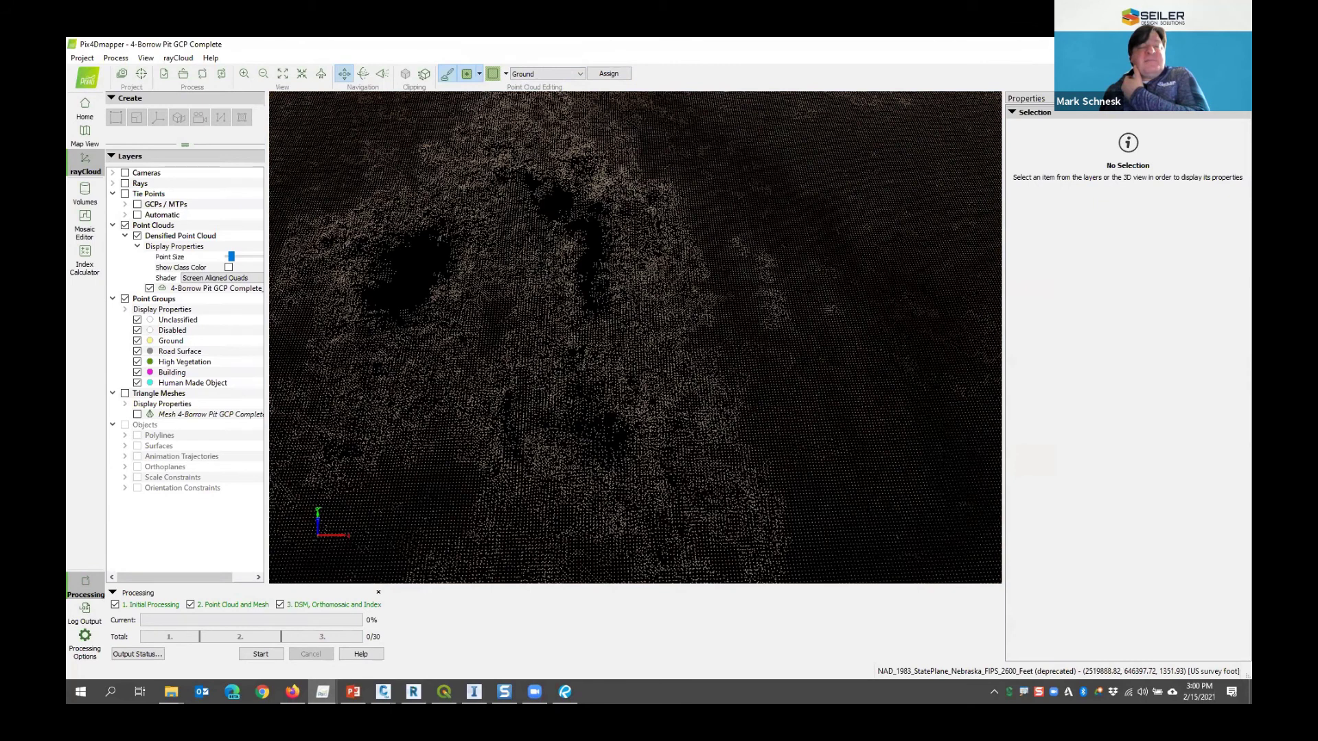
scroll(467, 336, "down", 5)
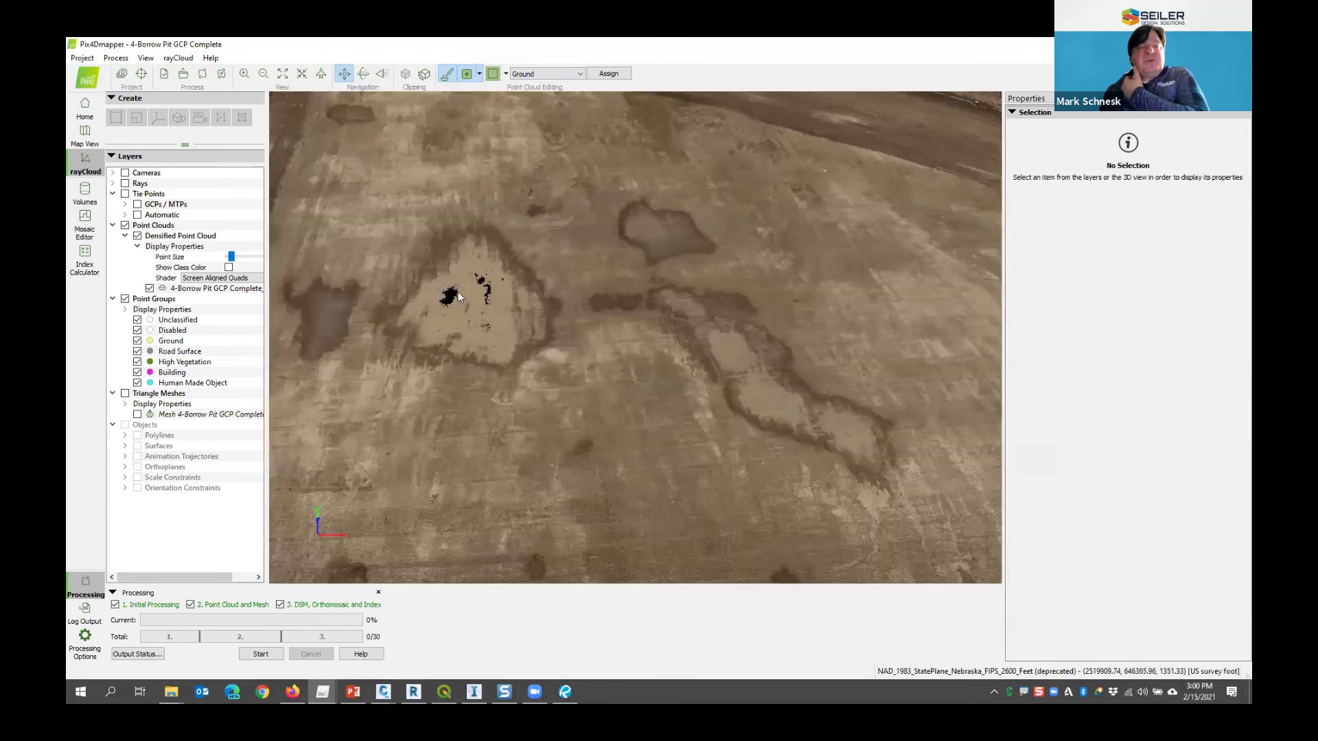
scroll(446, 311, "down", 8)
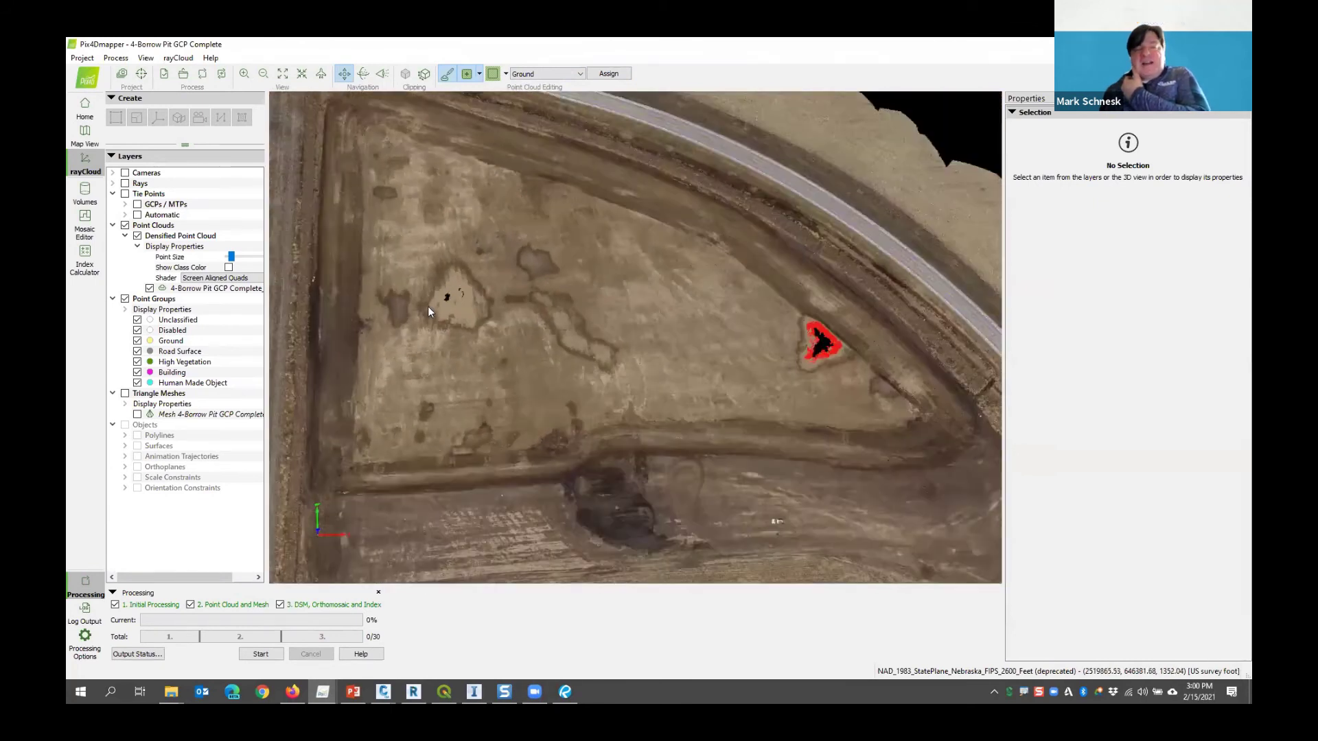
scroll(679, 329, "up", 4)
scroll(680, 331, "up", 2)
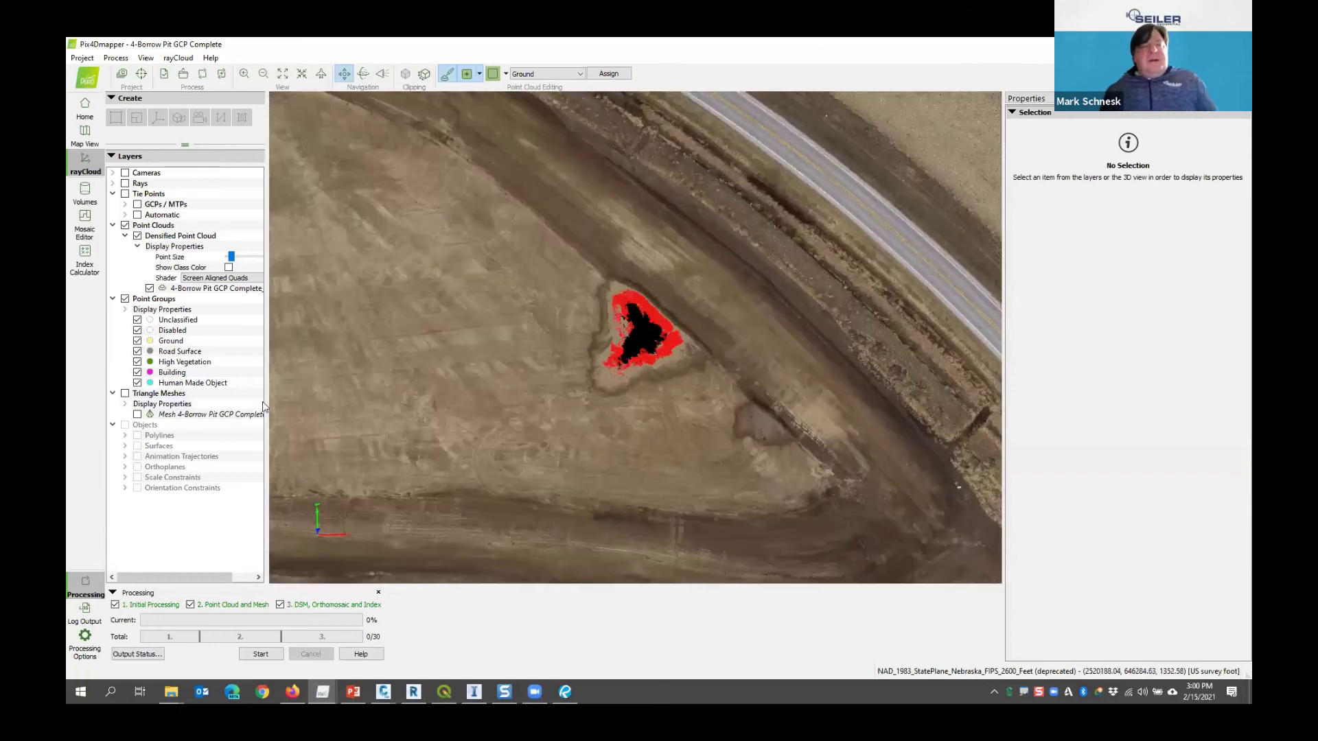
scroll(662, 332, "down", 1)
scroll(662, 332, "down", 6)
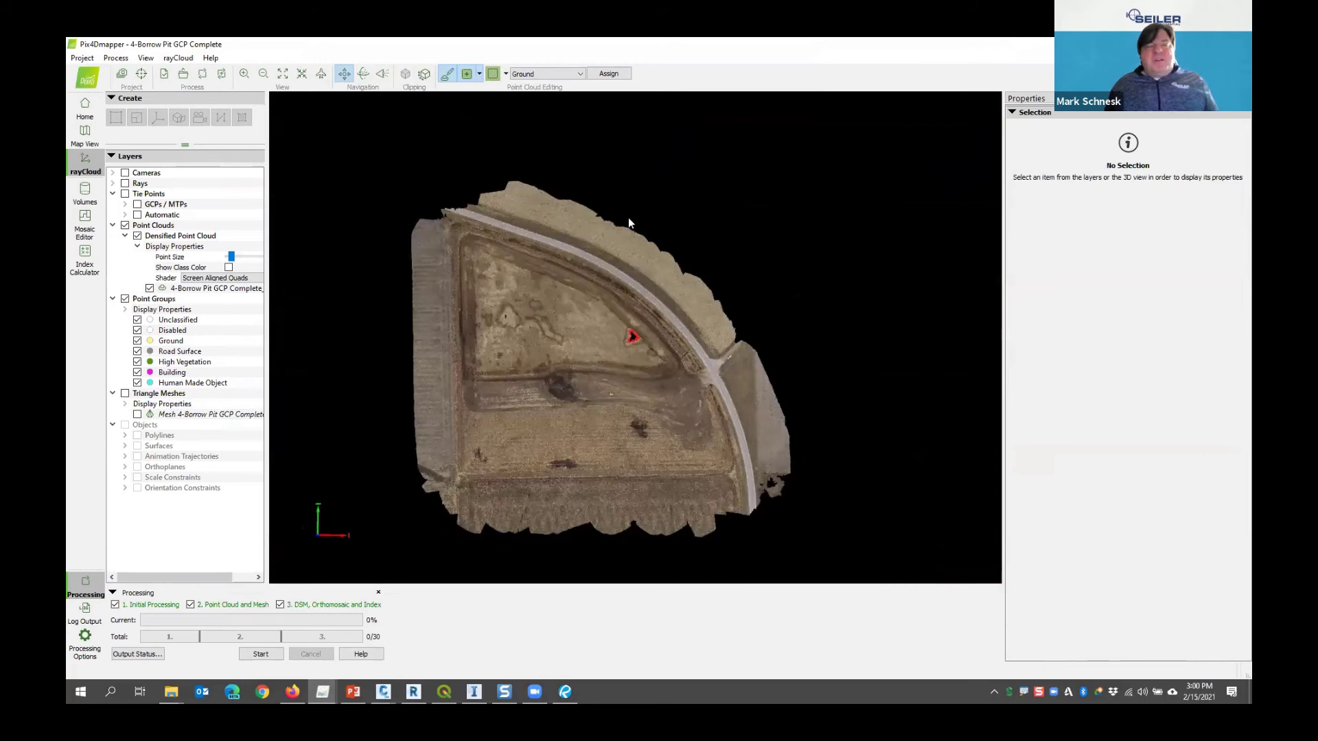
Exit point cloud editing to clear the selection of the reassigned patch, and start editing again
left_click(447, 75)
left_click(447, 74)
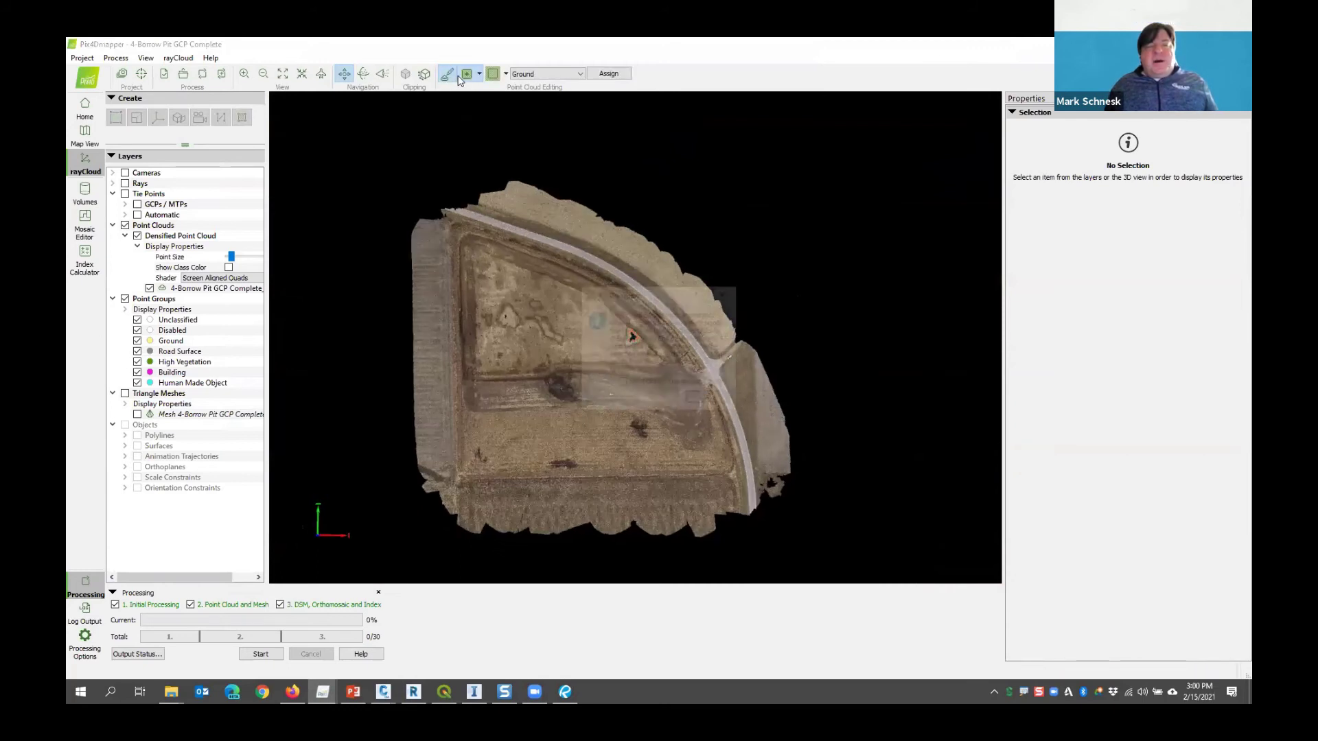
left_click(708, 401)
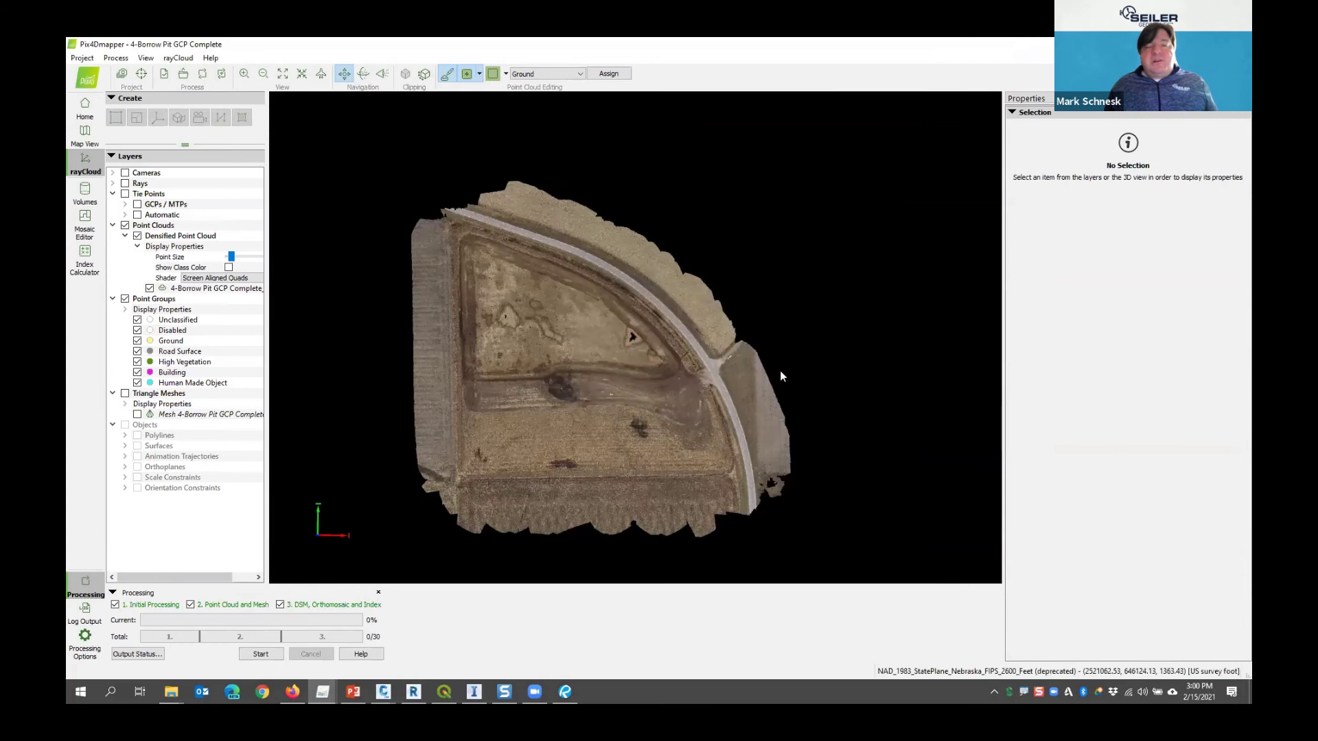
Select the strip of points along the site's western edge with a polygon, assign it to the Disabled point group and hide that group
left_click(429, 208)
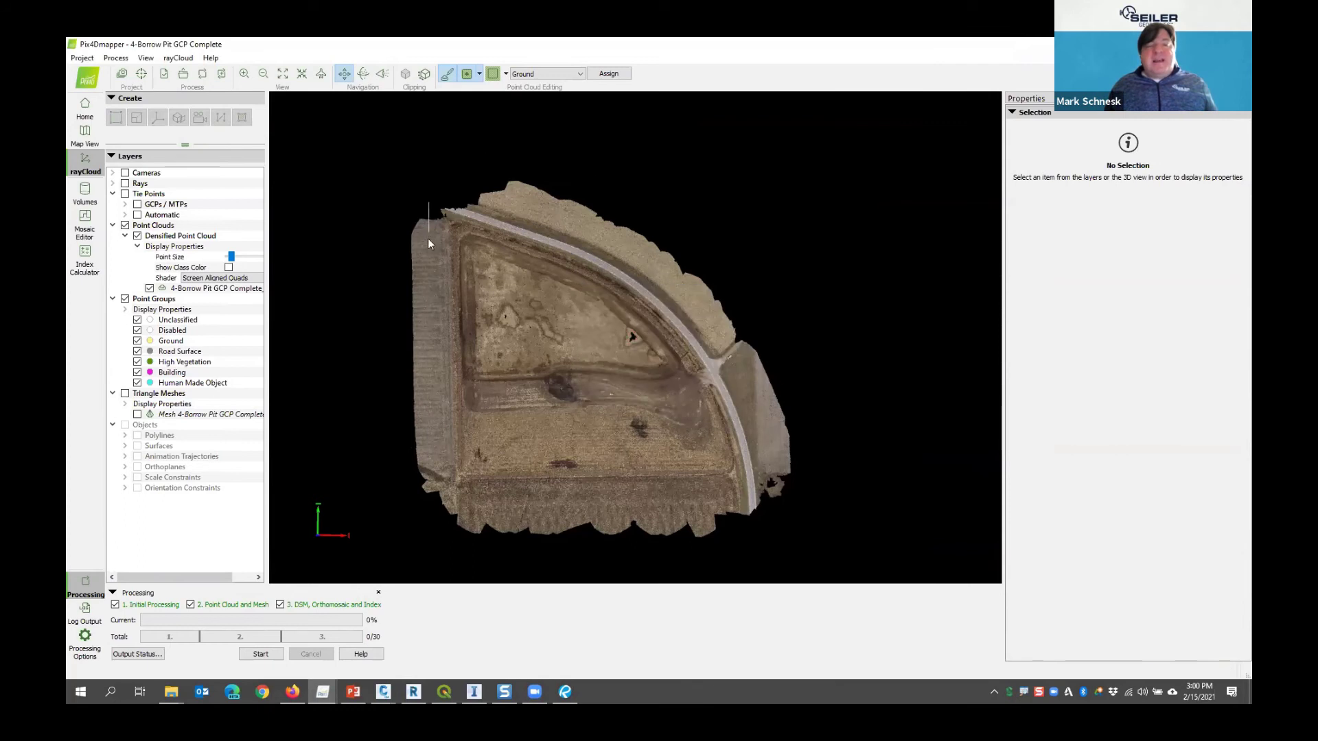
left_click(434, 525)
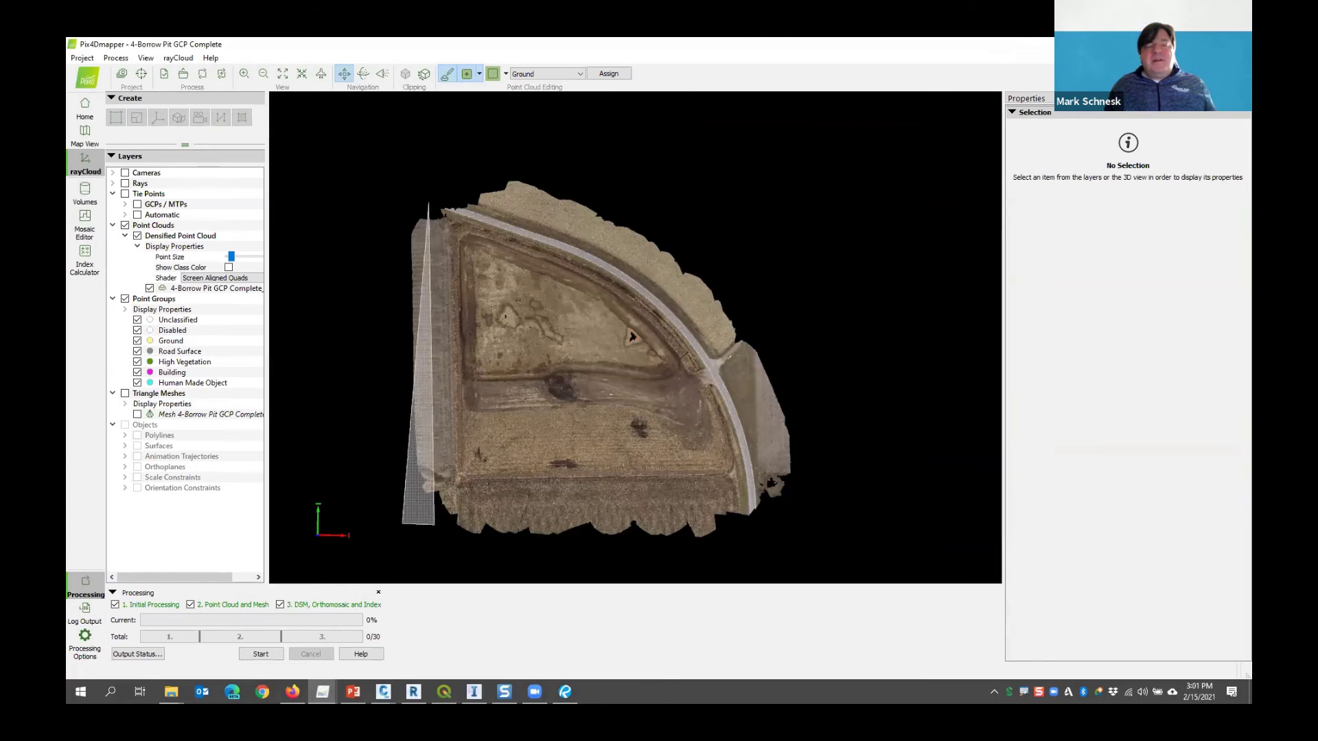
left_click(403, 525)
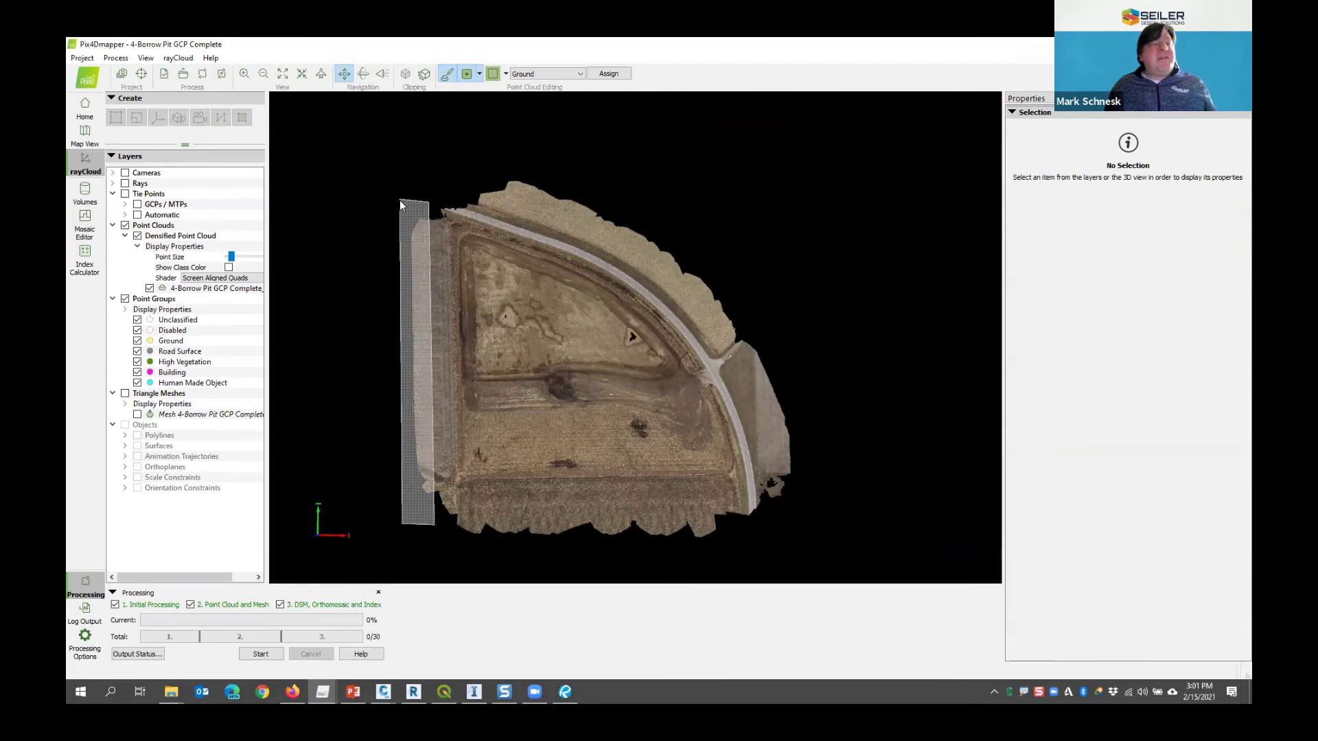
right_click(402, 201)
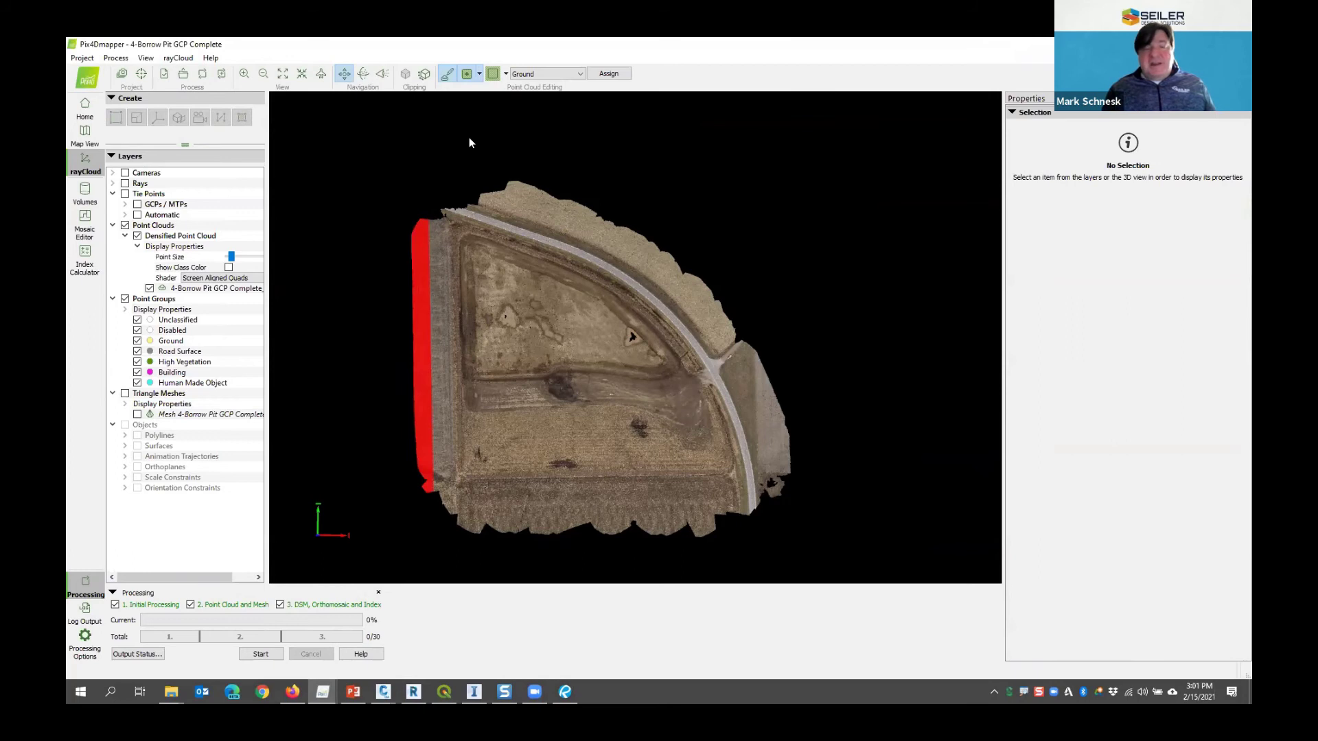
scroll(418, 305, "up", 5)
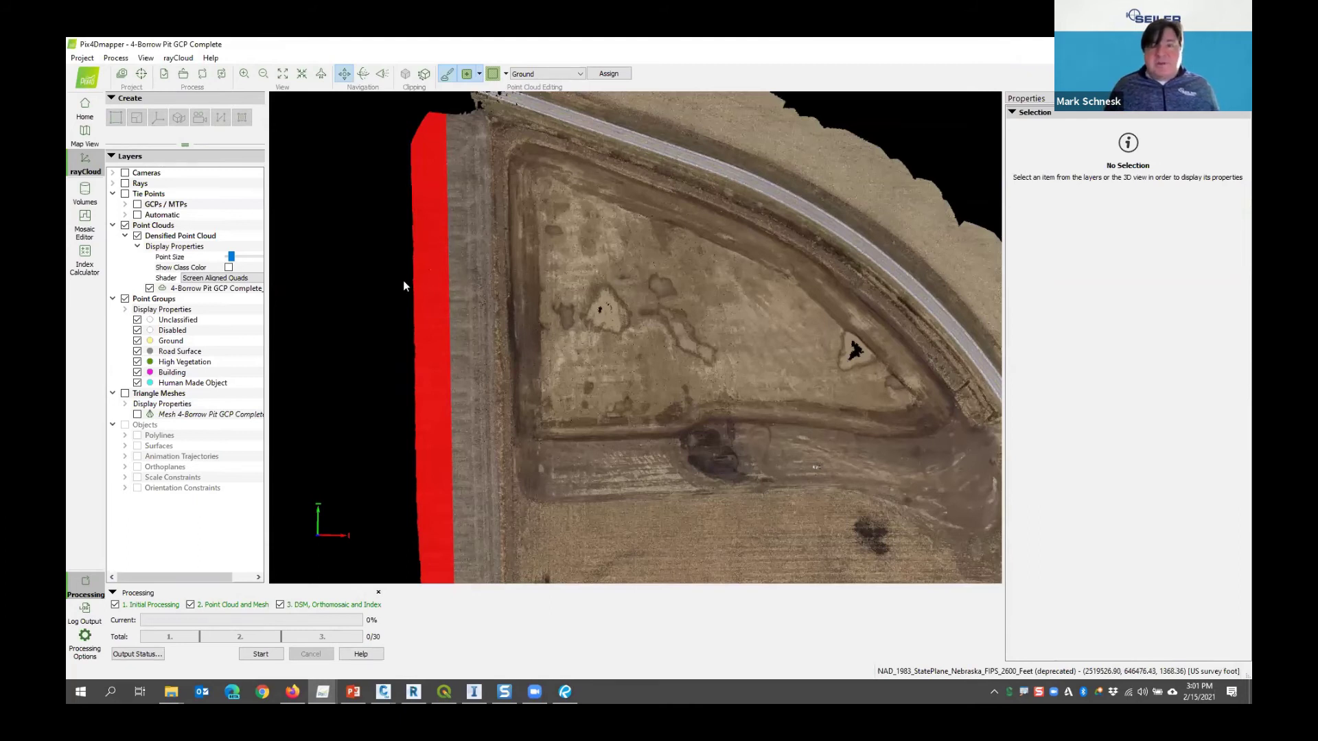
scroll(347, 352, "down", 2)
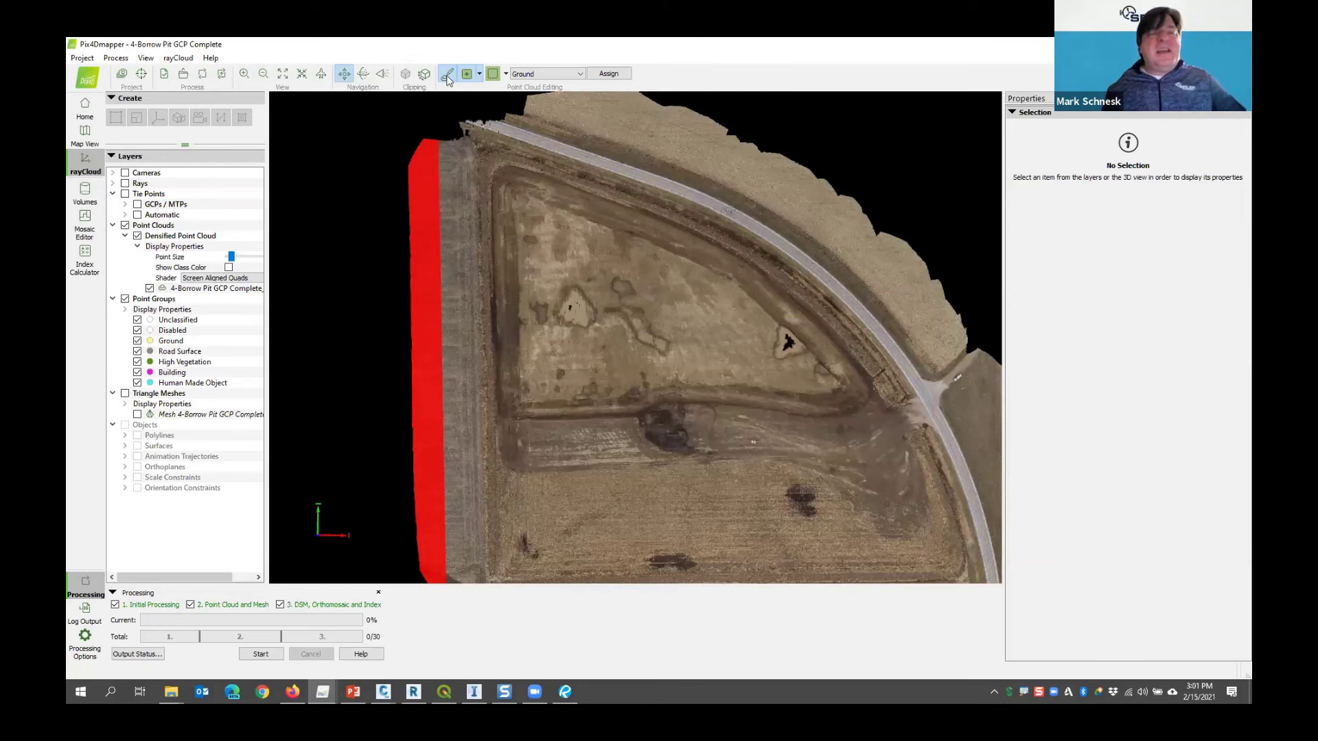
left_click(422, 76)
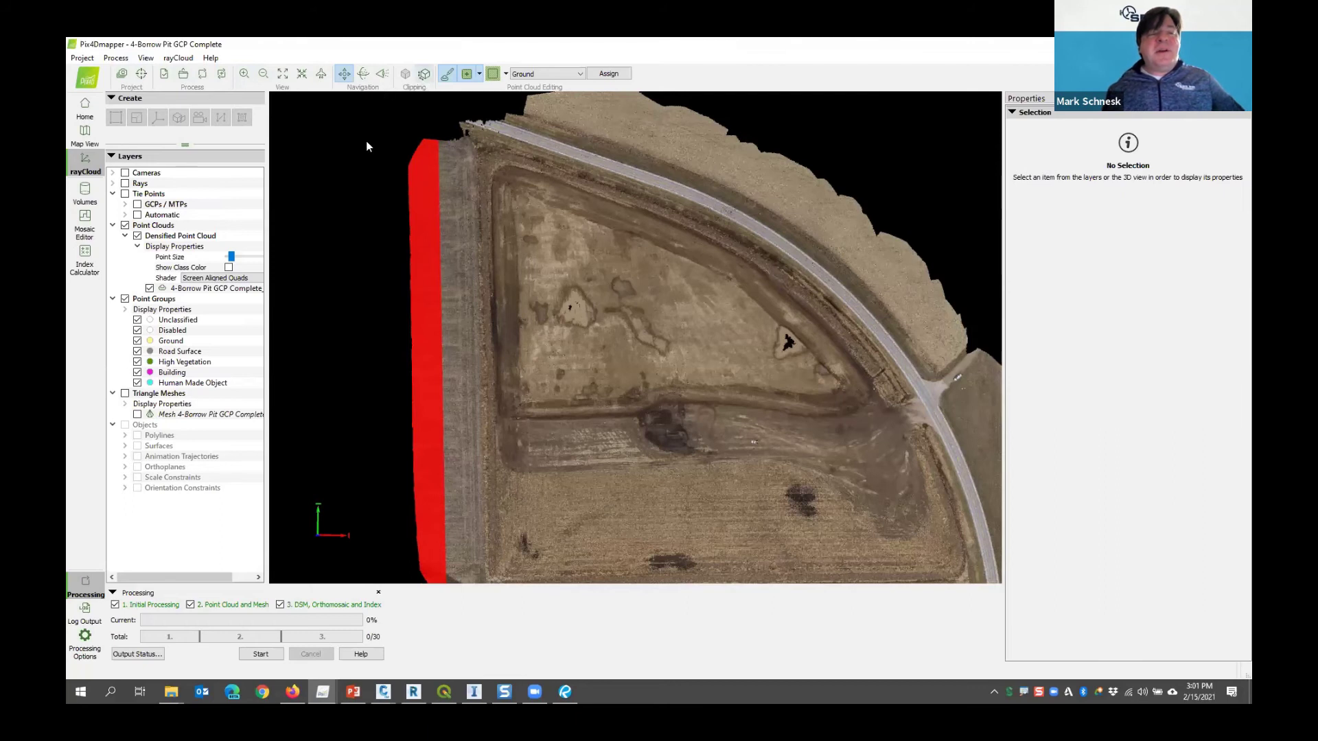
left_click_drag(367, 147, 358, 376)
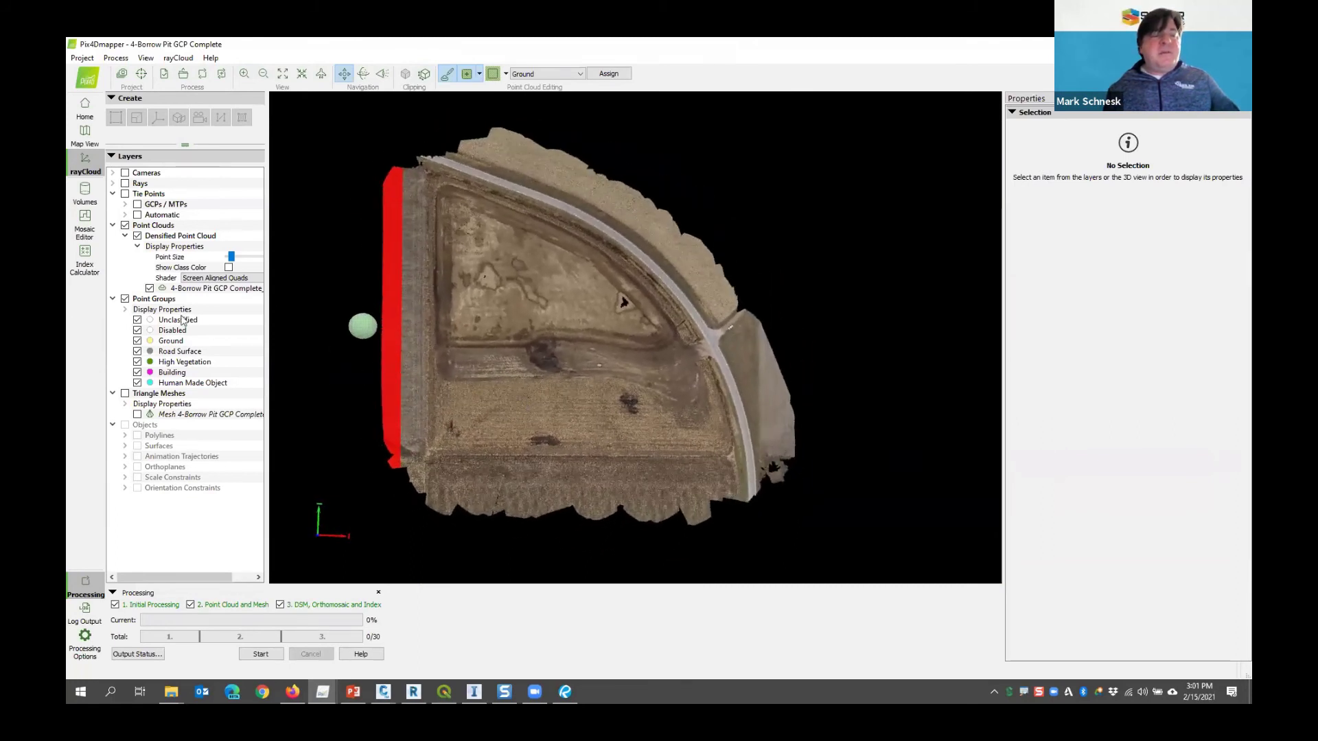
scroll(351, 293, "up", 2)
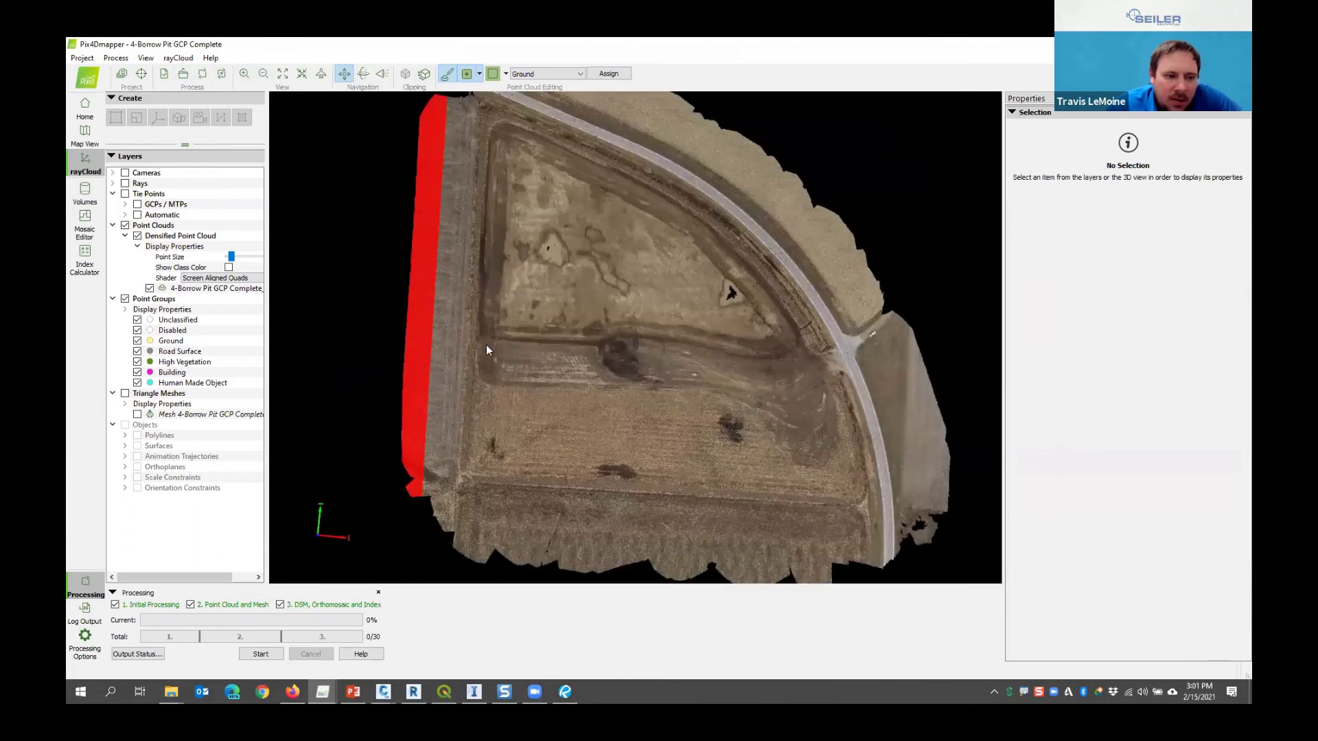
left_click(546, 73)
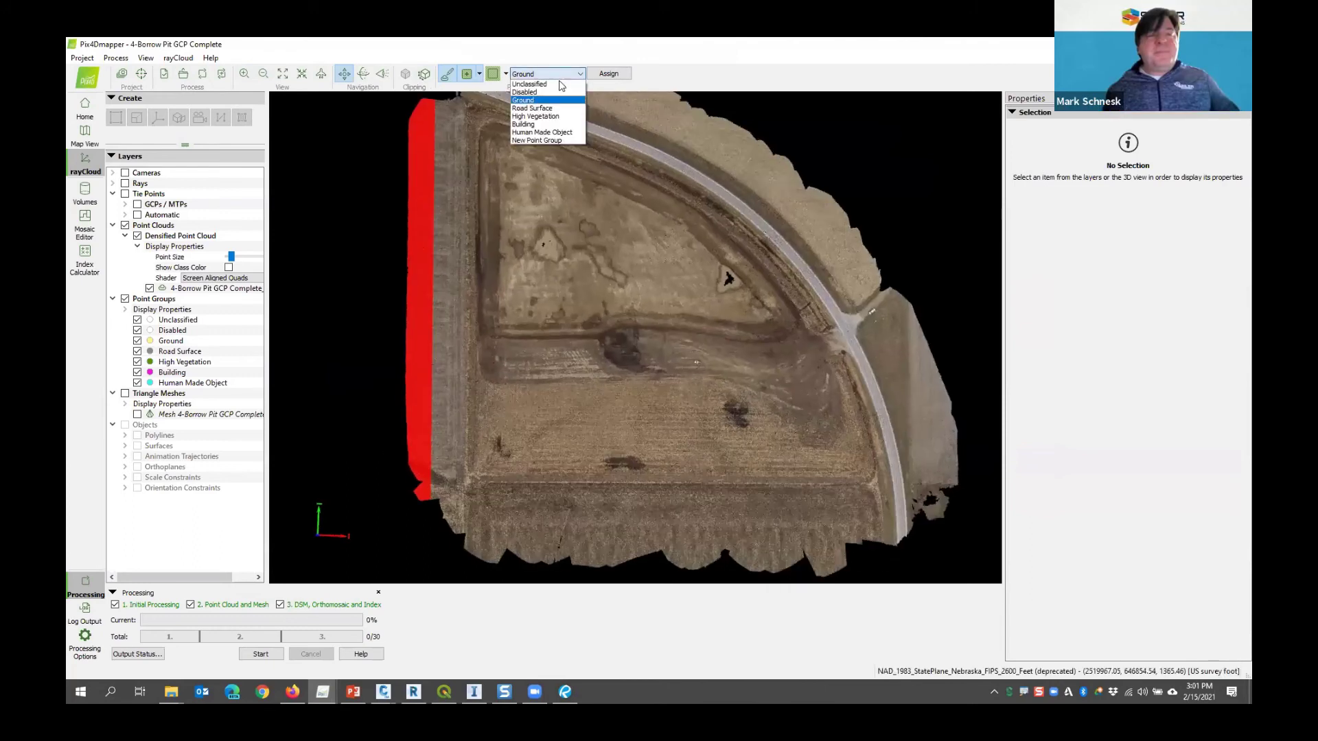
left_click(525, 92)
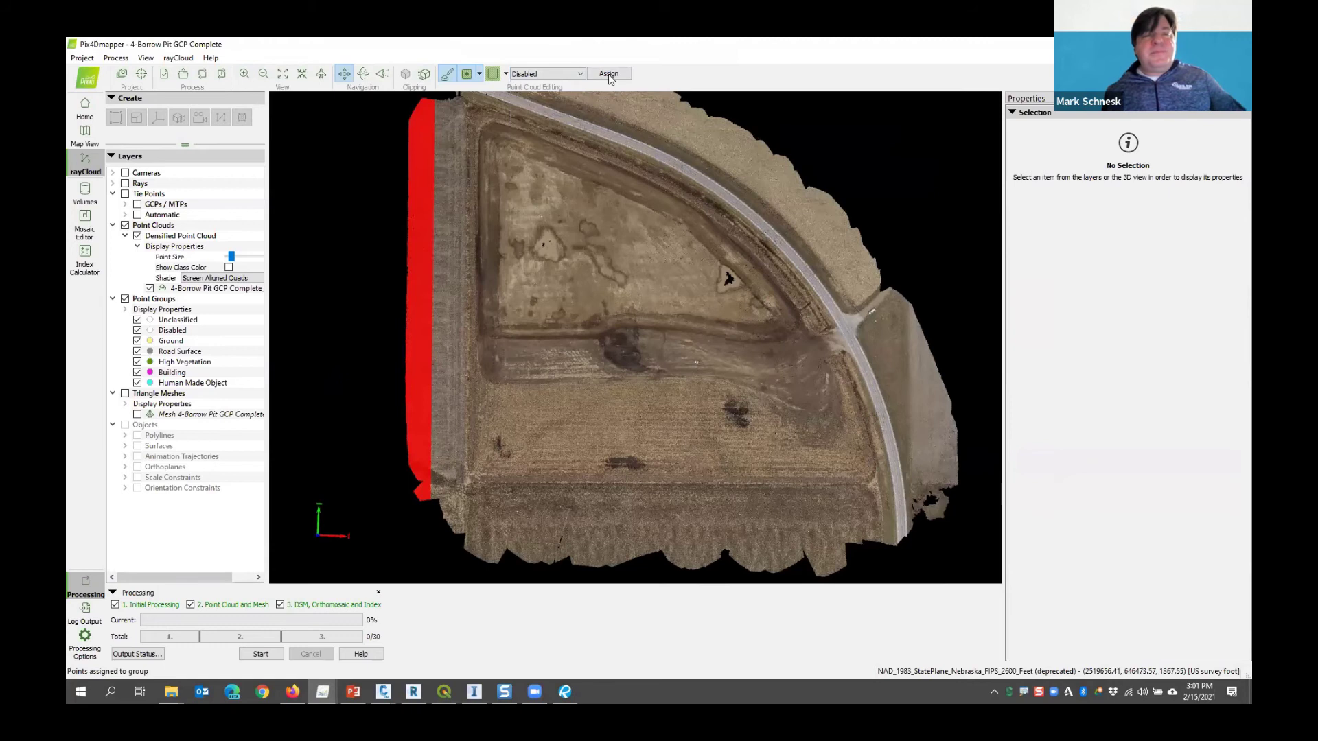
scroll(453, 265, "down", 2)
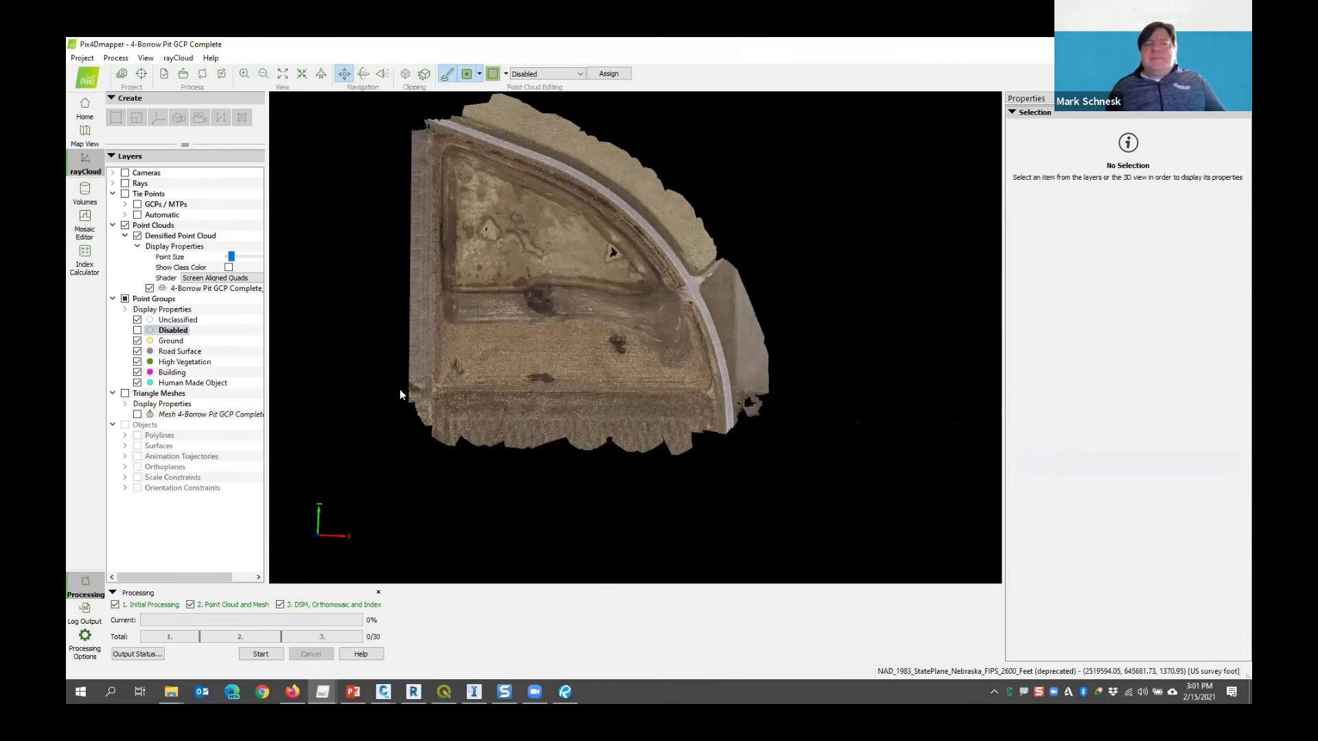
left_click(337, 445)
mouse_move(512, 331)
left_mouse_down()
mouse_move(528, 348)
mouse_move(534, 317)
mouse_move(526, 324)
left_mouse_up()
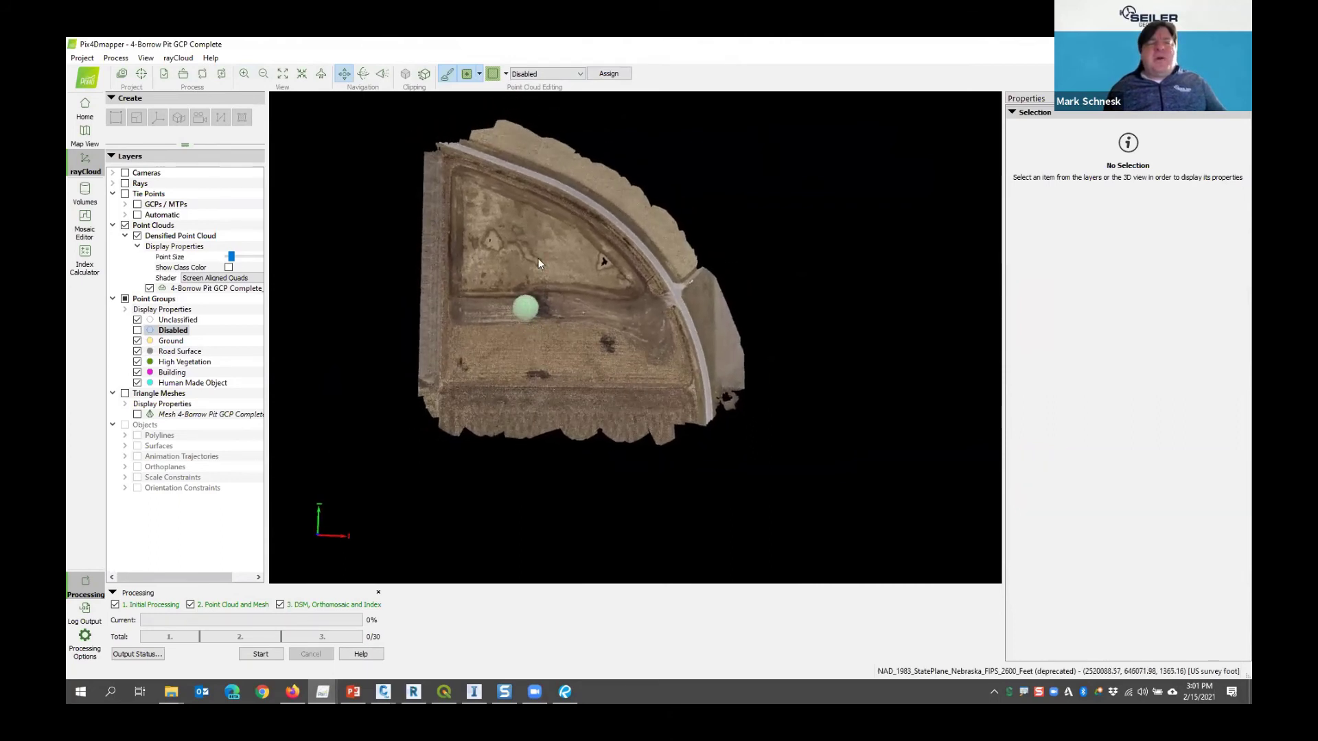
left_click(84, 58)
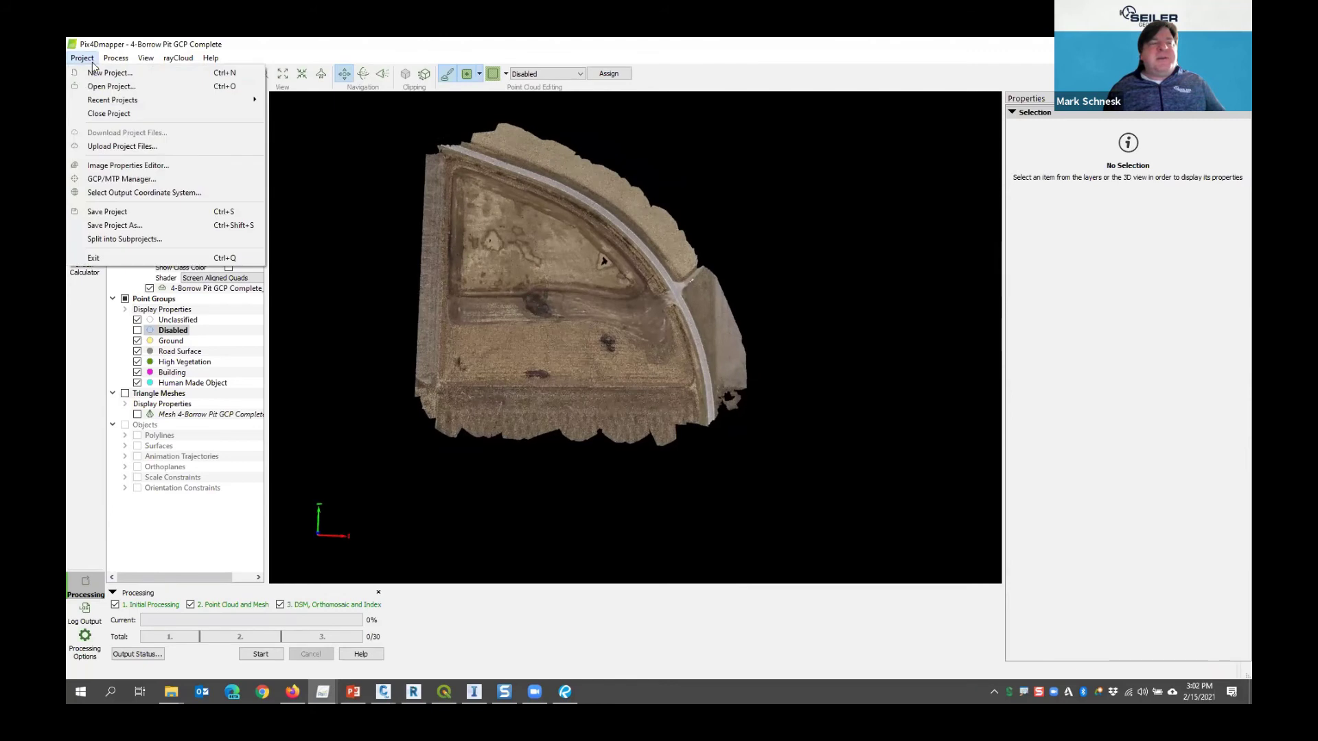
mouse_move(115, 57)
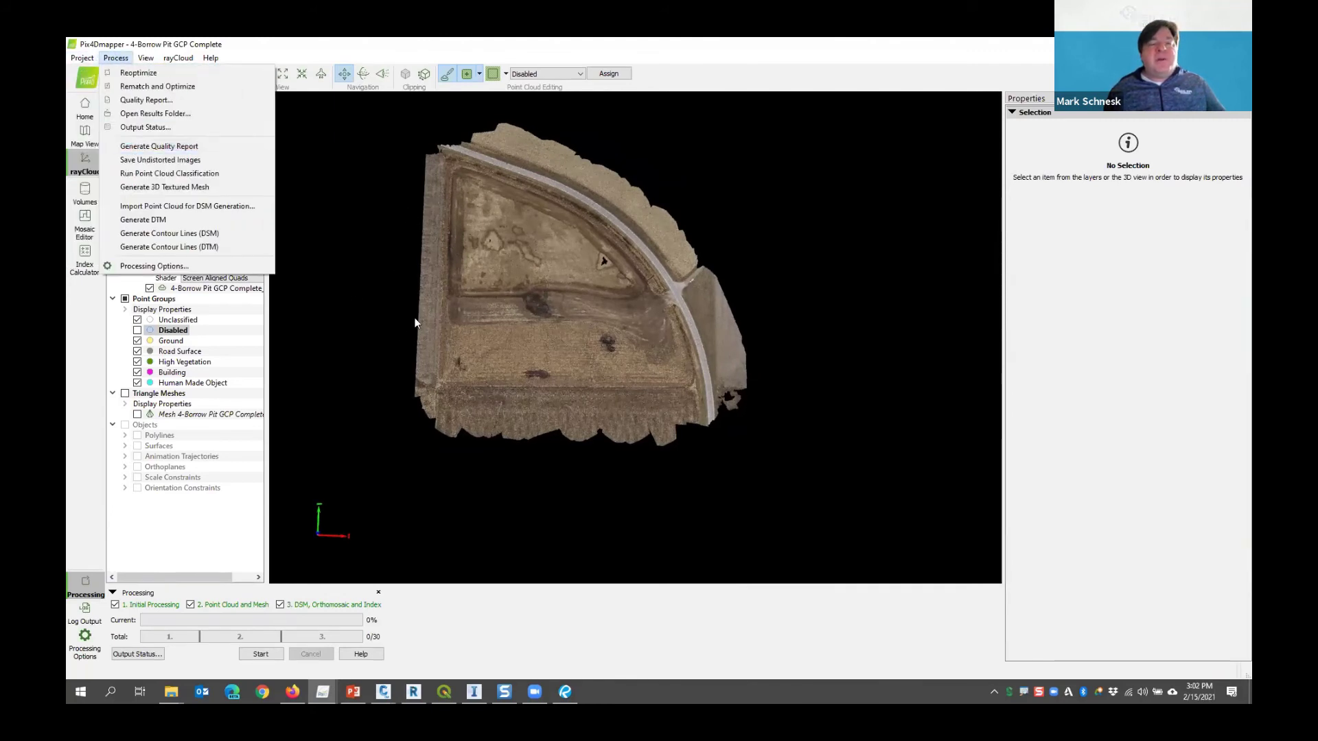
left_click(360, 384)
left_click(360, 379)
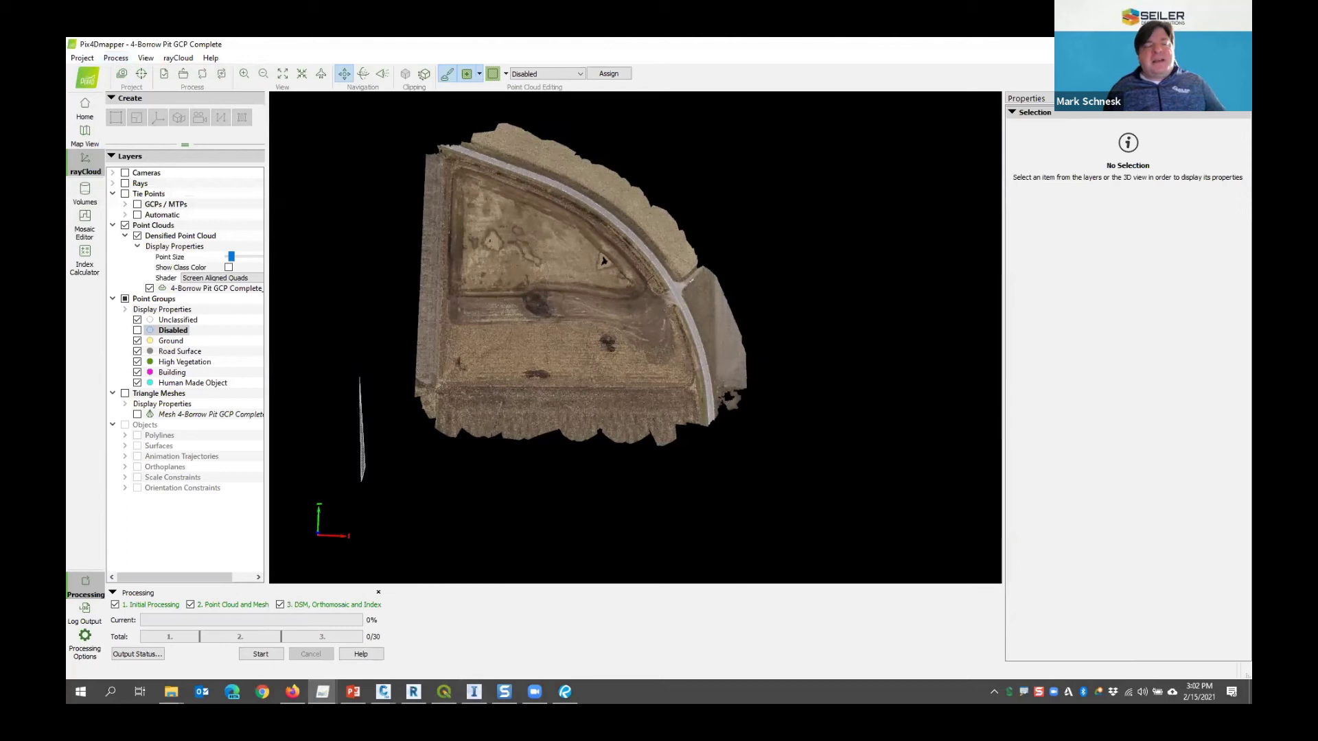
right_click(361, 480)
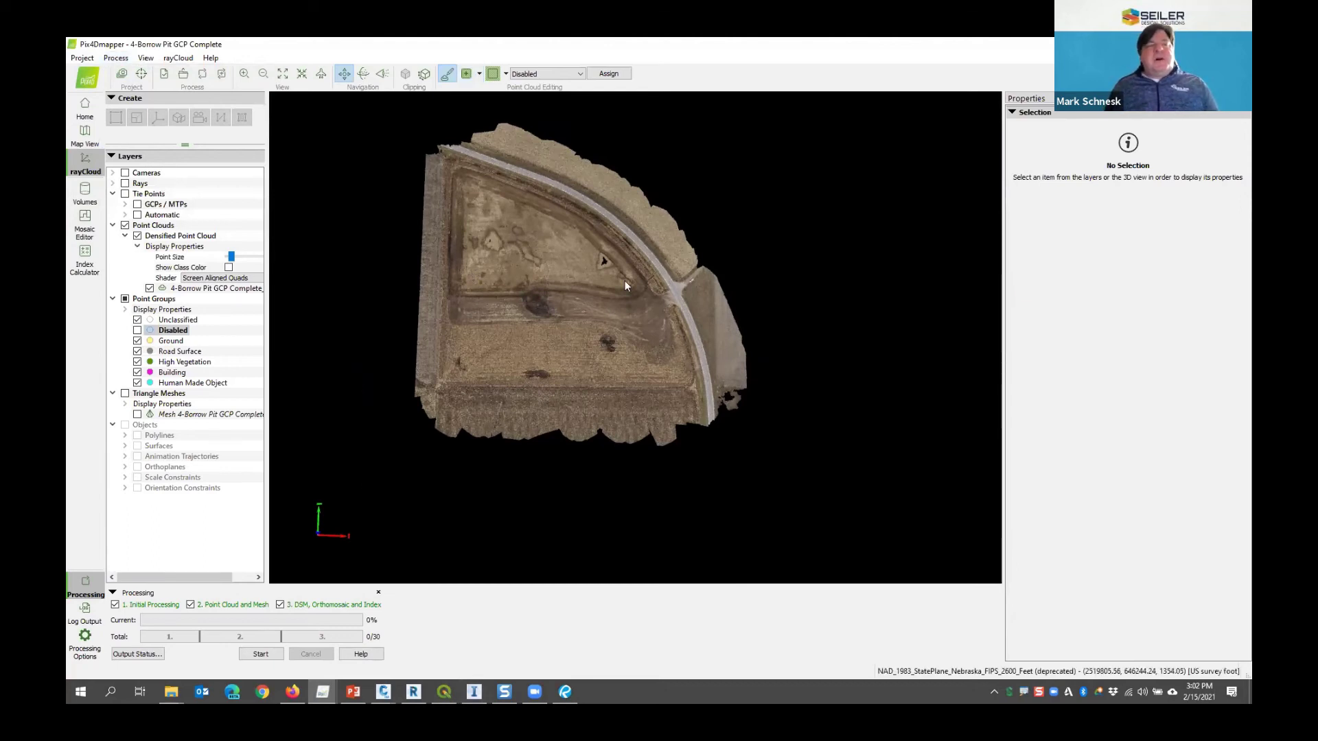
Exit editing of the densified point cloud
scroll(625, 281, "up", 5)
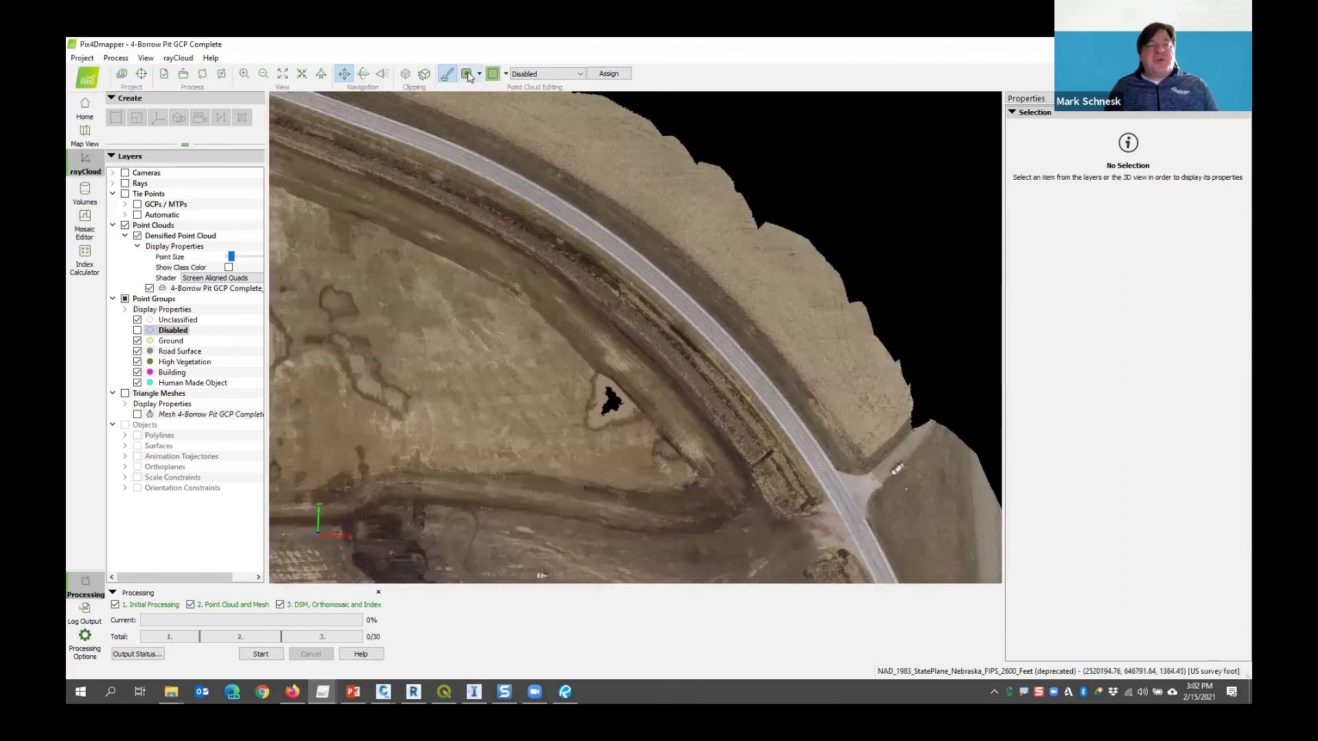
left_click(446, 74)
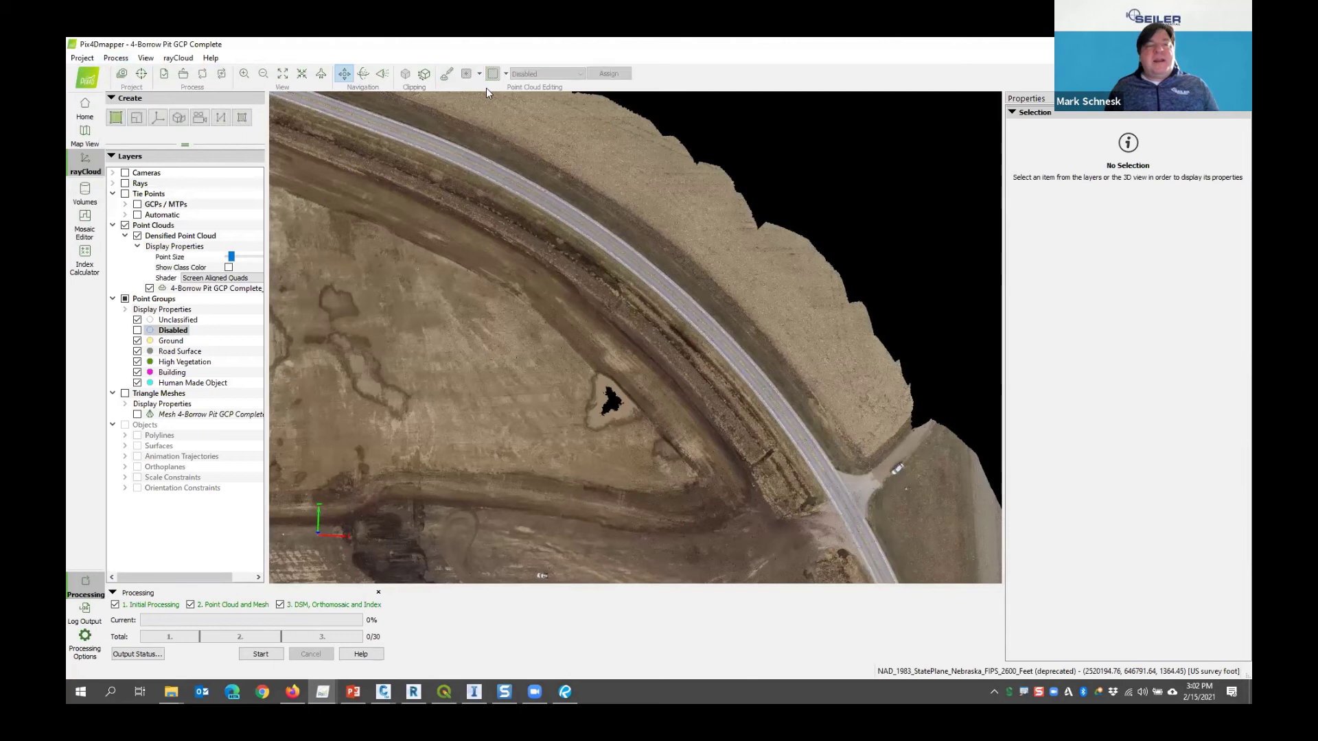
left_click(116, 118)
scroll(421, 277, "up", 3)
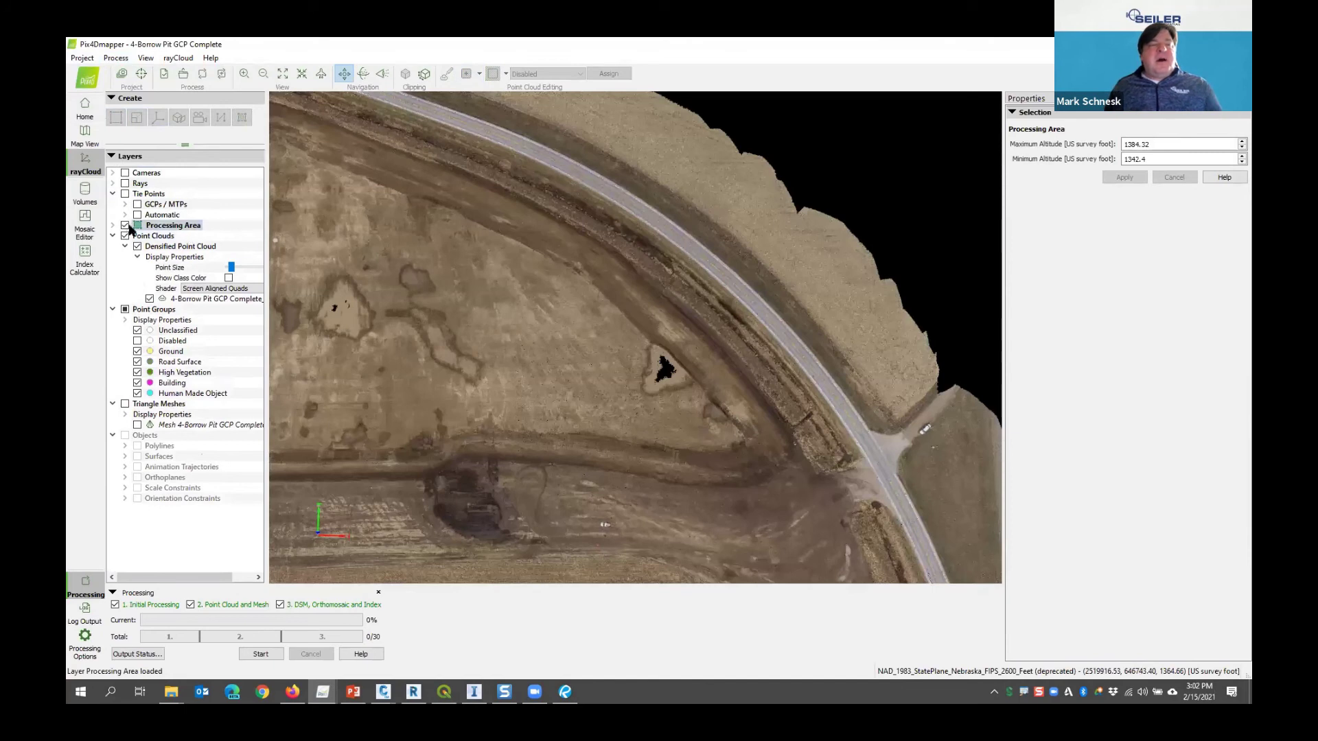
key("Delete")
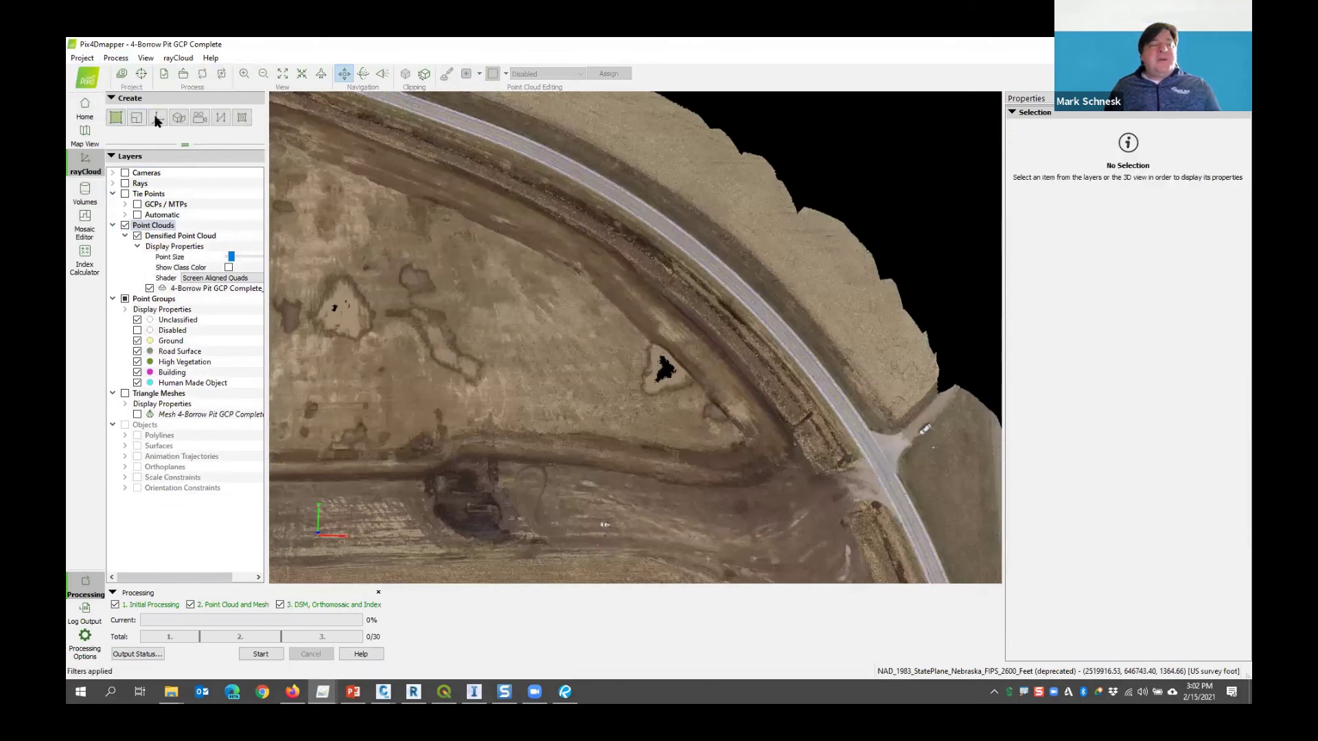
Draw a six-vertex polyline about 96 ft long along the road's edge on the pit side
left_click(220, 117)
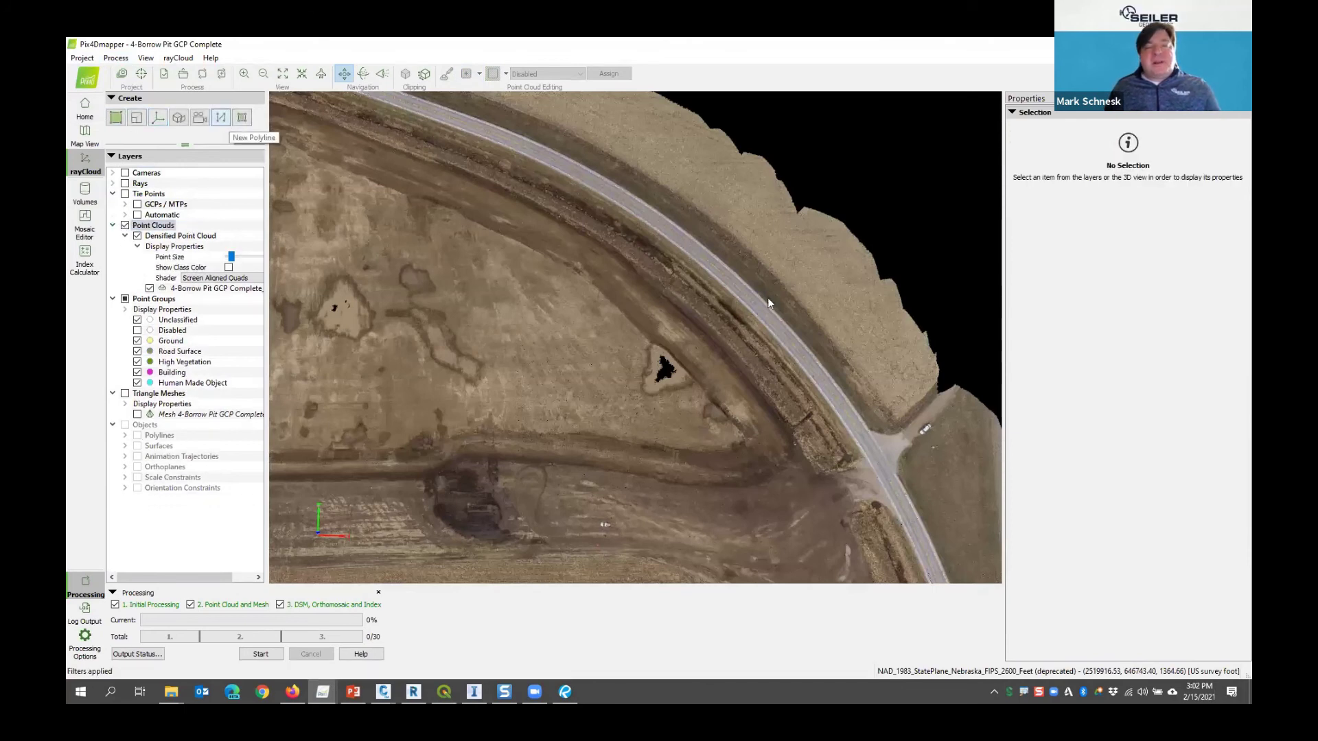
left_click(576, 225)
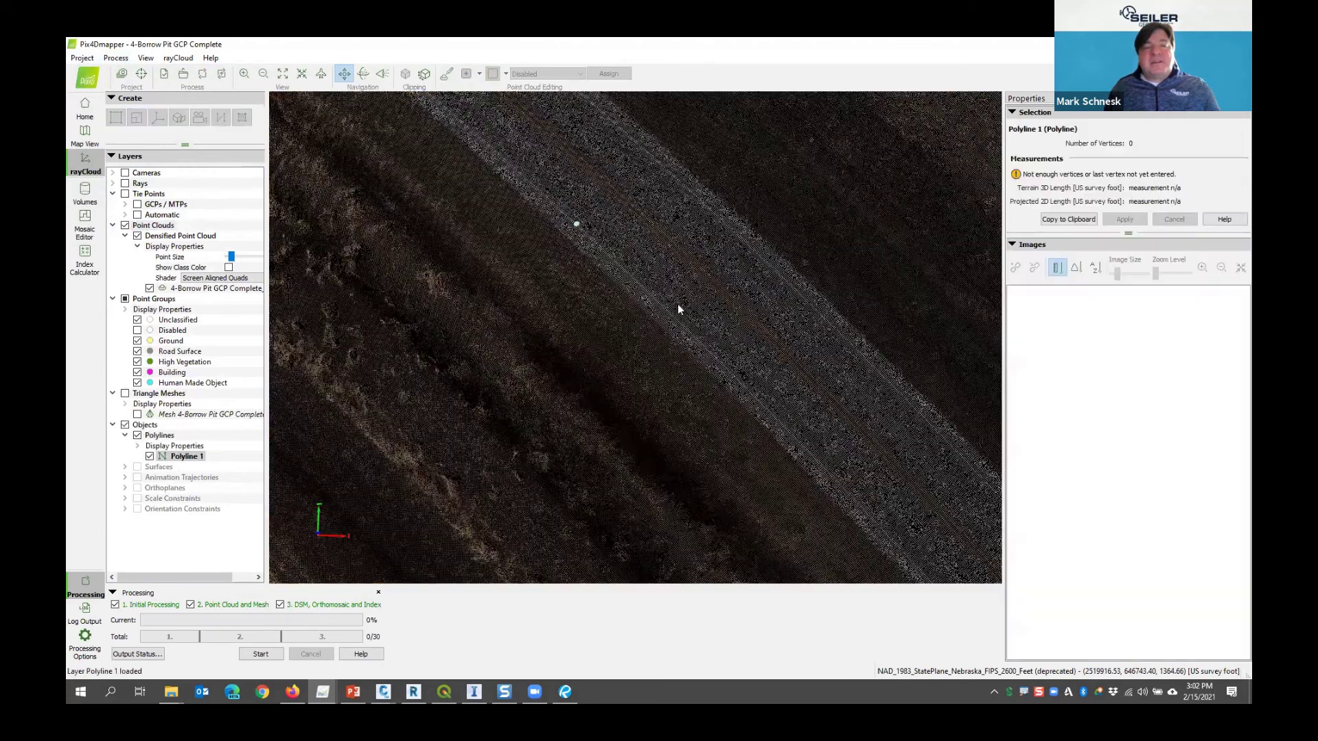
left_click(744, 385)
left_click(813, 455)
left_click(881, 526)
right_click(888, 534)
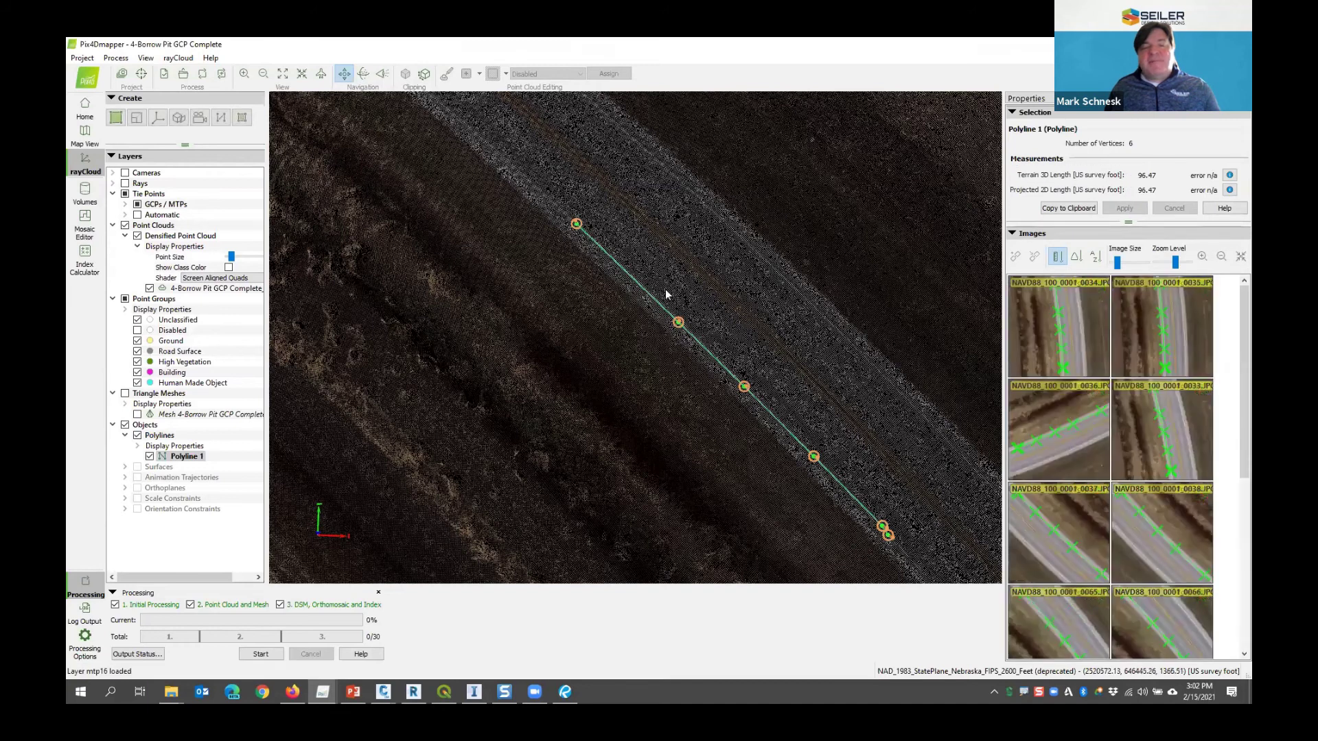
scroll(665, 290, "down", 2)
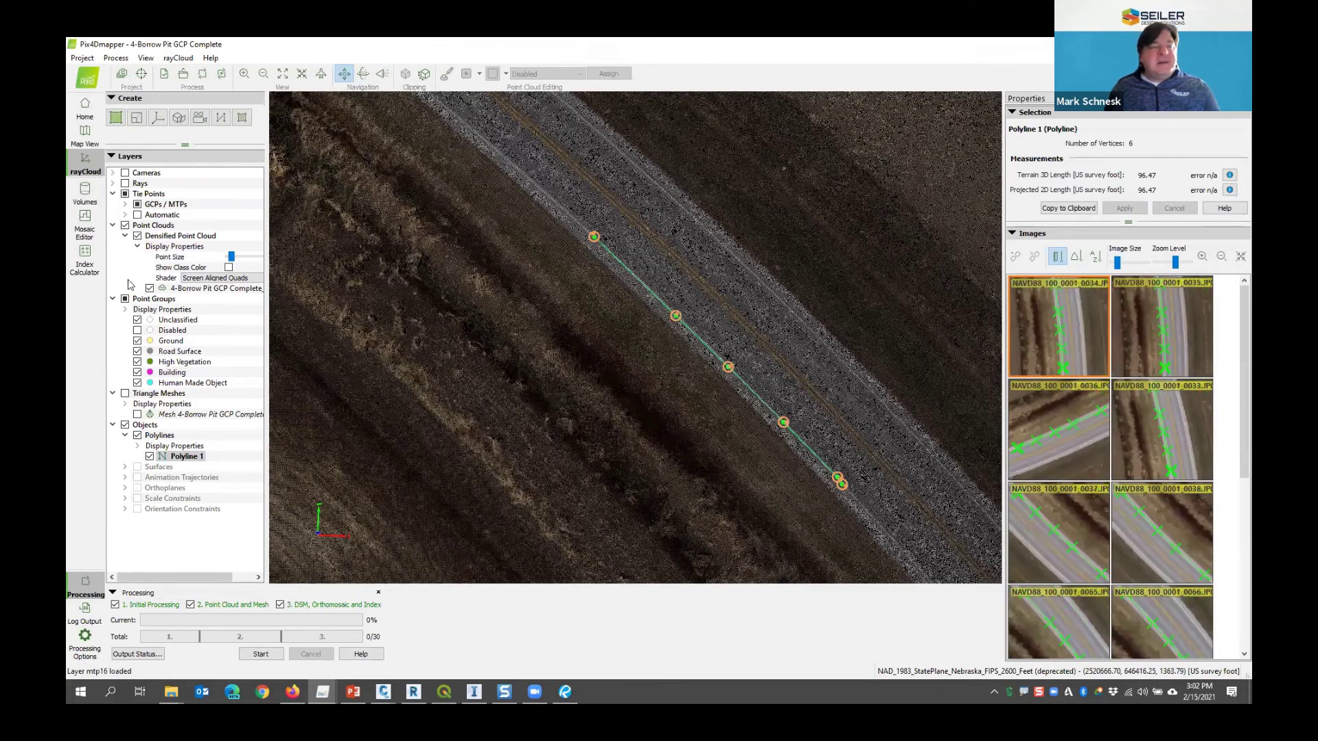
Export the road-edge polyline in Keyhole Markup Language (*.kml) format
right_click(172, 456)
left_click(199, 492)
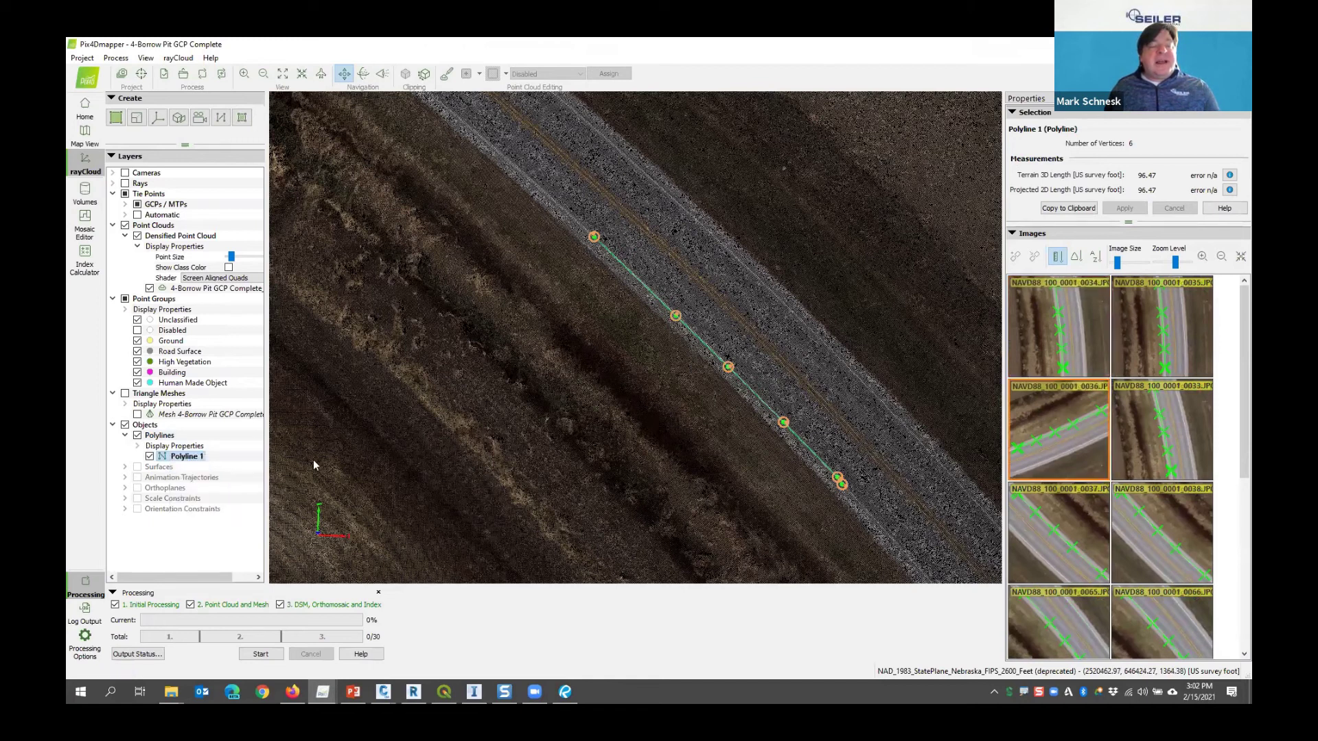
left_click(197, 338)
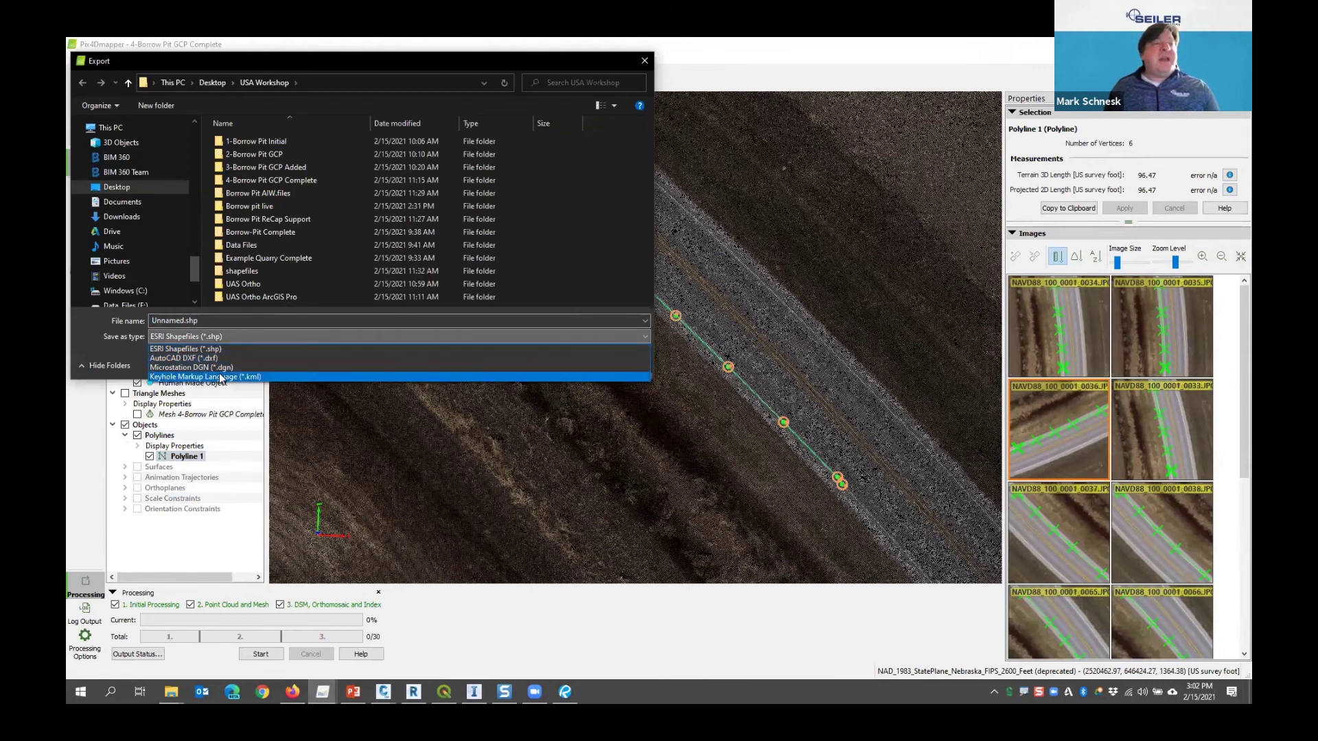
left_click(220, 377)
left_click(549, 365)
scroll(557, 183, "down", 1)
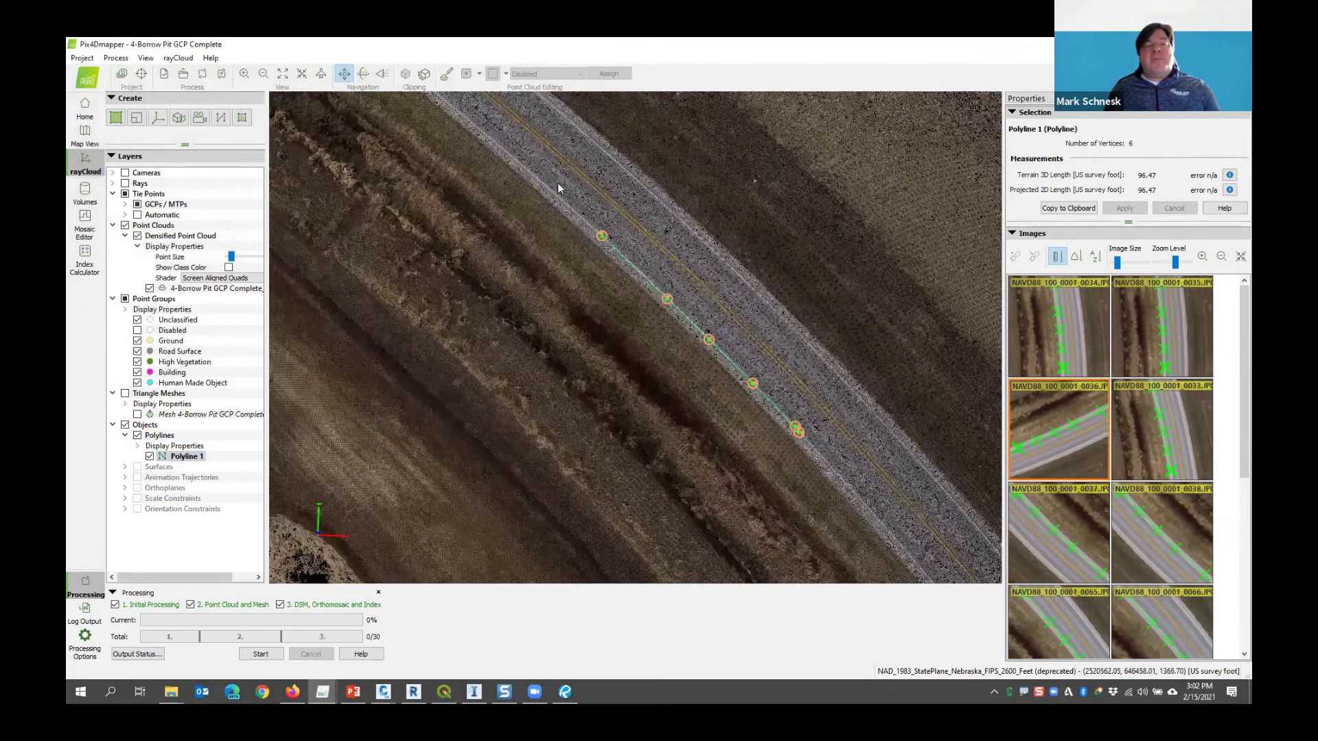
scroll(558, 183, "down", 3)
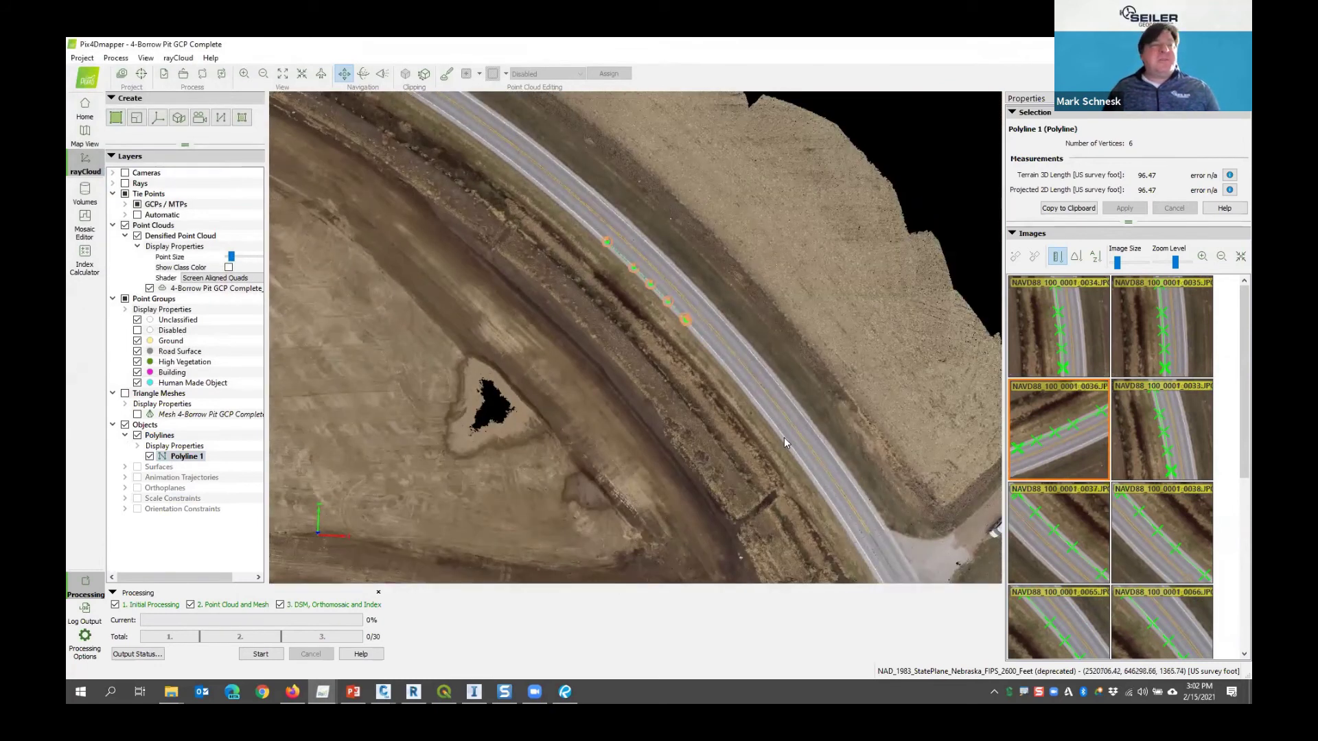
scroll(509, 291, "down", 3)
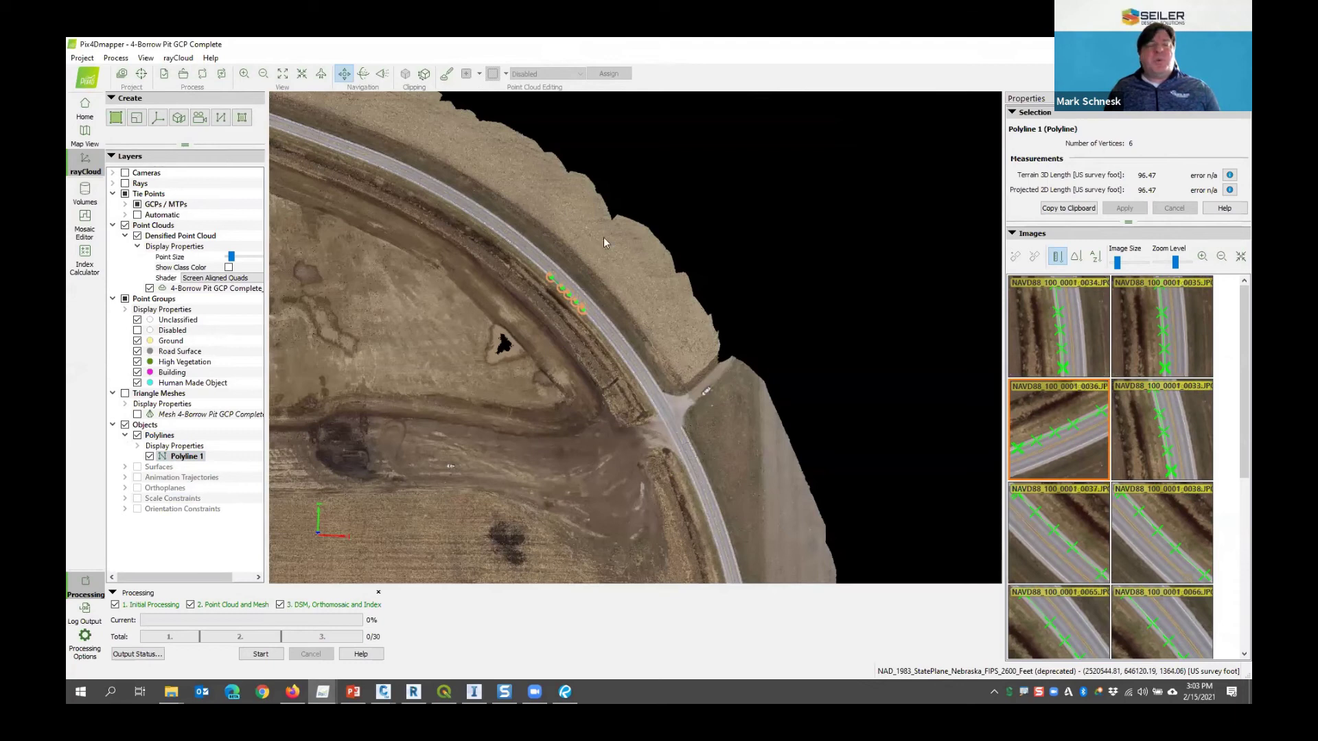
key("f")
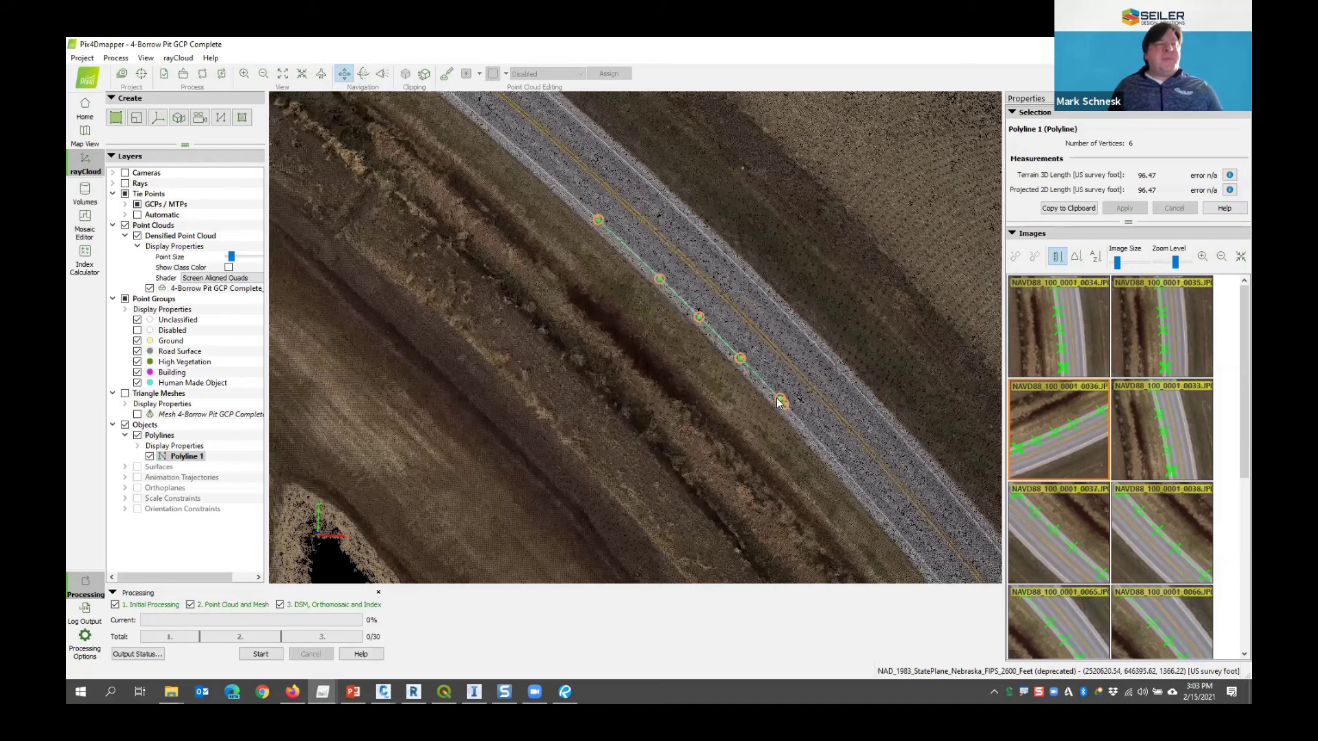
scroll(841, 409, "down", 5)
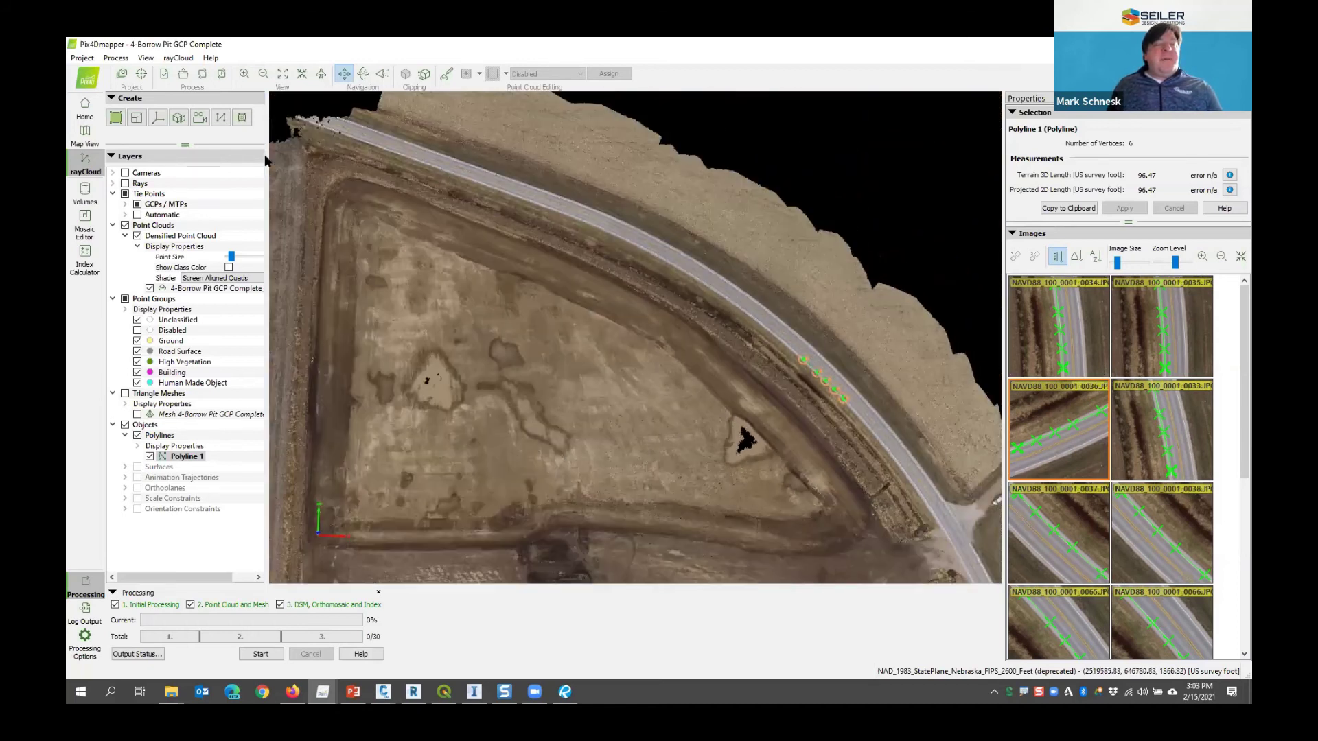
left_click(242, 118)
scroll(569, 380, "up", 3)
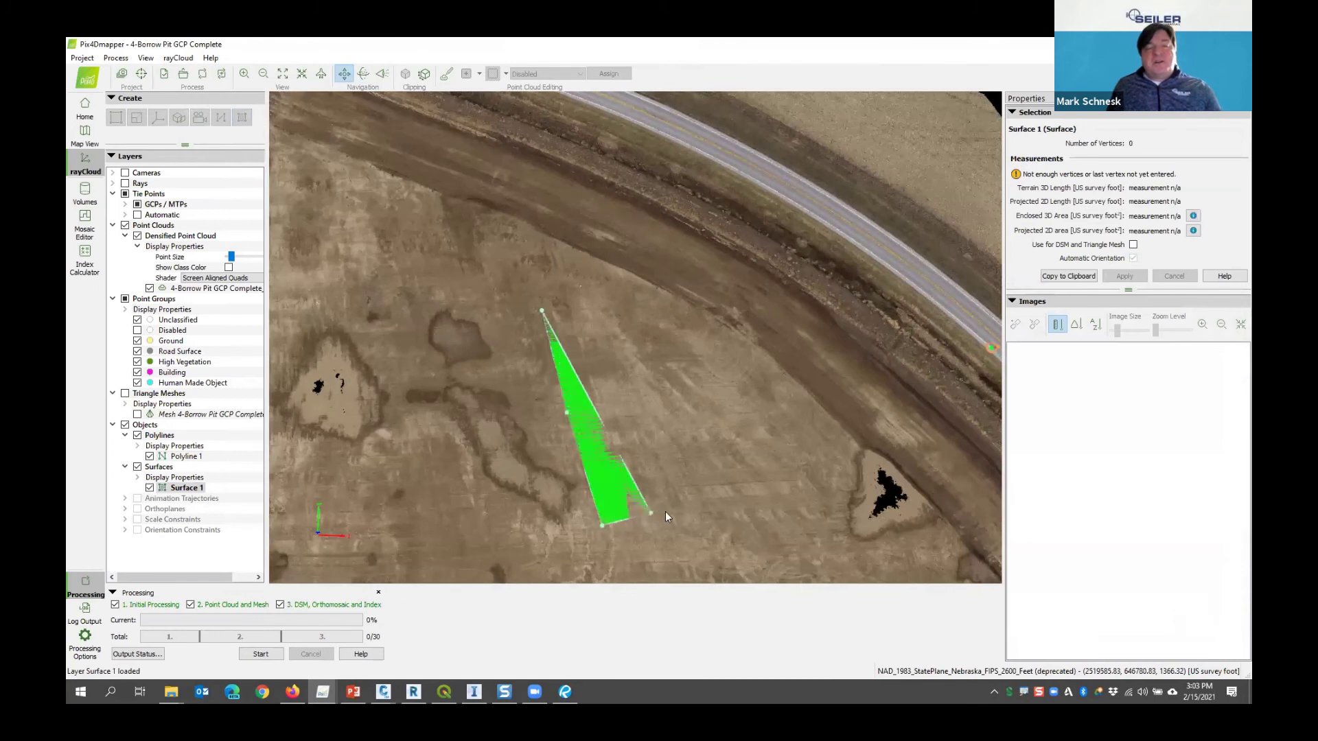
left_click(685, 430)
left_click(674, 359)
left_click(645, 309)
left_click(637, 294)
key("Escape")
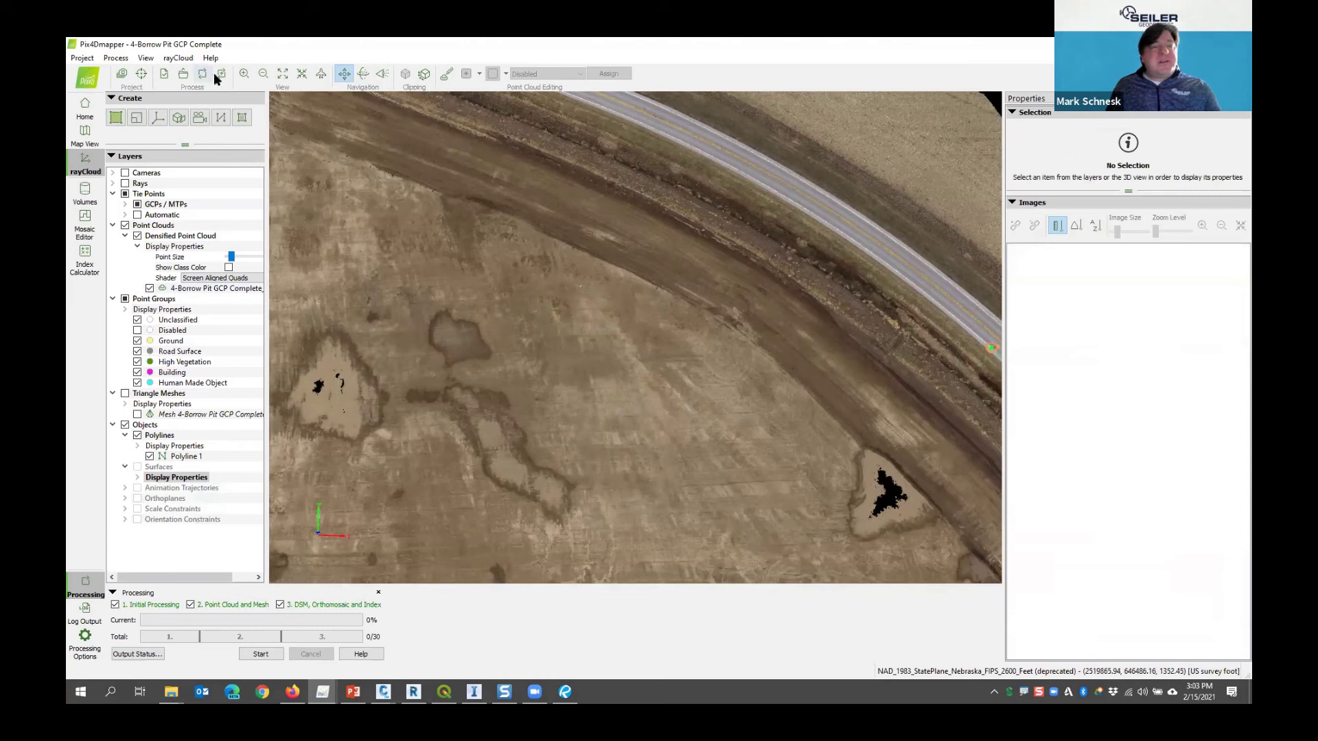
Draw a four-vertex surface of about 16,800 square feet on the pit floor, between the winding light patch and the triangular hole
left_click(239, 118)
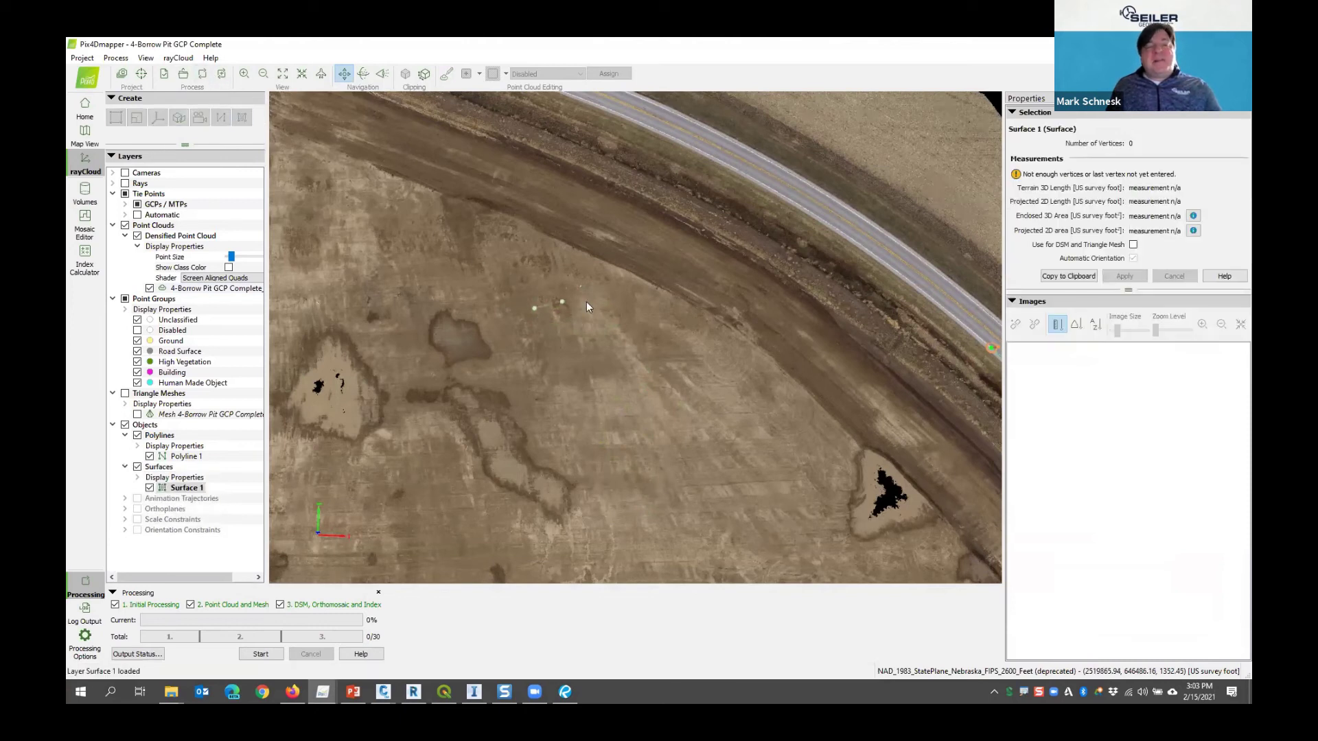
right_click(576, 490)
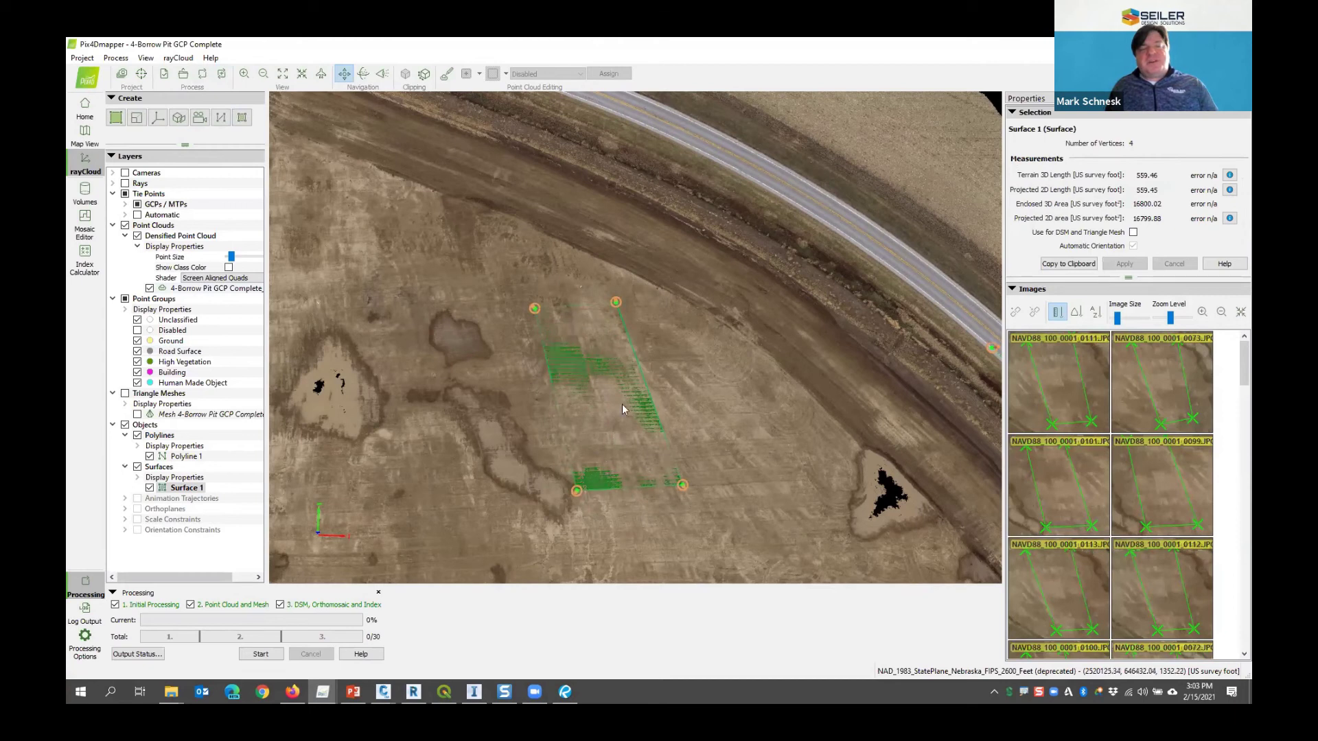
scroll(635, 477, "up", 2)
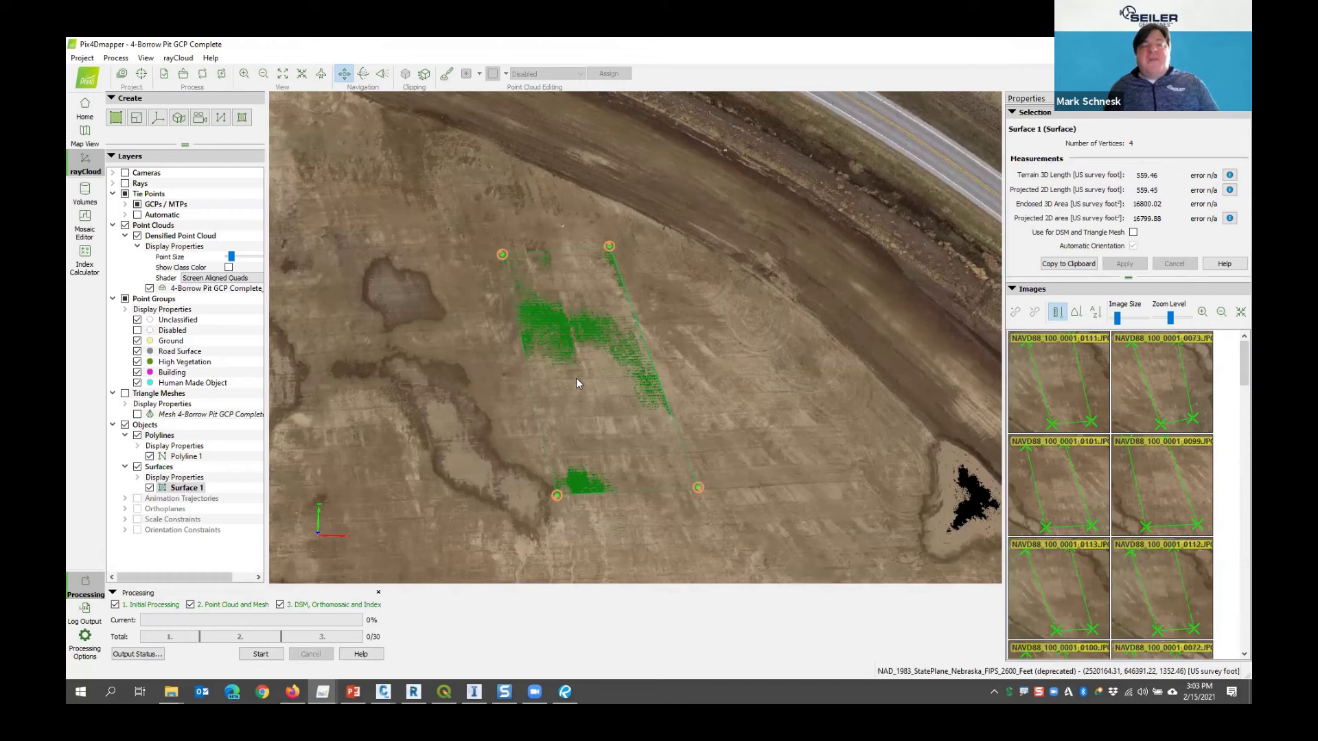
scroll(641, 315, "down", 5)
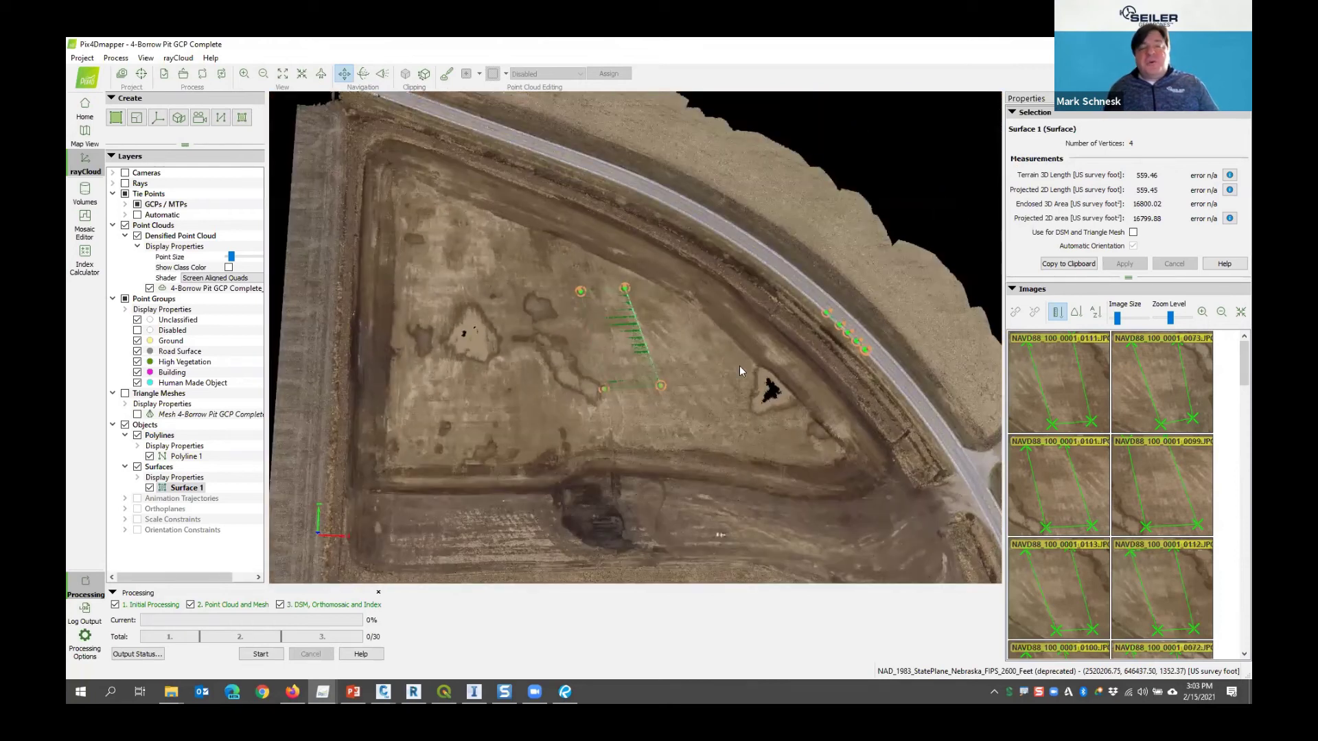
scroll(804, 395, "up", 3)
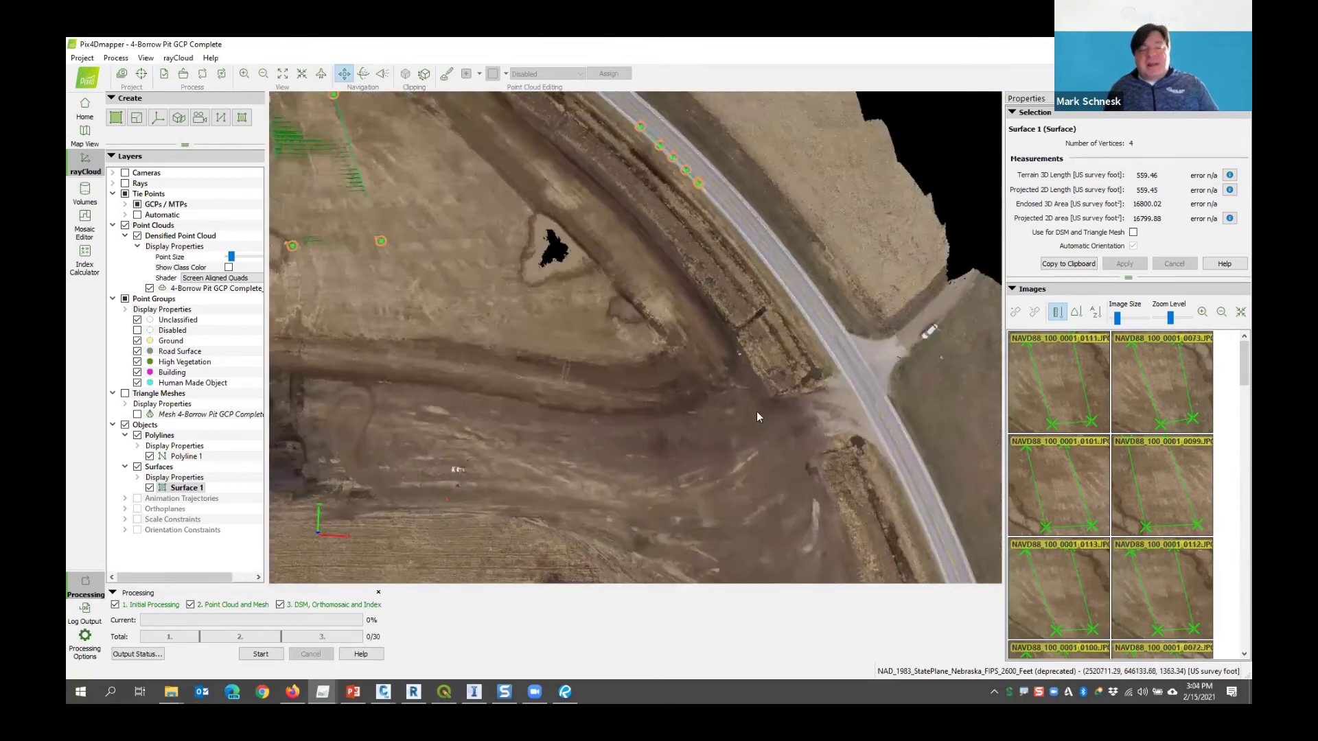
scroll(690, 404, "down", 2)
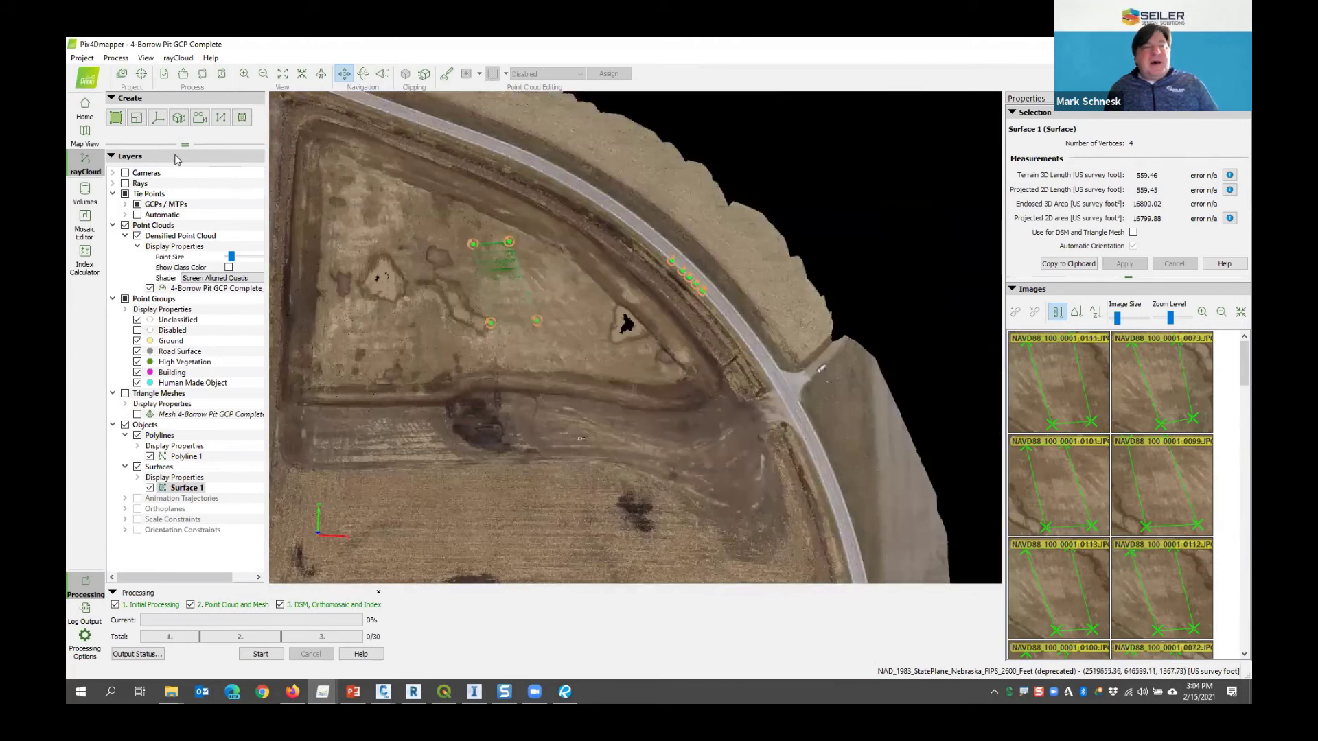
Create a volume with a five-vertex base of about 8,420 square feet beside the pit's western light patch, and compute its cut and fill
left_click(81, 199)
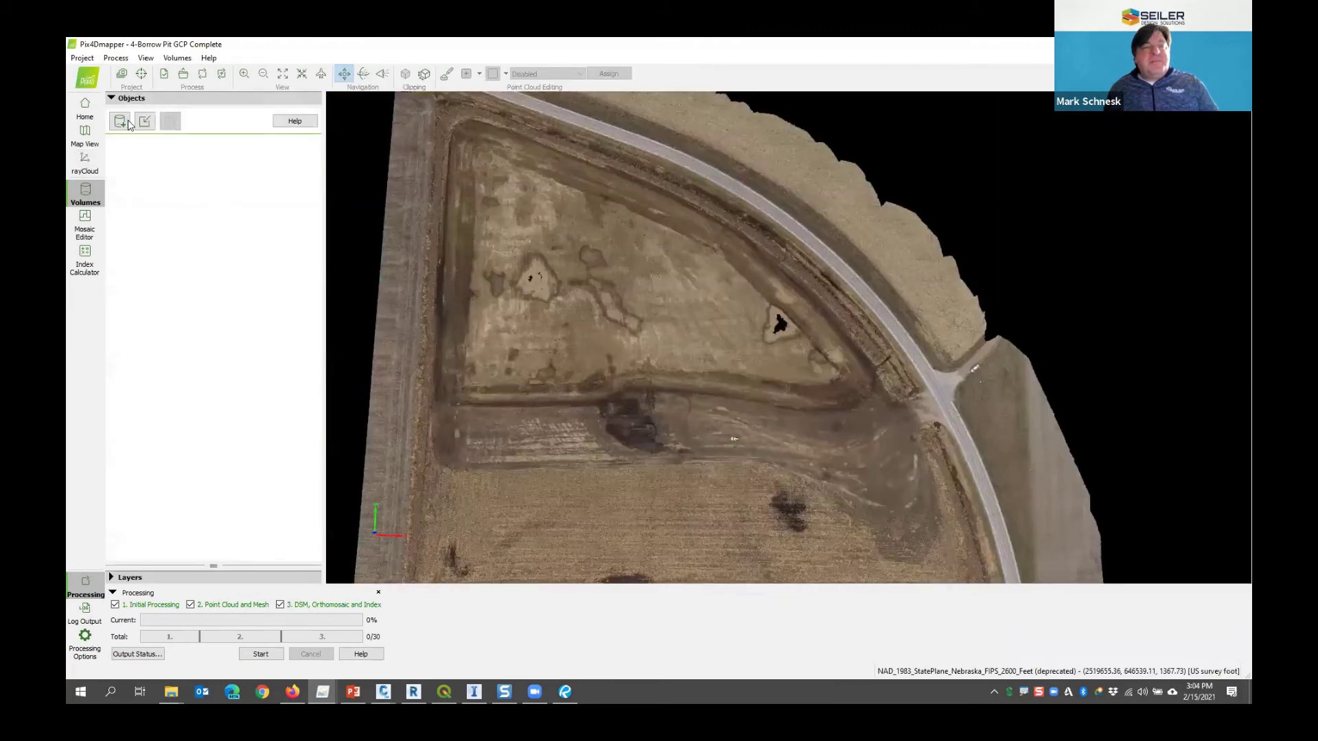
left_click(122, 121)
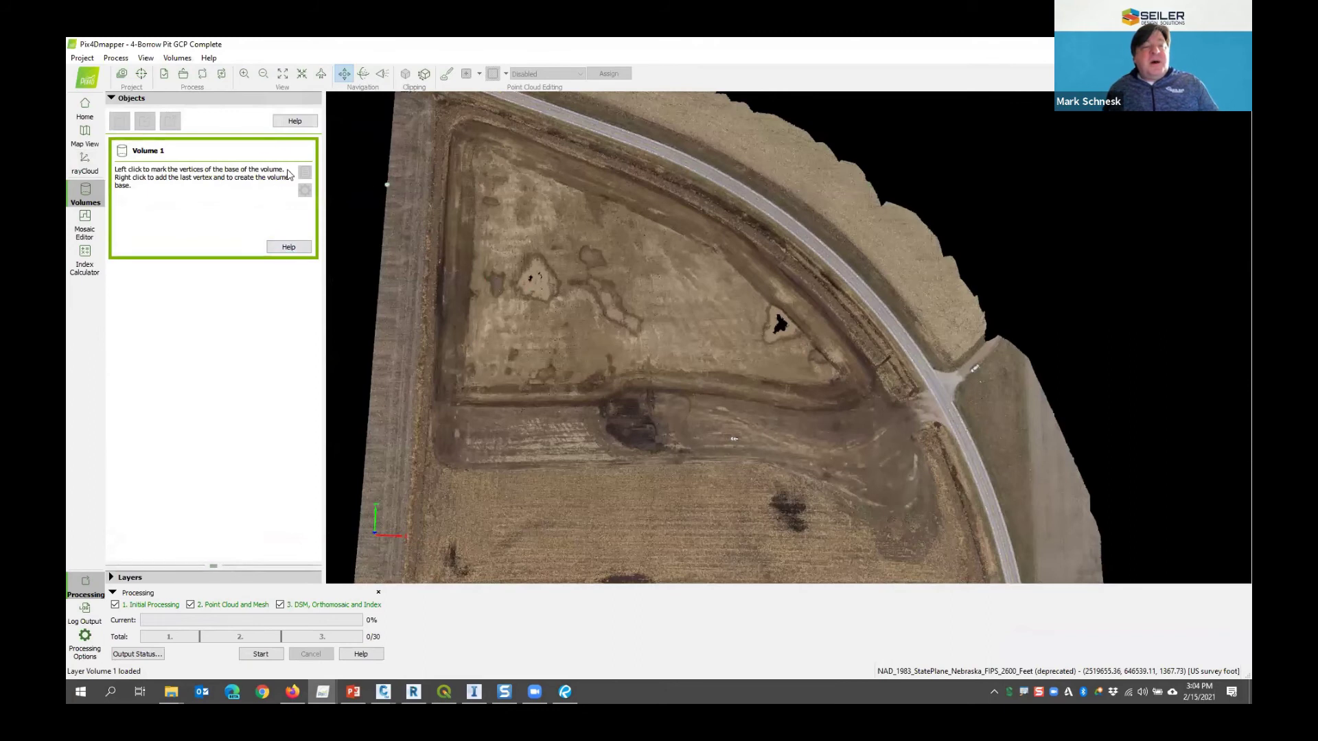
scroll(563, 234, "up", 3)
scroll(583, 236, "up", 2)
left_click(631, 233)
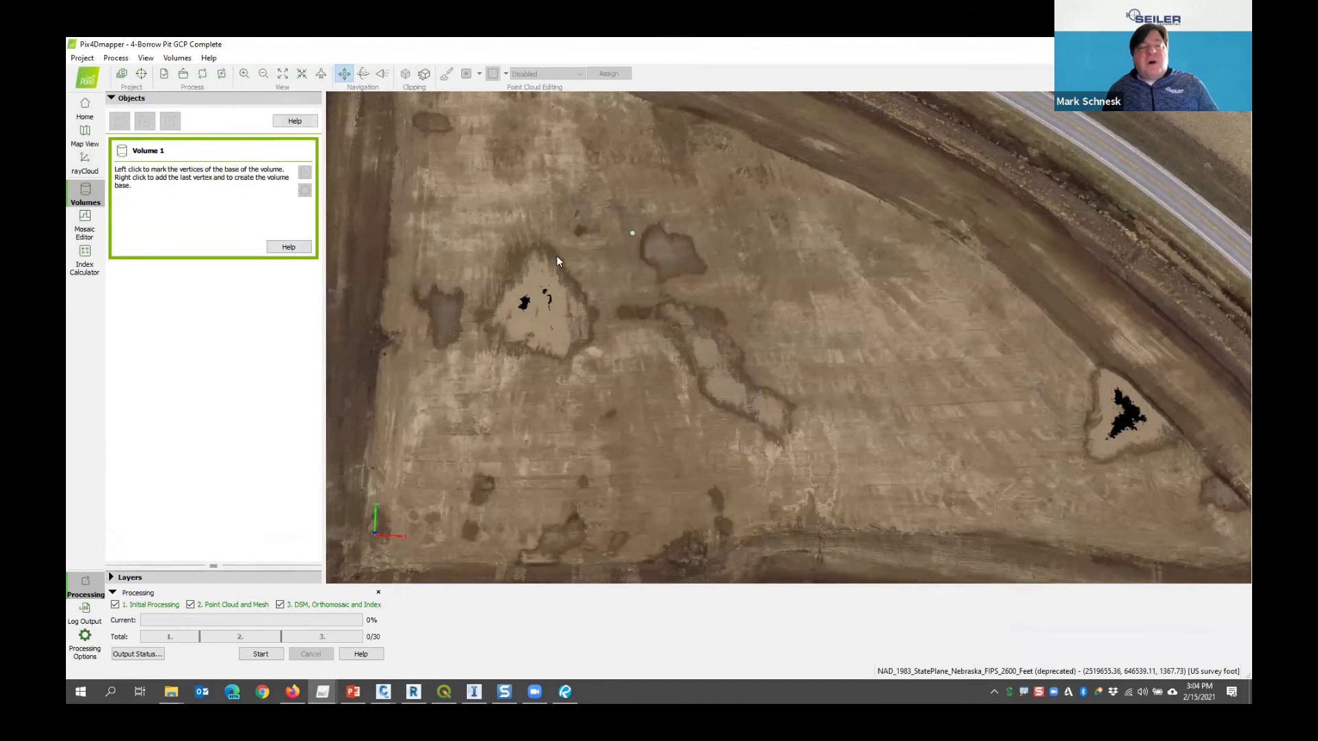
left_click(563, 366)
left_click(647, 366)
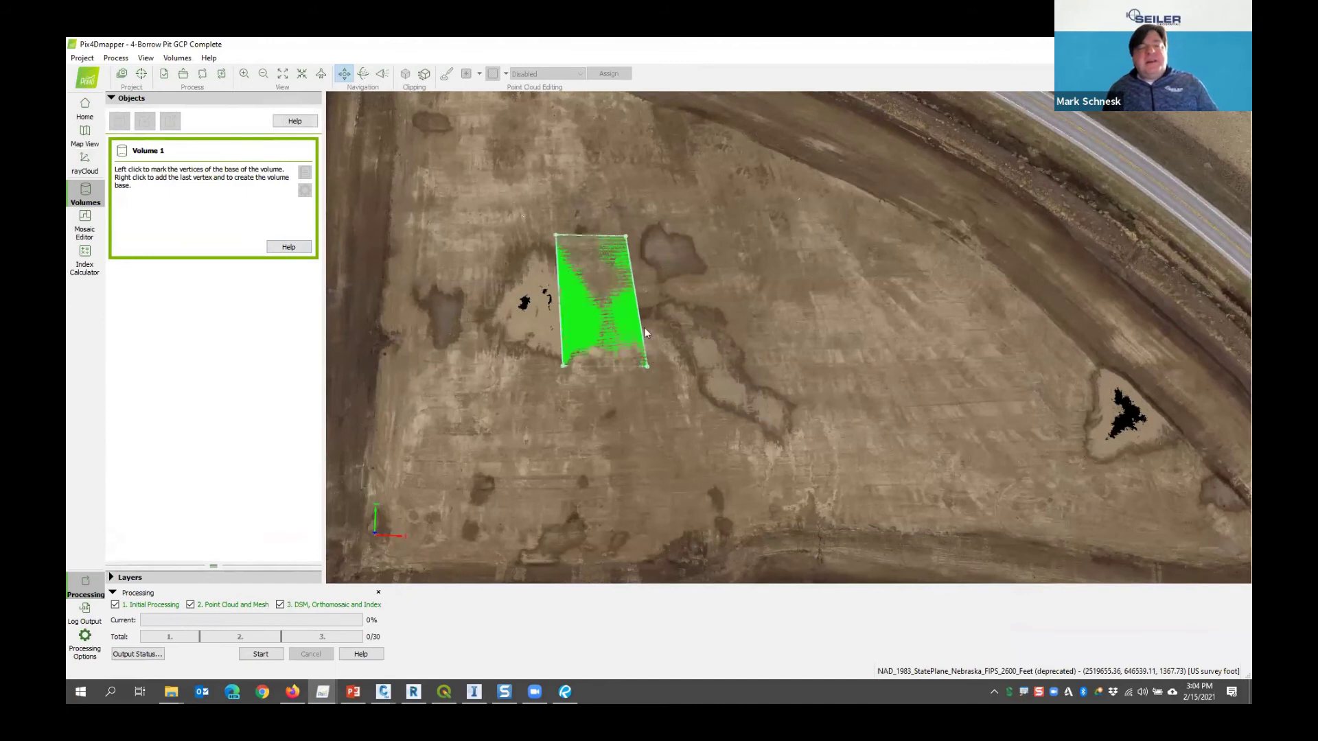
right_click(623, 292)
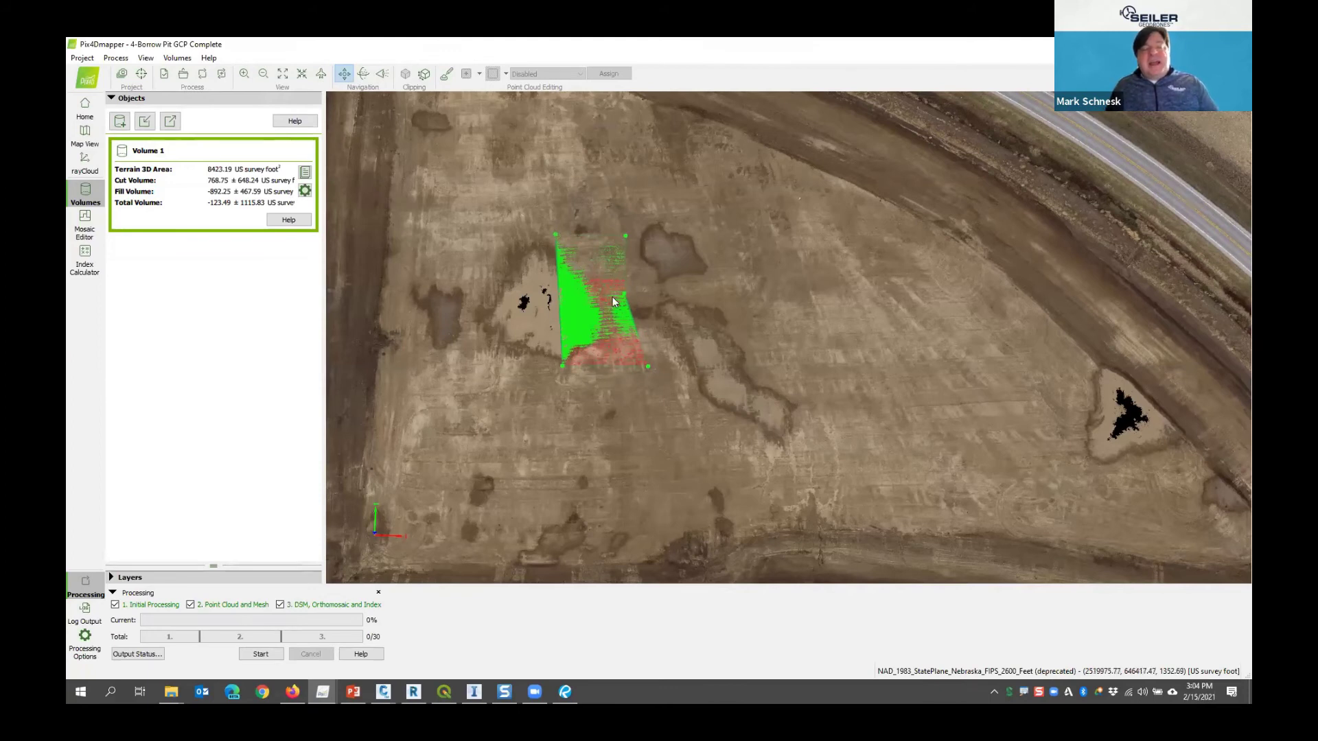
scroll(612, 312, "up", 2)
scroll(542, 254, "up", 5)
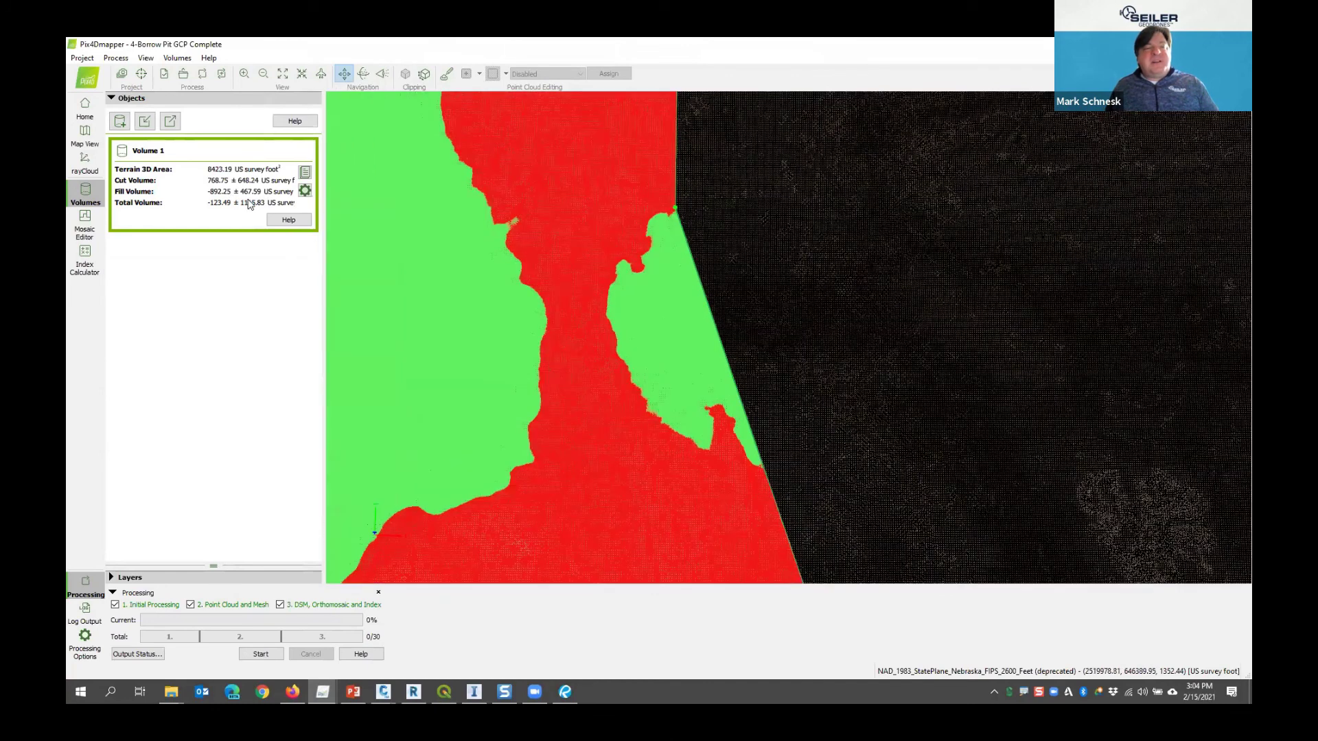
scroll(551, 278, "down", 4)
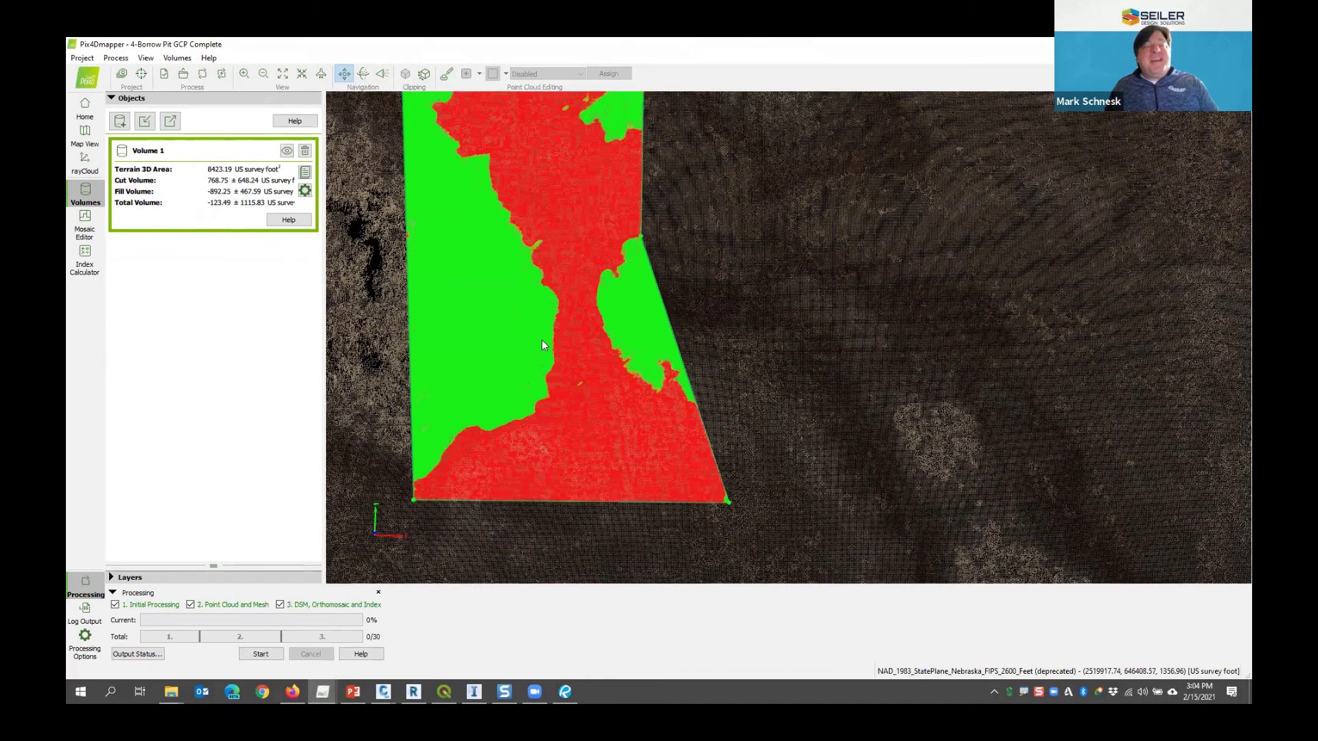
Return to the rayCloud and hide the tie points, point clouds, point groups and objects, leaving only the triangle mesh displayed
left_click_drag(550, 336, 536, 305)
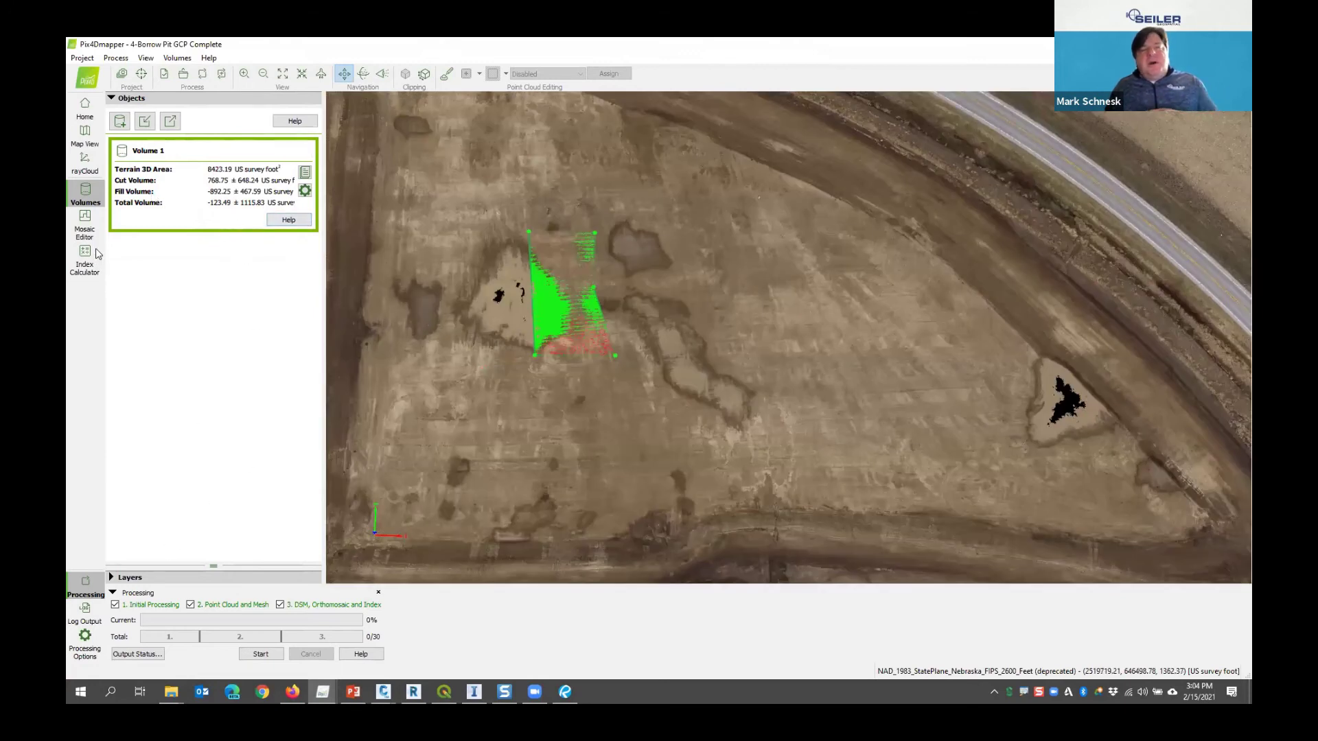
scroll(687, 376, "down", 5)
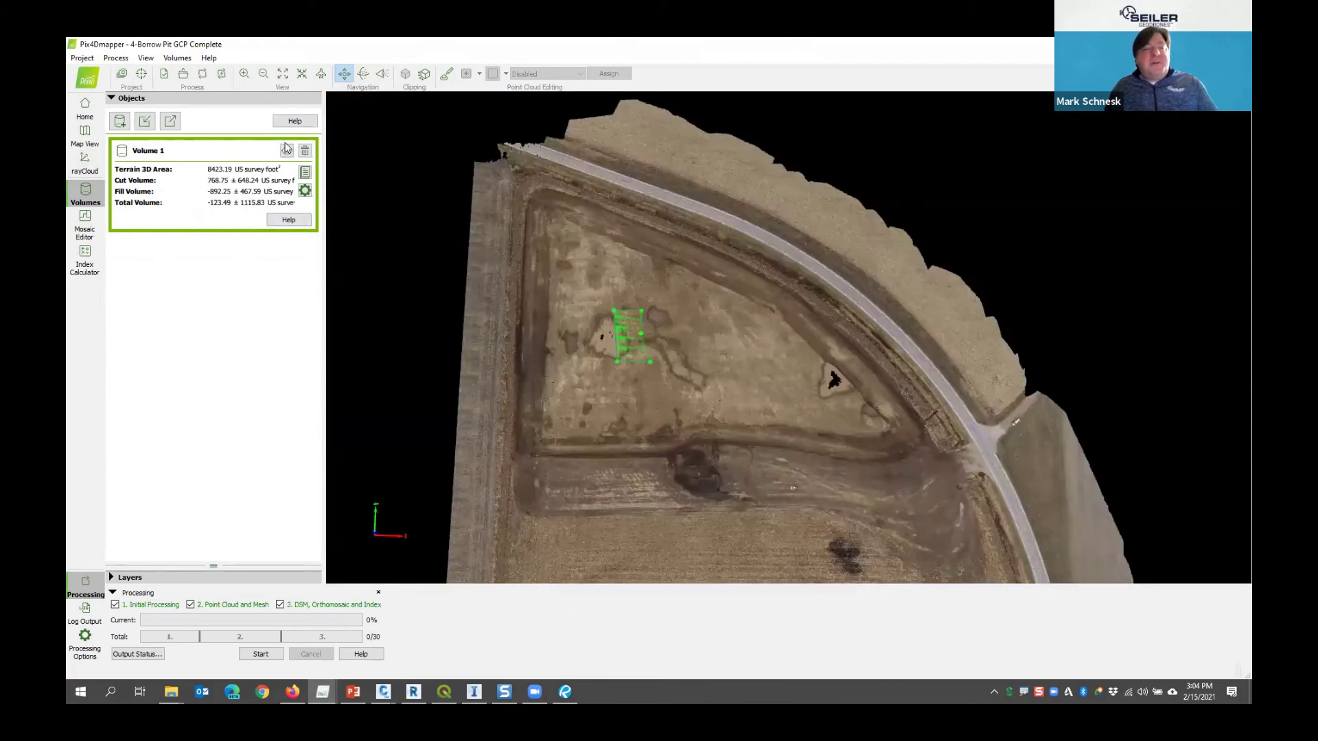
left_click(84, 163)
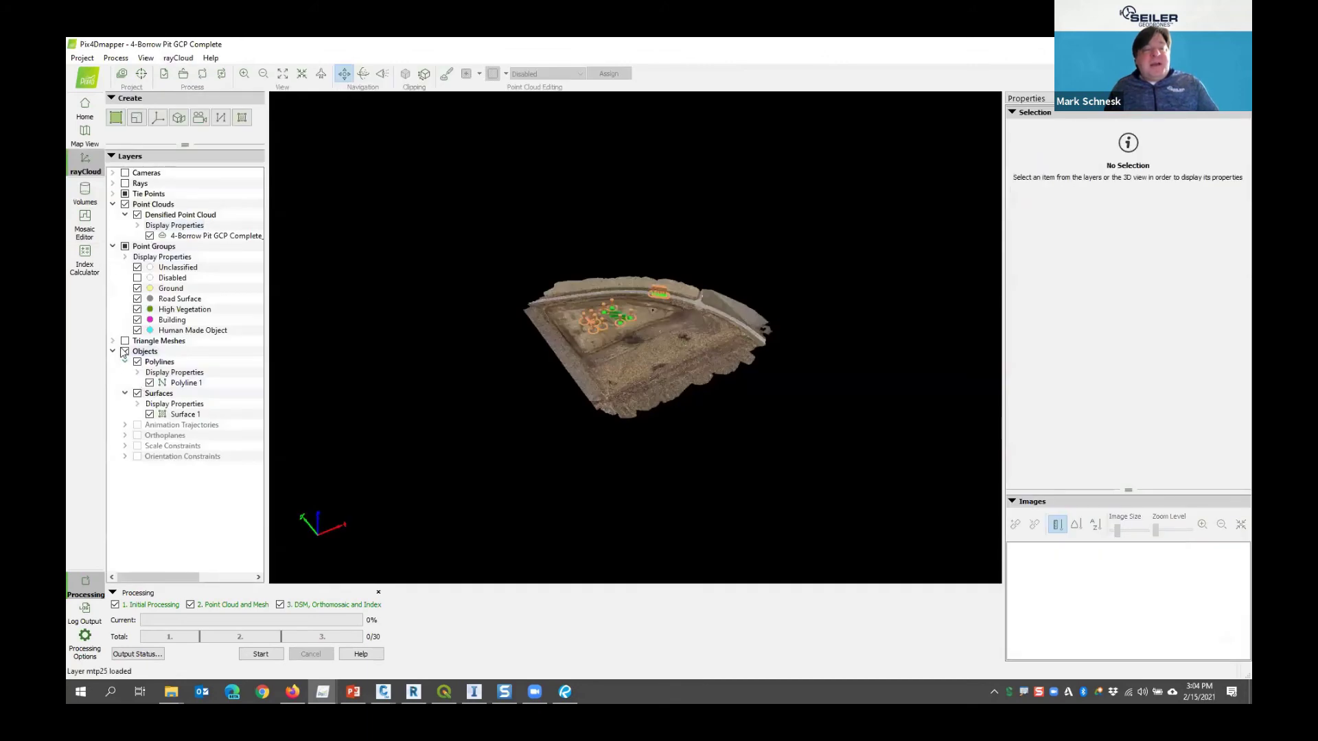
left_click(125, 247)
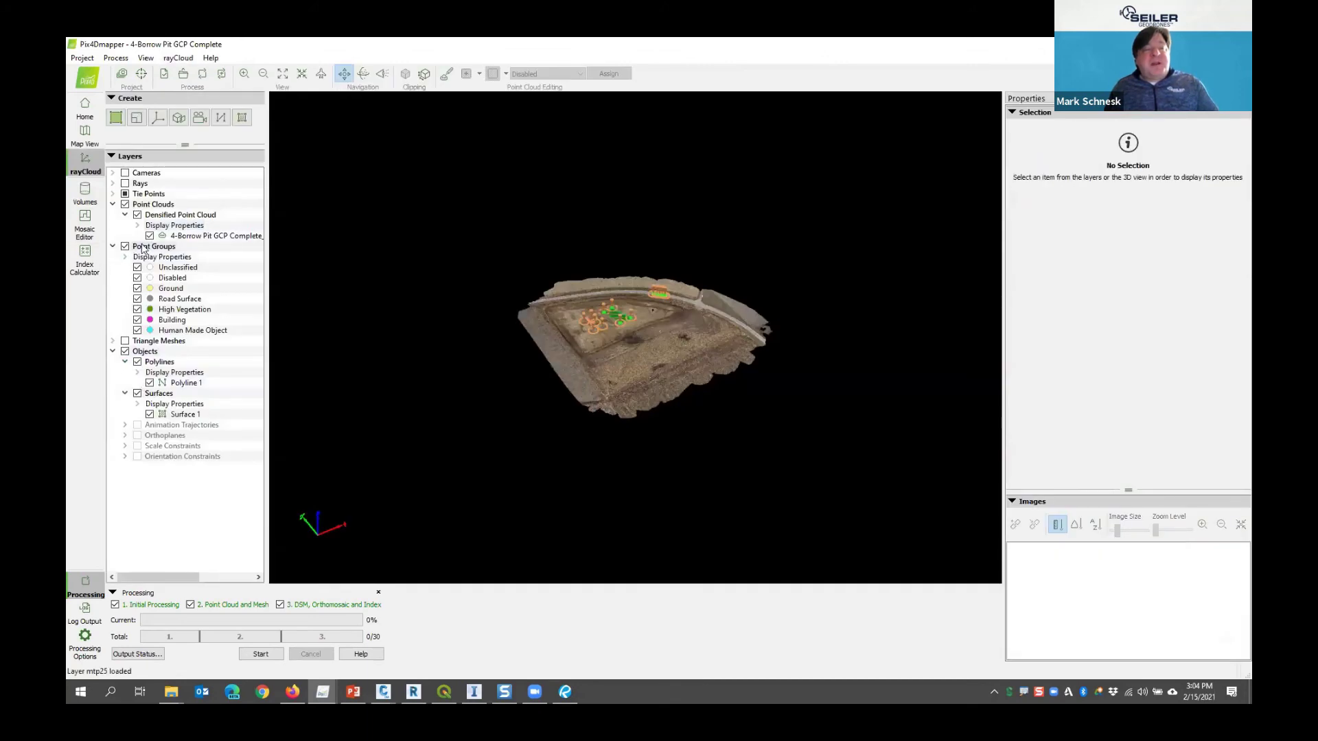
left_click(125, 195)
left_click(125, 204)
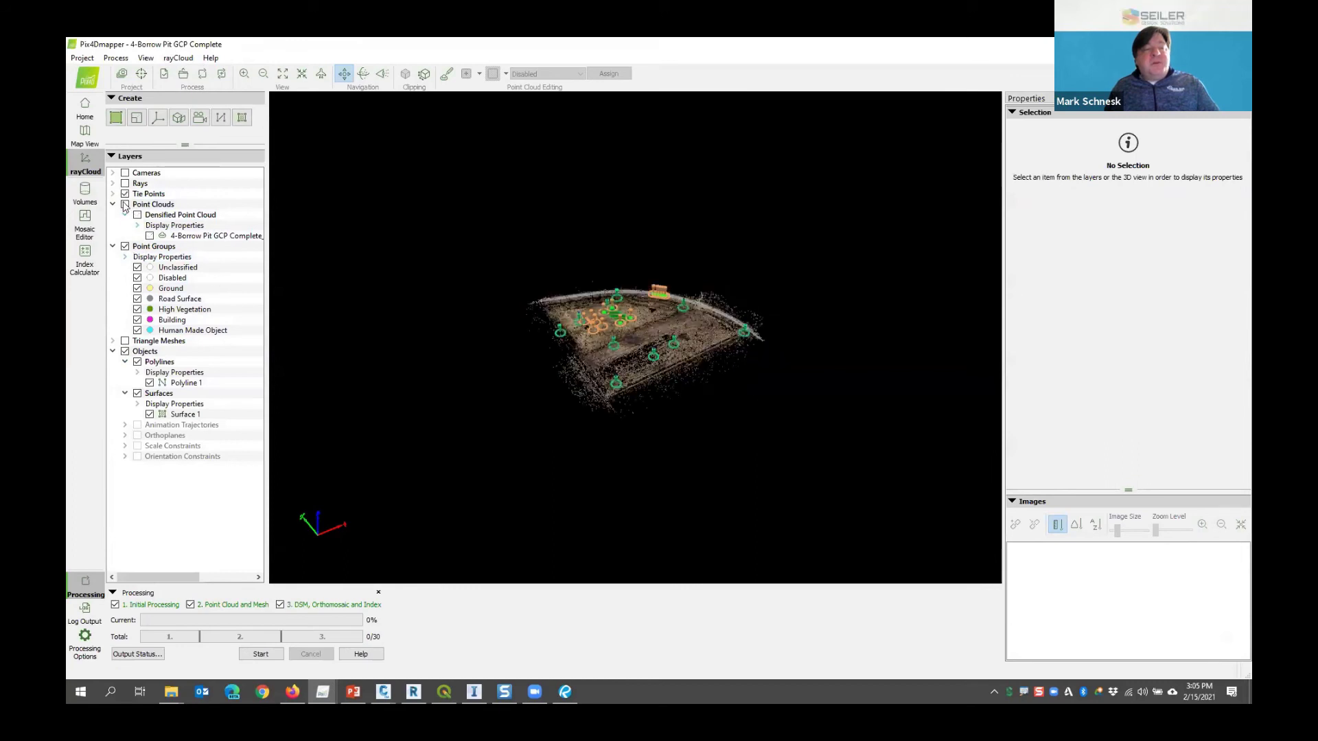
left_click(125, 246)
left_click(125, 352)
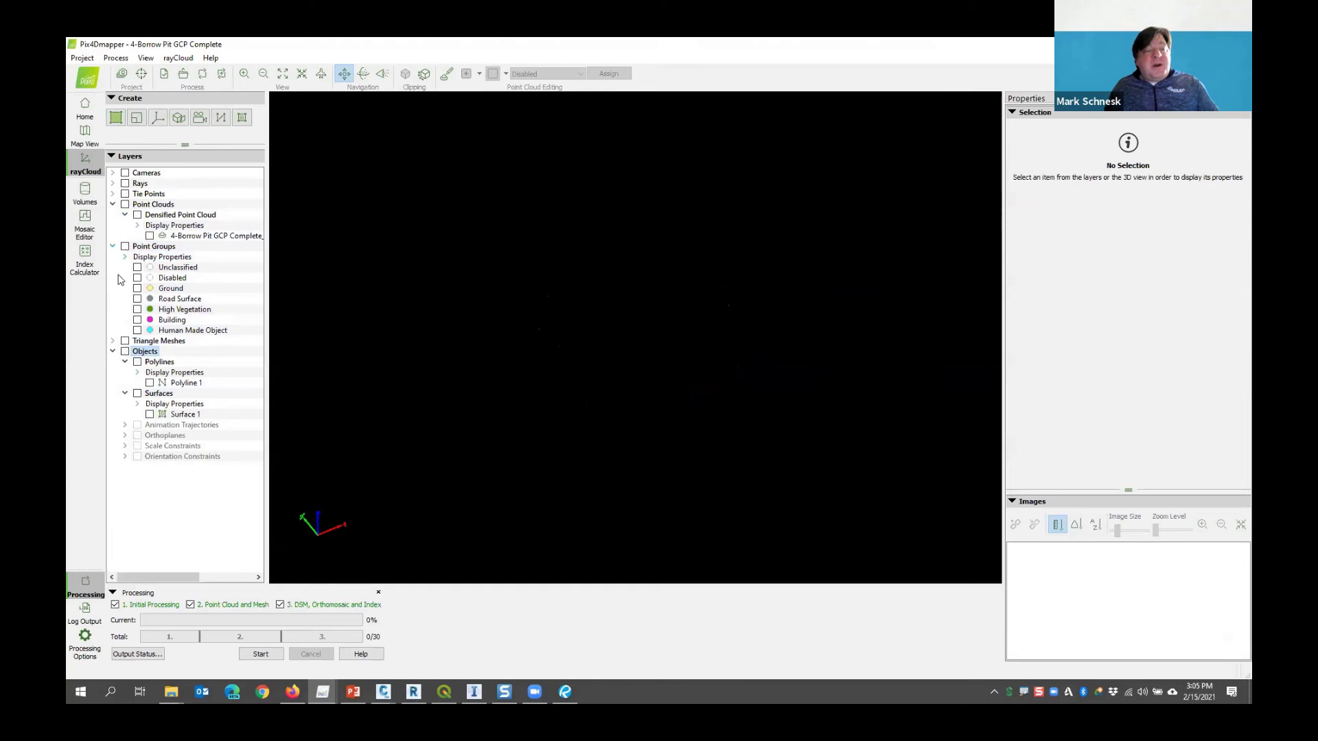
left_click(112, 247)
left_click(125, 278)
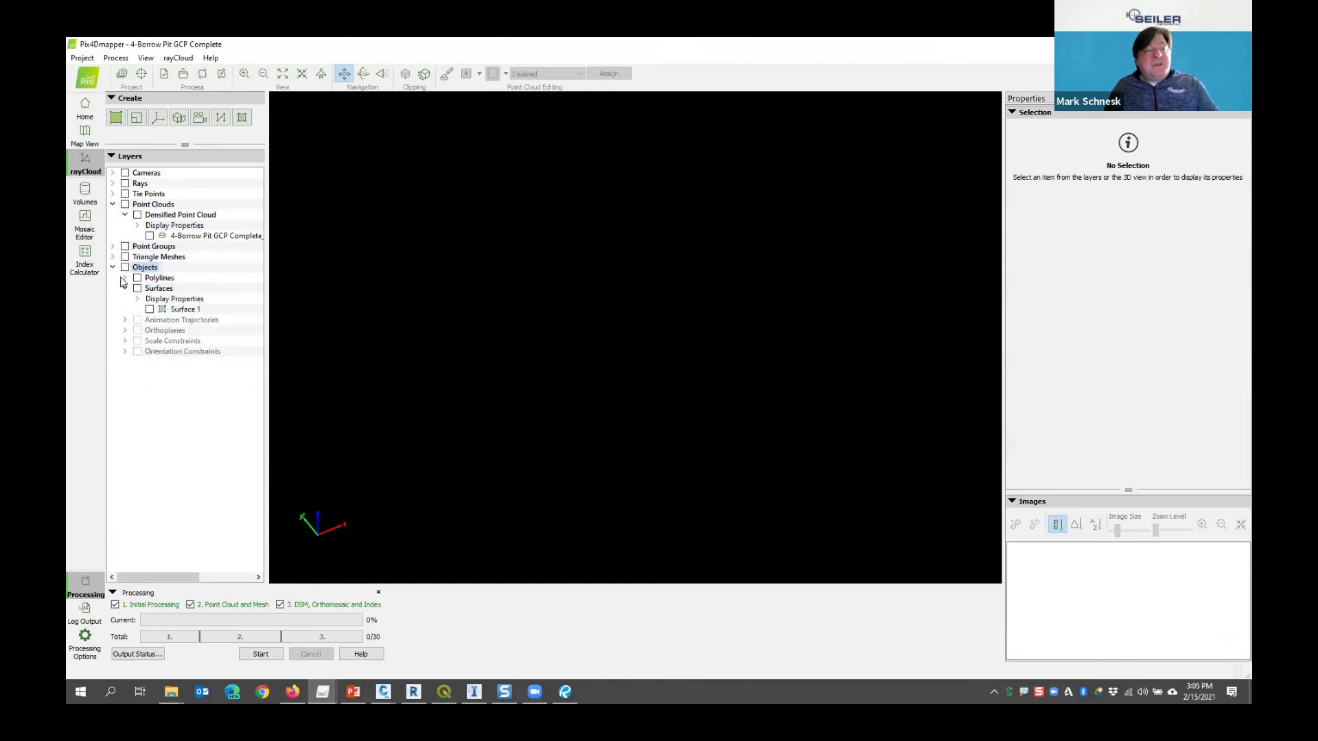
left_click(125, 257)
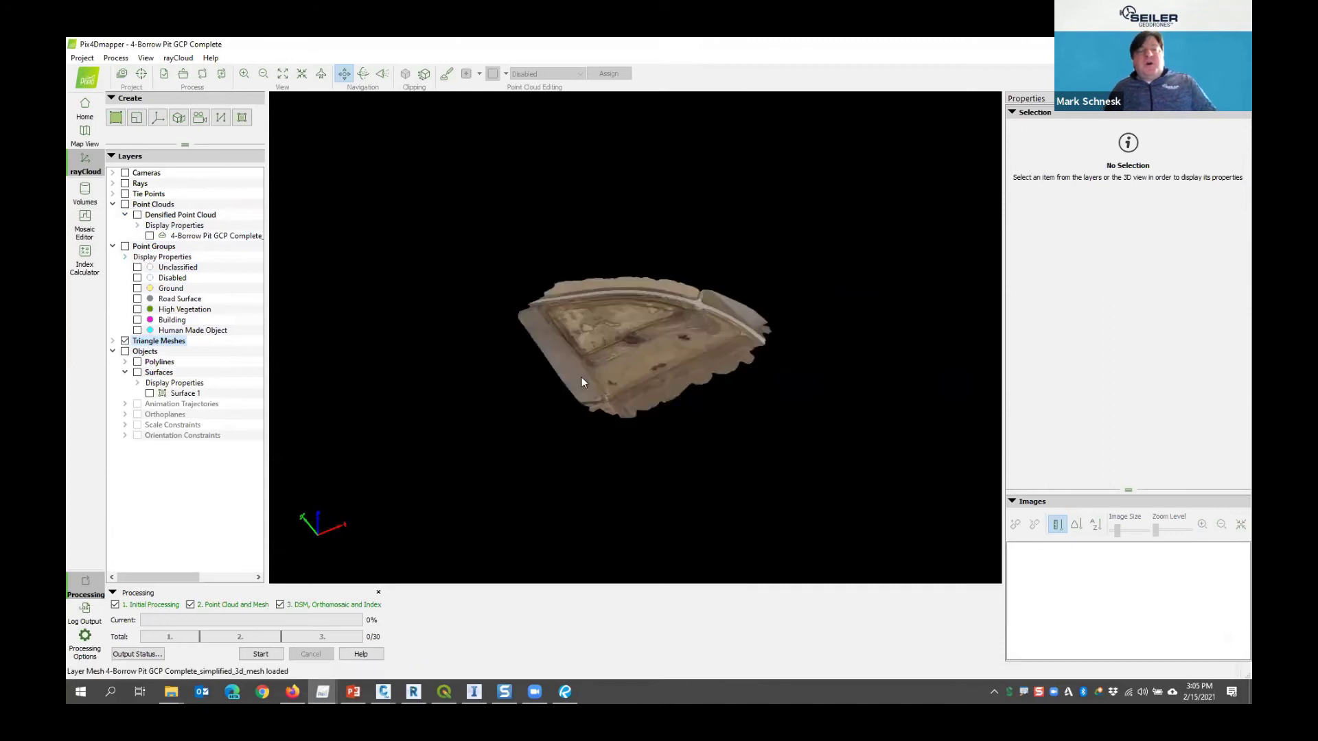
Examine the triangle mesh up close and from low angles around the pit floor, the road and the triangular light patch
scroll(608, 328, "up", 6)
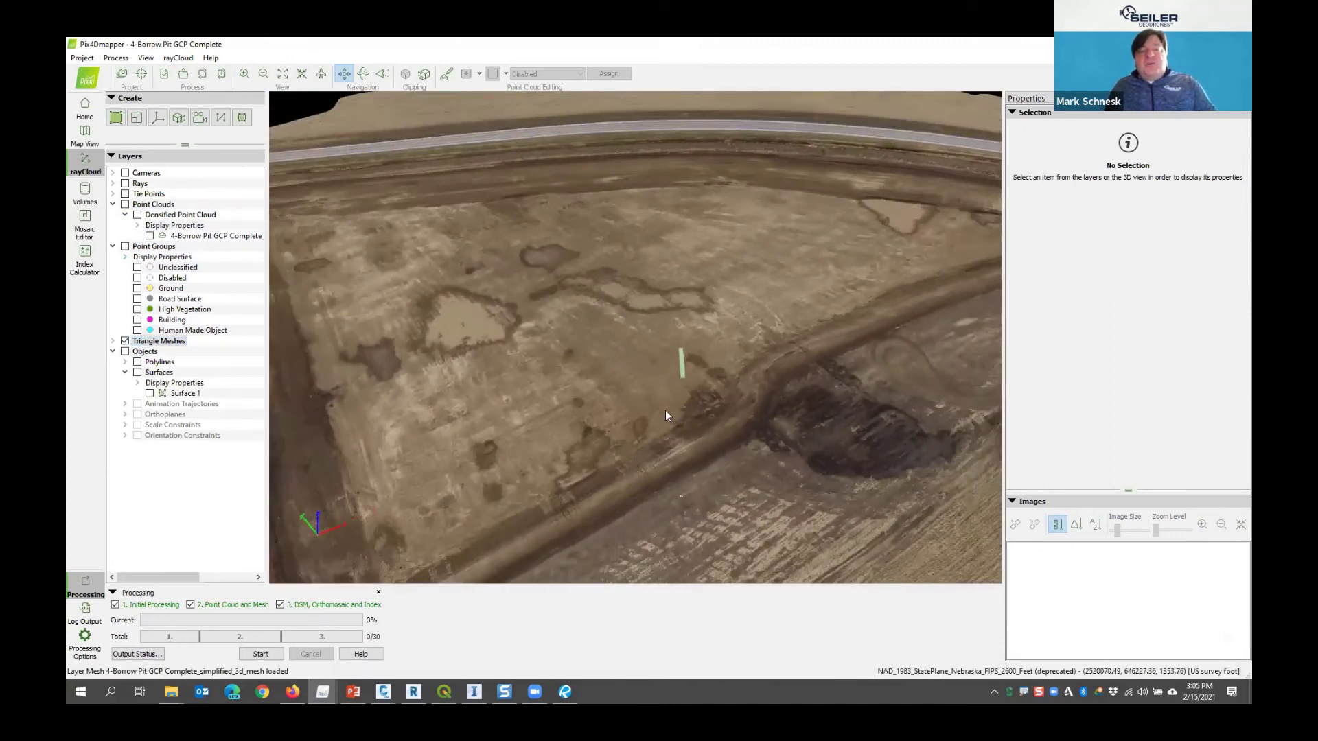
scroll(711, 390, "up", 8)
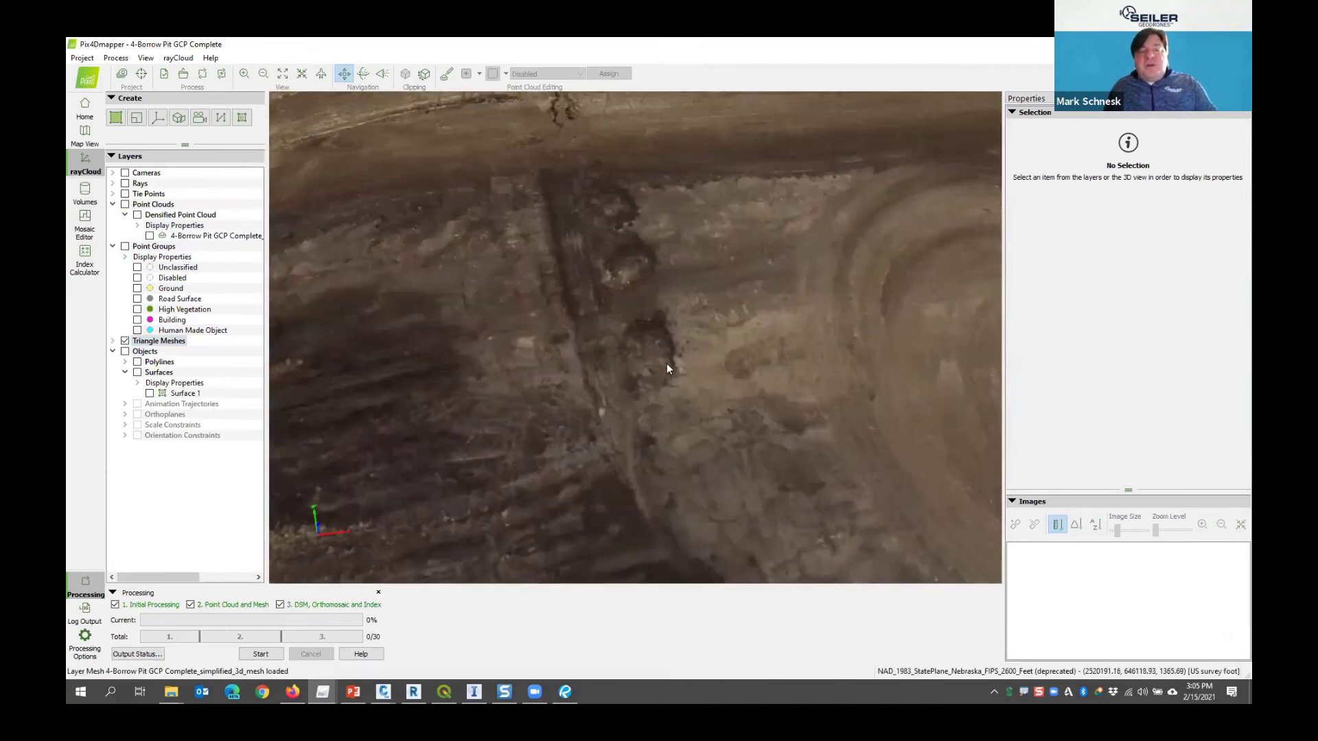
left_click_drag(760, 221, 670, 425)
scroll(664, 424, "up", 4)
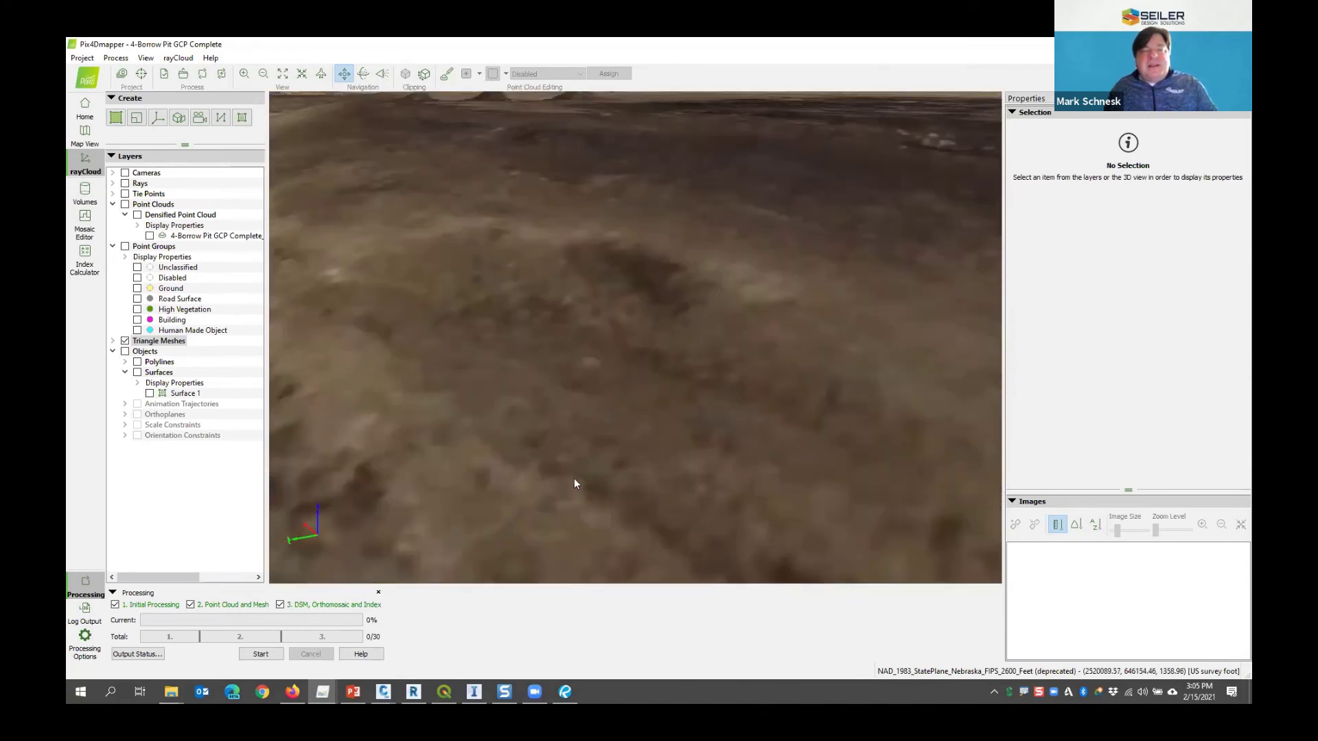
scroll(573, 478, "down", 5)
left_click_drag(591, 479, 440, 310)
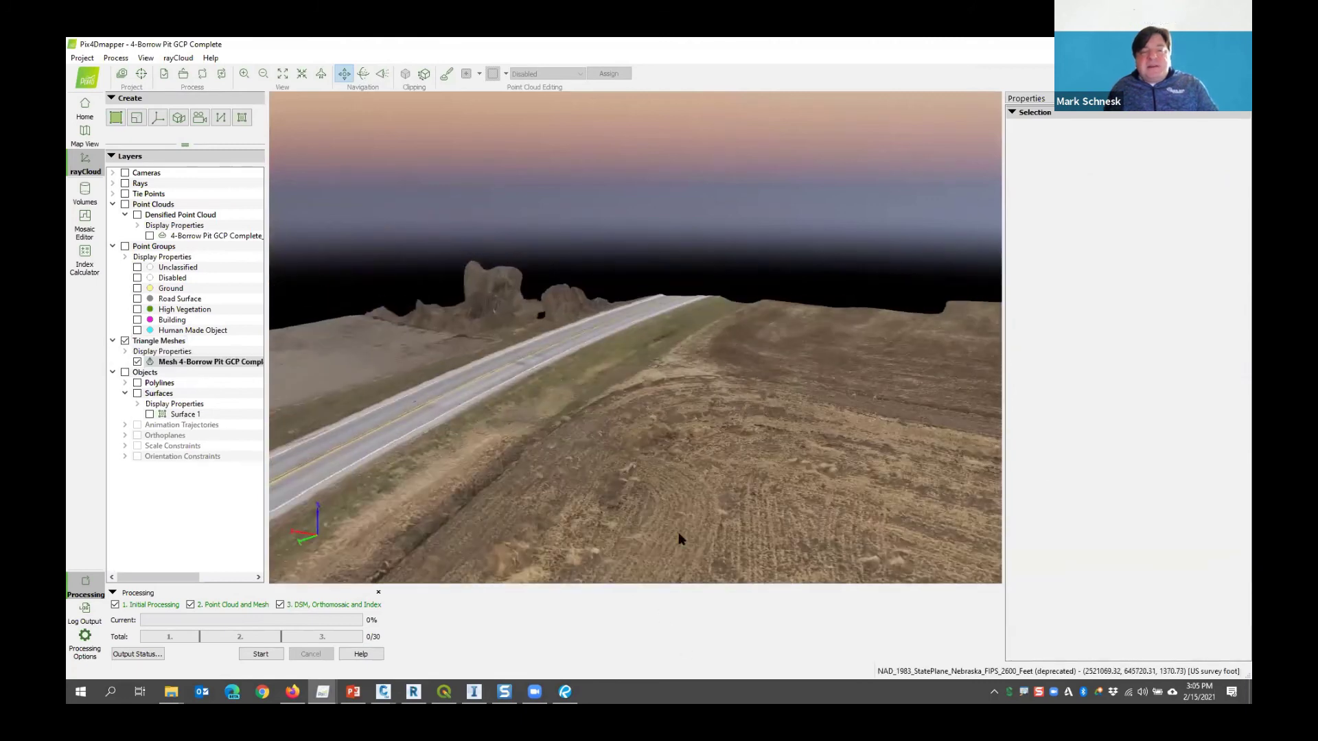
left_click_drag(684, 463, 737, 398)
left_click_drag(772, 533, 708, 479)
left_click_drag(596, 459, 591, 439)
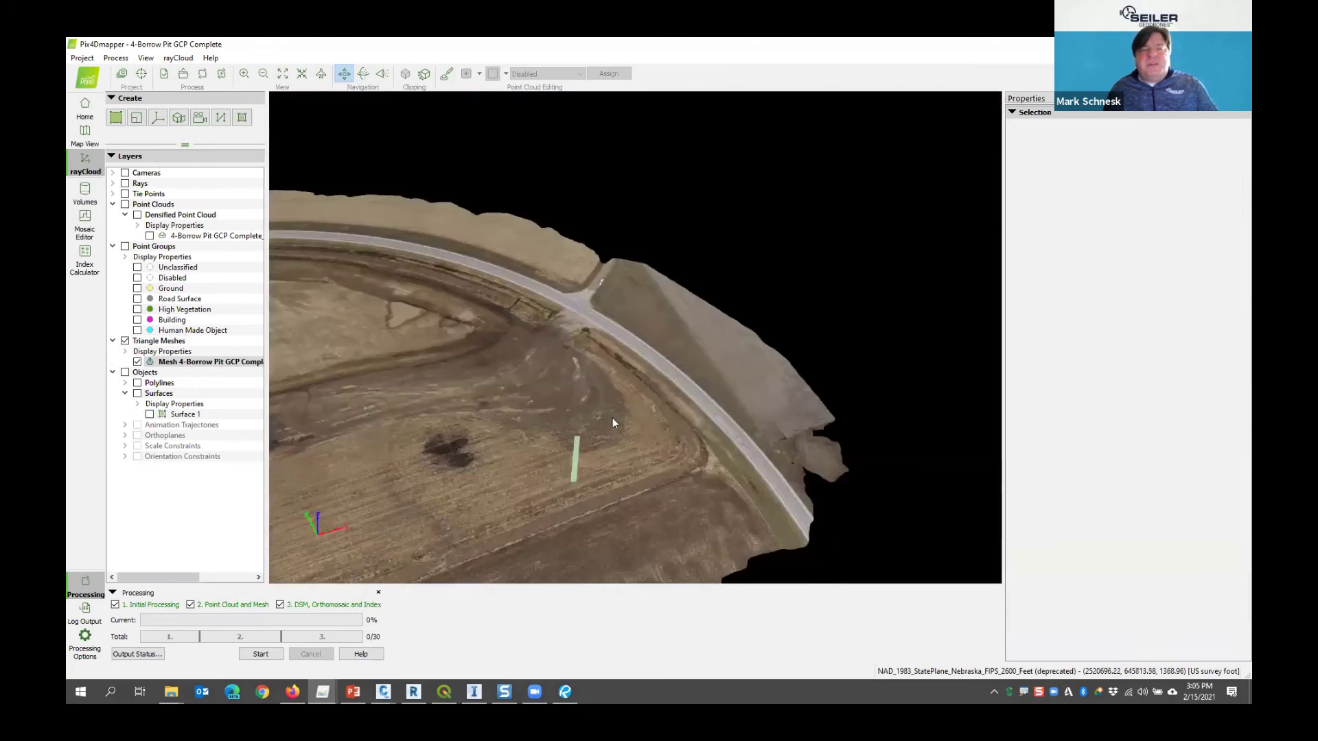
left_click_drag(606, 421, 683, 369)
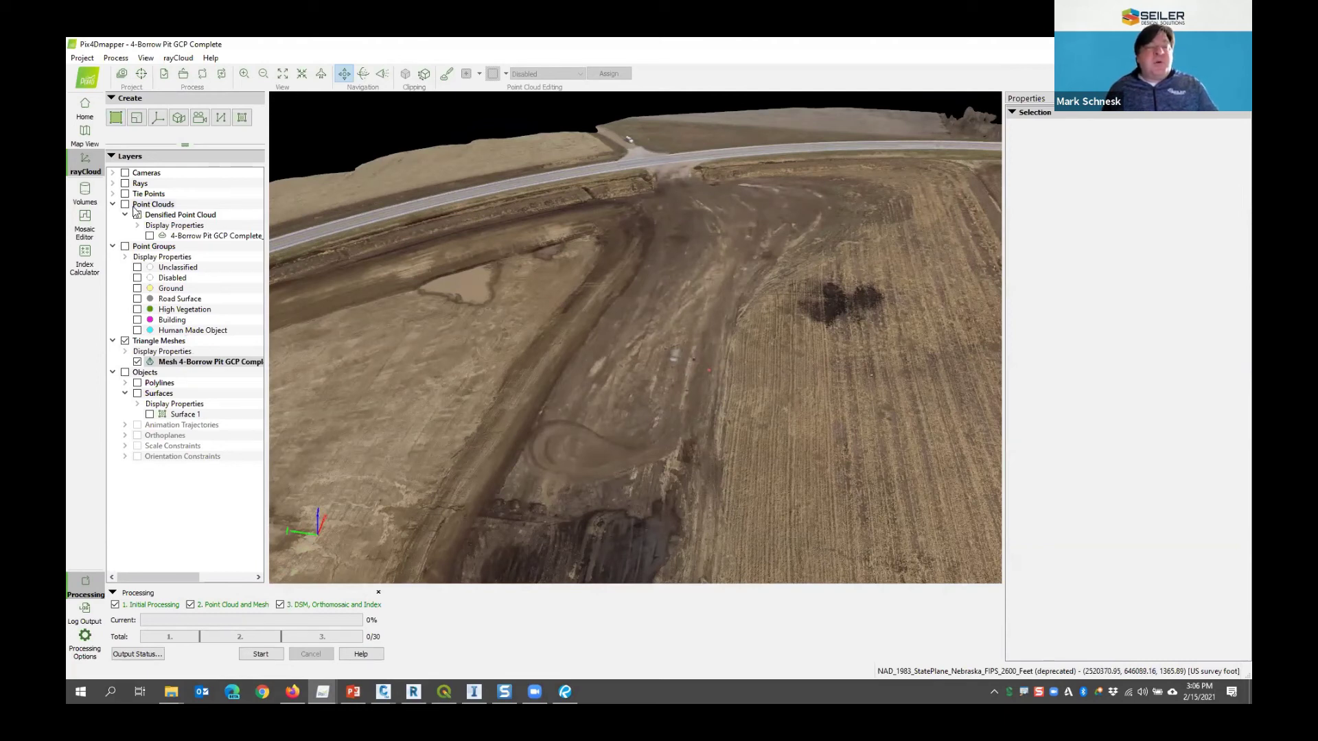
left_click_drag(477, 250, 382, 314)
scroll(381, 314, "up", 3)
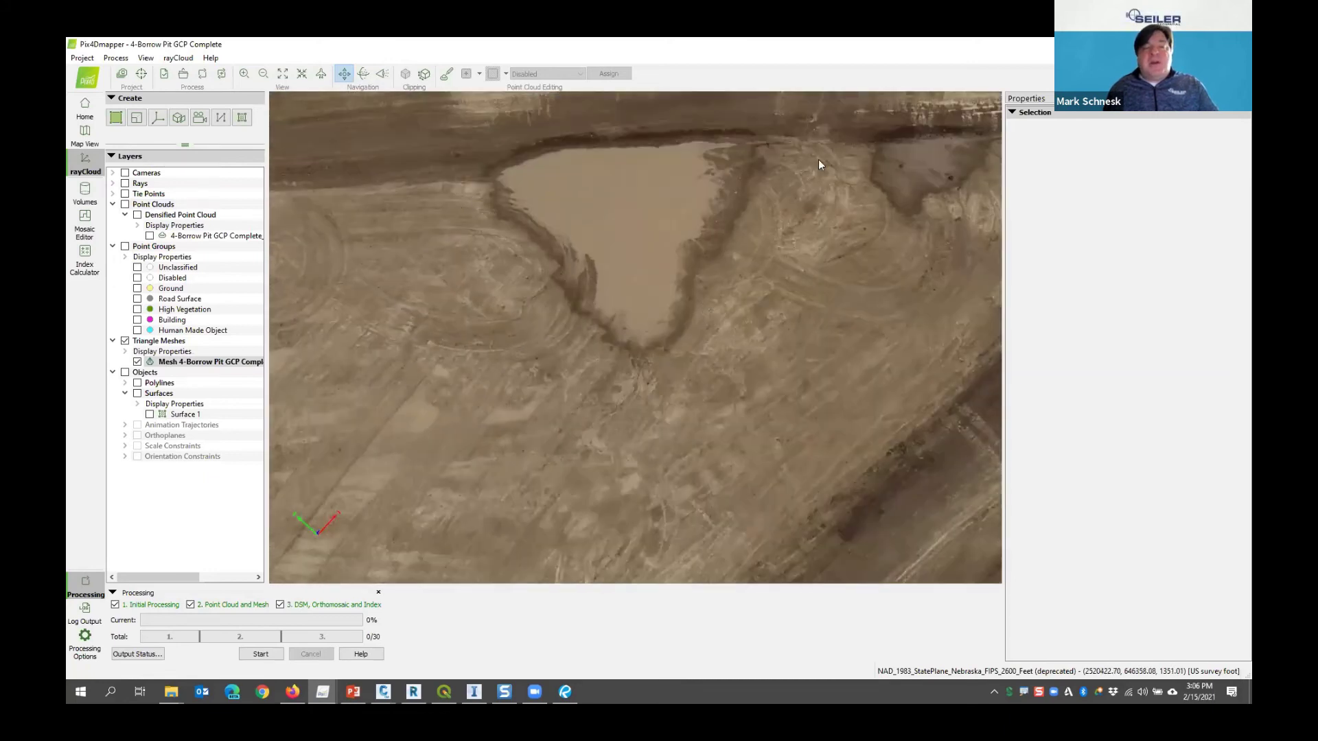
left_click_drag(716, 321, 625, 345)
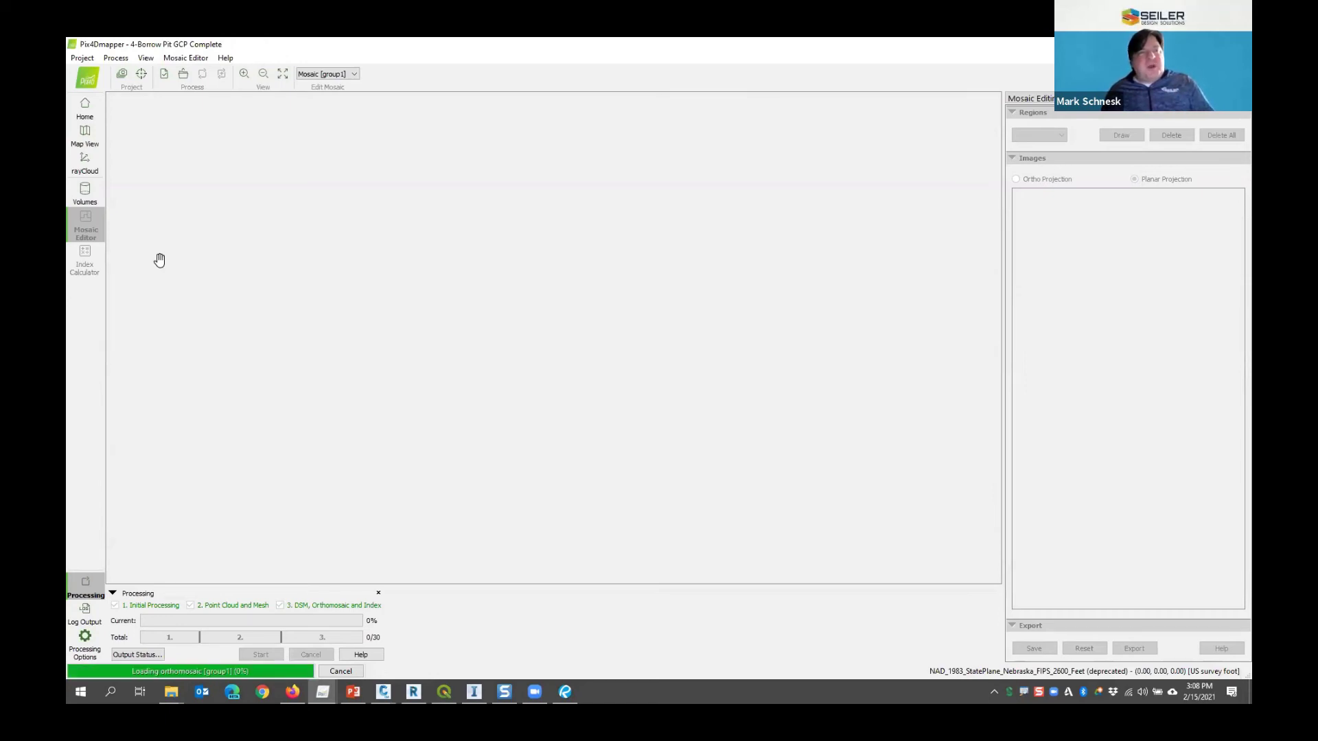
Open the Mosaic Editor and inspect the overall orthomosaic of the borrow pit site
scroll(340, 388, "down", 5)
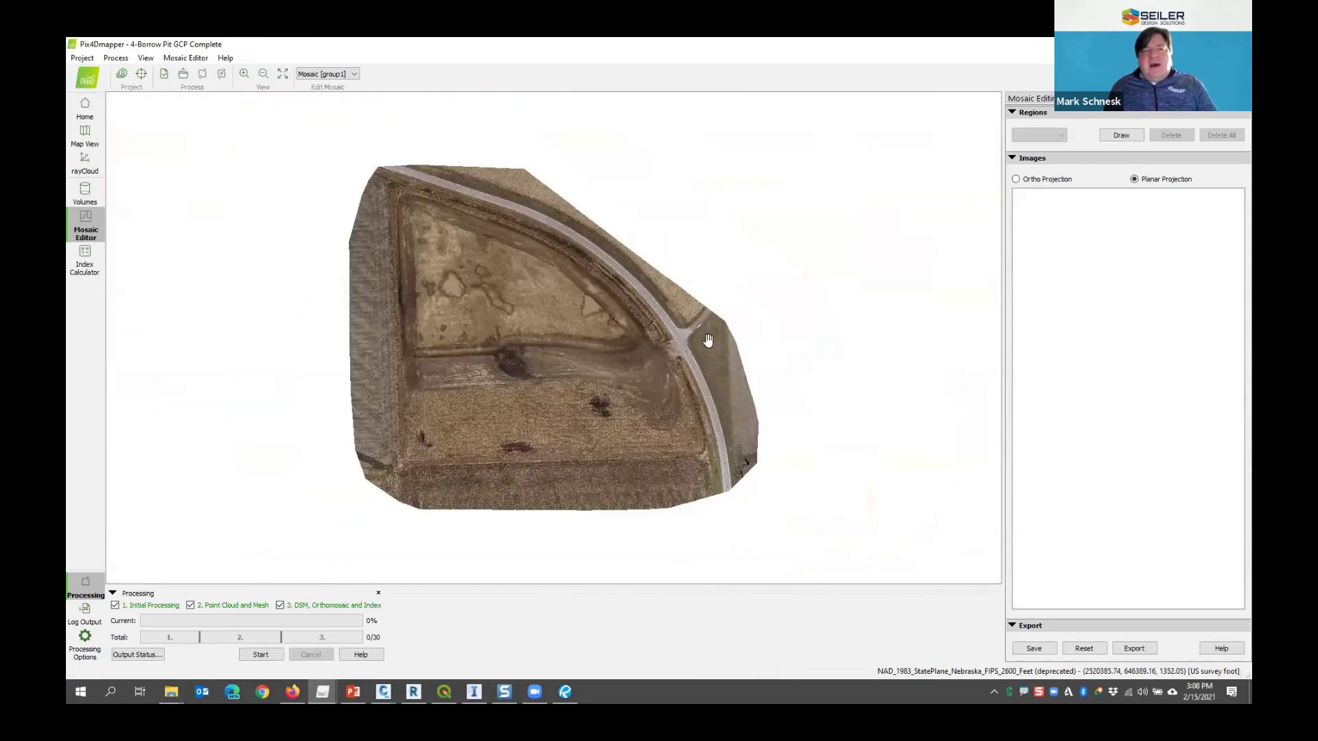
scroll(686, 343, "up", 3)
scroll(624, 332, "down", 3)
scroll(560, 234, "up", 1)
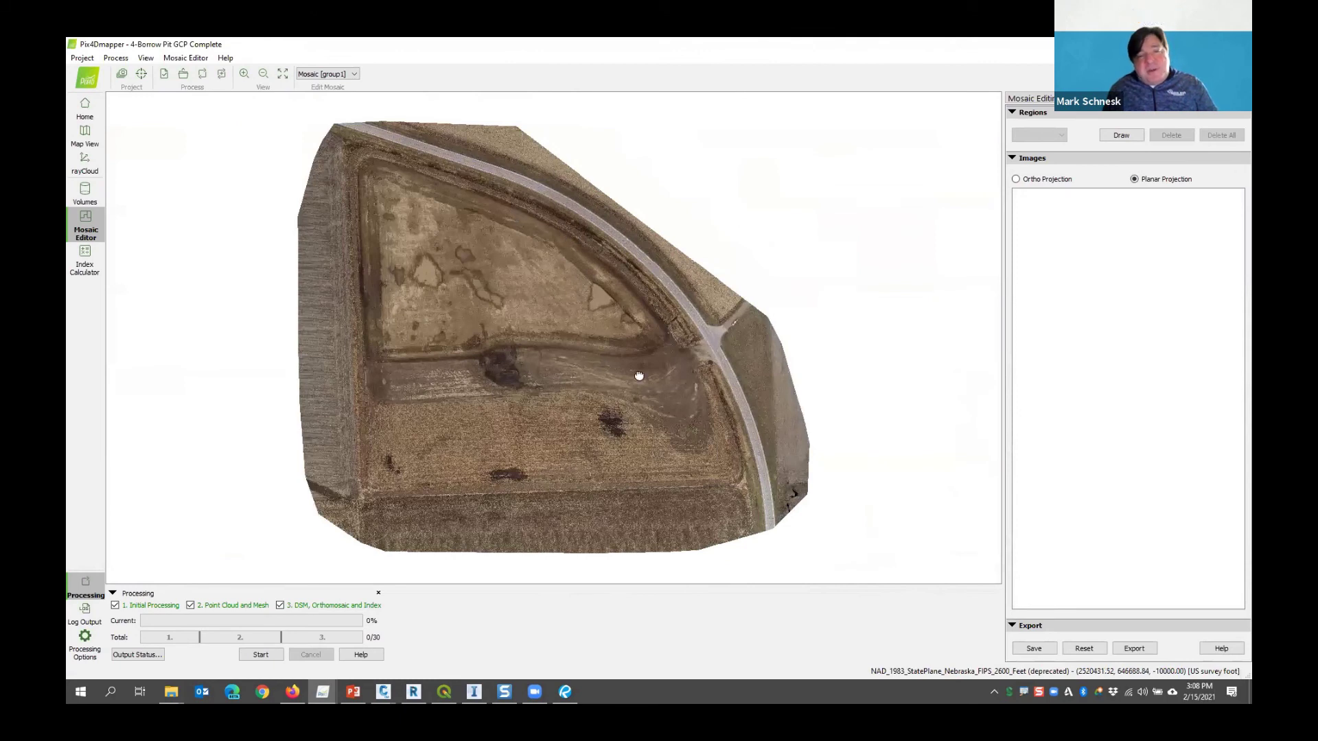
scroll(683, 429, "up", 3)
left_click_drag(409, 206, 604, 340)
scroll(604, 341, "down", 4)
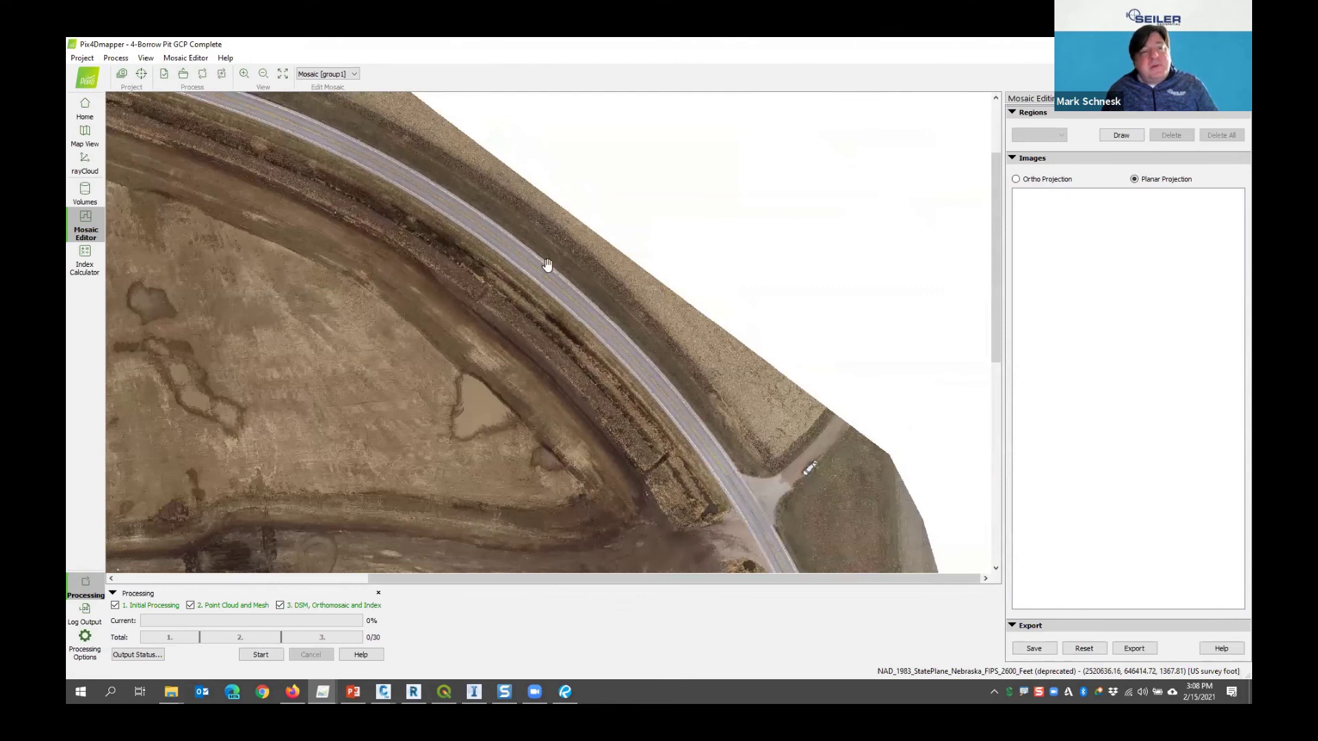
Examine the pavement and lane markings along the curved road in the orthomosaic at close range
scroll(545, 265, "up", 3)
scroll(617, 304, "up", 1)
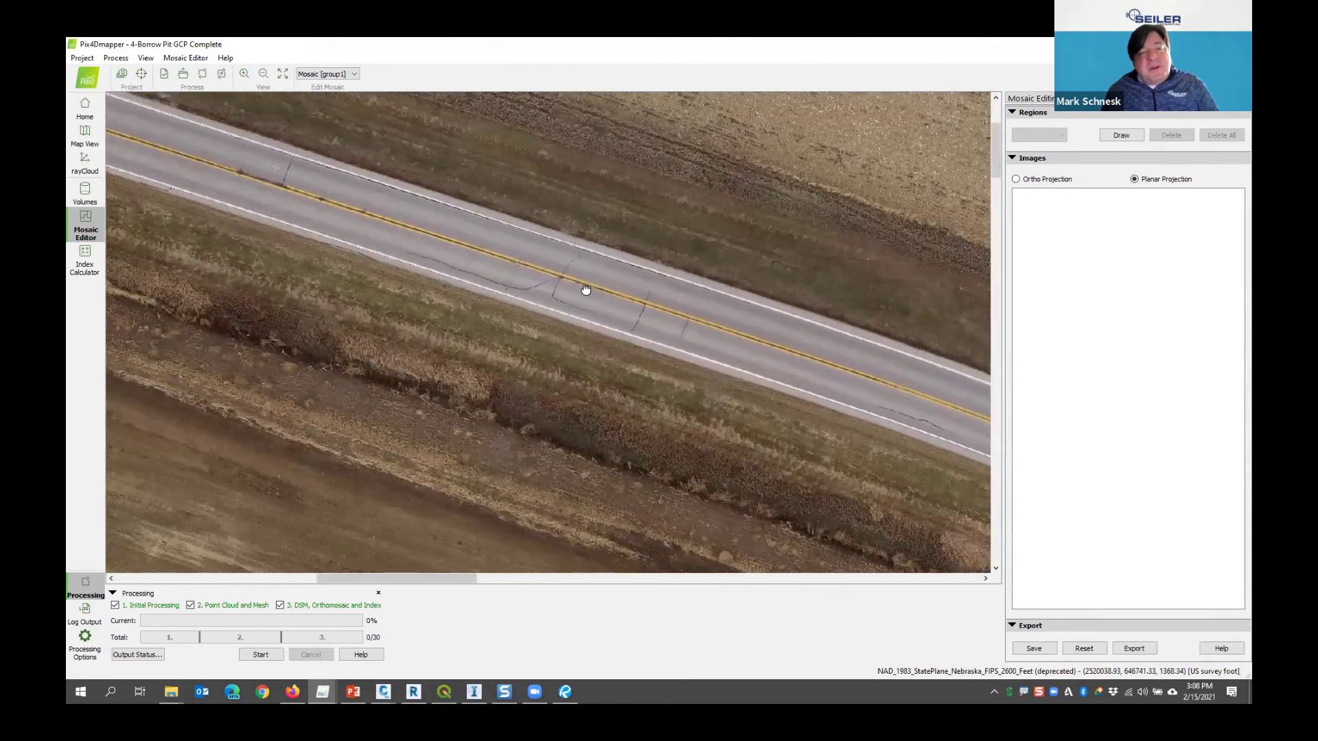
scroll(680, 338, "down", 2)
scroll(676, 405, "up", 2)
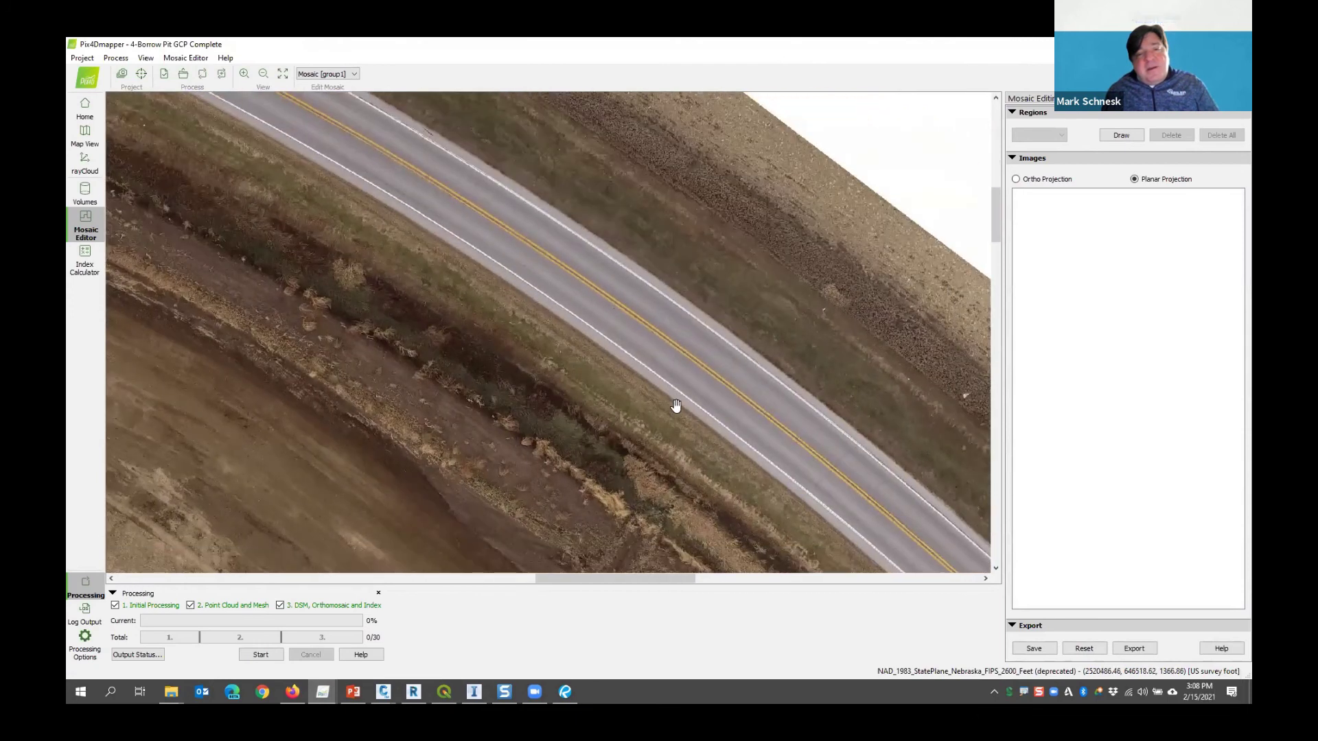
left_click_drag(723, 461, 579, 271)
left_click_drag(682, 441, 579, 290)
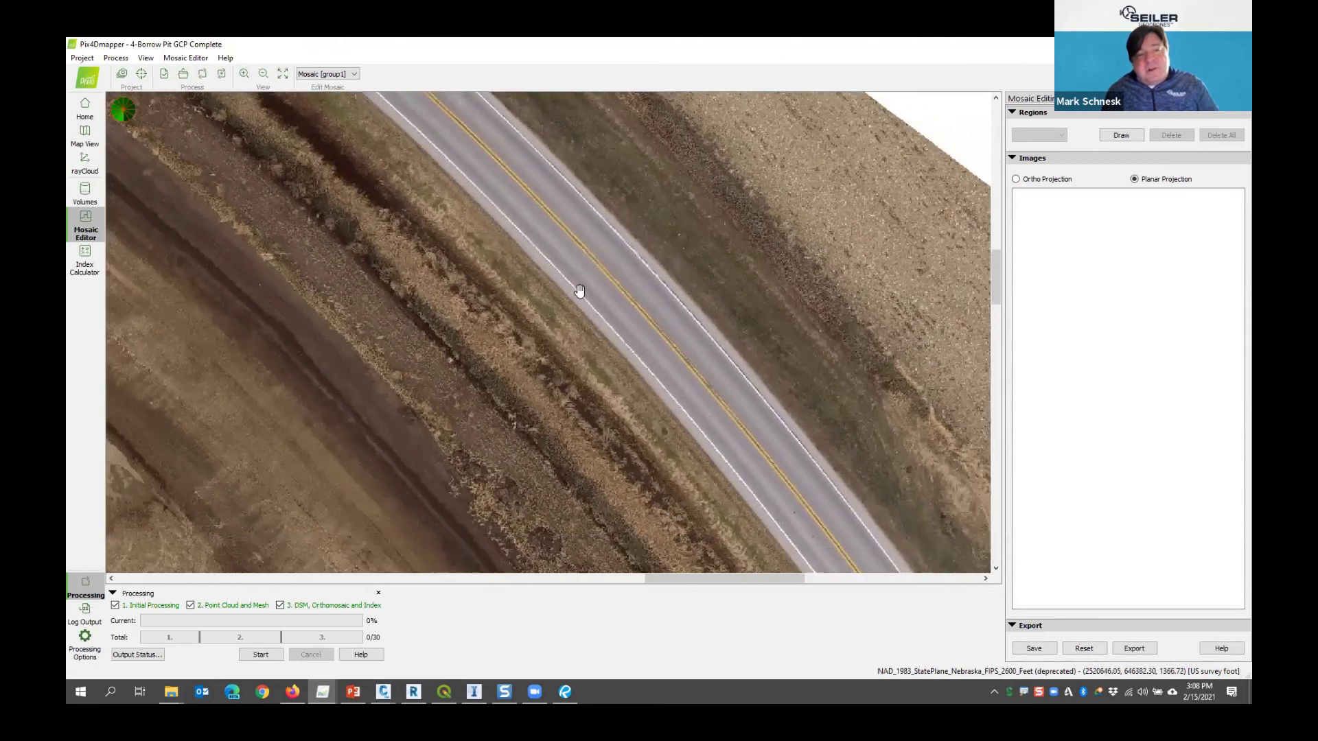
scroll(597, 327, "down", 1)
scroll(594, 328, "up", 3)
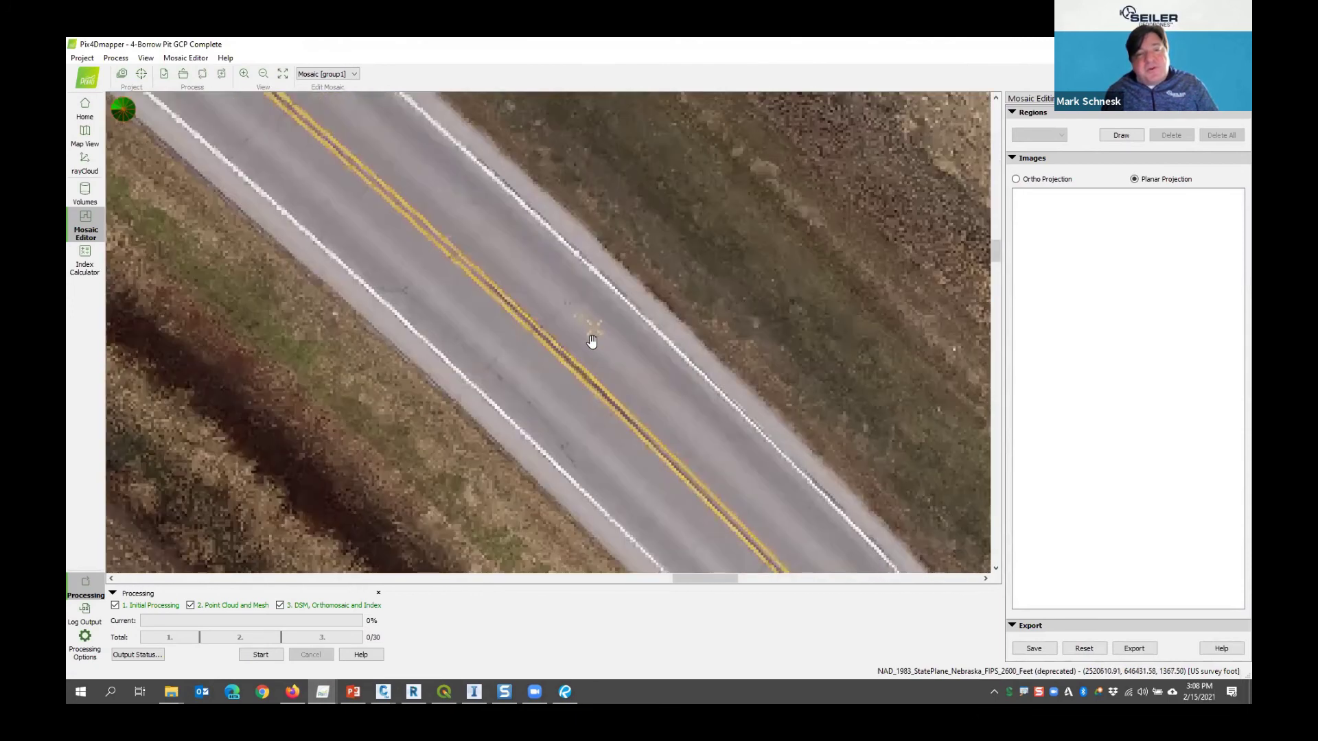
Draw a four-vertex mosaic region around the ghosted vehicle, spanning from the grass shoulder to the road's yellow centerline
scroll(723, 464, "down", 1)
left_click_drag(724, 465, 700, 326)
scroll(727, 364, "up", 1)
scroll(691, 326, "up", 2)
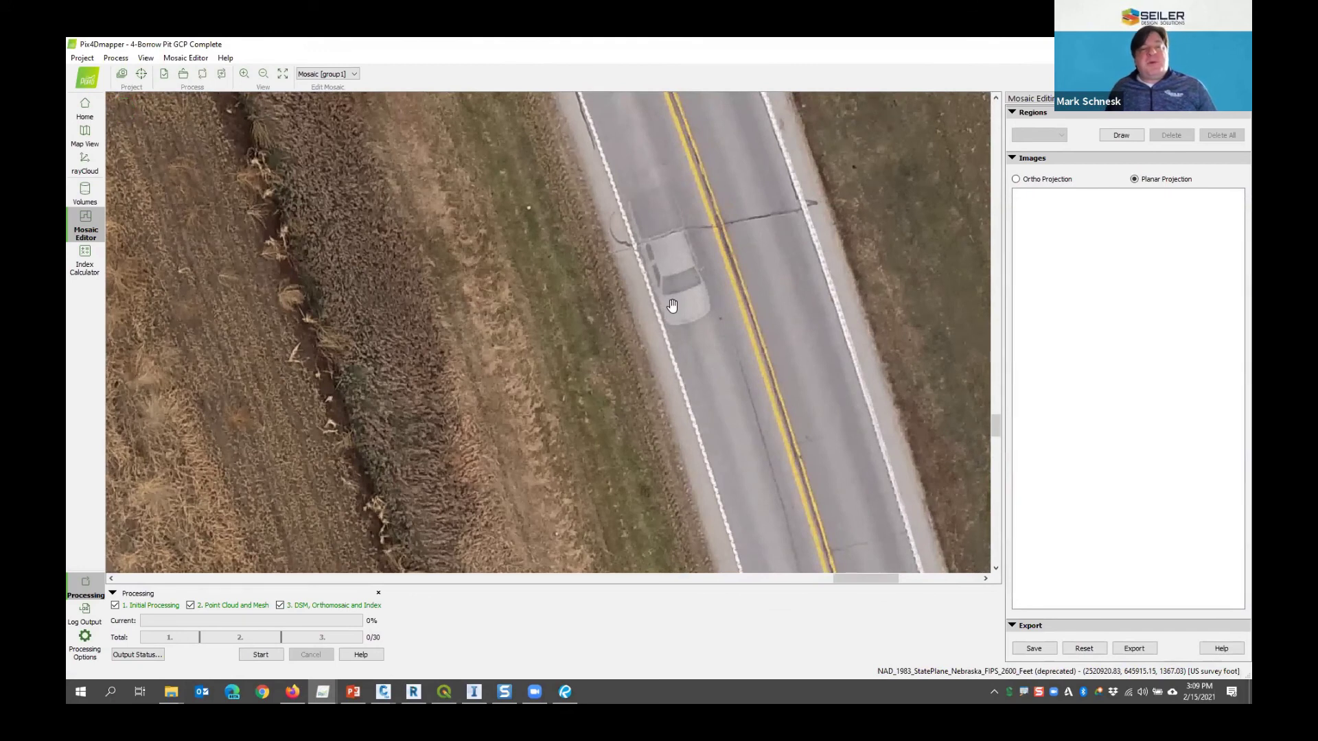
left_click(1121, 135)
left_click(596, 200)
left_click(692, 175)
left_click(747, 345)
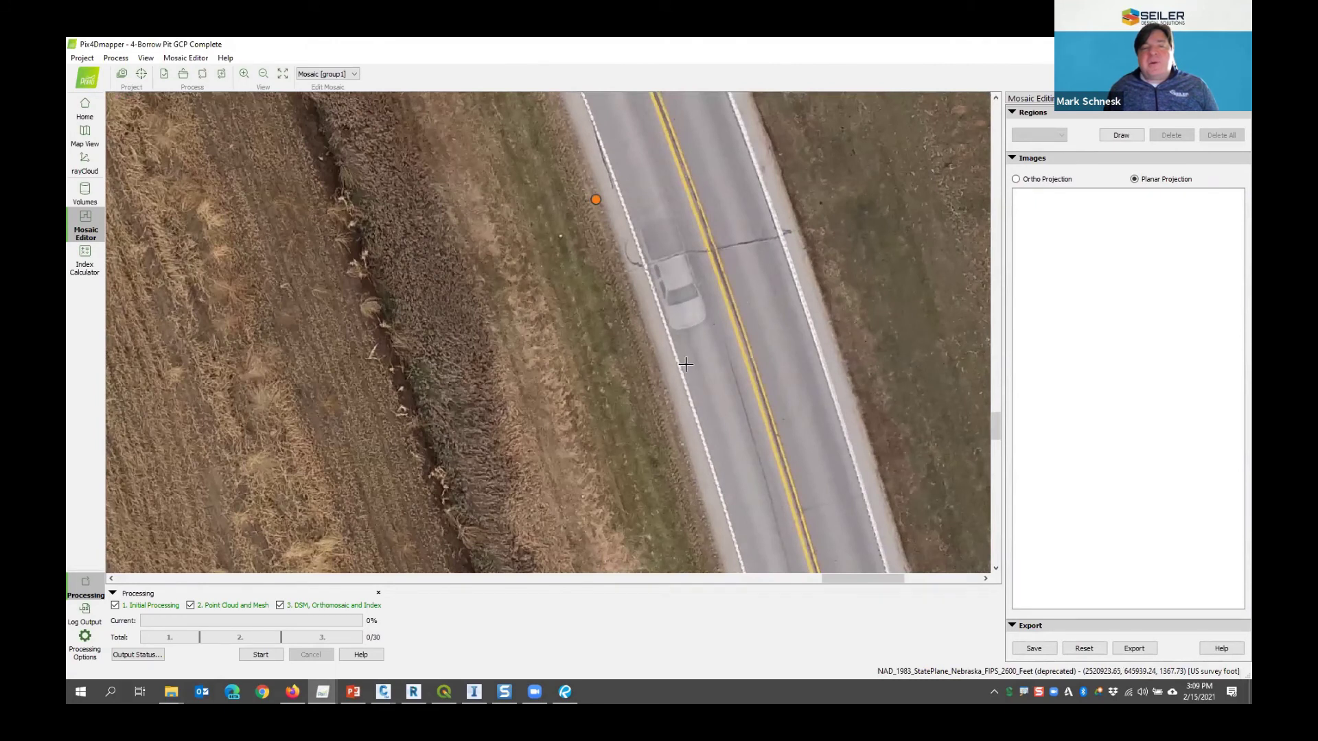
left_click(647, 373)
right_click(648, 372)
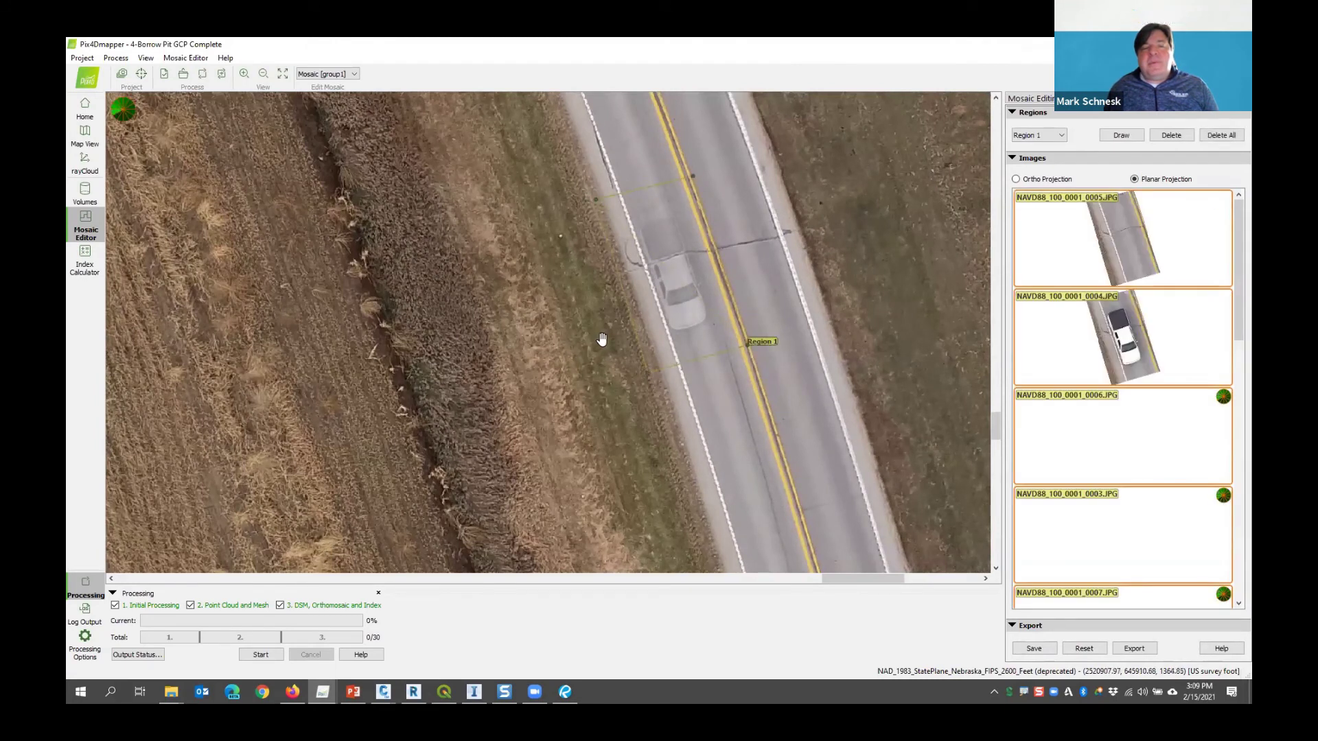
Compare source images NAVD88_100_0001_0005.JPG and NAVD88_100_0001_0004.JPG for the vehicle region, apply NAVD88_100_0001_0005.JPG and save the mosaic edit
left_click(1131, 215)
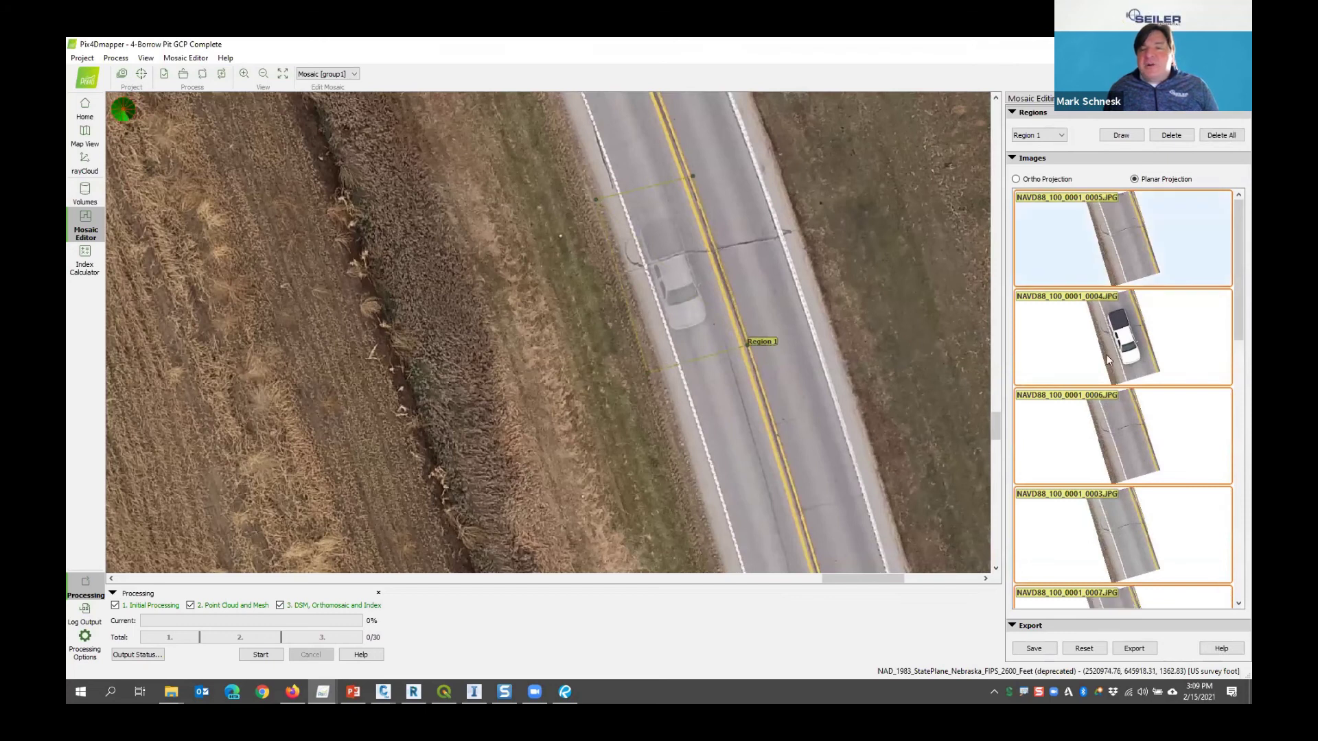
left_click(1146, 269)
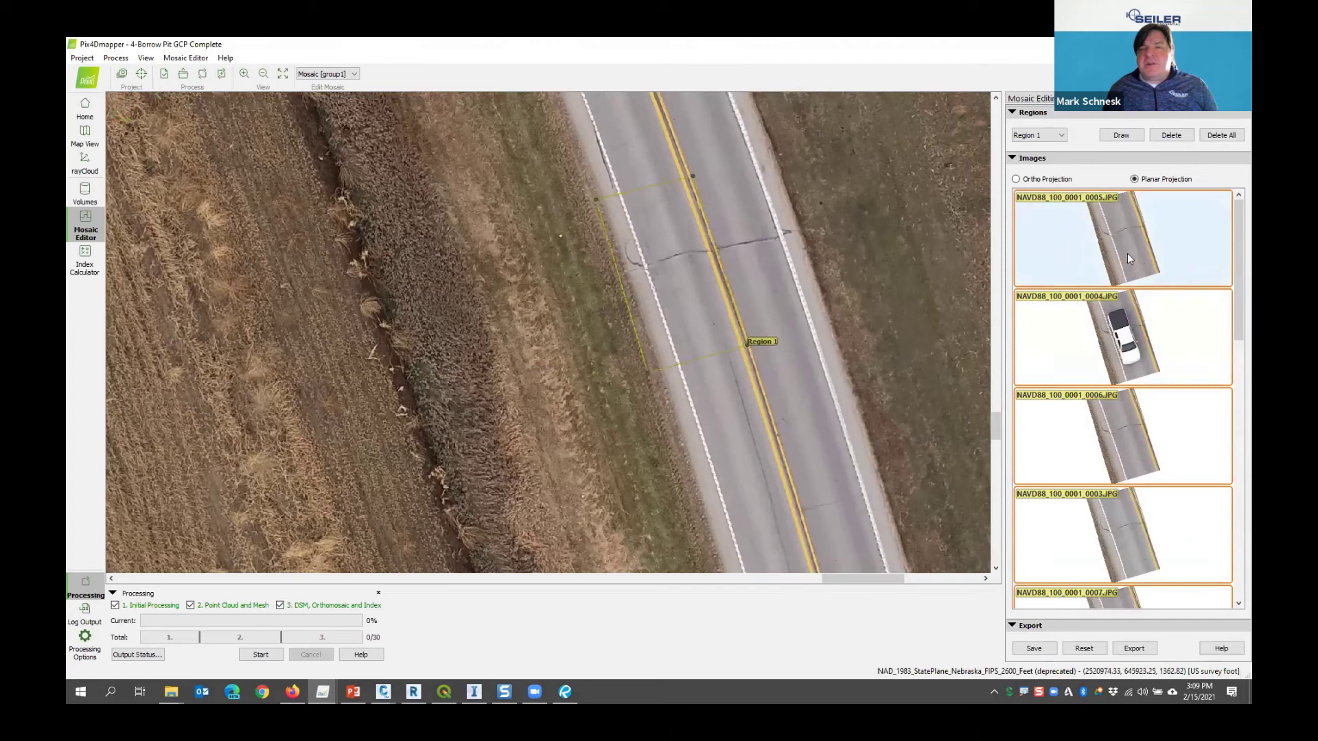
left_click(1124, 360)
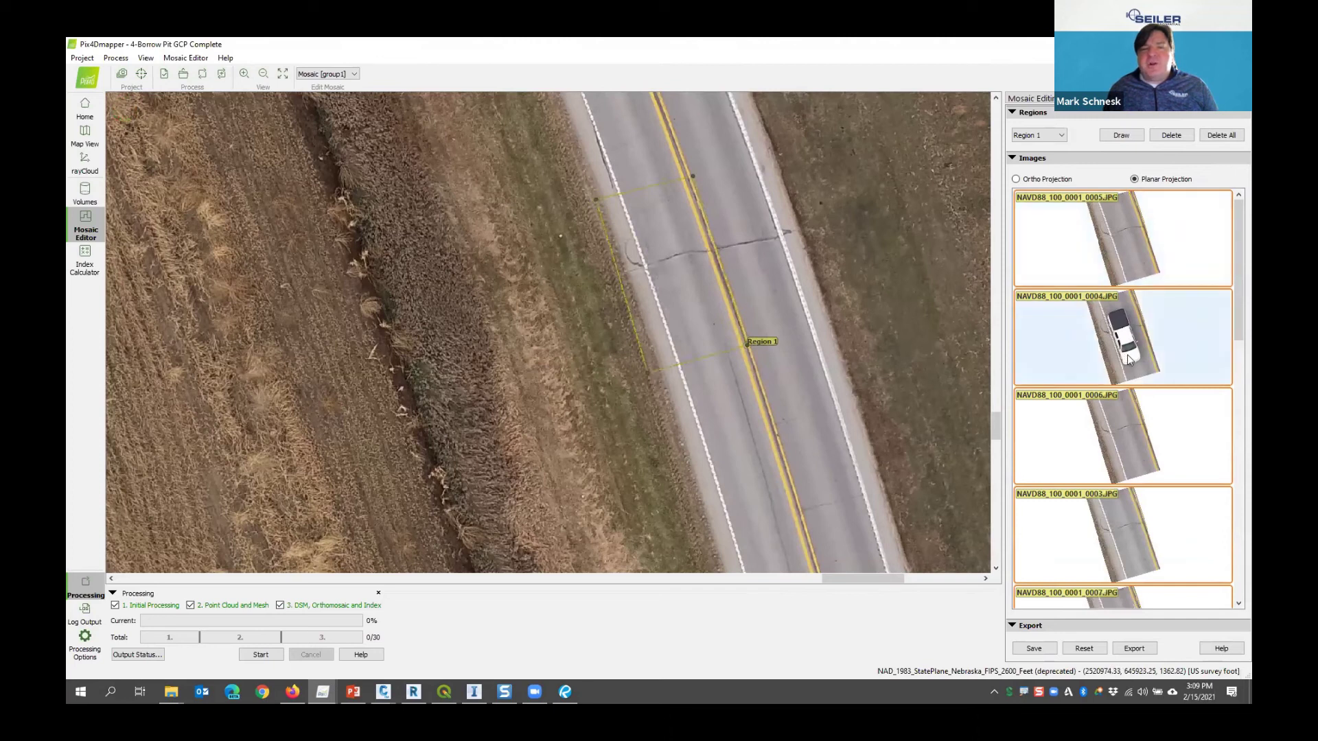
left_click(1177, 357)
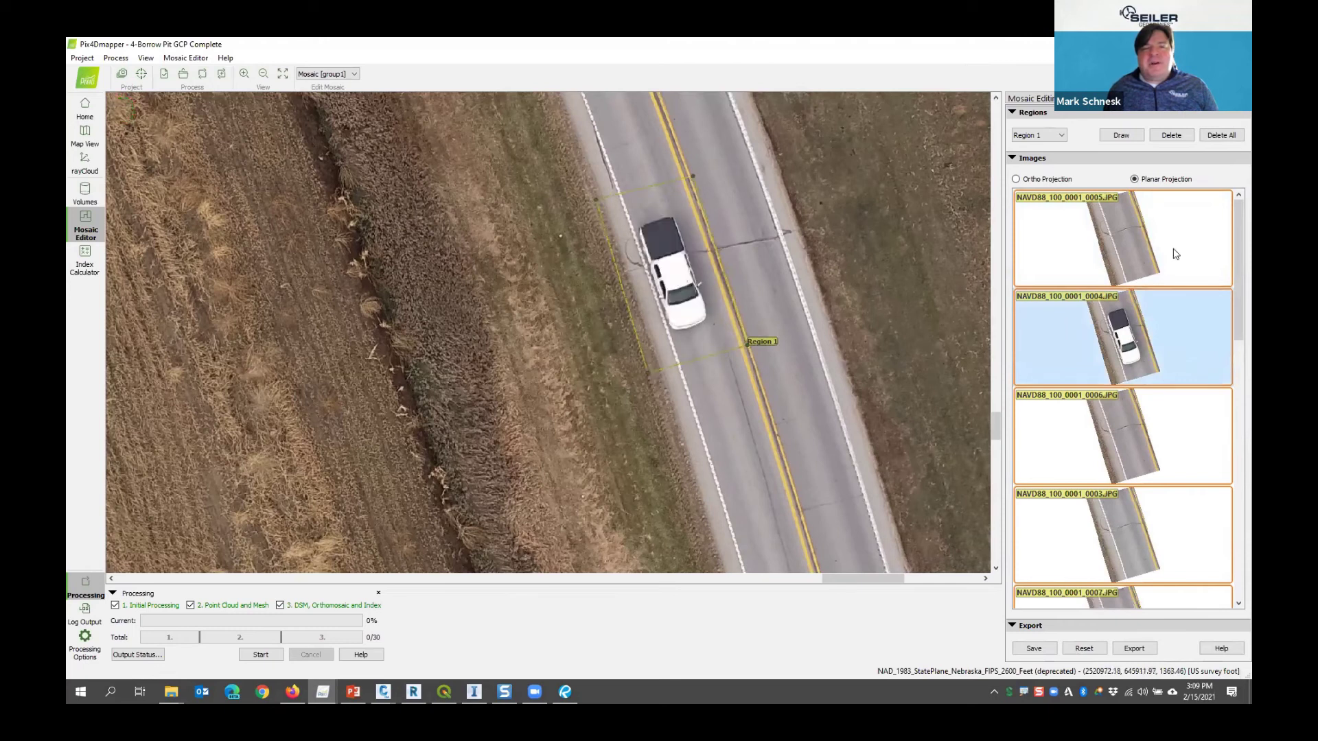
left_click(1132, 275)
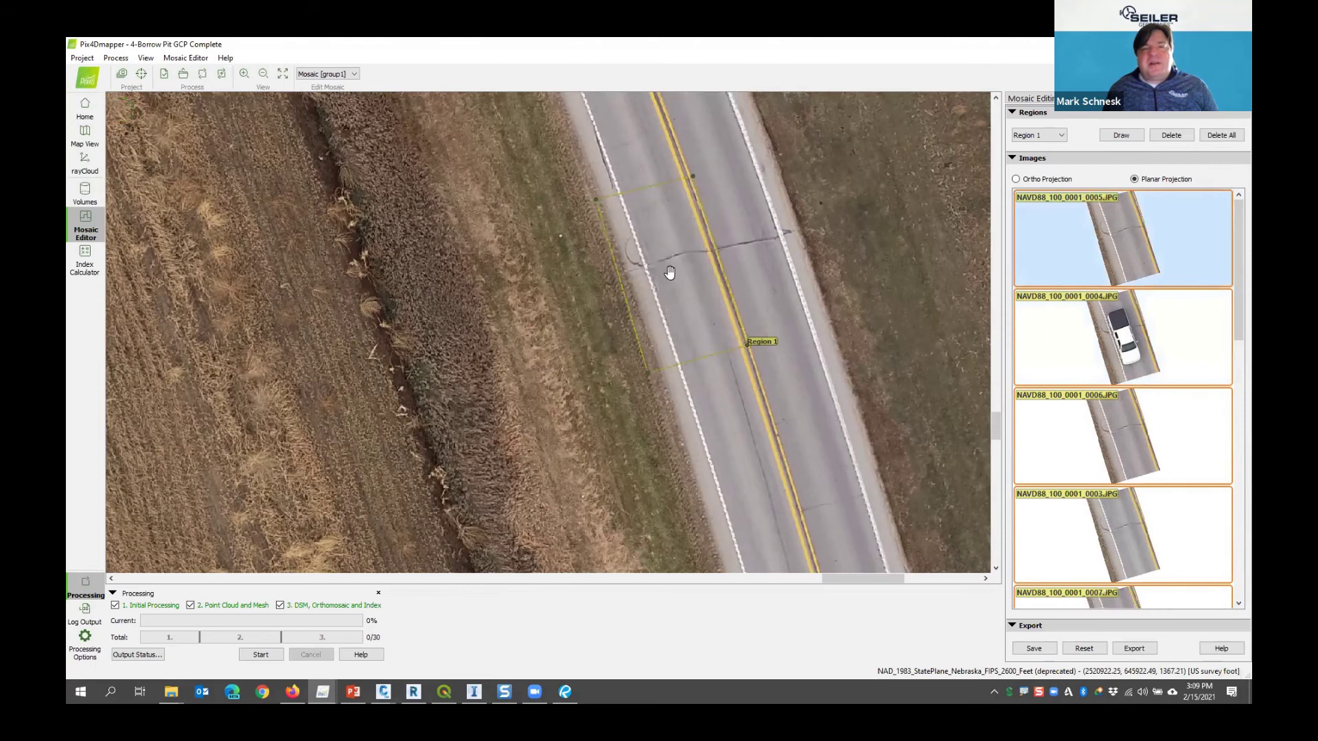
left_click(1034, 648)
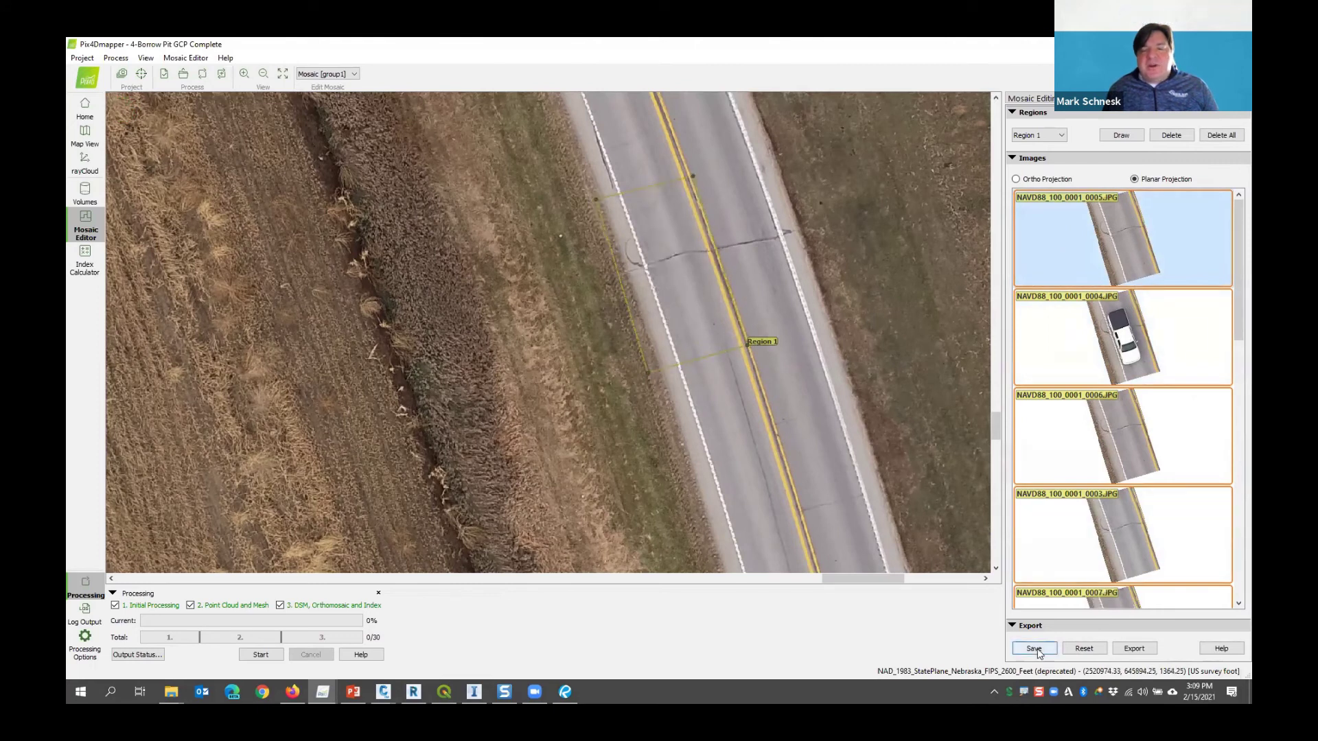
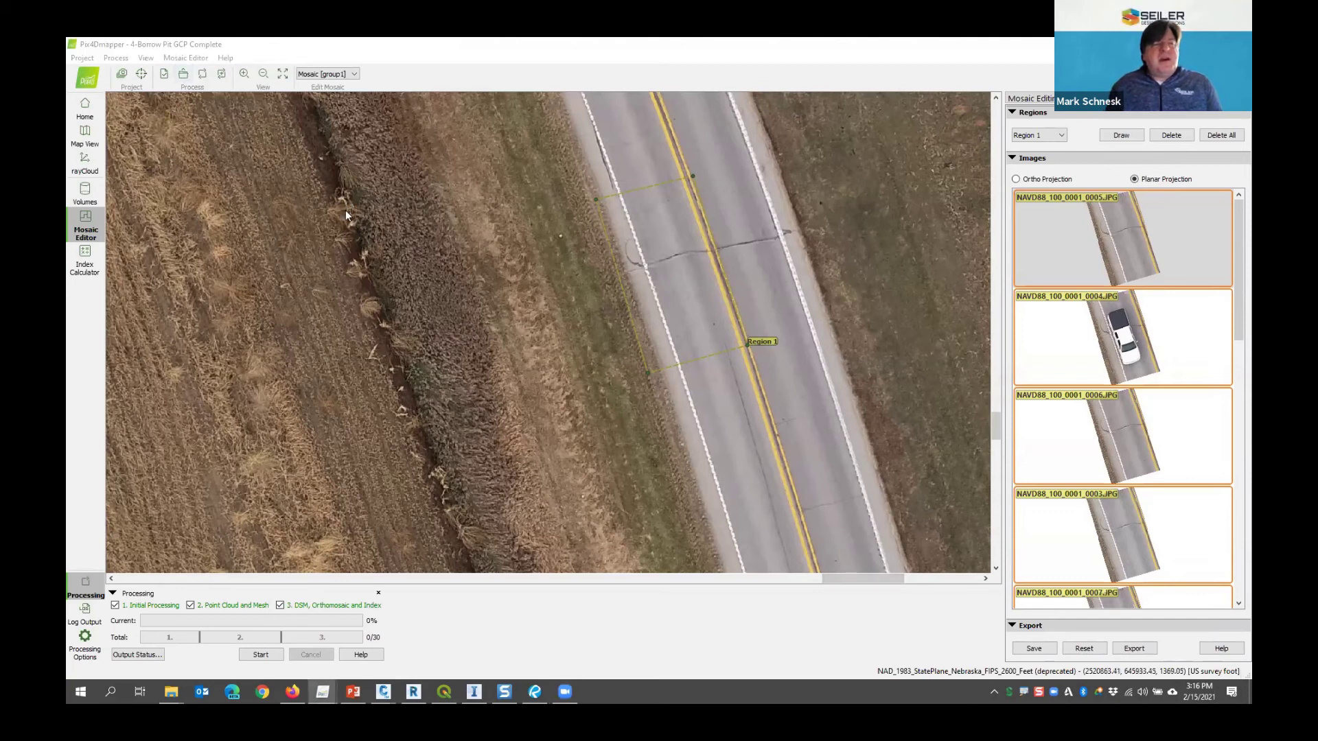
Open the project's results folder and browse the quality report's html files inside the 1_initial folder
left_click(183, 74)
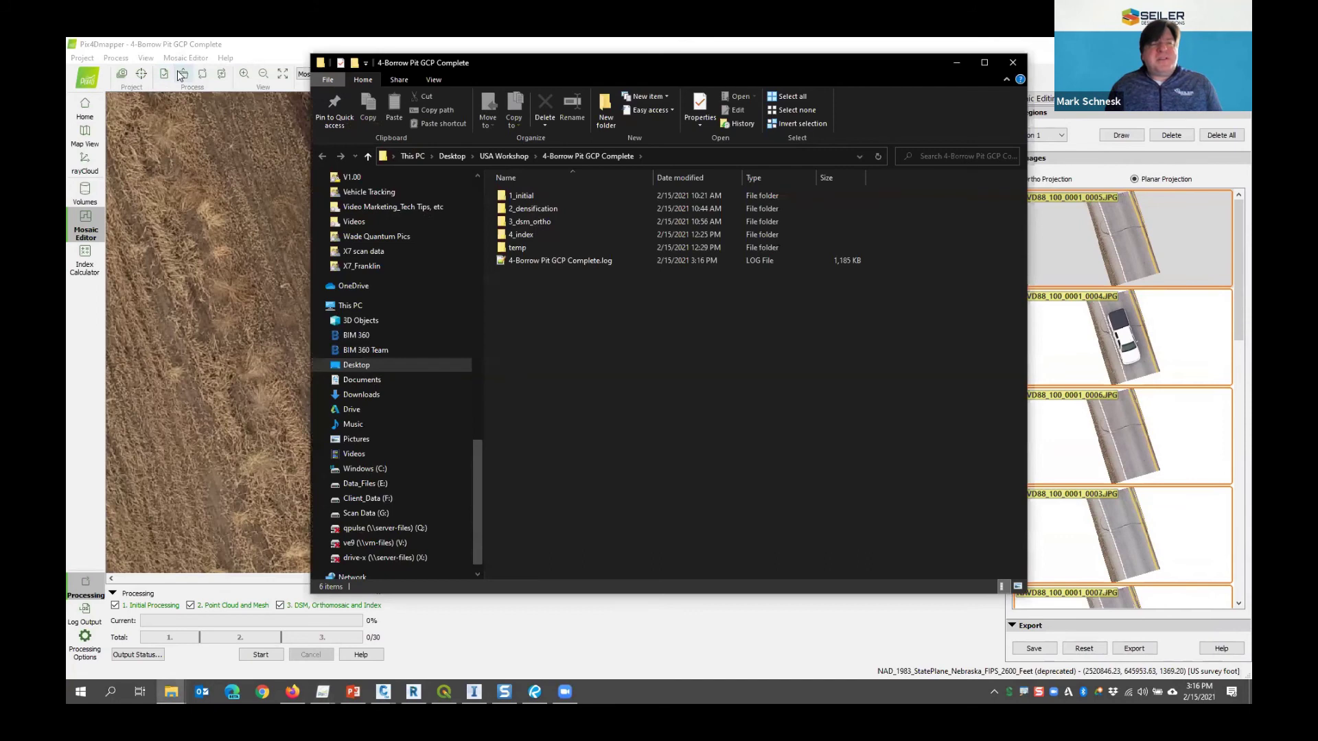
left_click_drag(474, 62, 440, 63)
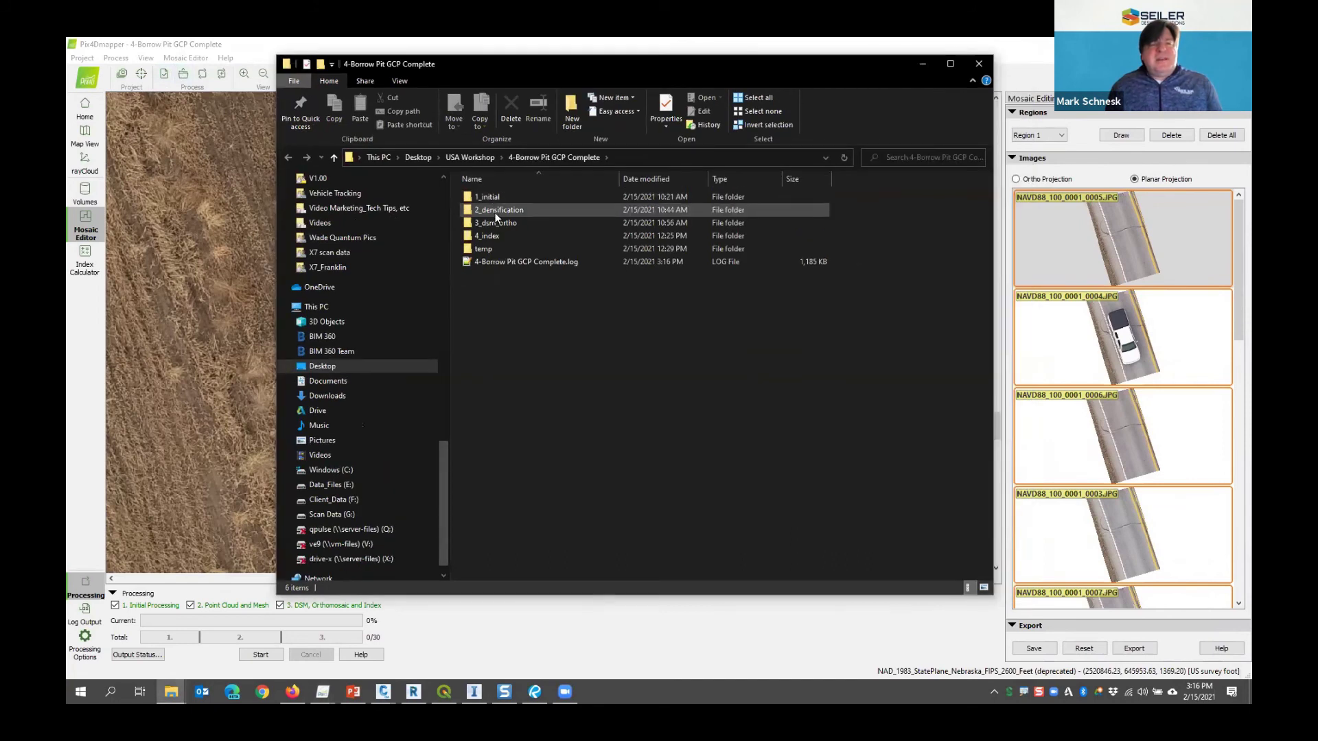
left_click(492, 199)
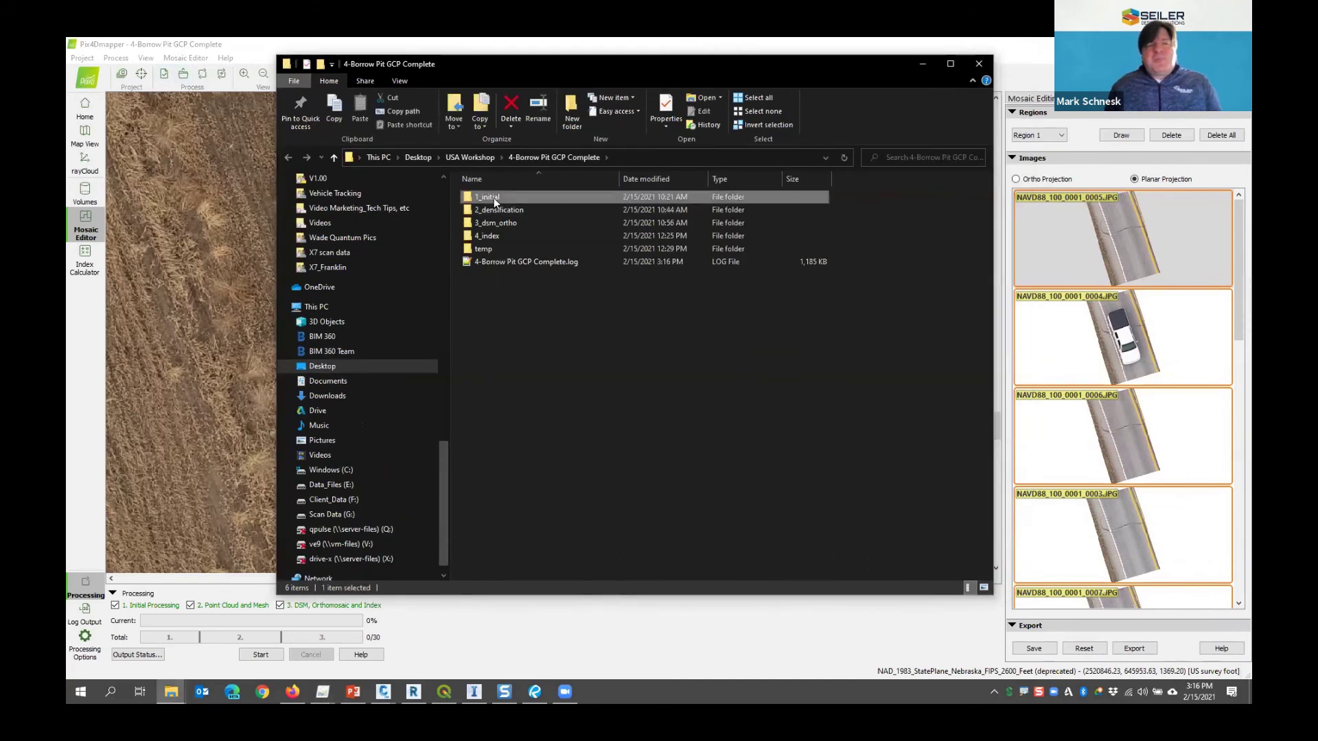
double_click(487, 198)
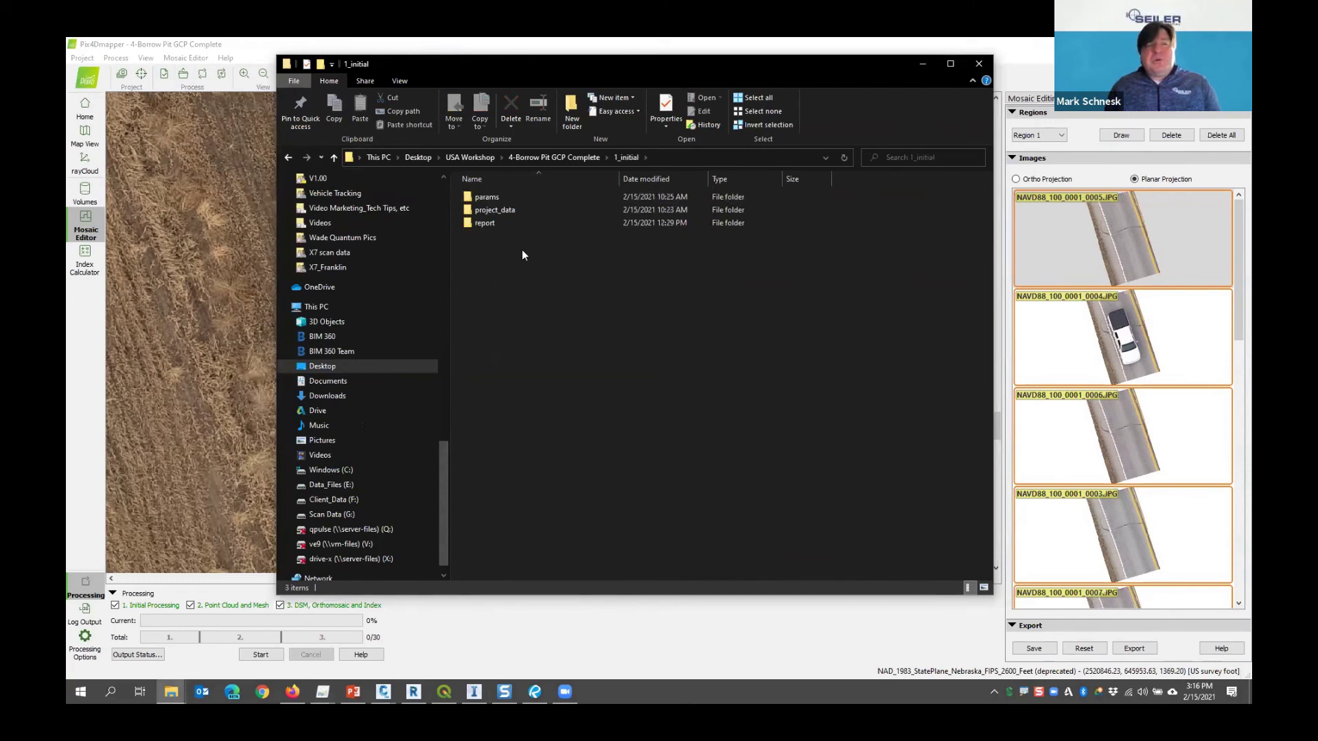
double_click(485, 223)
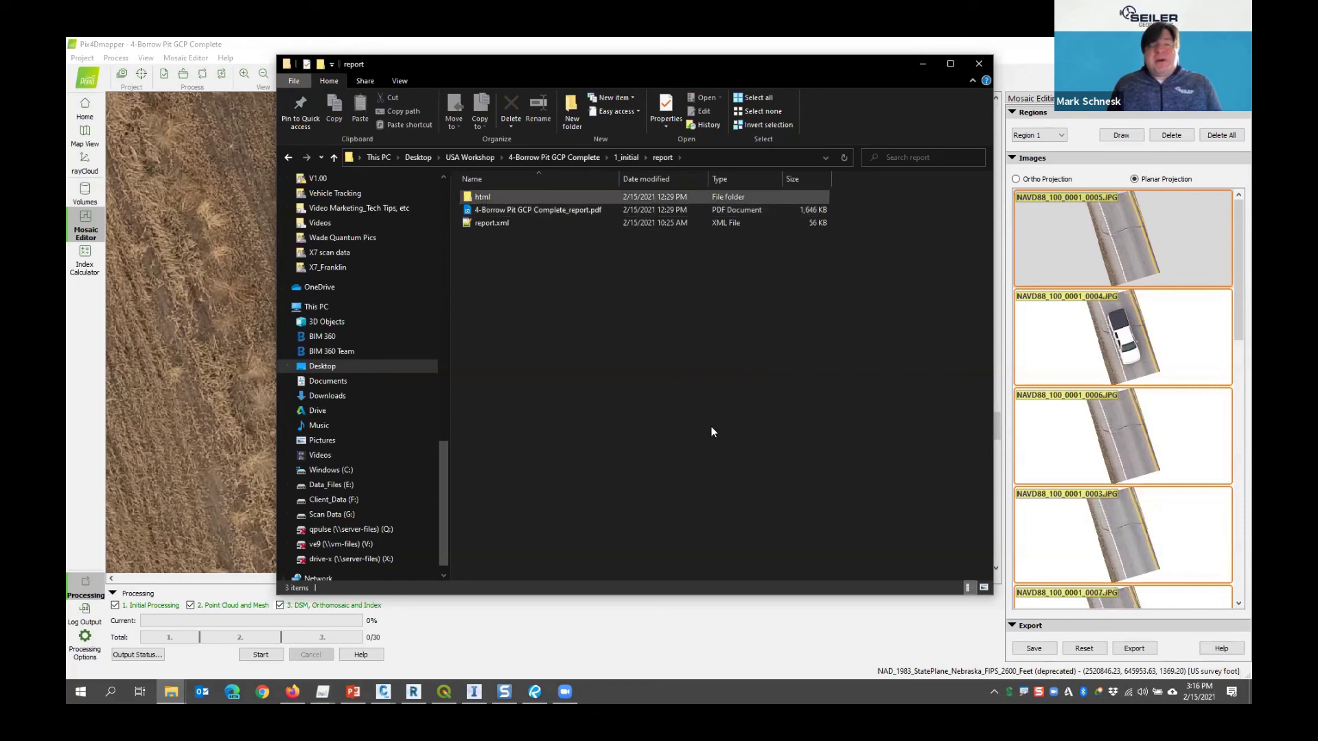
key("Return")
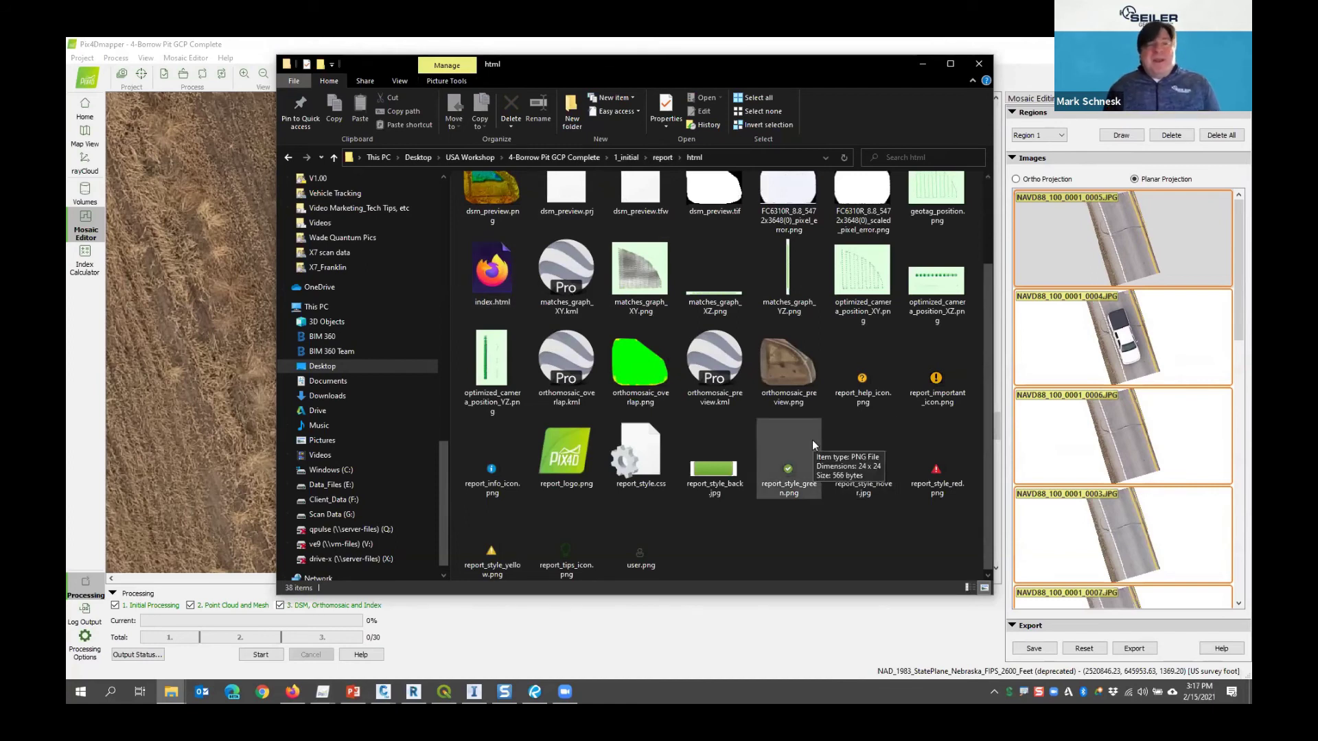
Return to the project's results folder and view the 3d_mesh output files inside 2_densification
left_click(627, 157)
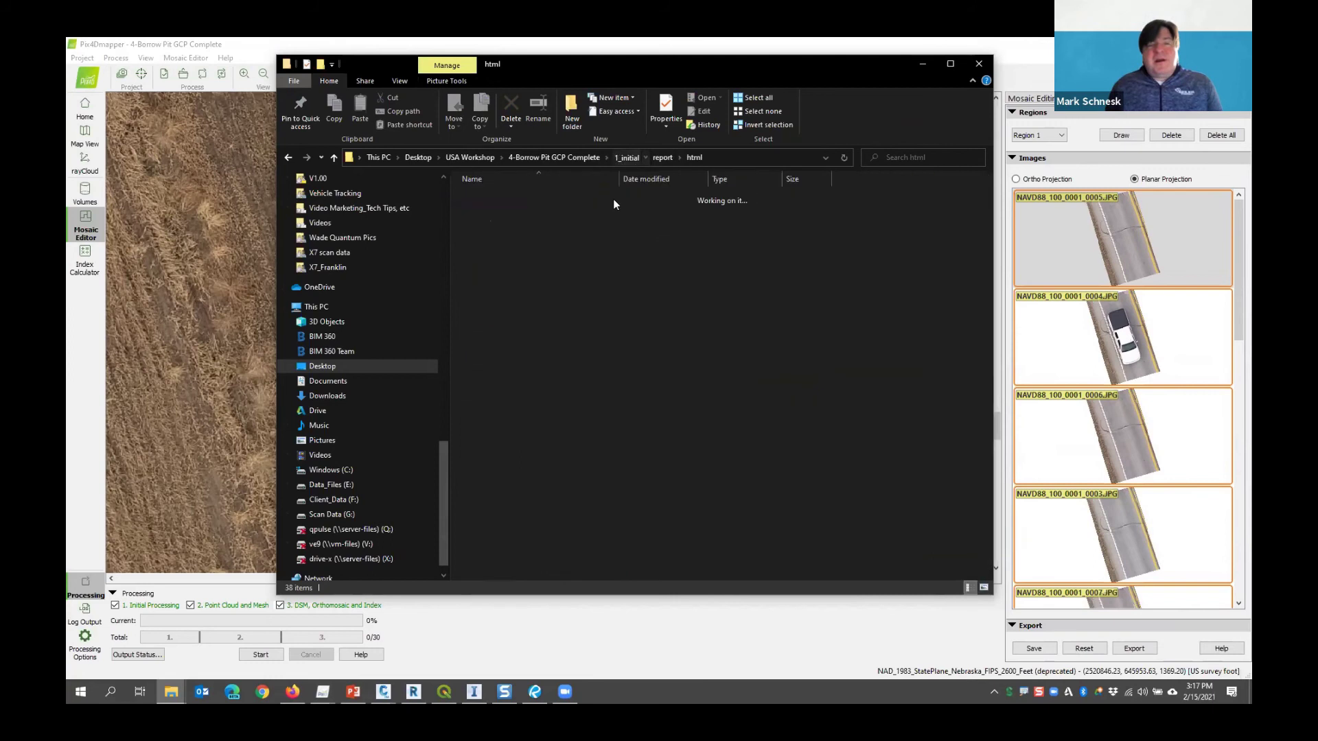
left_click(573, 158)
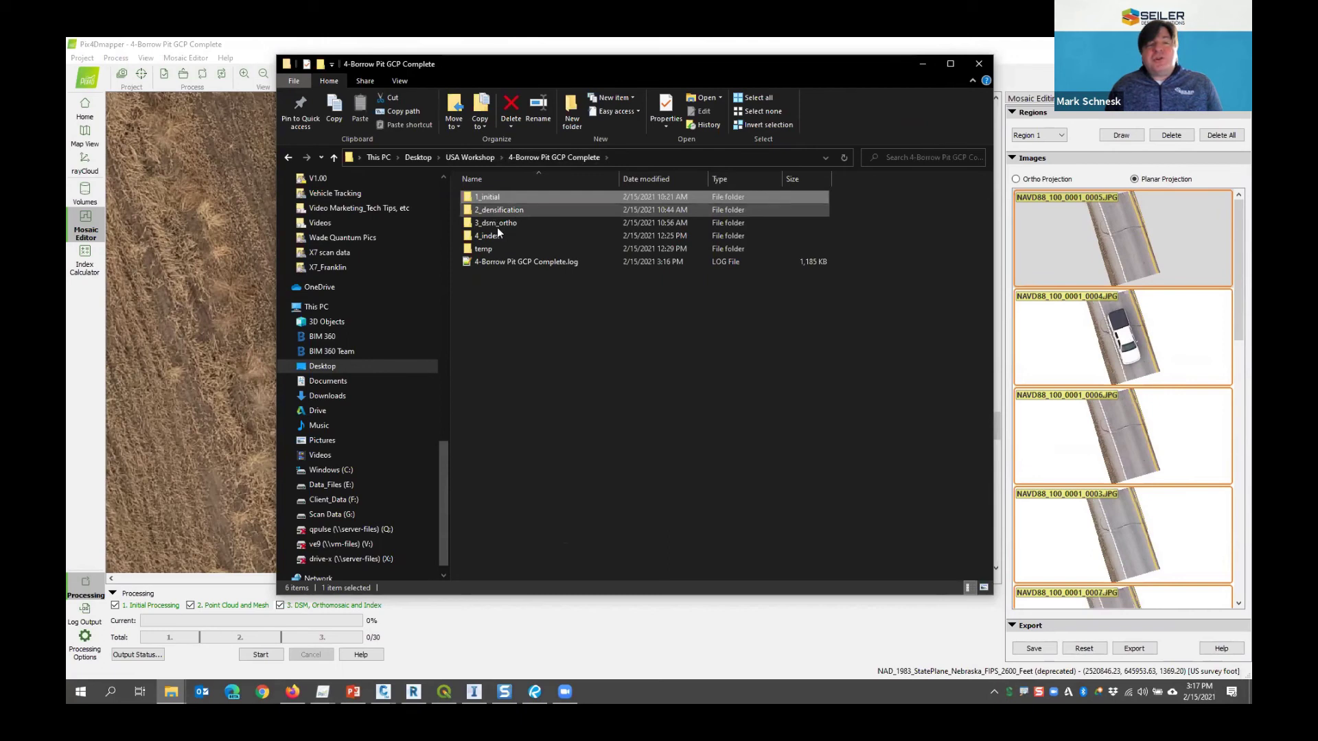
double_click(494, 210)
double_click(494, 199)
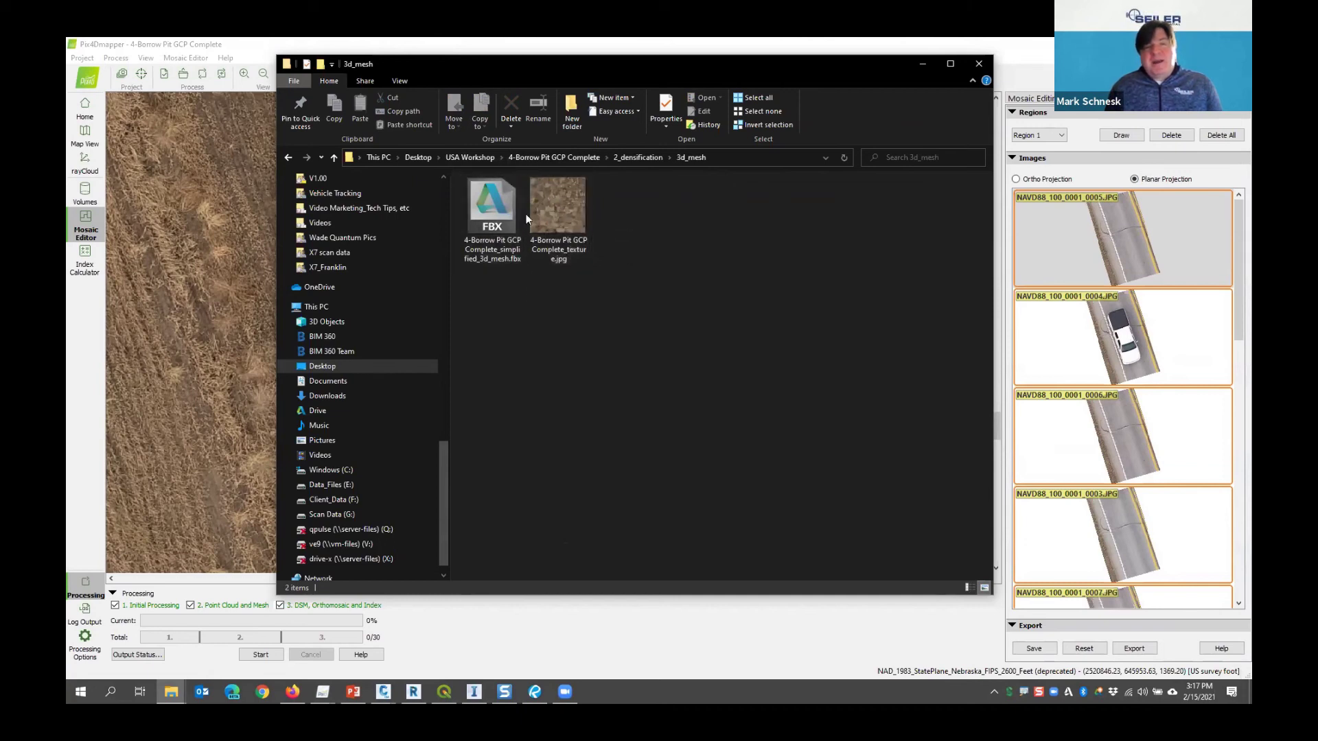
Load the densified point cloud LAS file from the point_cloud folder into CloudCompare with the default fields and without a global shift
left_click(632, 159)
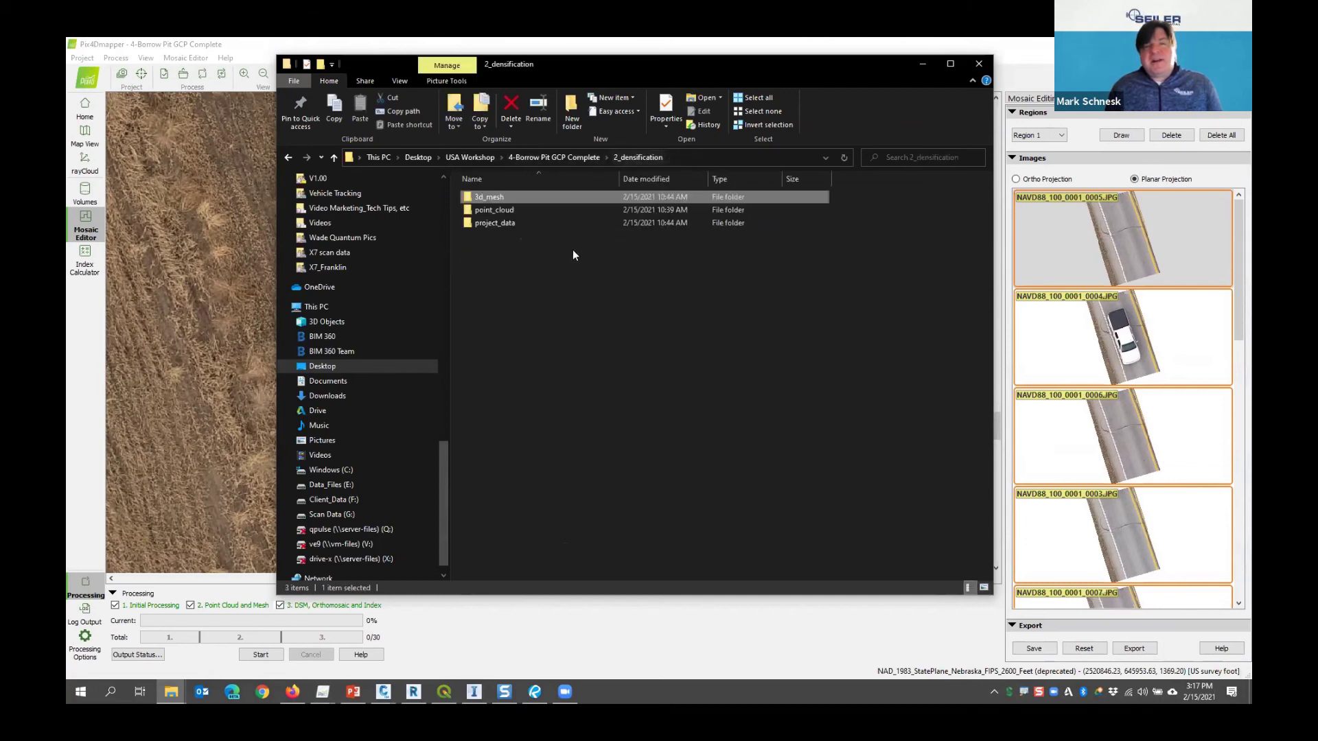
double_click(504, 210)
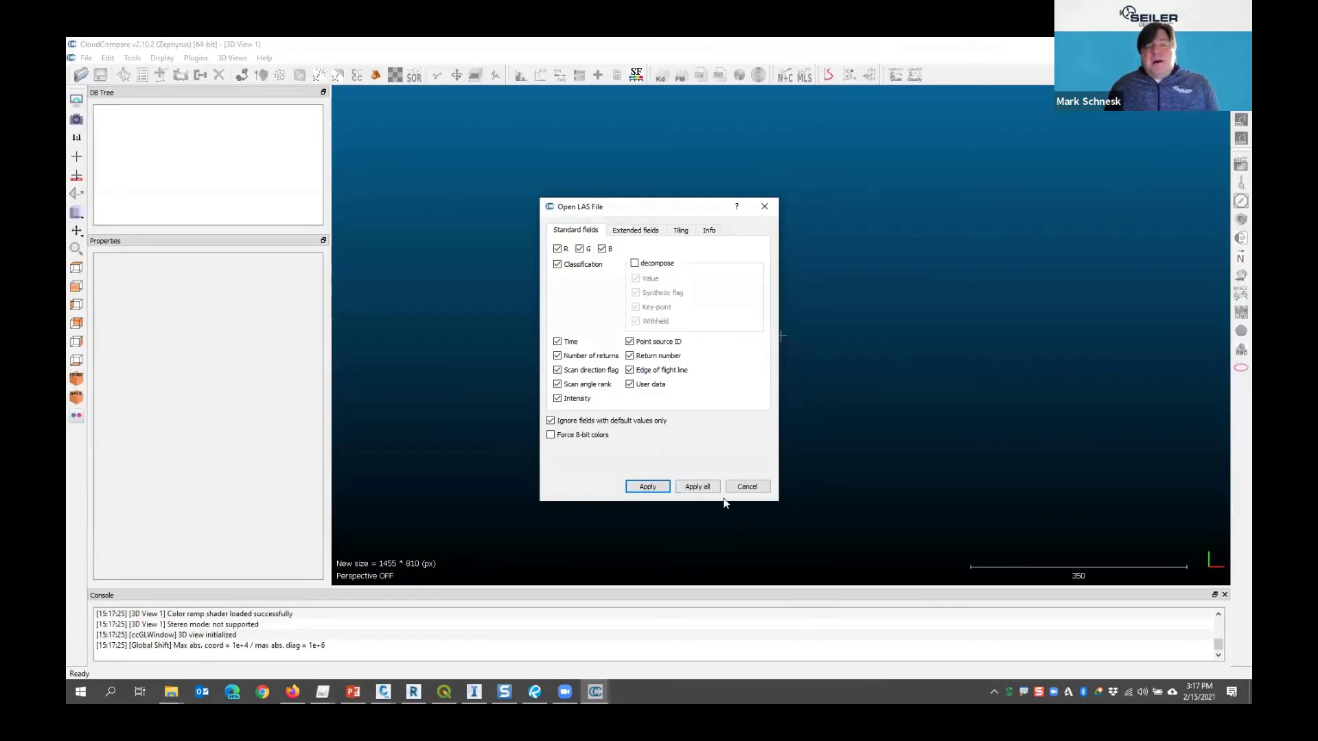
left_click(646, 487)
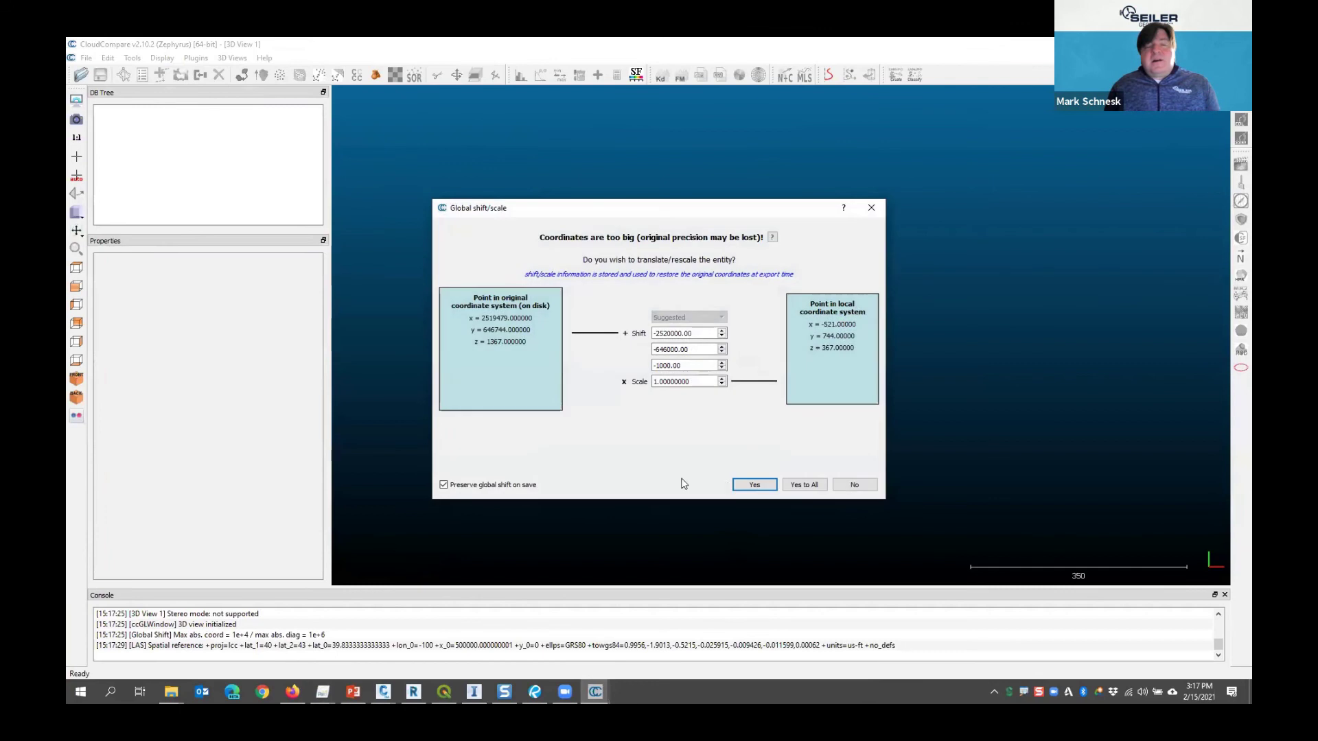
left_click(854, 486)
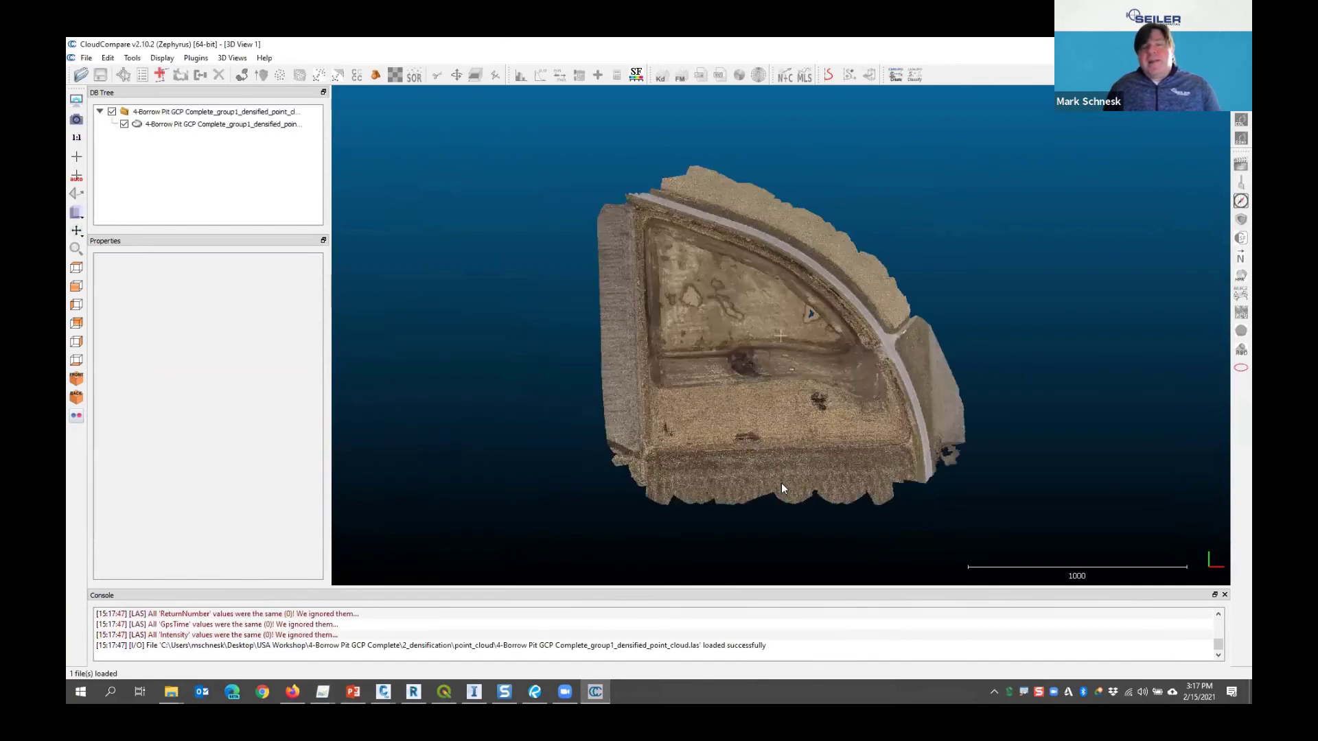
Inspect the borrow pit point cloud in CloudCompare from oblique angles and at close range
scroll(781, 483, "up", 6)
left_click_drag(785, 384, 696, 299)
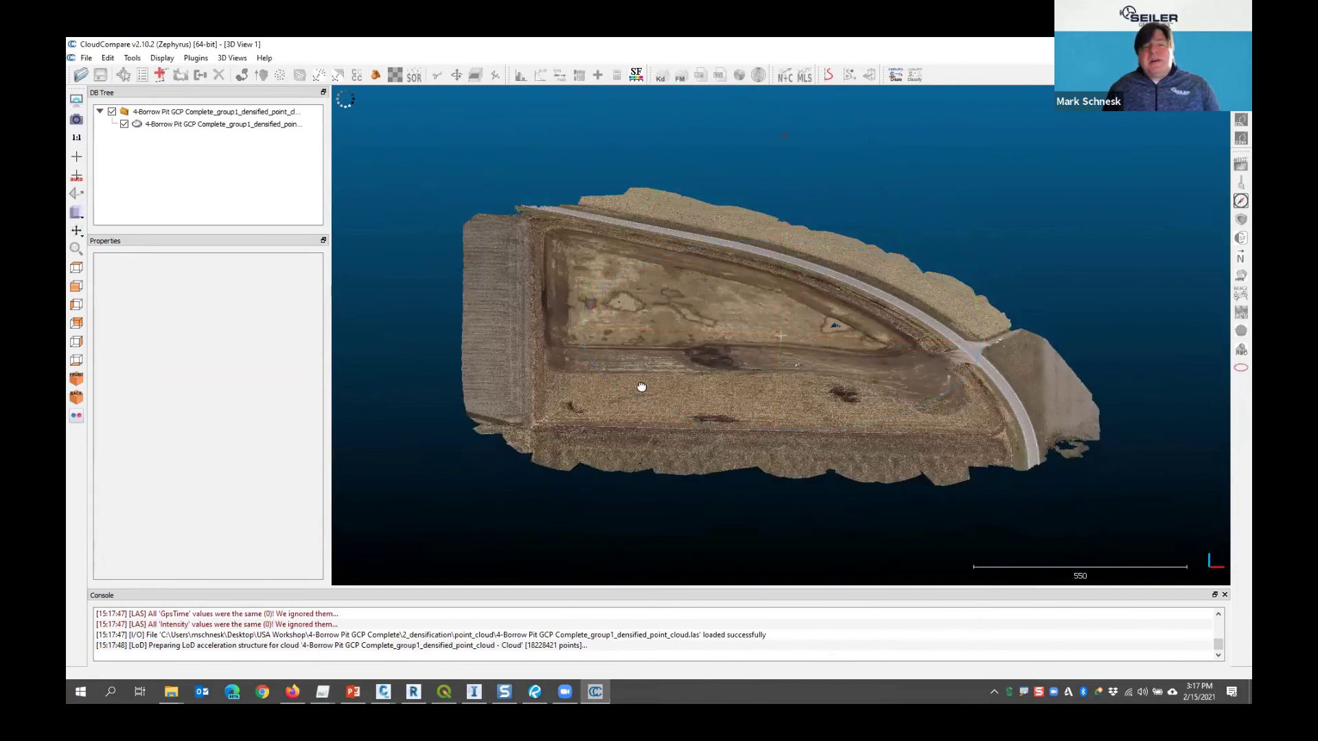
scroll(665, 393, "up", 10)
left_click_drag(820, 423, 928, 382)
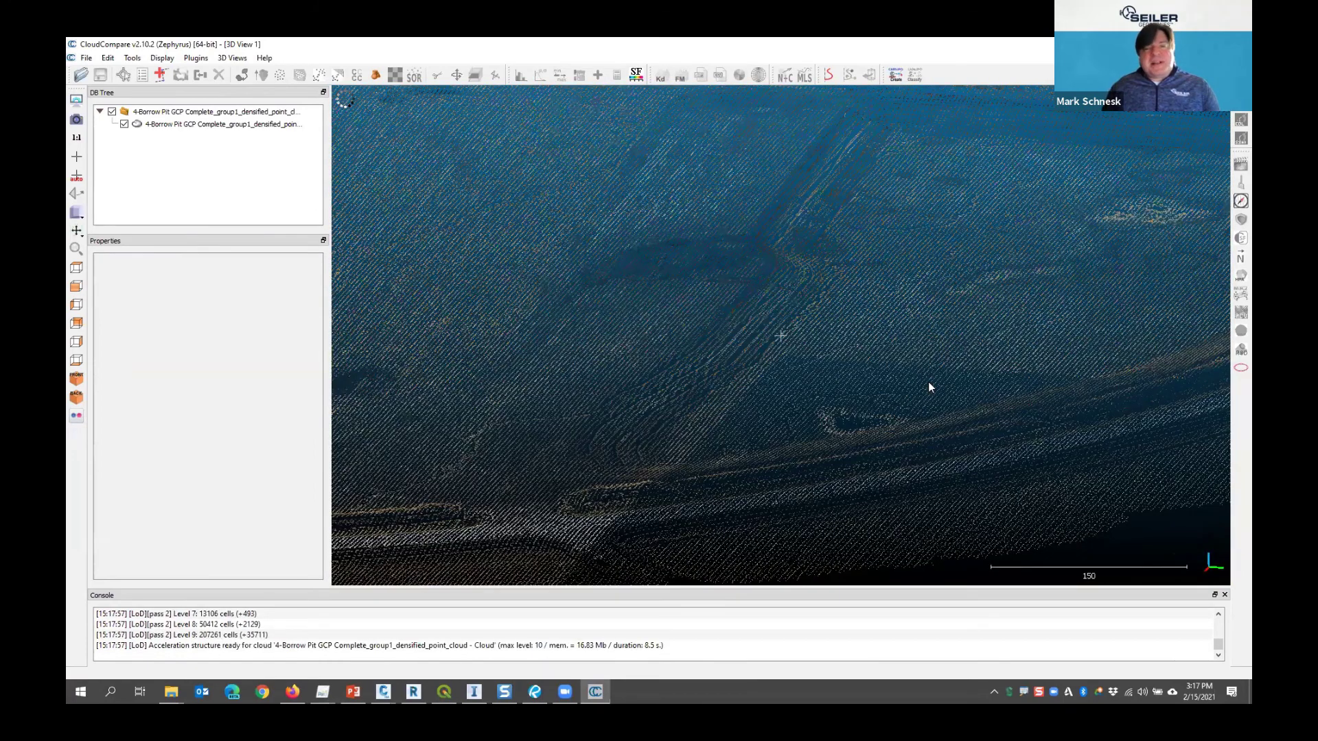
left_click_drag(829, 372, 710, 327)
scroll(710, 330, "down", 5)
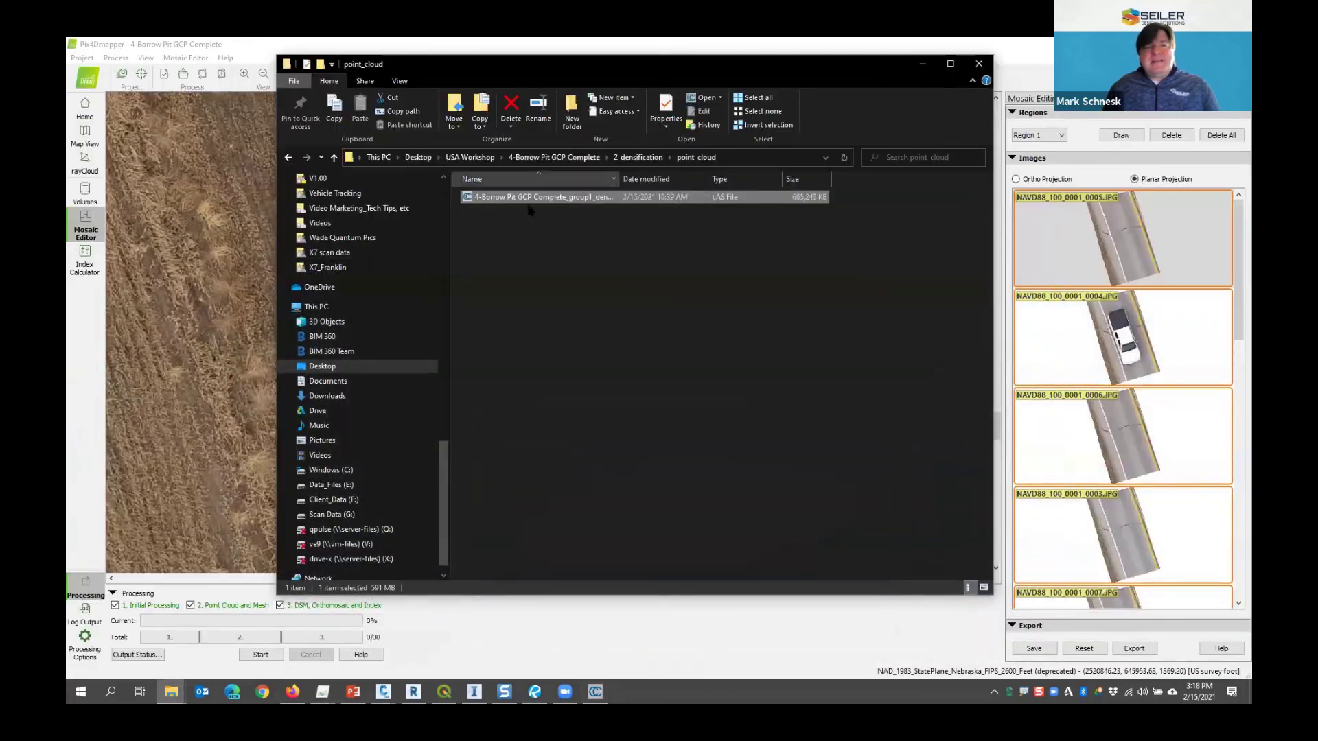
Open the project_data folder inside 2_densification and widen the name column to show the full file names
left_click(638, 157)
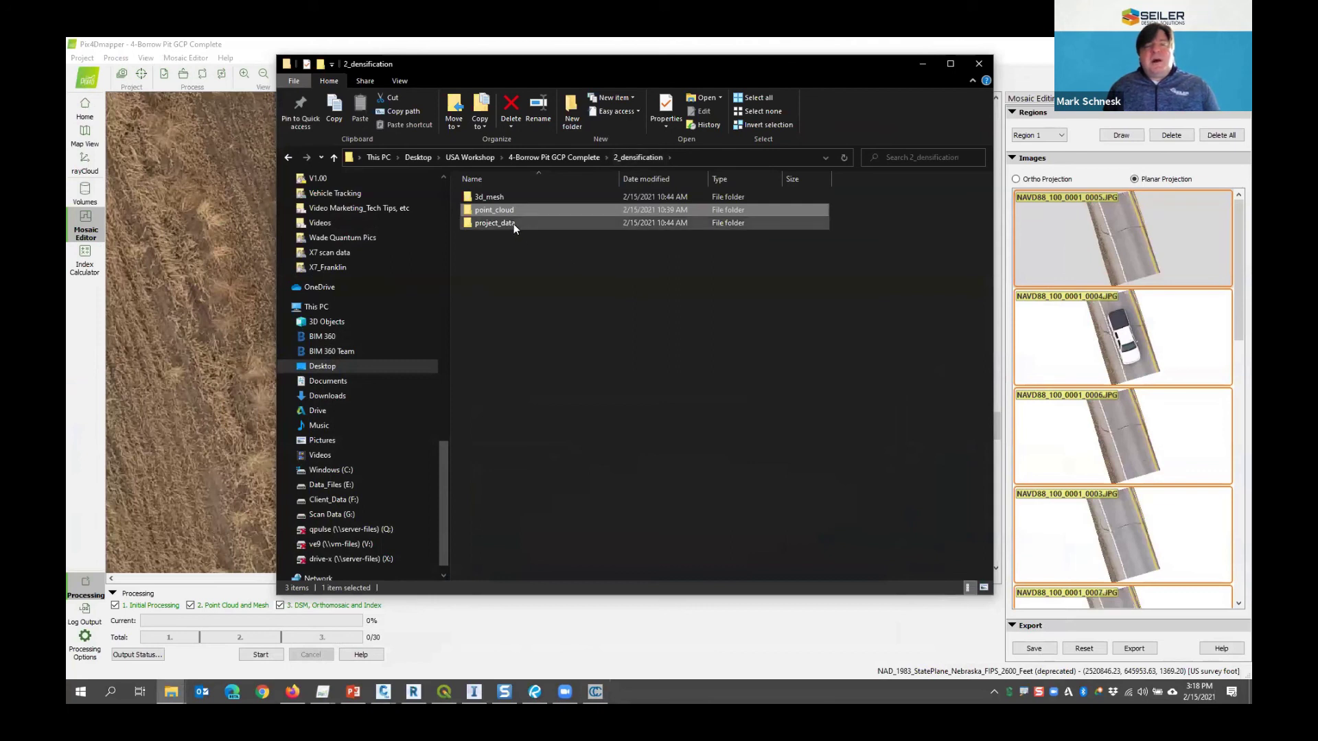
double_click(513, 223)
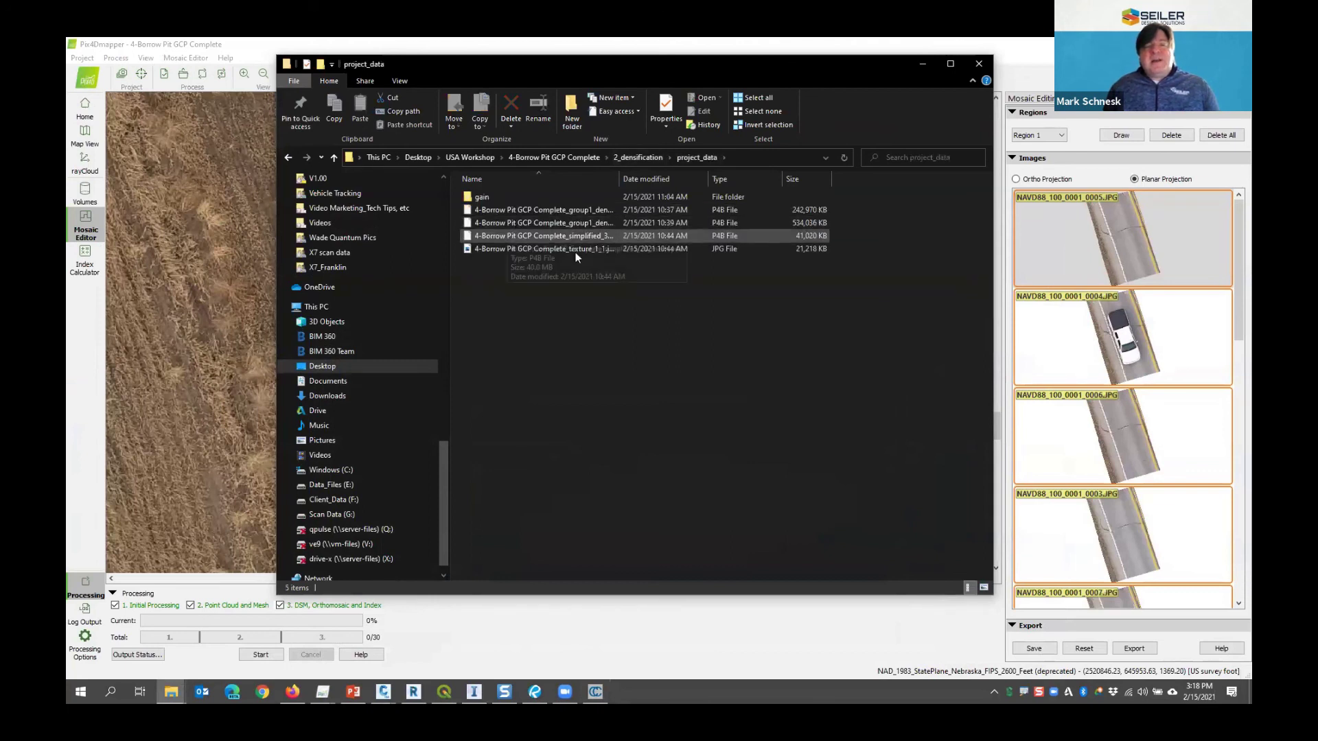
double_click(618, 178)
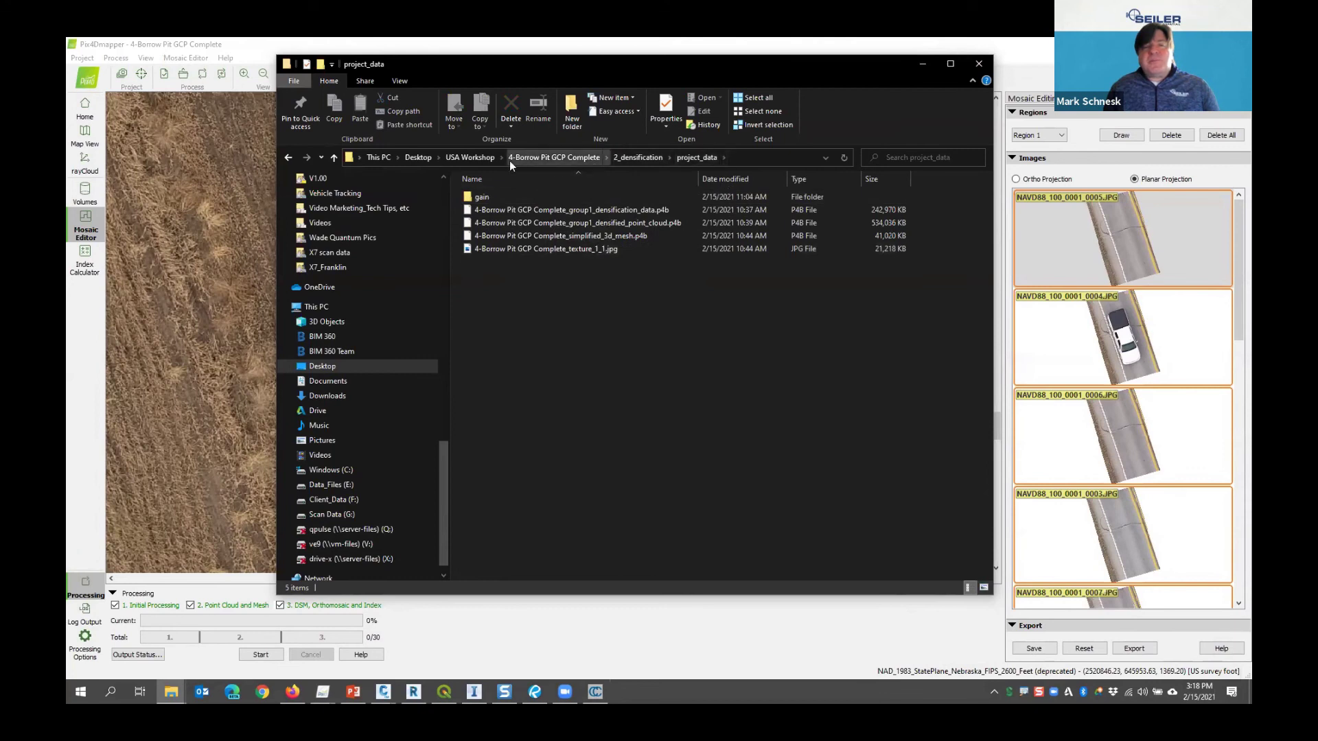
Examine the output files in the 1_dsm and 2_mosaic folders of 3_dsm_ortho
left_click(598, 157)
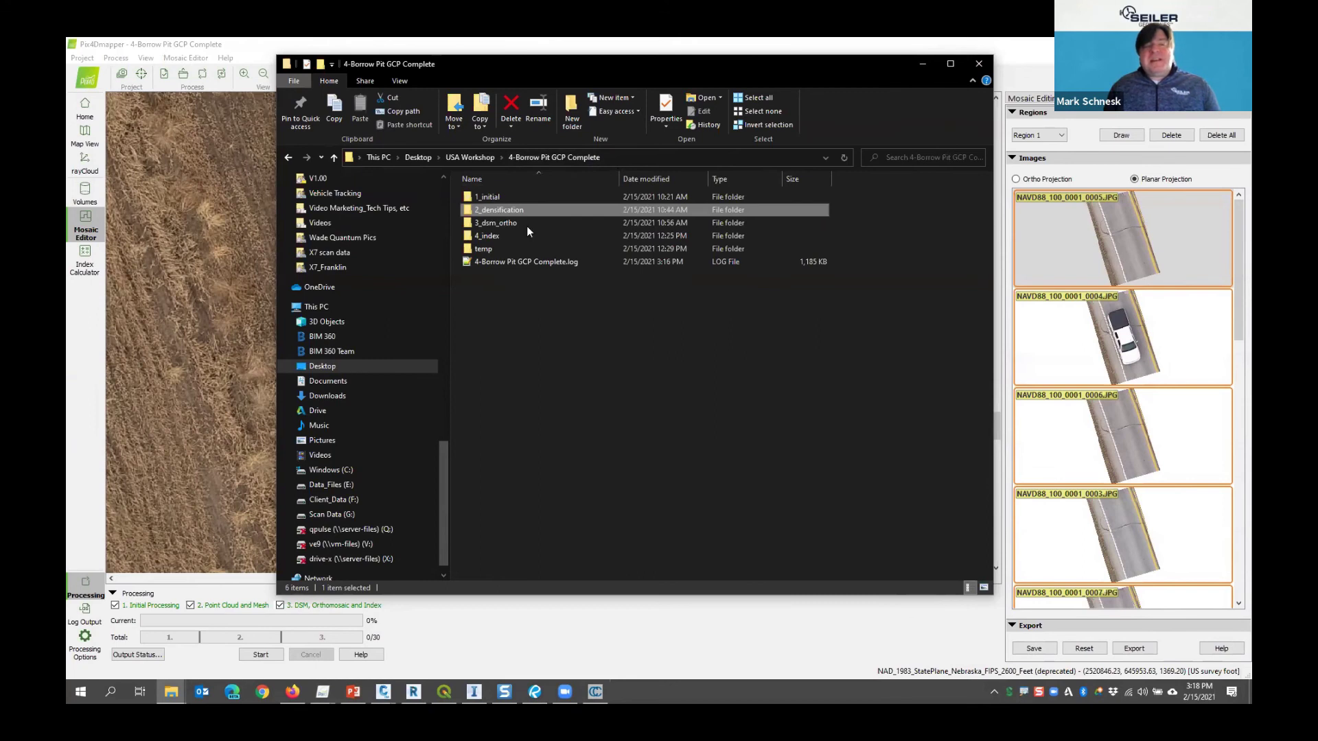
double_click(602, 222)
double_click(597, 199)
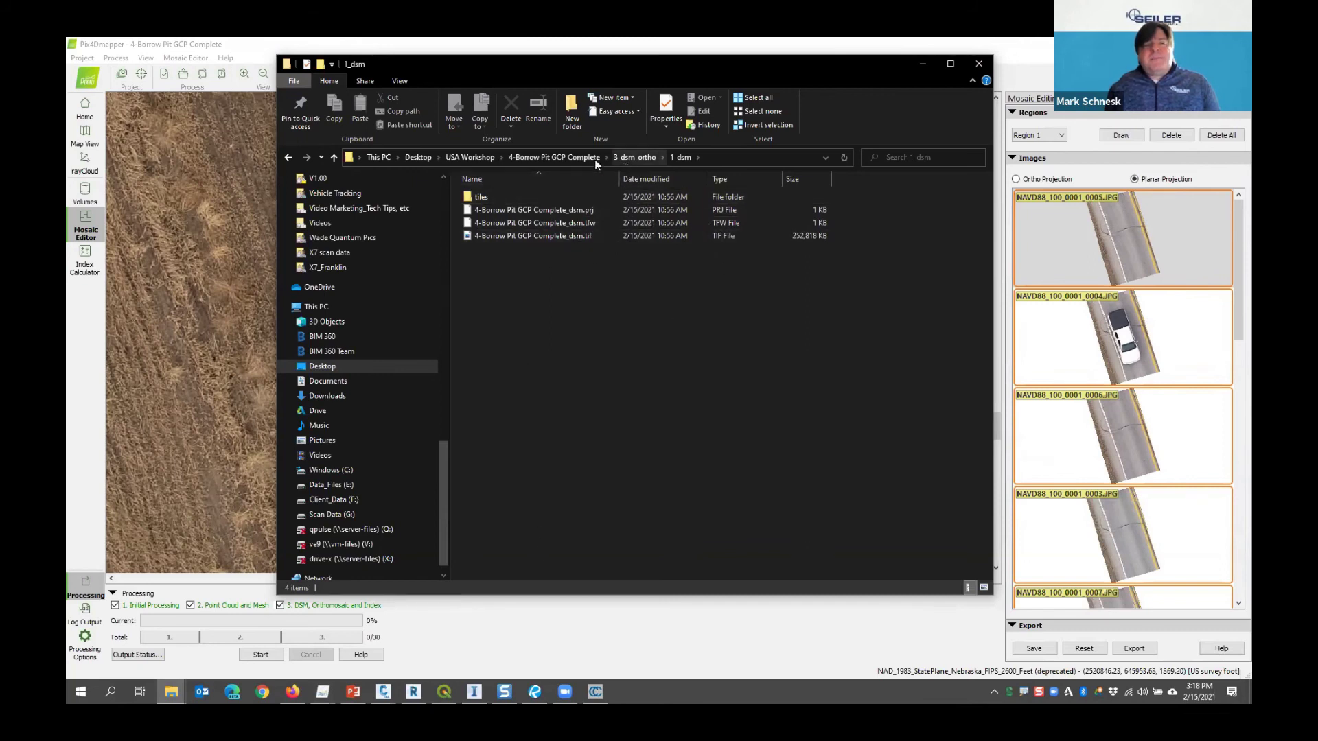
left_click(625, 159)
left_click(492, 212)
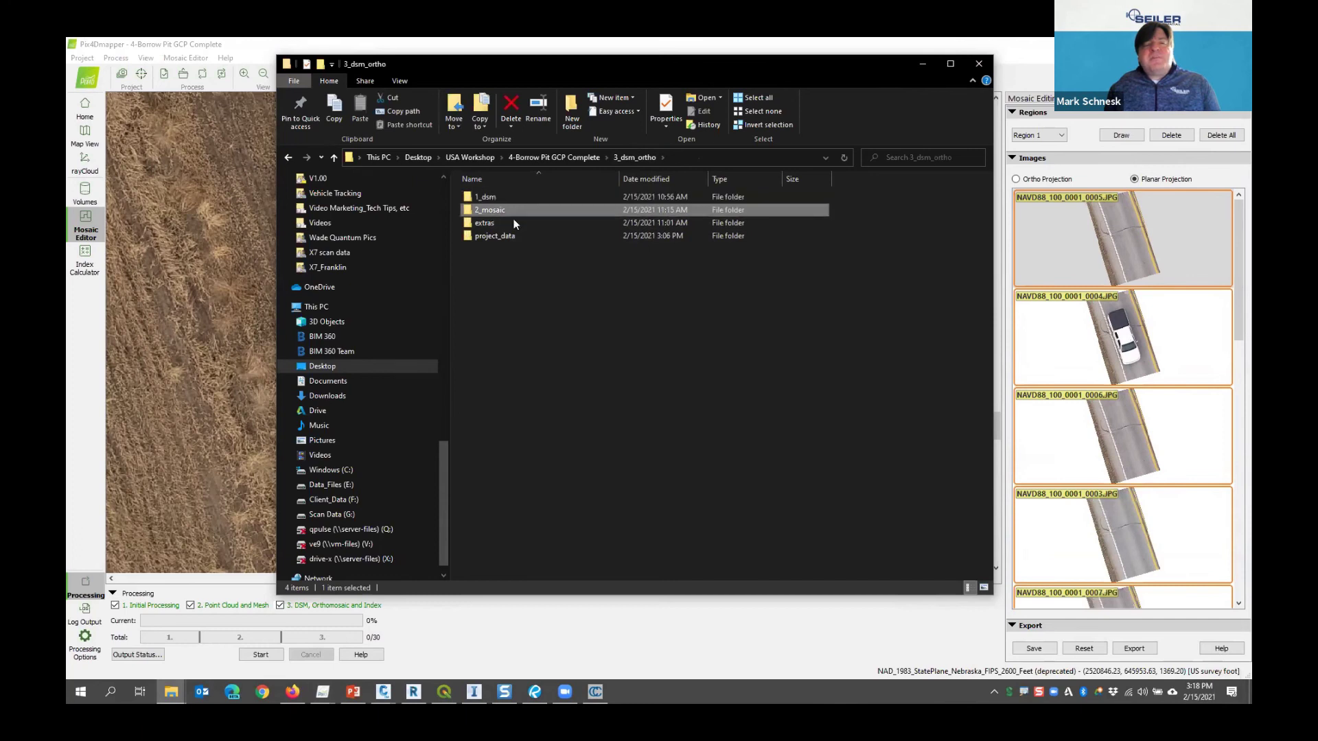
double_click(492, 212)
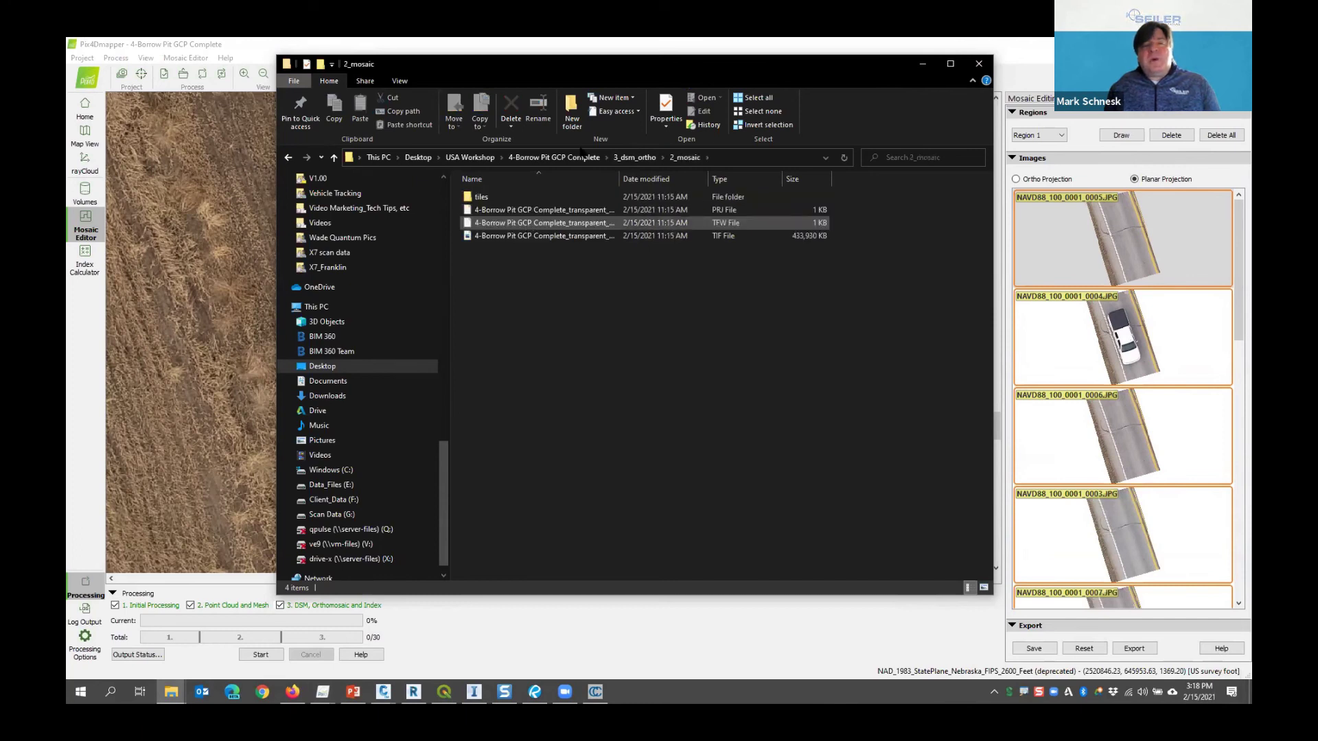
Examine the terrain model files in the dtm folder under the extras of 3_dsm_ortho
key("alt+Up")
key("alt+Up")
double_click(492, 222)
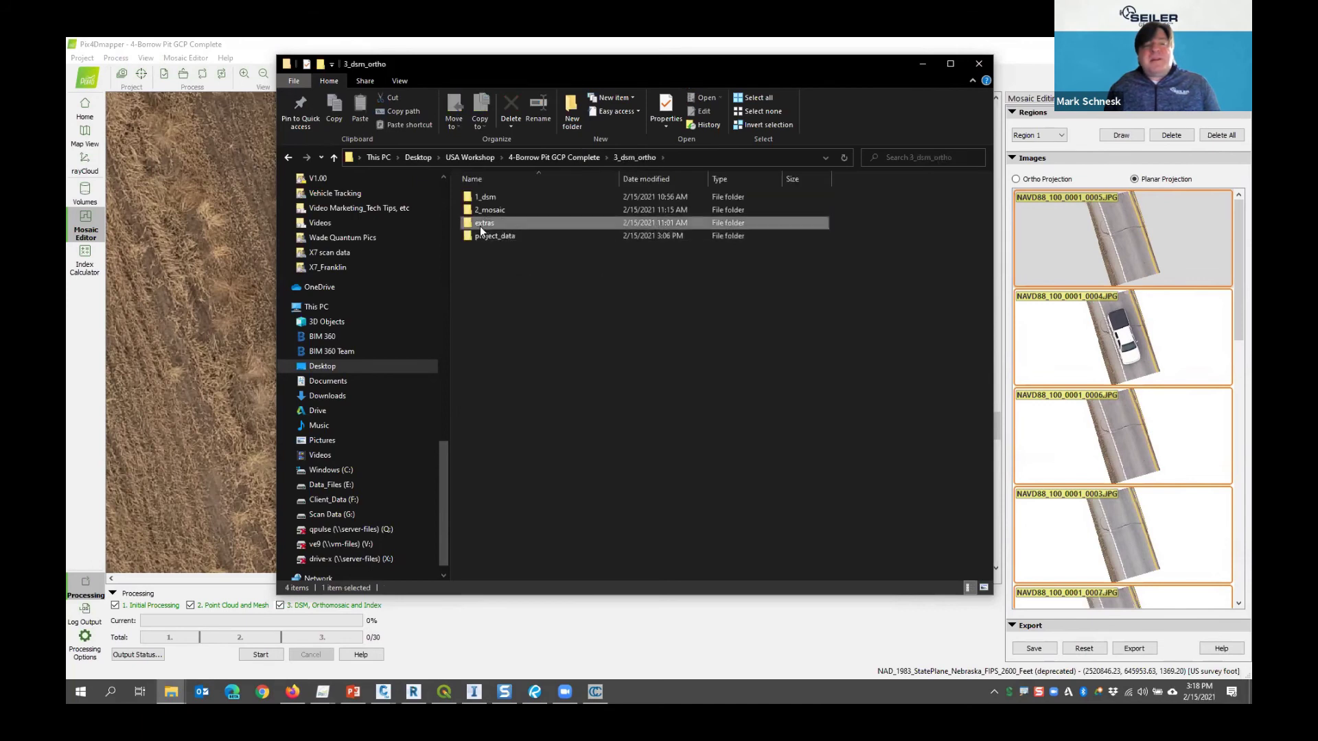
double_click(500, 236)
double_click(508, 230)
double_click(496, 211)
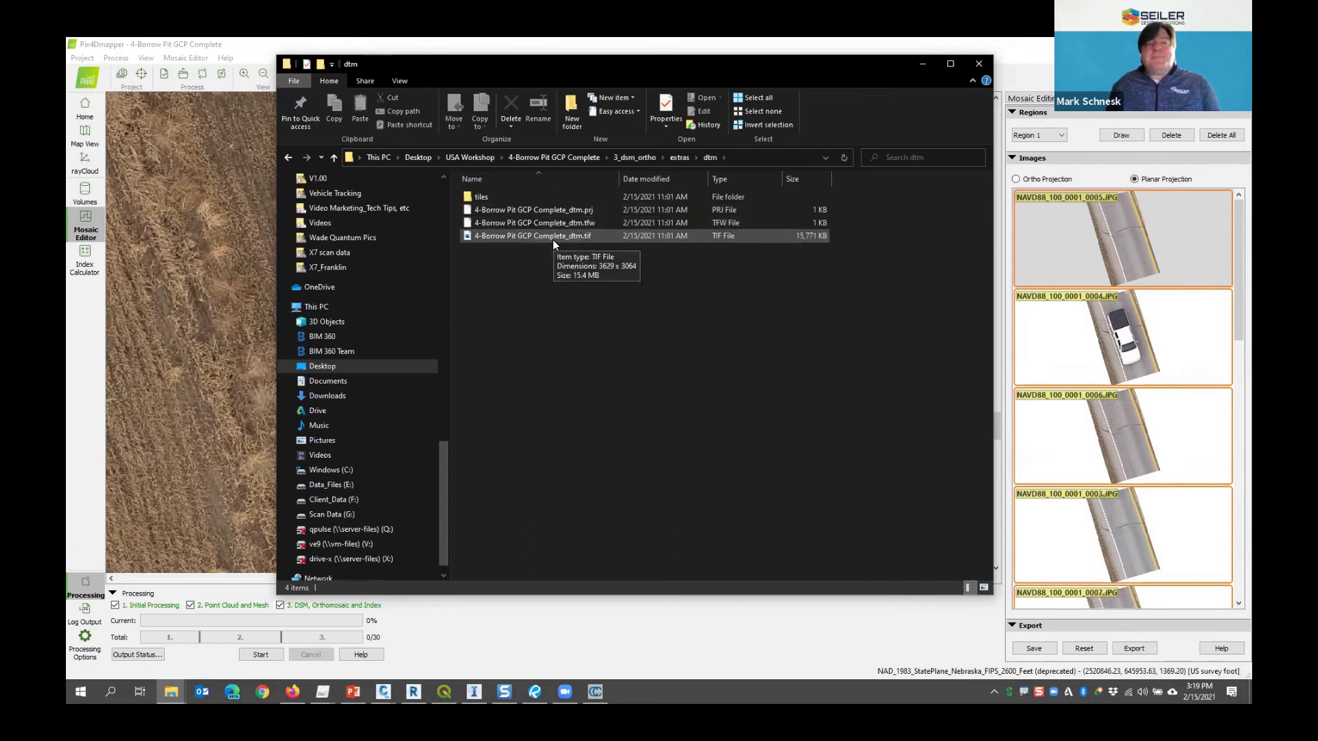
Open the 4_index results folder and view the project's grayscale index map in Pix4Dmapper's Index Calculator
left_click(578, 158)
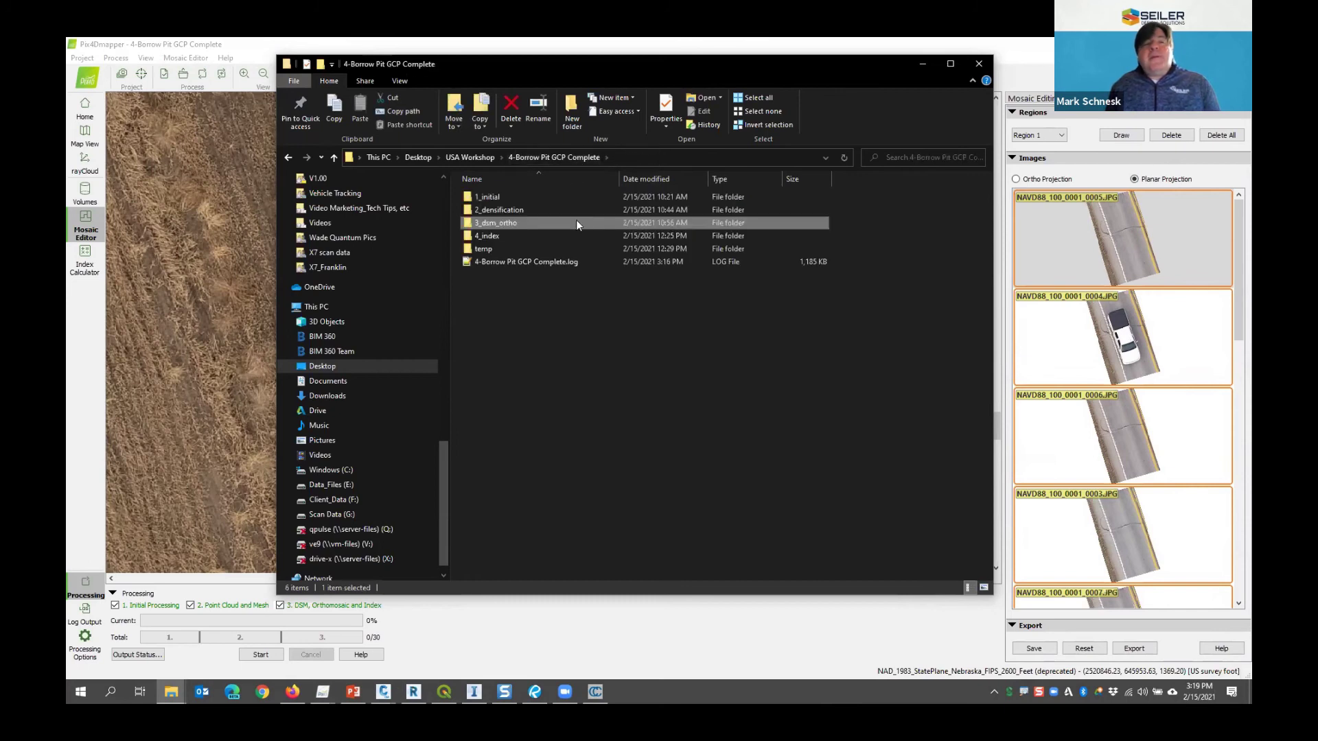
double_click(486, 236)
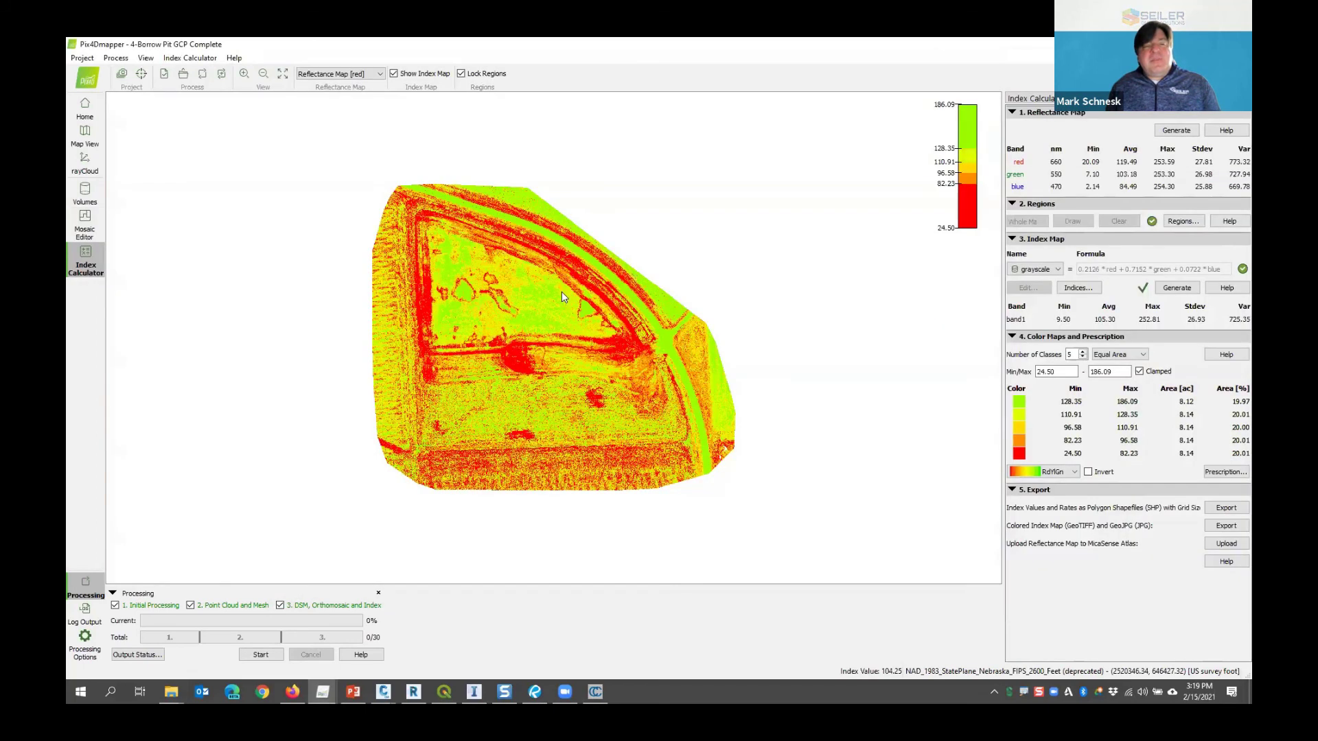
scroll(561, 291, "up", 3)
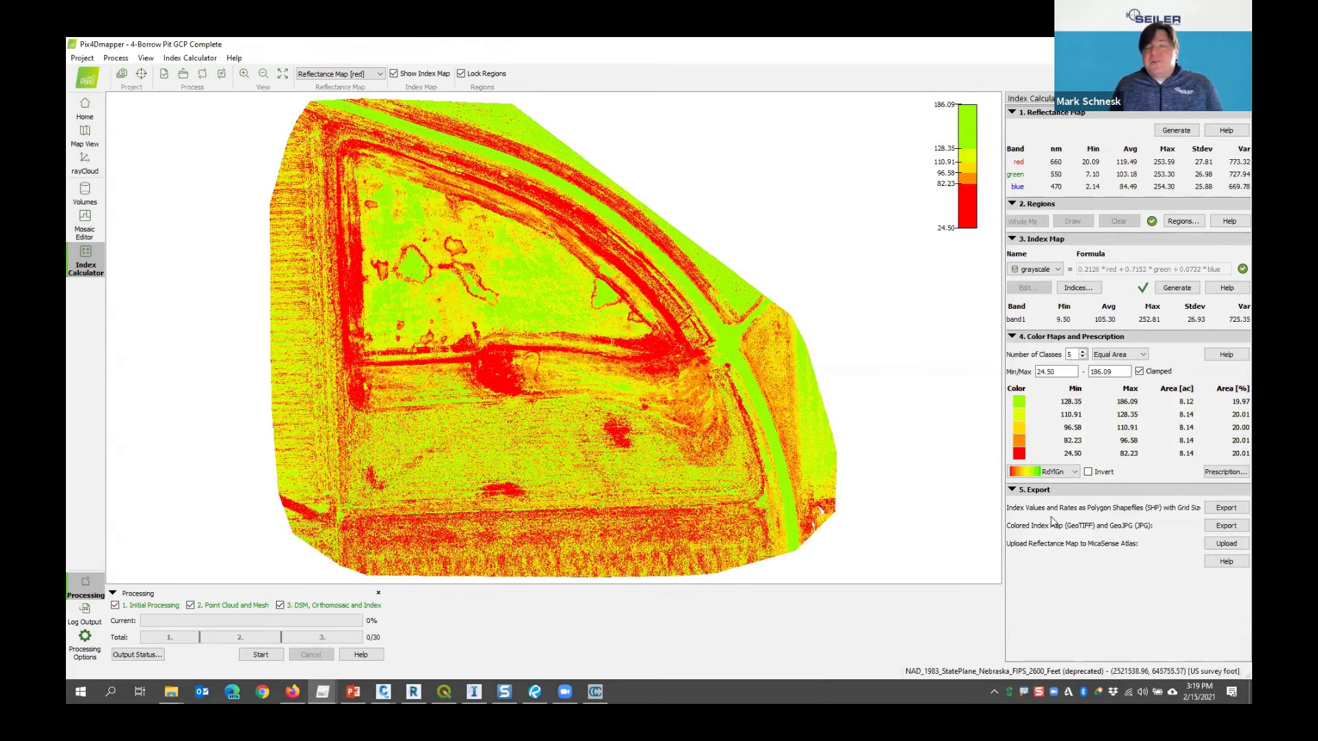
Set the index map's color ramp to Grays and examine the pit and road junction at close range
key("Down")
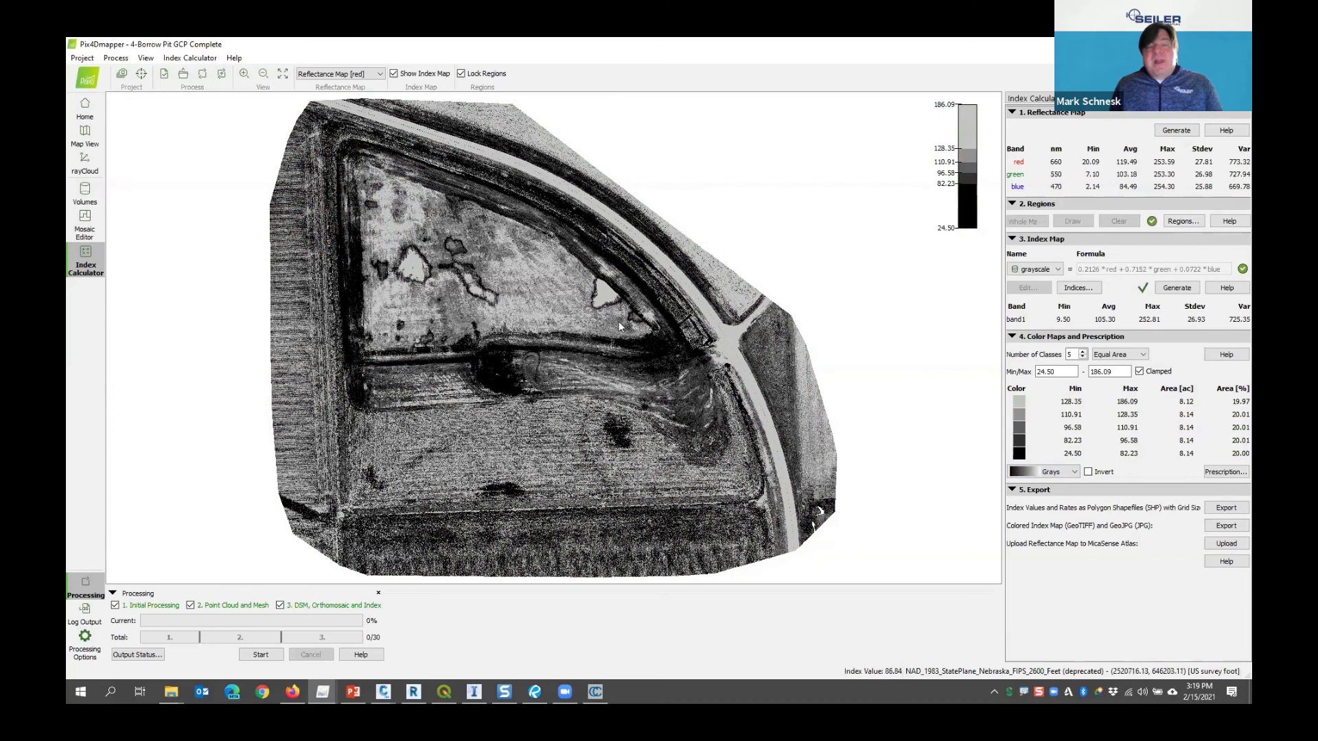
scroll(548, 339, "up", 6)
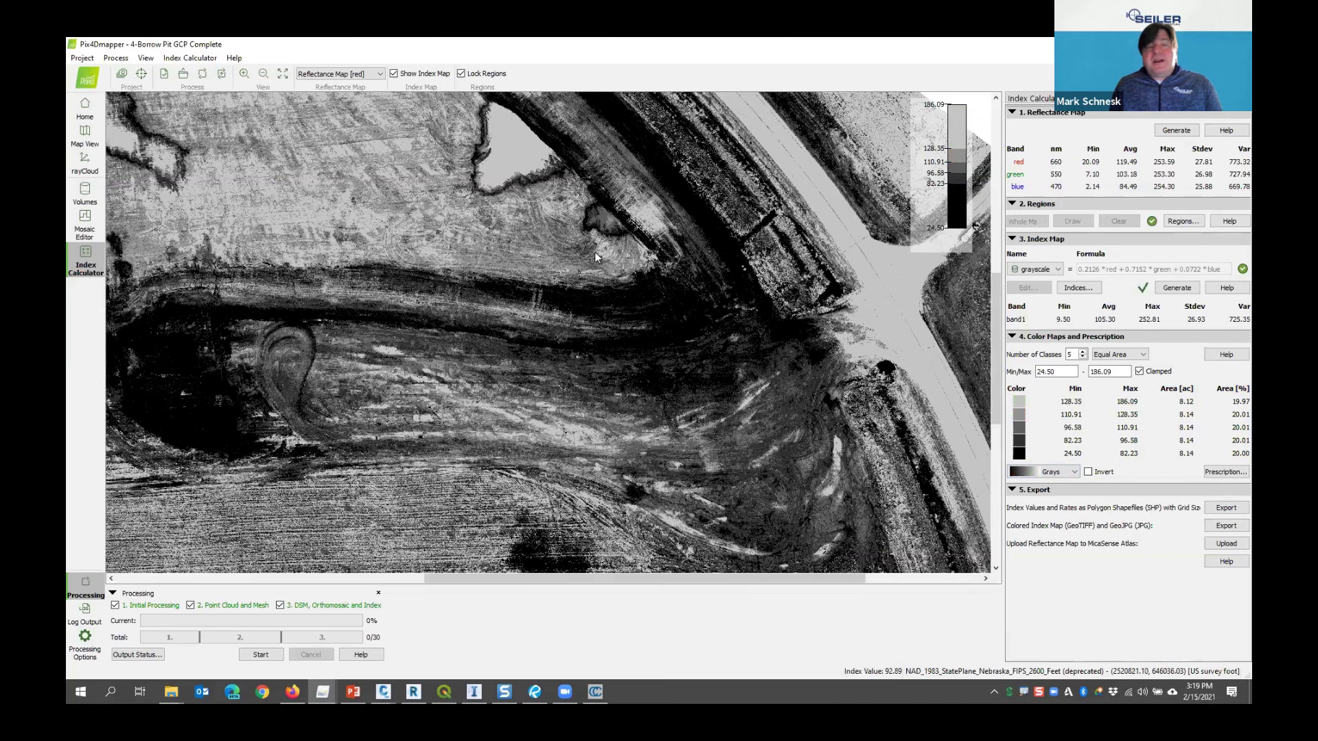
scroll(594, 258, "down", 4)
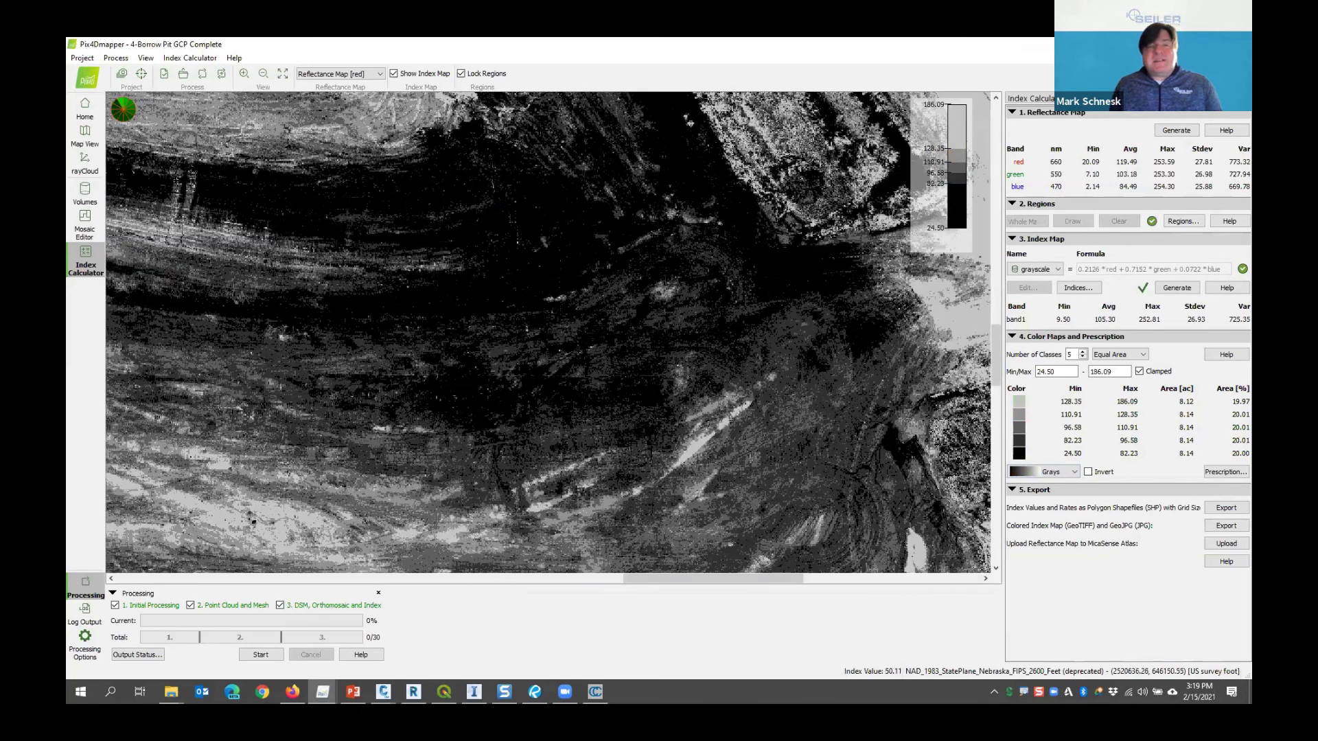
scroll(682, 229, "down", 3)
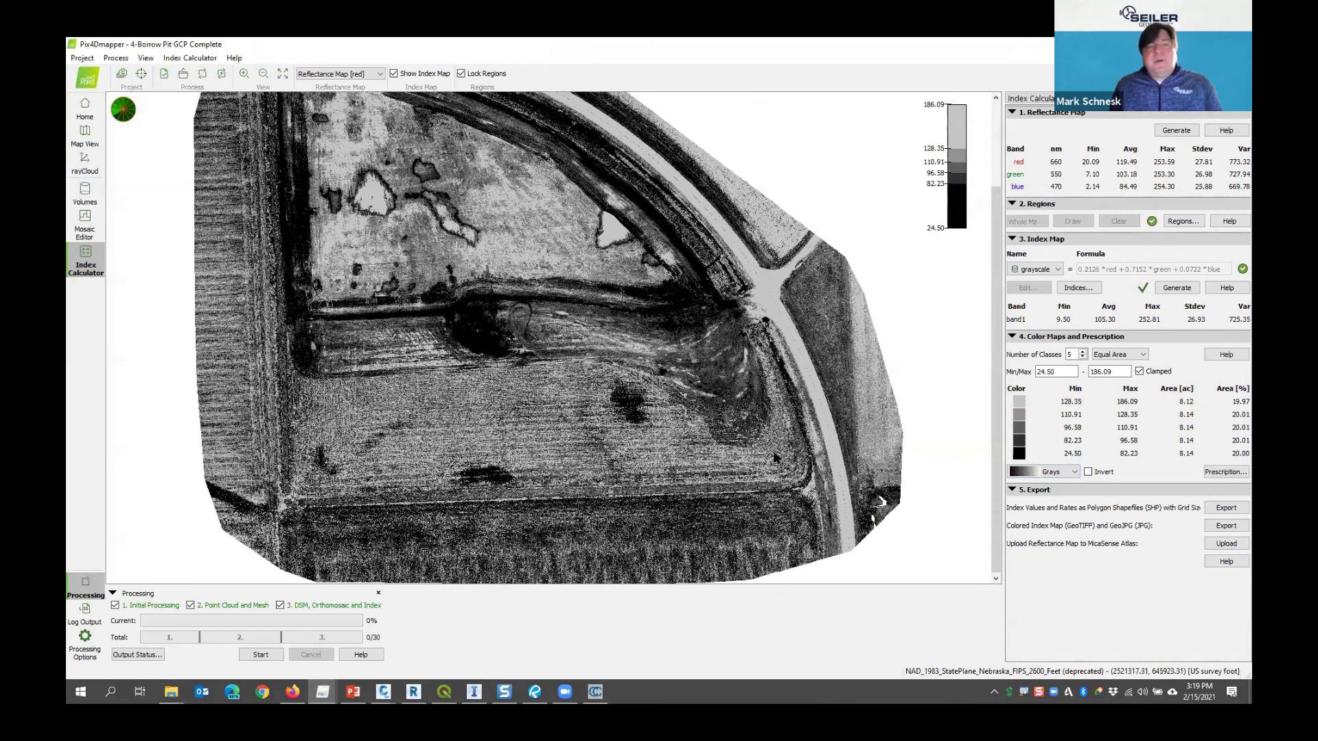
scroll(469, 397, "down", 1)
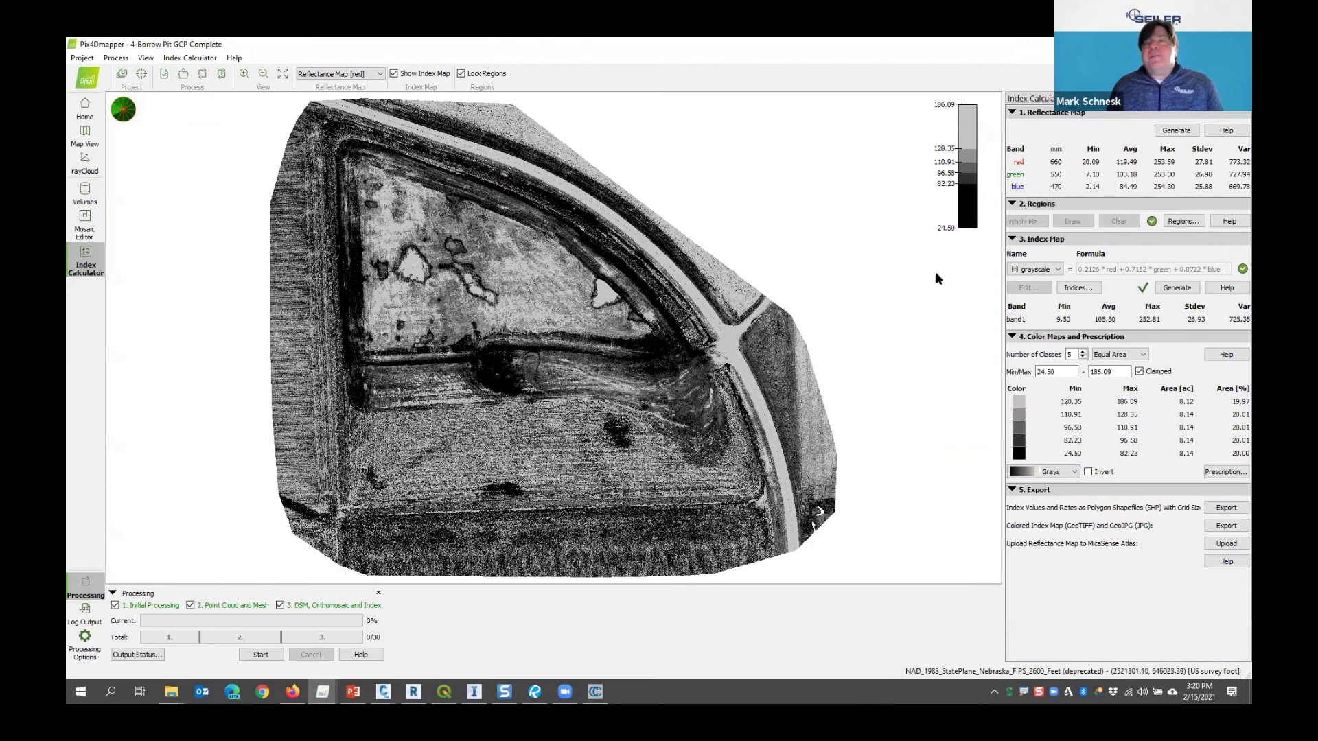
Switch to the Borrow Pit QGIS project in QGIS
key("alt+Tab")
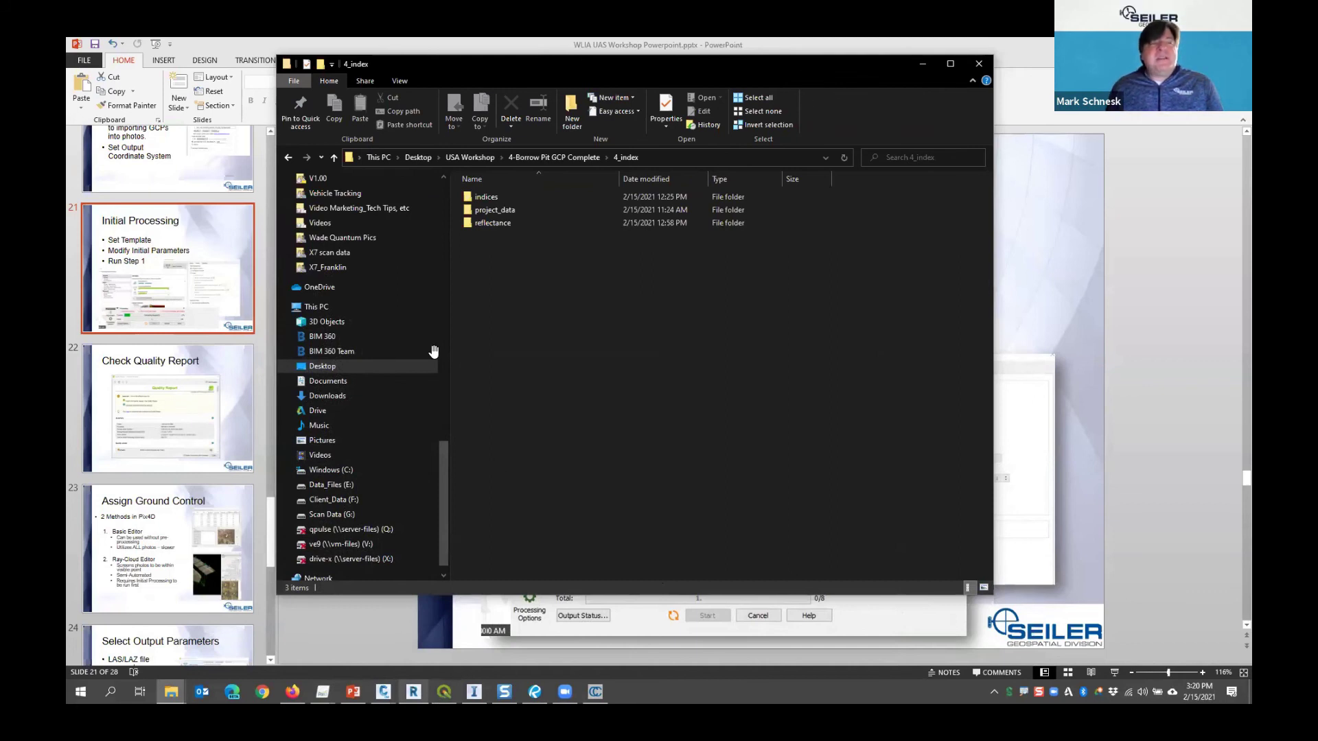
key("alt+Tab")
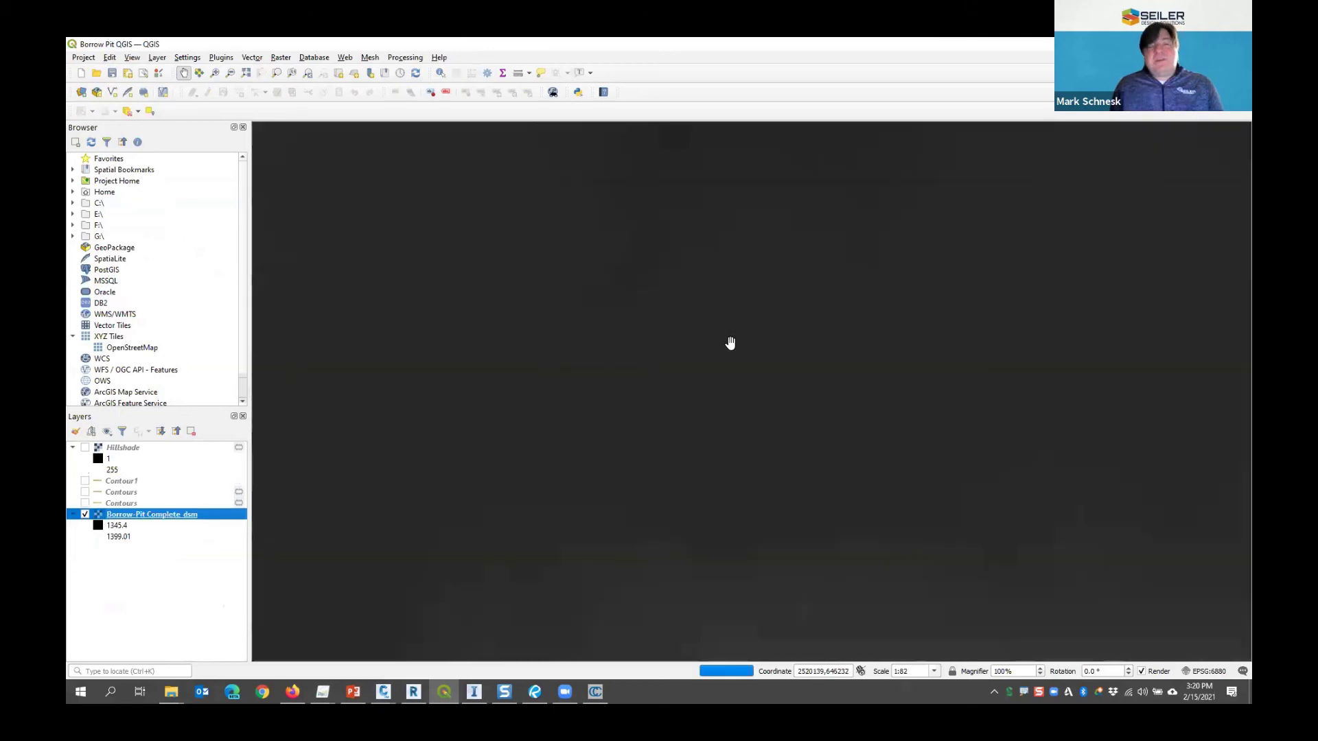
Examine the Borrow-Pit Complete_dsm surface model in QGIS, both in close detail and at its full extent
left_click_drag(729, 344, 582, 344)
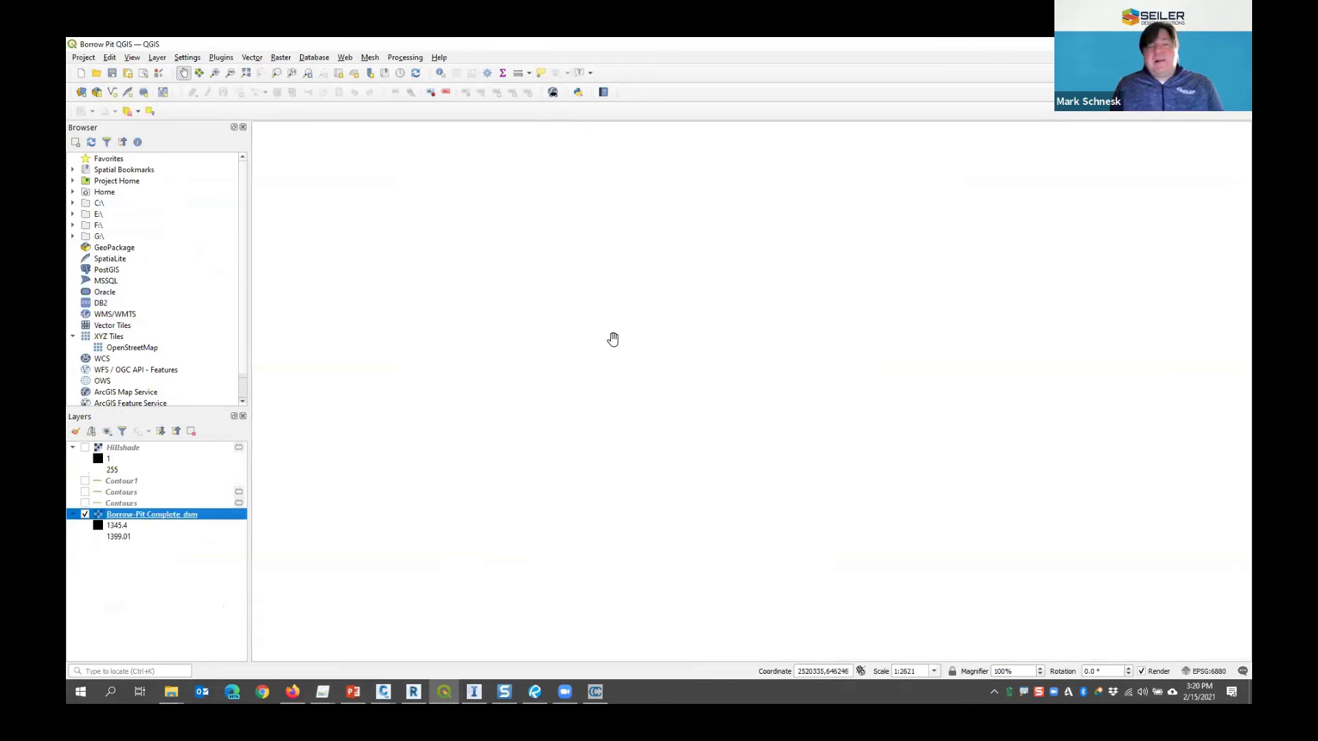
scroll(871, 382, "up", 2)
scroll(897, 397, "up", 2)
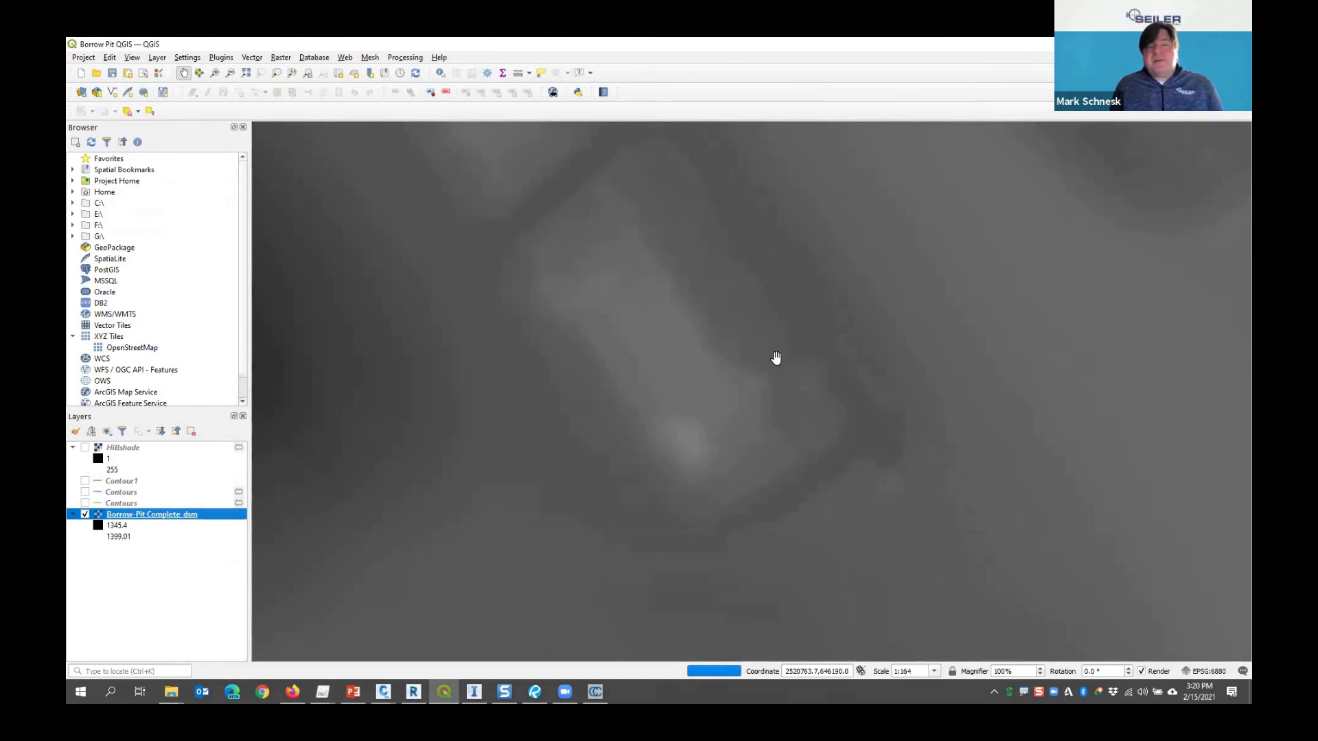
scroll(824, 451, "down", 5)
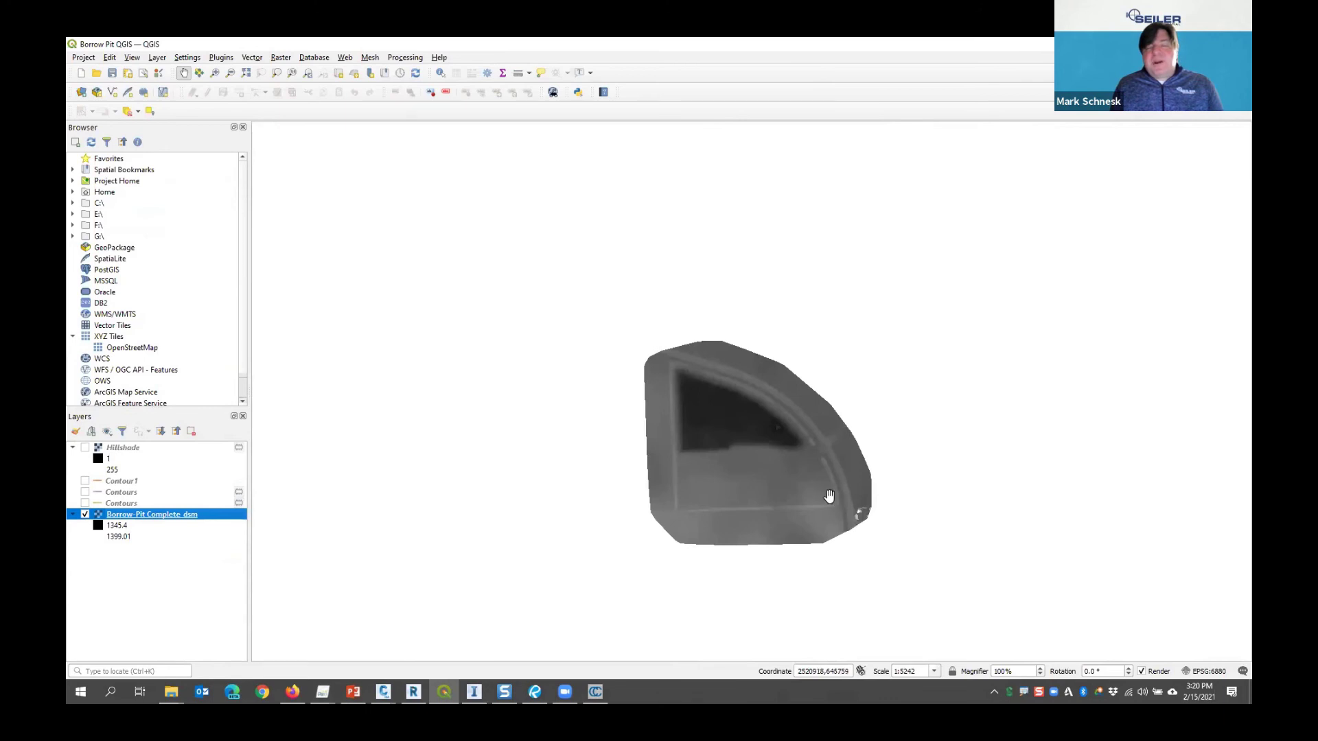
scroll(829, 496, "up", 1)
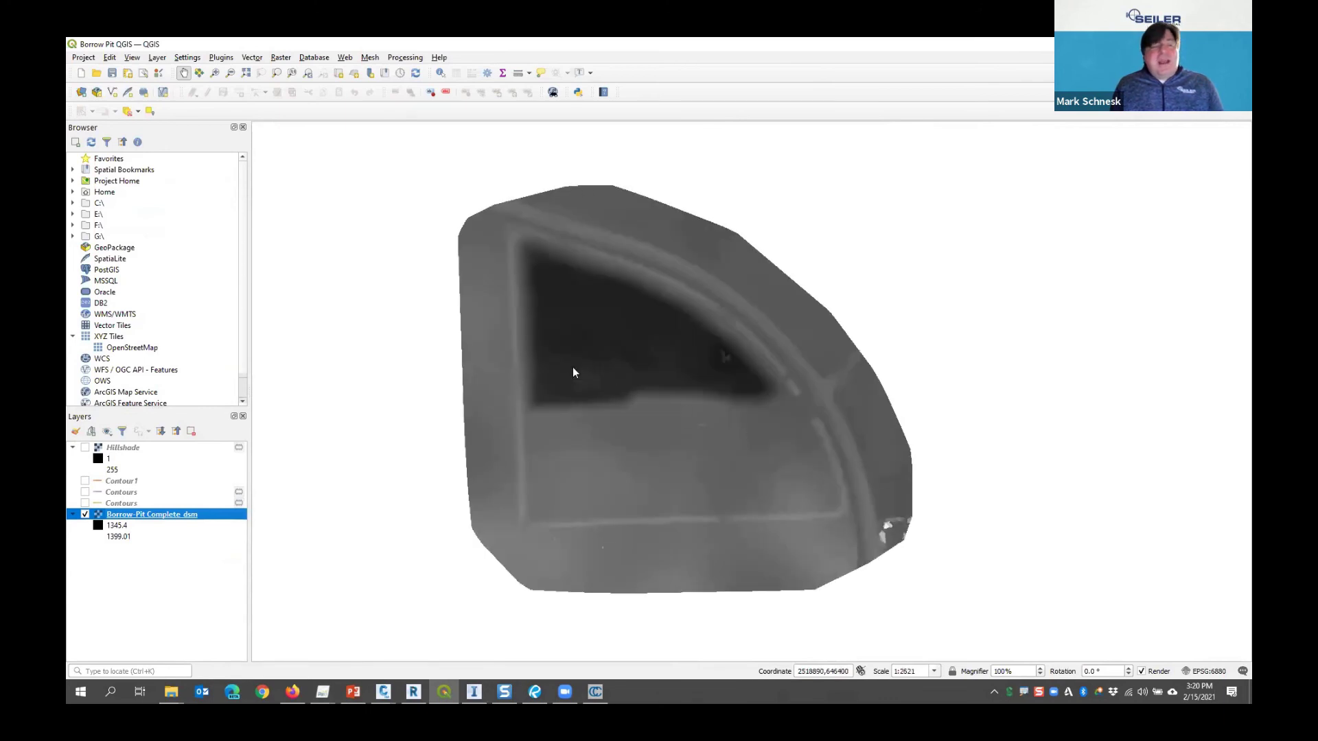
Preview the Hillshade layer and replace it with the Contour1 layer over the surface model
left_click(85, 448)
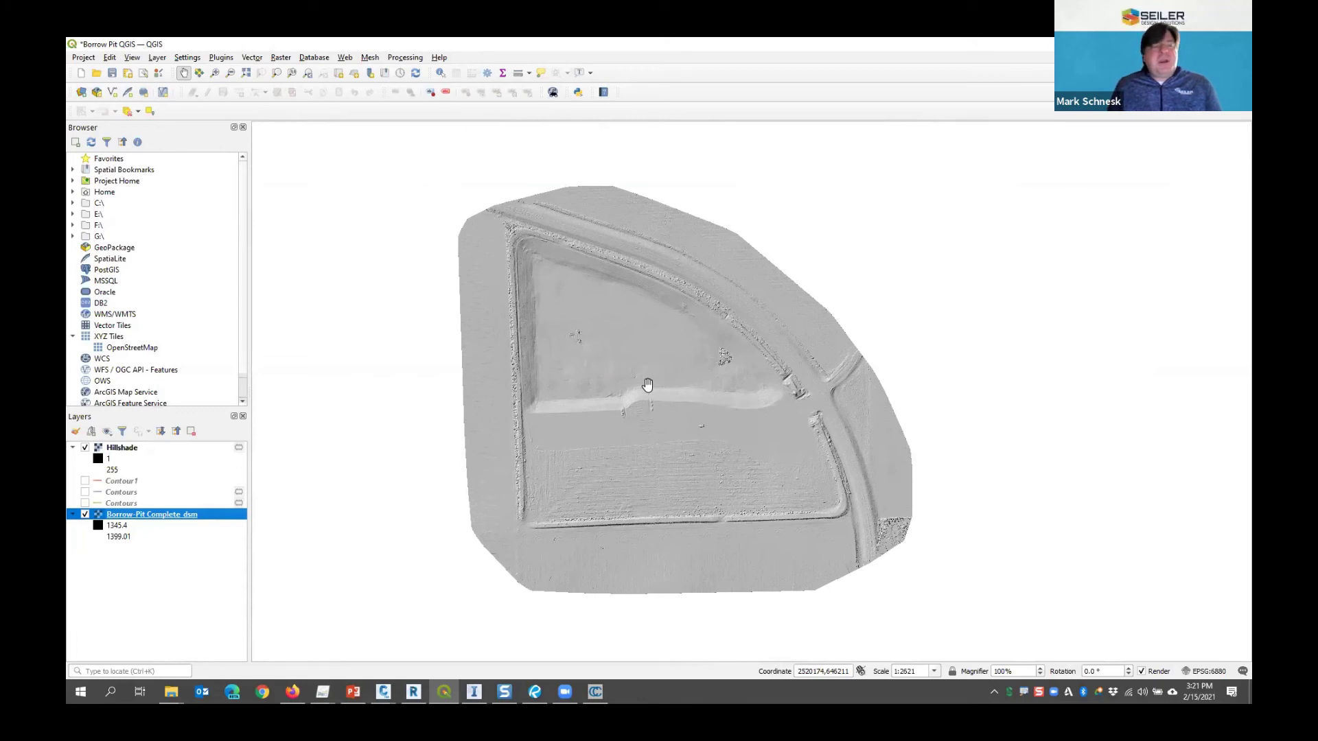
left_click(86, 481)
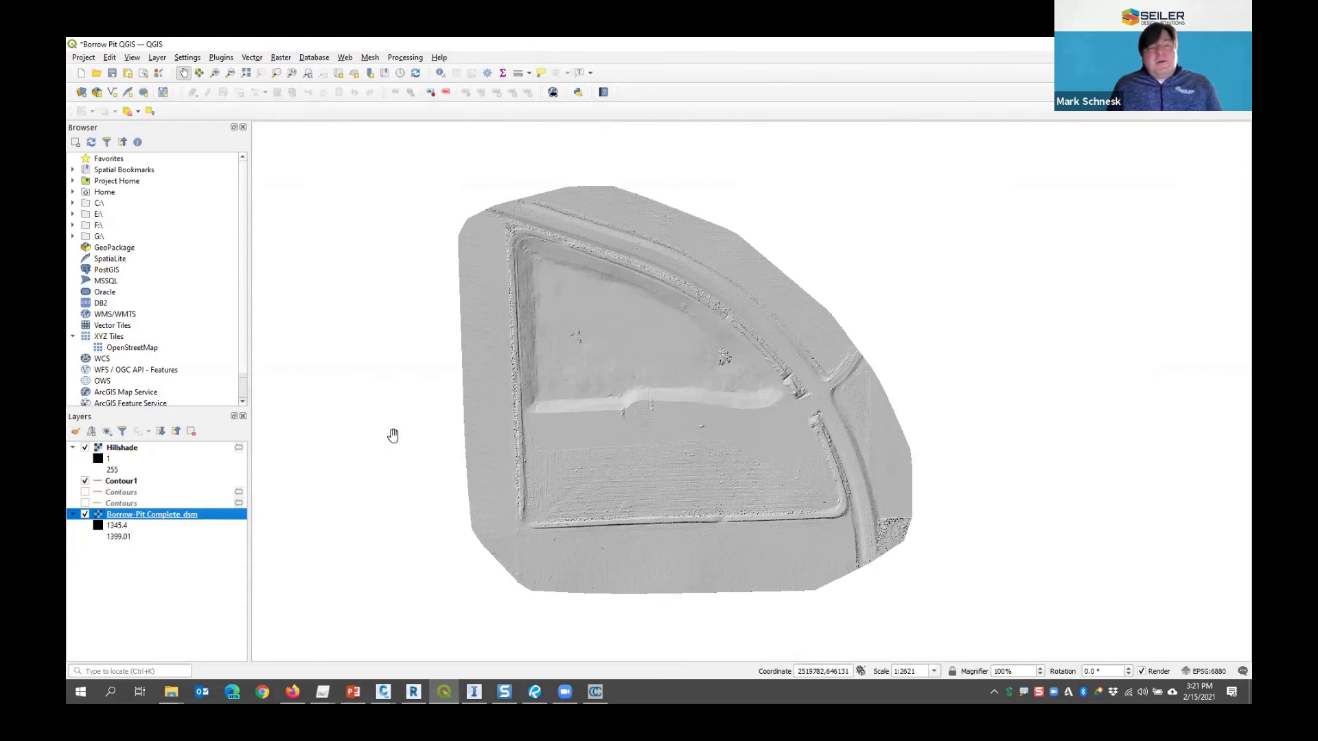
left_click(86, 447)
Examine the Contour1 lines along the pit slopes, the northwest corner, the pit floor and the whole site
scroll(555, 368, "up", 1)
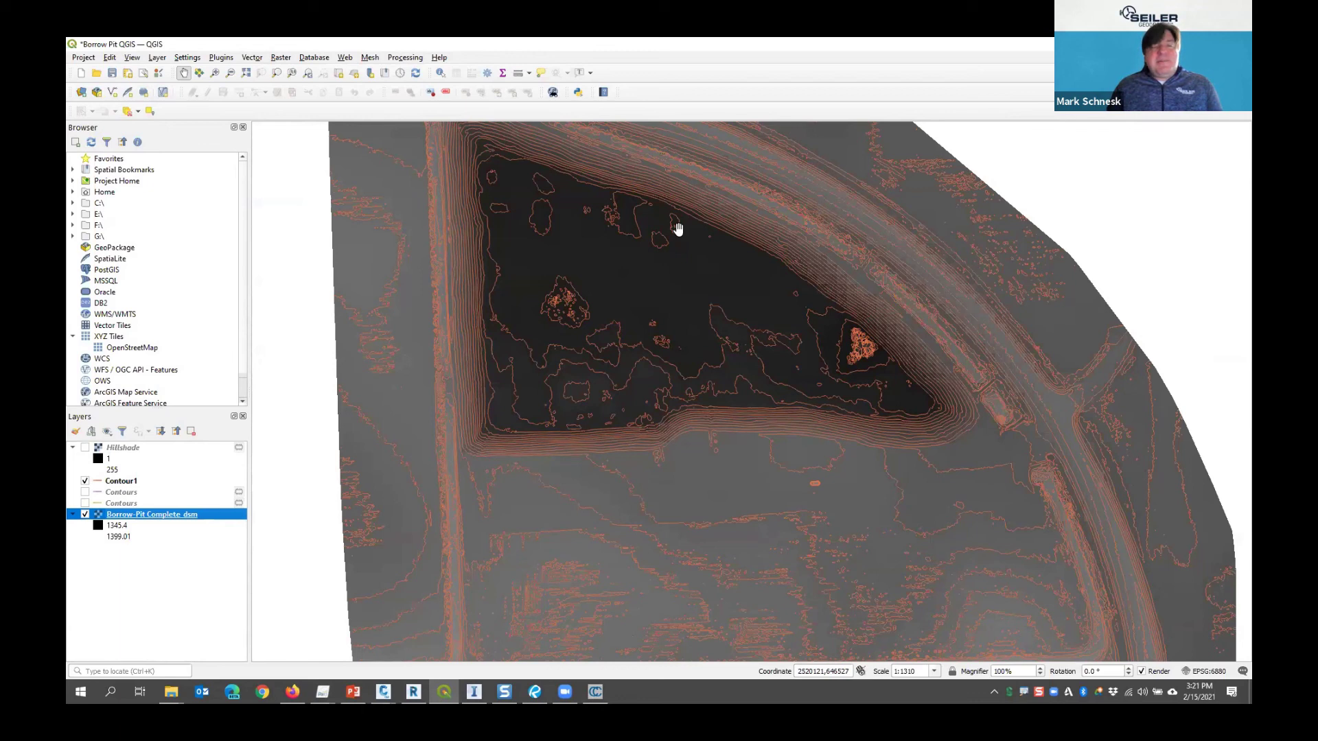
scroll(678, 227, "down", 1)
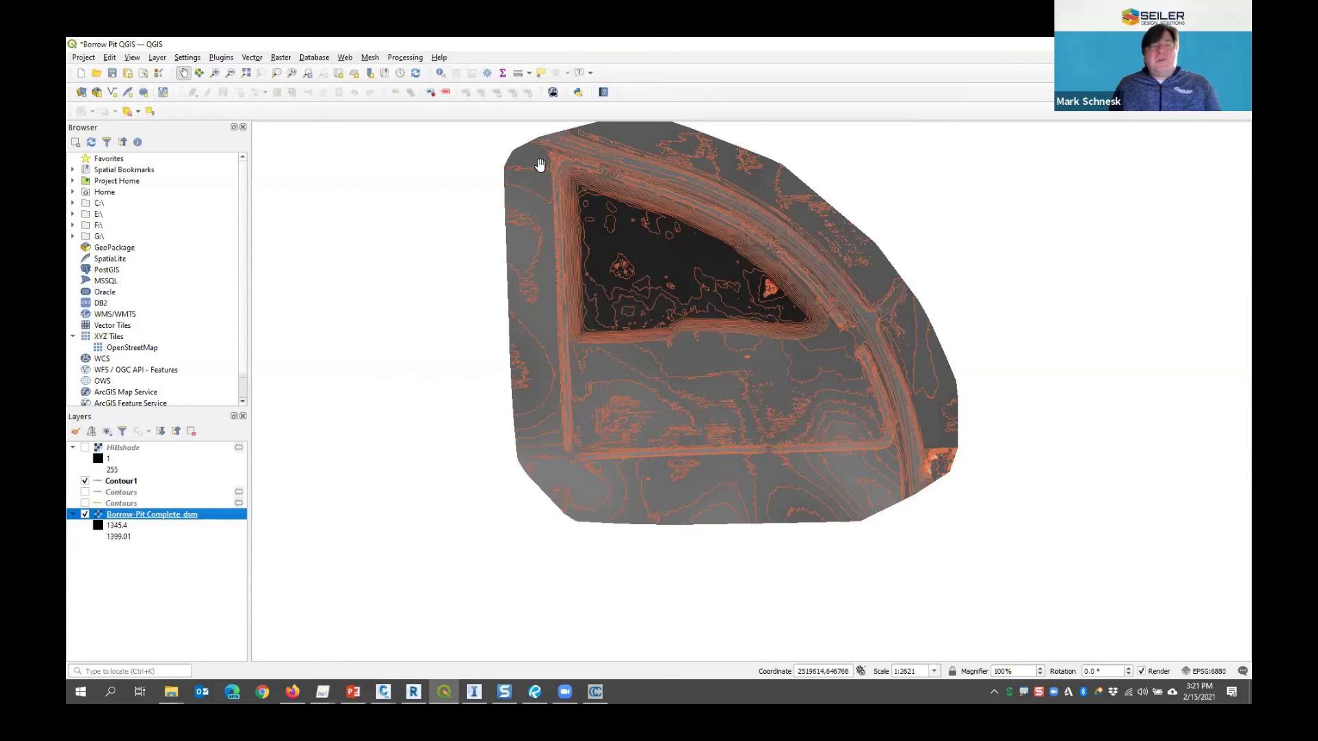
scroll(539, 166, "up", 1)
scroll(645, 189, "up", 3)
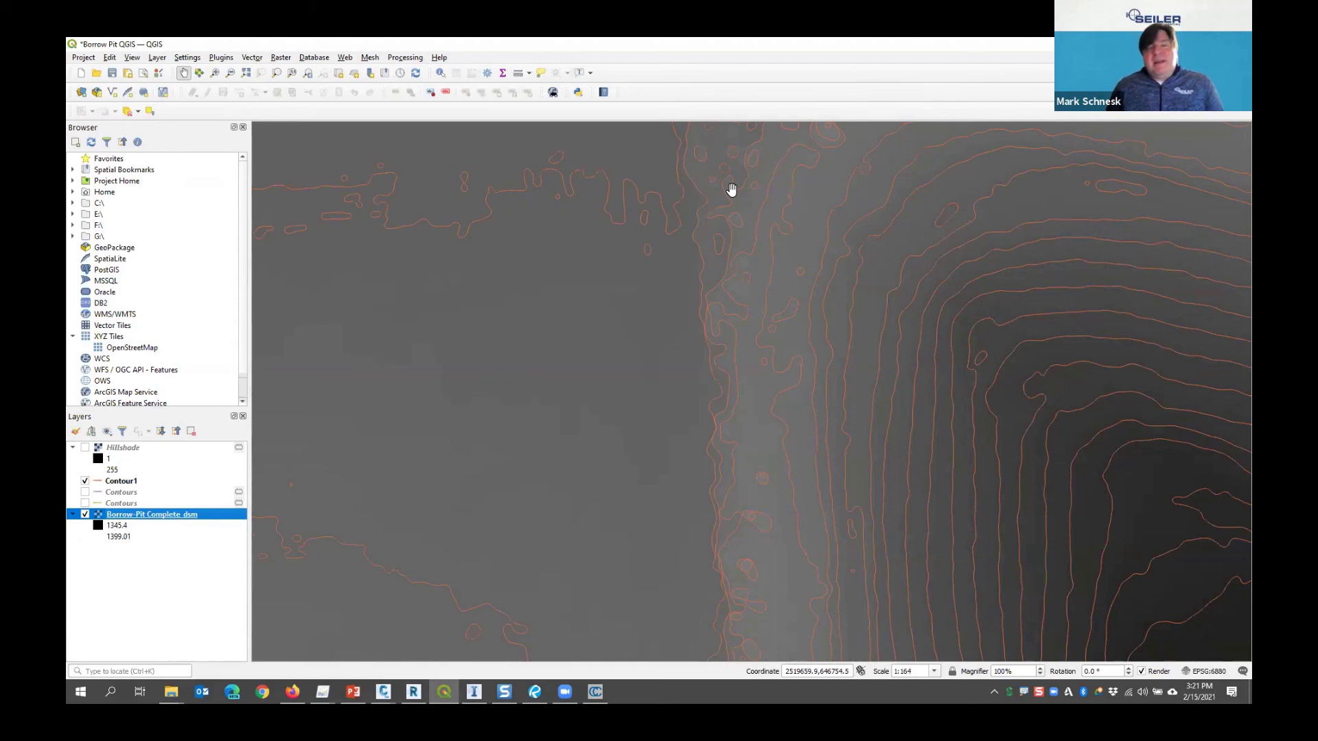
scroll(652, 309, "down", 3)
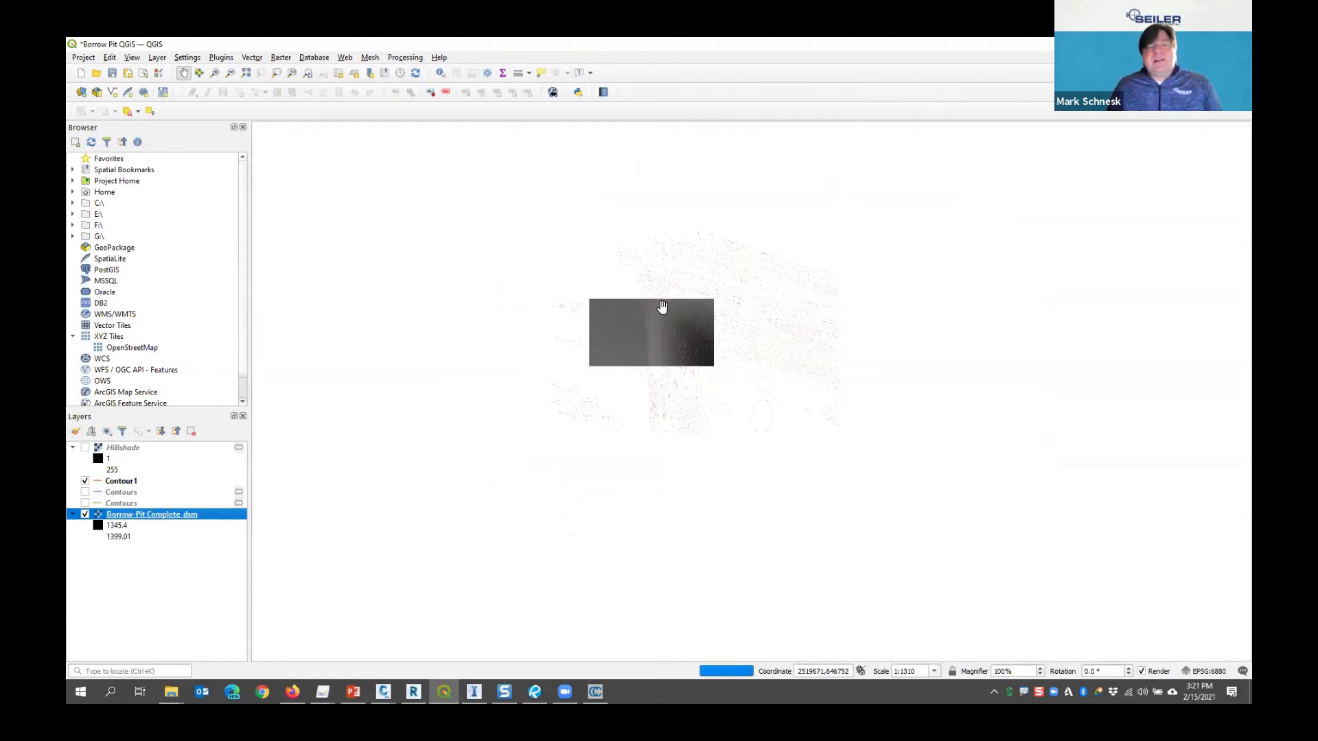
scroll(698, 307, "up", 1)
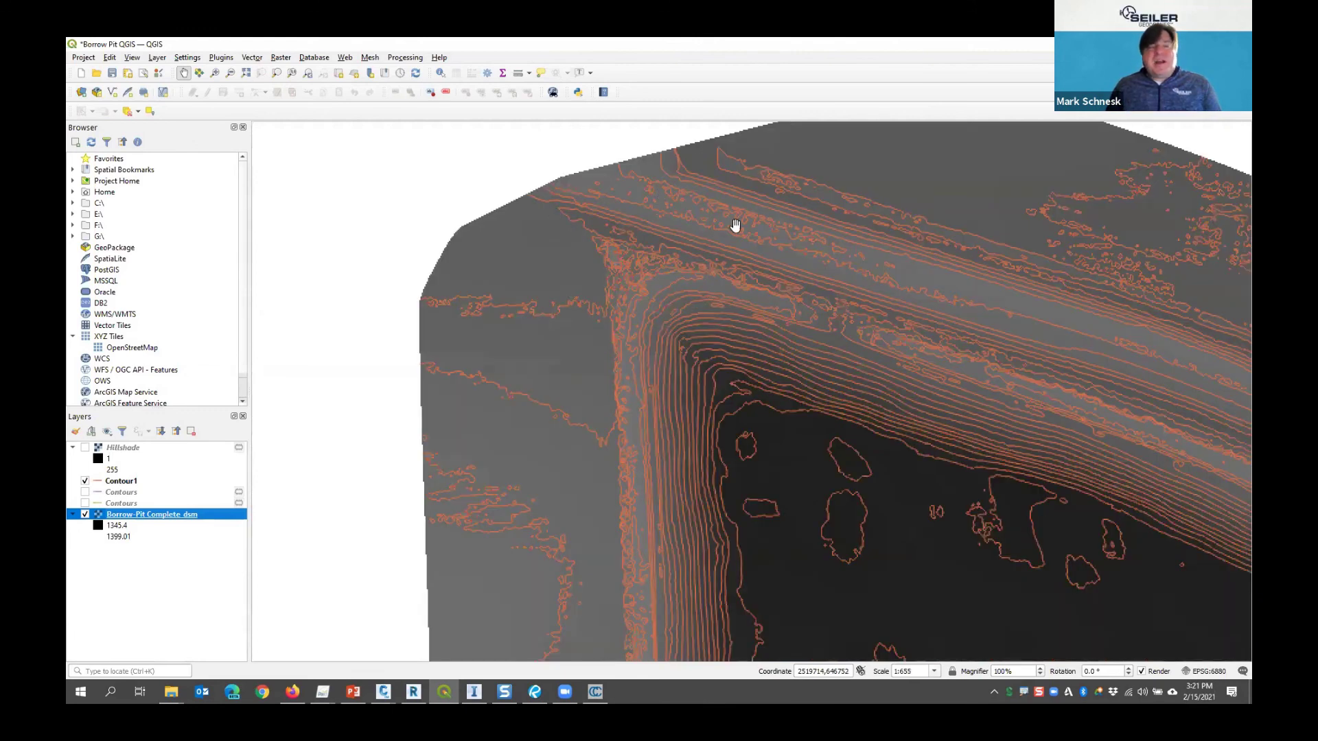
scroll(739, 229, "up", 1)
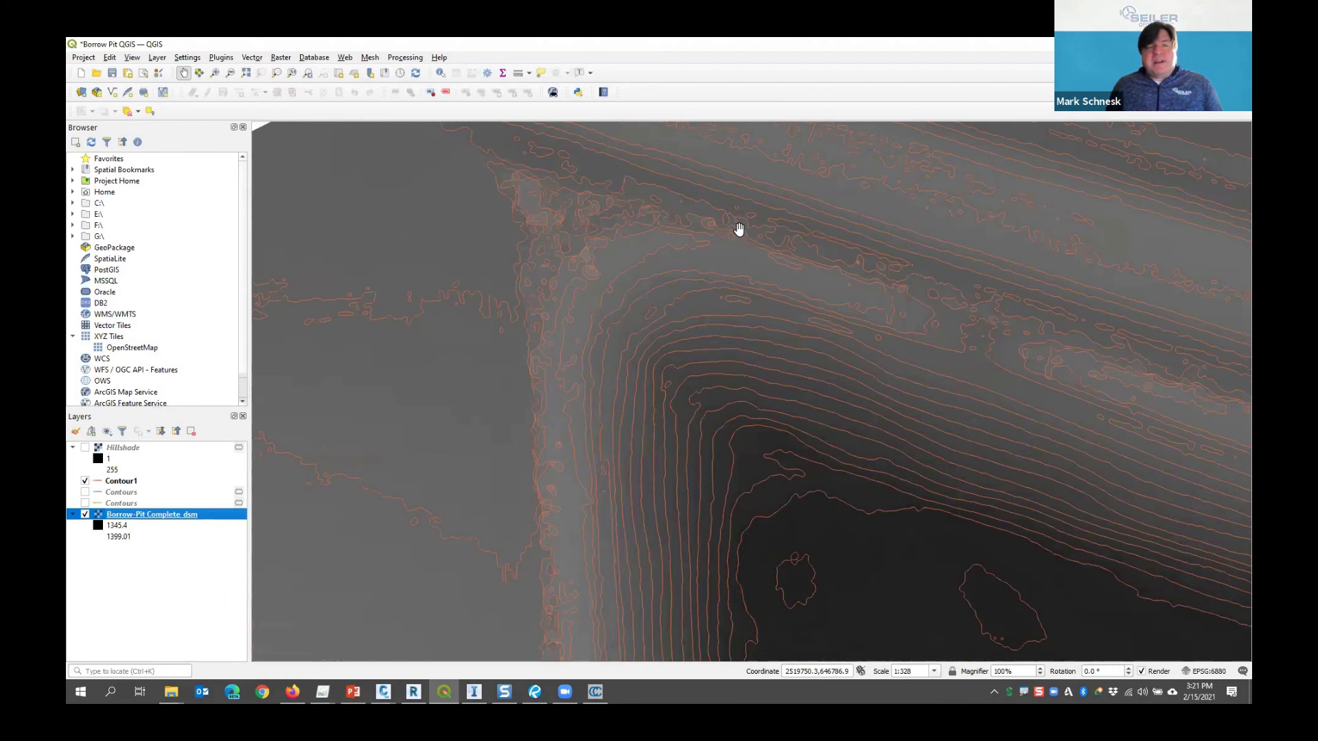
scroll(518, 203, "down", 3)
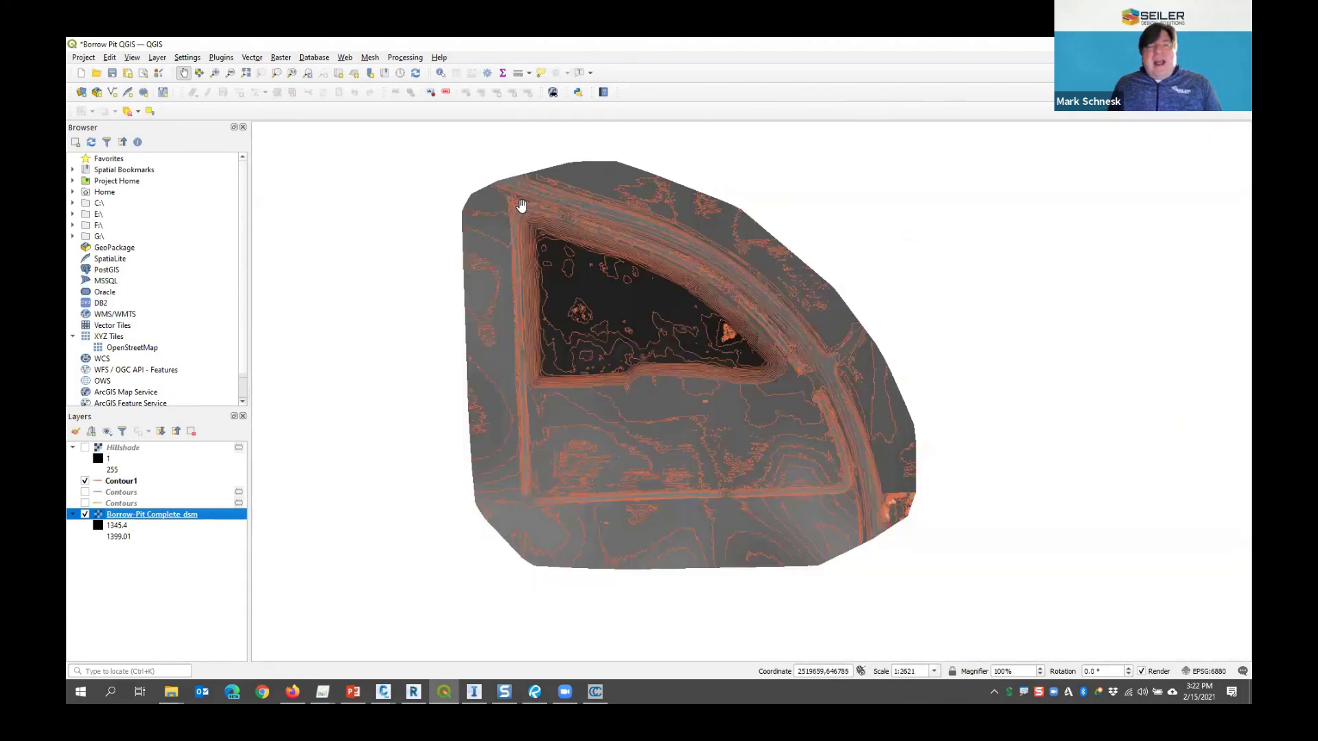
scroll(563, 185, "up", 1)
left_click_drag(682, 350, 582, 271)
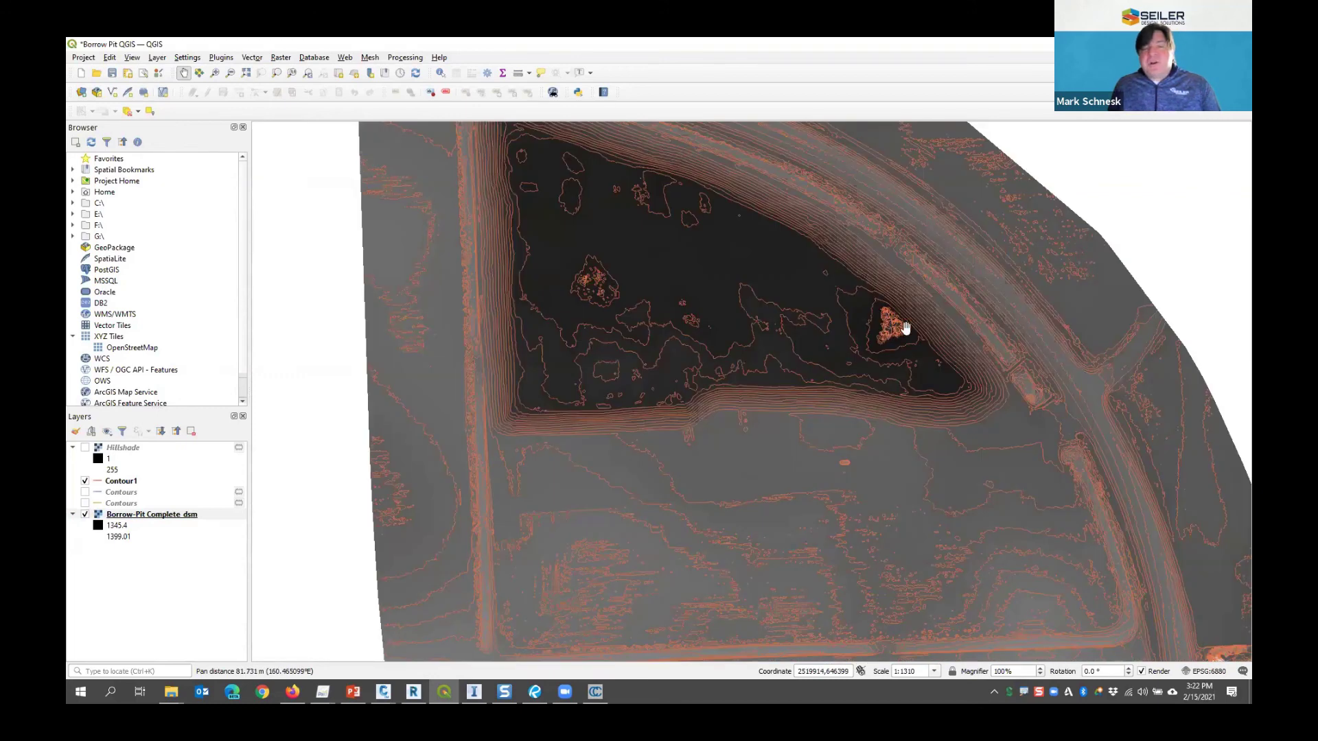
scroll(901, 330, "up", 3)
scroll(836, 232, "down", 3)
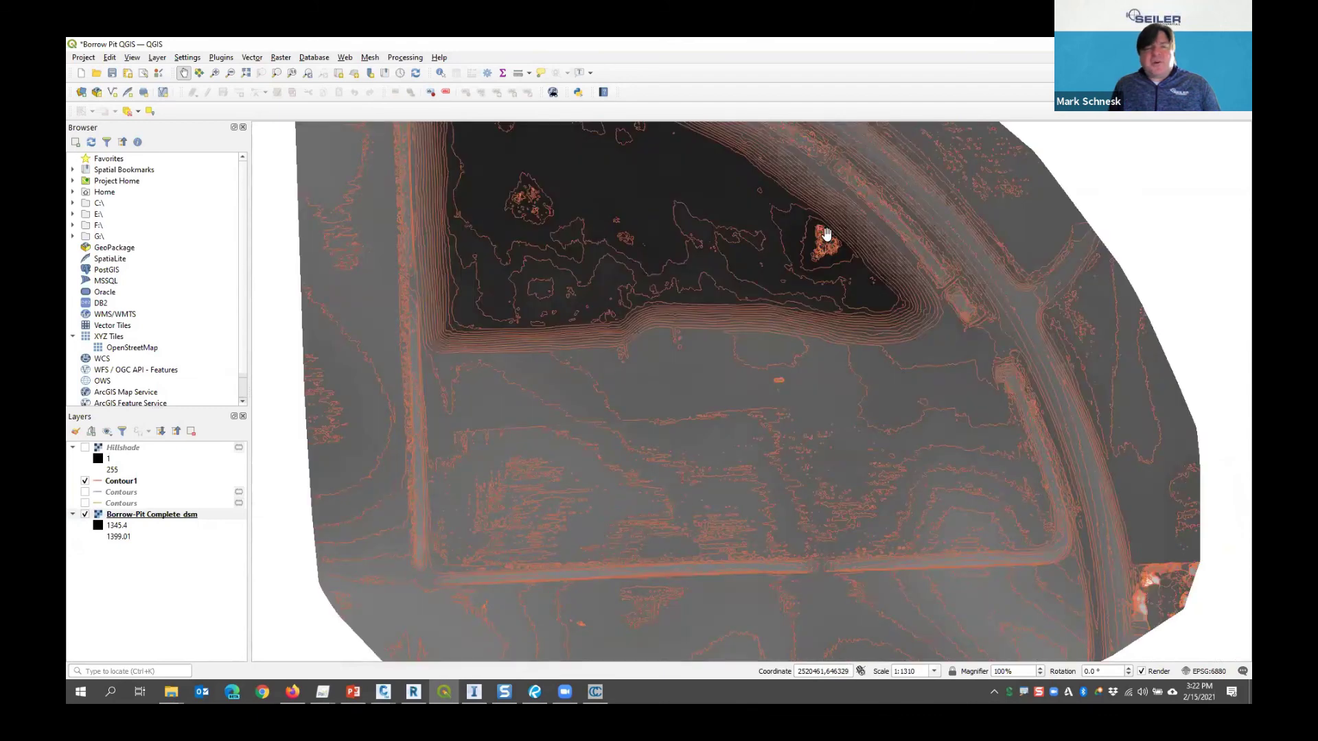
scroll(827, 232, "down", 2)
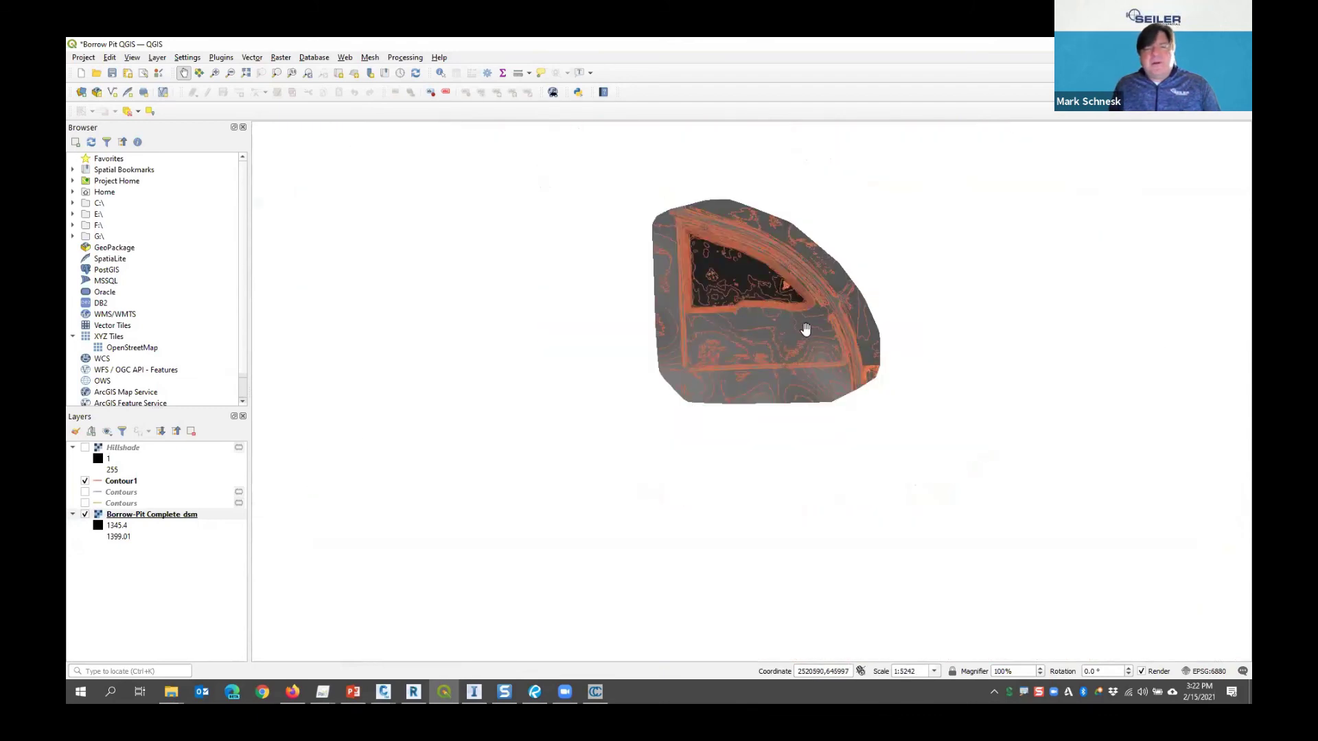
scroll(781, 289, "up", 1)
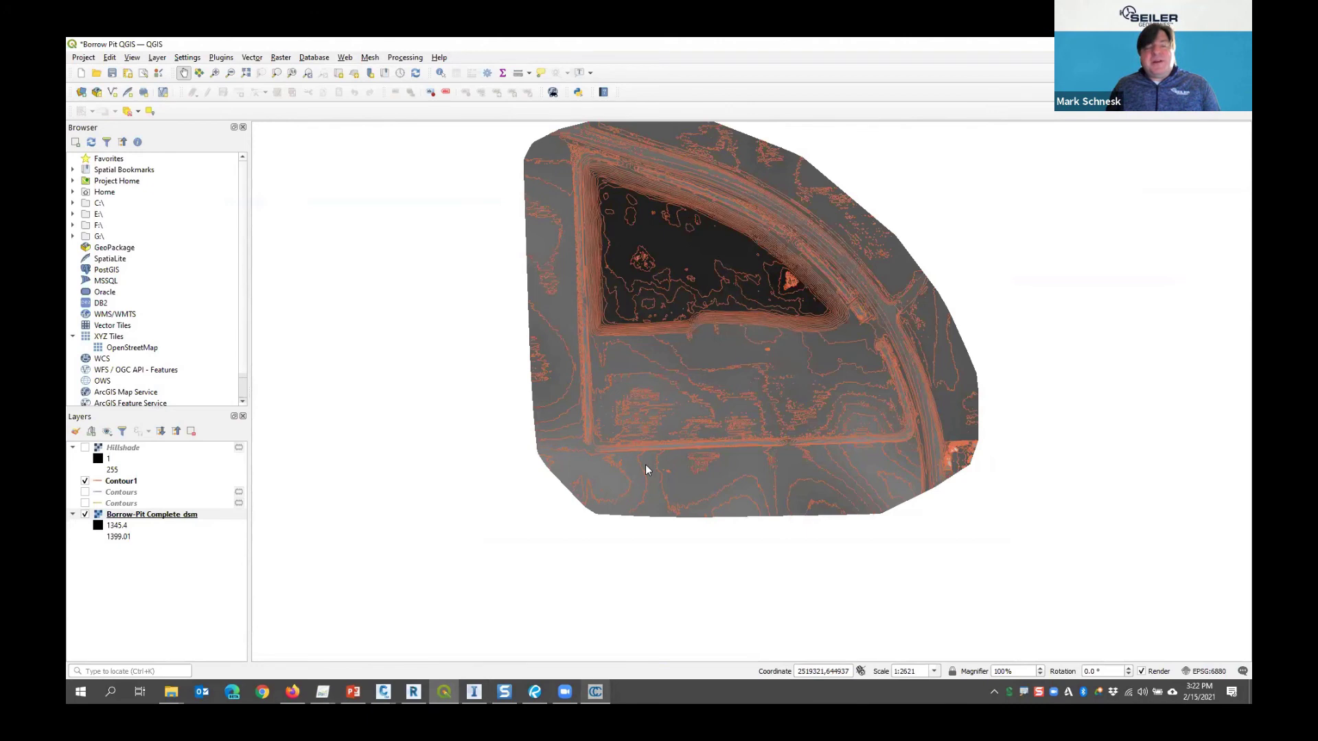
Switch to the Map3D Contours drawing in Civil 3D to view the contours over the aerial imagery
key("alt+Tab")
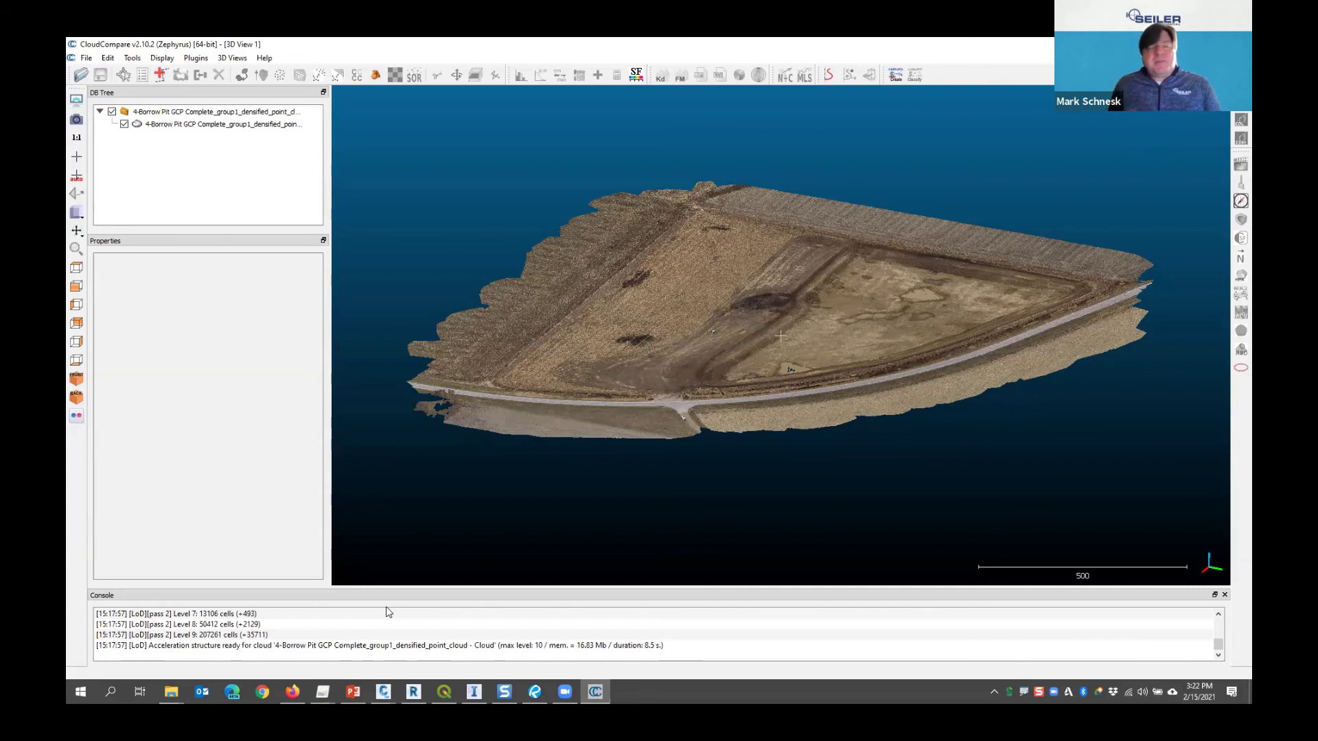
left_click(385, 693)
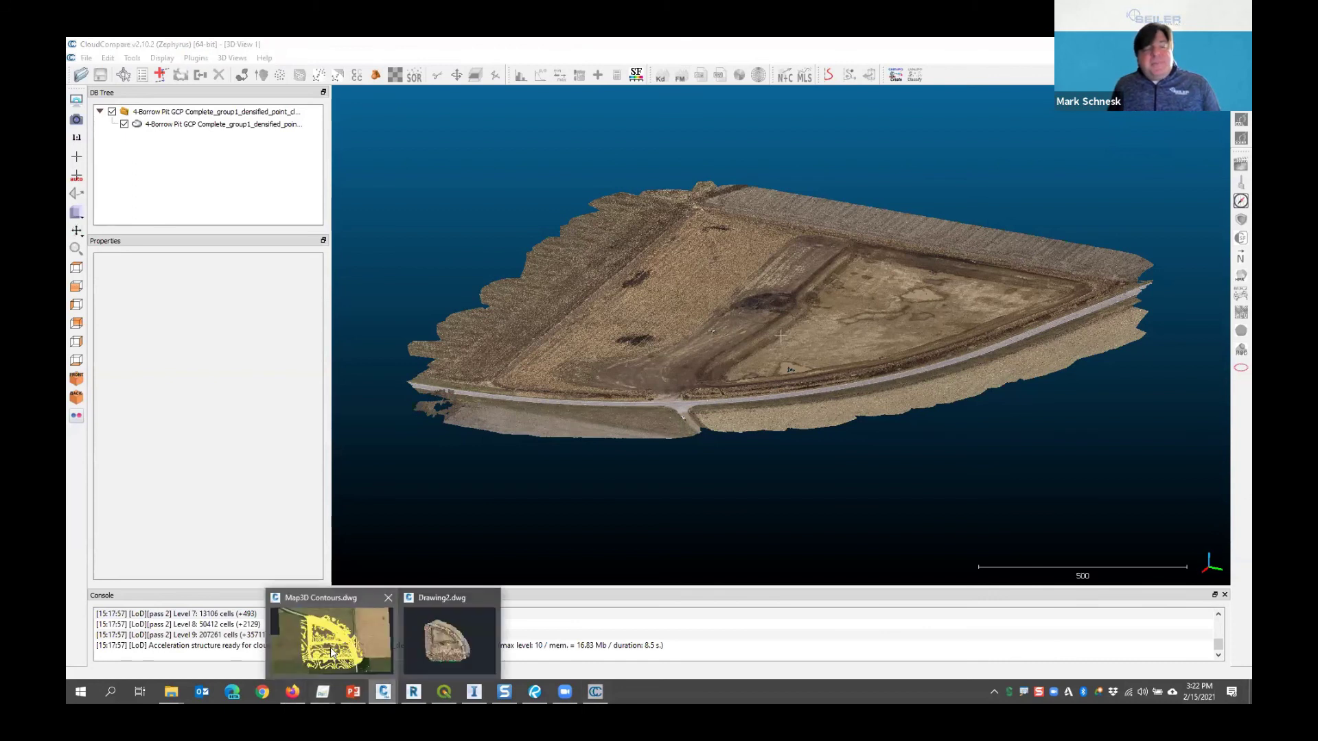
left_click(332, 652)
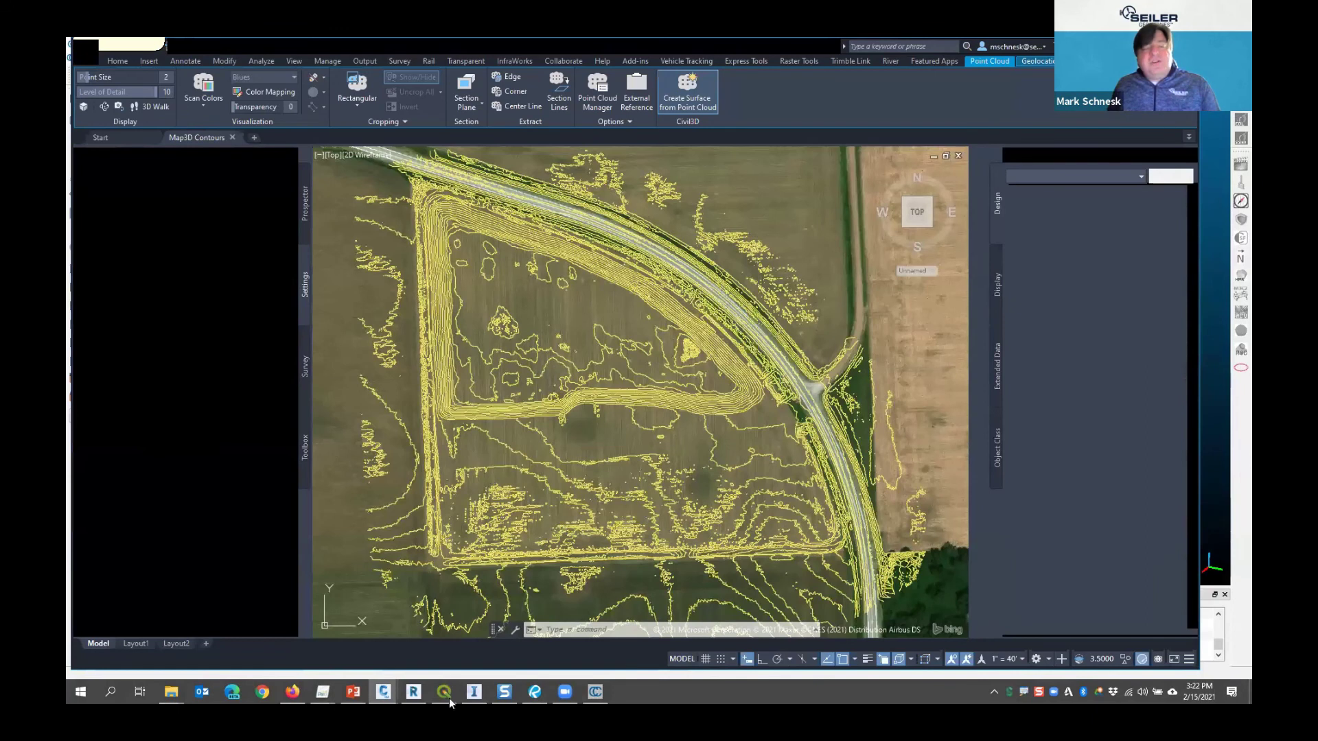
Return to QGIS and view the options for exporting the Contour1 layer as an ESRI Shapefile, without exporting it
left_click(445, 694)
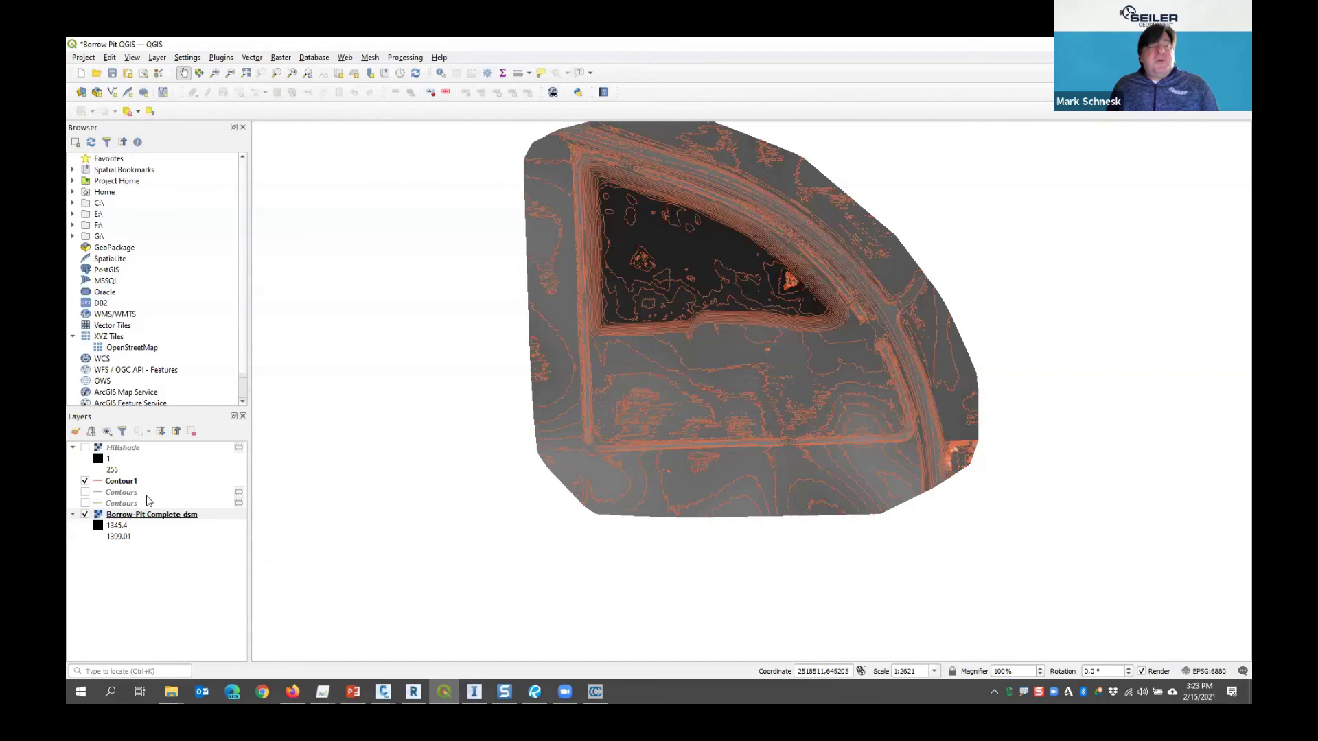
right_click(129, 482)
mouse_move(174, 442)
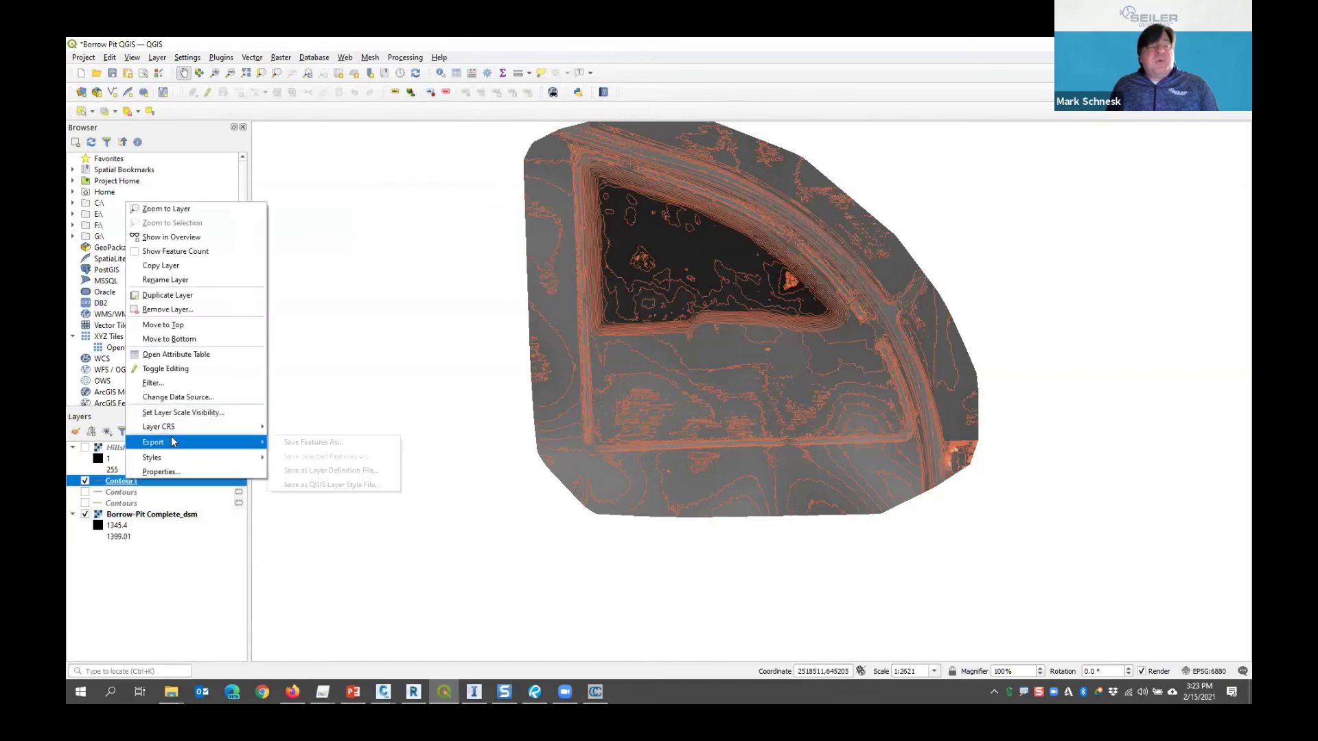
left_click(331, 446)
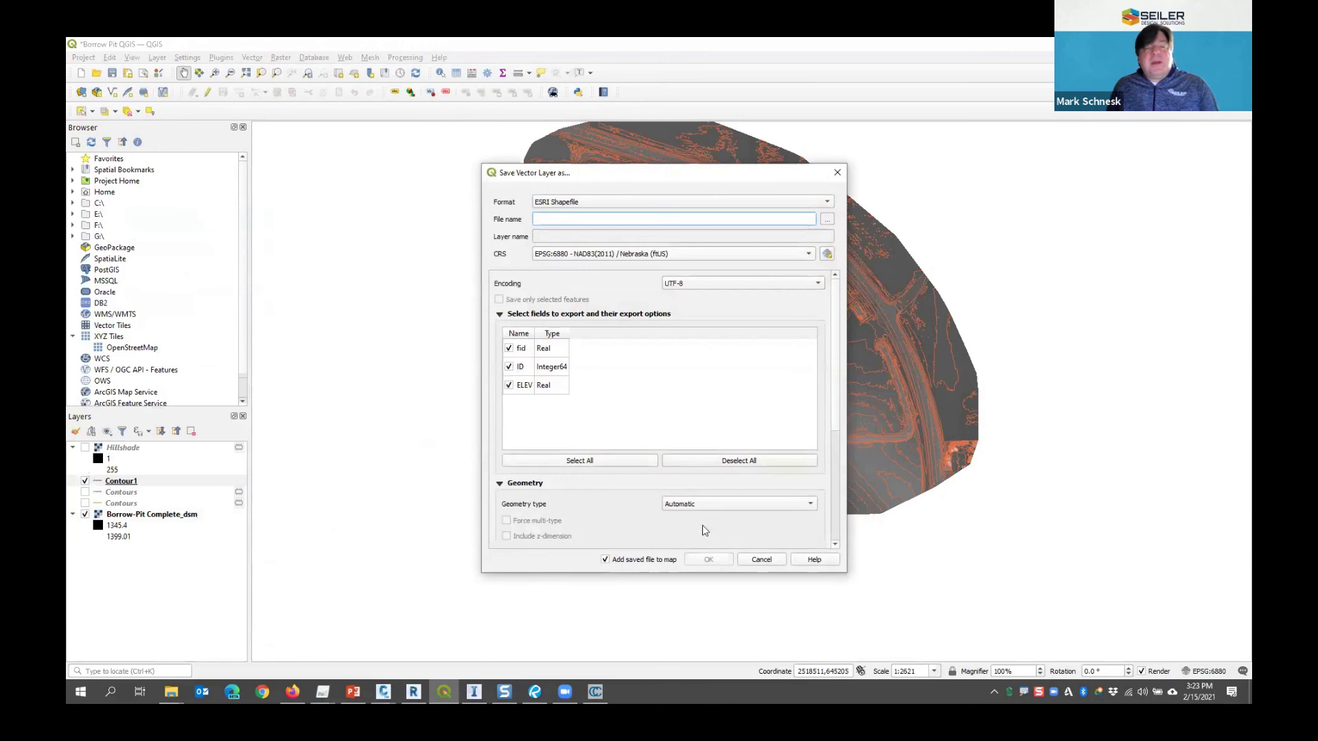
left_click(760, 559)
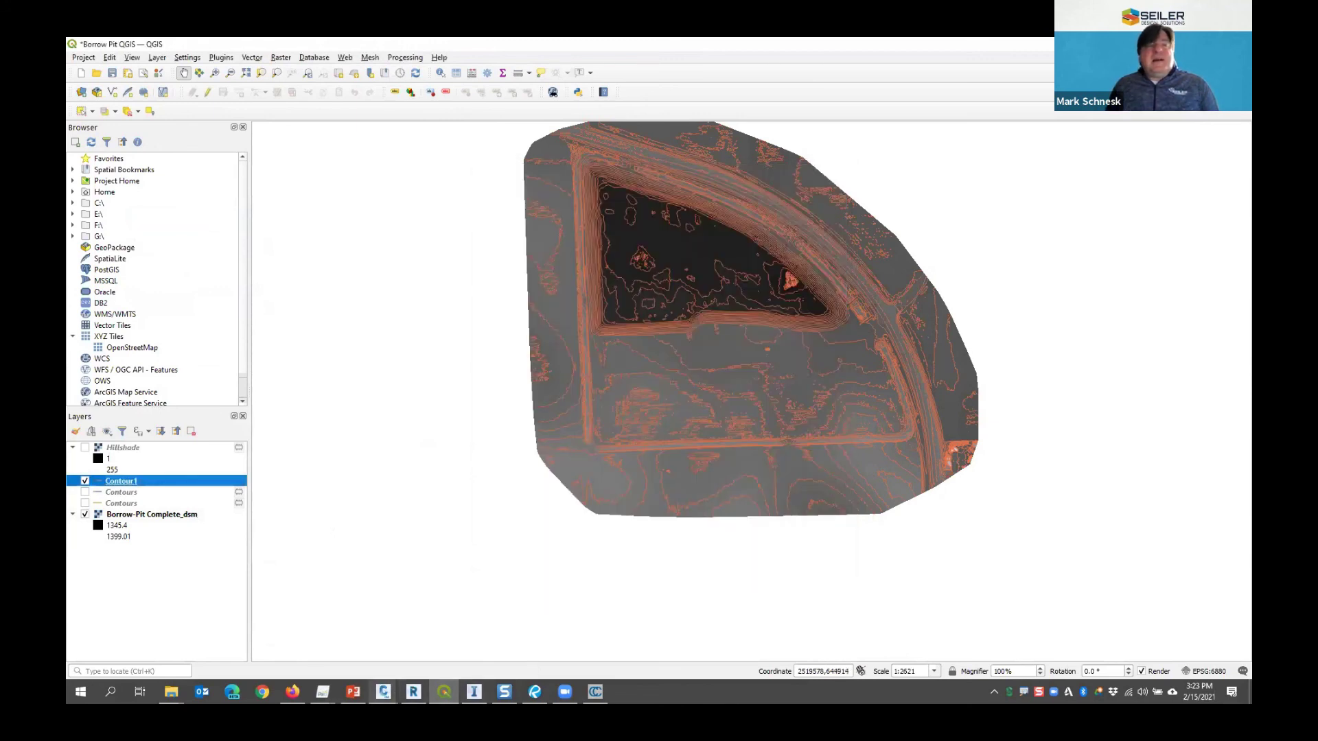
Switch to Civil 3D, set the workspace to Planning and Analysis, and display the Map Task Pane
key("alt+Tab")
left_click(278, 47)
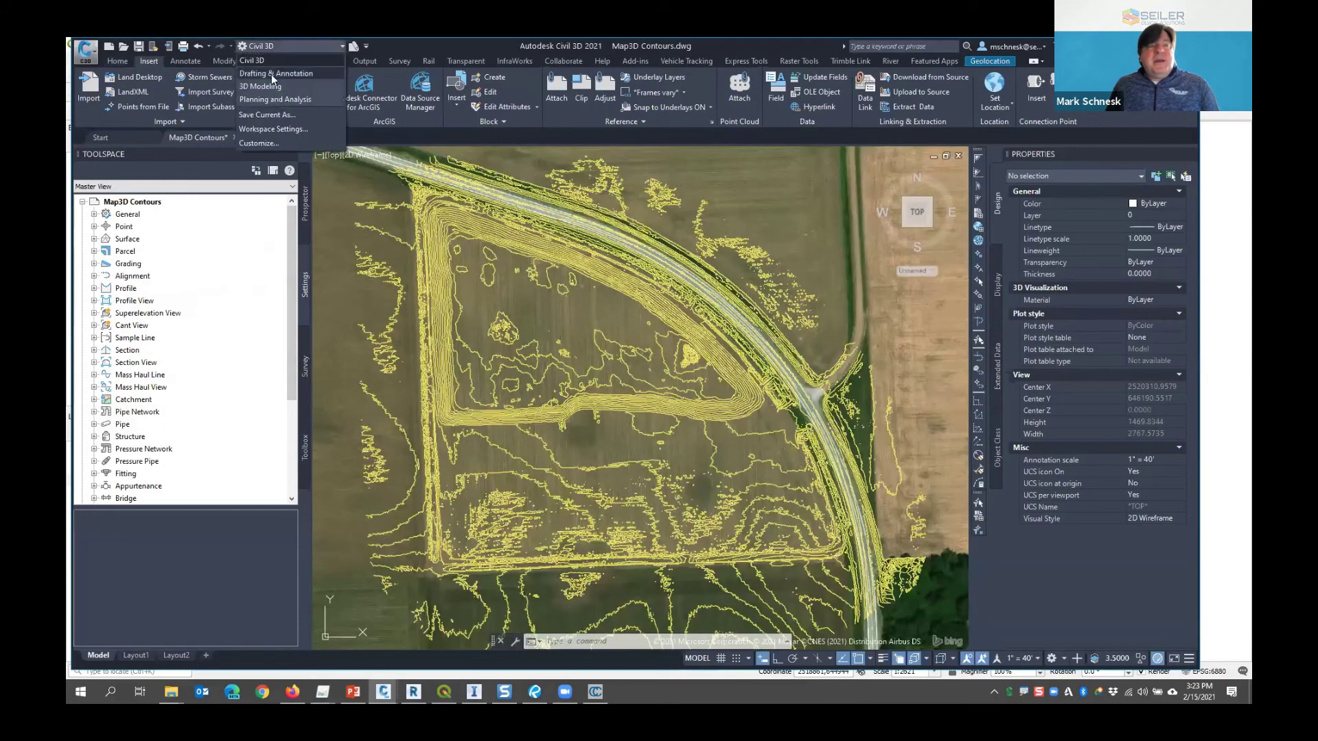
left_click(271, 98)
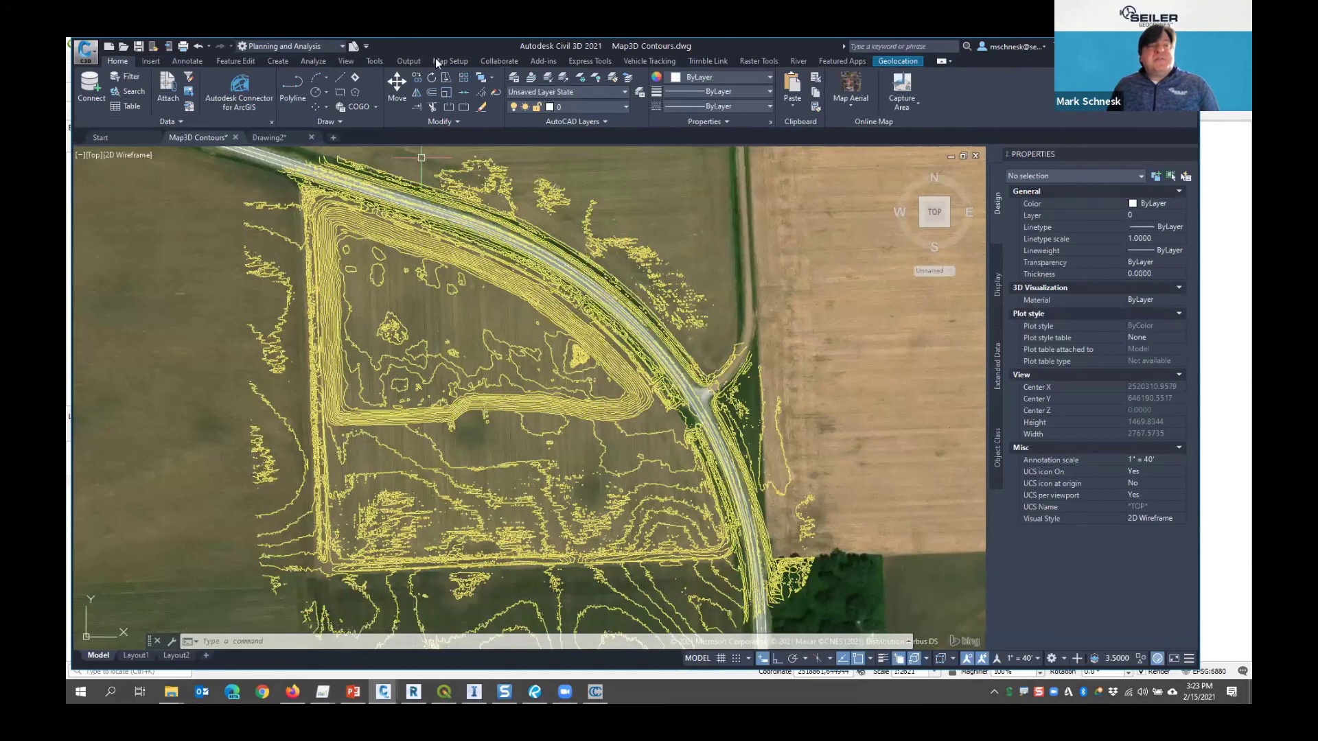
left_click(357, 61)
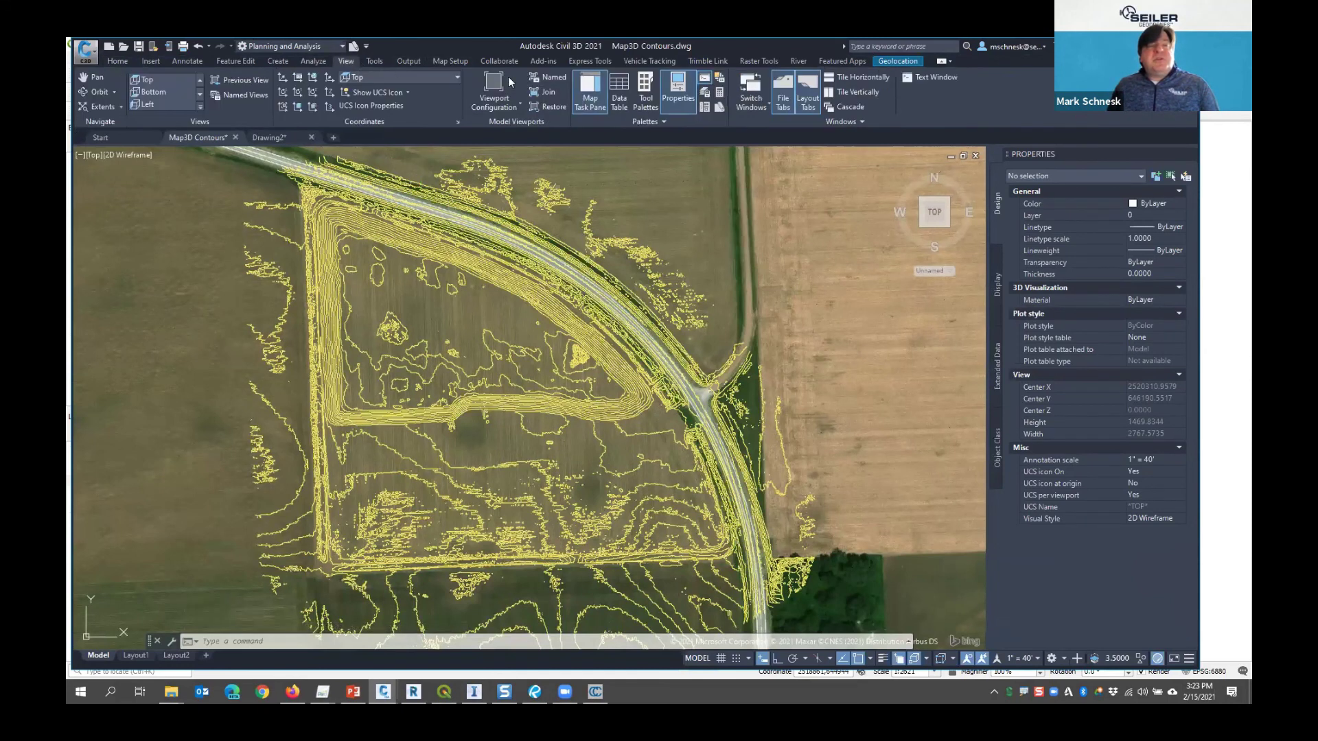
left_click(602, 104)
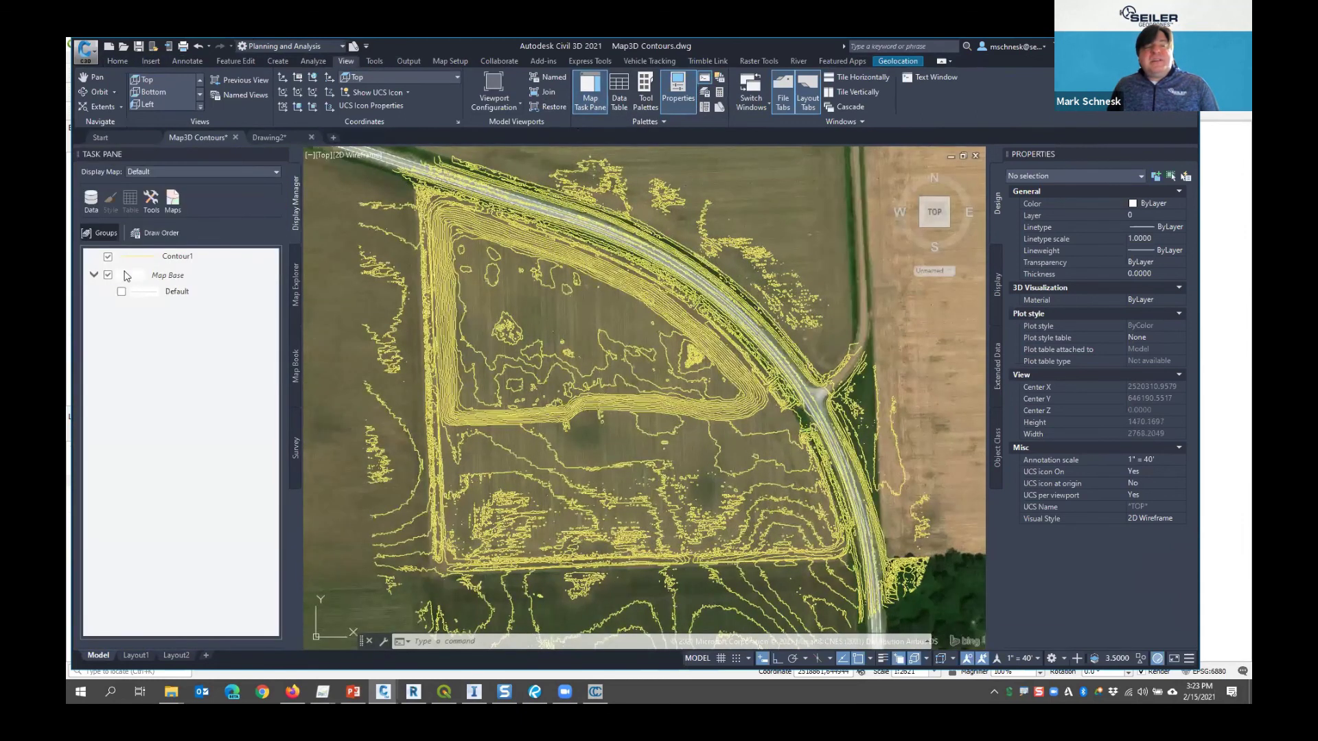
Select the Contour1 map layer and examine how its contours fit the aerial imagery and surrounding fields
left_click(175, 258)
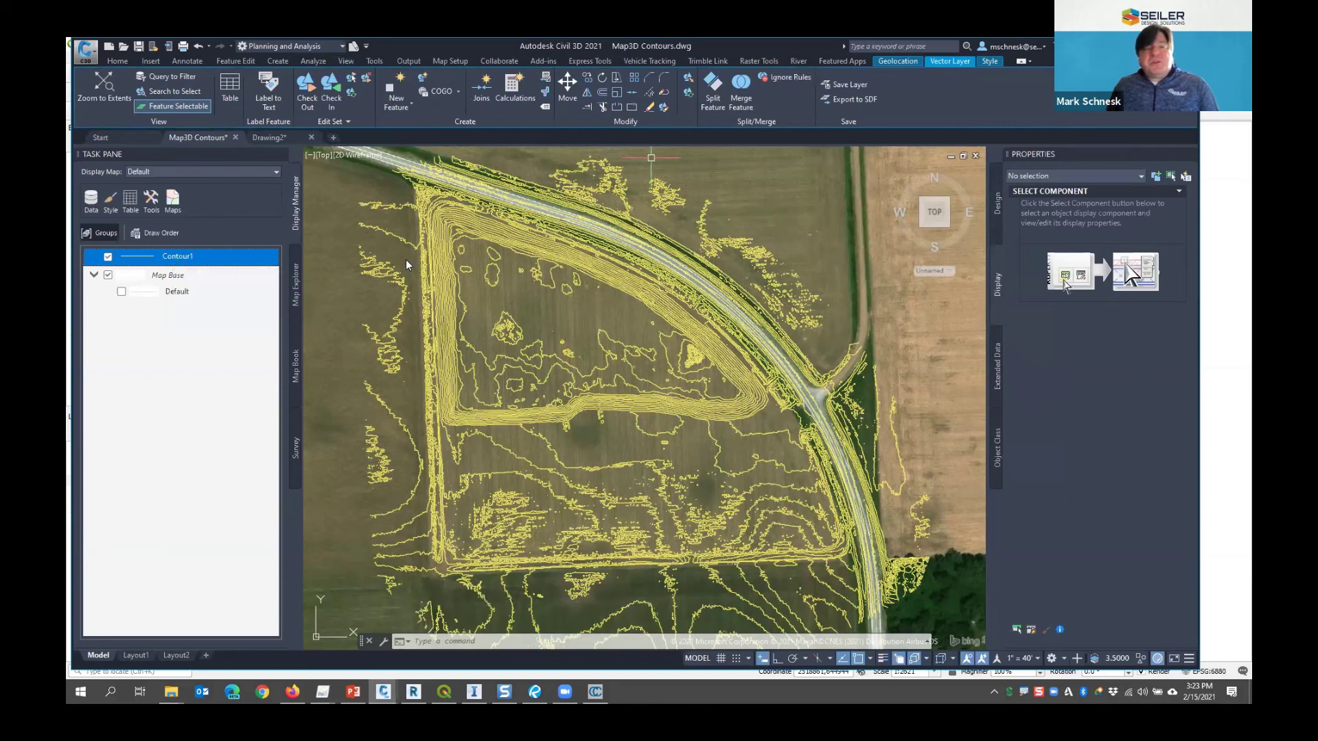
scroll(412, 260, "up", 6)
scroll(413, 261, "down", 8)
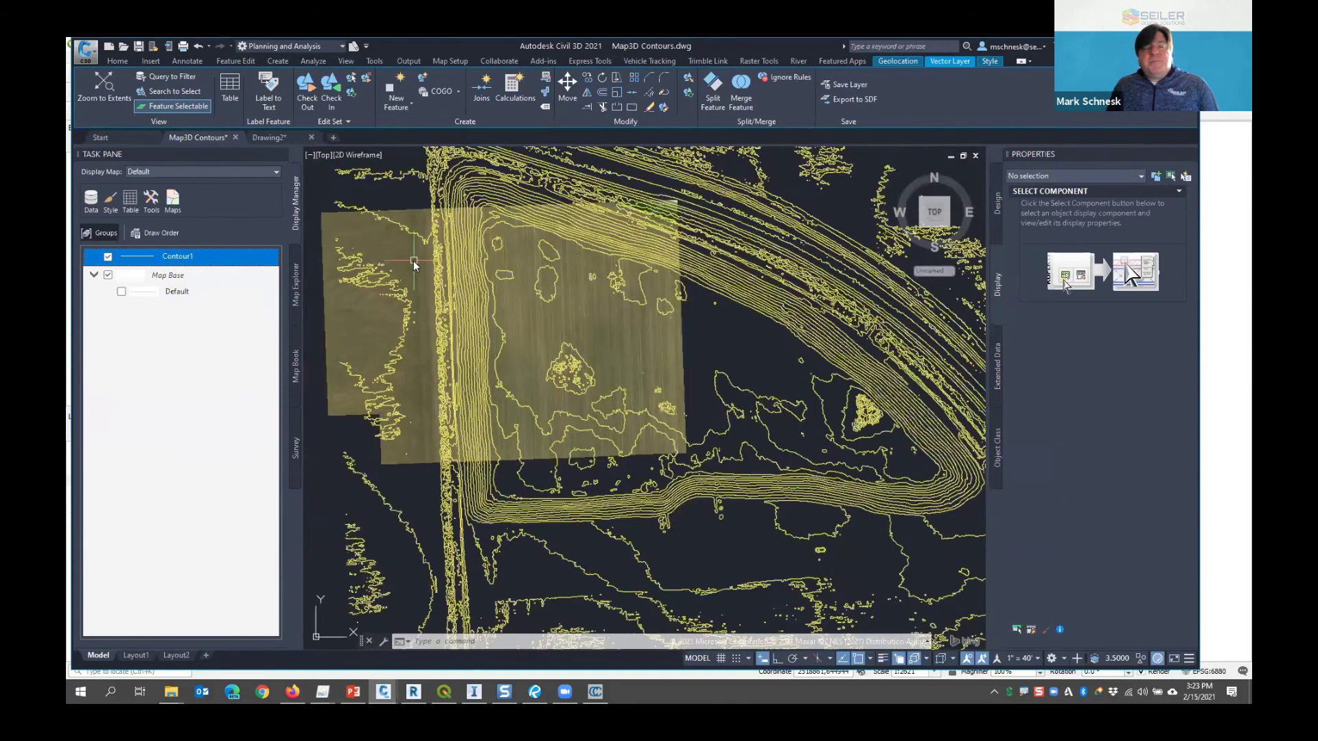
scroll(583, 302, "up", 3)
scroll(575, 261, "down", 3)
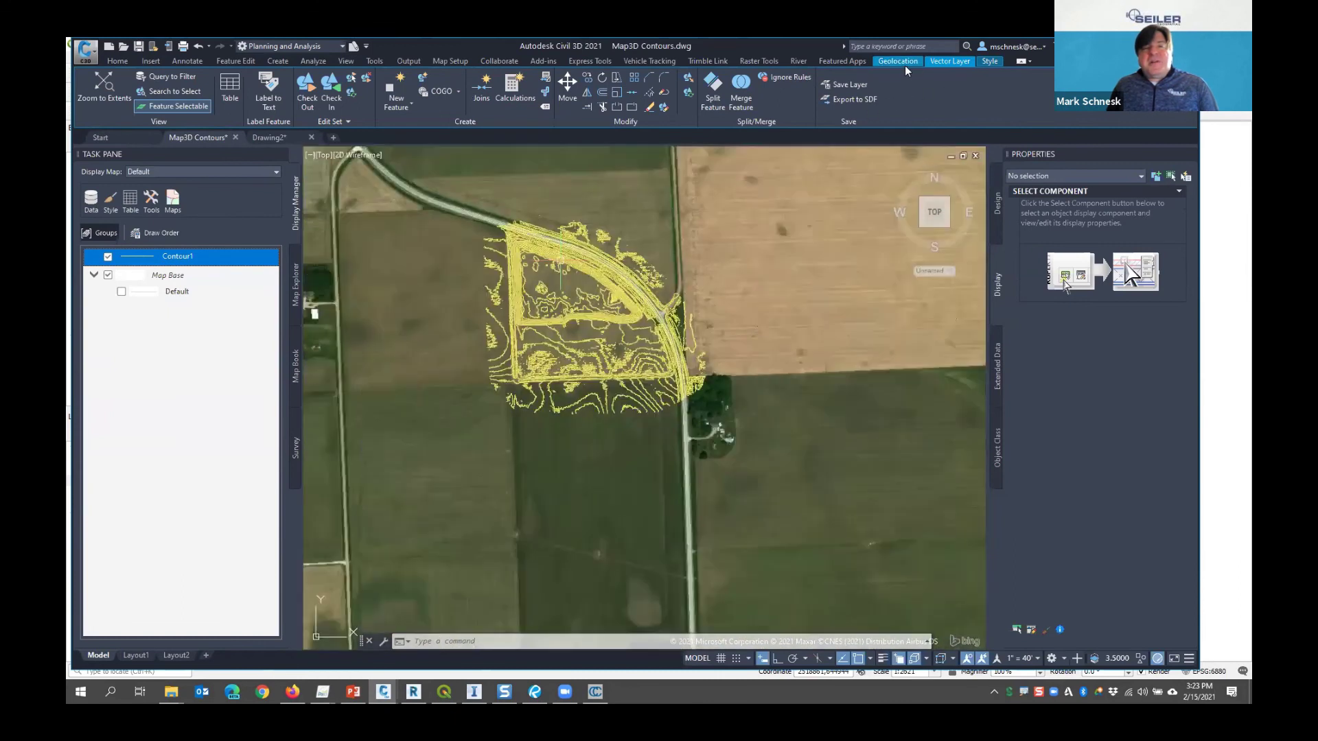
left_click(898, 61)
scroll(546, 261, "up", 2)
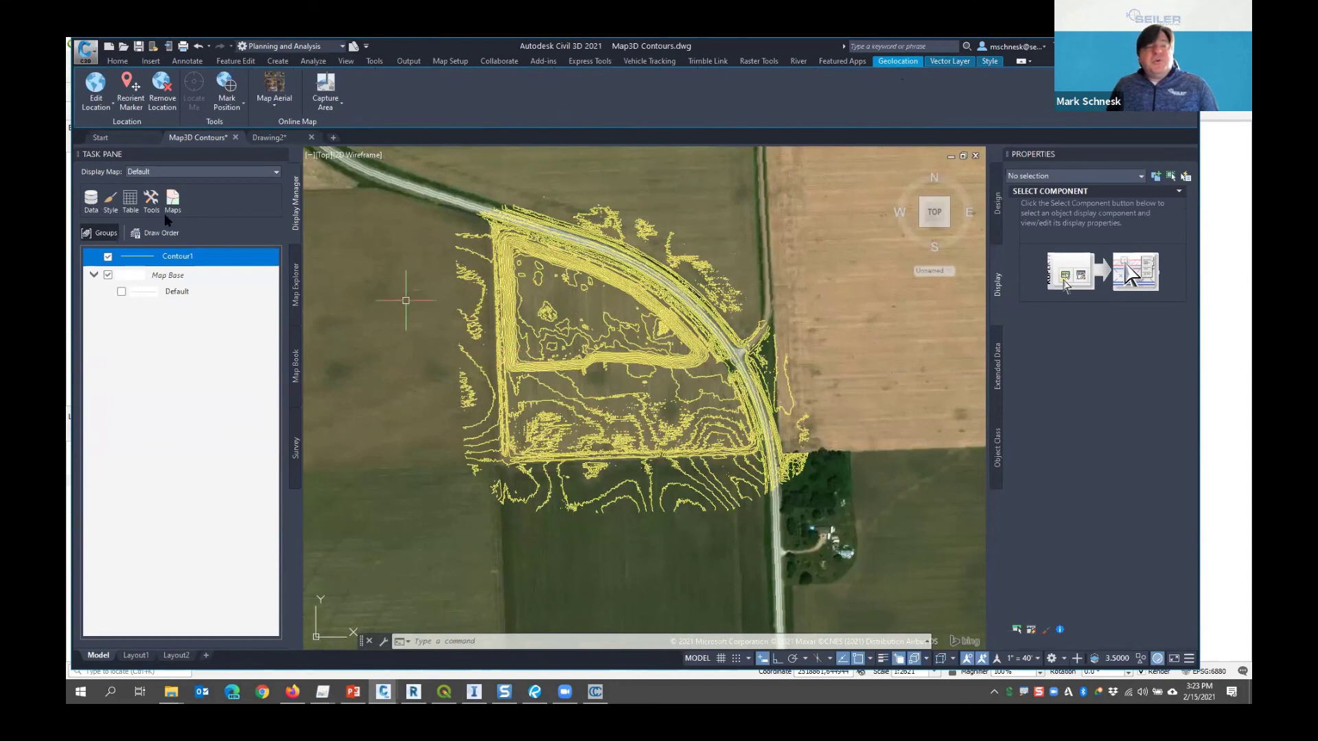
Connect 4-Borrow Pit GCP Complete_transparent_mosaic_group1.tif from the completed project's 3_dsm_ortho\2_mosaic folder as a raster image data source
left_click(91, 199)
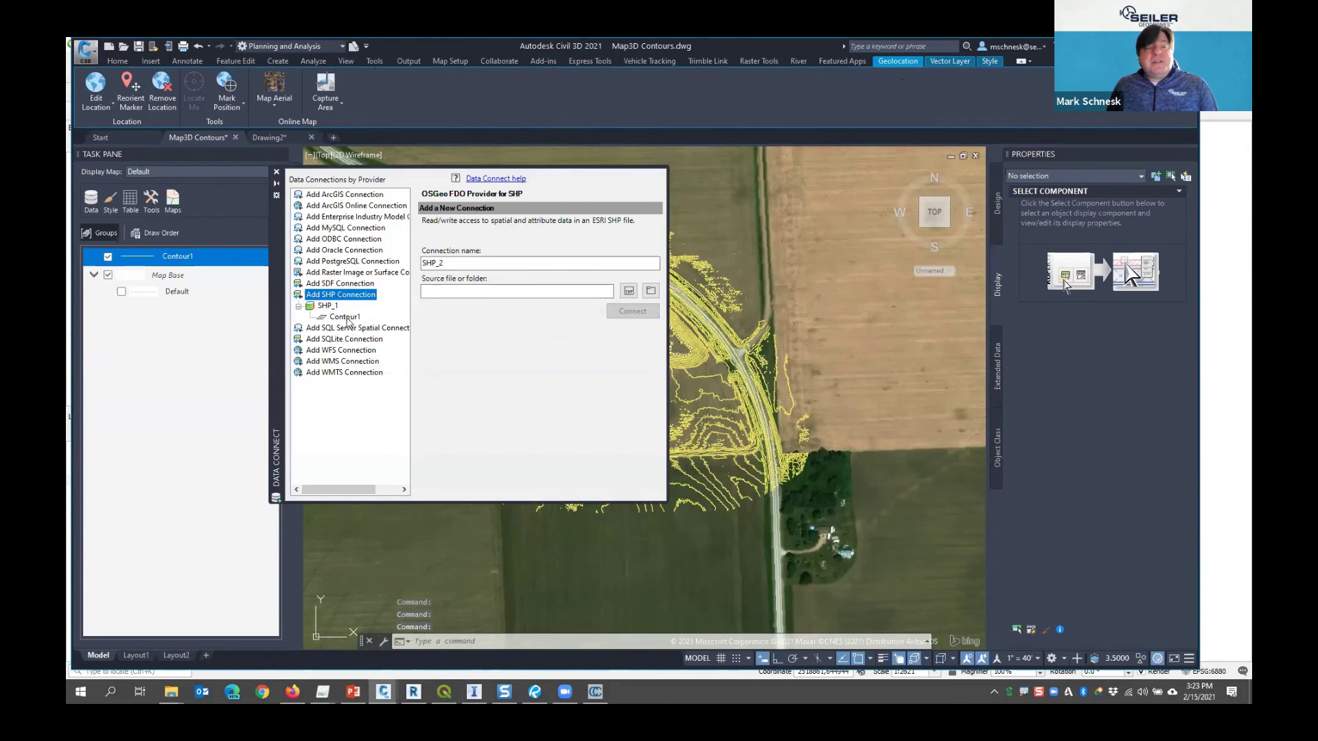
left_click(347, 272)
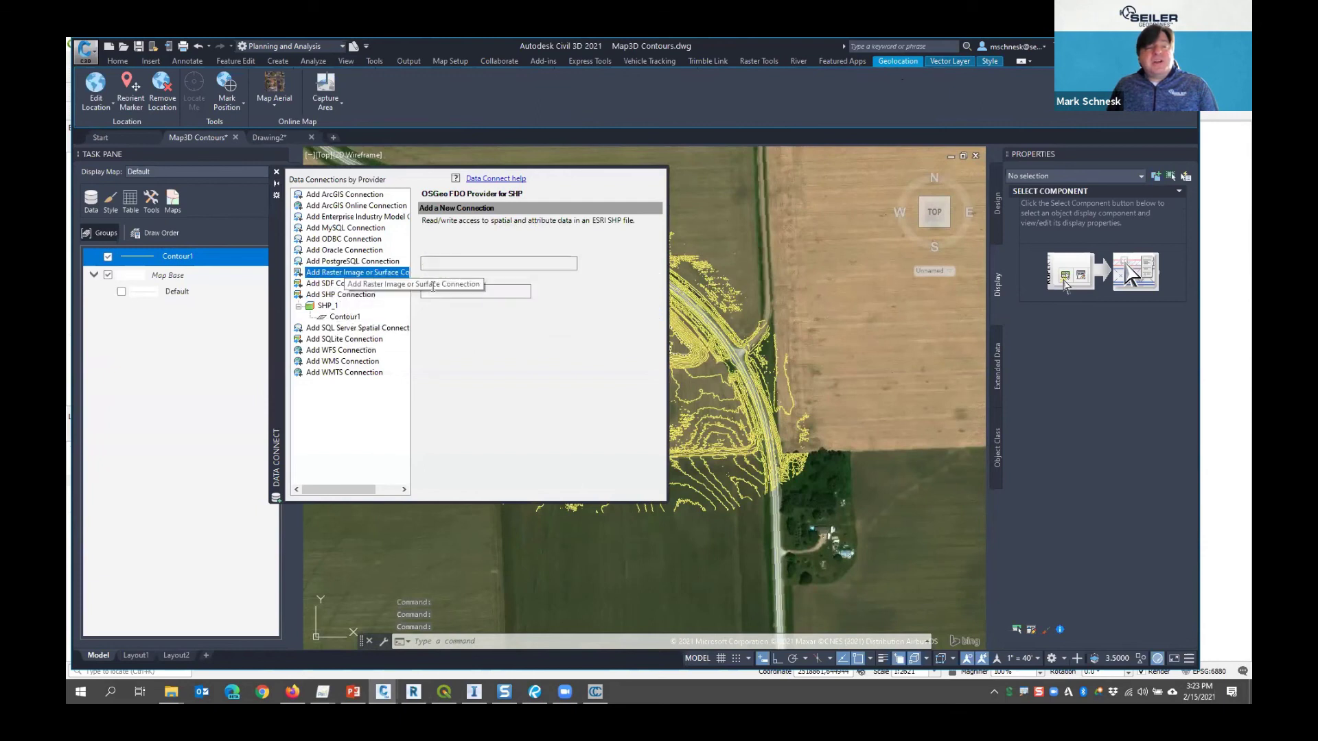
left_click(626, 291)
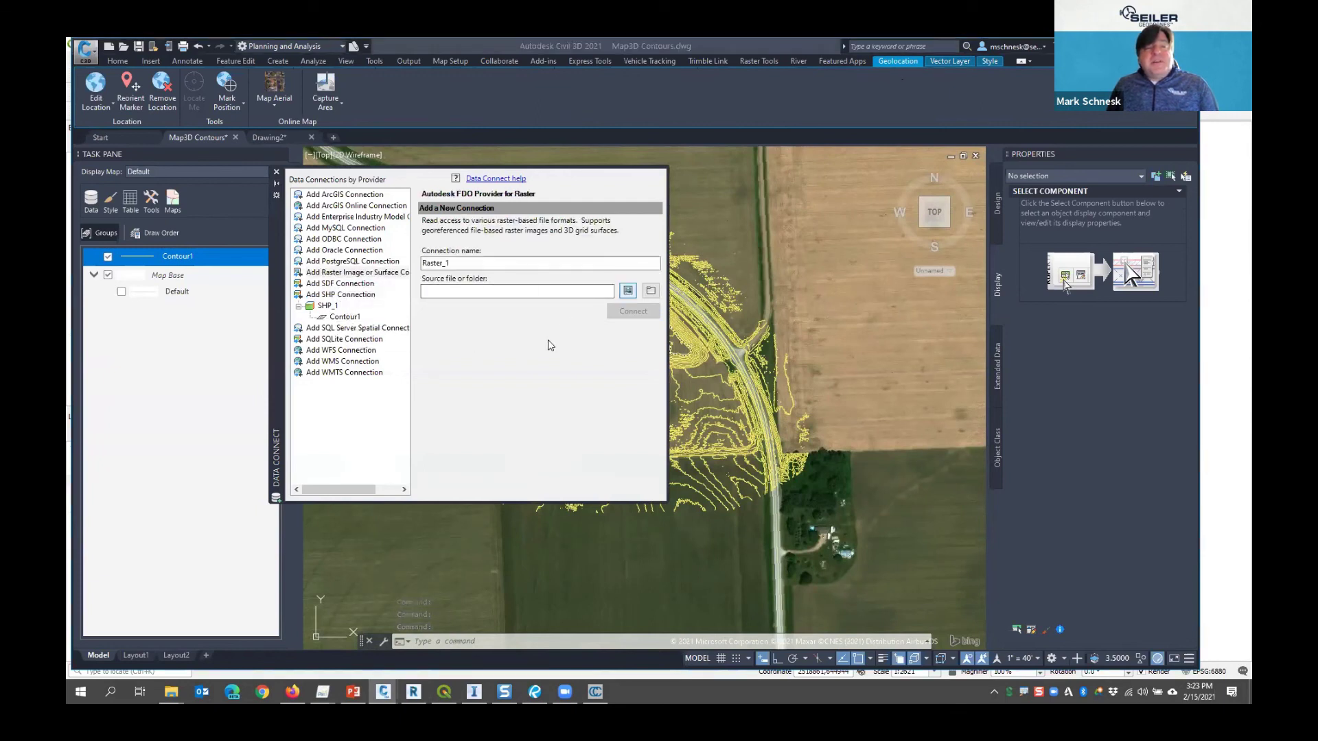
left_click(504, 337)
double_click(649, 304)
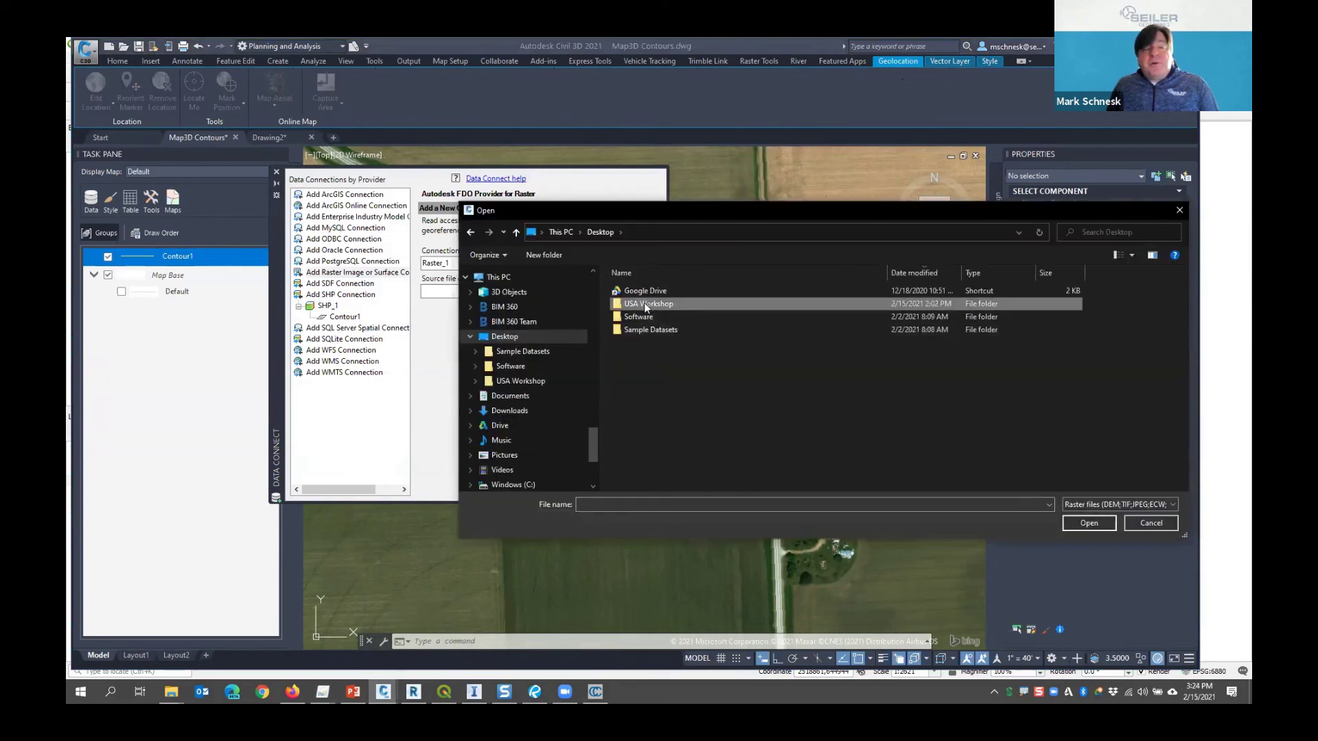
double_click(656, 329)
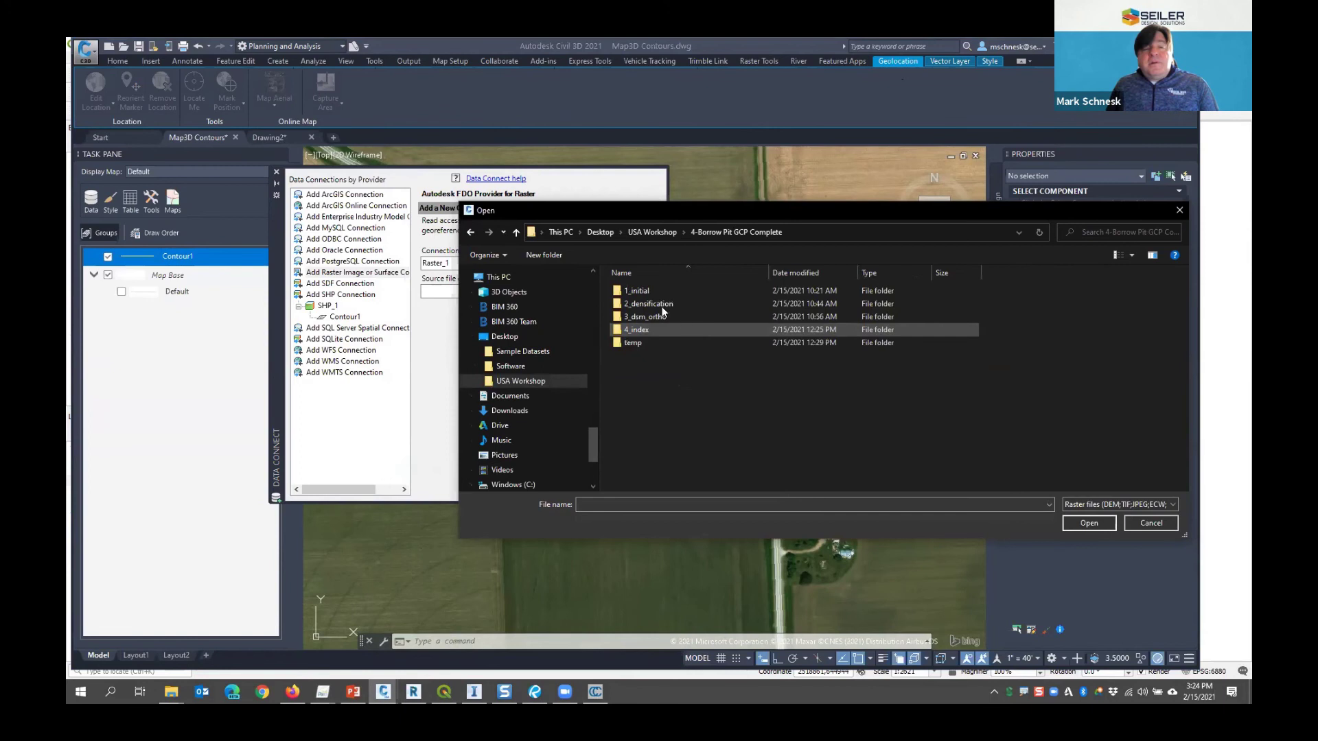
double_click(637, 319)
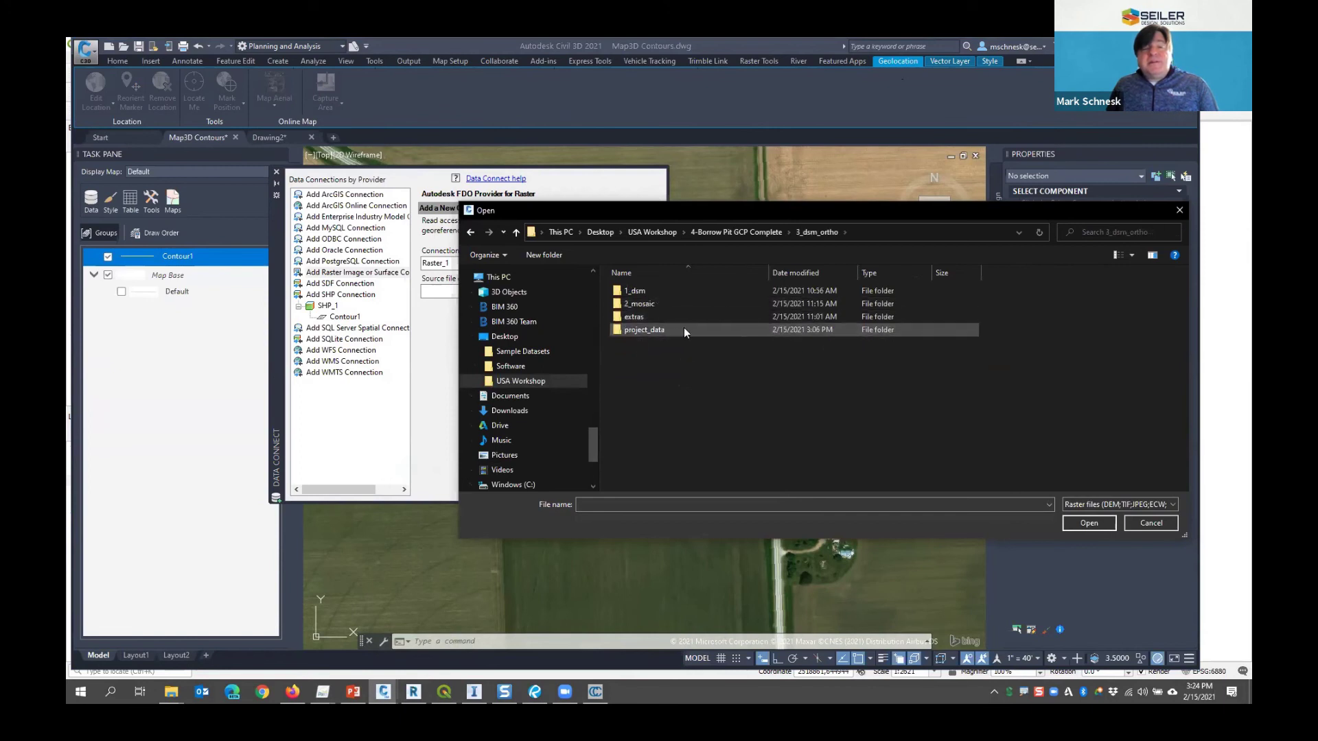
double_click(645, 304)
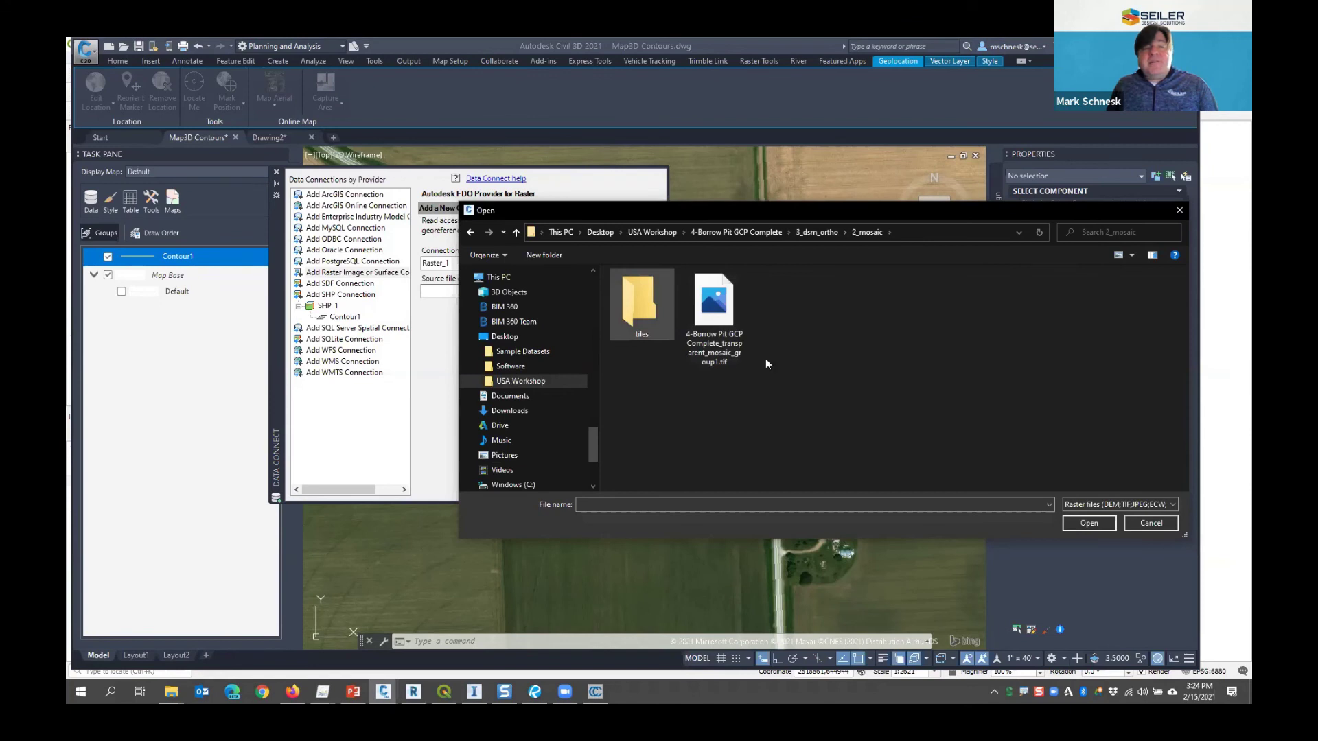
double_click(710, 317)
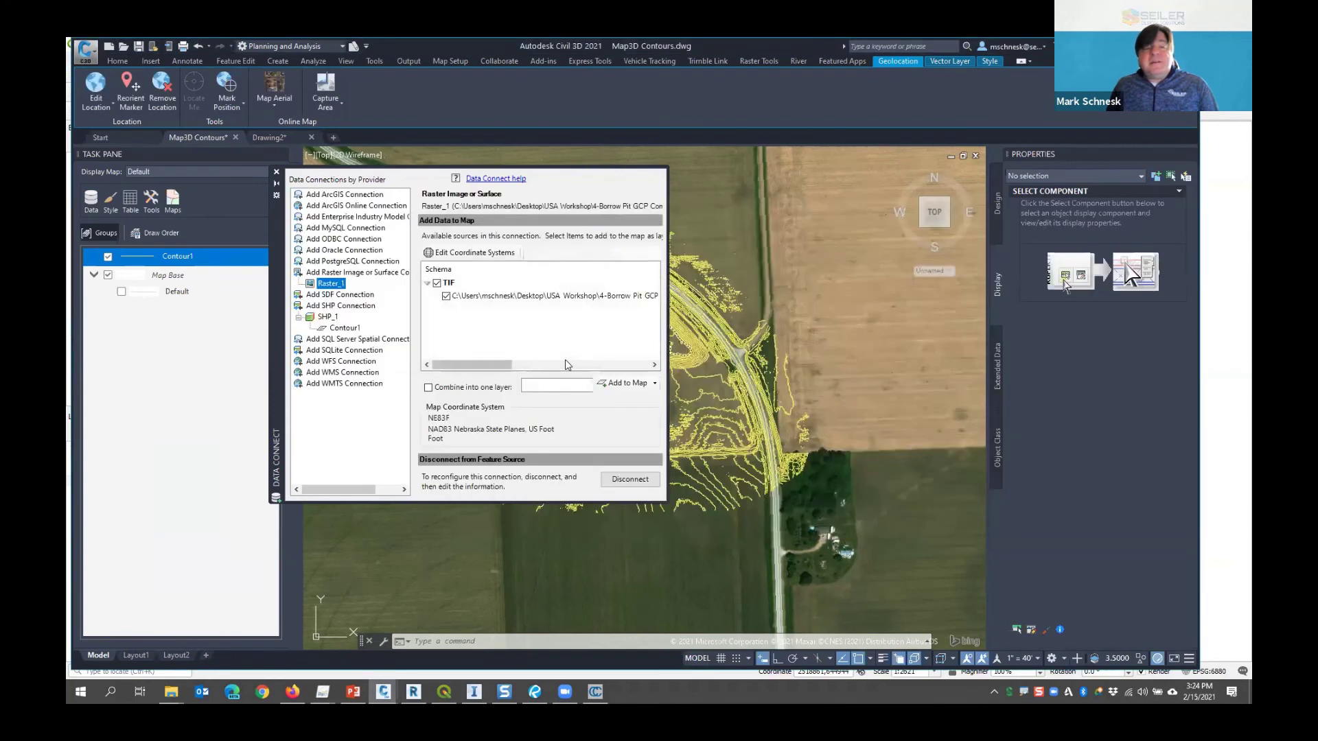
Override the Default spatial context of the connected mosaic raster with the NE83F coordinate system
left_click_drag(508, 366, 644, 366)
left_click(587, 303)
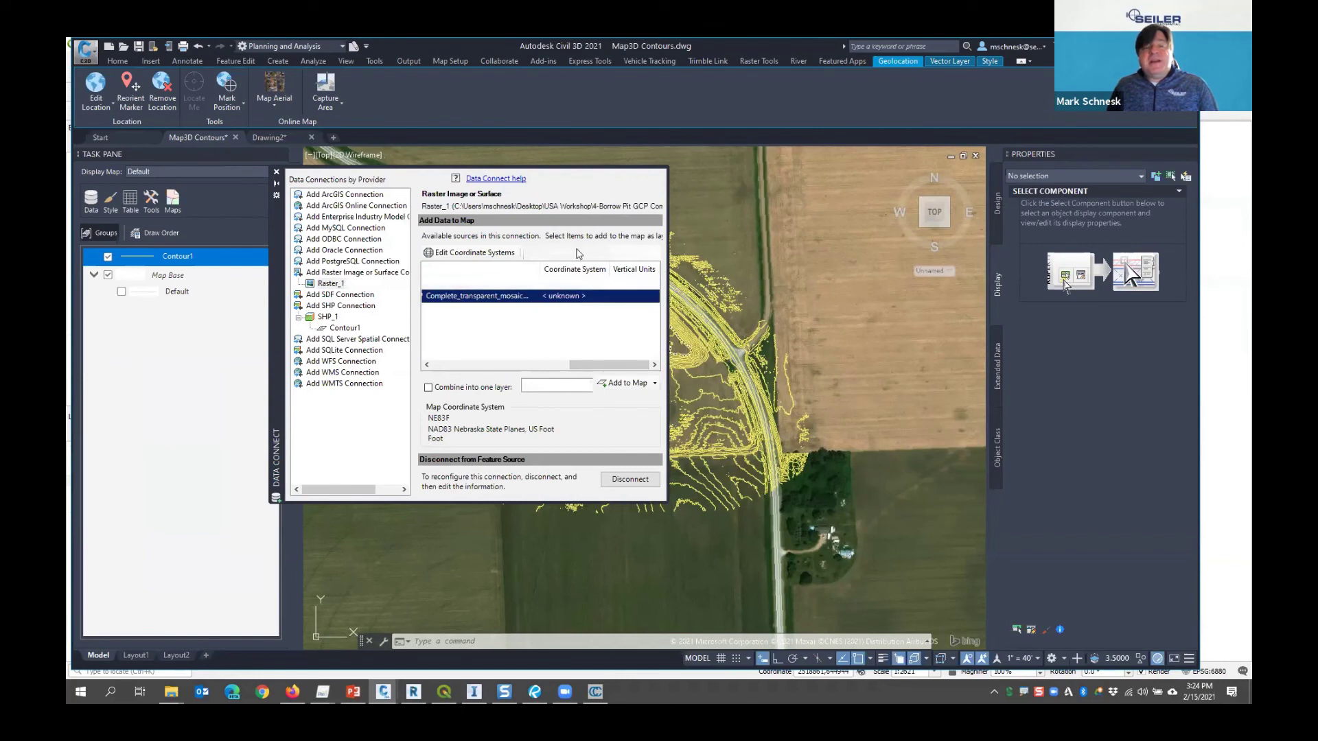
double_click(614, 301)
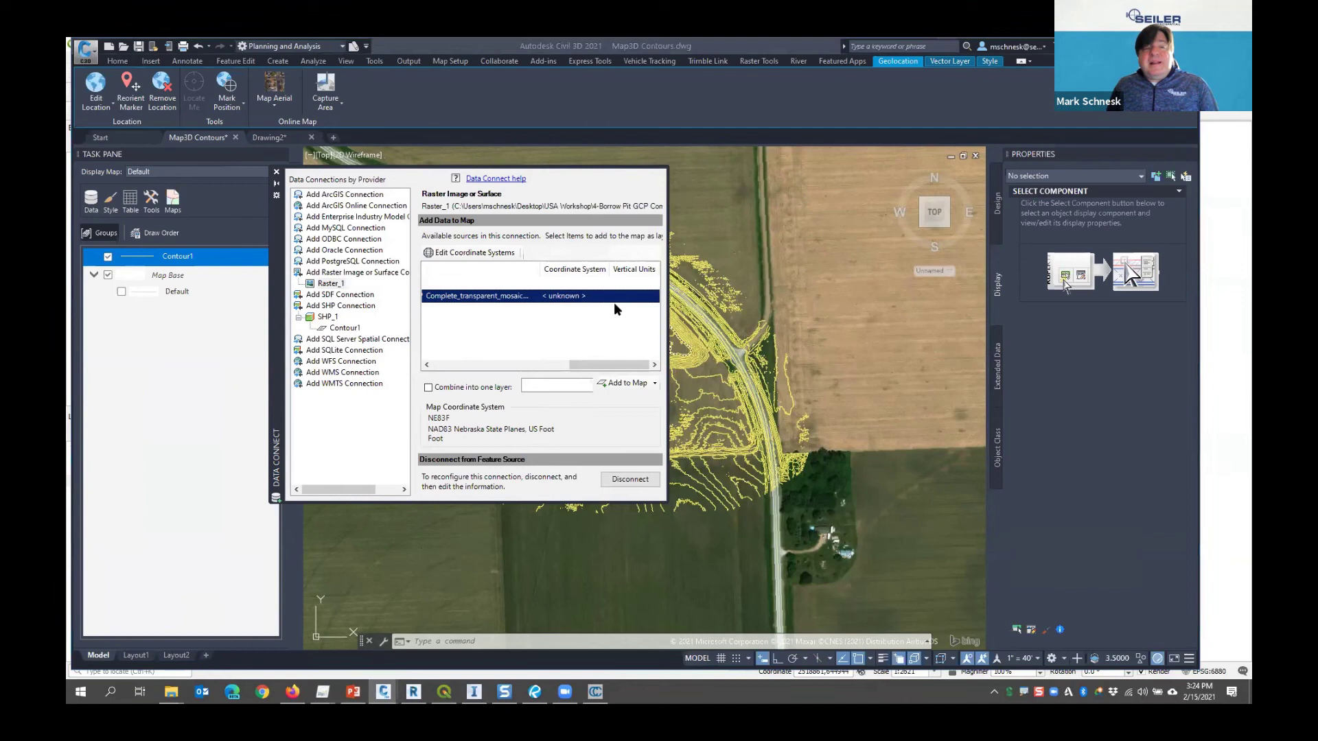
left_click(251, 231)
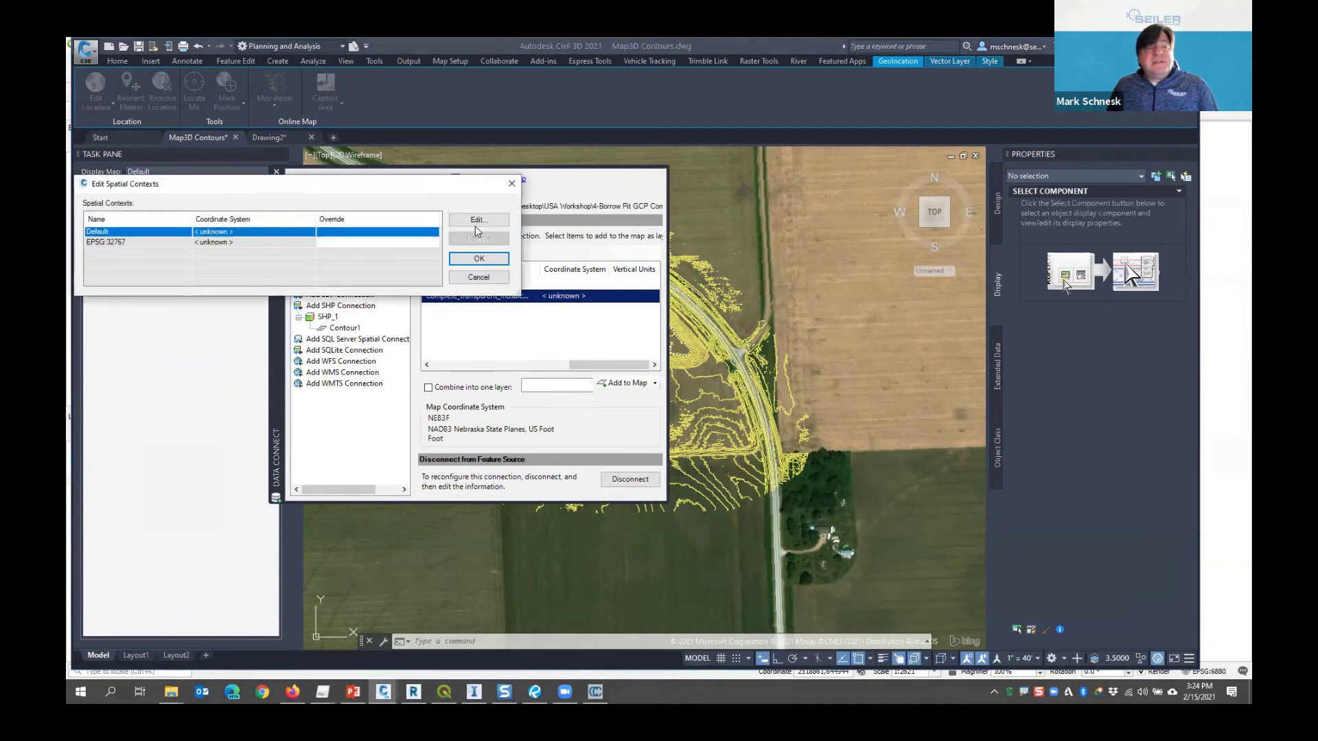
key("Return")
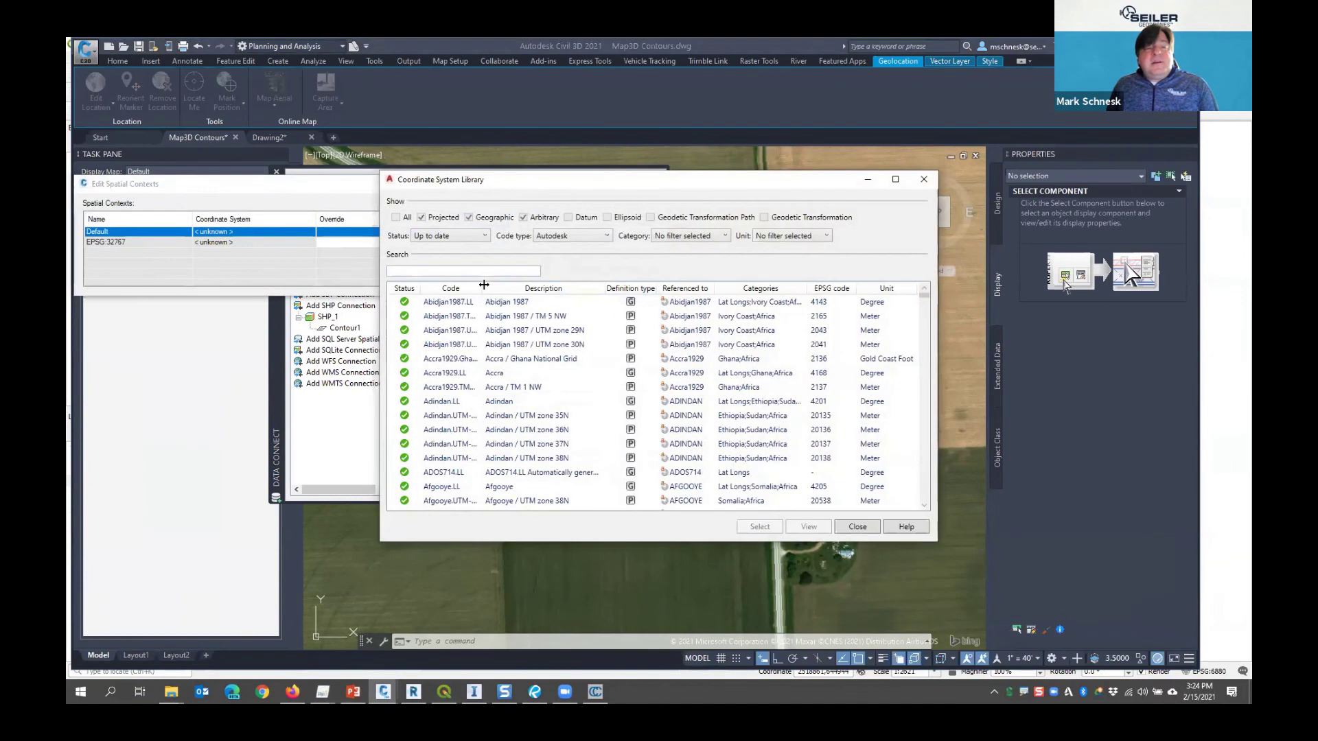
left_click(459, 271)
type("ne83")
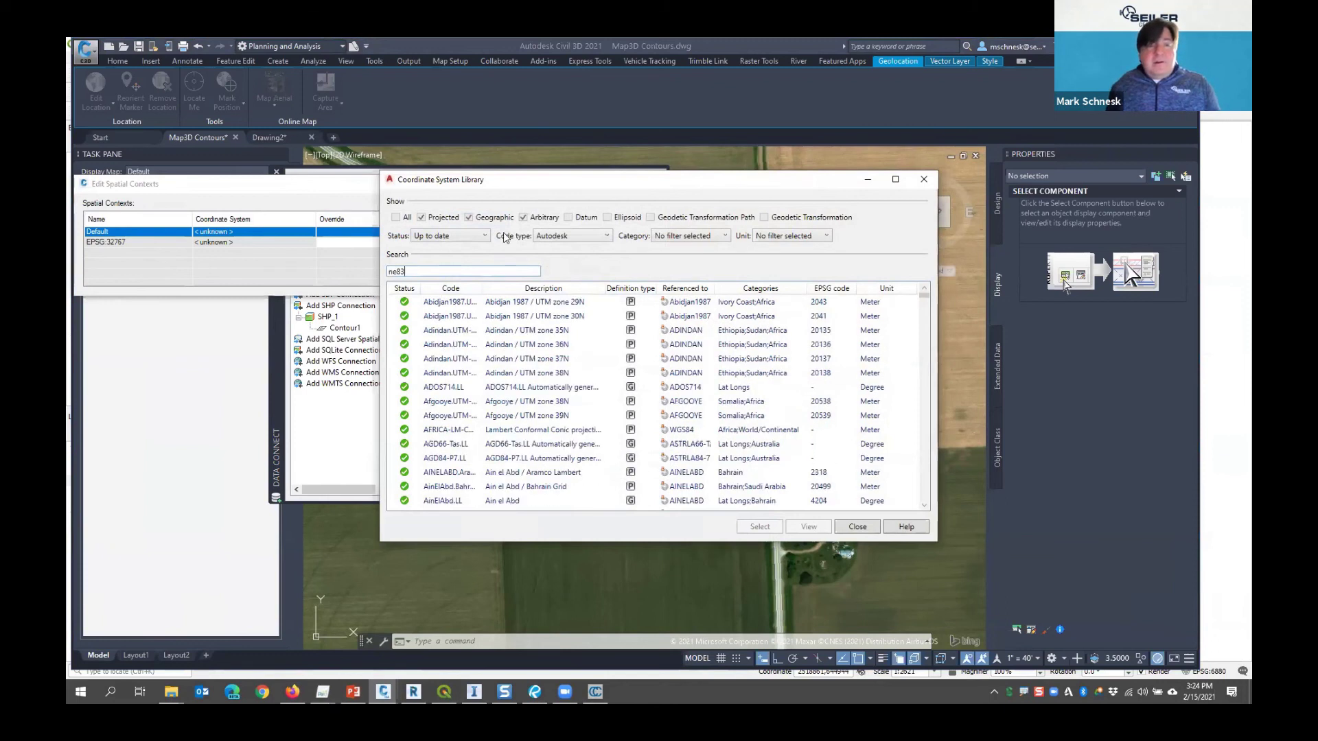
left_click(480, 316)
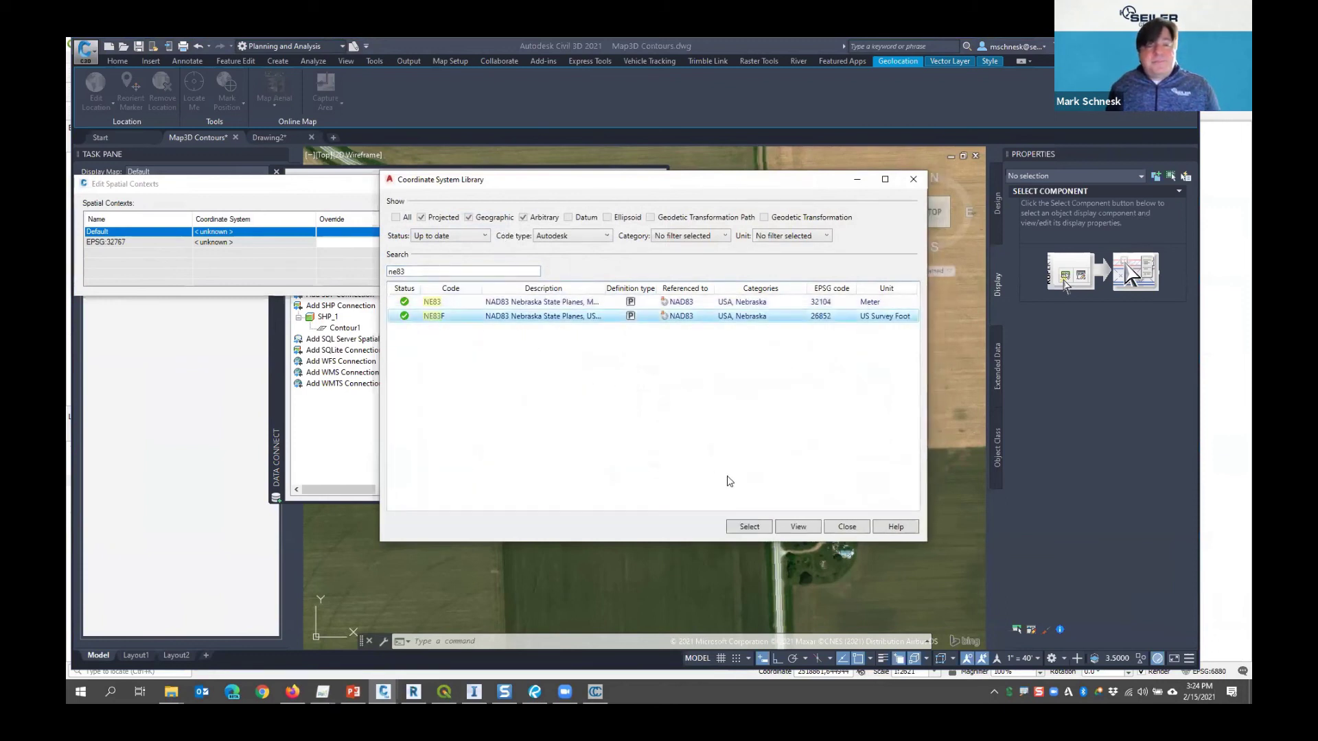
left_click(750, 526)
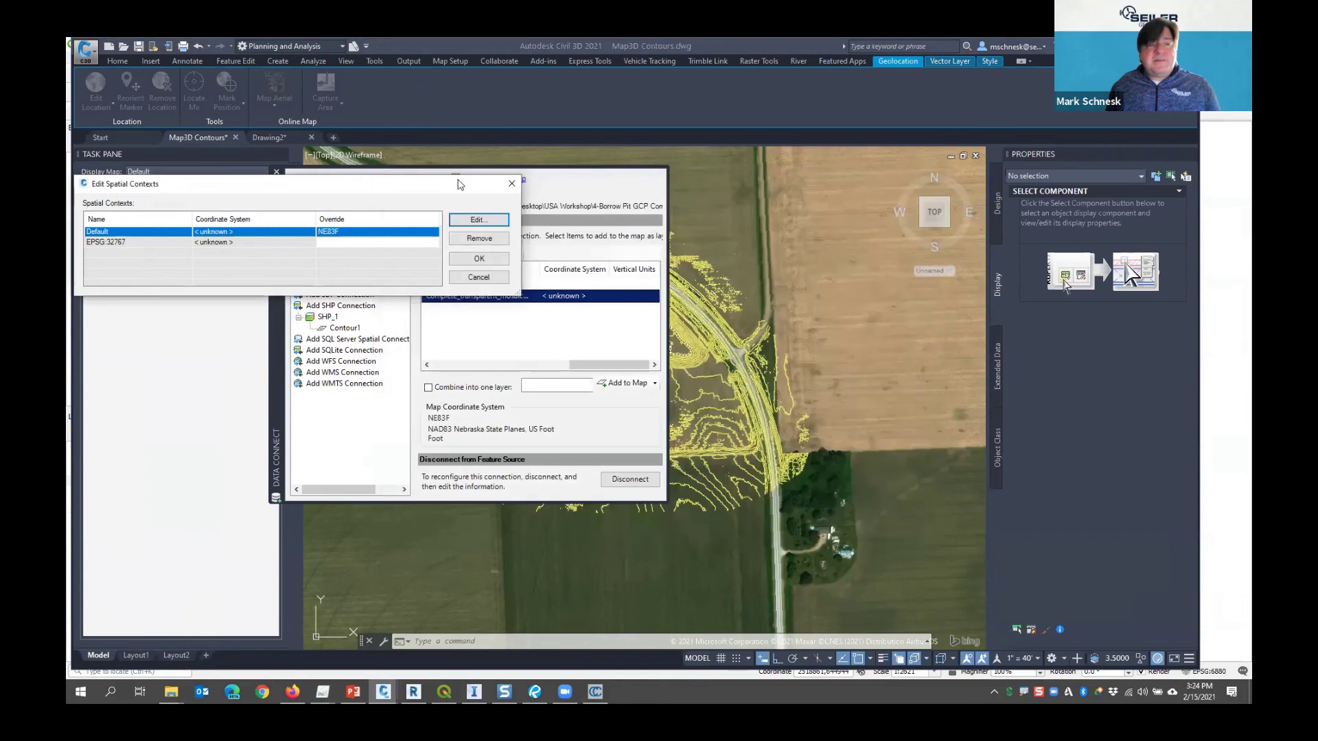
Override the raster's EPSG:32767 spatial context with NE83F and accept the spatial context changes
left_click(332, 244)
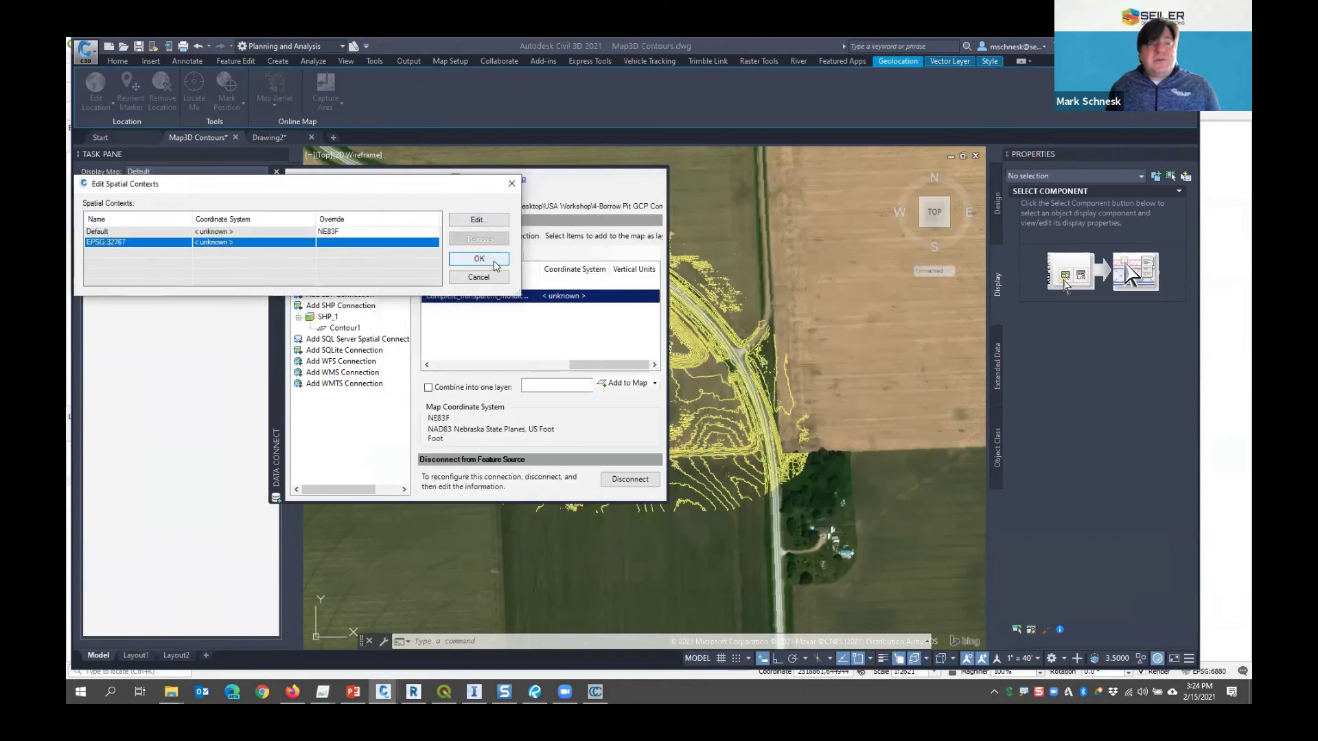
left_click(478, 219)
type("ne")
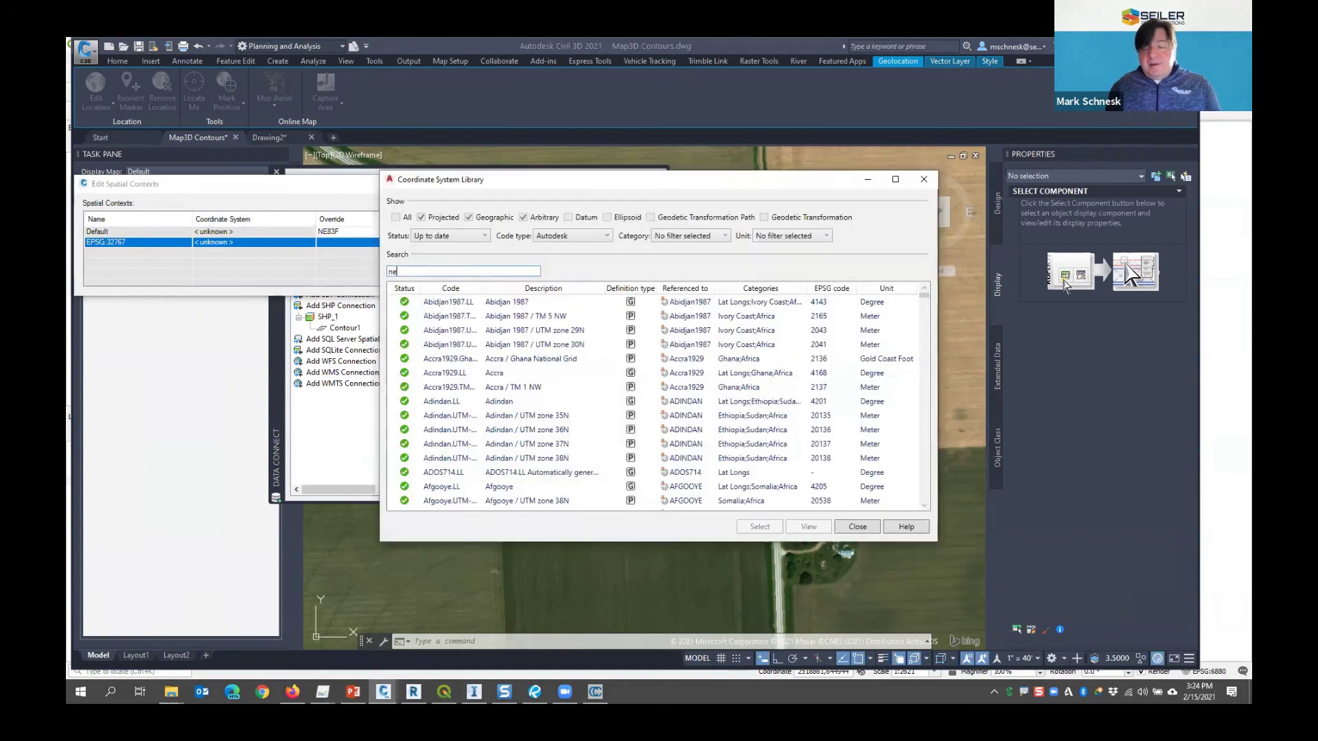
type("83")
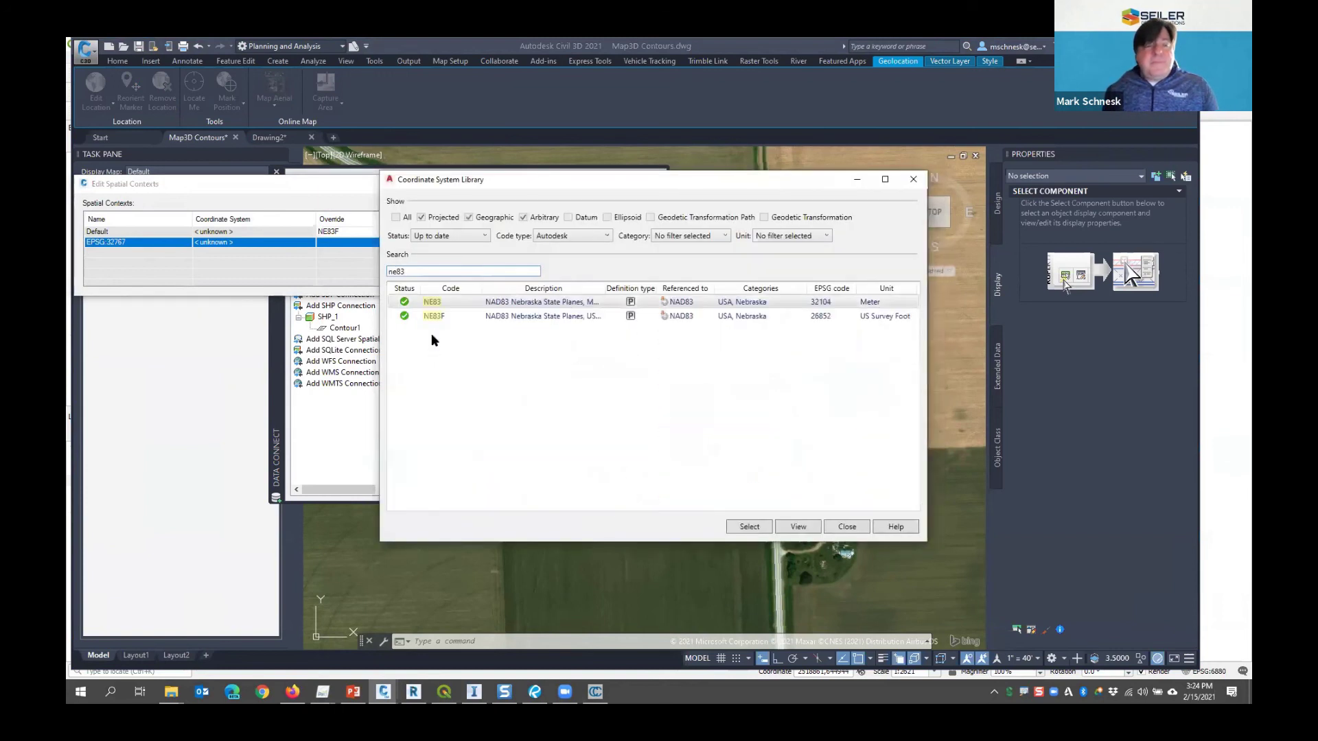
left_click(442, 317)
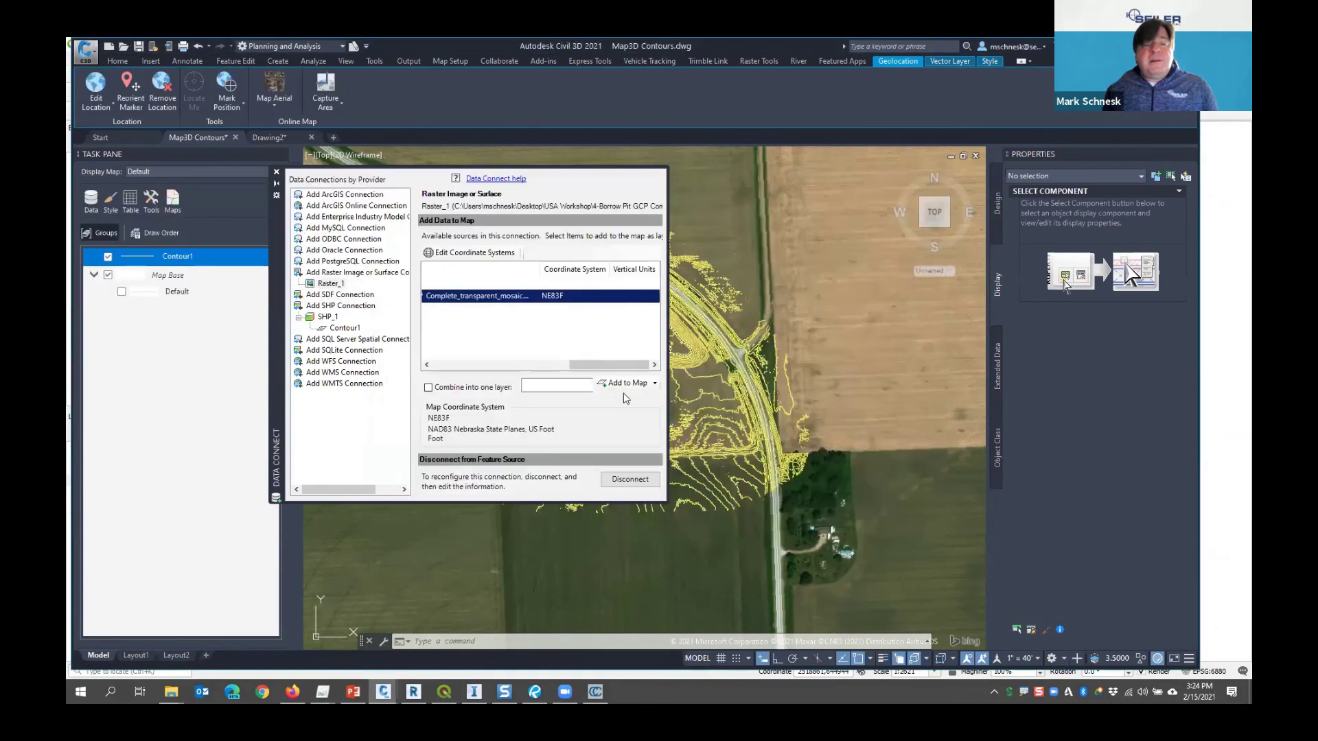
Add the mosaic raster to the map and place it beneath the Contour1 layer
left_click(624, 383)
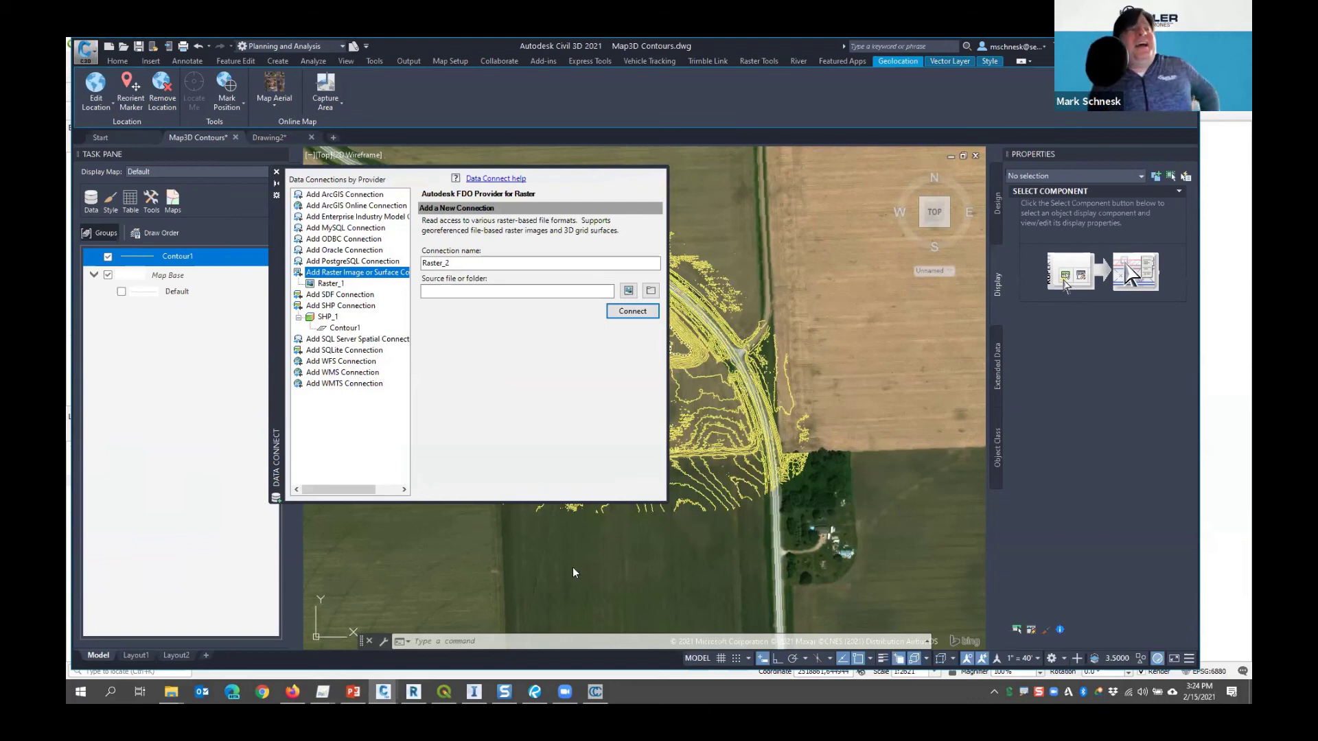
key("Return")
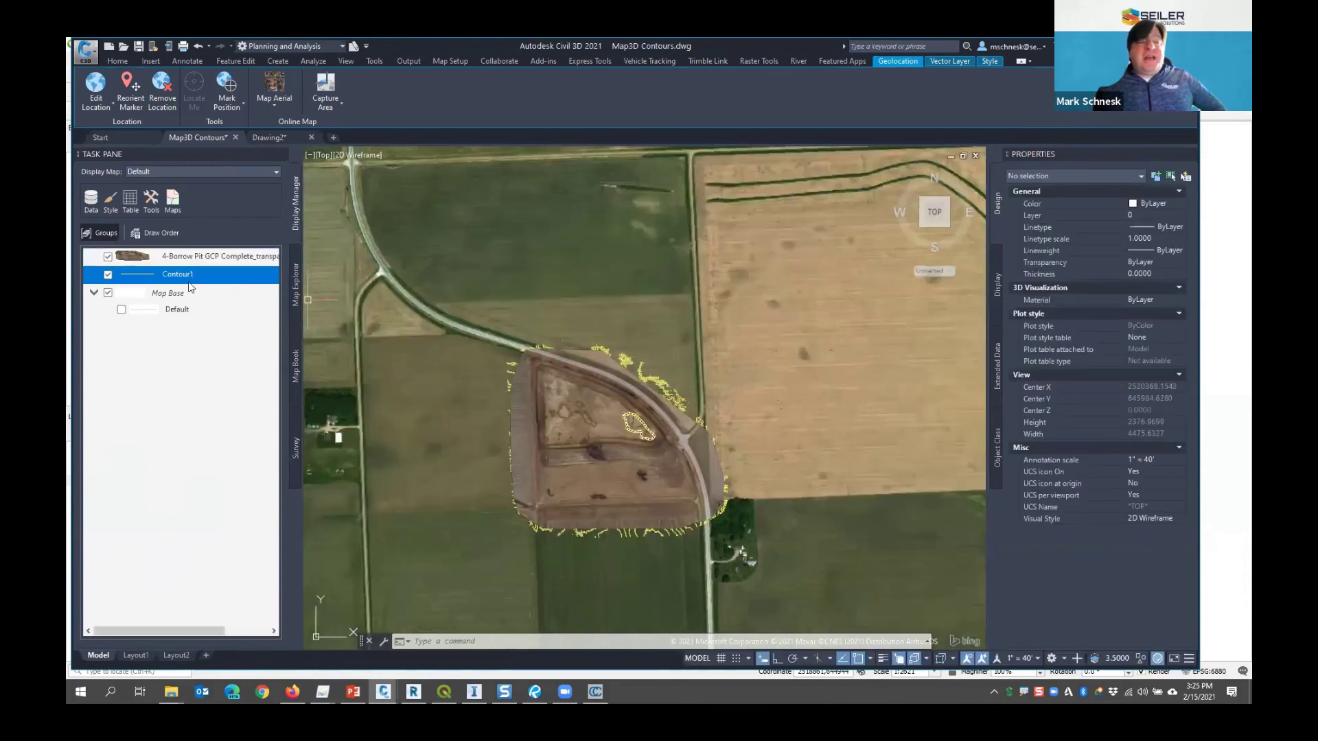
left_click_drag(197, 259, 203, 278)
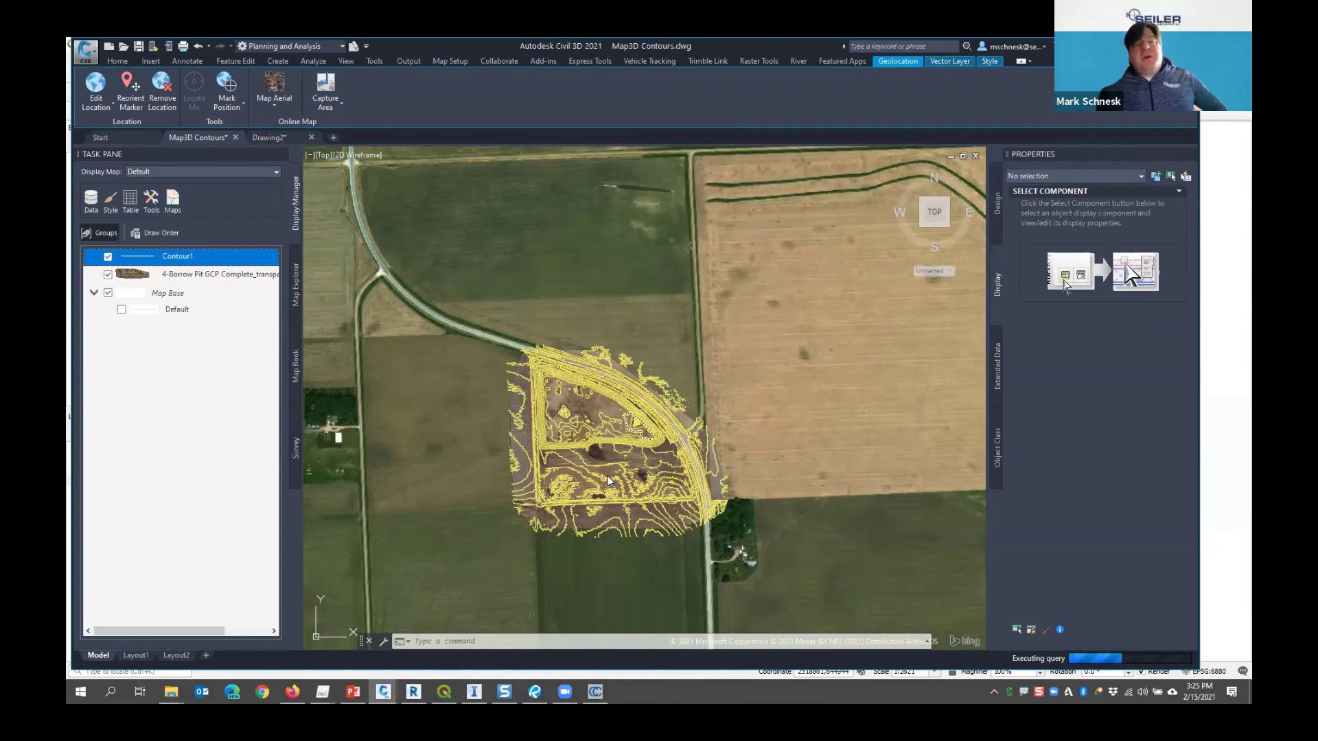
Inspect the contours over the orthomosaic, and turn off the online aerial map behind them
scroll(606, 476, "up", 4)
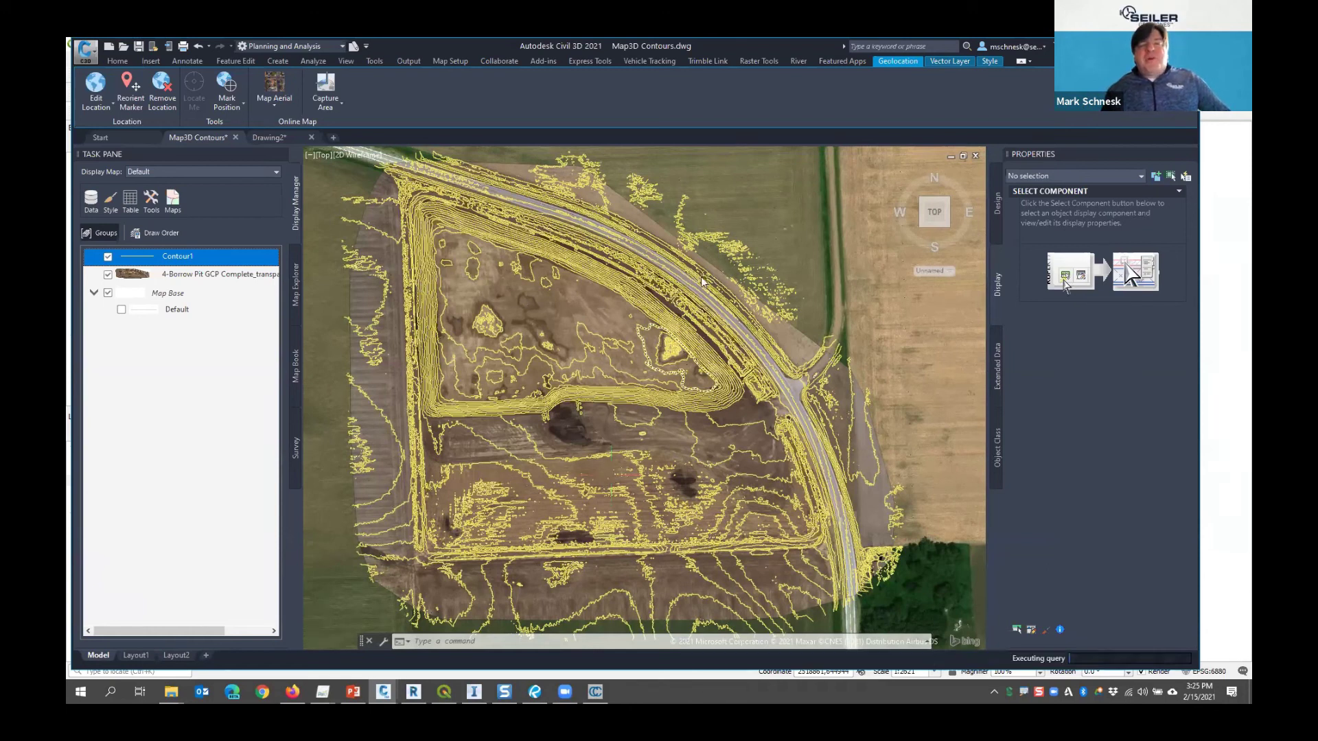
scroll(523, 300, "down", 3)
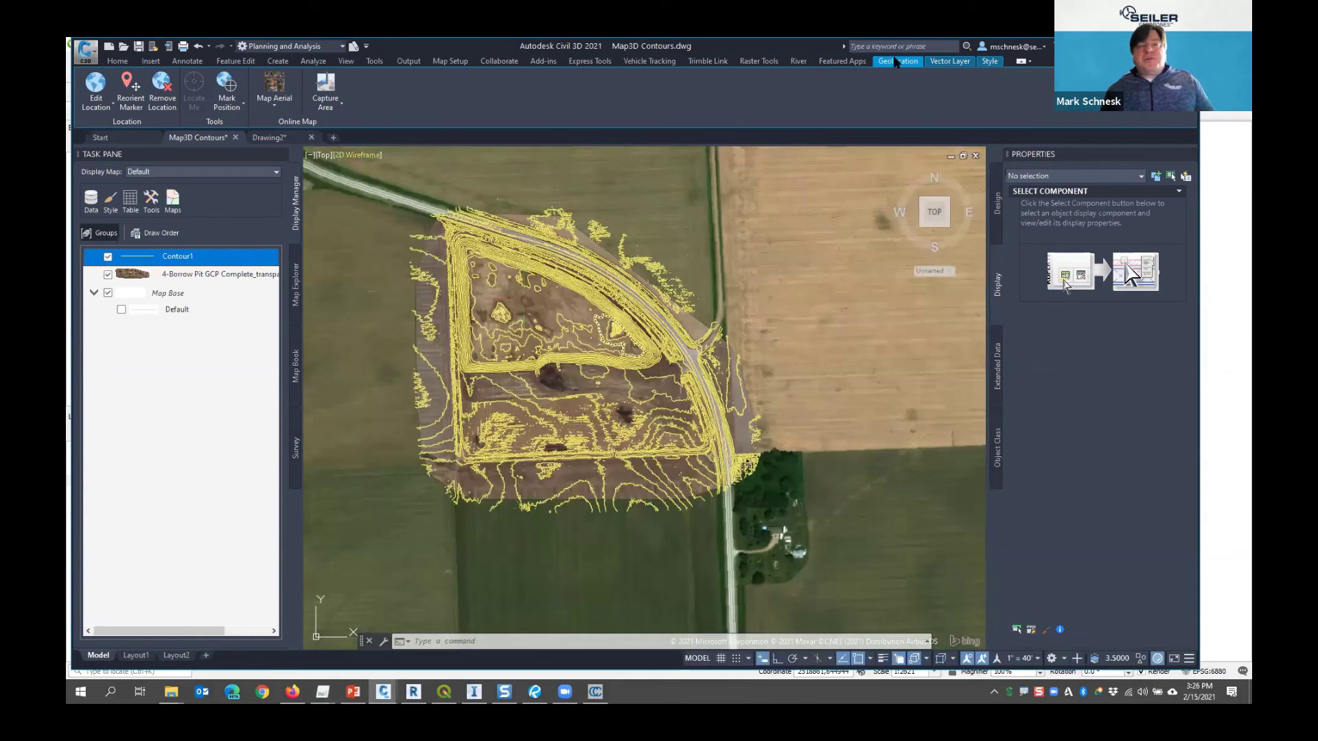
left_click(274, 106)
left_click(285, 127)
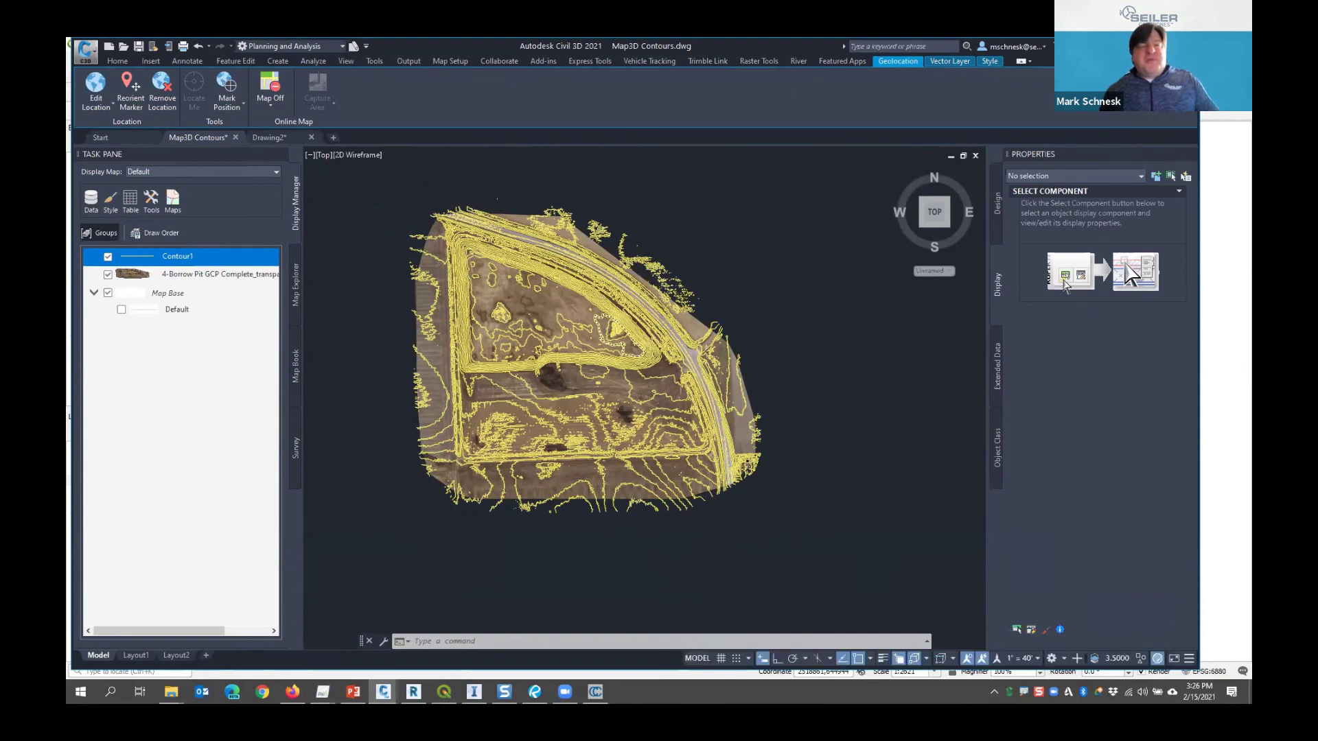
scroll(384, 178, "up", 3)
scroll(394, 225, "up", 2)
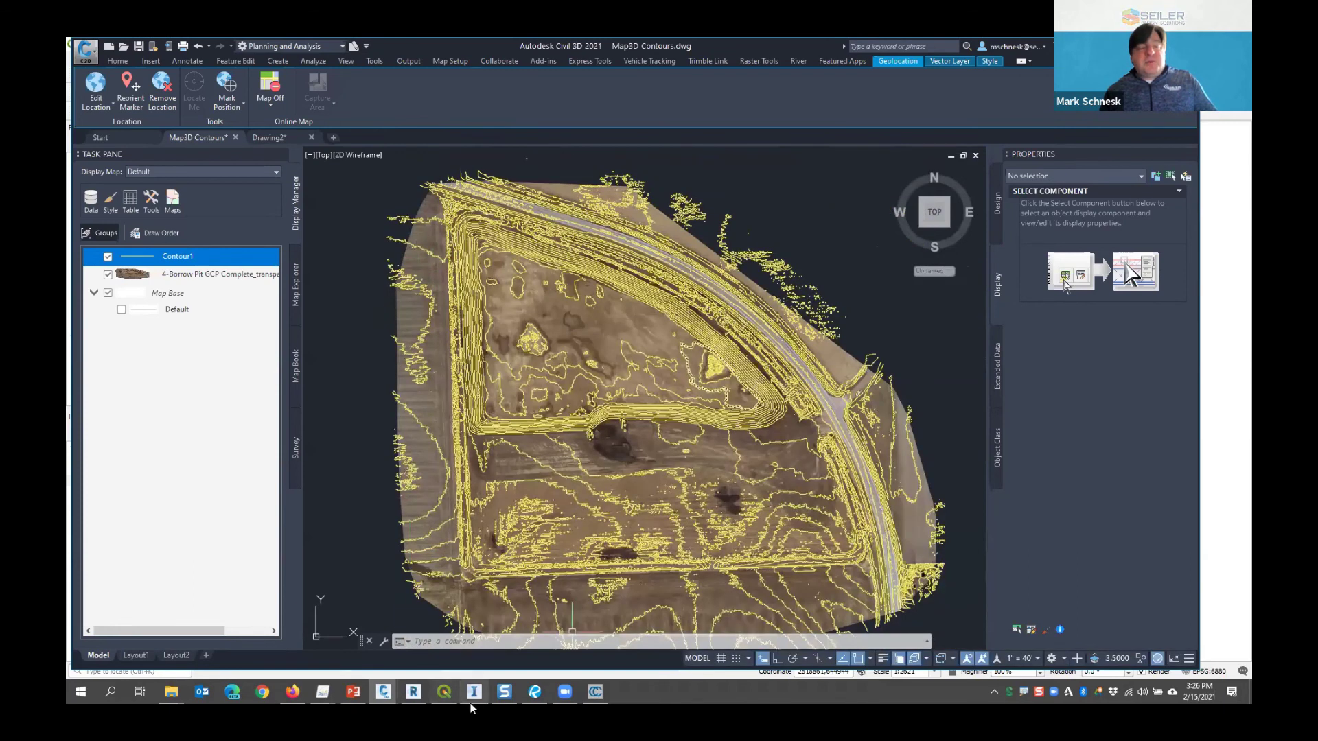
Switch to the 2-Borrow Pit GCP project in Pix4Dmapper and review the DSM, Orthomosaic and Index processing options without changing them
mouse_move(388, 699)
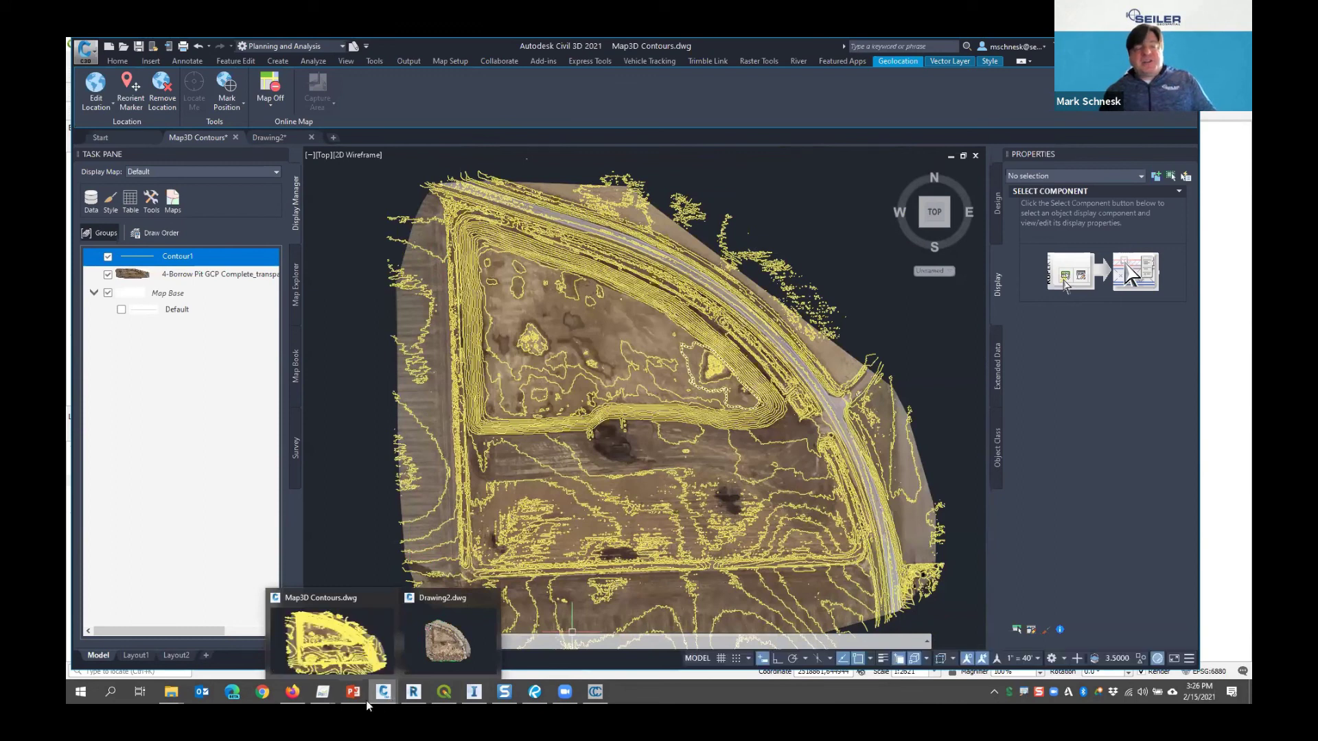
left_click(322, 692)
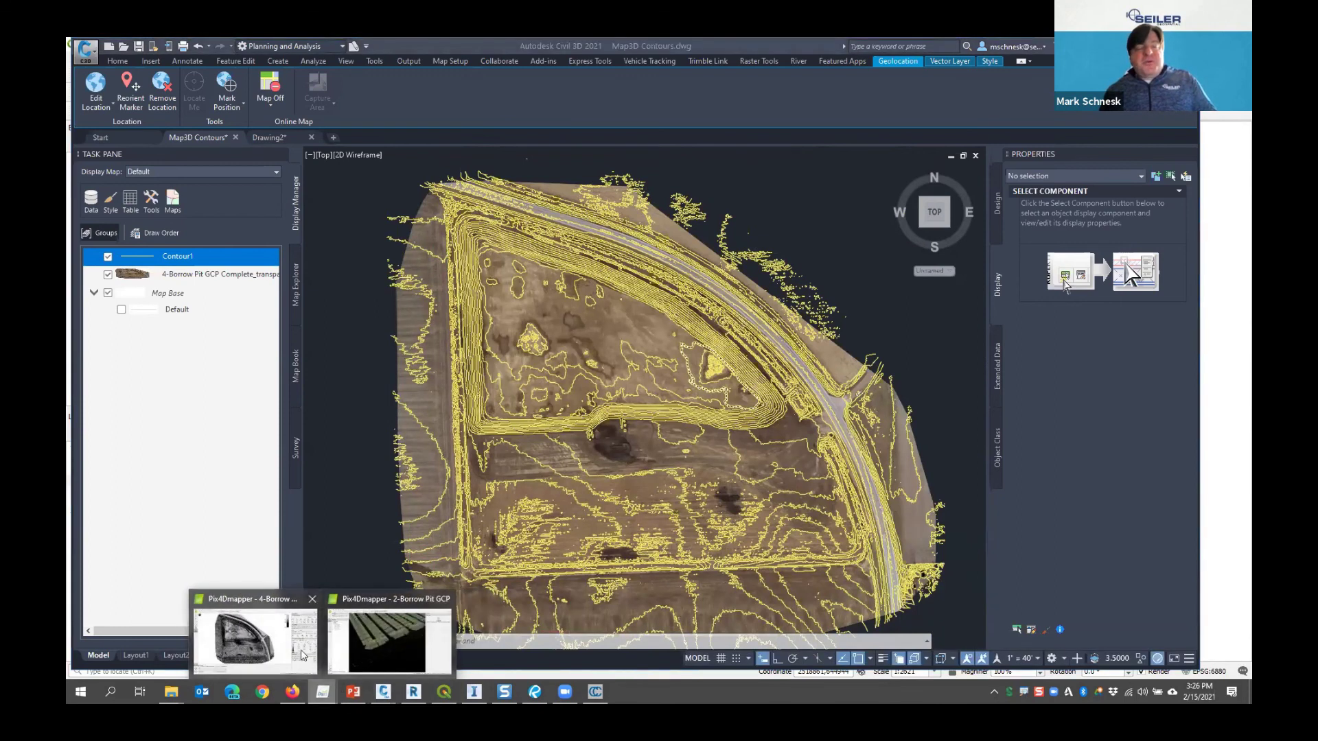
left_click(390, 639)
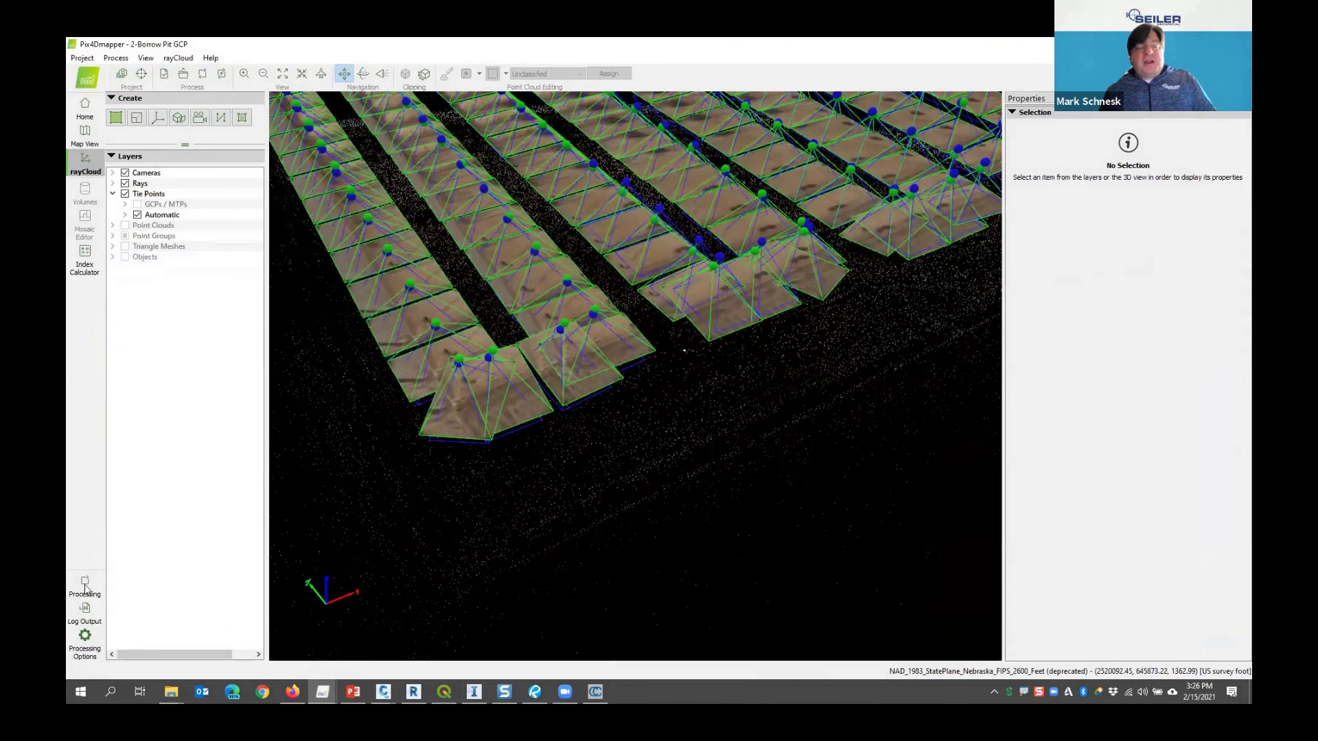
left_click(84, 638)
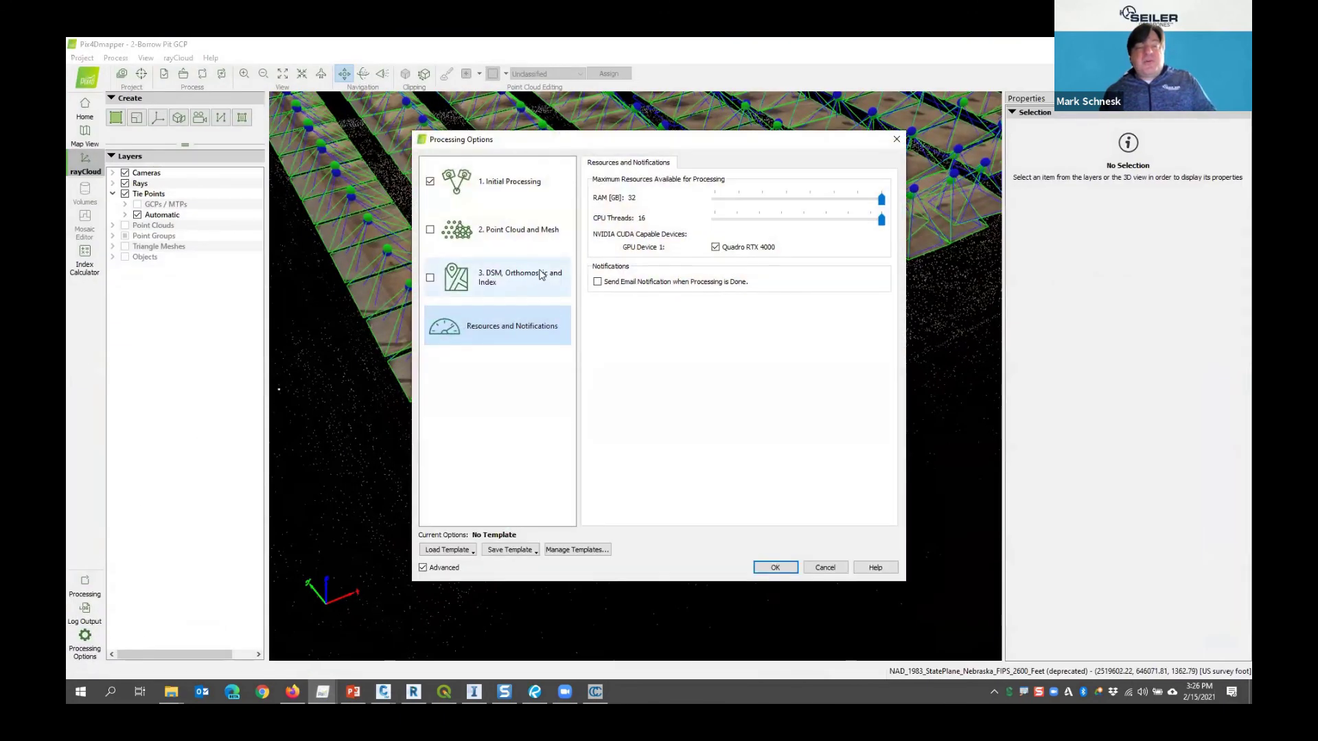
left_click(542, 275)
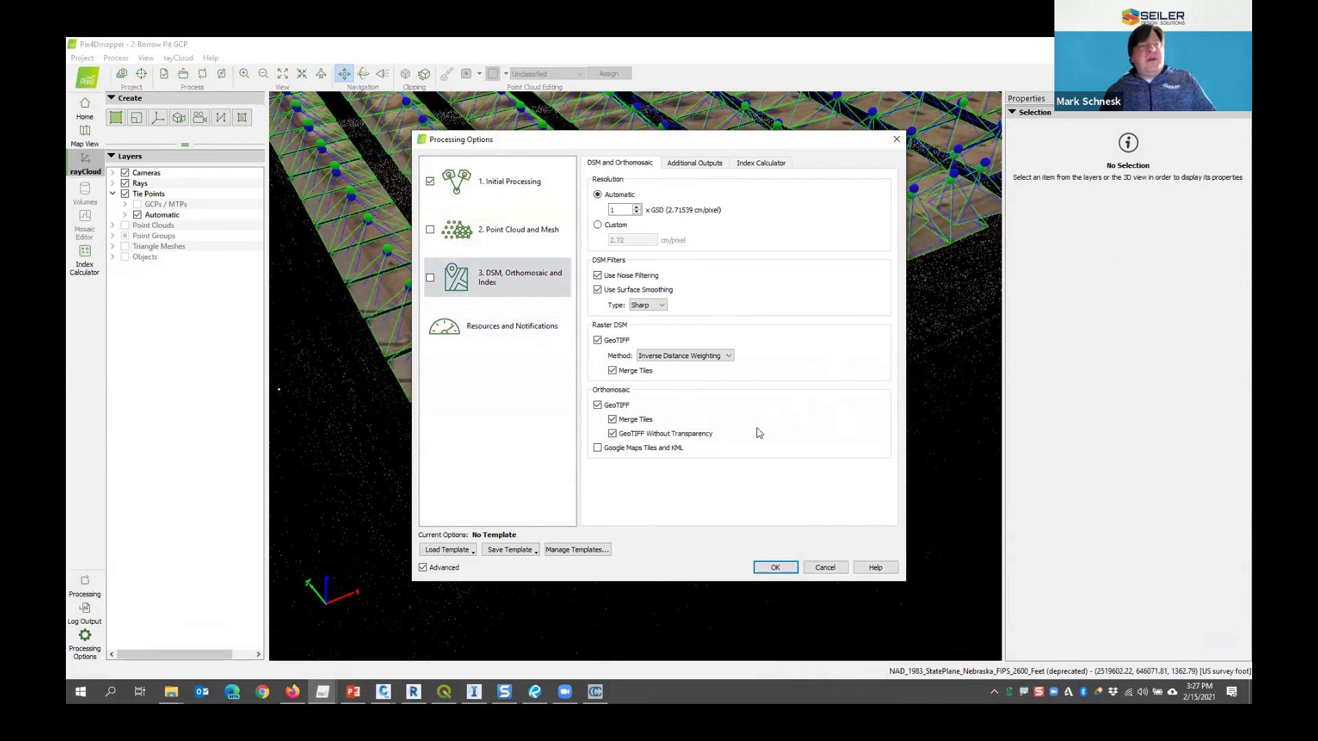
left_click(831, 569)
scroll(629, 479, "up", 3)
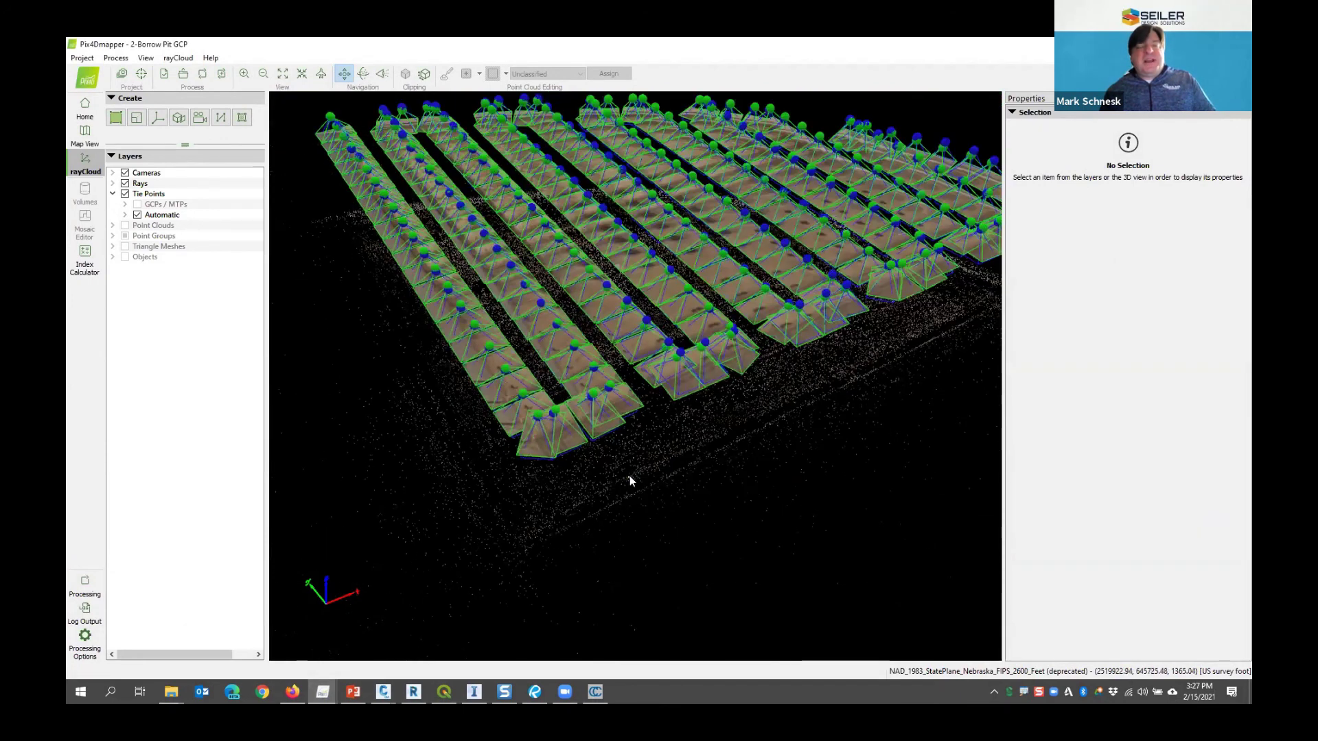
scroll(629, 475, "down", 3)
Switch to Drawing2 in Civil 3D and examine the point cloud and surface contours closely along the curved road
left_click(388, 691)
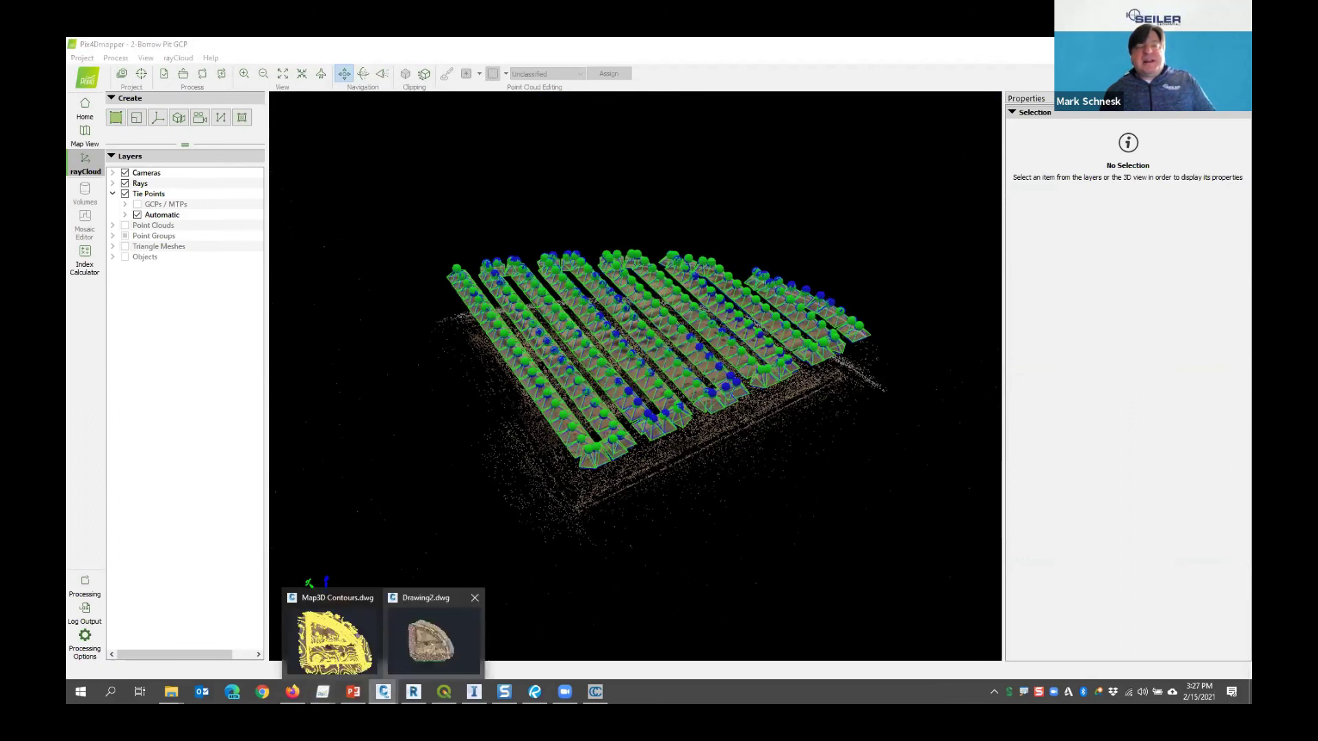
left_click(430, 639)
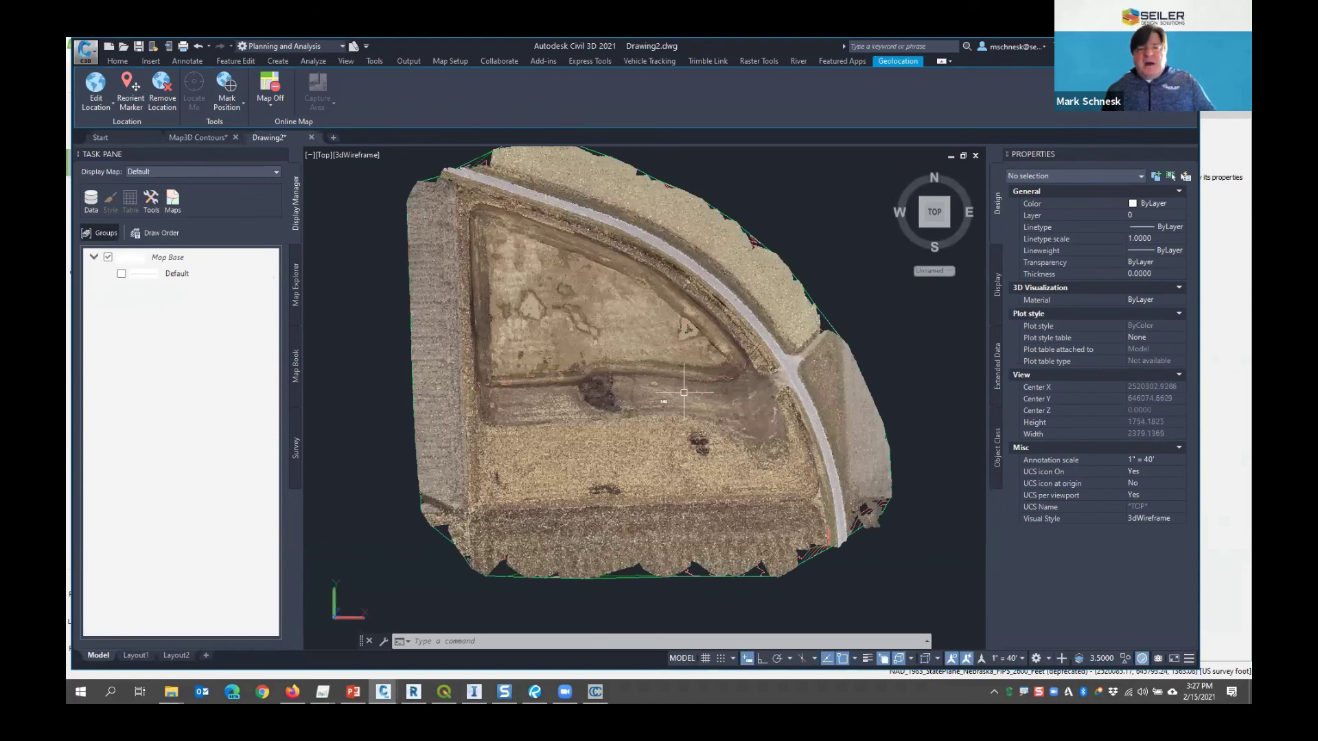
scroll(824, 317, "up", 5)
left_click(824, 317)
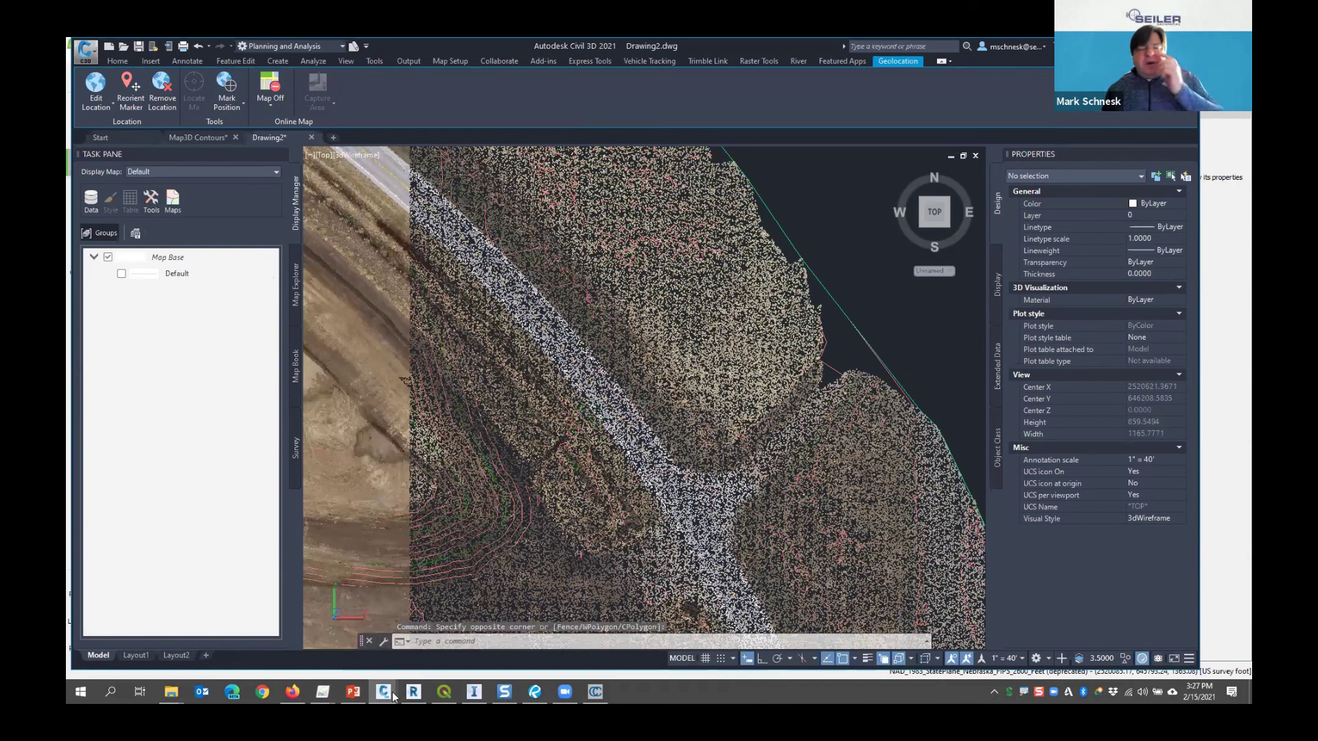
Switch to the Borrow Pit ReCap project in ReCap Pro and examine the point cloud from several angles, then return to Civil 3D
mouse_move(413, 698)
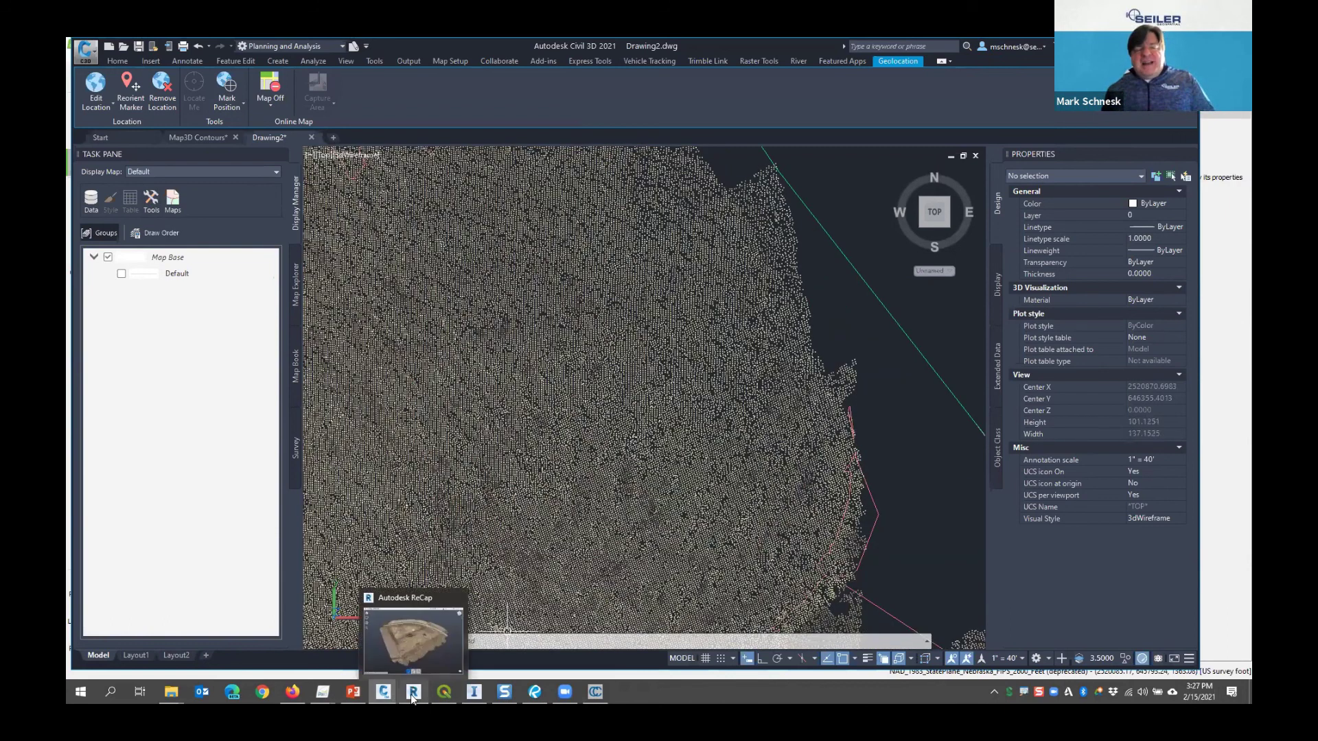
left_click(413, 698)
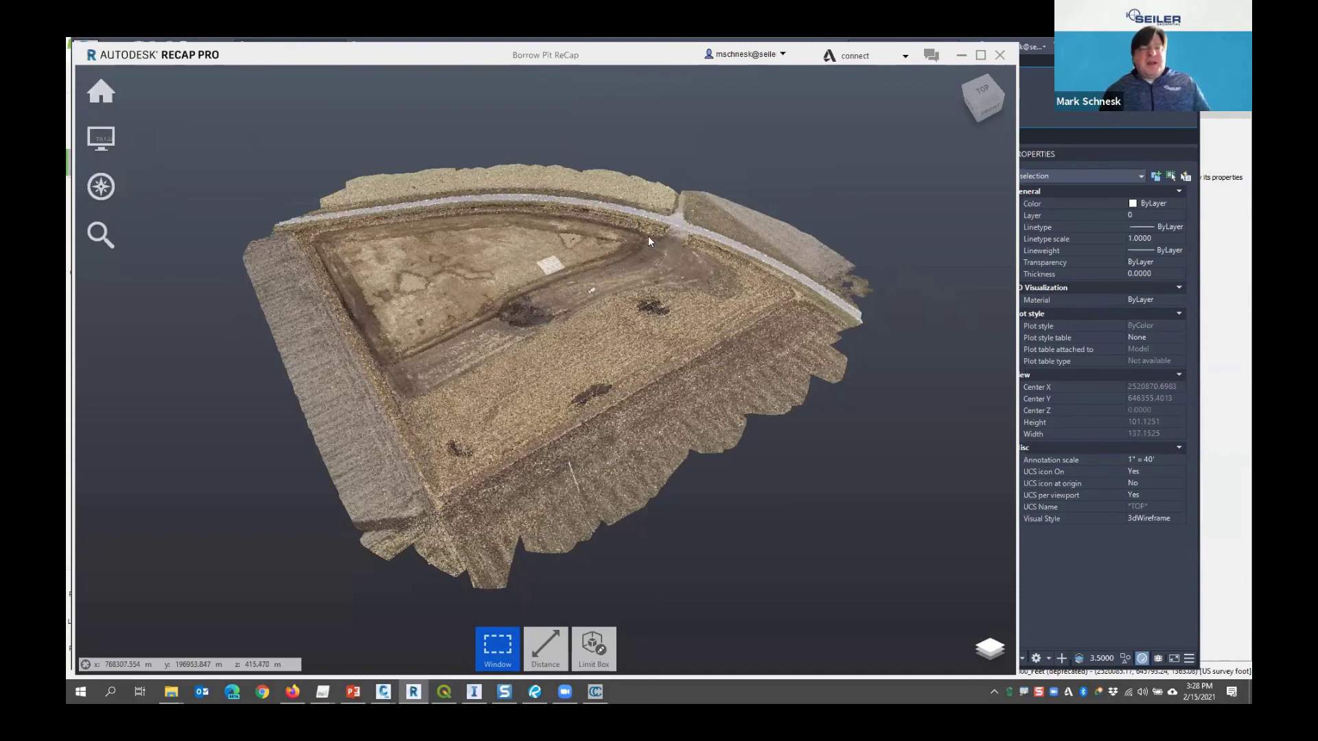
left_click_drag(675, 340, 488, 440)
scroll(489, 440, "up", 6)
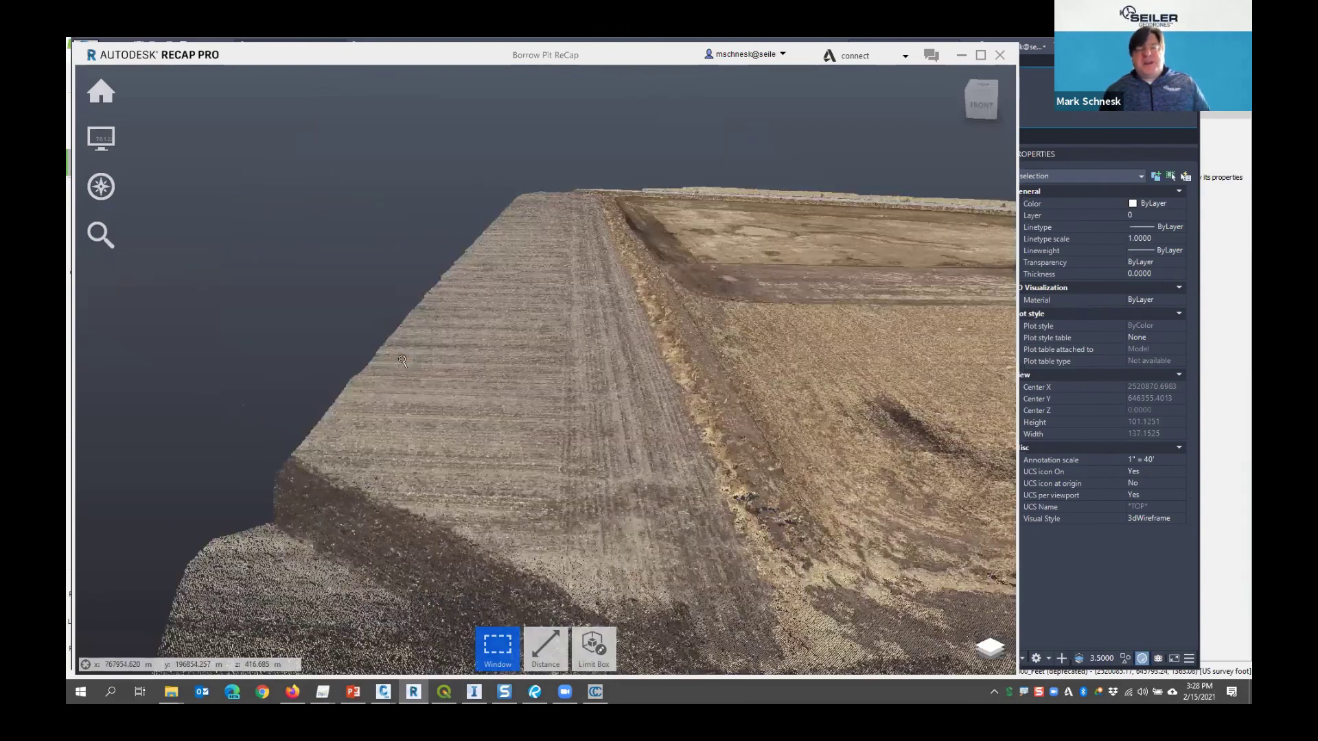
middle_click_drag(733, 339, 404, 317)
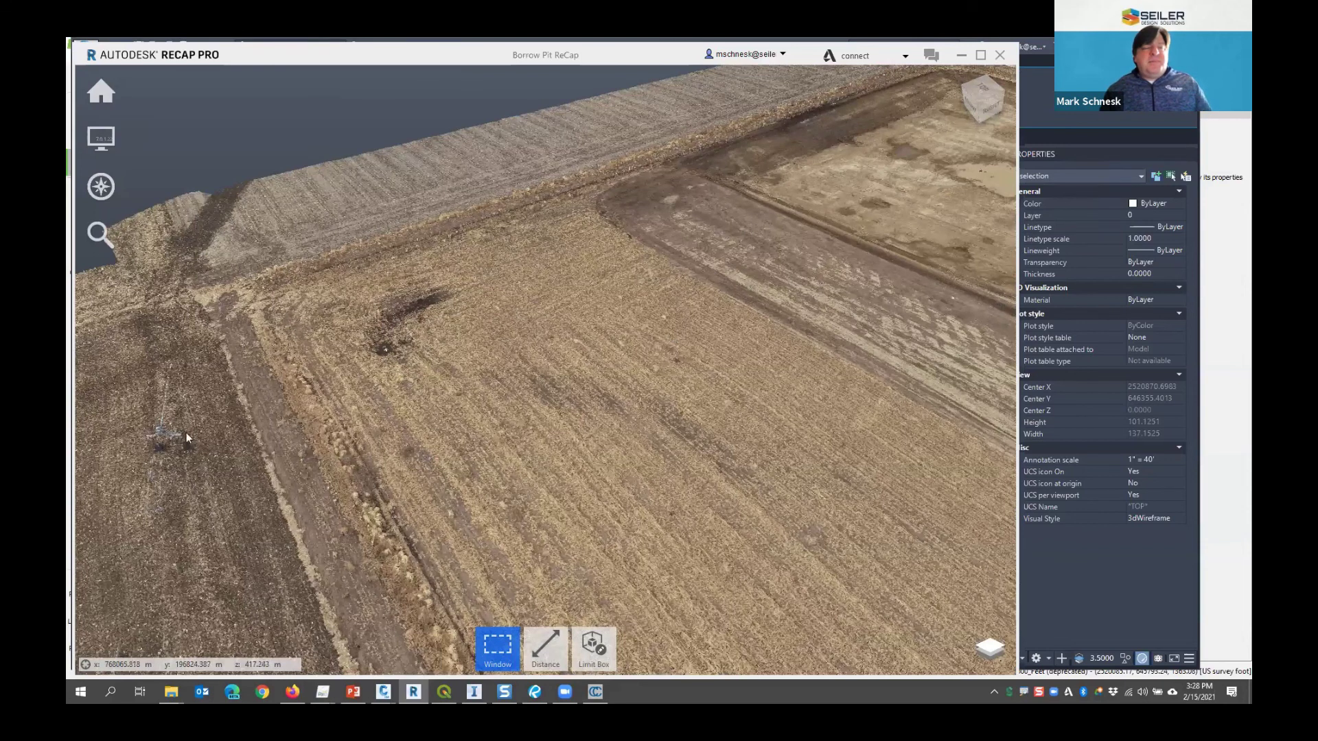
left_click_drag(919, 182, 982, 79)
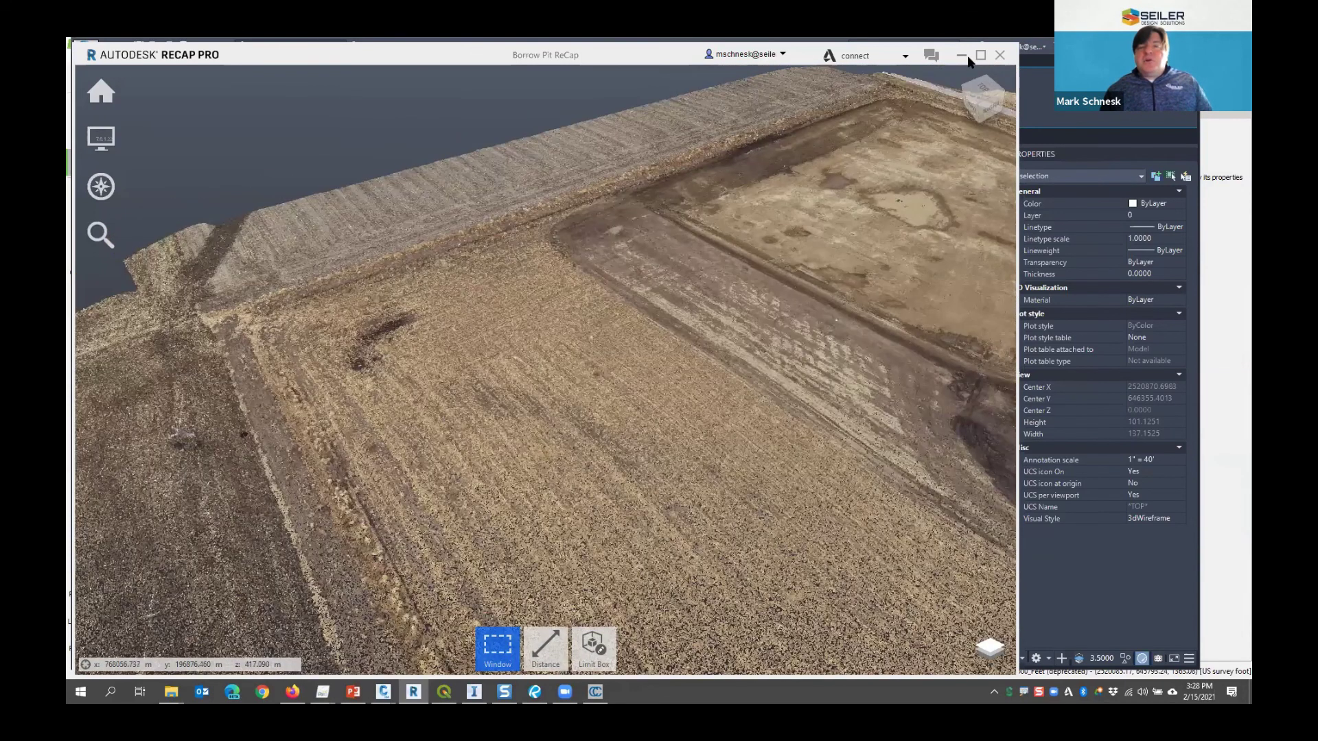
left_click(964, 58)
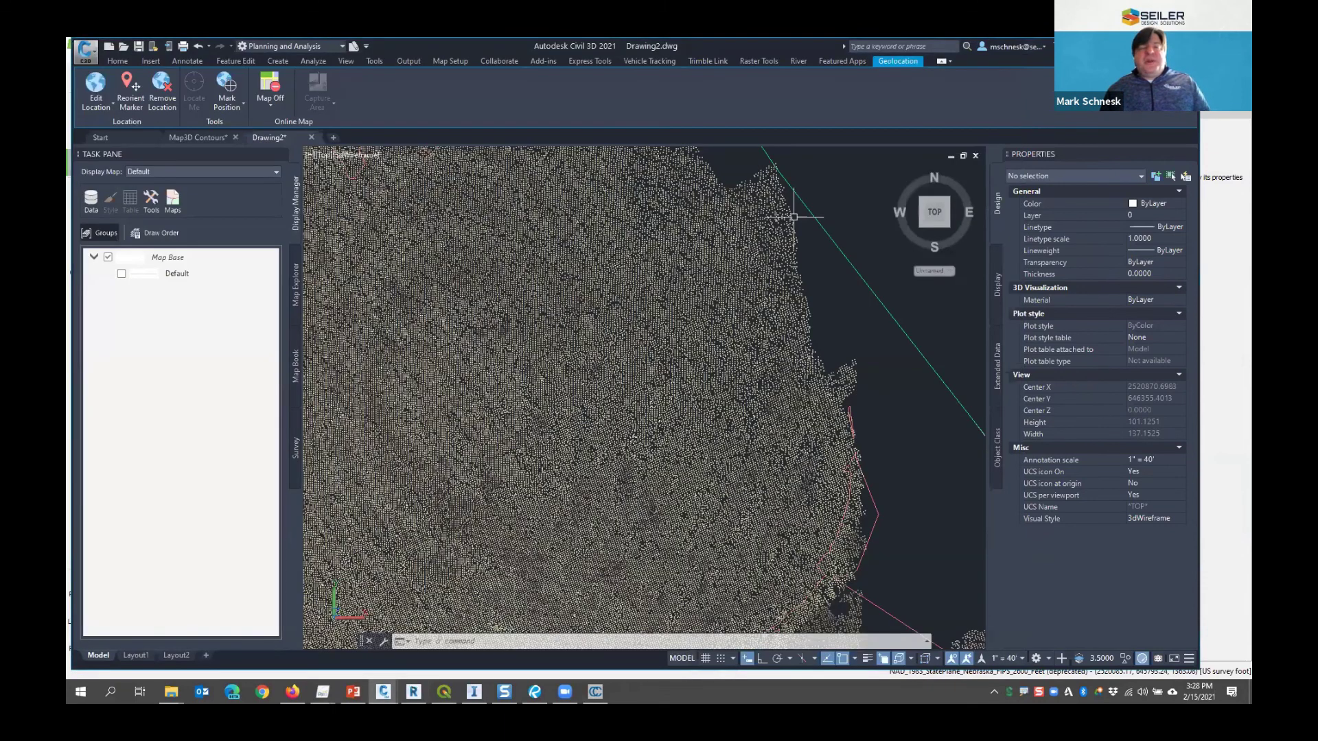
Show the Surface1 TIN surface in the Object Viewer and inspect its contours and shaded model from different angles
scroll(794, 217, "down", 10)
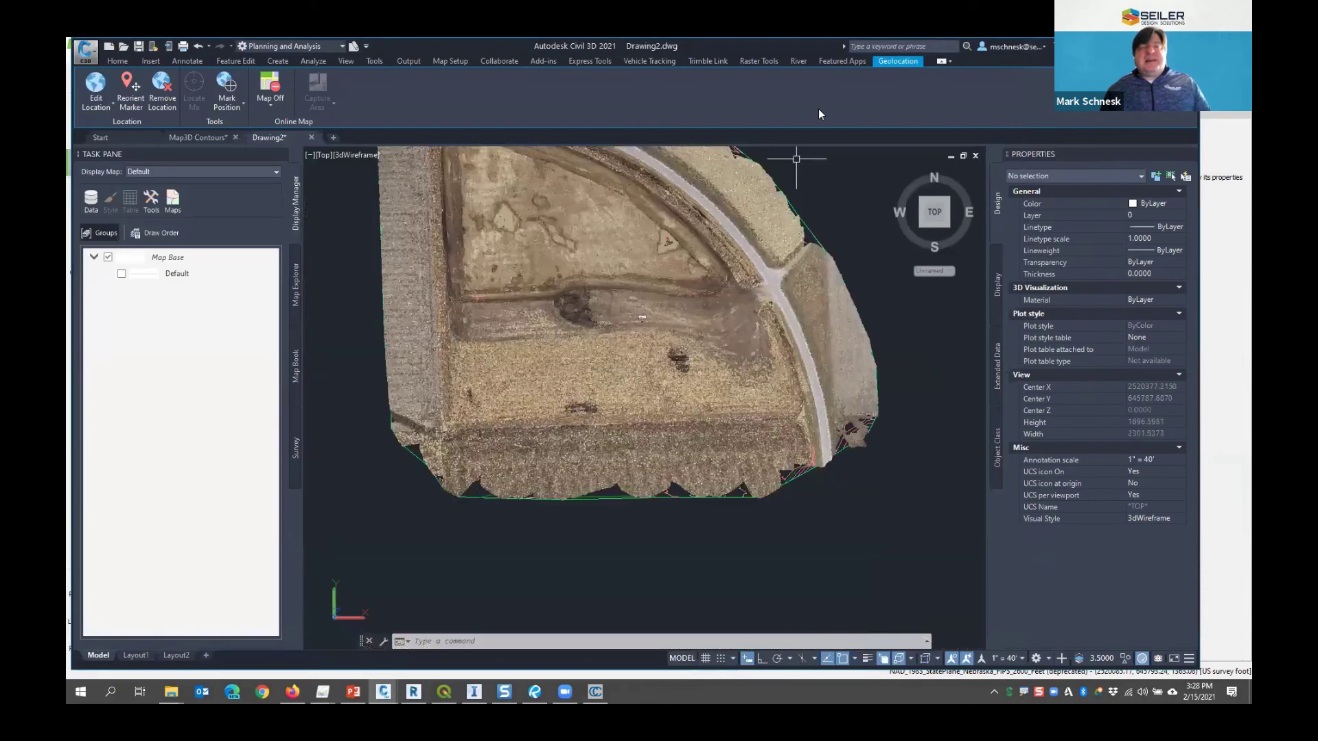
left_click(600, 499)
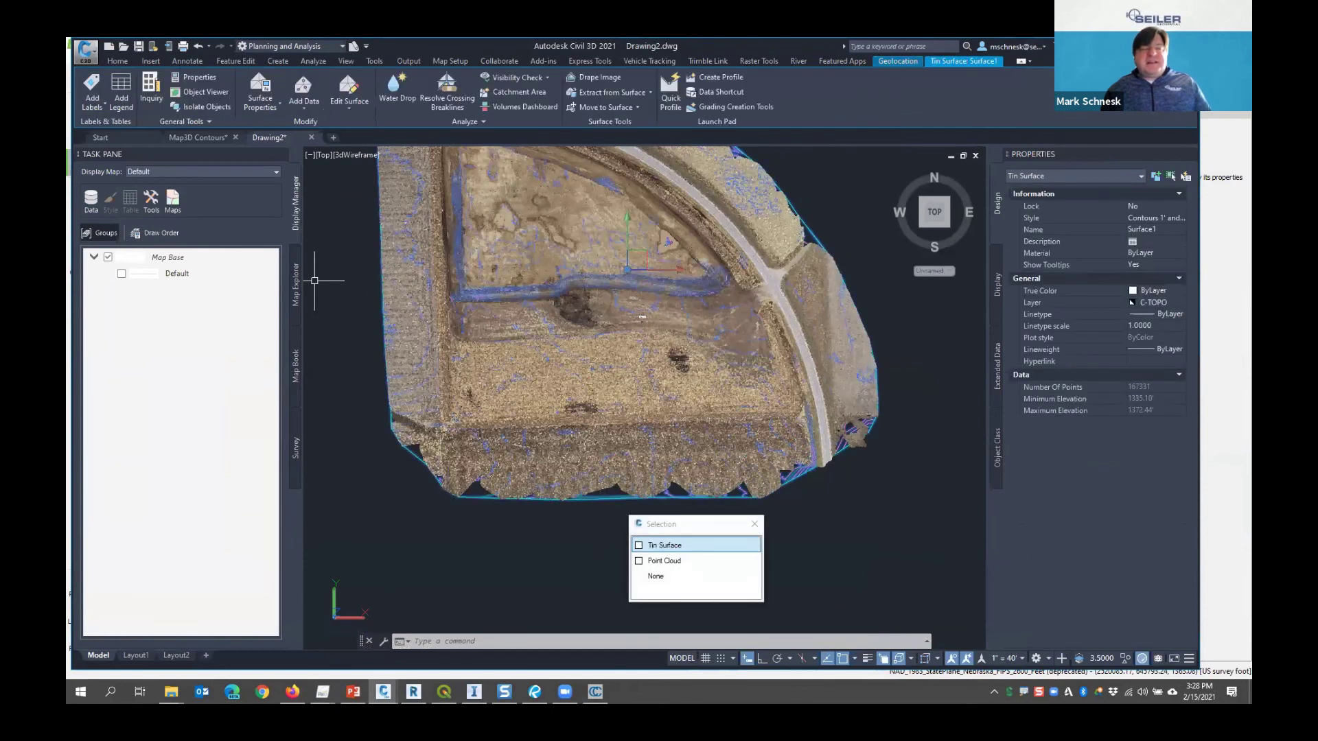
right_click(348, 295)
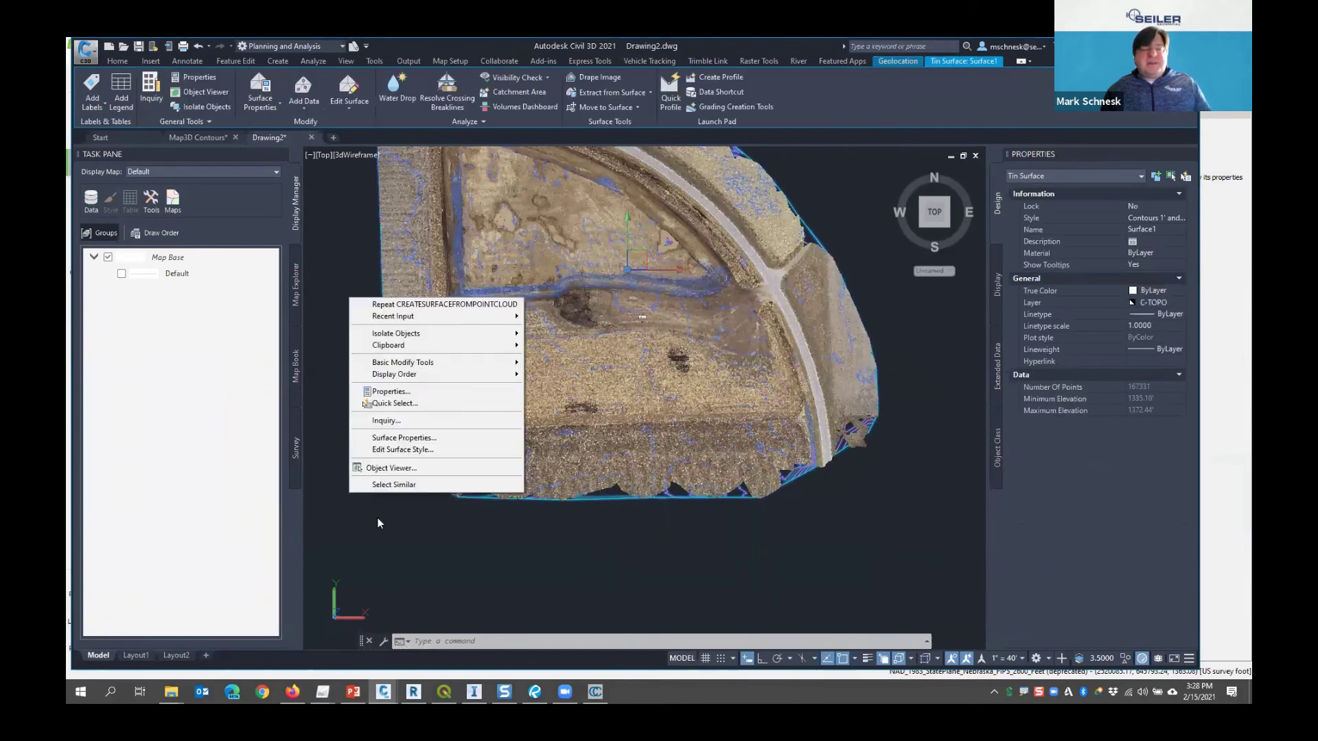
left_click(392, 468)
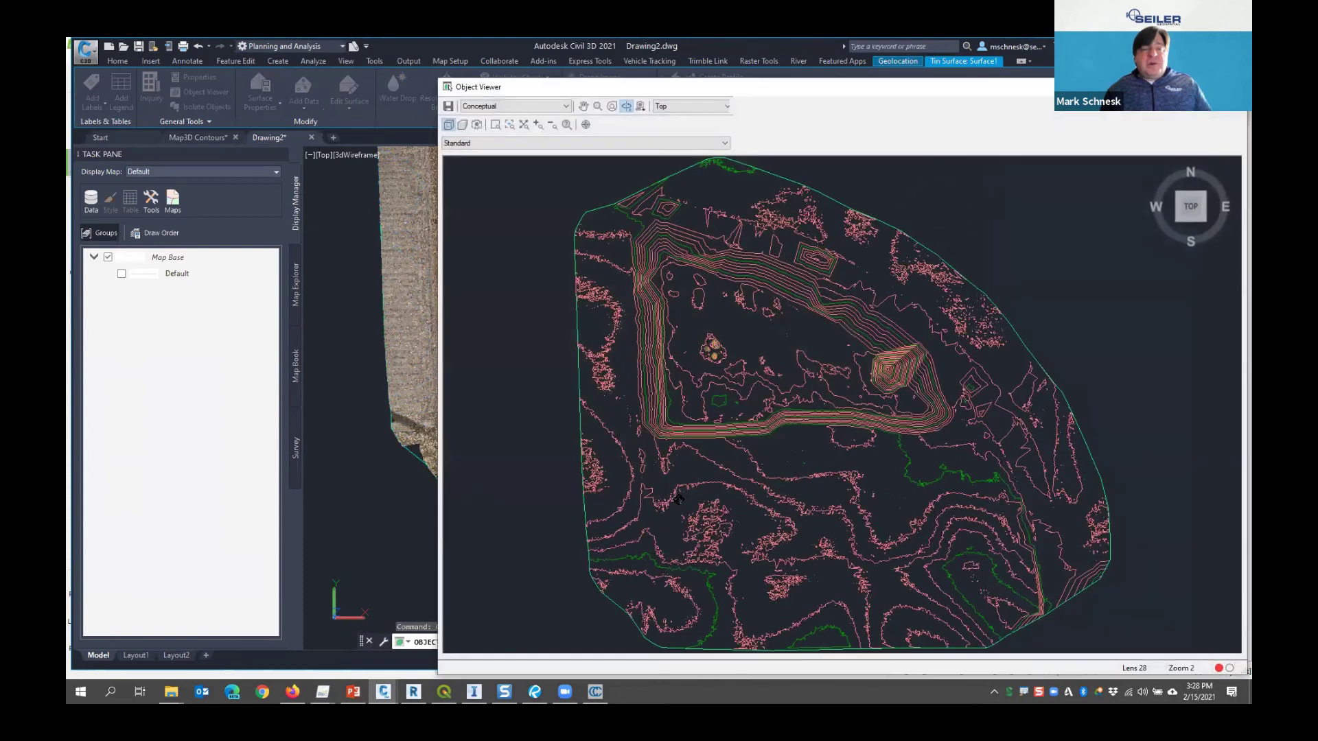
left_click_drag(777, 317, 788, 387)
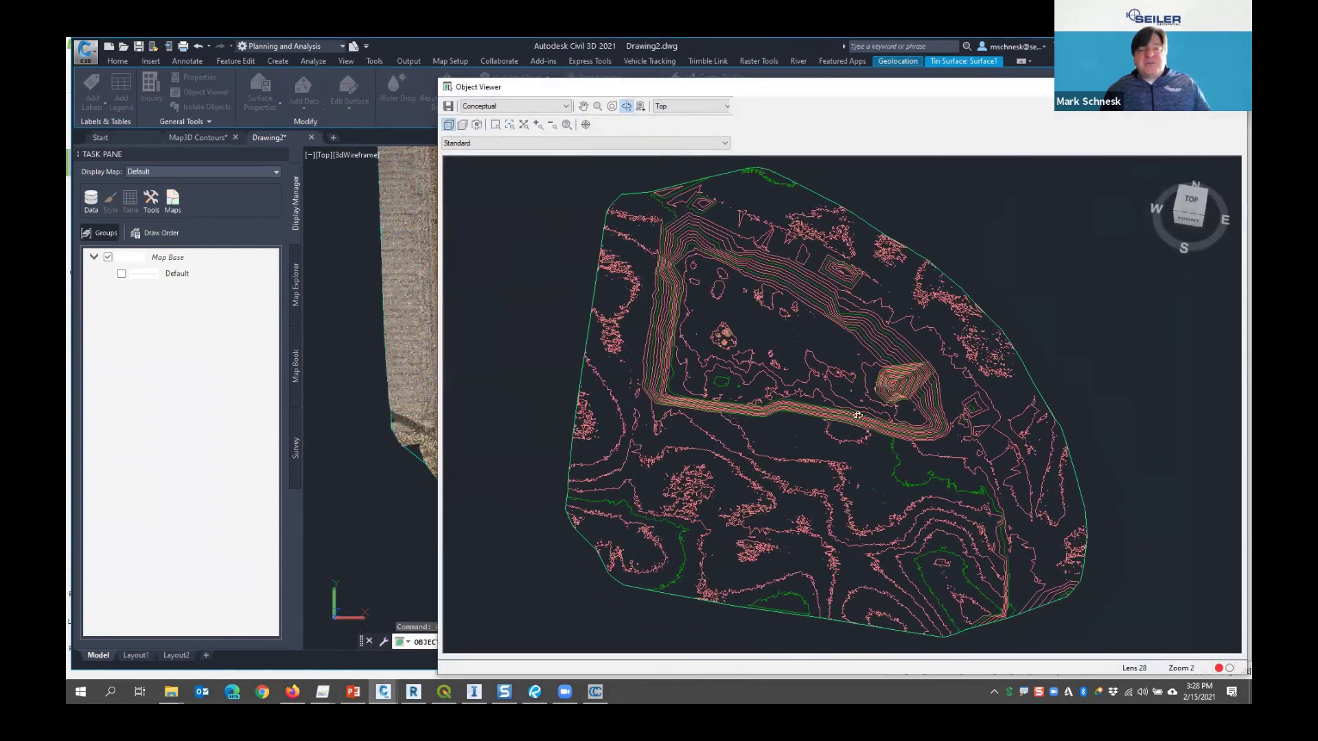
left_click_drag(781, 371, 662, 306)
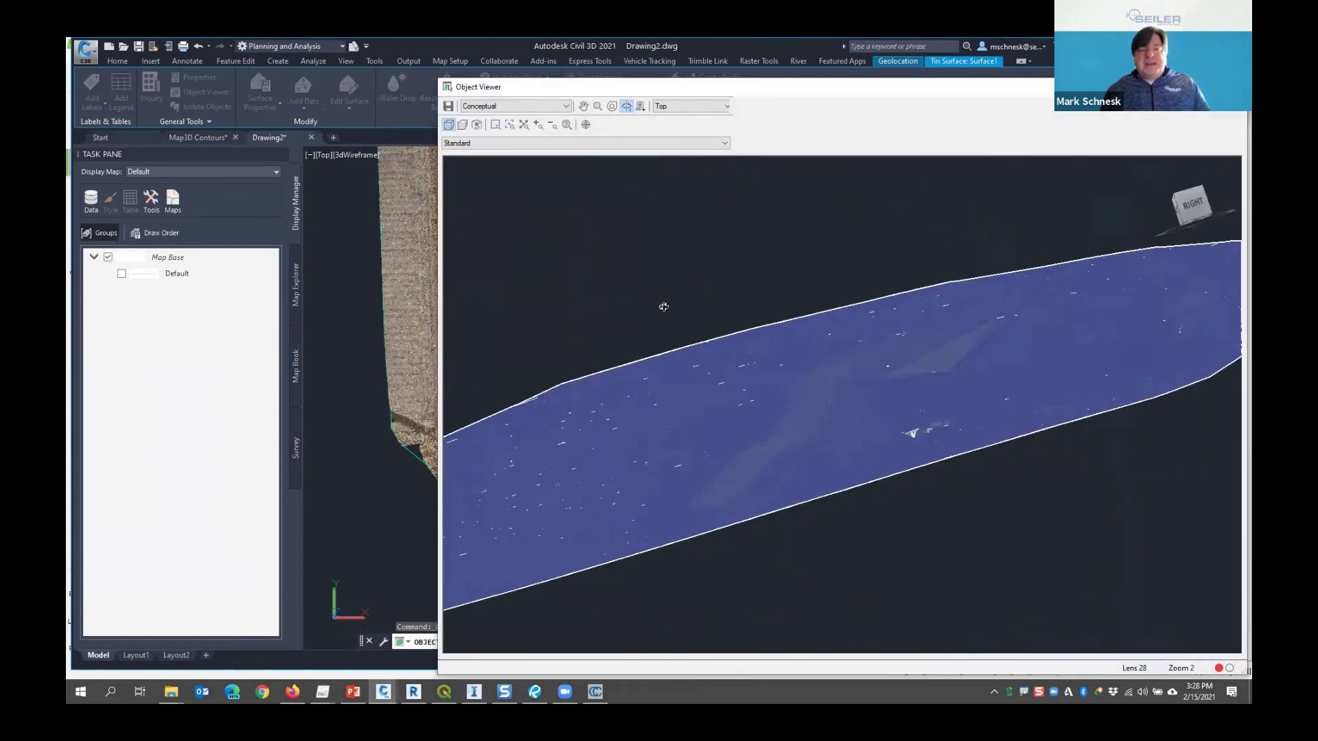
left_click_drag(766, 347, 679, 360)
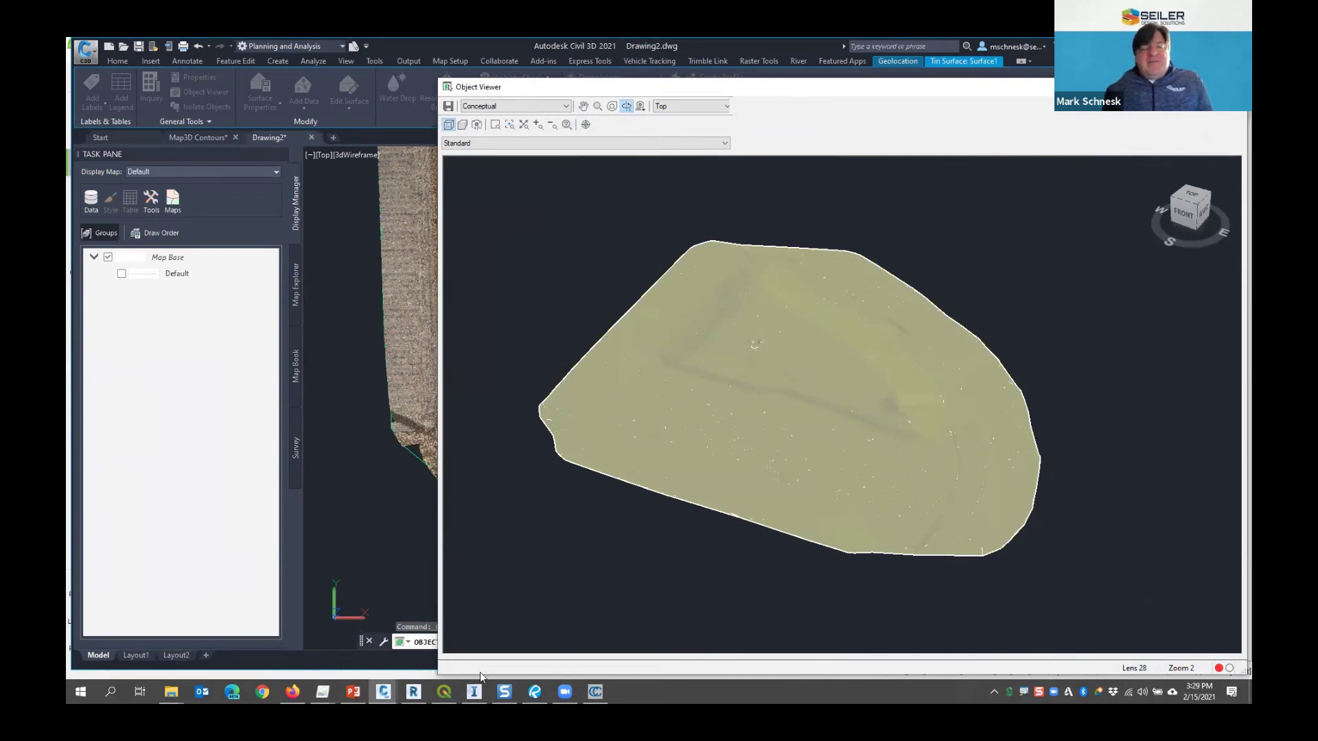
Switch to the Borrow Pit AIW model in InfraWorks, look over its point cloud, and activate the Surface proposal
key("alt+Tab")
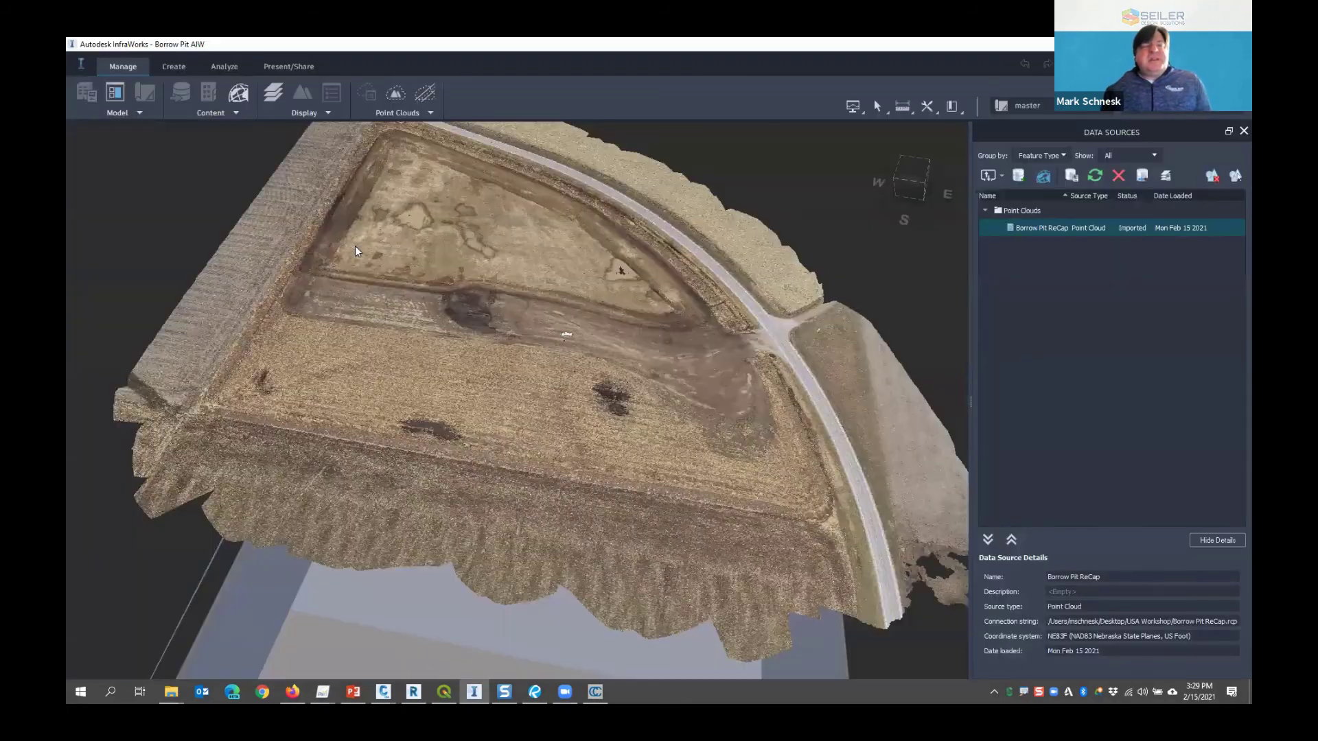
middle_click_drag(356, 250, 442, 386, "shift")
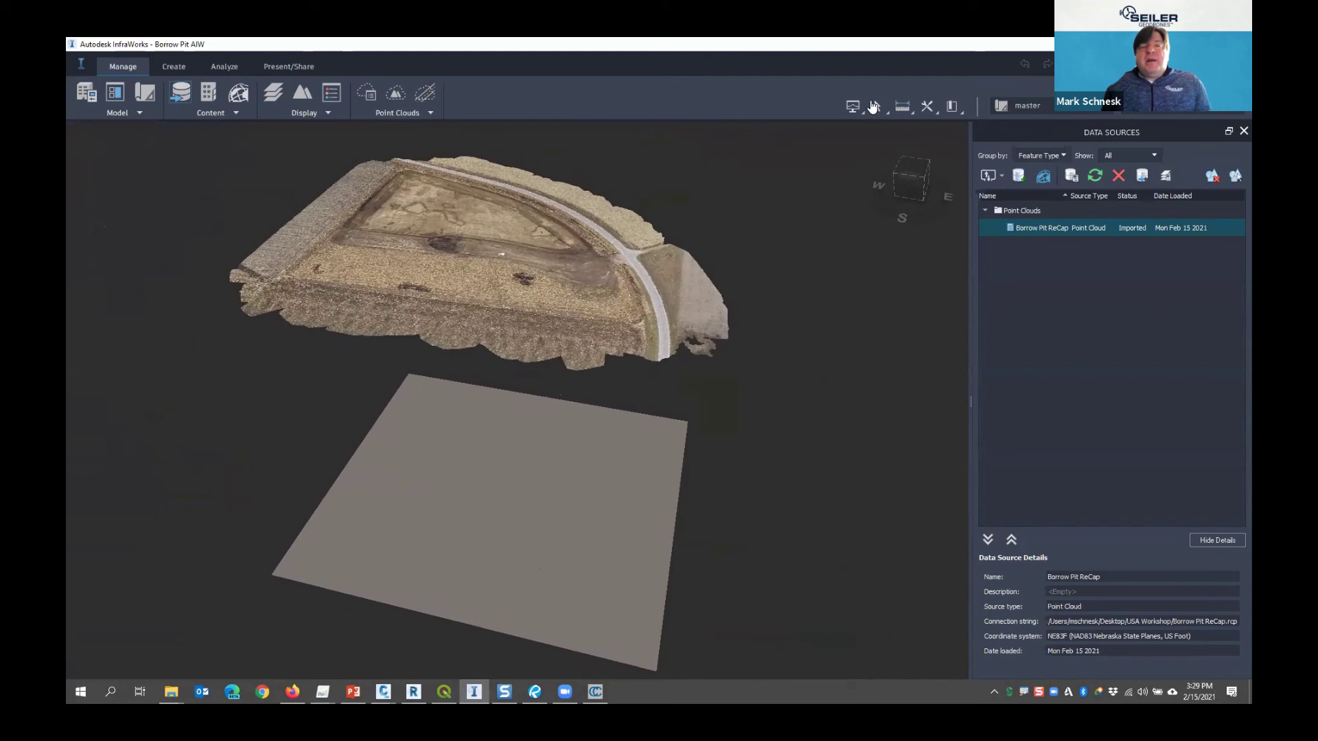
left_click(1021, 105)
left_click(1033, 126)
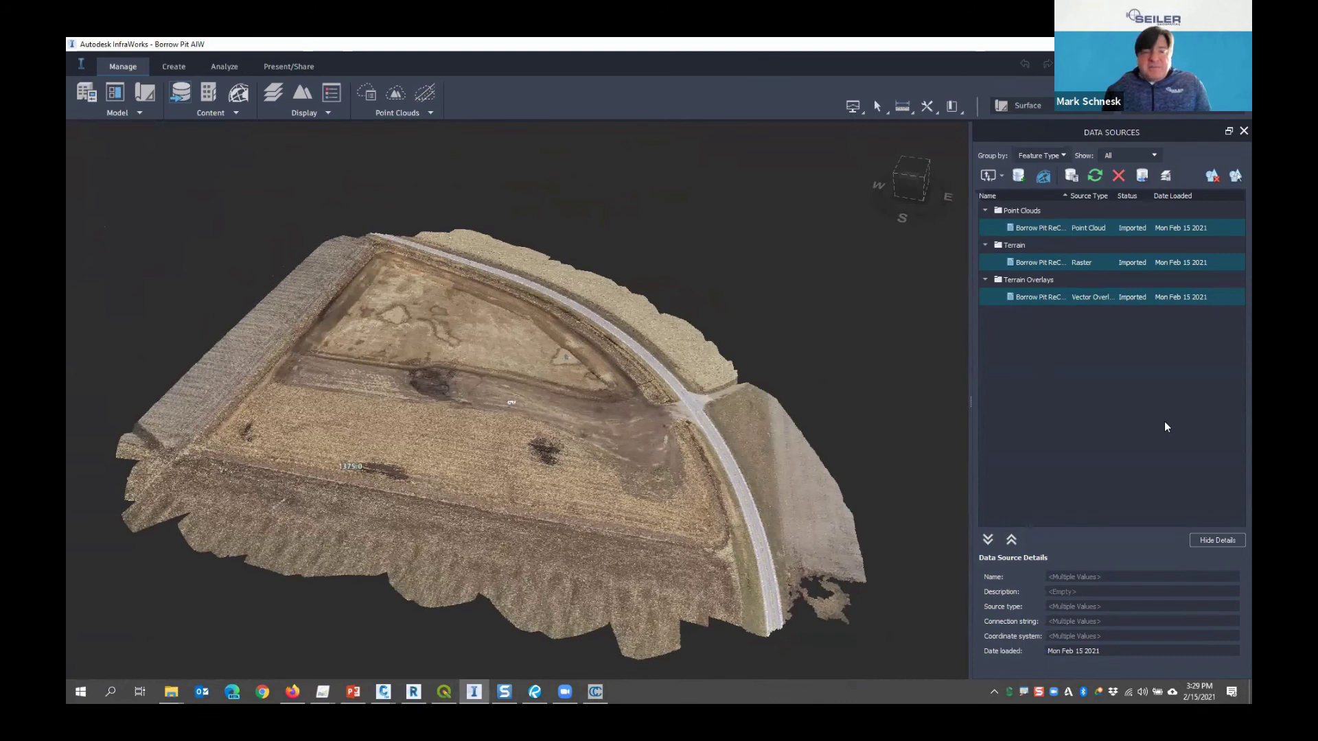
Examine the terrain surface and its contour lines closely around the borrow pit and along the curved road
scroll(621, 373, "up", 5)
middle_click_drag(510, 430, 506, 383)
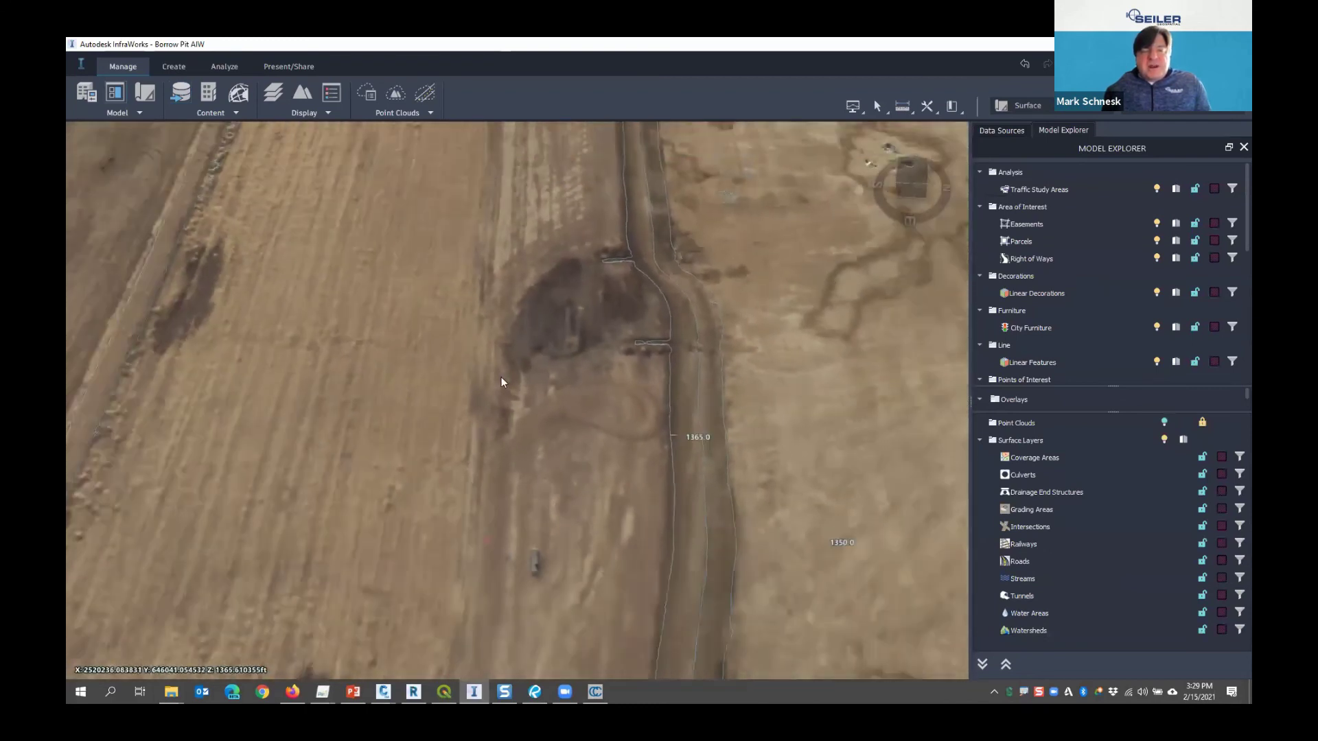
scroll(479, 377, "down", 5)
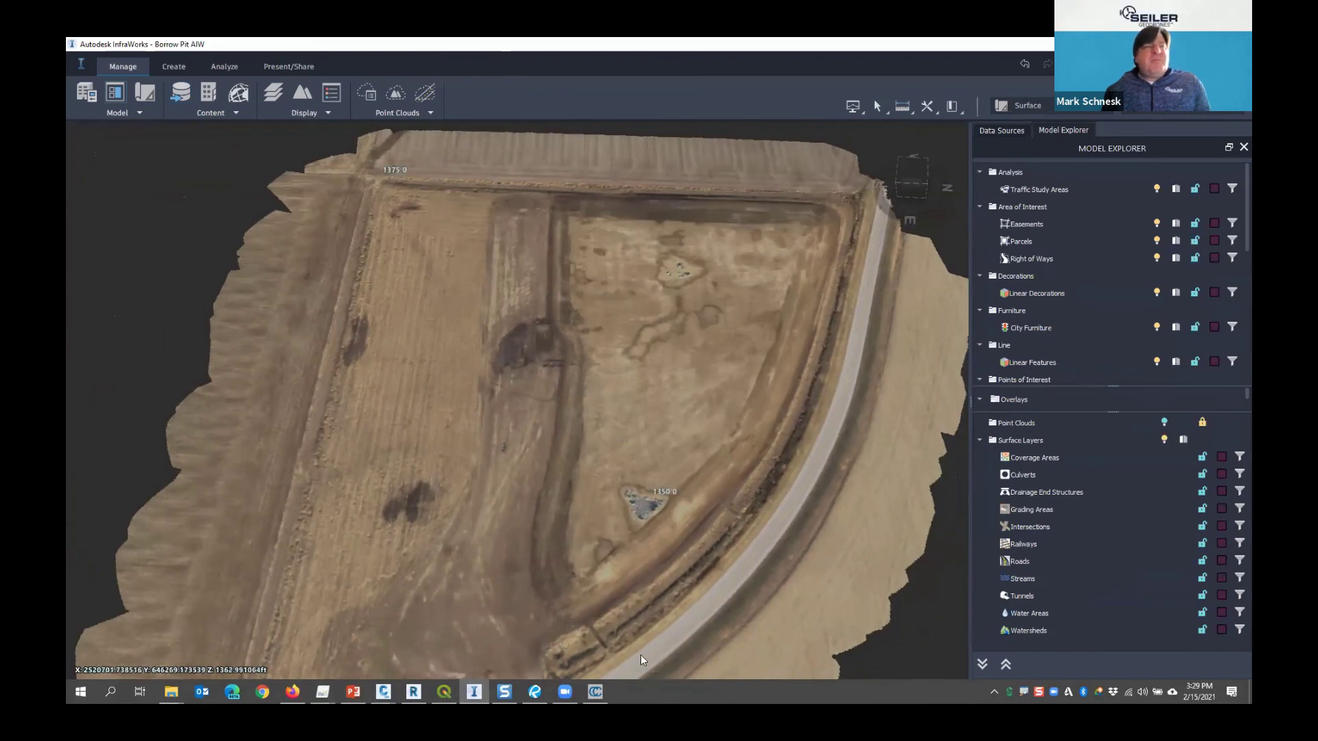
scroll(669, 537, "up", 10)
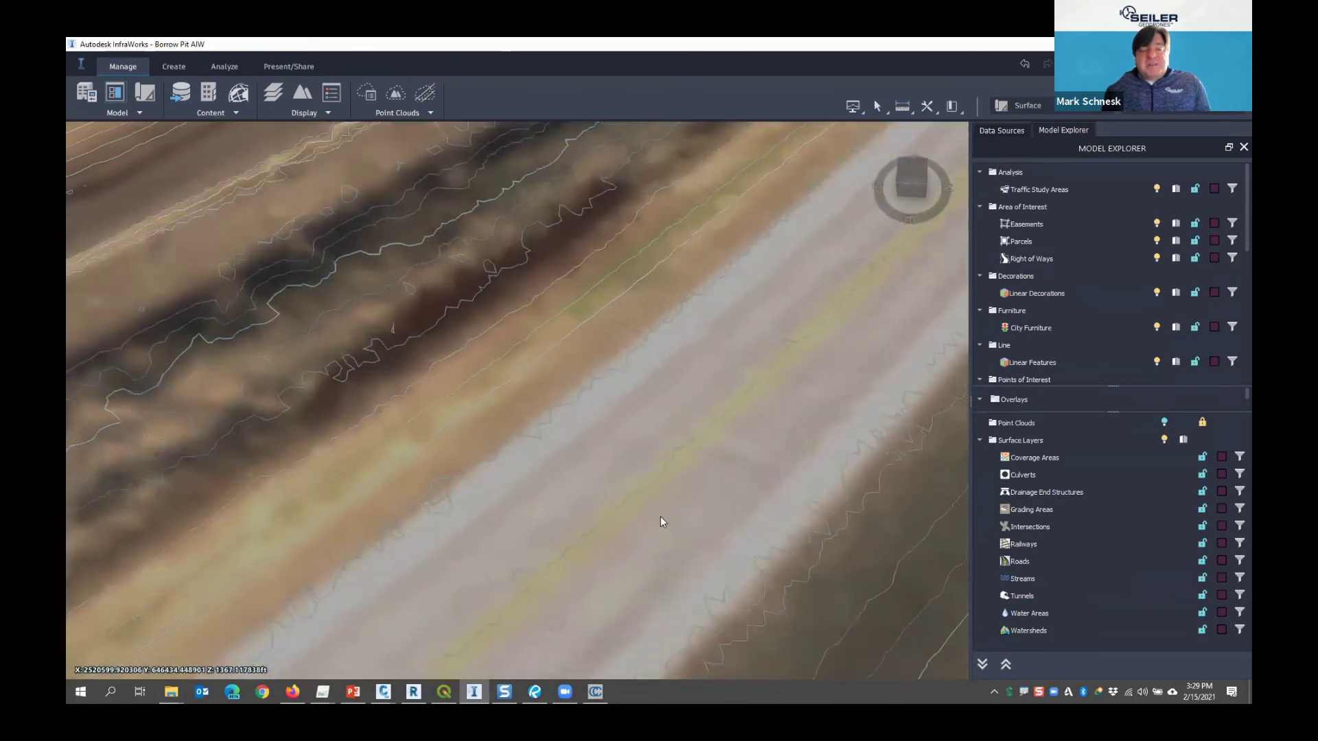
middle_click_drag(661, 520, 606, 365)
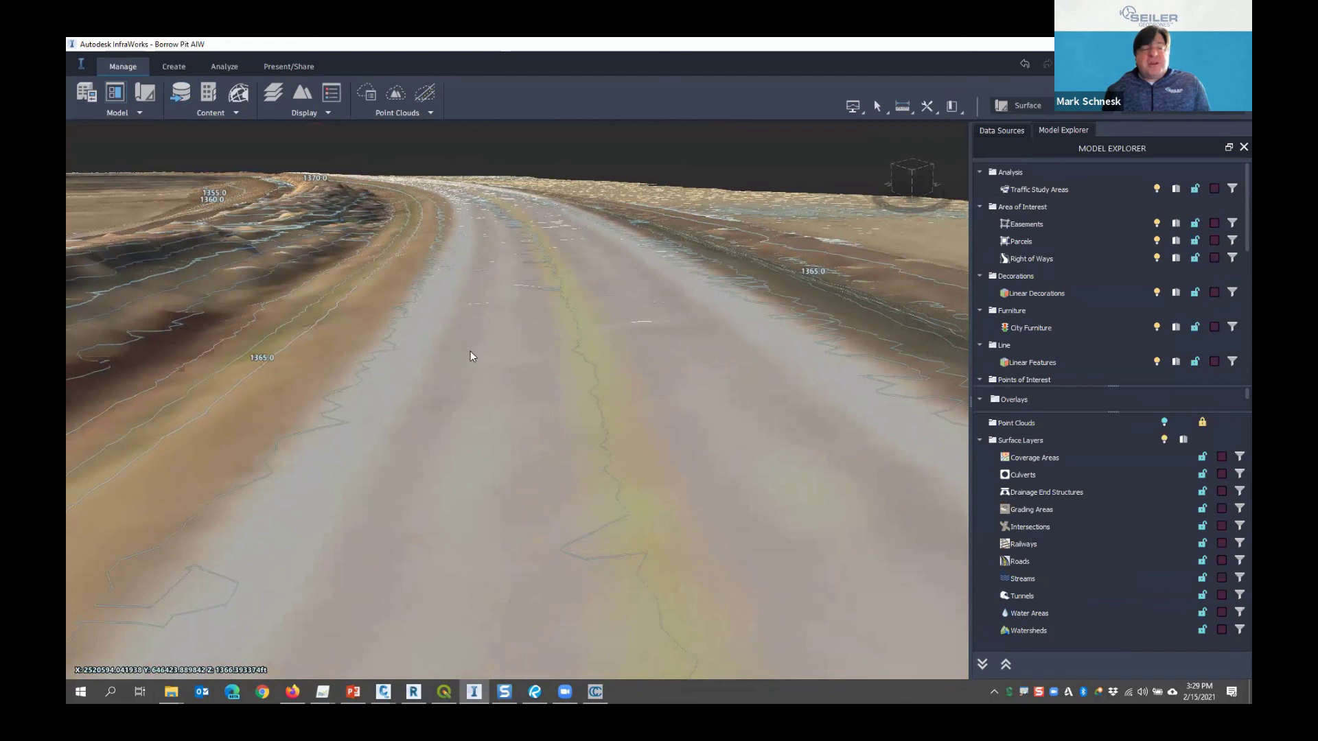
scroll(471, 355, "down", 5)
middle_click_drag(470, 356, 573, 497)
scroll(459, 453, "up", 5)
middle_click_drag(458, 451, 486, 430)
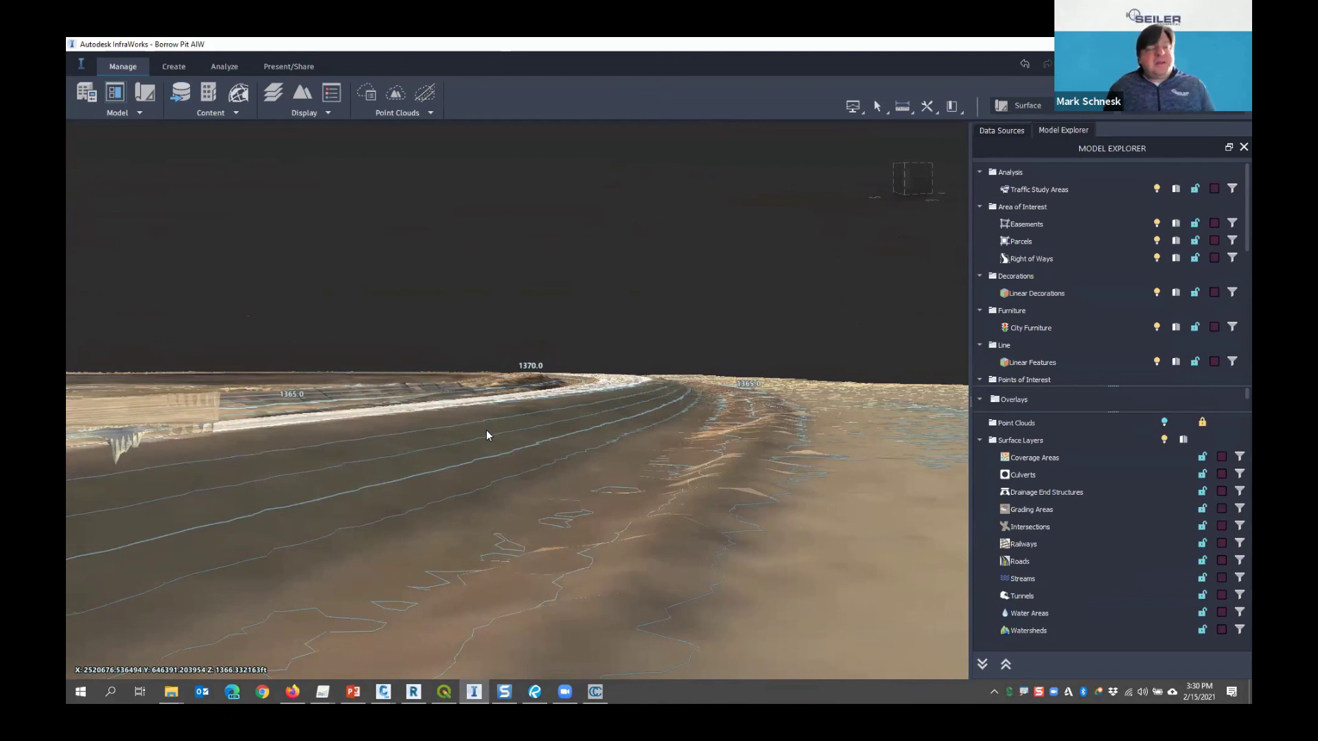
middle_click_drag(523, 462, 498, 439, "shift")
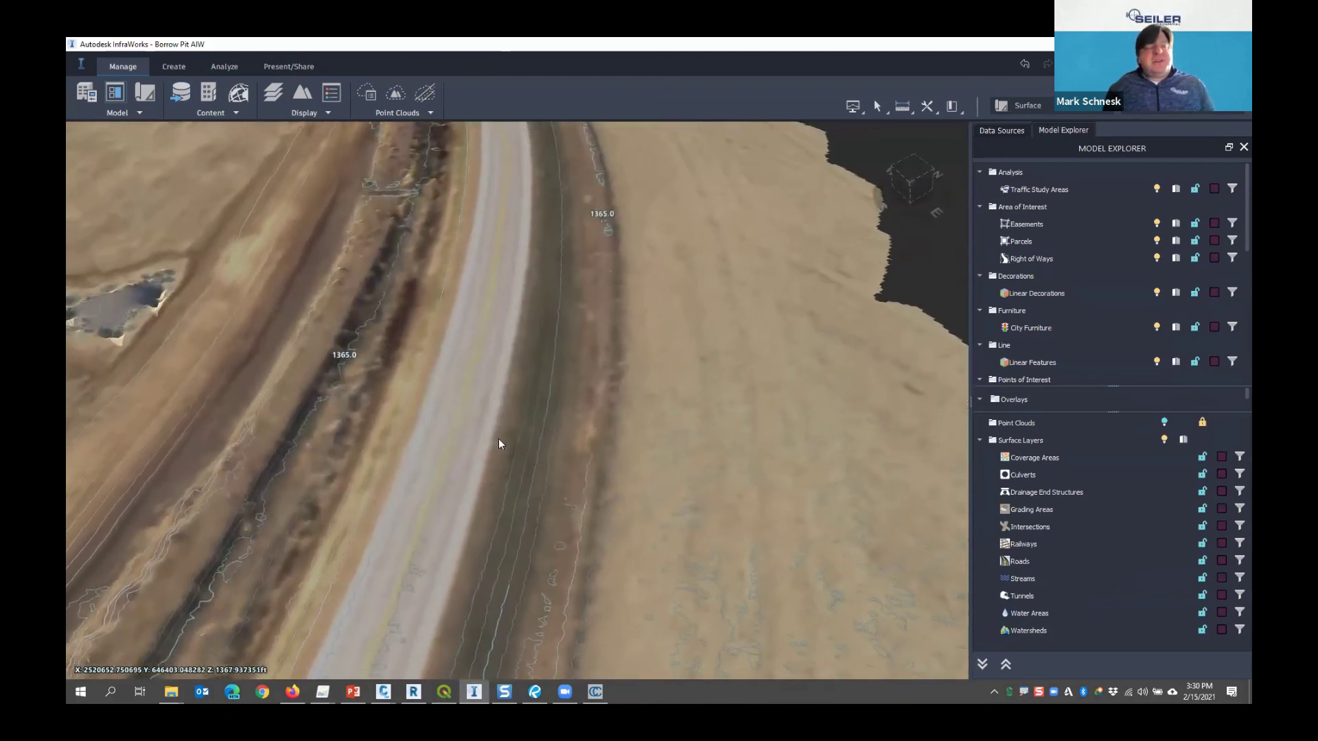
middle_click_drag(372, 294, 569, 365, "shift")
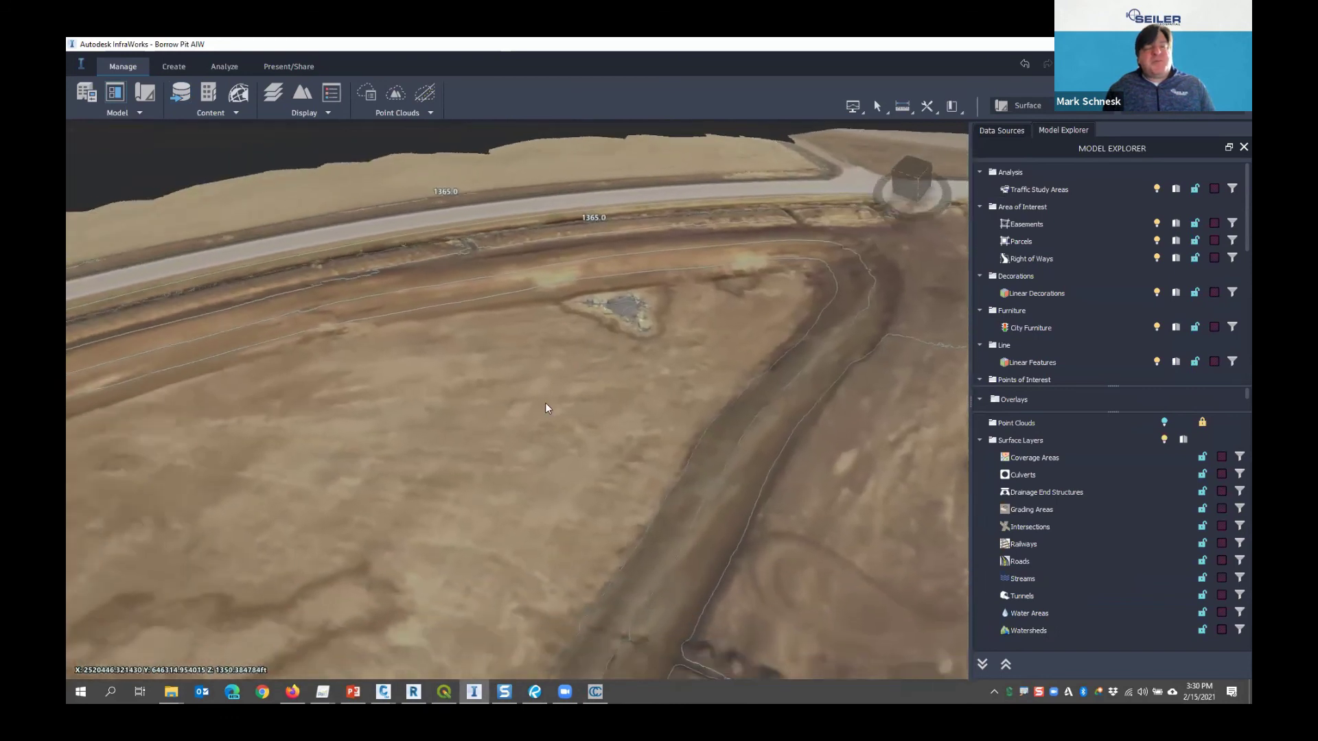
Switch to the 2-Borrow Pit GCP project in Pix4Dmapper and highlight the Tie Points layer
left_click(322, 691)
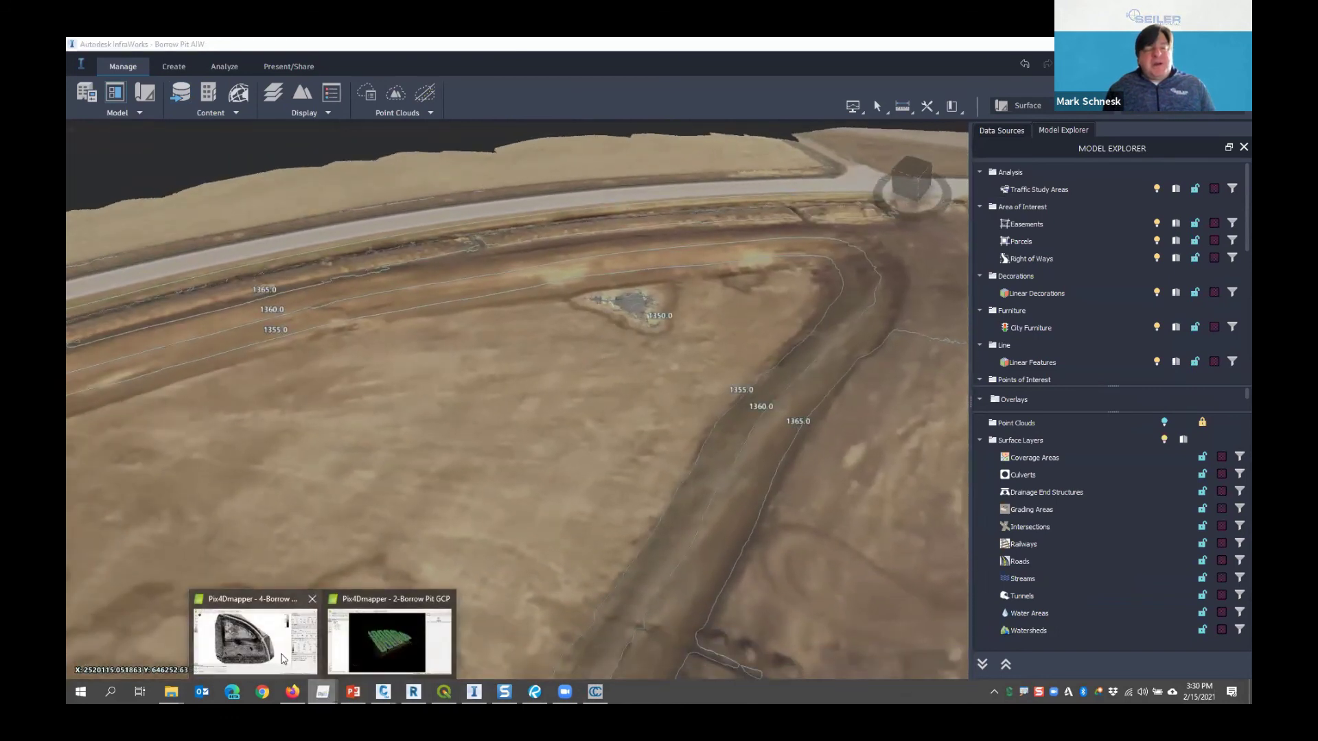
left_click(364, 633)
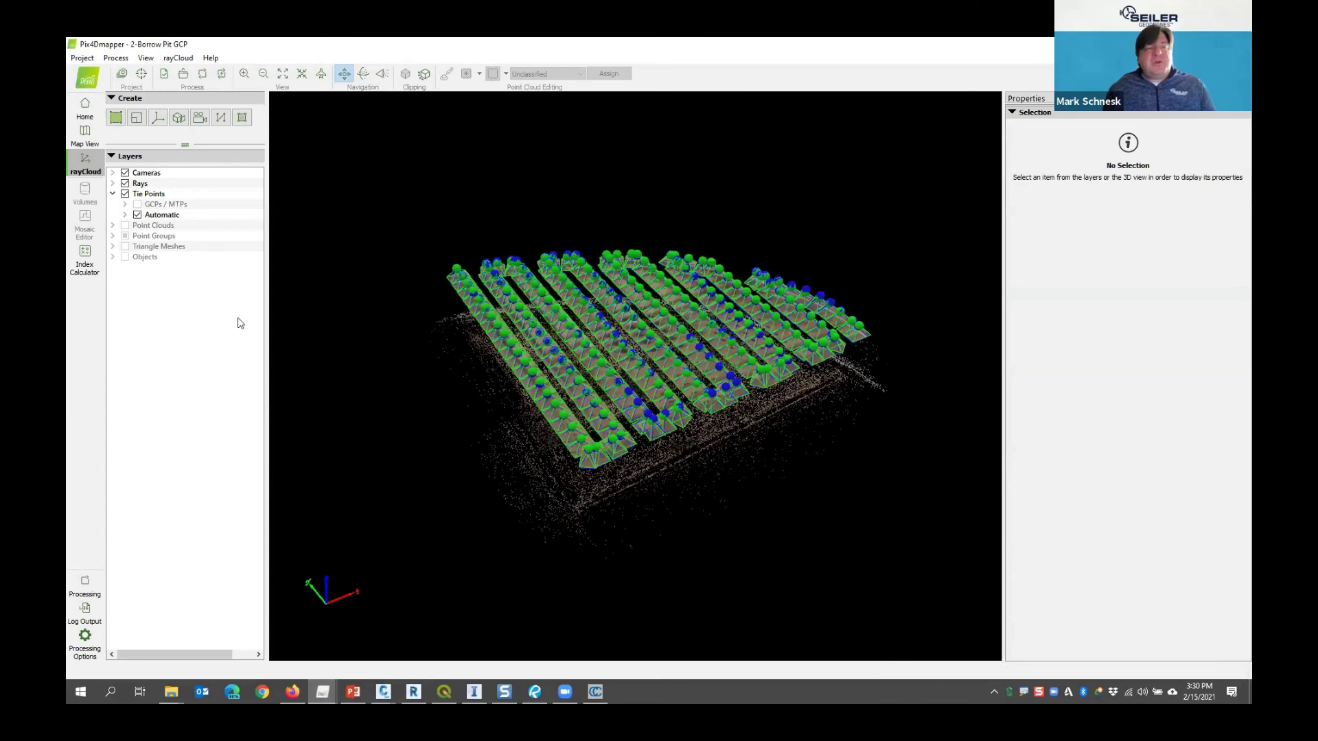
left_click(157, 195)
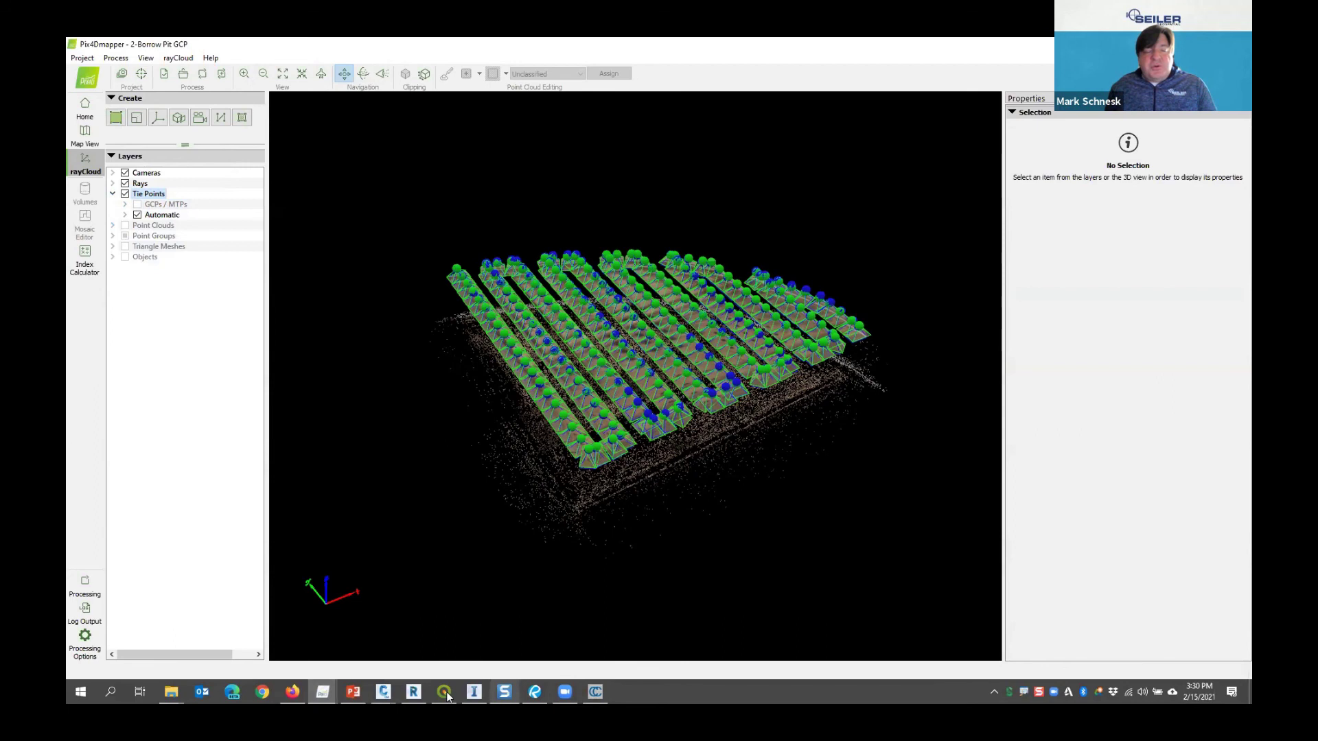
Return to InfraWorks, open the recent Seiler Franklin Office model, and display it in Conceptual View
left_click(497, 657)
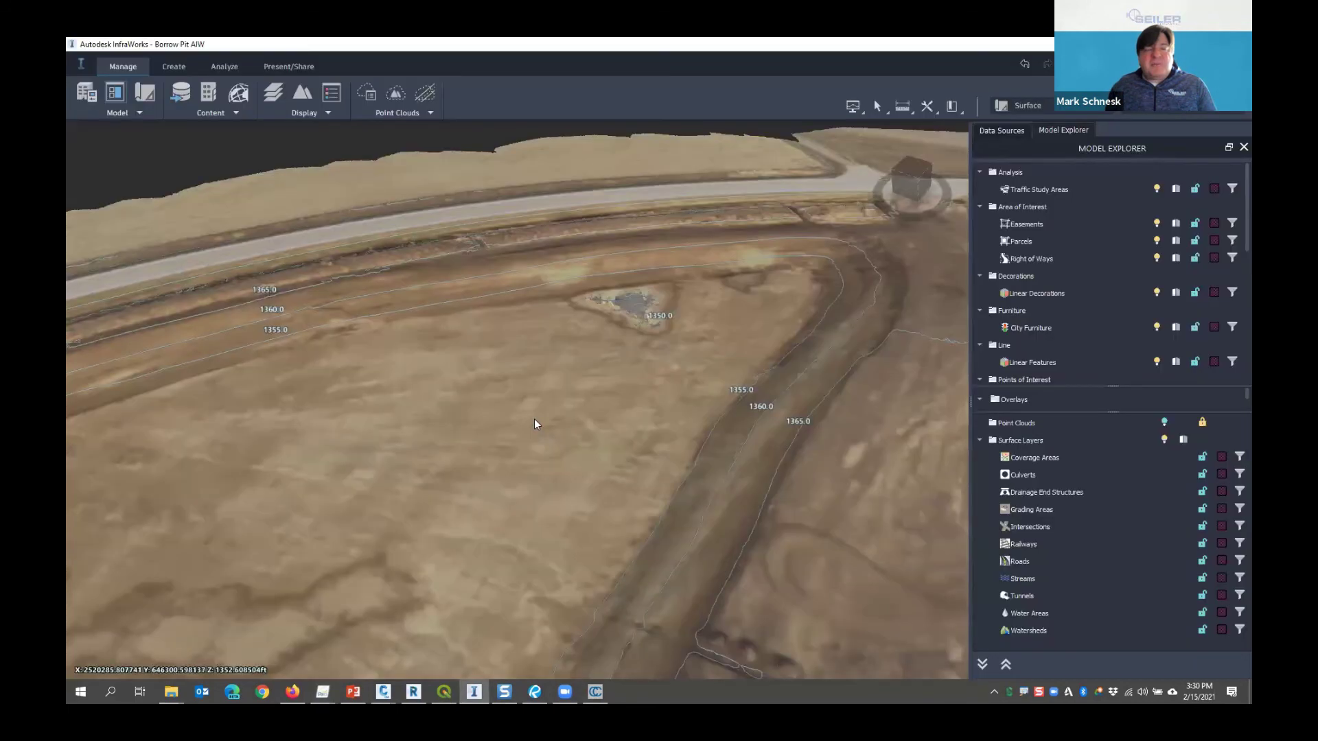
left_click(81, 63)
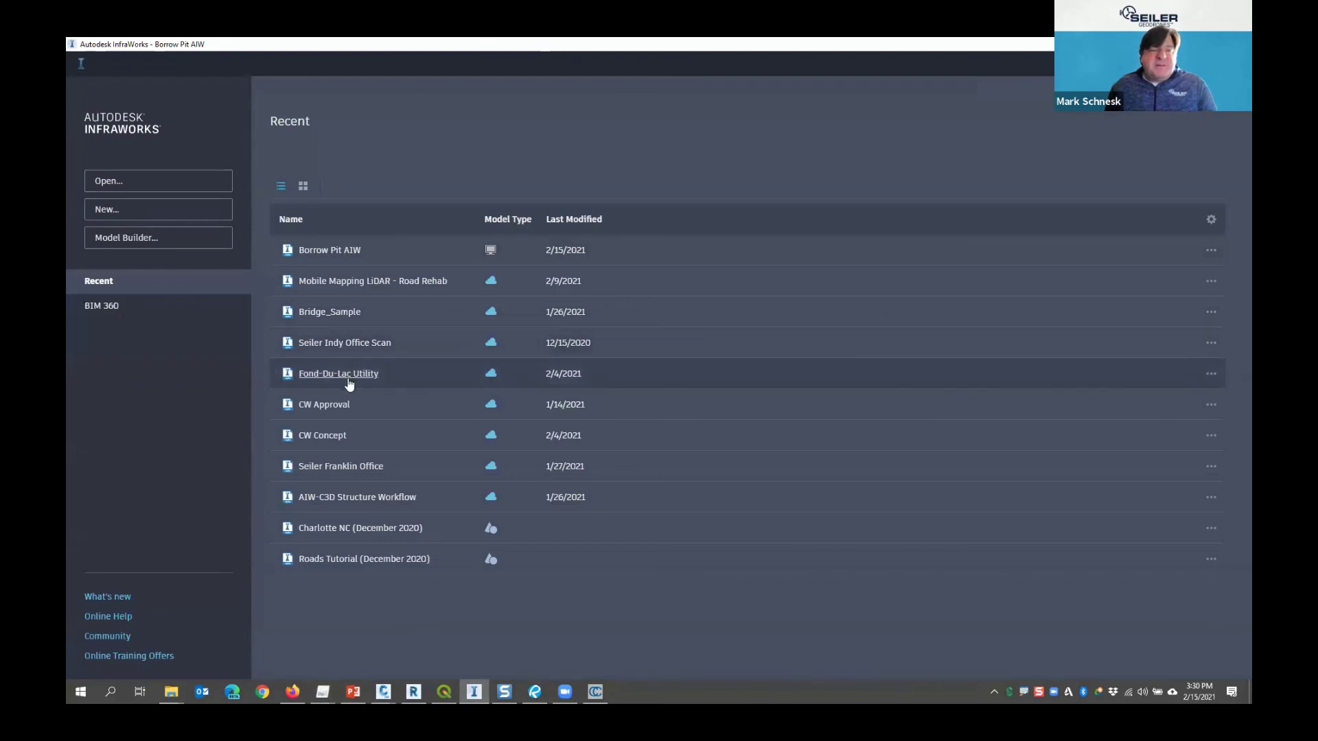
left_click(354, 469)
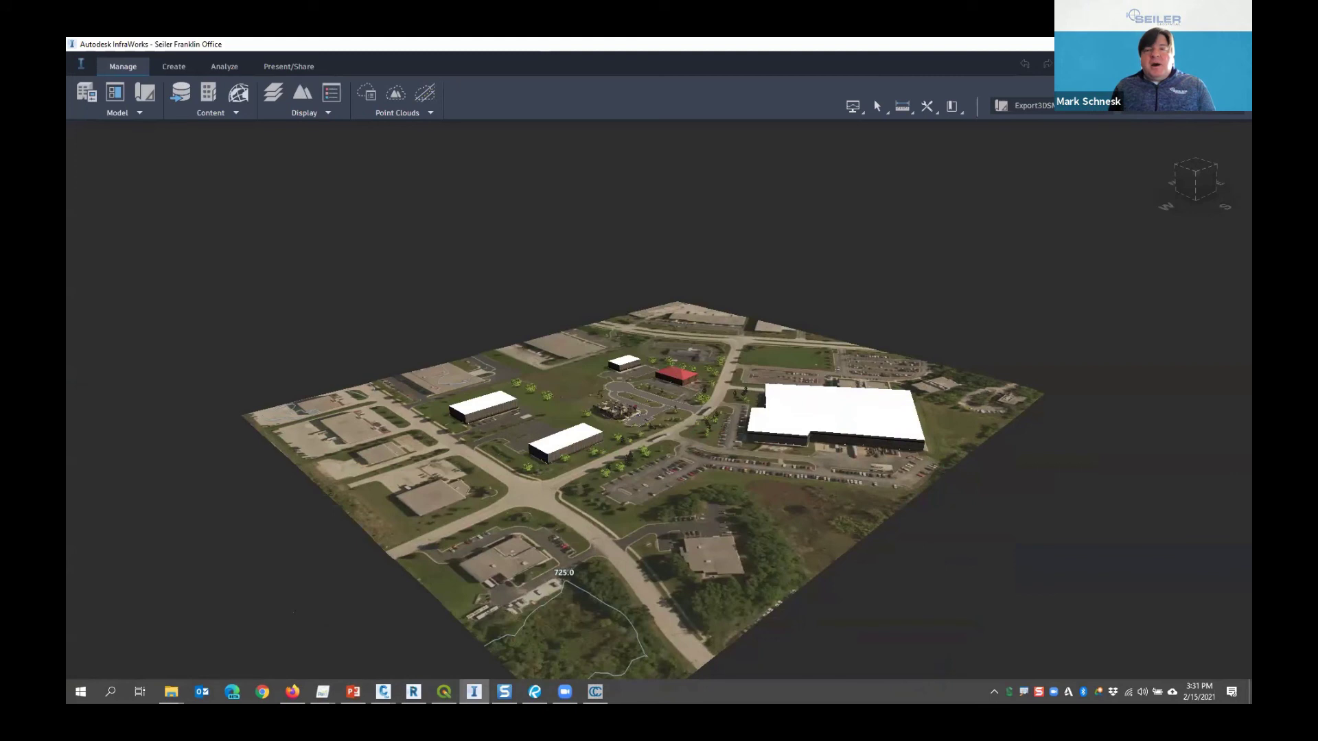
left_click(1061, 124)
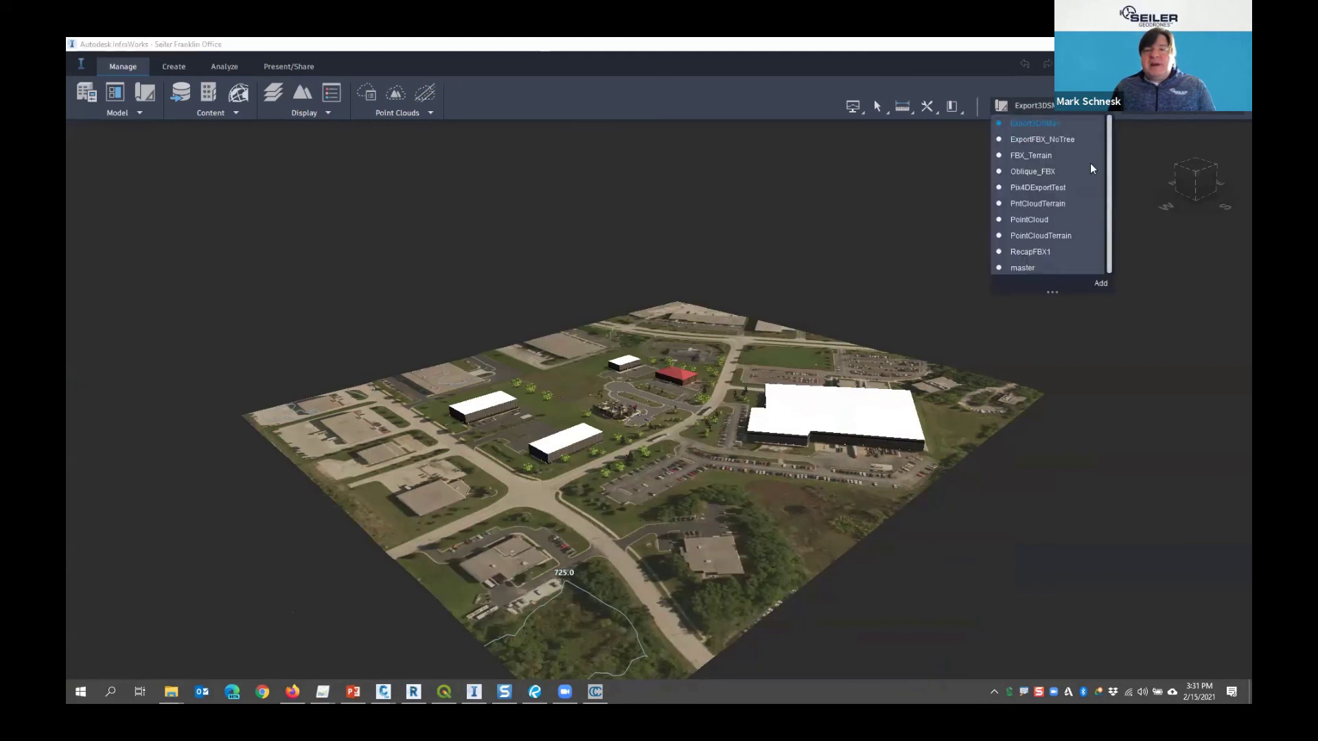
left_click(1172, 110)
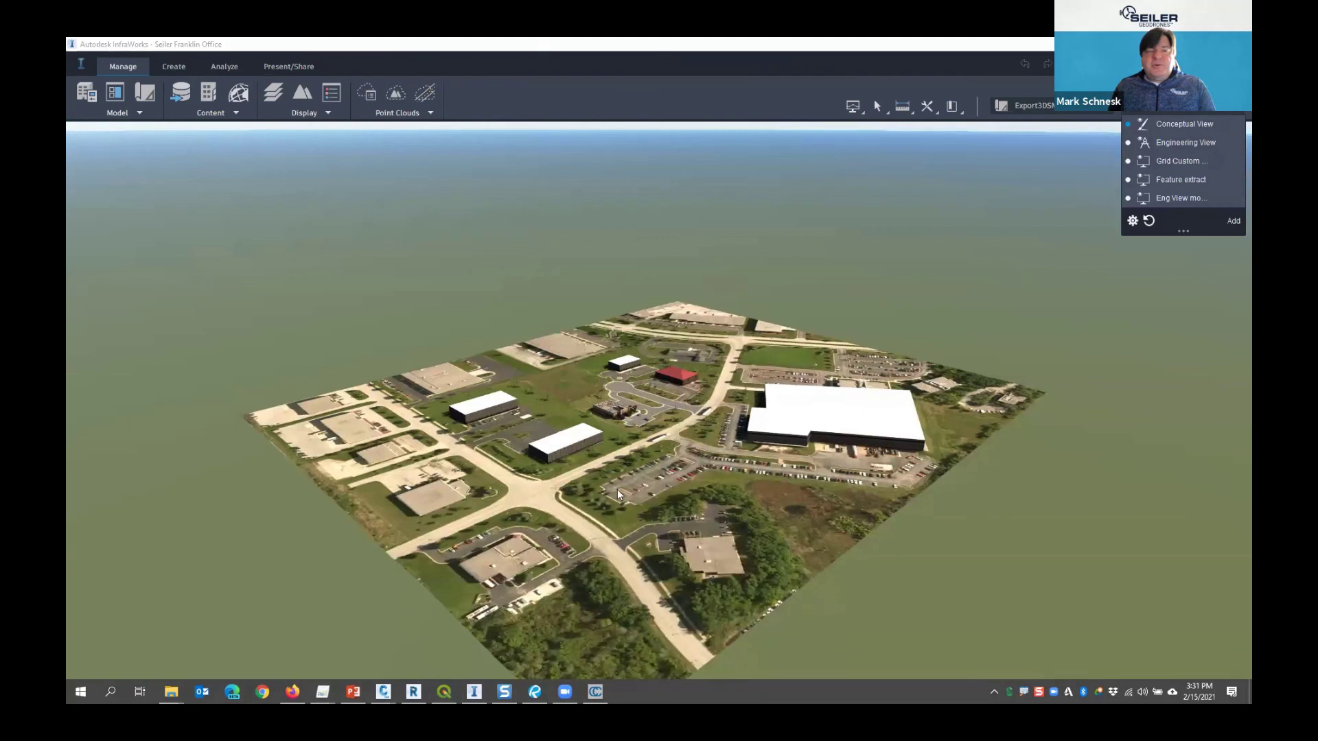
Examine the Seiler office building model up close and from all sides, including its entrance, sign and parking lot
double_click(603, 420)
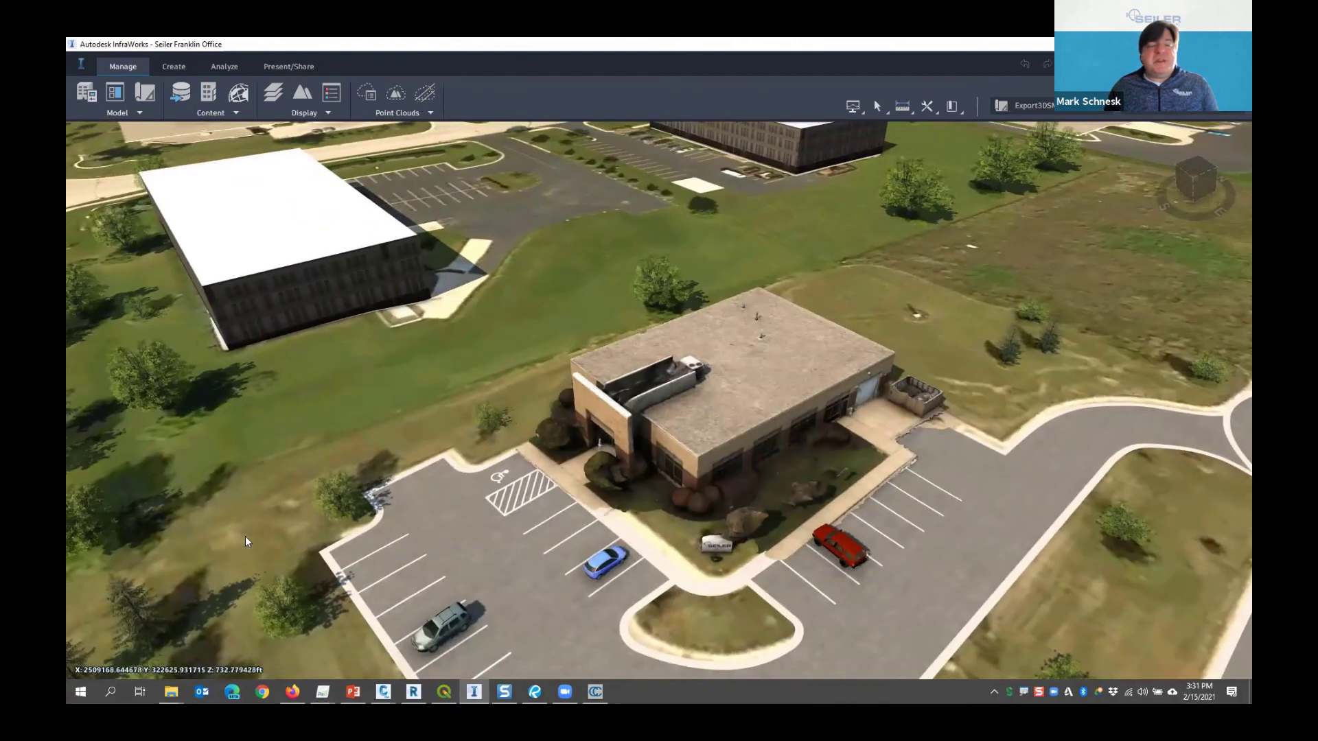
scroll(727, 530, "up", 10)
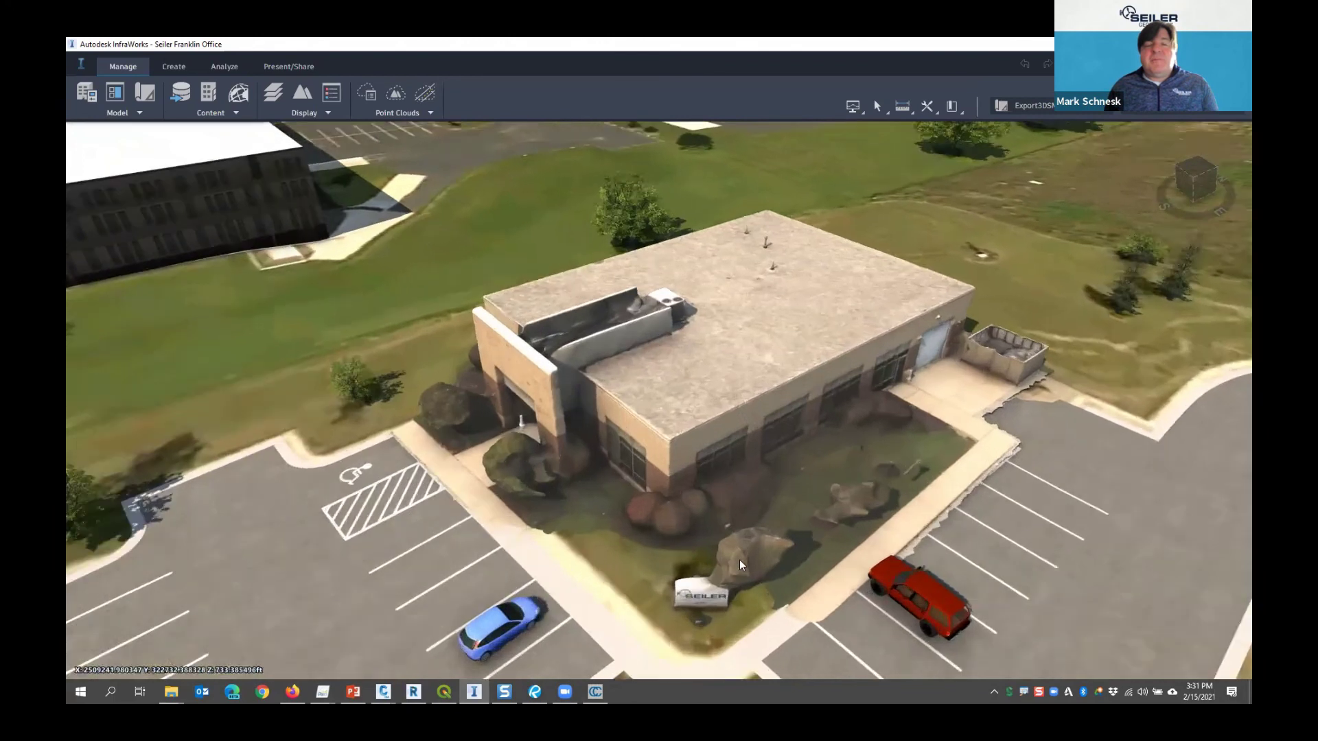
scroll(514, 423, "up", 2)
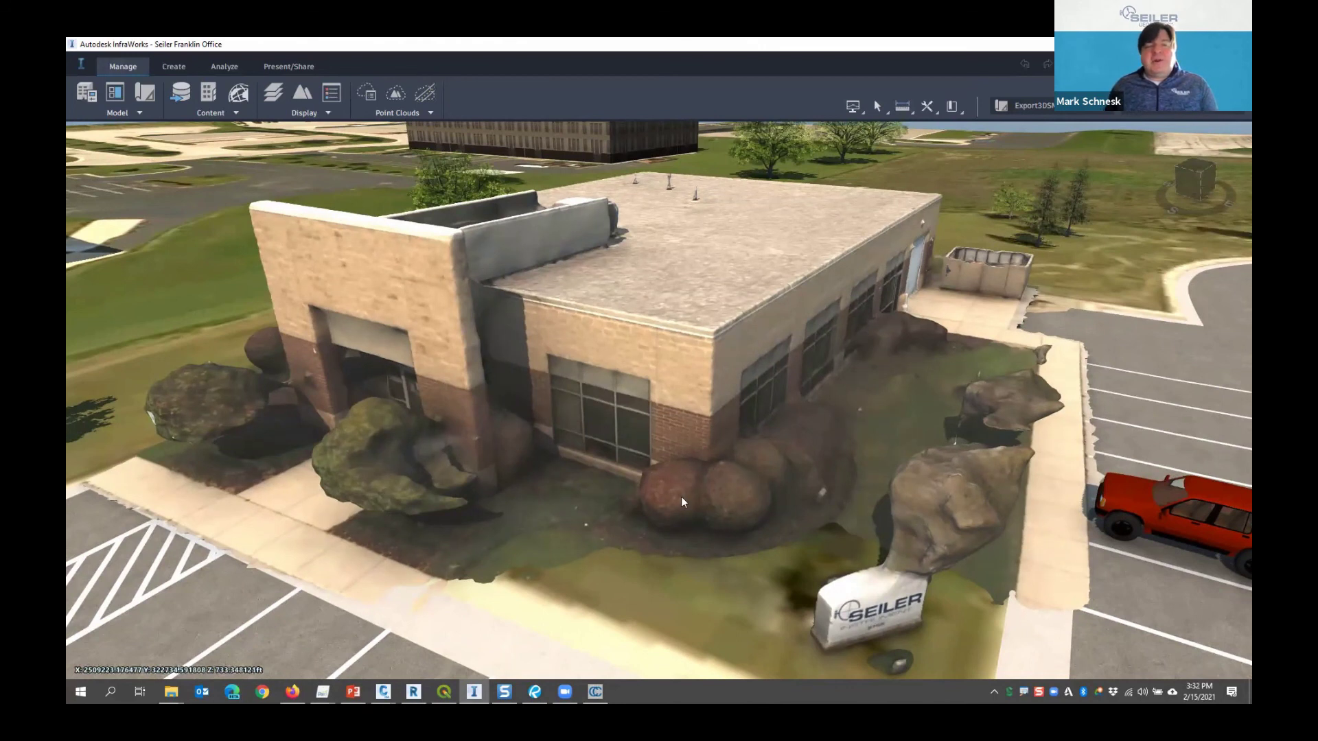
scroll(681, 496, "down", 5)
middle_click_drag(757, 545, 843, 546, "shift")
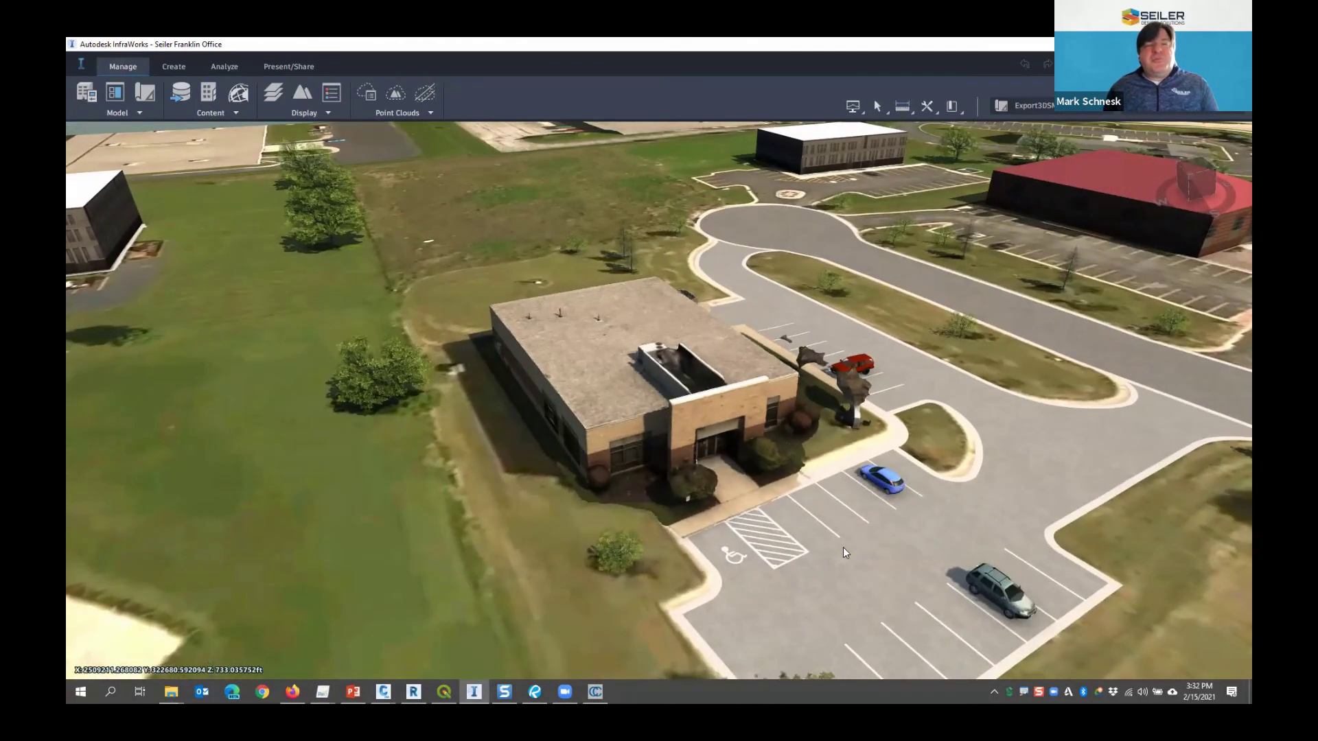
middle_click_drag(670, 542, 547, 522, "shift")
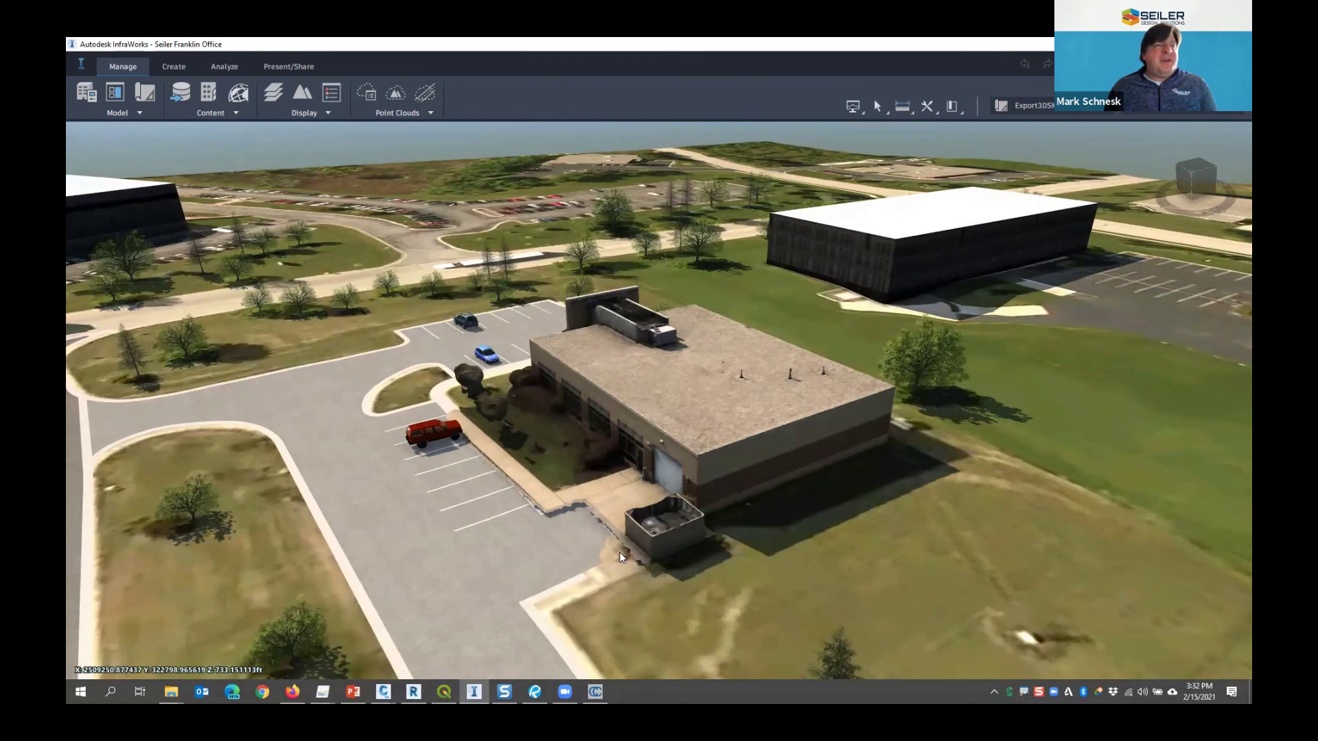